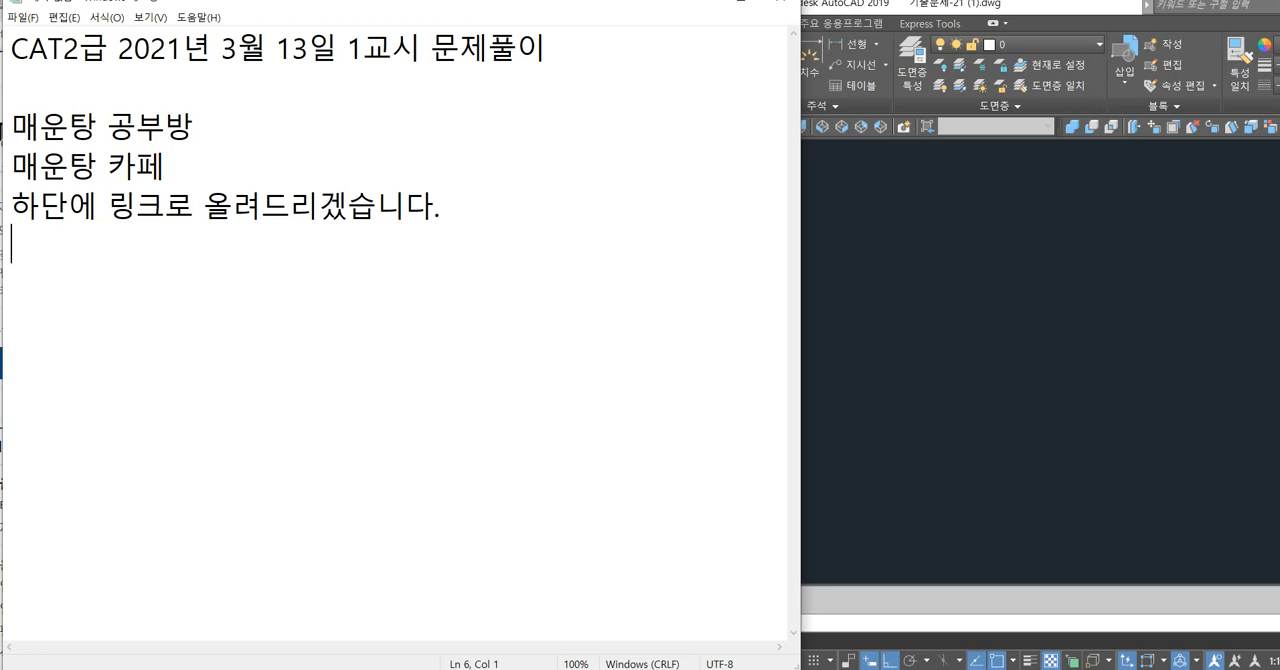
Switch to the browser, open the CAT2급 고난이도 문제 대비 풀이 영상 notice, and bring up 20210313_1교시_2급_01.pdf.
{"action": "key", "text": "alt+Tab"}
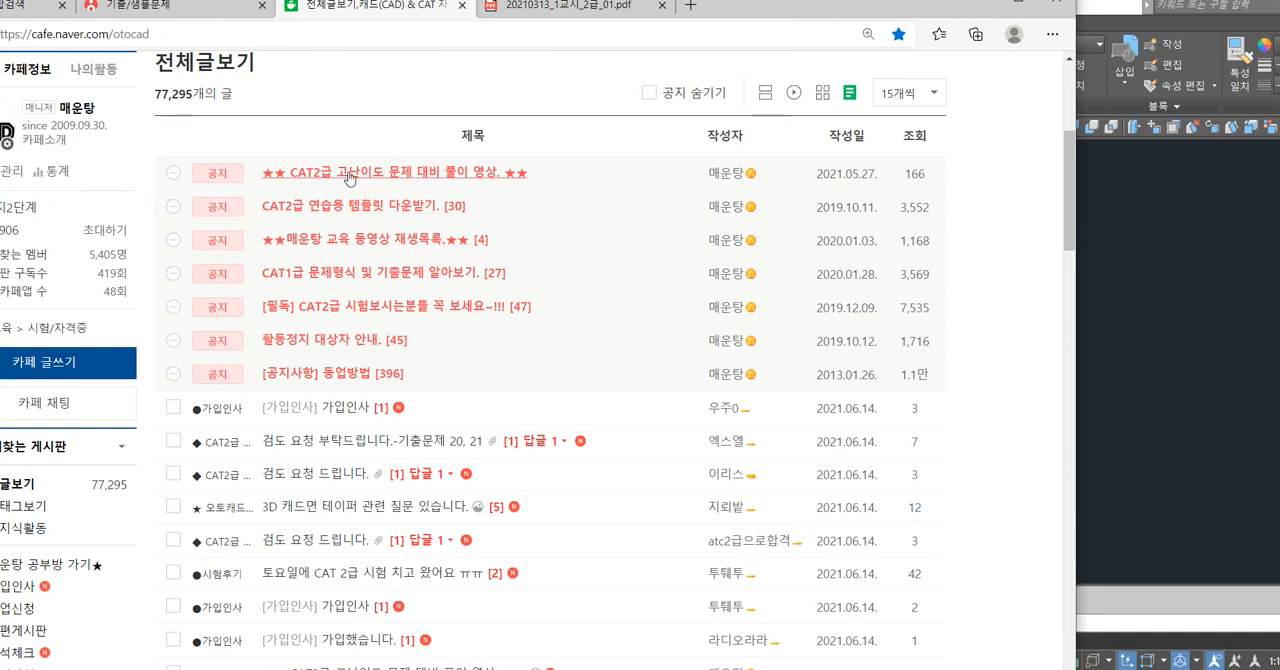
{"action": "left_click", "coordinate": [433, 176]}
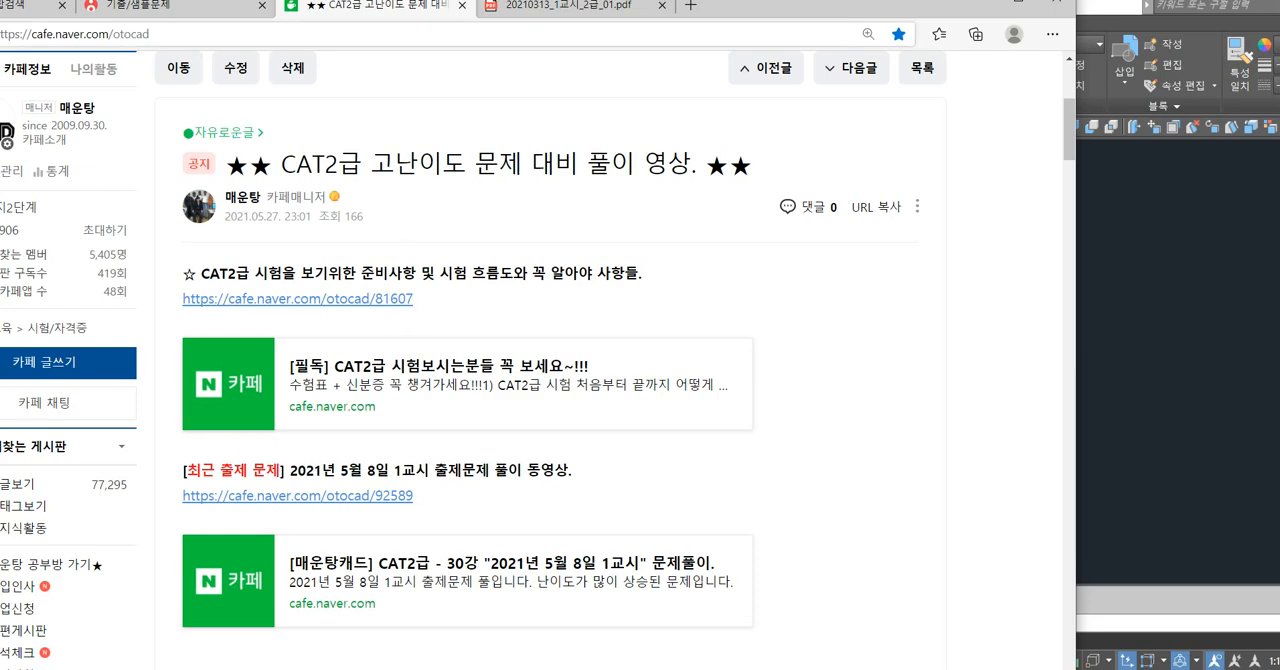
{"action": "left_click", "coordinate": [556, 9]}
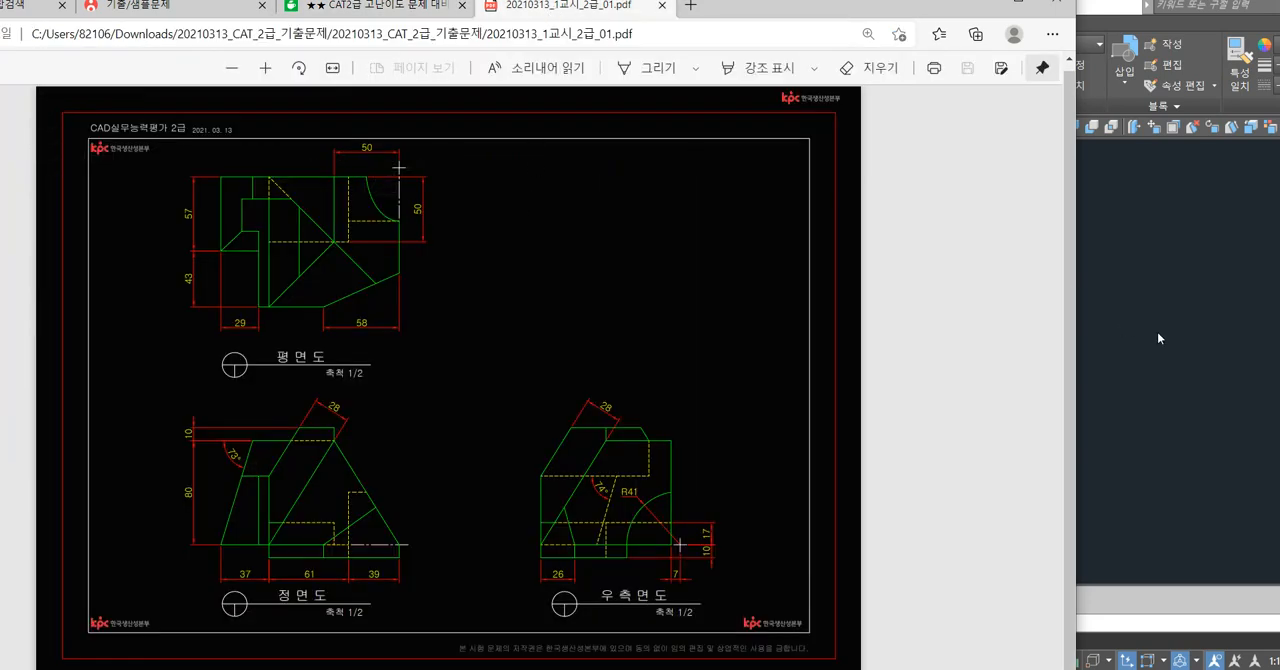
Move the browser window with the exam drawing aside and switch to AutoCAD.
{"action": "left_click_drag", "start_coordinate": [803, 8], "coordinate": [758, 8]}
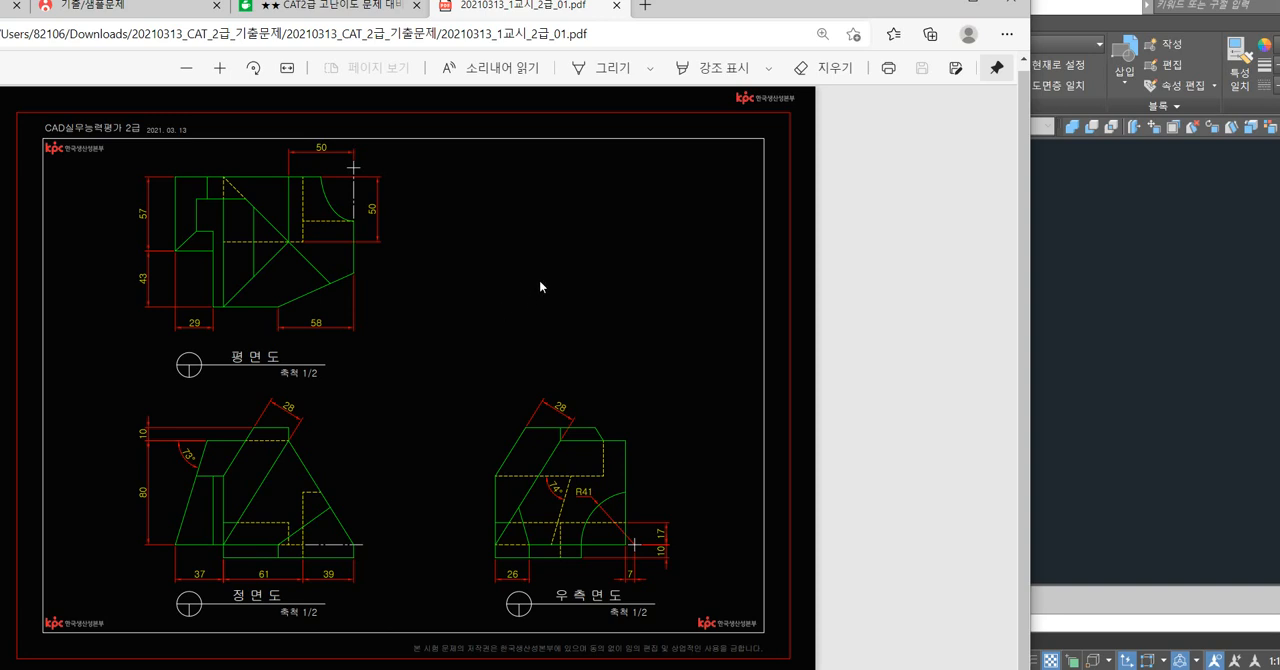
{"action": "left_click_drag", "start_coordinate": [716, 16], "coordinate": [638, 17]}
{"action": "left_click", "coordinate": [988, 261]}
Make 외형선 the current layer and place the AutoCAD window beside the exam drawing.
{"action": "left_click", "coordinate": [1020, 44]}
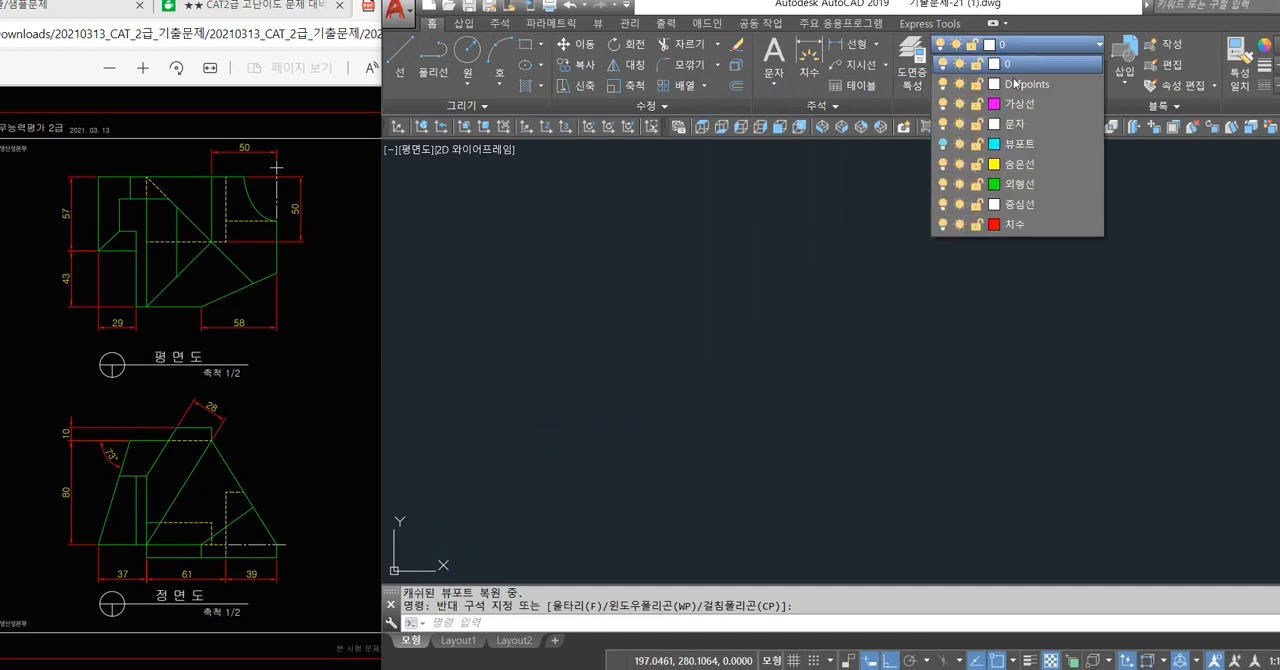
{"action": "left_click", "coordinate": [1028, 187]}
{"action": "left_click", "coordinate": [1054, 251]}
{"action": "left_click", "coordinate": [889, 329]}
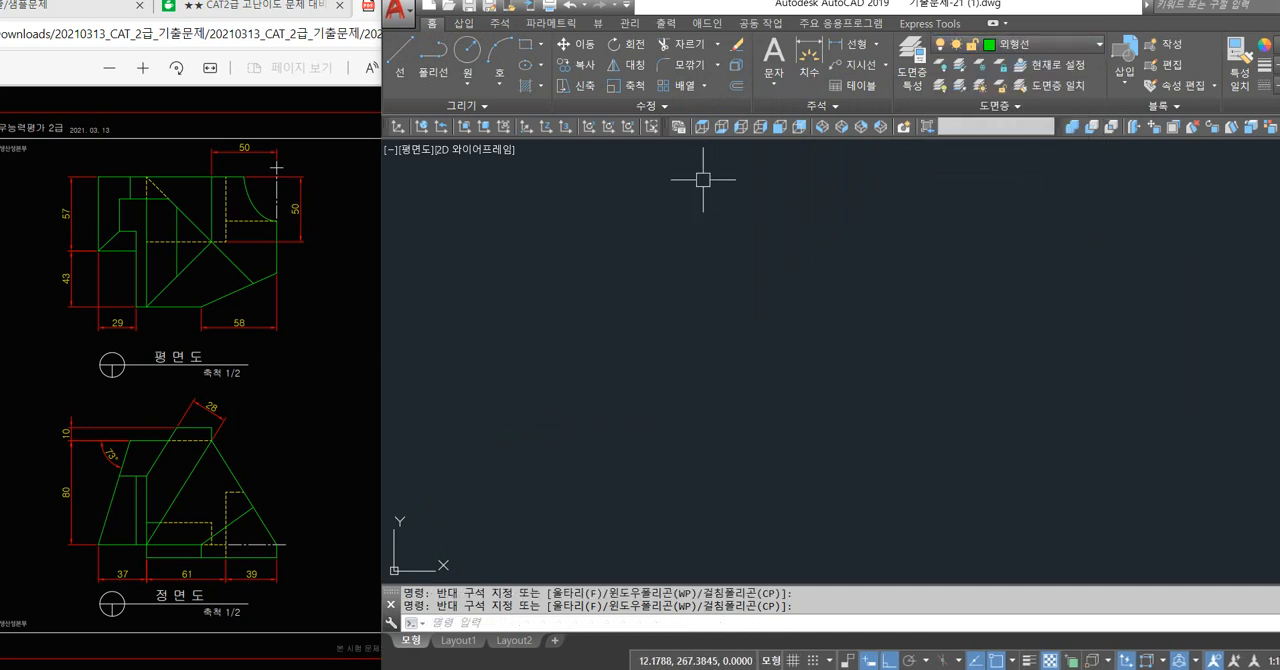
{"action": "left_click_drag", "start_coordinate": [780, 4], "coordinate": [997, 10]}
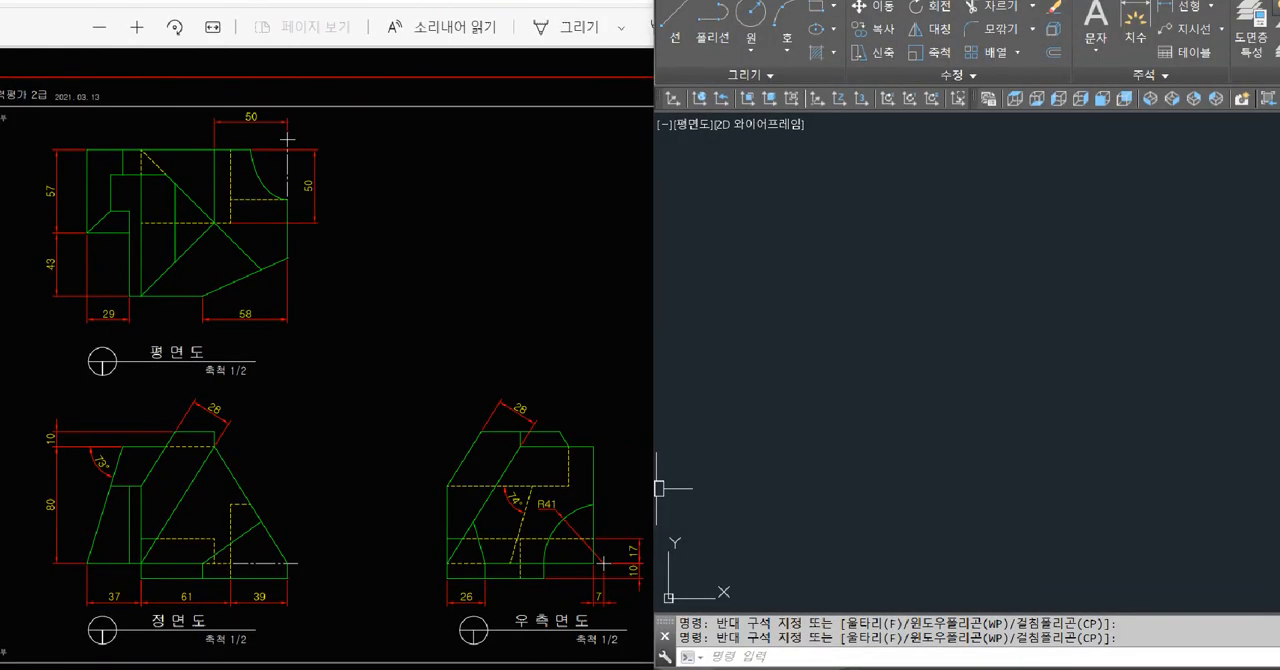
Examine the front view's extents and width and height dimensions, and the base height shown in the right side view.
{"action": "mouse_move", "coordinate": [84, 585]}
{"action": "left_mouse_down"}
{"action": "mouse_move", "coordinate": [163, 566]}
{"action": "mouse_move", "coordinate": [289, 458]}
{"action": "mouse_move", "coordinate": [290, 429]}
{"action": "left_mouse_up"}
{"action": "mouse_move", "coordinate": [84, 422]}
{"action": "left_mouse_down"}
{"action": "mouse_move", "coordinate": [95, 137]}
{"action": "mouse_move", "coordinate": [531, 160]}
{"action": "mouse_move", "coordinate": [628, 152]}
{"action": "mouse_move", "coordinate": [613, 604]}
{"action": "left_mouse_up"}
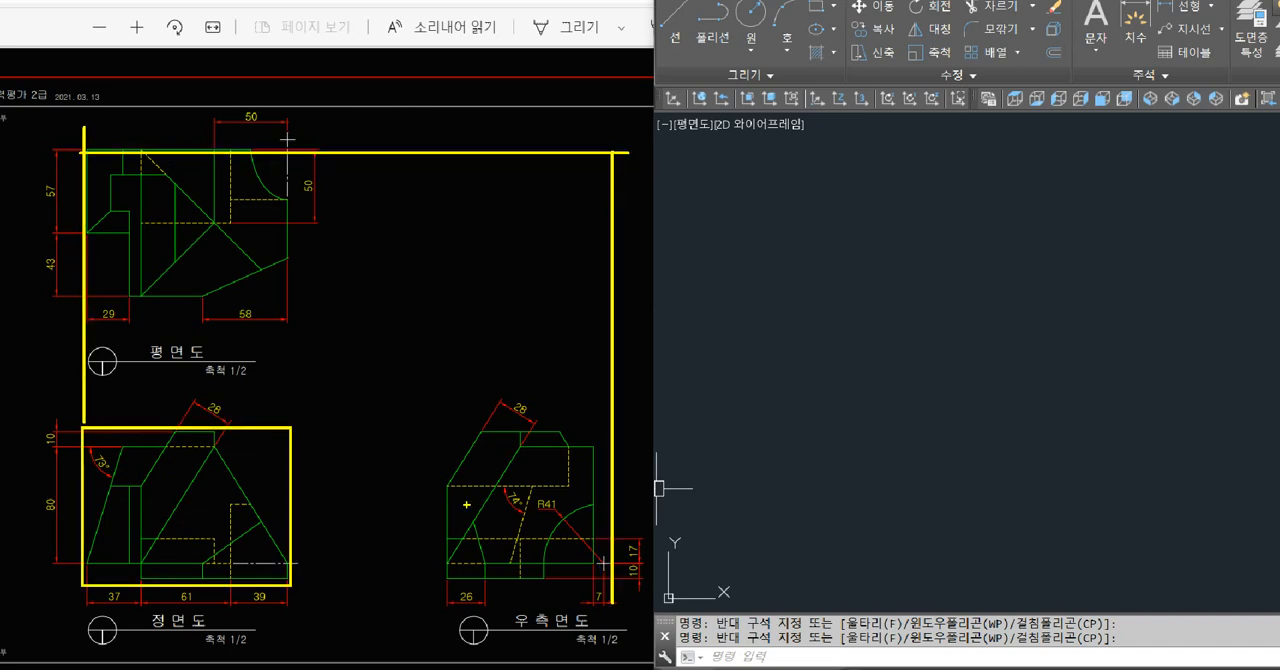
{"action": "key", "text": "Escape"}
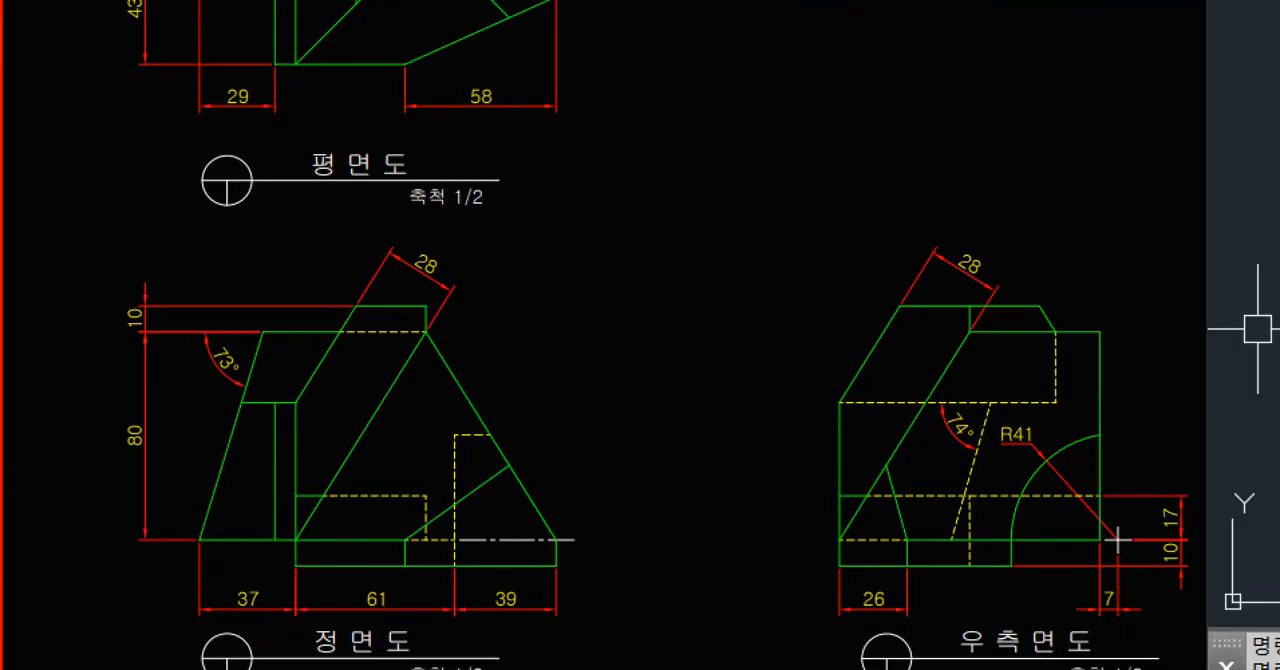
{"action": "mouse_move", "coordinate": [179, 561]}
{"action": "left_mouse_down"}
{"action": "mouse_move", "coordinate": [423, 605]}
{"action": "mouse_move", "coordinate": [580, 612]}
{"action": "left_mouse_up"}
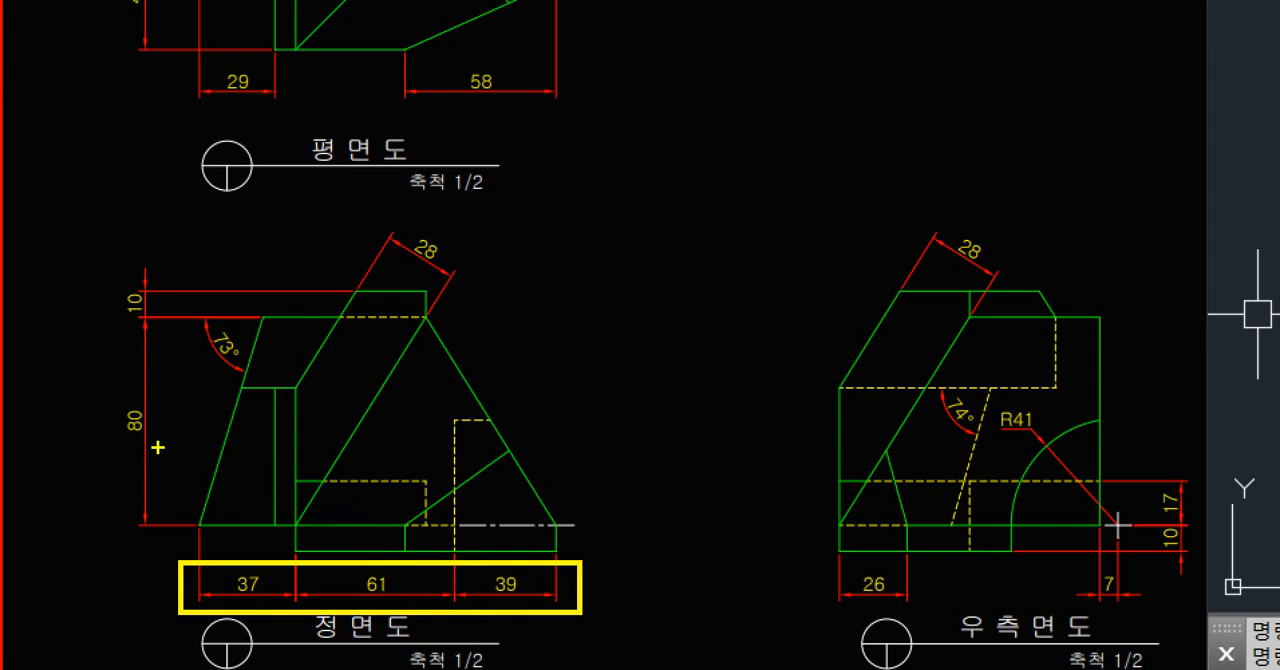
{"action": "mouse_move", "coordinate": [157, 459]}
{"action": "left_mouse_down"}
{"action": "mouse_move", "coordinate": [104, 318]}
{"action": "mouse_move", "coordinate": [192, 298]}
{"action": "mouse_move", "coordinate": [156, 460]}
{"action": "left_mouse_up"}
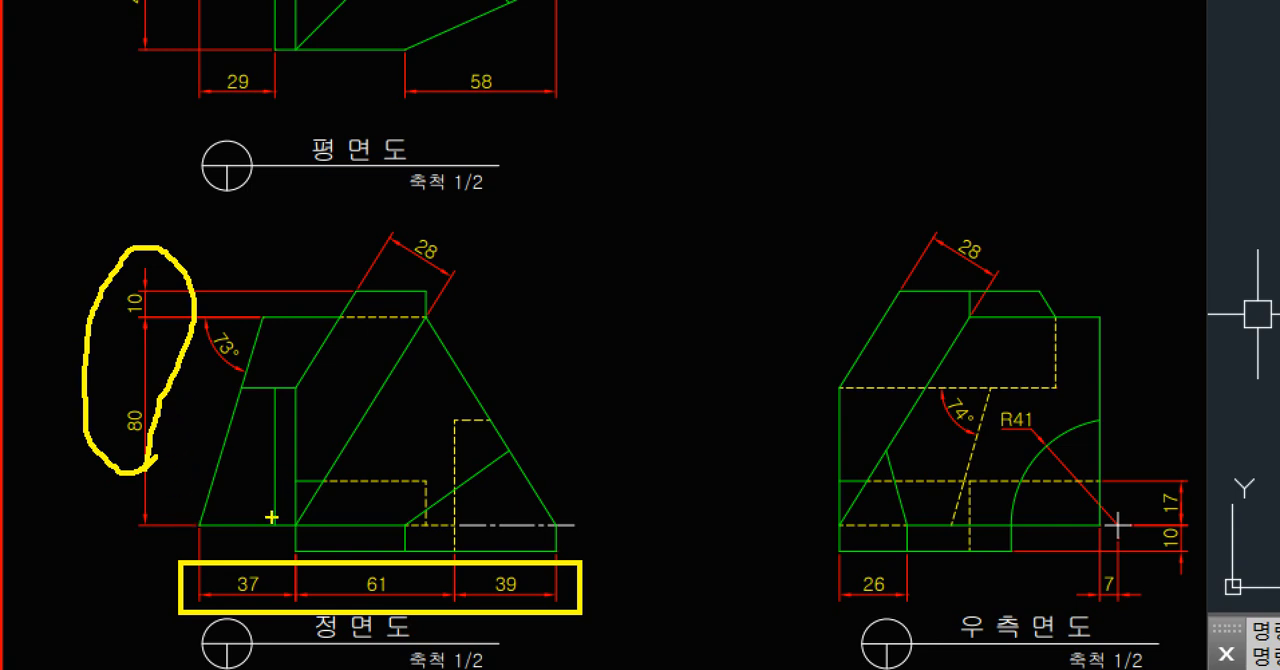
{"action": "left_click_drag", "start_coordinate": [194, 524], "coordinate": [556, 517]}
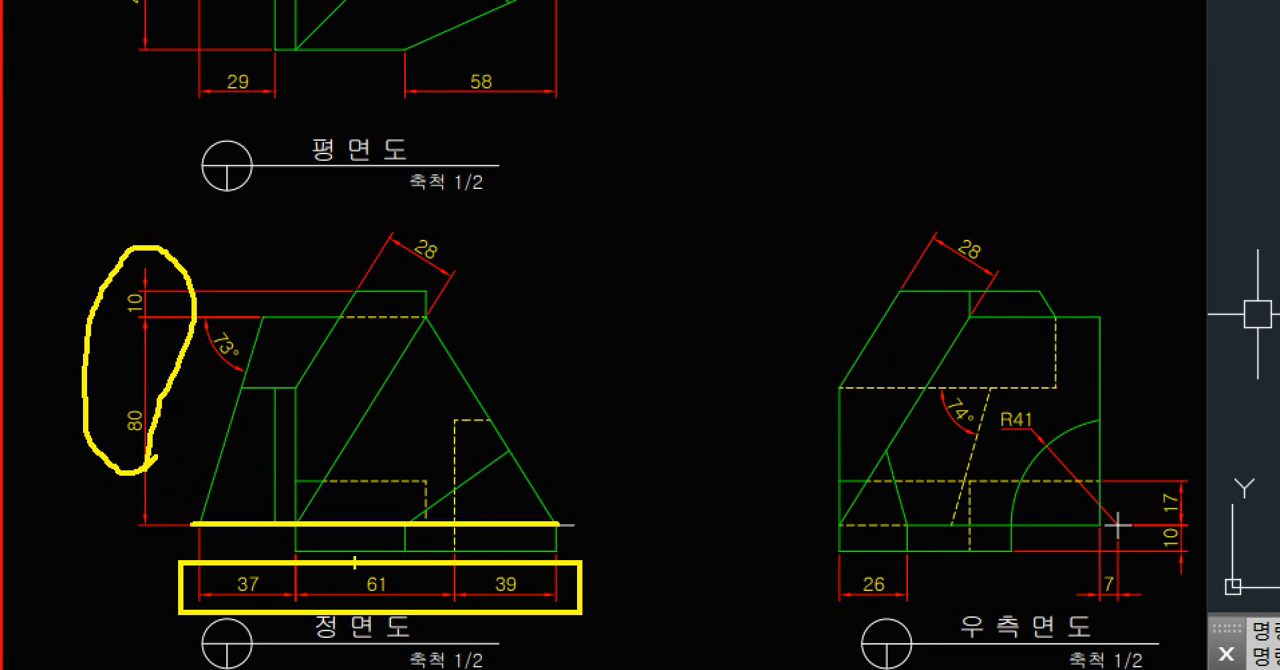
{"action": "left_click_drag", "start_coordinate": [293, 548], "coordinate": [851, 523]}
{"action": "left_click_drag", "start_coordinate": [556, 548], "coordinate": [848, 547]}
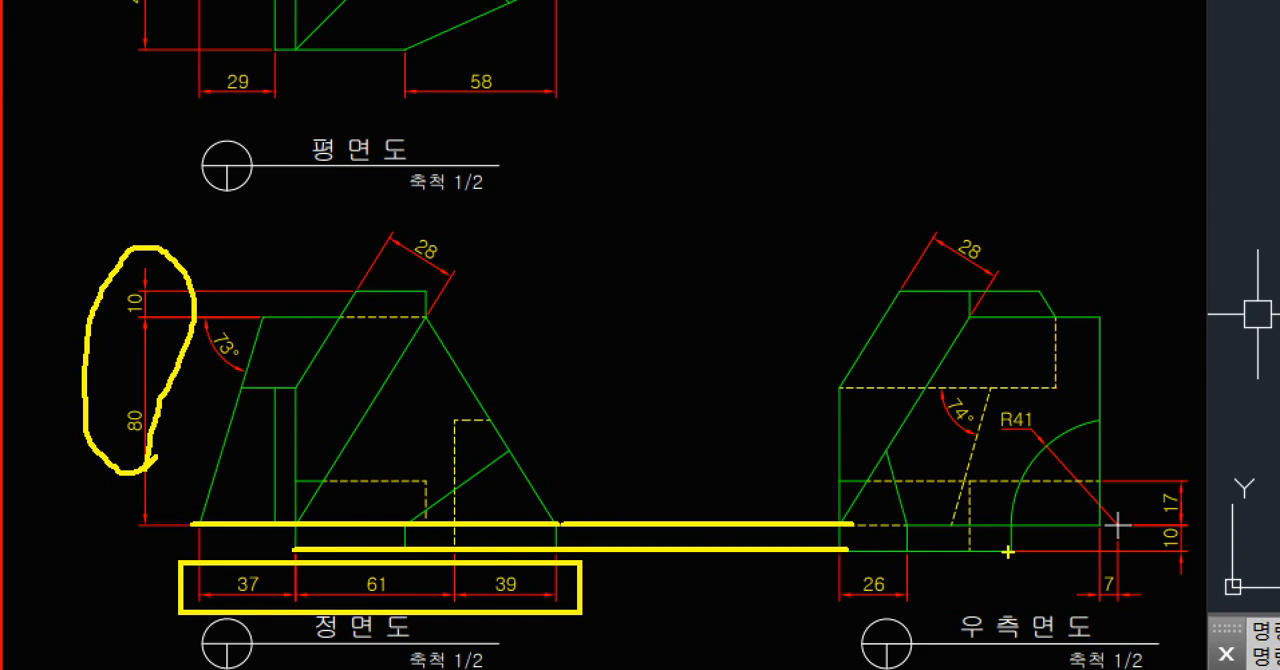
{"action": "mouse_move", "coordinate": [1195, 565]}
{"action": "left_mouse_down"}
{"action": "mouse_move", "coordinate": [1143, 535]}
{"action": "mouse_move", "coordinate": [1210, 538]}
{"action": "mouse_move", "coordinate": [1174, 576]}
{"action": "left_mouse_up"}
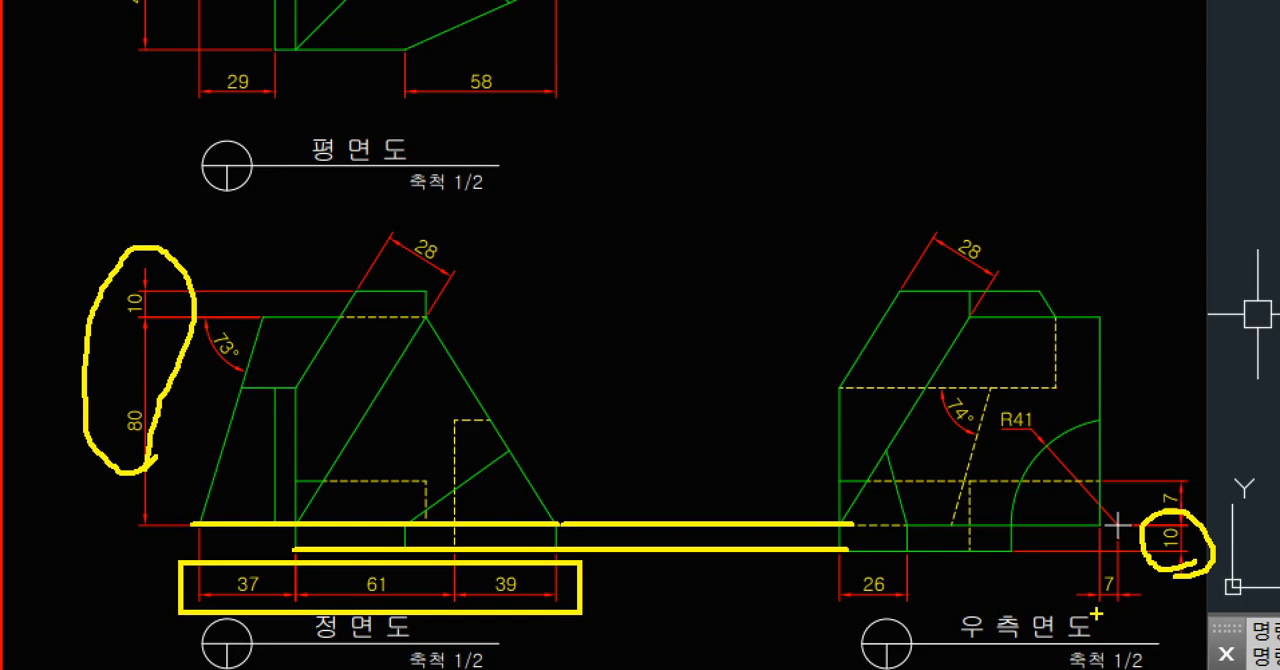
{"action": "key", "text": "Escape"}
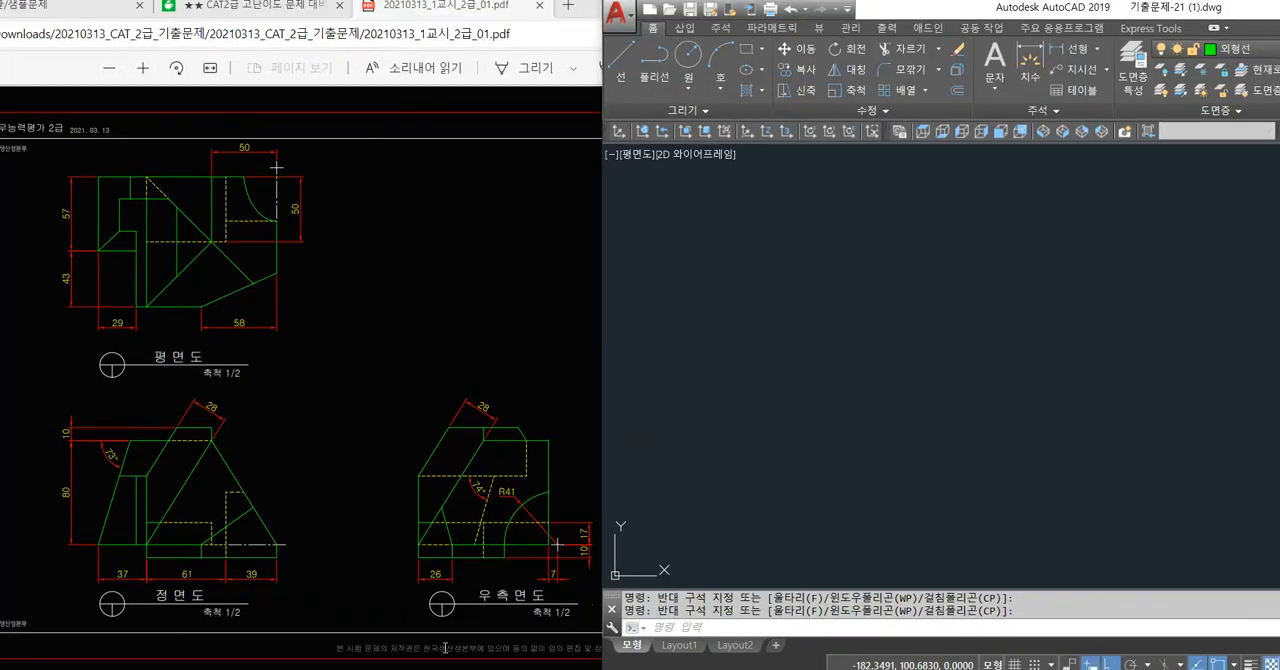
Review which horizontal and vertical dimensions add up to the front view's overall width and height.
{"action": "key", "text": "ctrl+1"}
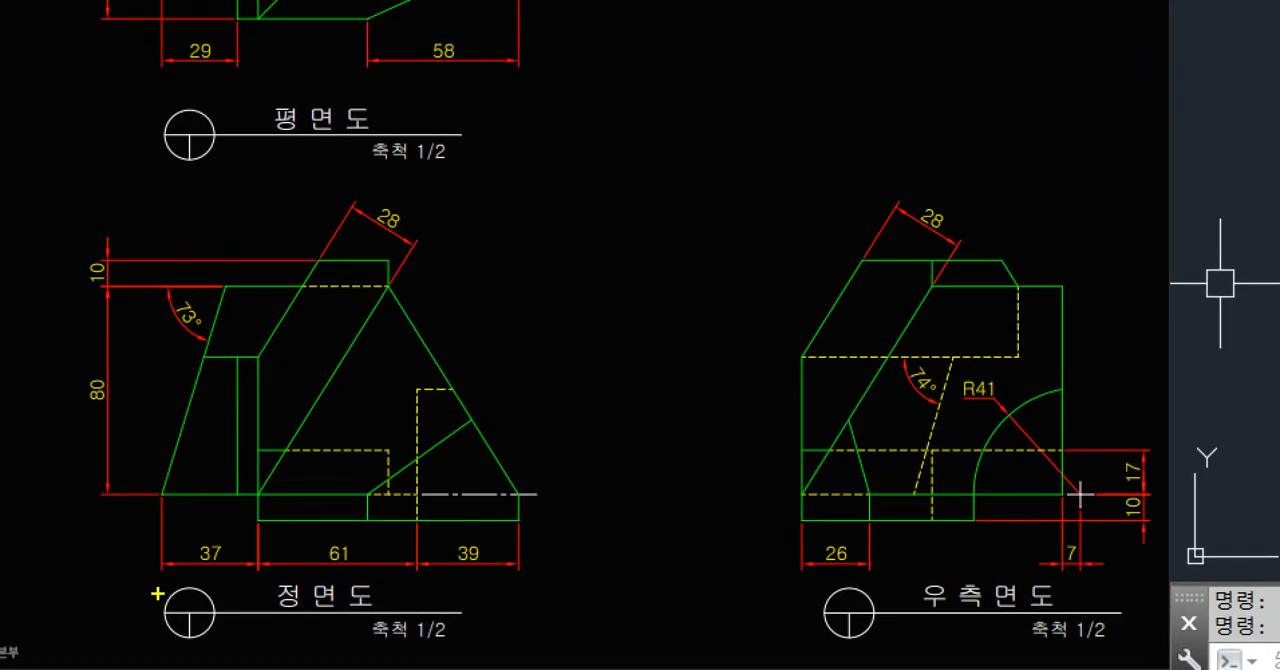
{"action": "key", "text": "b"}
{"action": "mouse_move", "coordinate": [139, 535]}
{"action": "left_mouse_down", "text": "ctrl"}
{"action": "mouse_move", "coordinate": [198, 568]}
{"action": "mouse_move", "coordinate": [535, 581]}
{"action": "left_mouse_up", "text": "ctrl"}
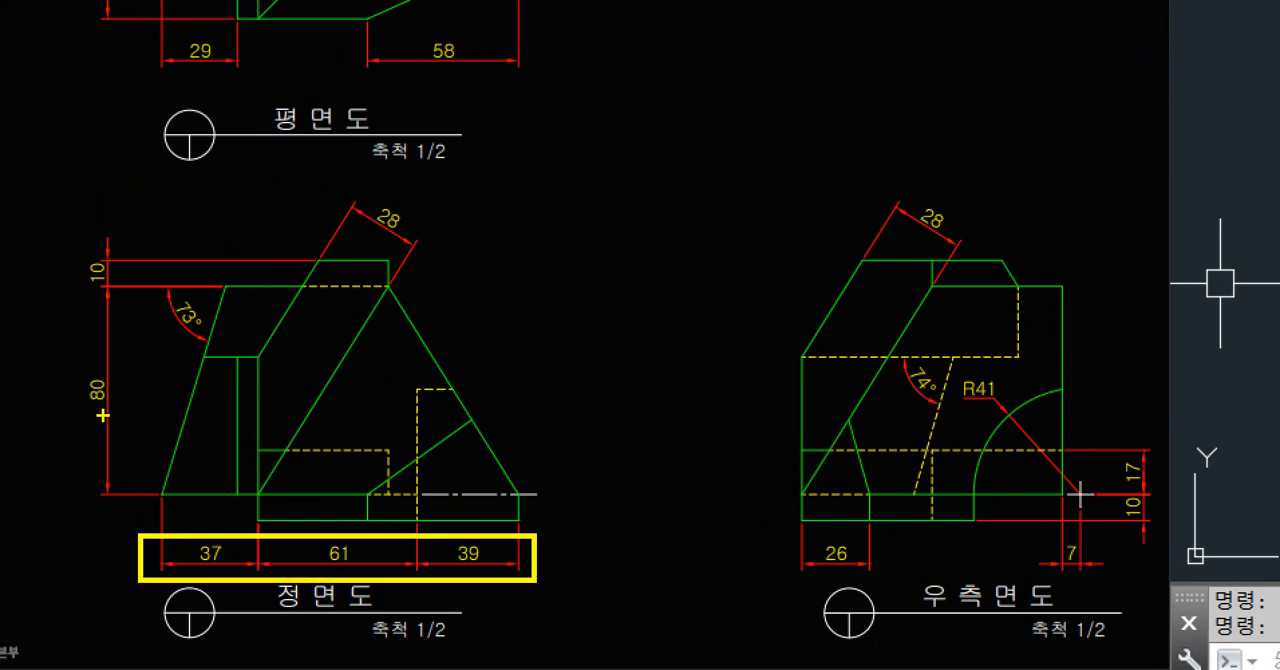
{"action": "left_click_drag", "start_coordinate": [53, 233], "coordinate": [148, 478]}
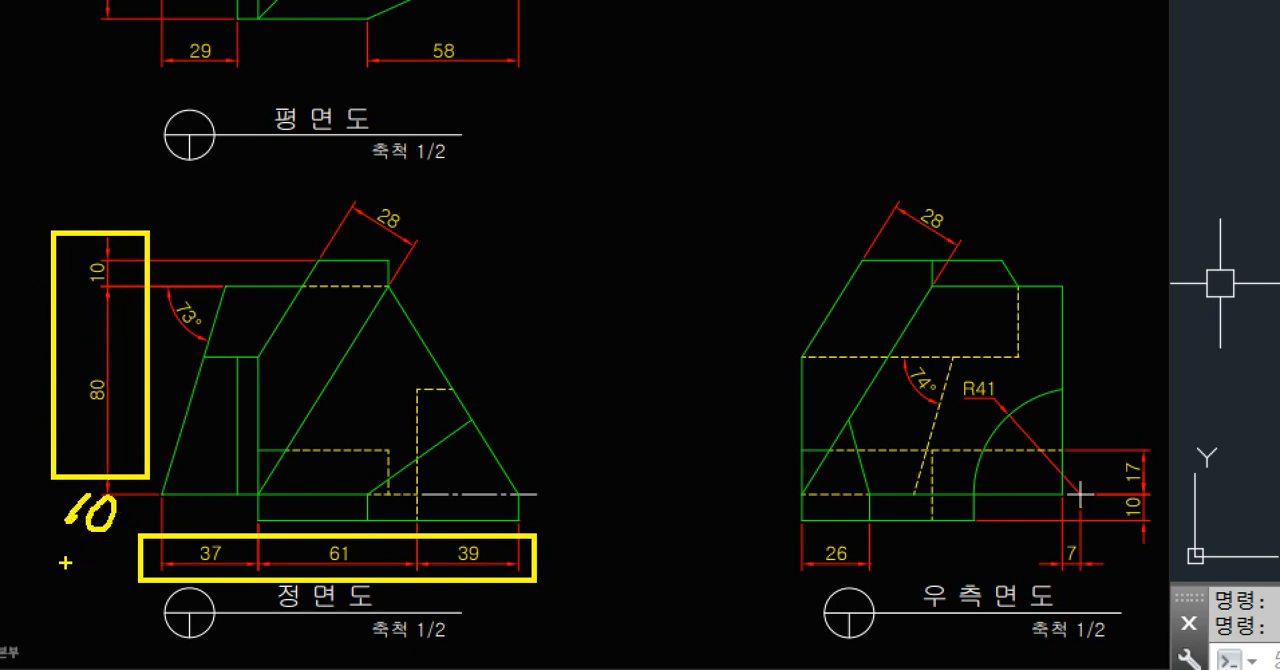
{"action": "mouse_move", "coordinate": [58, 548]}
{"action": "left_mouse_down"}
{"action": "mouse_move", "coordinate": [6, 258]}
{"action": "mouse_move", "coordinate": [144, 264]}
{"action": "mouse_move", "coordinate": [130, 476]}
{"action": "left_mouse_up"}
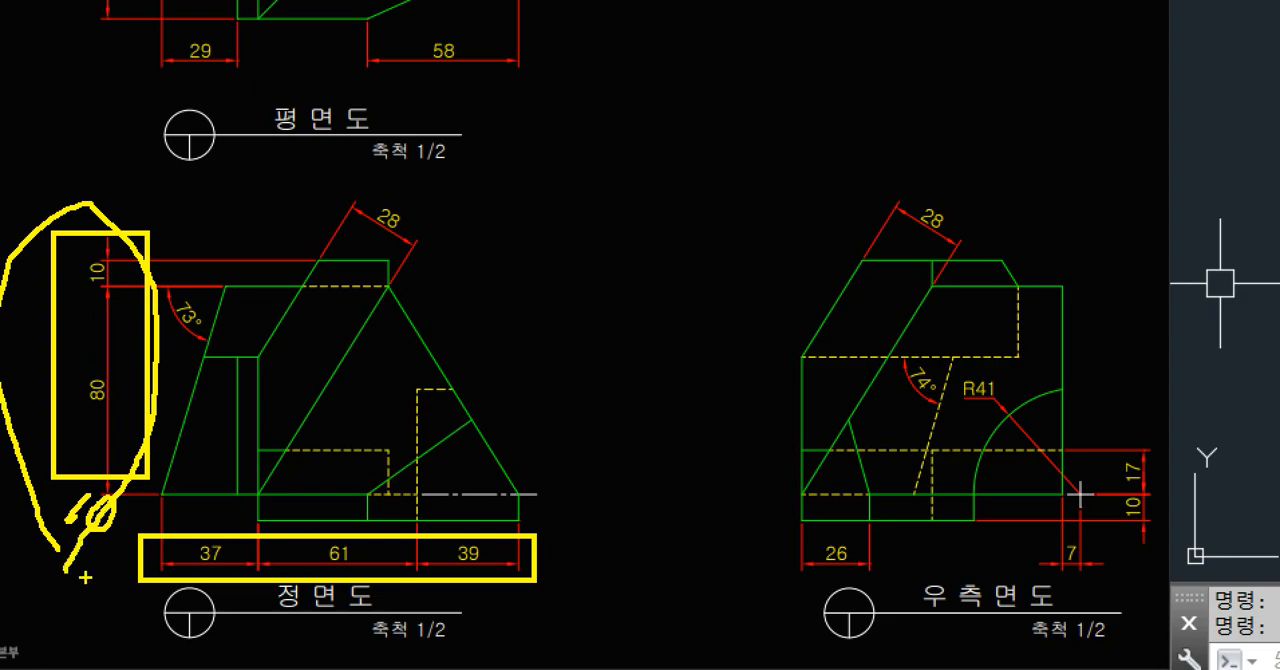
{"action": "key", "text": "Escape"}
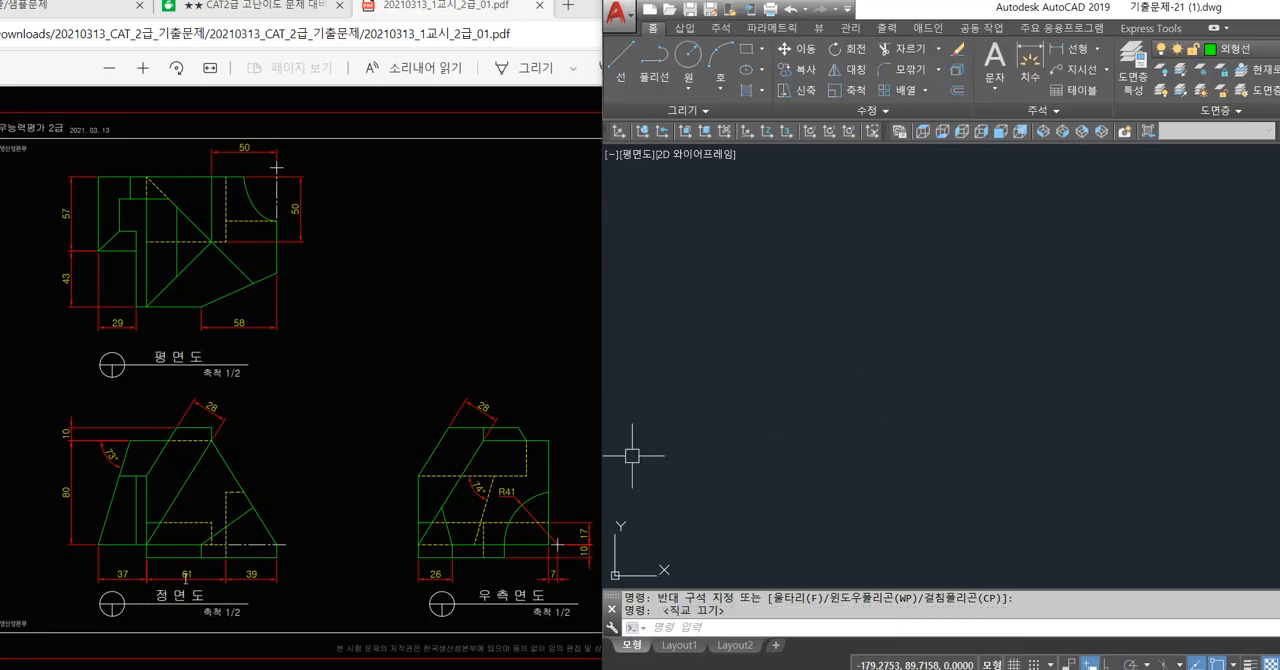
Open the QuickCalc calculator and place its palette floating over the exam drawing.
{"action": "left_click", "coordinate": [909, 409]}
{"action": "left_click", "coordinate": [828, 463]}
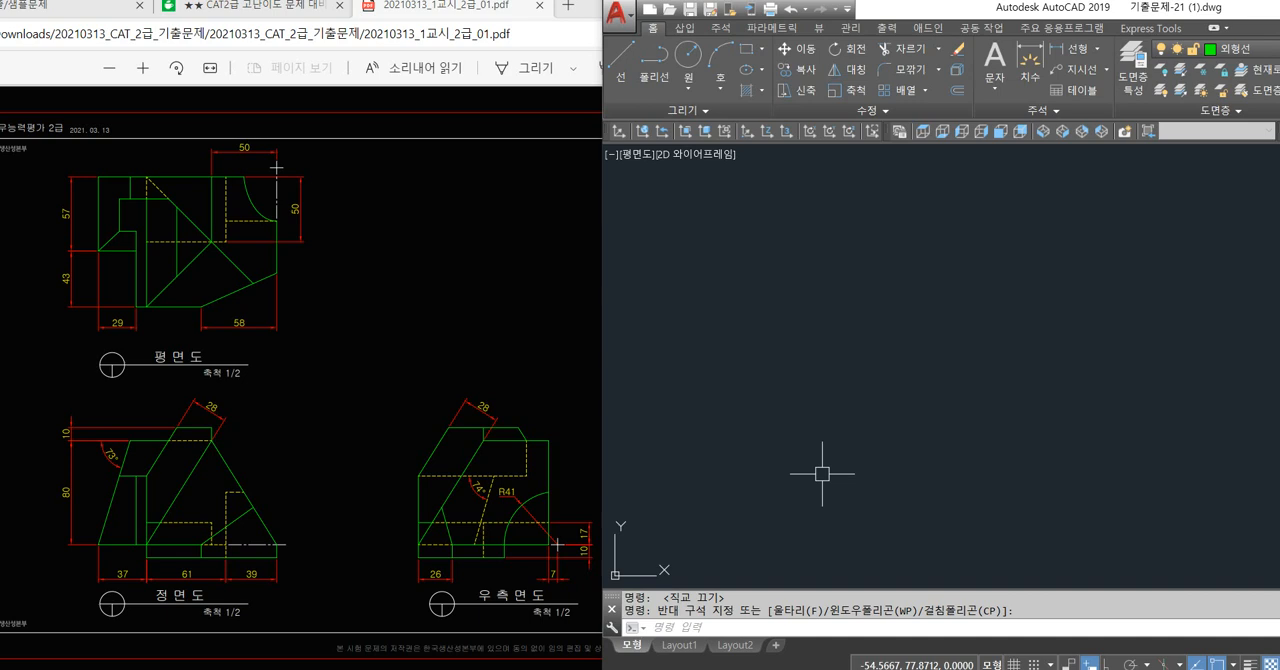
{"action": "type", "text": "-"}
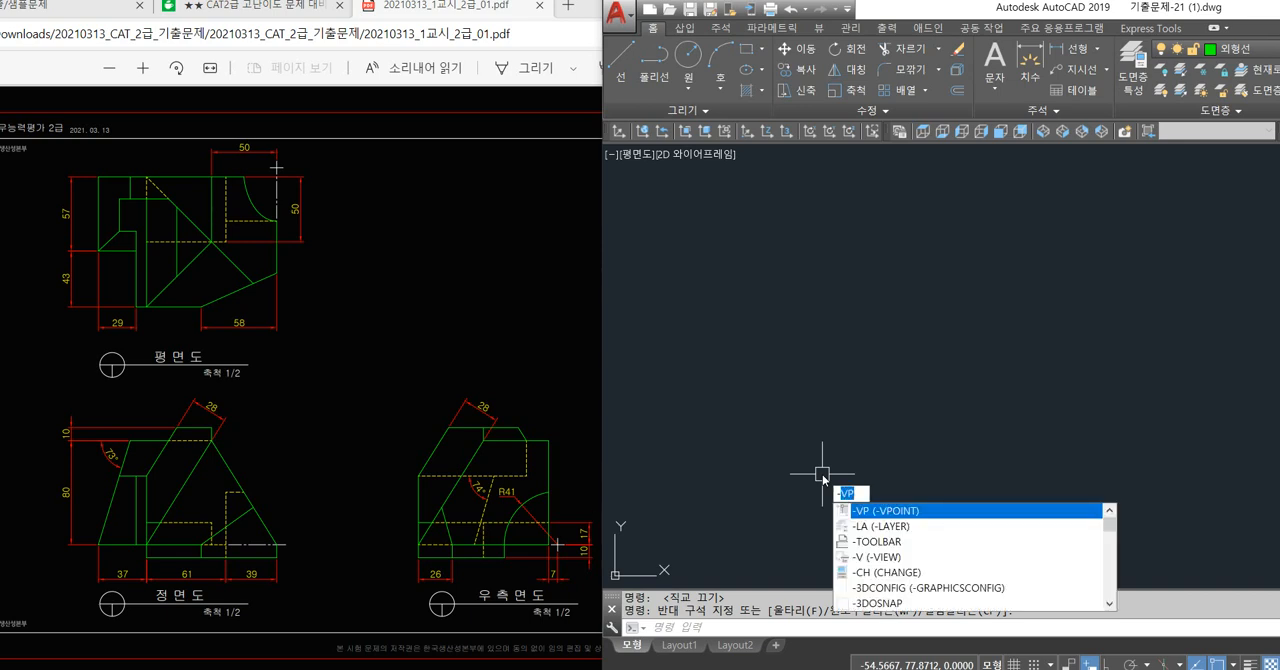
{"action": "type", "text": "Qc"}
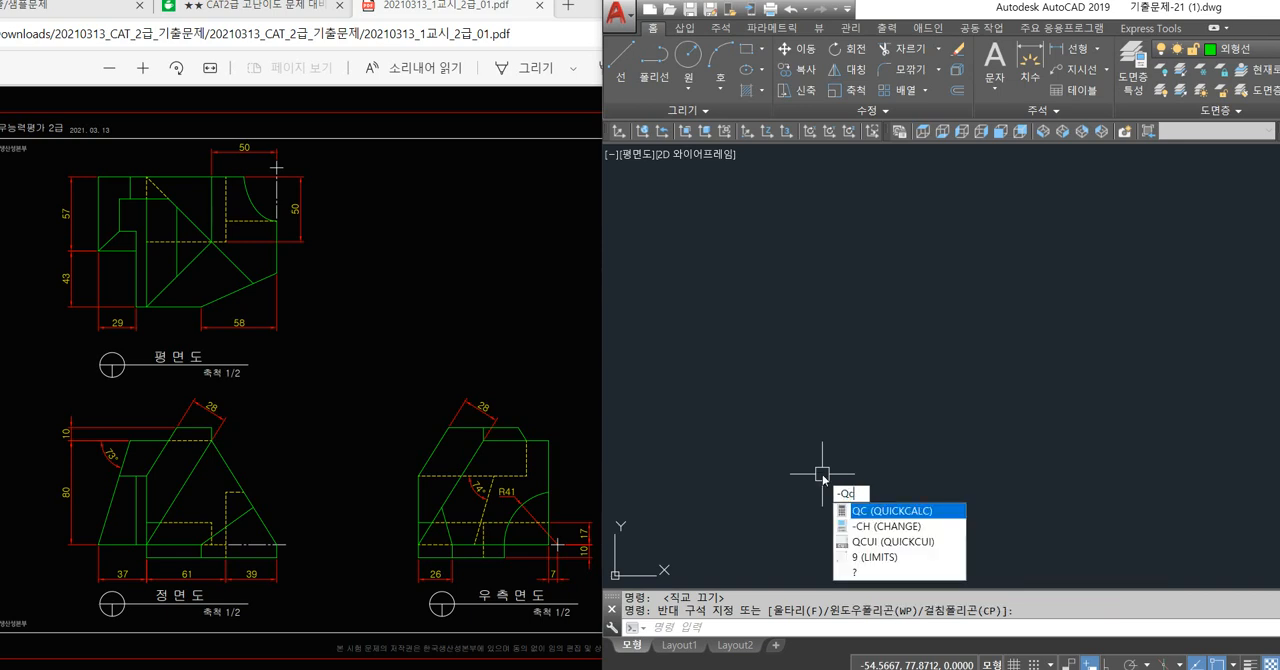
{"action": "key", "text": "Escape"}
{"action": "type", "text": "QC"}
{"action": "key", "text": "Return"}
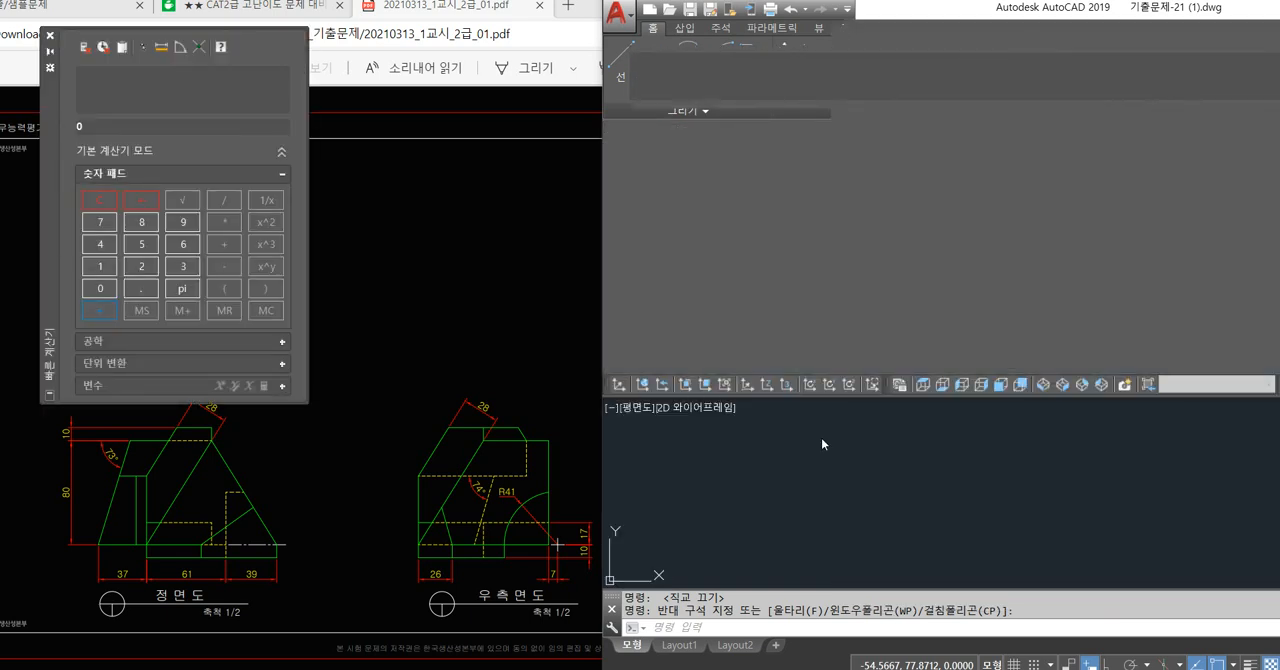
{"action": "left_click_drag", "start_coordinate": [55, 122], "coordinate": [575, 244]}
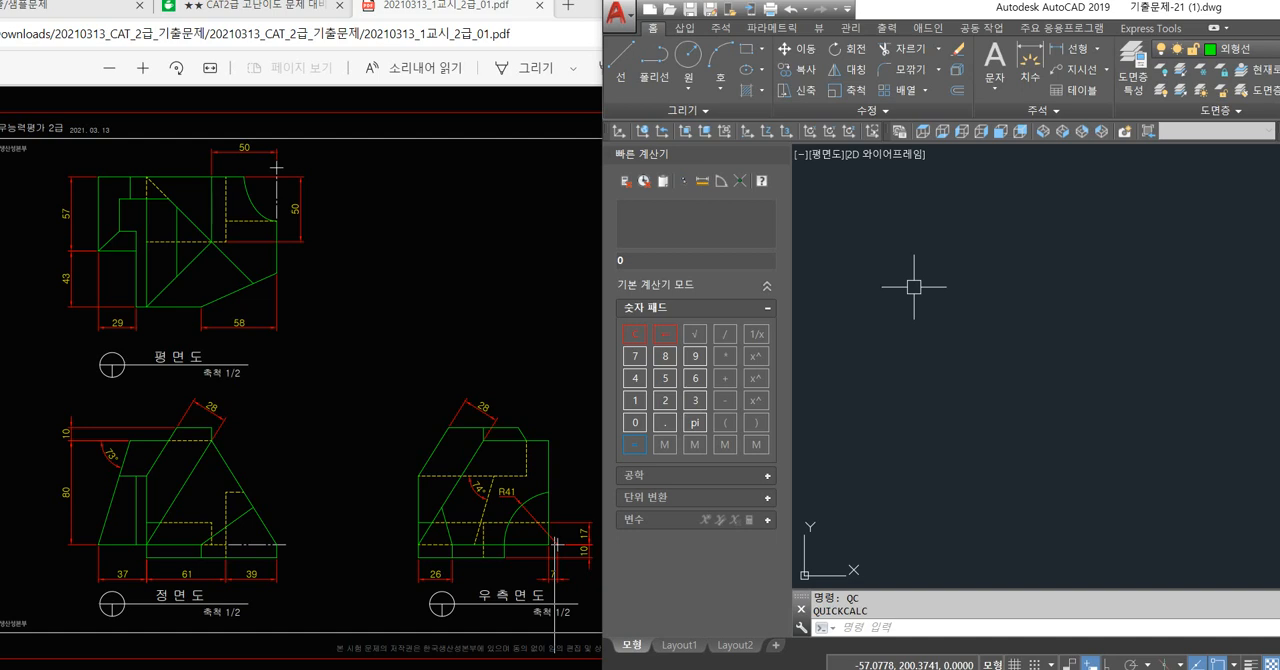
{"action": "left_click_drag", "start_coordinate": [727, 156], "coordinate": [532, 185]}
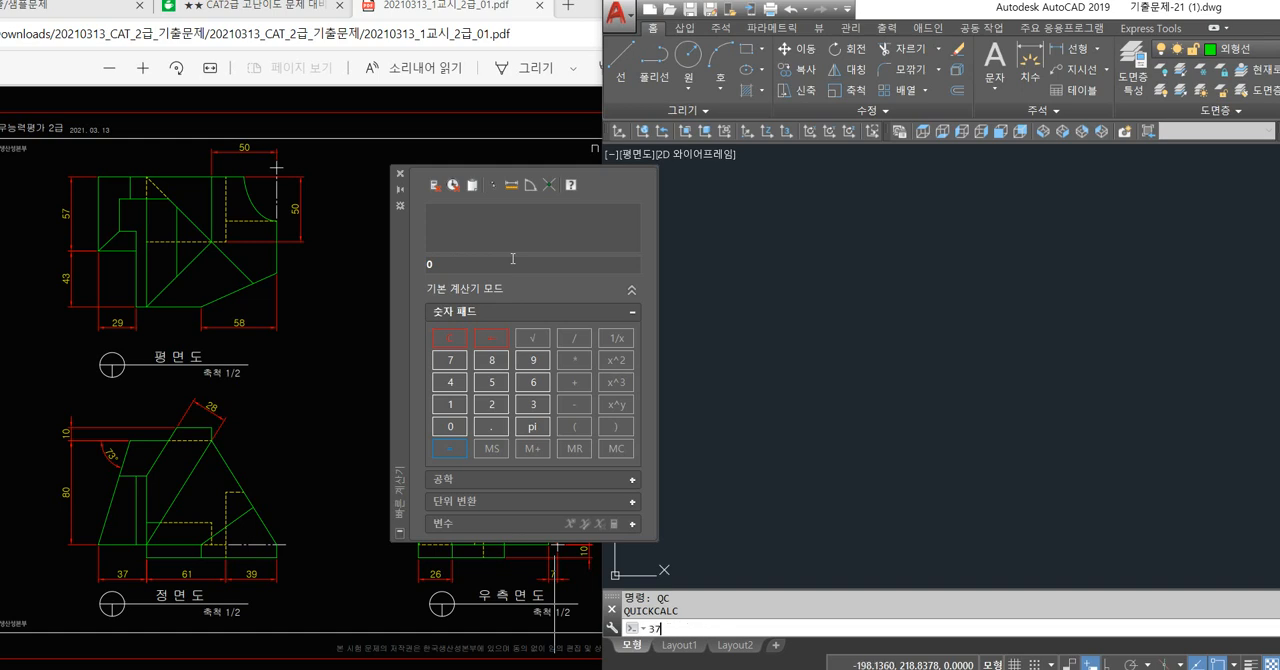
Calculate the front view's overall width as 37+61+39 and close the calculator.
{"action": "type", "text": "+"}
{"action": "type", "text": "61+"}
{"action": "type", "text": "61+"}
{"action": "type", "text": "39"}
{"action": "key", "text": "Return"}
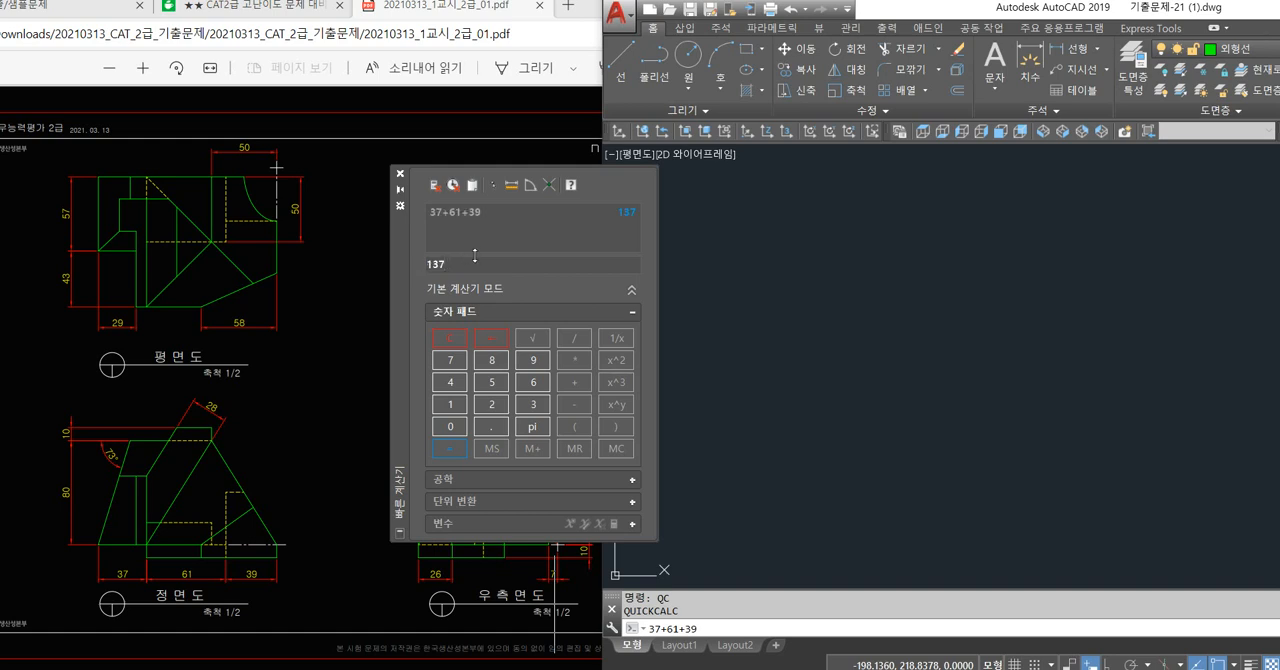
{"action": "left_click", "coordinate": [400, 175]}
Enlarge the AutoCAD window to view the calculator tool, restore it beside the exam drawing, and cancel the pending command entry.
{"action": "double_click", "coordinate": [902, 12]}
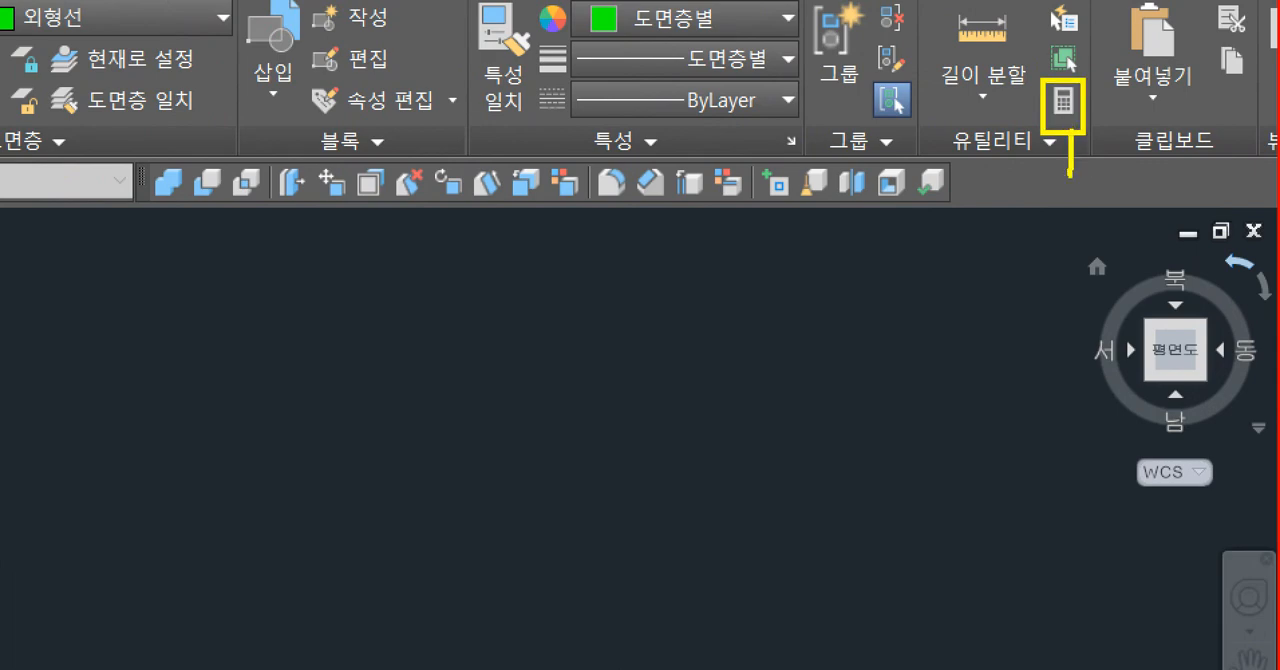
{"action": "double_click", "coordinate": [698, 18]}
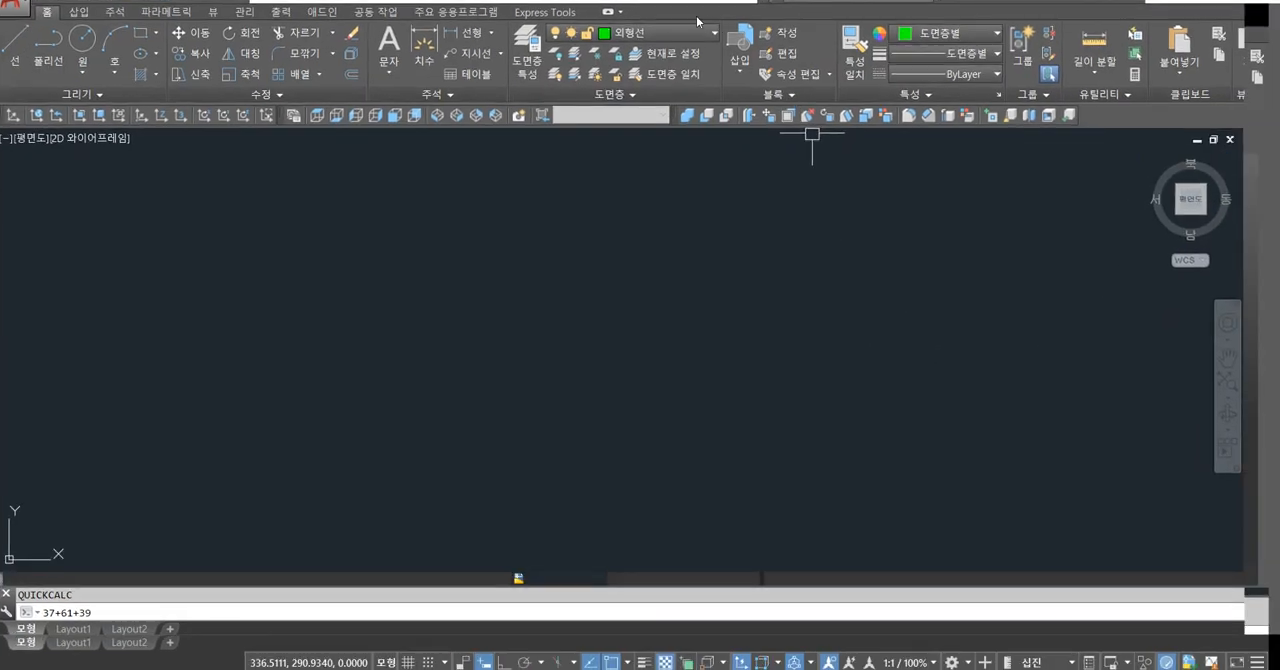
{"action": "left_click_drag", "start_coordinate": [696, 16], "coordinate": [1207, 22]}
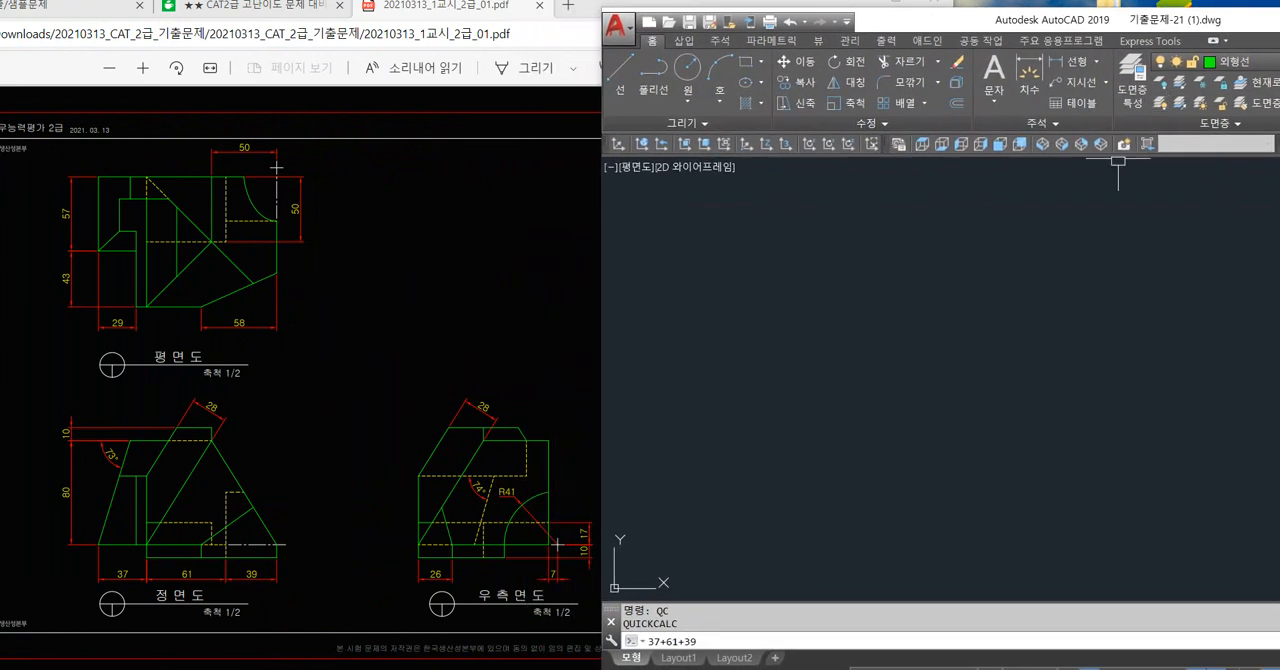
{"action": "key", "text": "Escape"}
{"action": "key", "text": "Escape"}
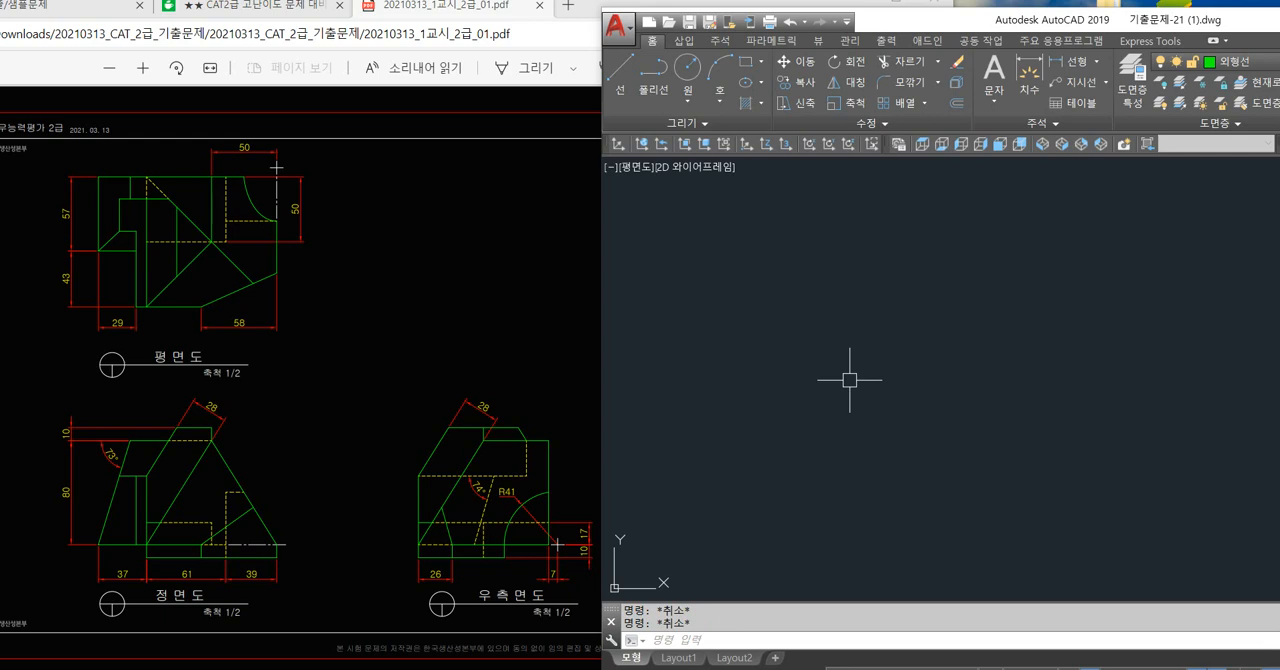
Reopen QuickCalc to check the calculated overall width and close it.
{"action": "type", "text": "qc"}
{"action": "key", "text": "Return"}
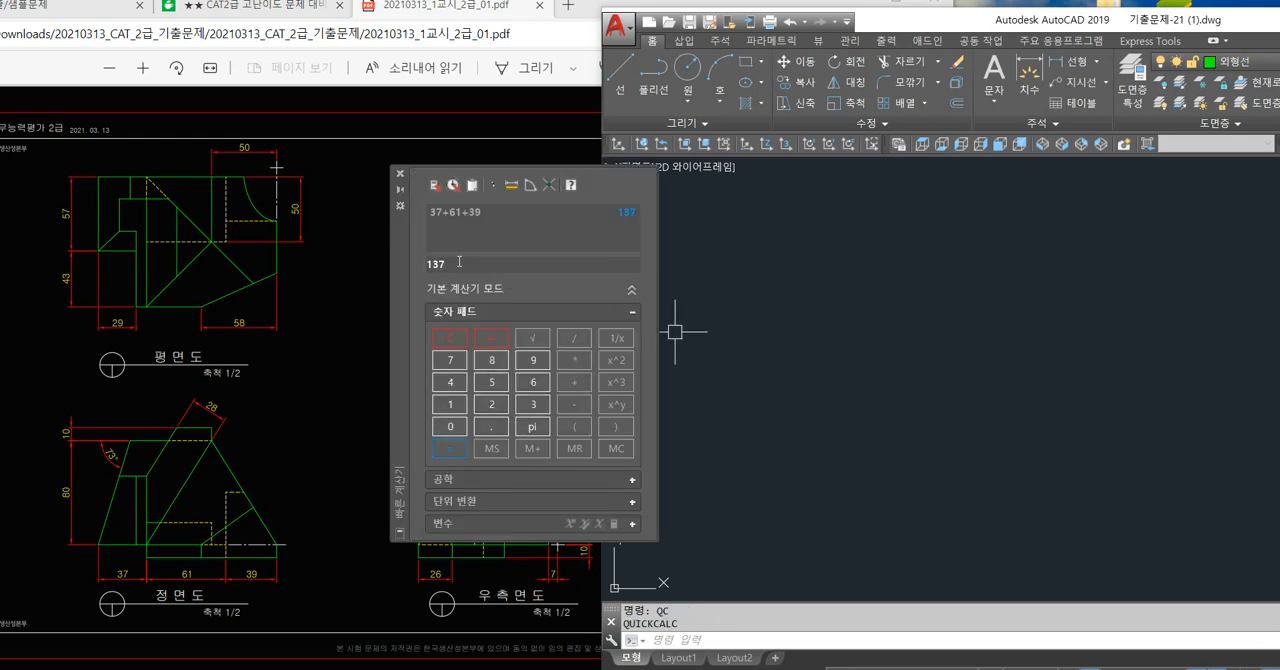
{"action": "left_click_drag", "start_coordinate": [459, 262], "coordinate": [407, 243]}
{"action": "left_click", "coordinate": [400, 177]}
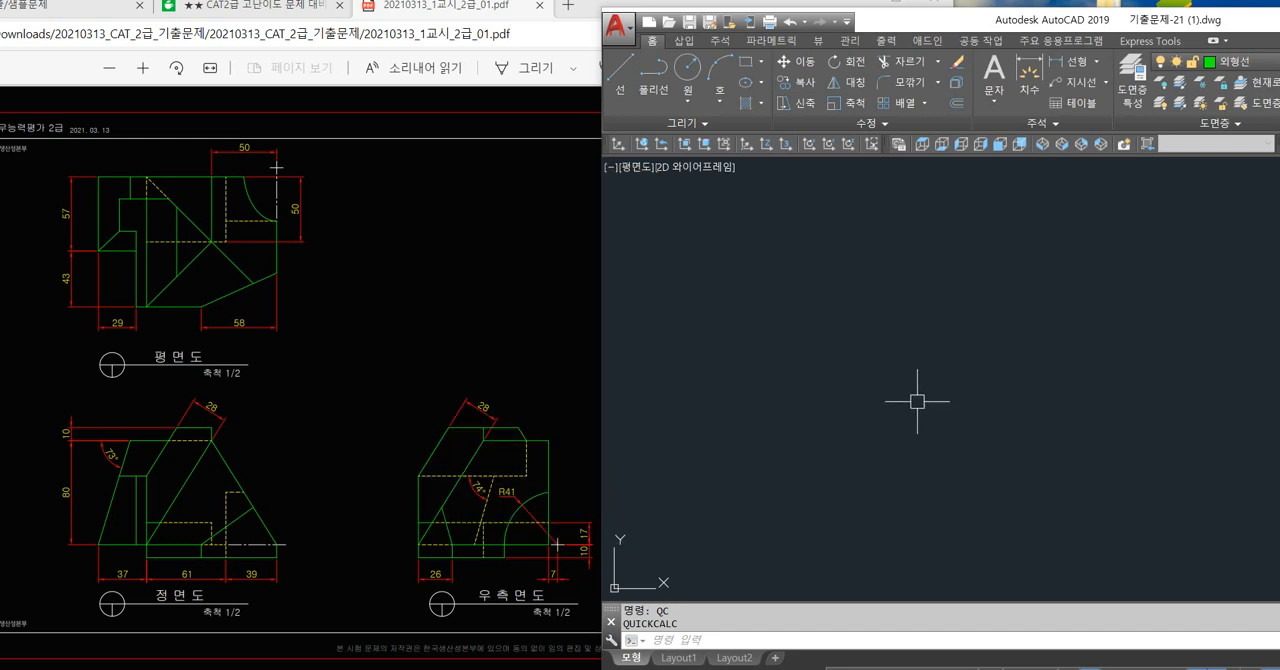
Draw the front view's bounding rectangle, 137 wide and 100 high.
{"action": "key", "text": "Escape"}
{"action": "key", "text": "Escape"}
{"action": "type", "text": "rec"}
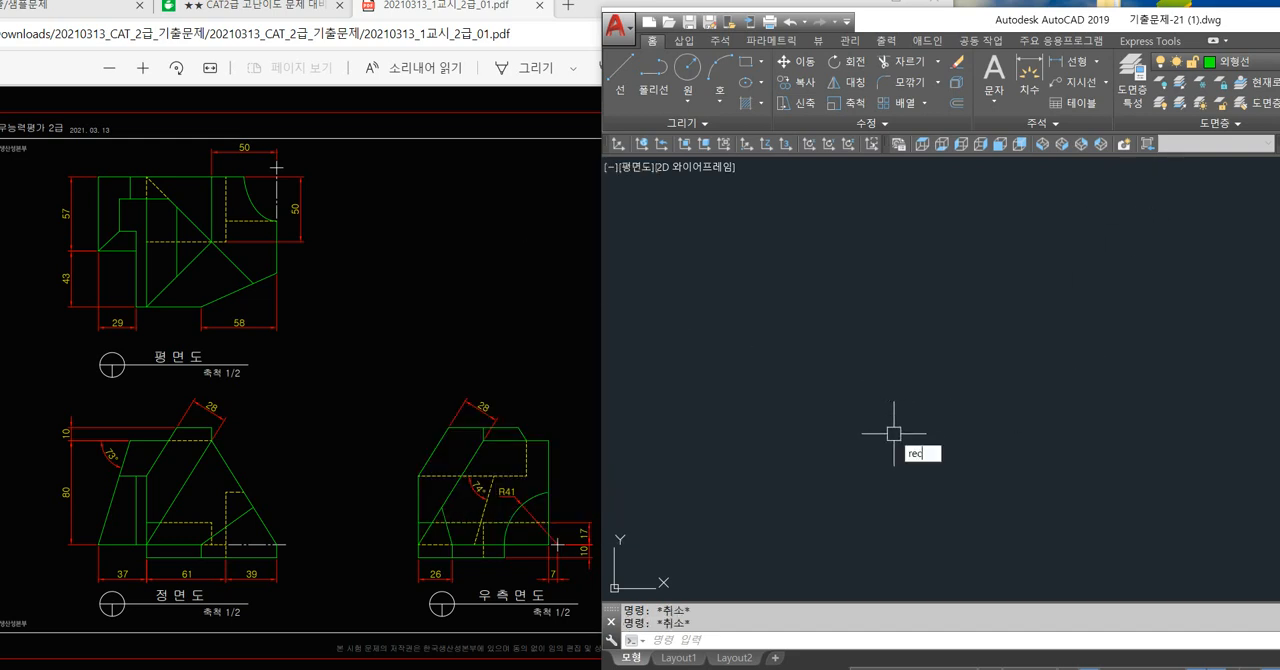
{"action": "key", "text": "Return"}
{"action": "left_click", "coordinate": [770, 532]}
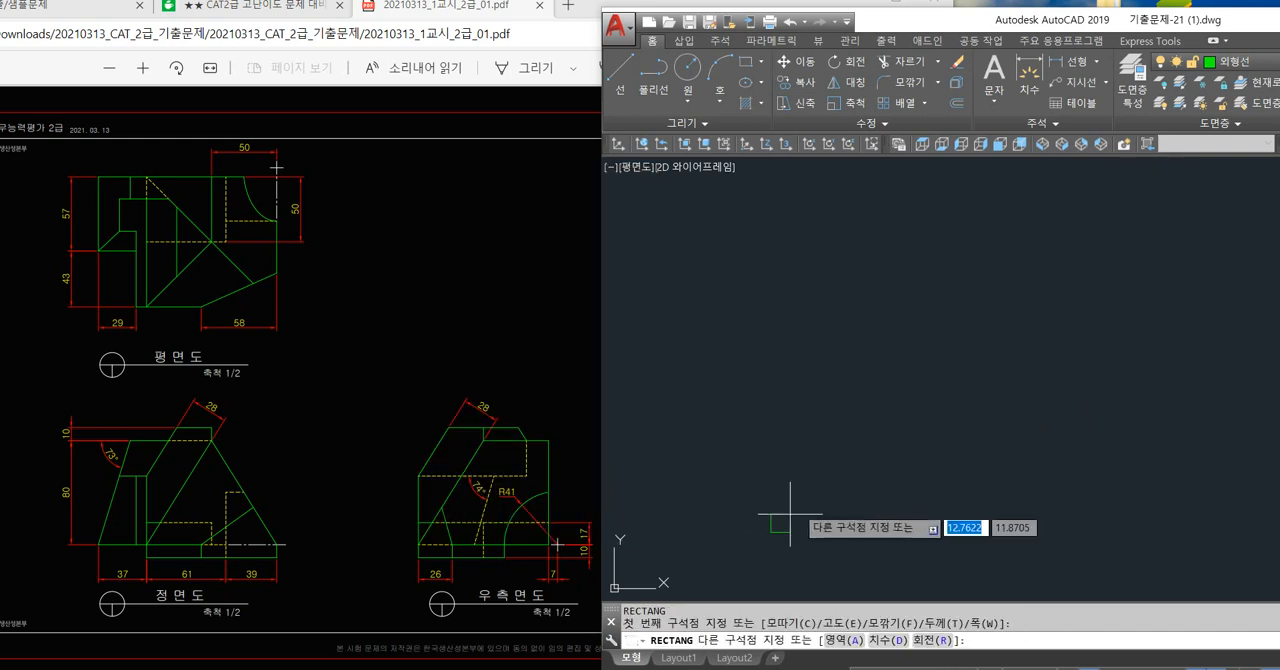
{"action": "type", "text": "@ "}
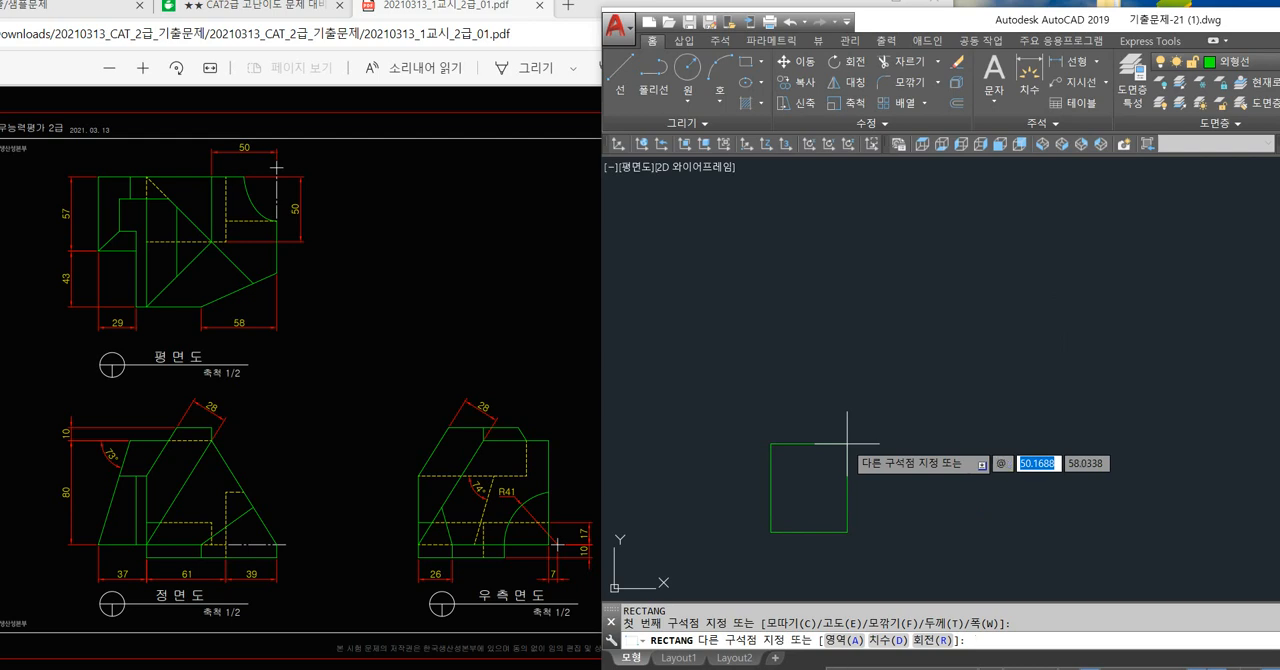
{"action": "type", "text": "137"}
{"action": "key", "text": "Tab"}
{"action": "type", "text": "1"}
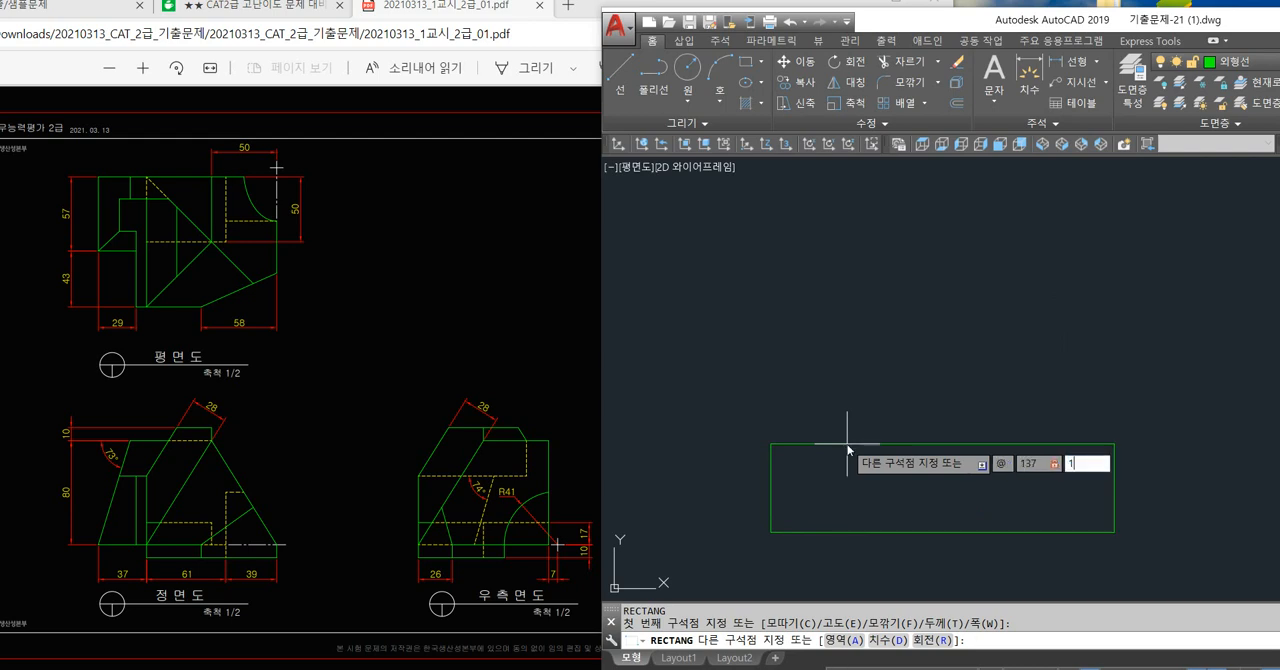
{"action": "key", "text": "Return"}
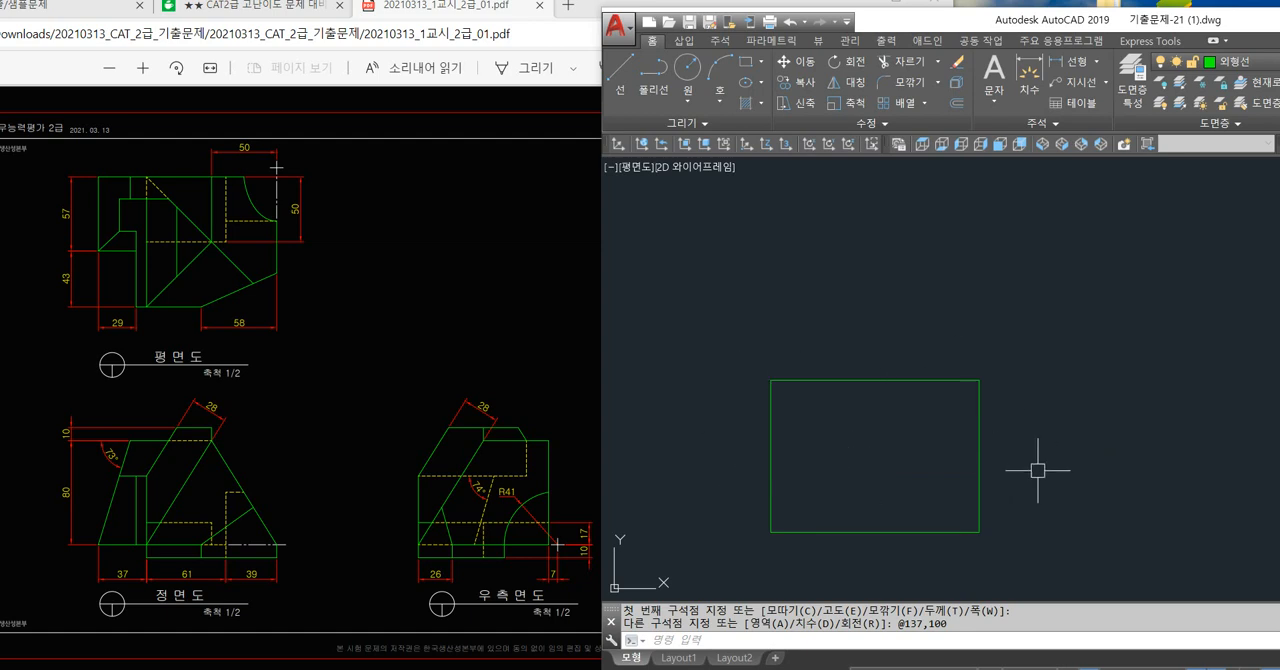
Explode the front view's bounding rectangle into separate lines.
{"action": "type", "text": "x"}
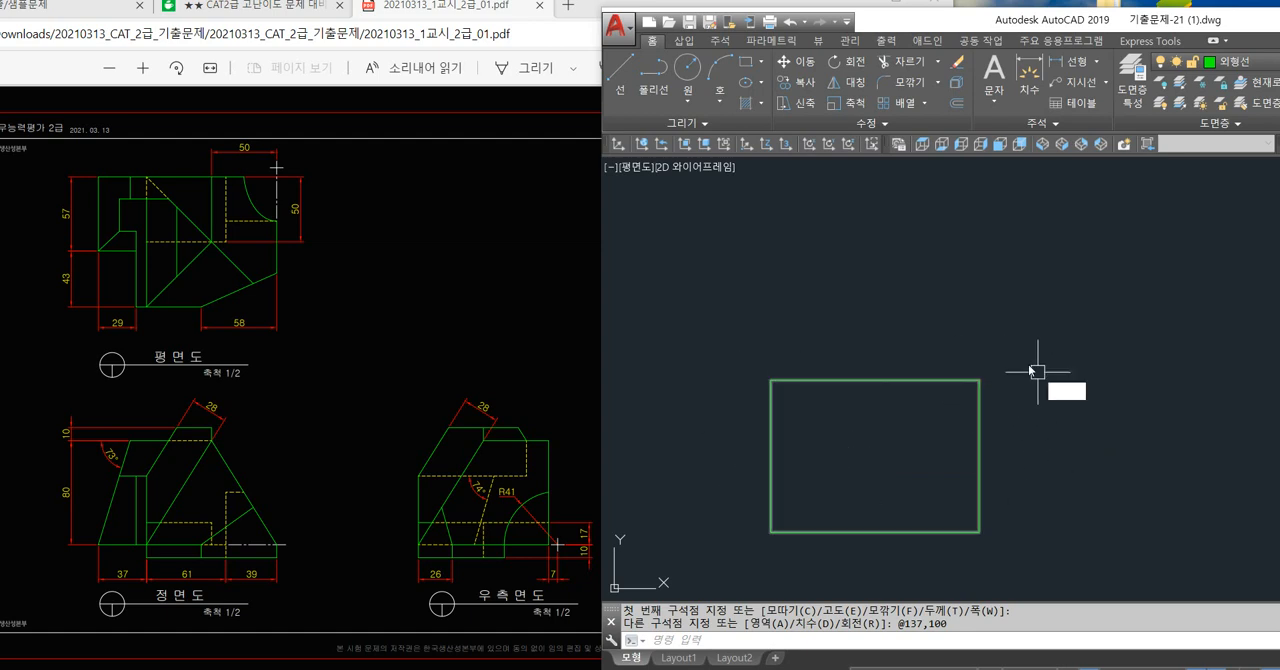
{"action": "key", "text": "Return"}
{"action": "left_click", "coordinate": [998, 401]}
{"action": "key", "text": "Return"}
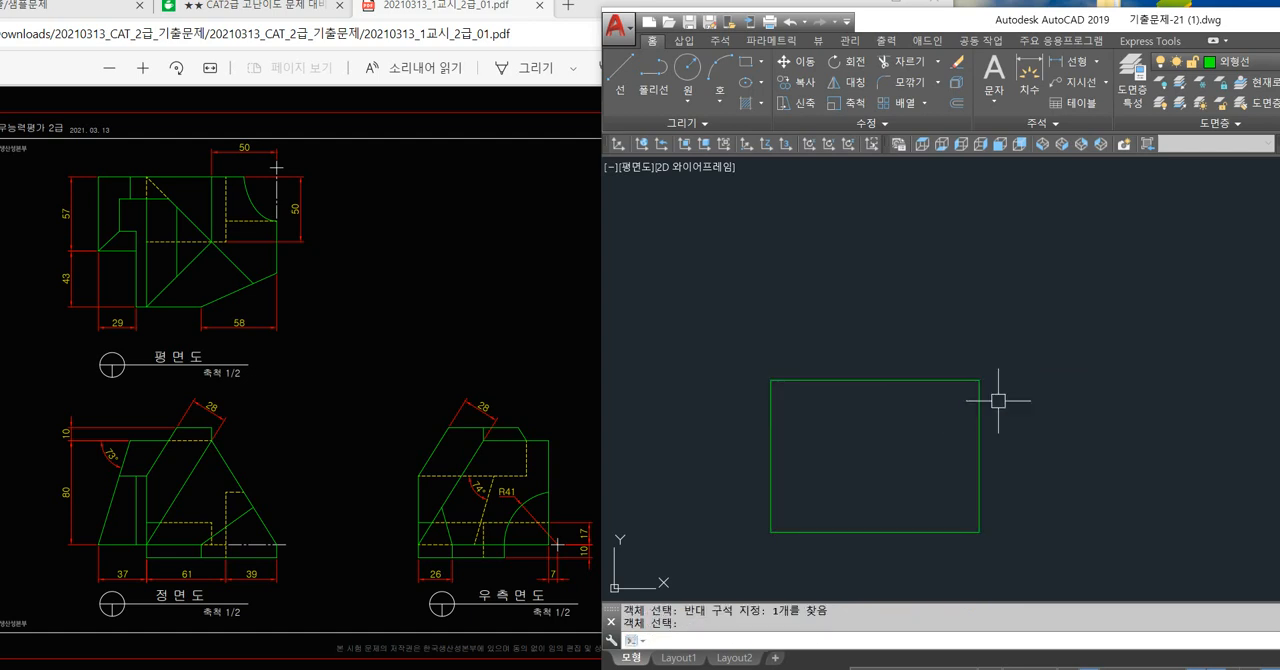
With Ortho on, draw connected outer layout lines from the rectangle's upper-left corner upward, across, and down past the baseline level.
{"action": "type", "text": "l"}
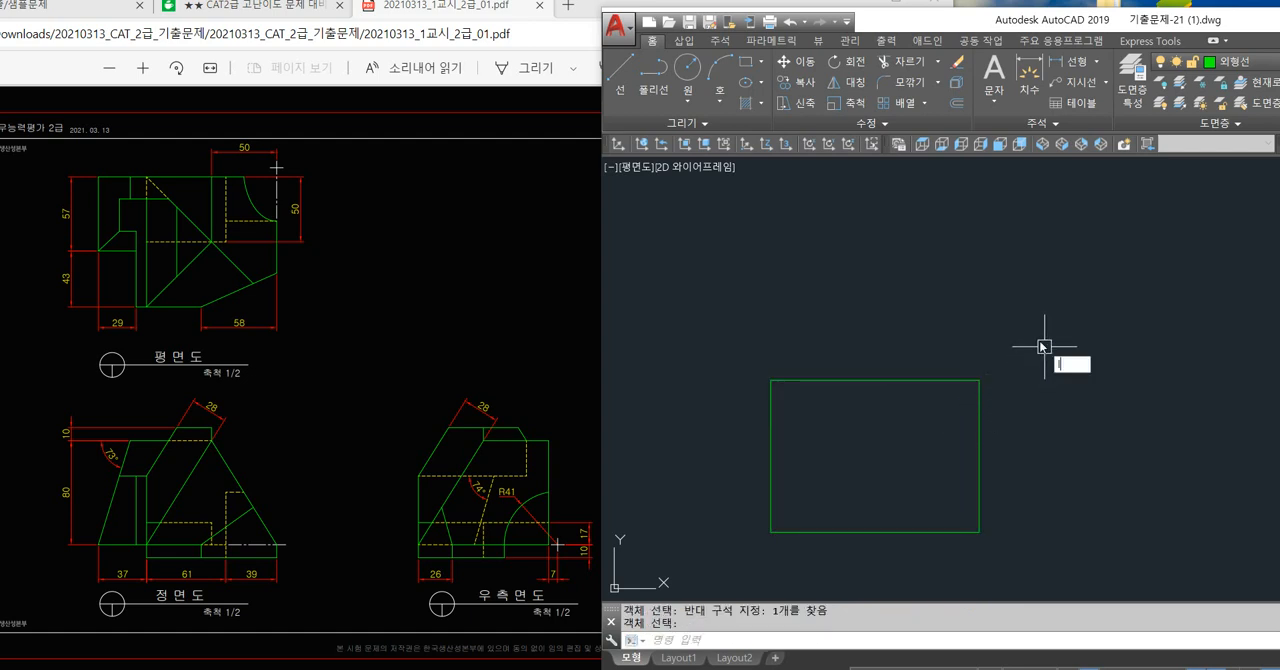
{"action": "key", "text": "Return"}
{"action": "scroll", "coordinate": [1008, 351], "scroll_direction": "down", "scroll_amount": 2}
{"action": "middle_click_drag", "start_coordinate": [1010, 344], "coordinate": [863, 372]}
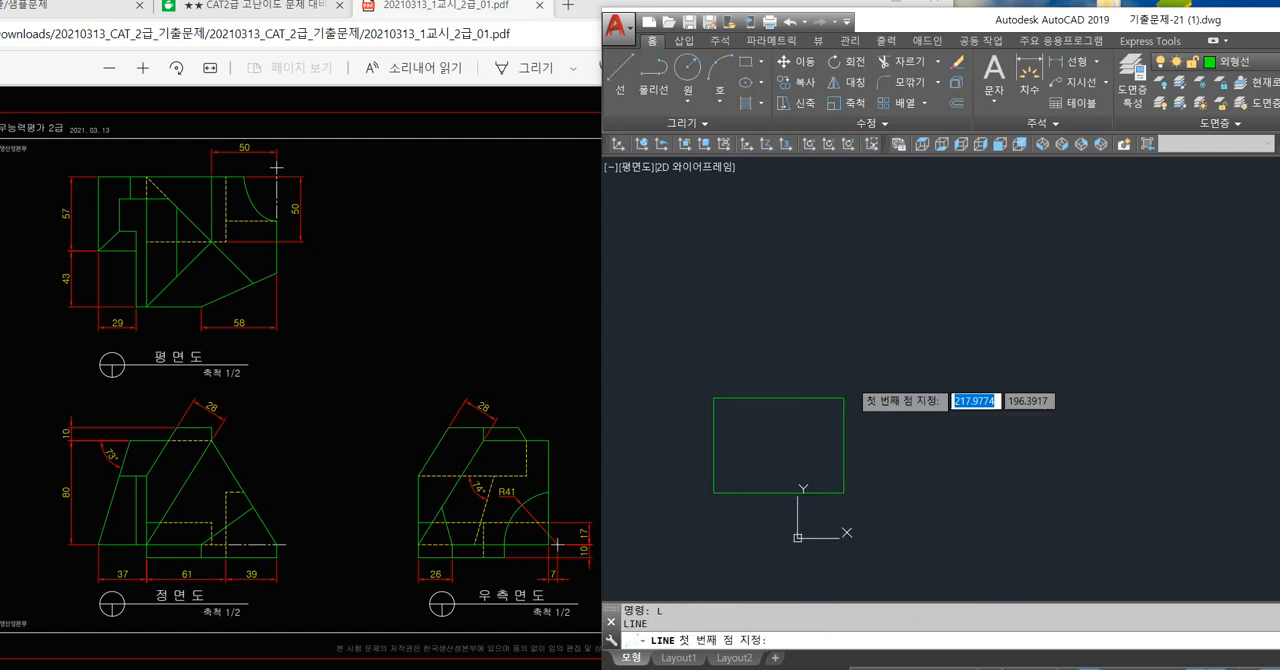
{"action": "left_click", "coordinate": [714, 398]}
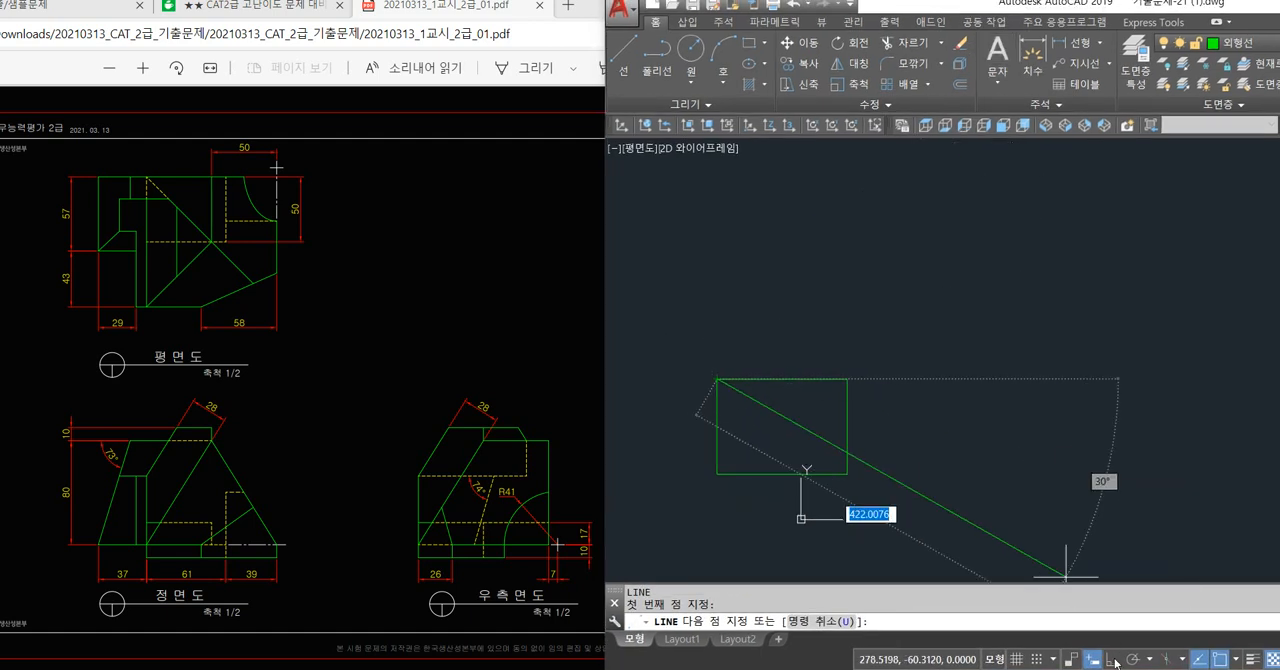
{"action": "key", "text": "F8"}
{"action": "left_click", "coordinate": [745, 169]}
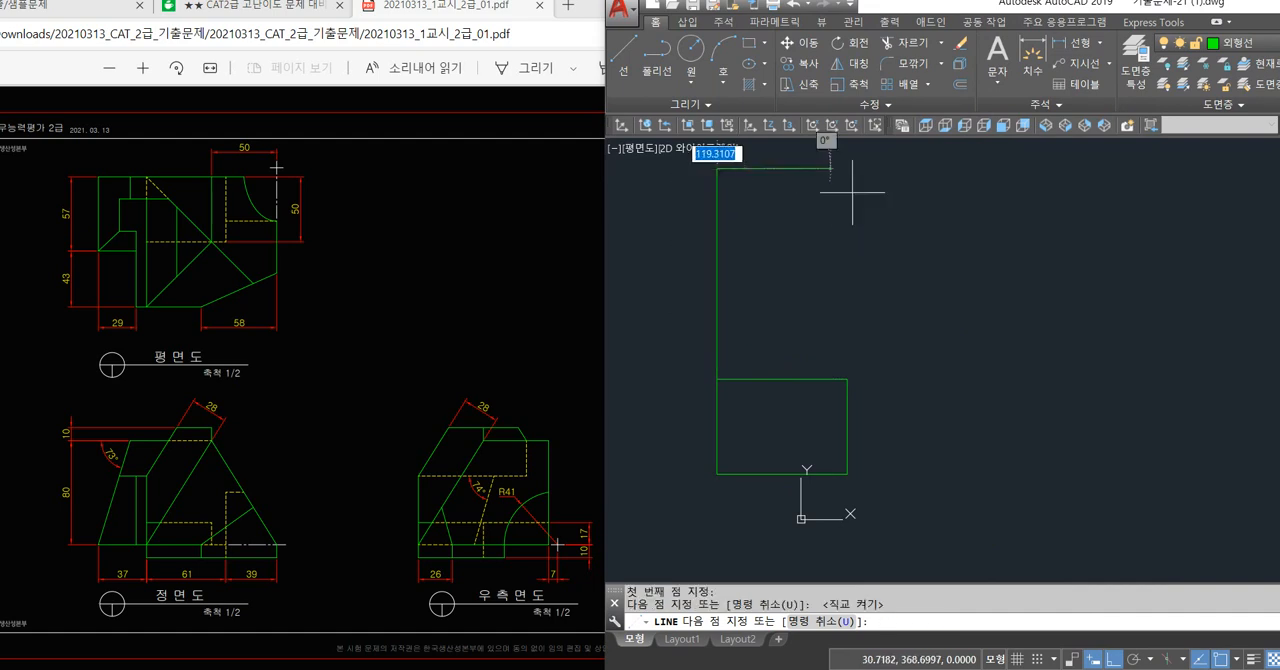
{"action": "left_click", "coordinate": [1062, 220]}
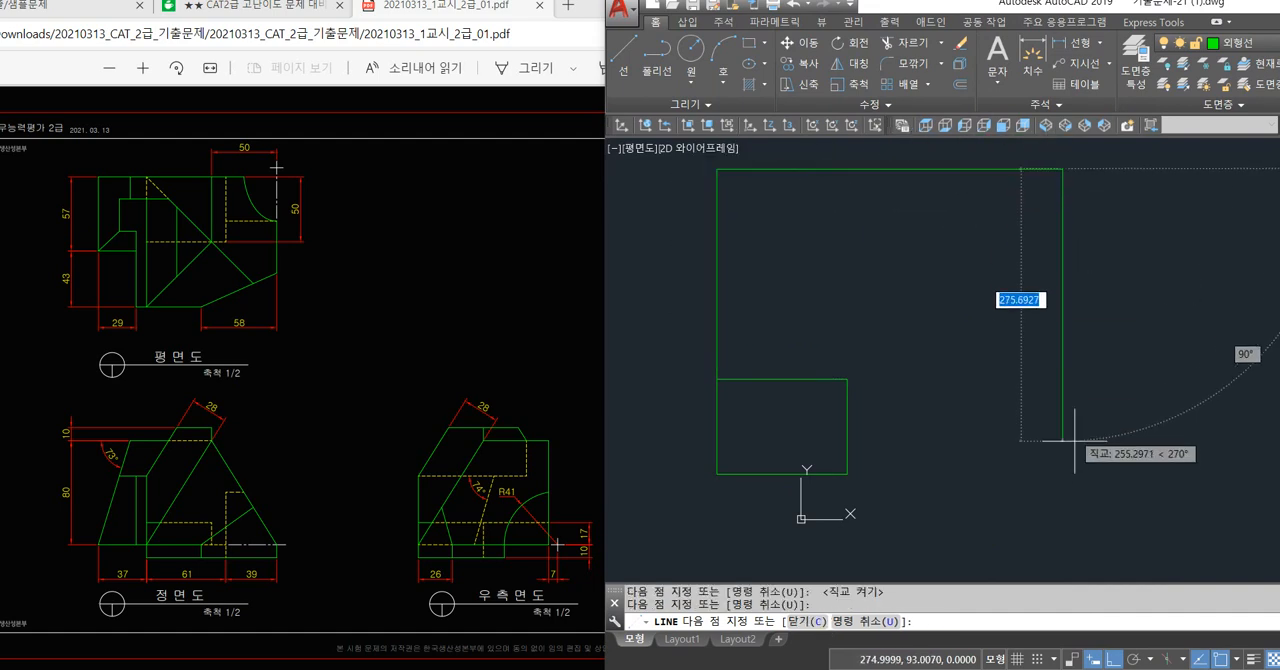
{"action": "left_click", "coordinate": [1062, 521]}
{"action": "key", "text": "Return"}
Draw a horizontal baseline from the rectangle's lower-right corner to beyond the outer vertical line.
{"action": "key", "text": "Return"}
{"action": "left_click", "coordinate": [847, 474]}
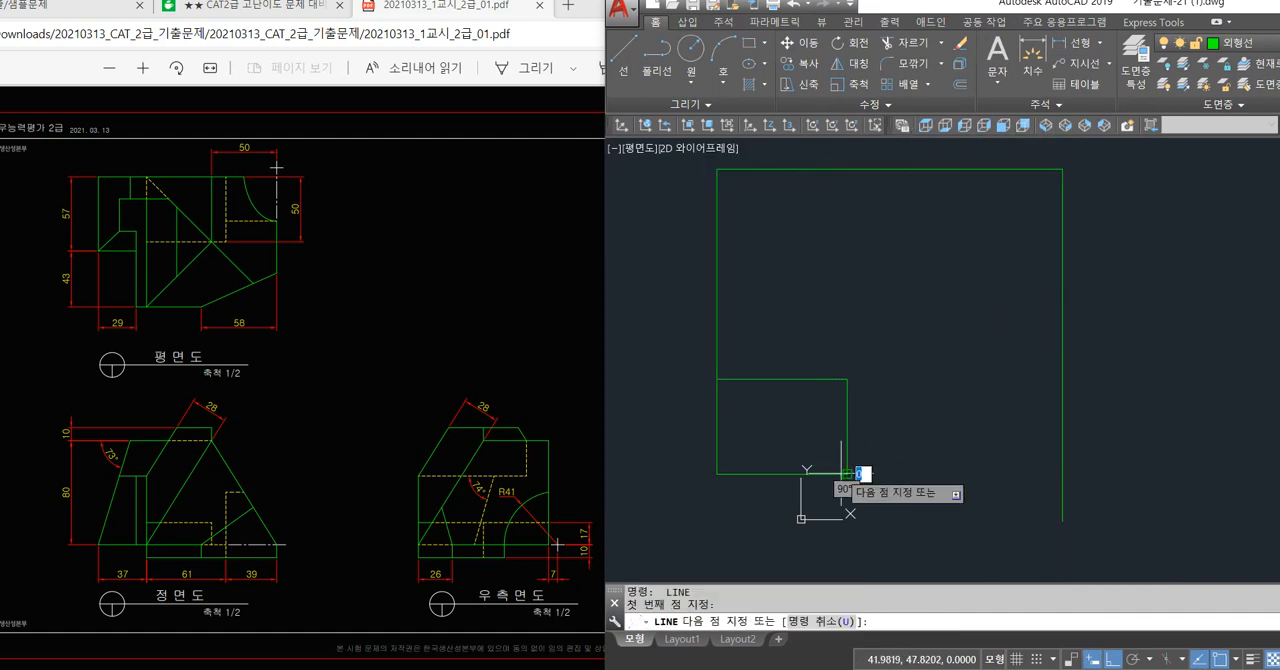
{"action": "left_click", "coordinate": [1156, 488]}
Trim the overhanging ends of the baseline and the outer vertical line at their crossing.
{"action": "key", "text": "Return"}
{"action": "type", "text": "tr"}
{"action": "key", "text": "Return"}
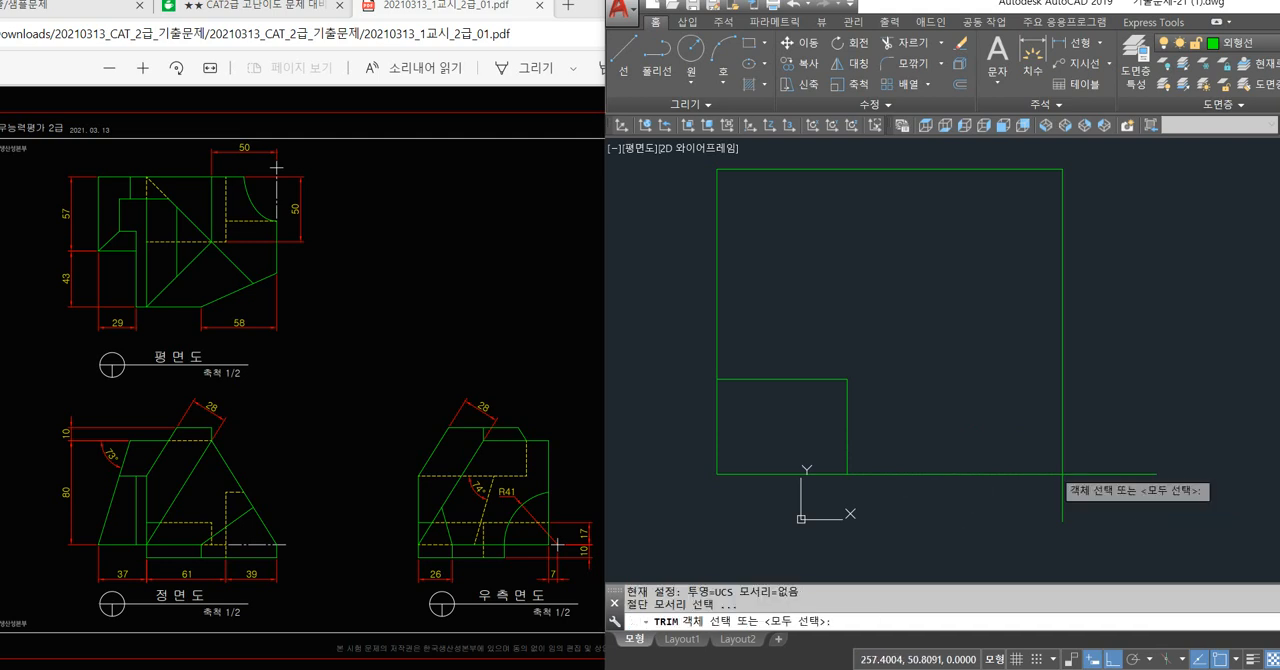
{"action": "key", "text": "Return"}
{"action": "left_click", "coordinate": [1082, 470]}
{"action": "left_click", "coordinate": [1058, 499]}
{"action": "key", "text": "Return"}
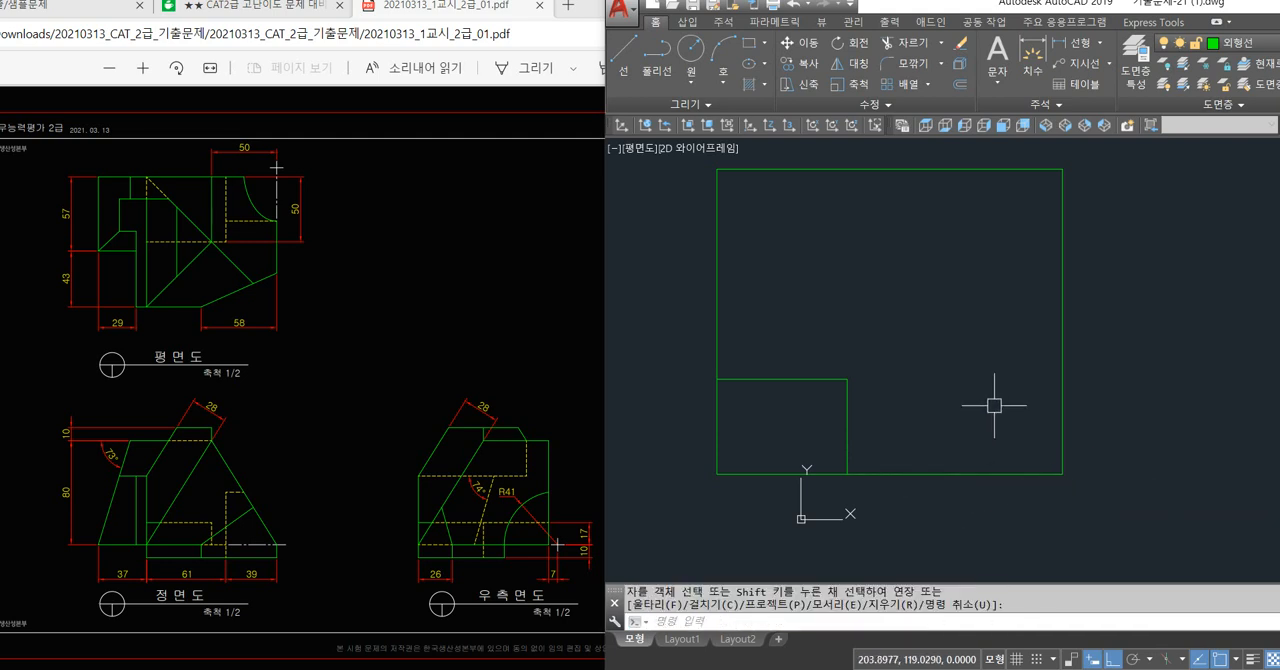
Draw a 45° projection line from the outer frame's upper-right corner diagonally into the frame.
{"action": "middle_click_drag", "start_coordinate": [995, 405], "coordinate": [997, 432]}
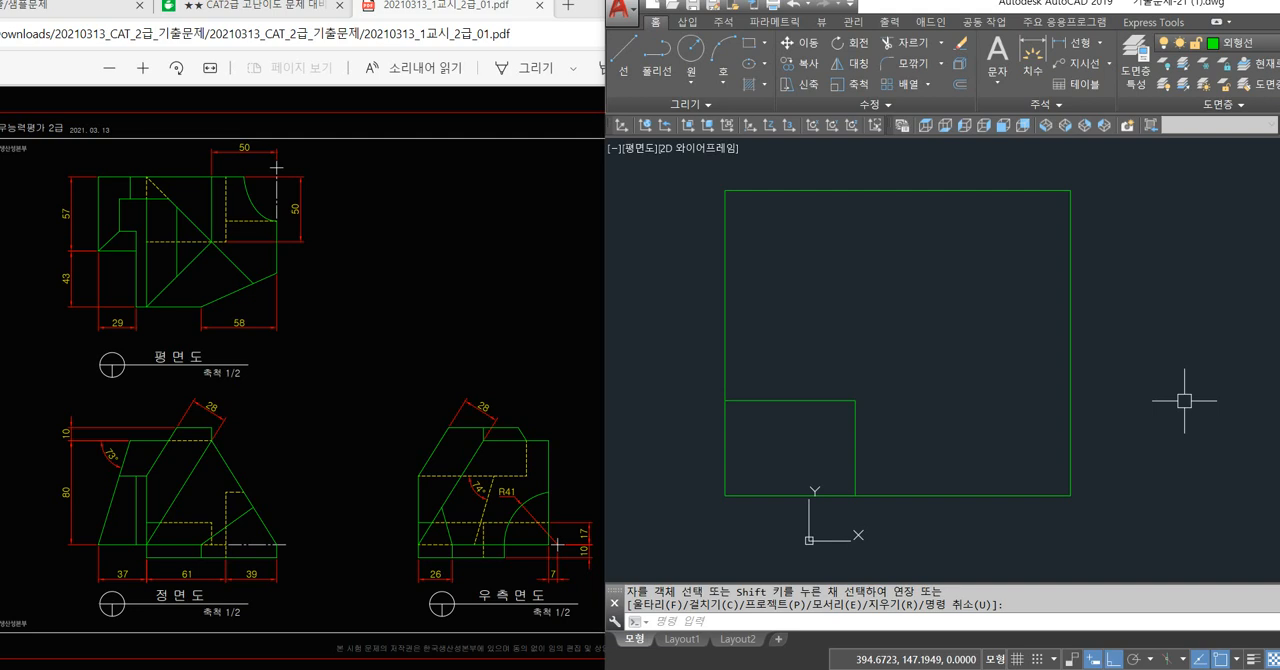
{"action": "type", "text": "l"}
{"action": "key", "text": "Return"}
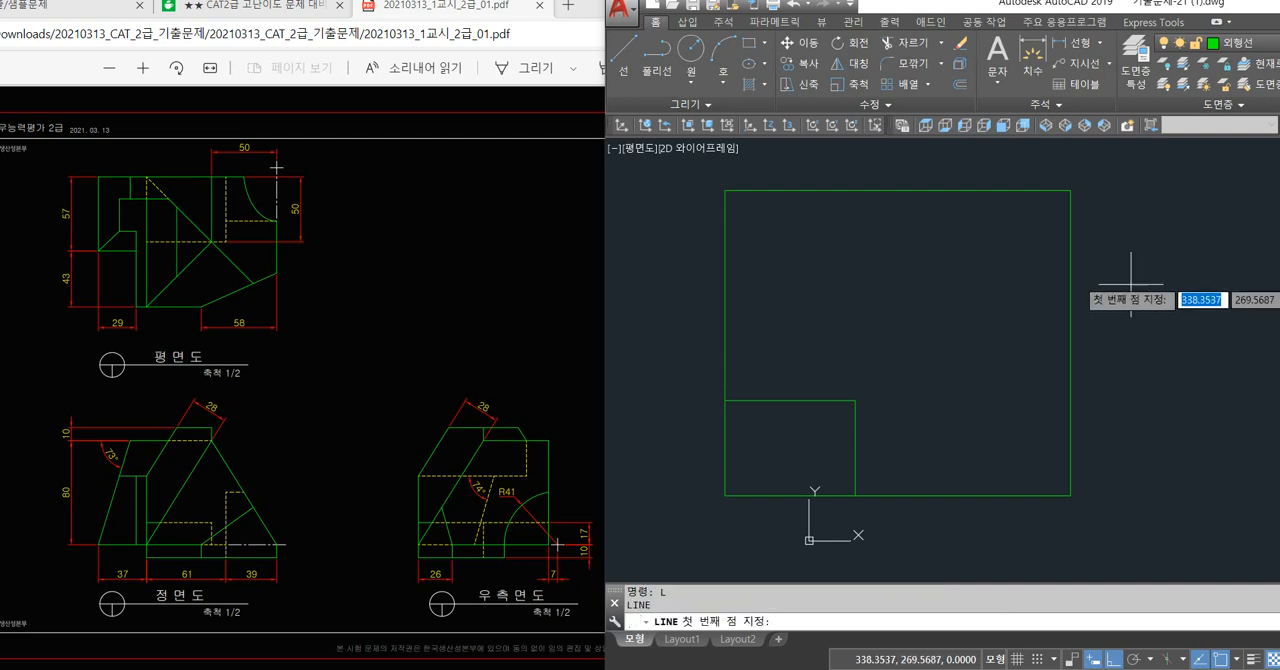
{"action": "left_click", "coordinate": [1071, 190]}
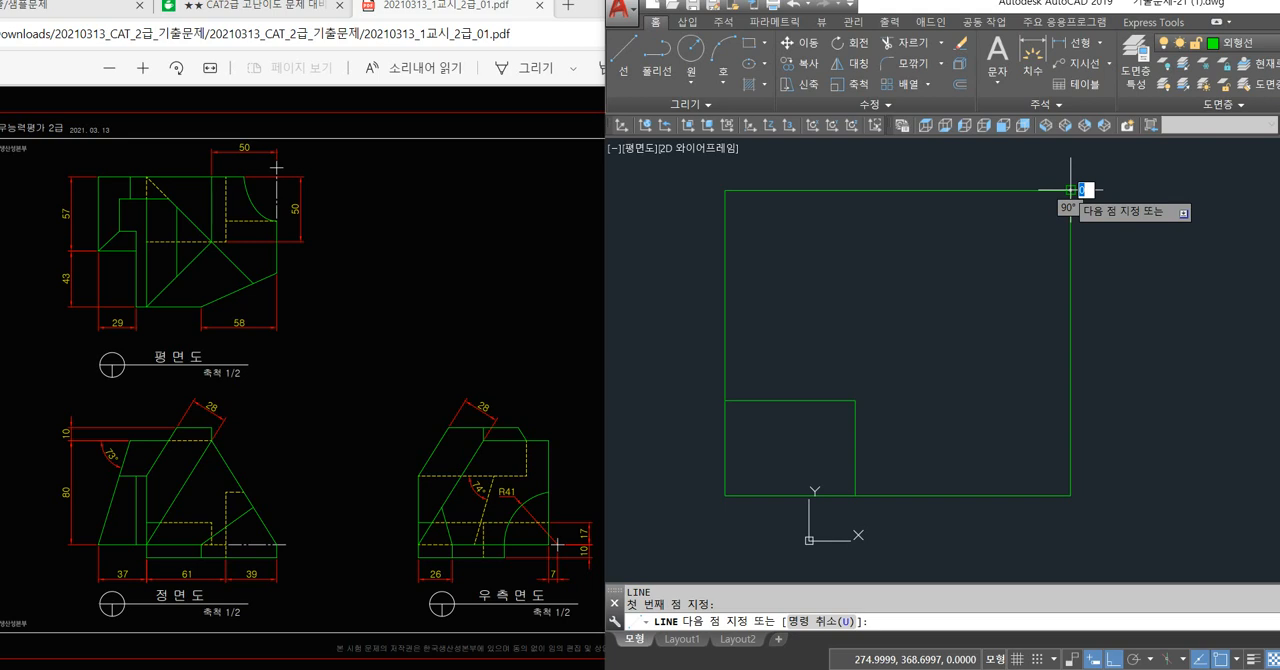
{"action": "type", "text": "<45"}
{"action": "key", "text": "Return"}
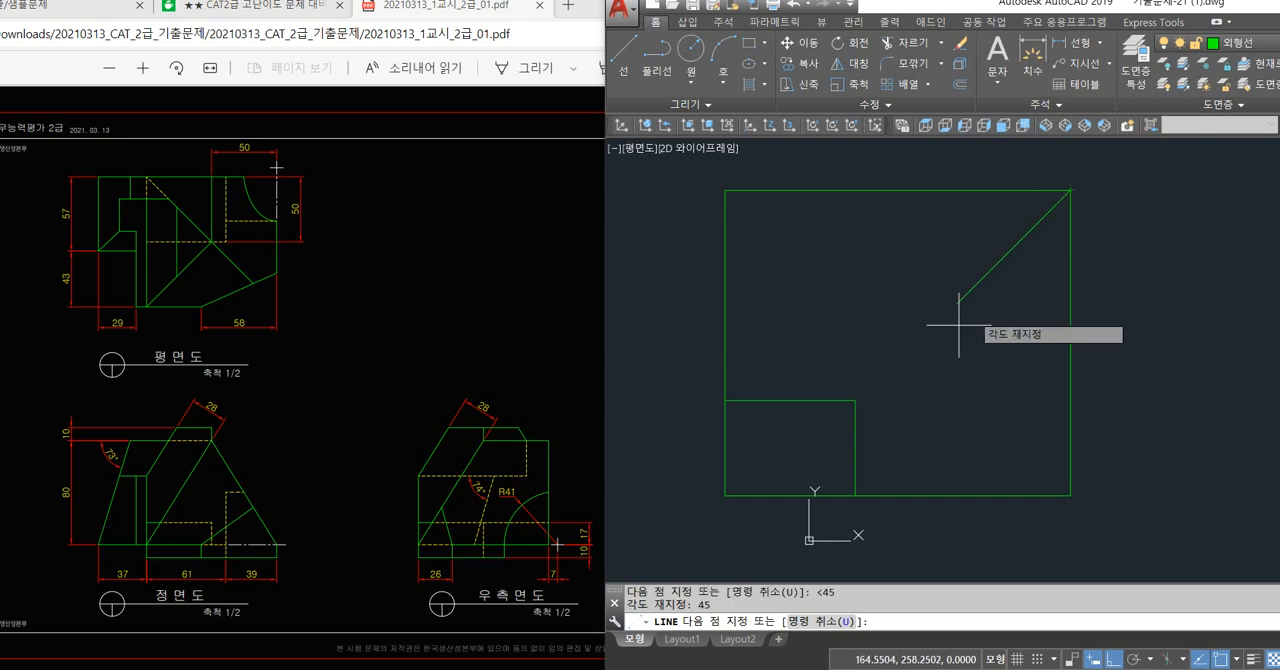
{"action": "left_click", "coordinate": [910, 342]}
{"action": "key", "text": "Return"}
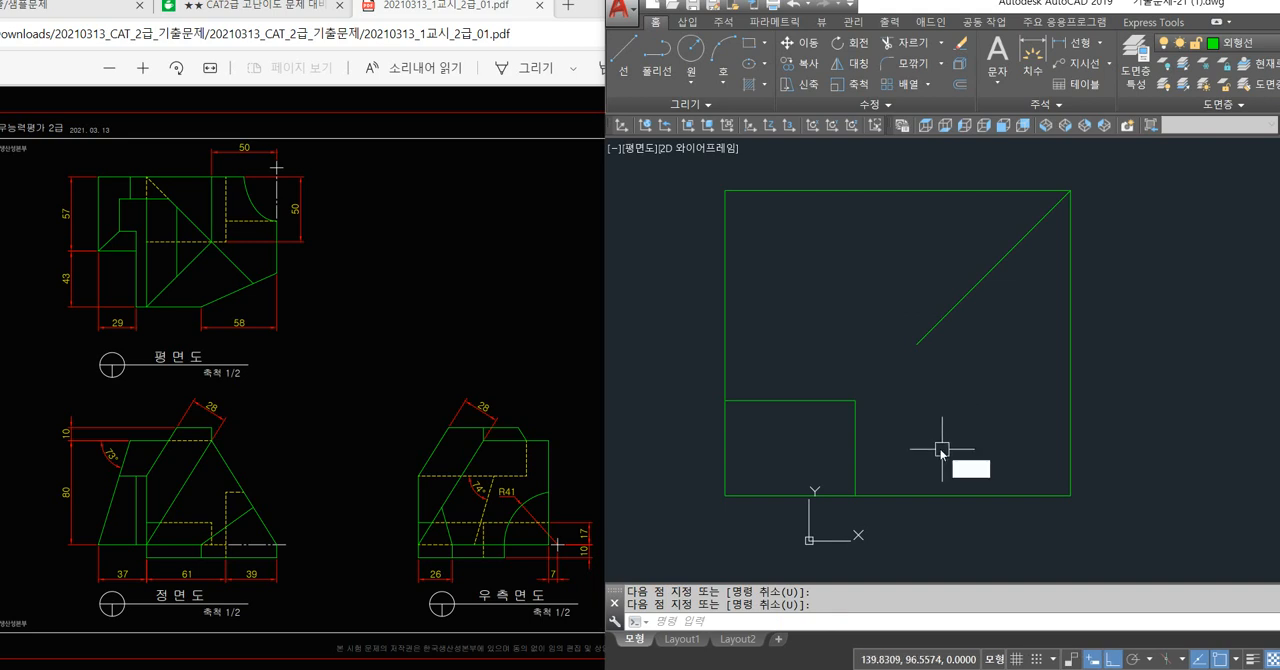
Project the front view's upper-right corner vertically to the frame's top line and horizontally to its far vertical line.
{"action": "key", "text": "Return"}
{"action": "left_click", "coordinate": [855, 400]}
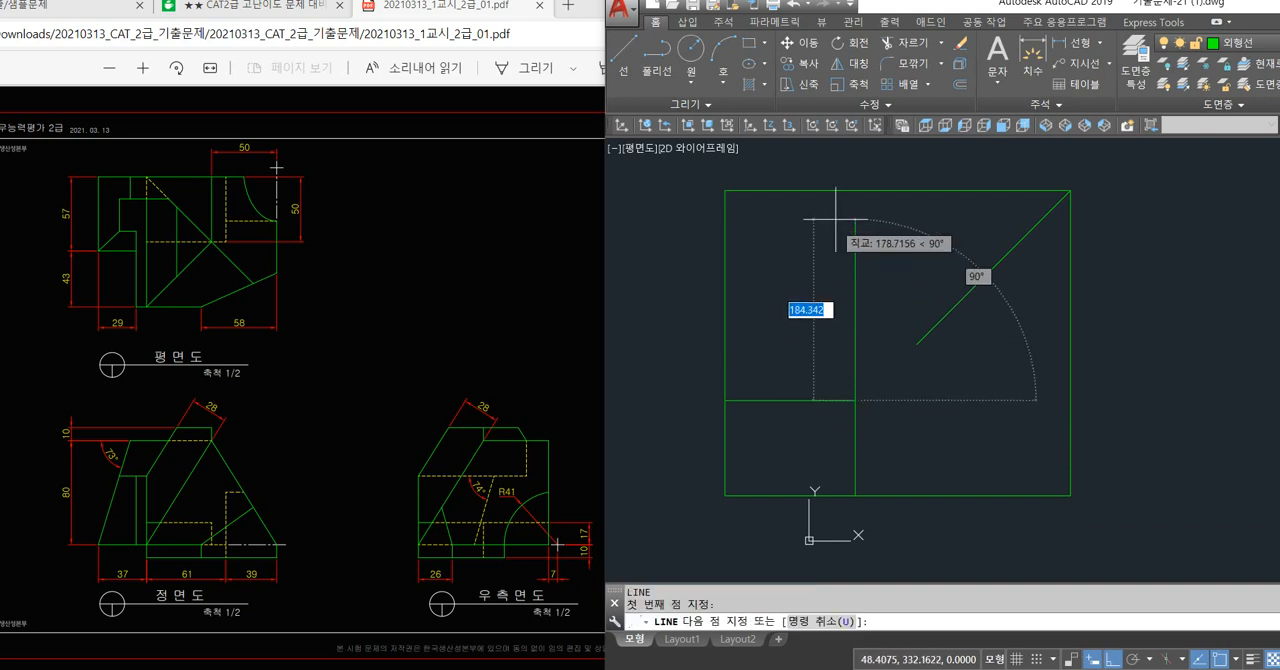
{"action": "left_click", "coordinate": [855, 191]}
{"action": "key", "text": "Return"}
{"action": "key", "text": "Return"}
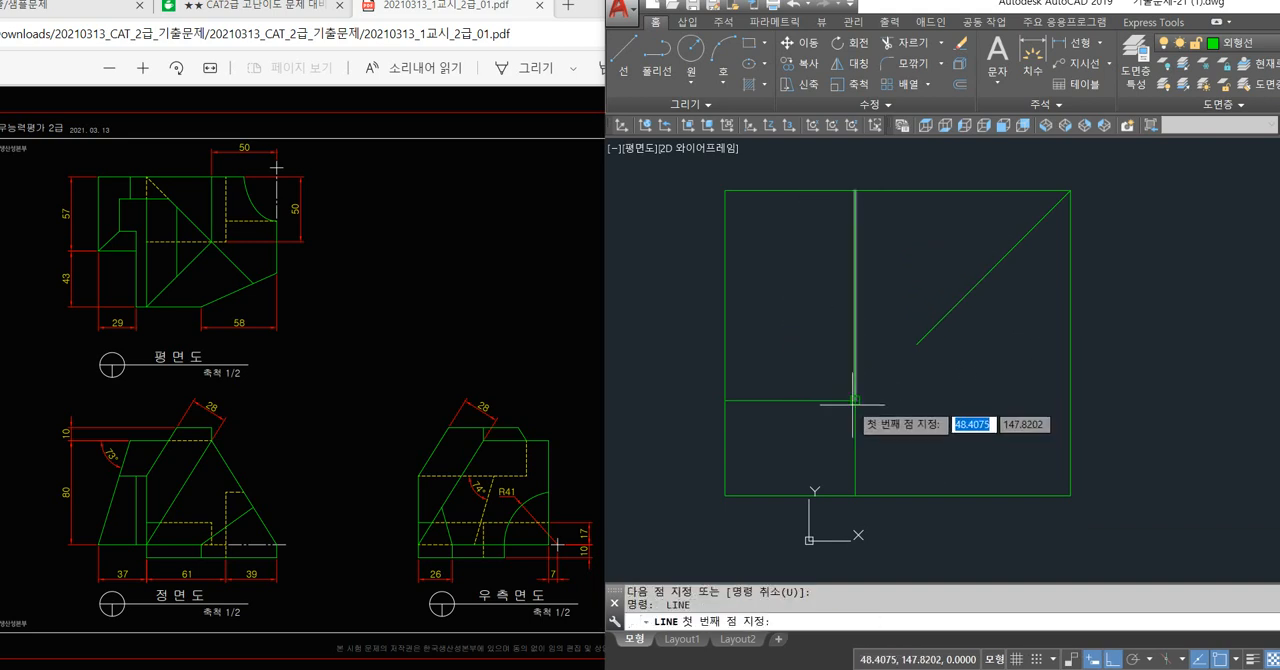
{"action": "left_click", "coordinate": [854, 402]}
{"action": "left_click", "coordinate": [1070, 400]}
{"action": "key", "text": "Return"}
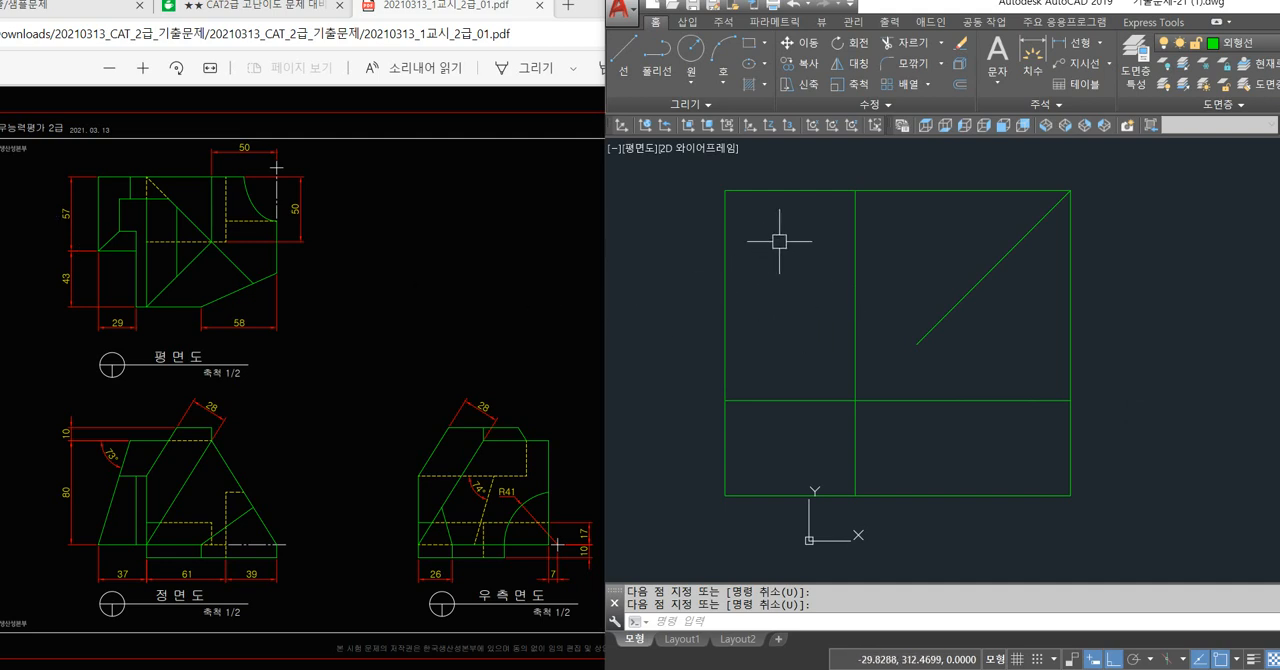
{"action": "type", "text": "o"}
{"action": "key", "text": "Return"}
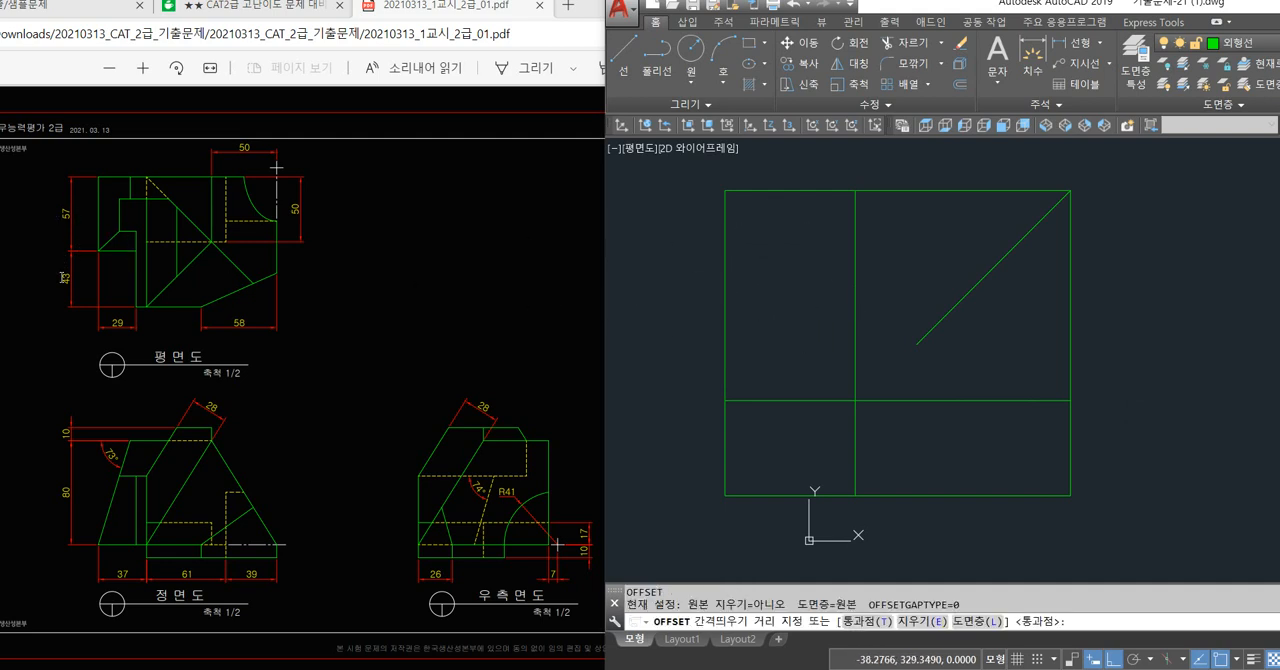
{"action": "type", "text": "100"}
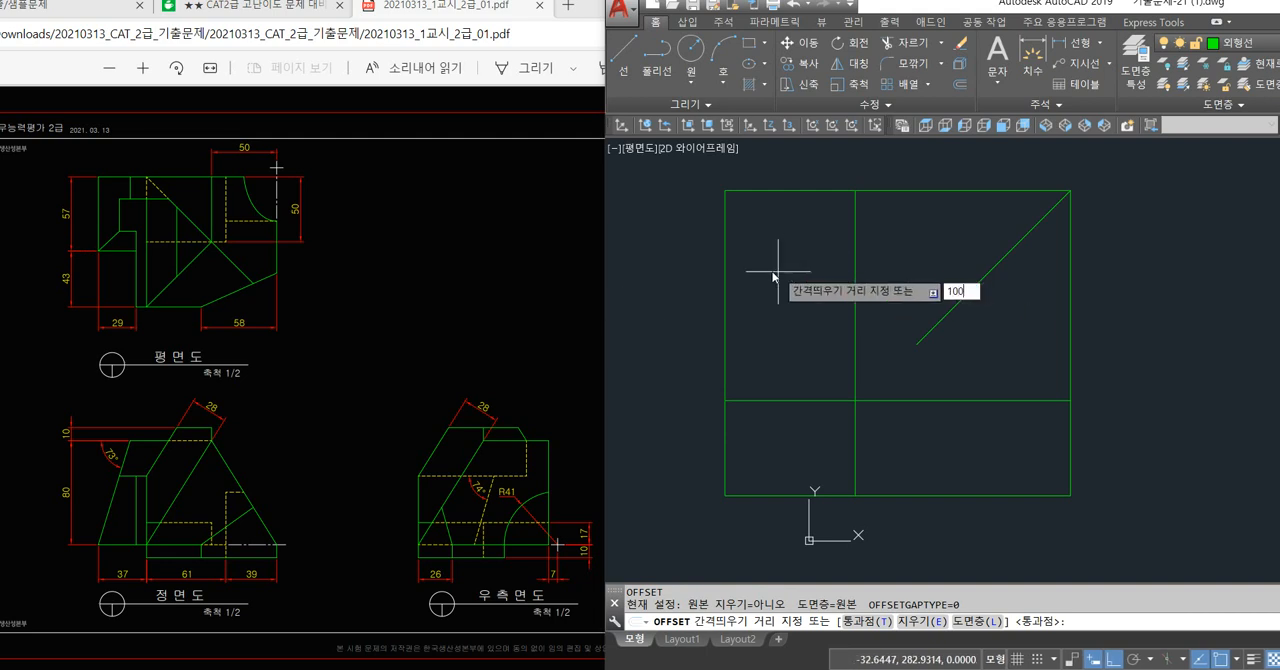
{"action": "key", "text": "Return"}
{"action": "left_click", "coordinate": [784, 192]}
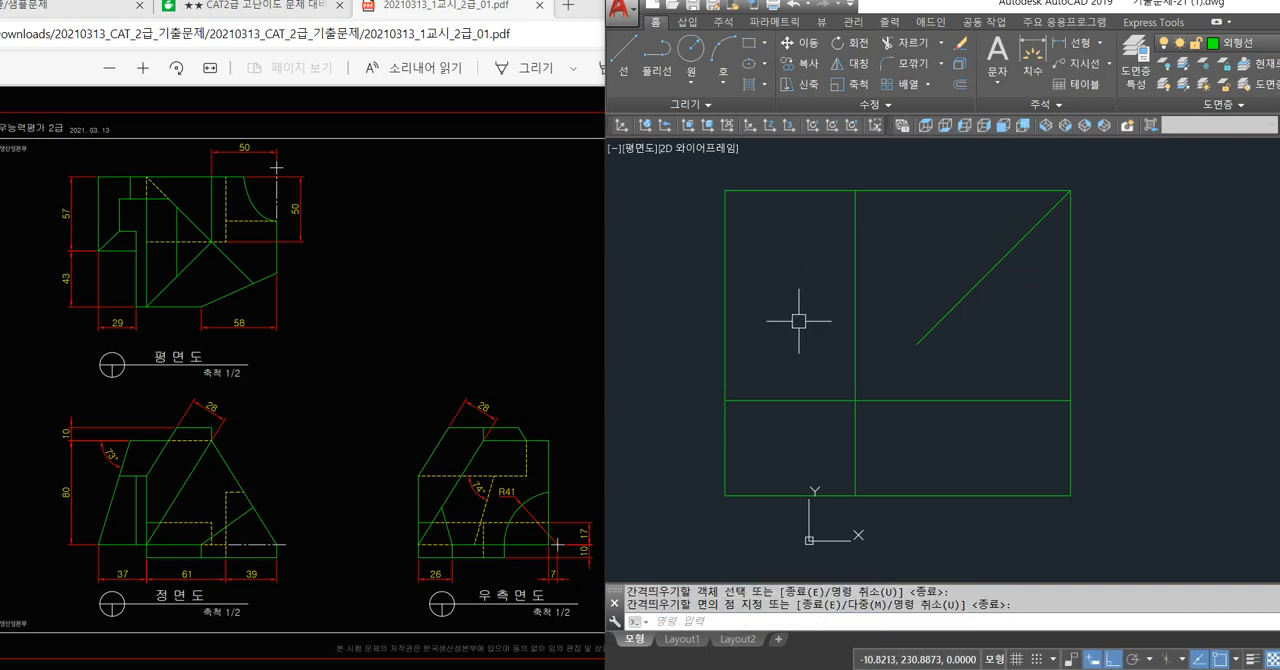
{"action": "key", "text": "Escape"}
Offset the frame's top line 100 downward to form the plan view's lower edge.
{"action": "type", "text": "o"}
{"action": "key", "text": "space"}
{"action": "type", "text": "100"}
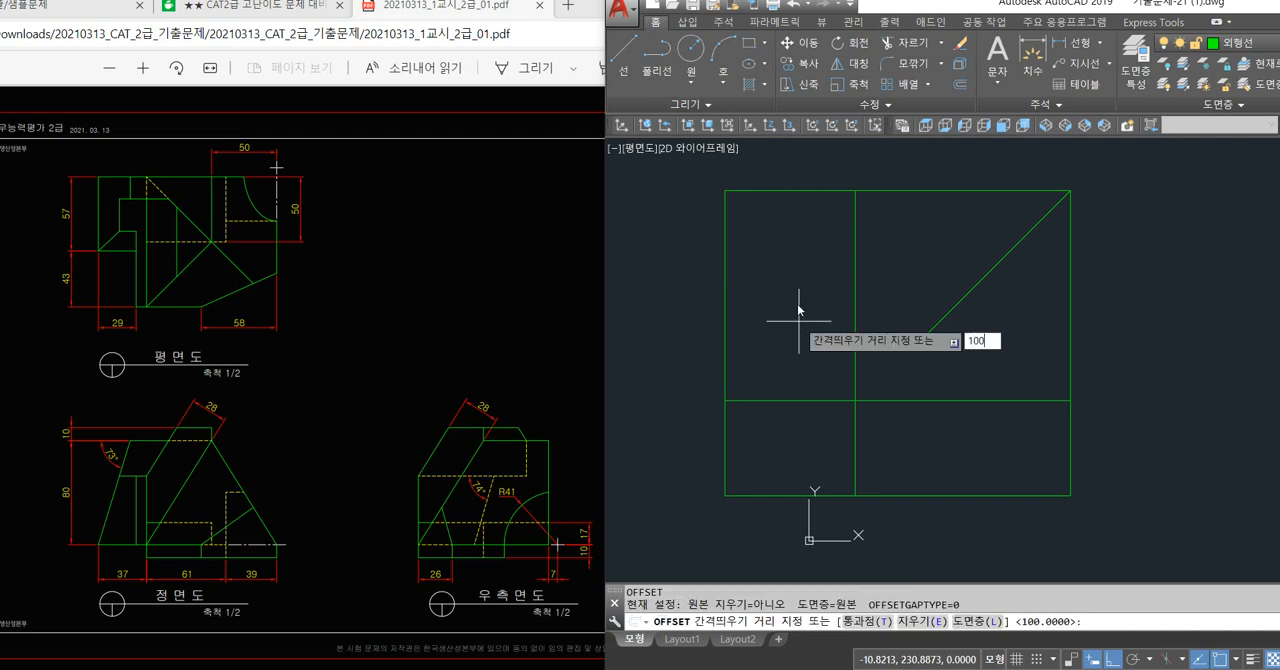
{"action": "key", "text": "Return"}
{"action": "left_click", "coordinate": [818, 190]}
{"action": "left_click", "coordinate": [817, 250]}
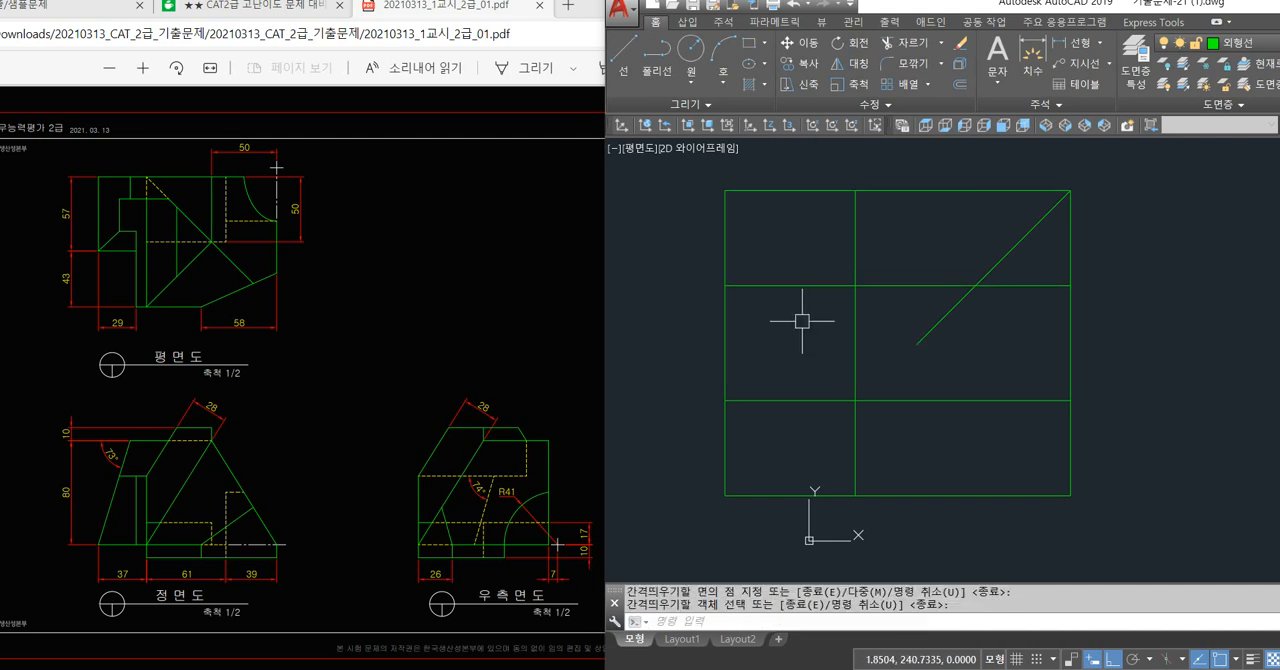
{"action": "type", "text": "r"}
{"action": "key", "text": "space"}
{"action": "key", "text": "space"}
{"action": "left_click", "coordinate": [891, 308]}
{"action": "key", "text": "Escape"}
Trim the two vertical line segments in the gap between the plan view and the front view.
{"action": "type", "text": "t"}
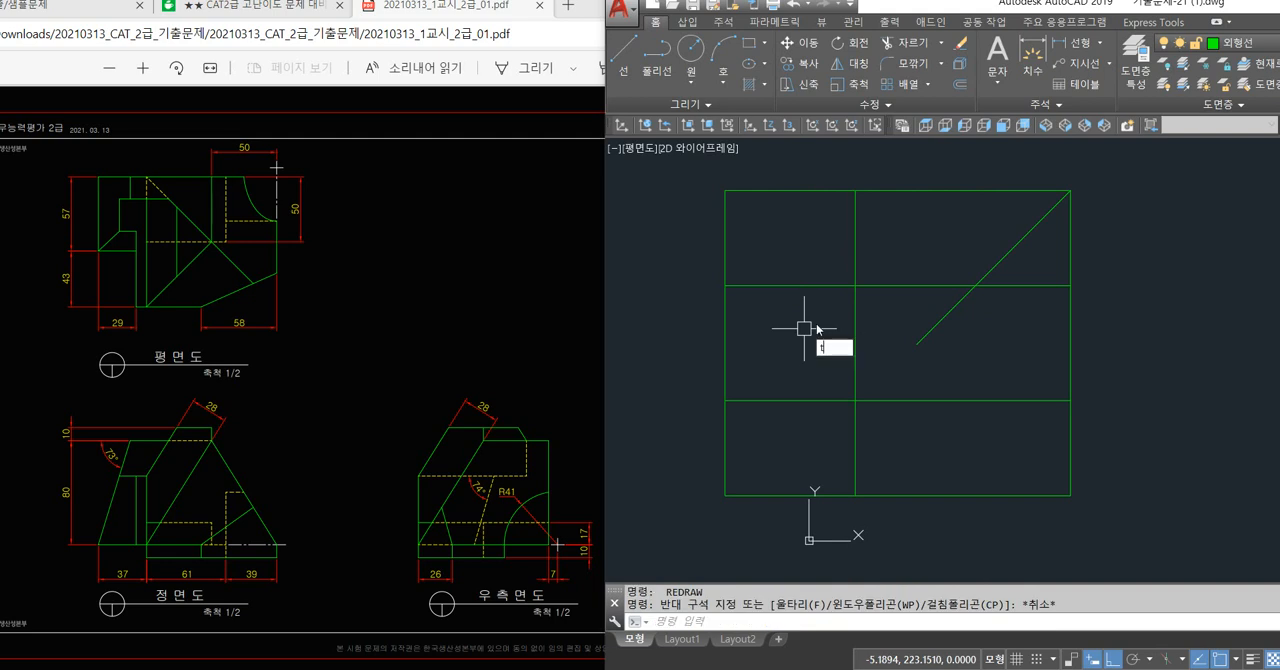
{"action": "type", "text": "r"}
{"action": "key", "text": "space"}
{"action": "key", "text": "space"}
{"action": "left_click", "coordinate": [873, 303]}
{"action": "left_click", "coordinate": [726, 347]}
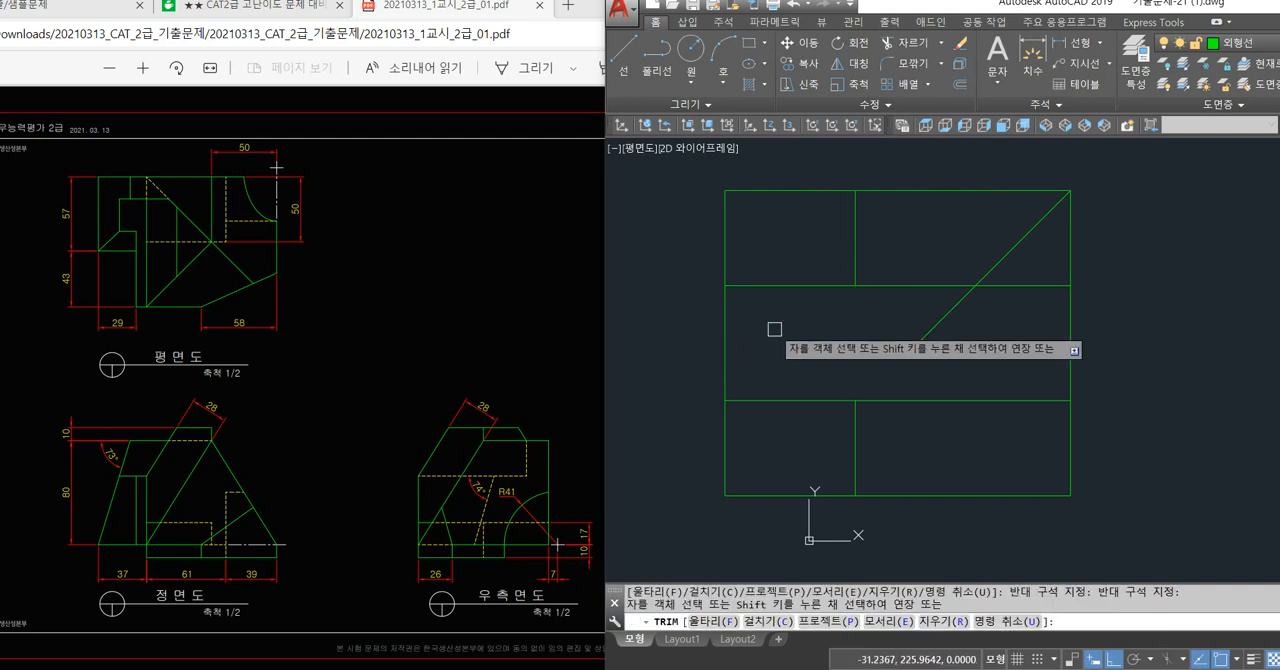
{"action": "left_click", "coordinate": [724, 352]}
{"action": "key", "text": "space"}
Draw a vertical line from where the 45° line crosses the plan view's lower edge down to the baseline.
{"action": "type", "text": "l"}
{"action": "key", "text": "space"}
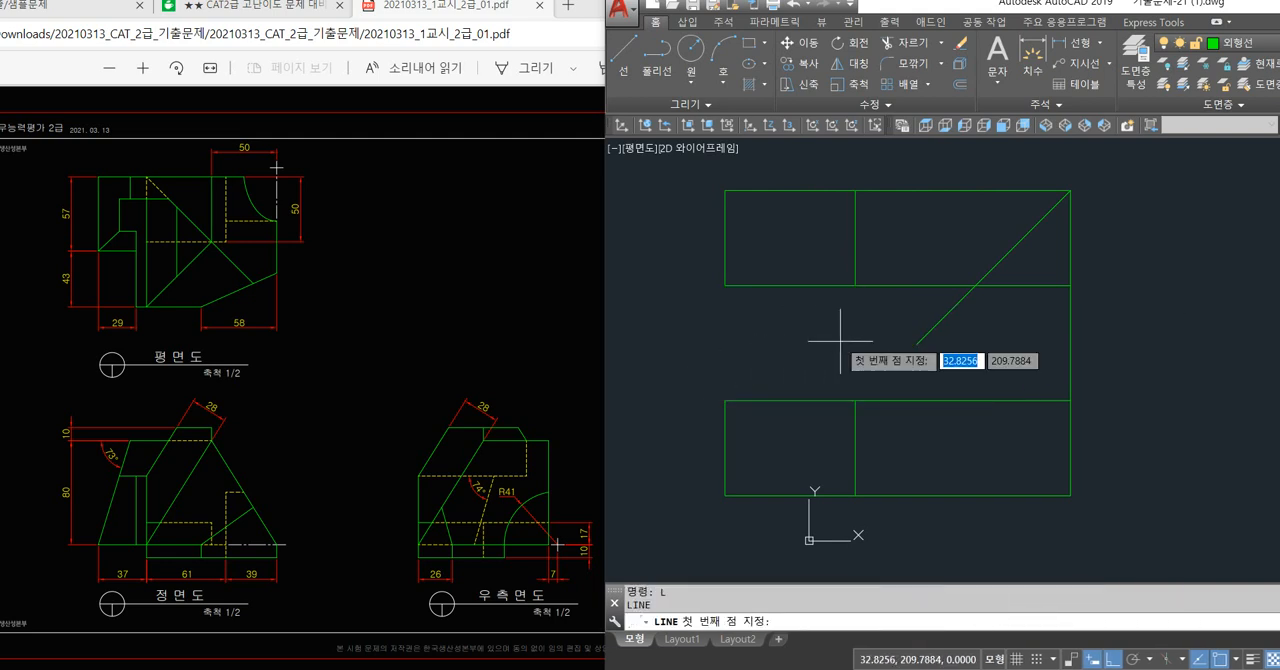
{"action": "left_click", "coordinate": [976, 285]}
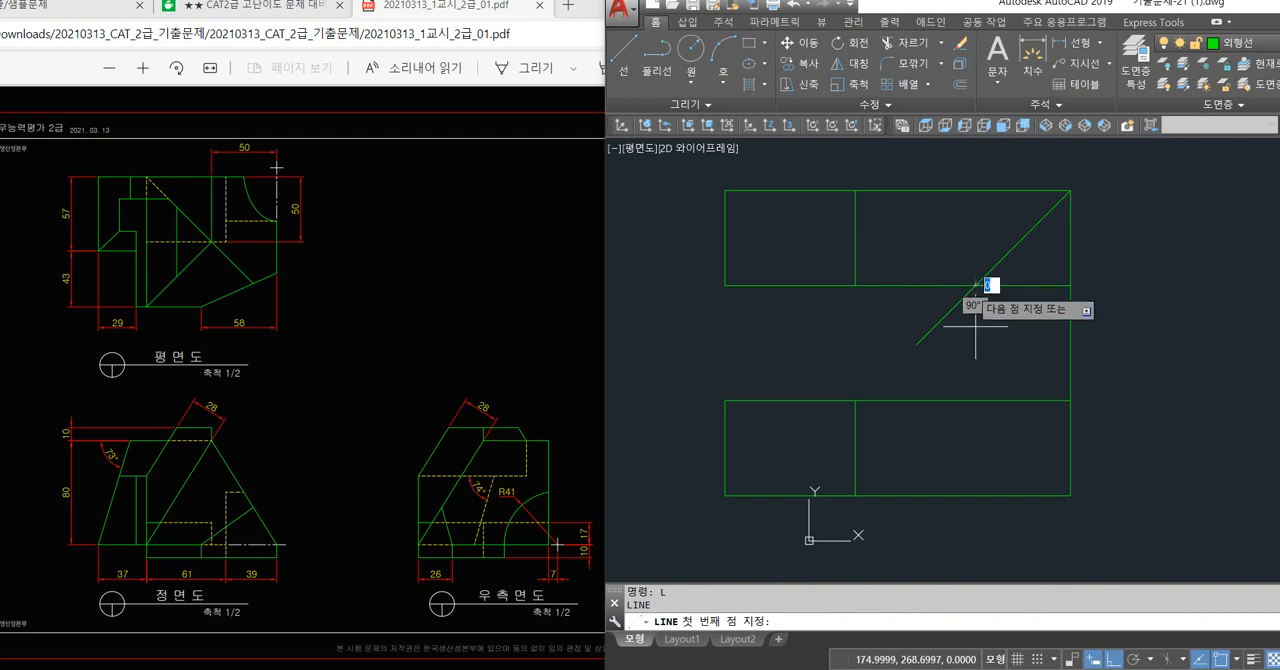
{"action": "left_click", "coordinate": [976, 495]}
{"action": "key", "text": "space"}
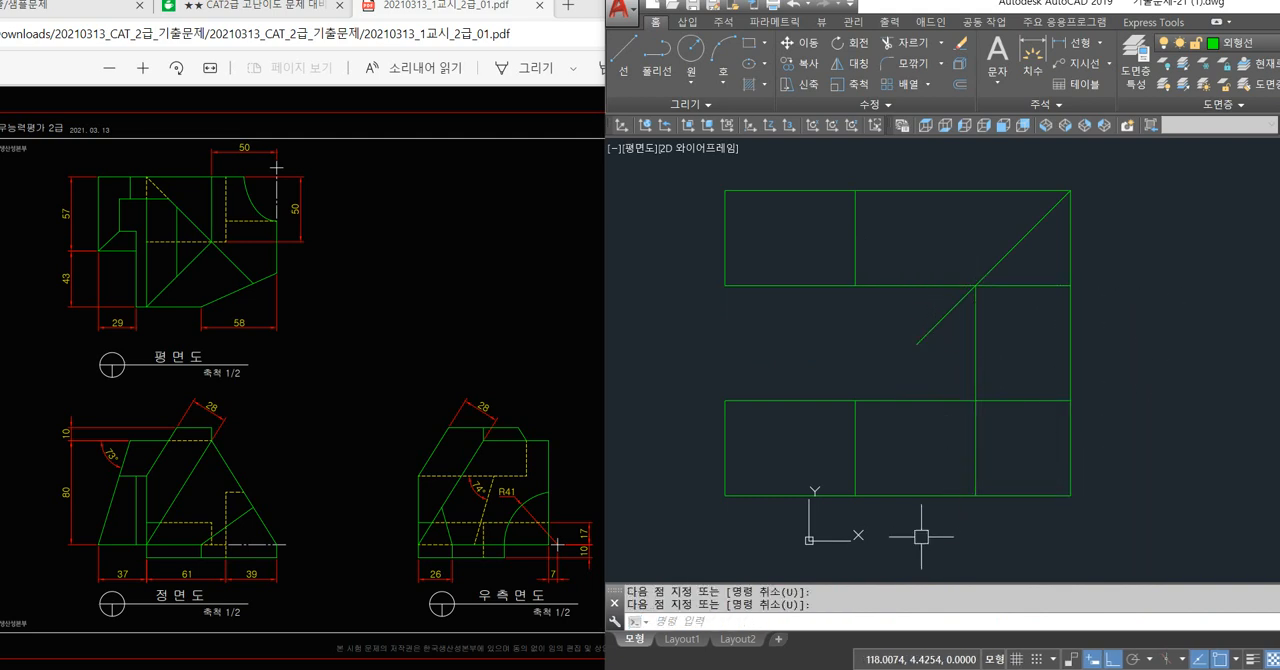
Trim the two horizontal line segments in the gap between the front view and the right side view.
{"action": "type", "text": "tr"}
{"action": "key", "text": "space"}
{"action": "key", "text": "space"}
{"action": "left_click", "coordinate": [930, 521]}
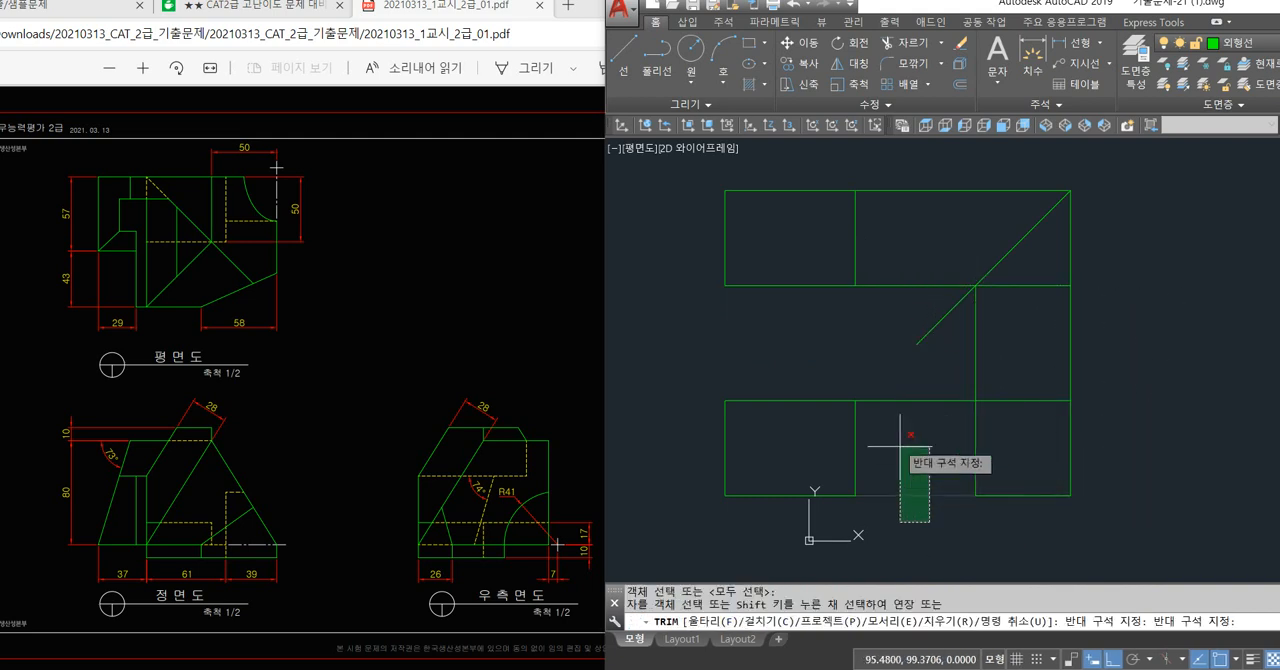
{"action": "left_click", "coordinate": [893, 380]}
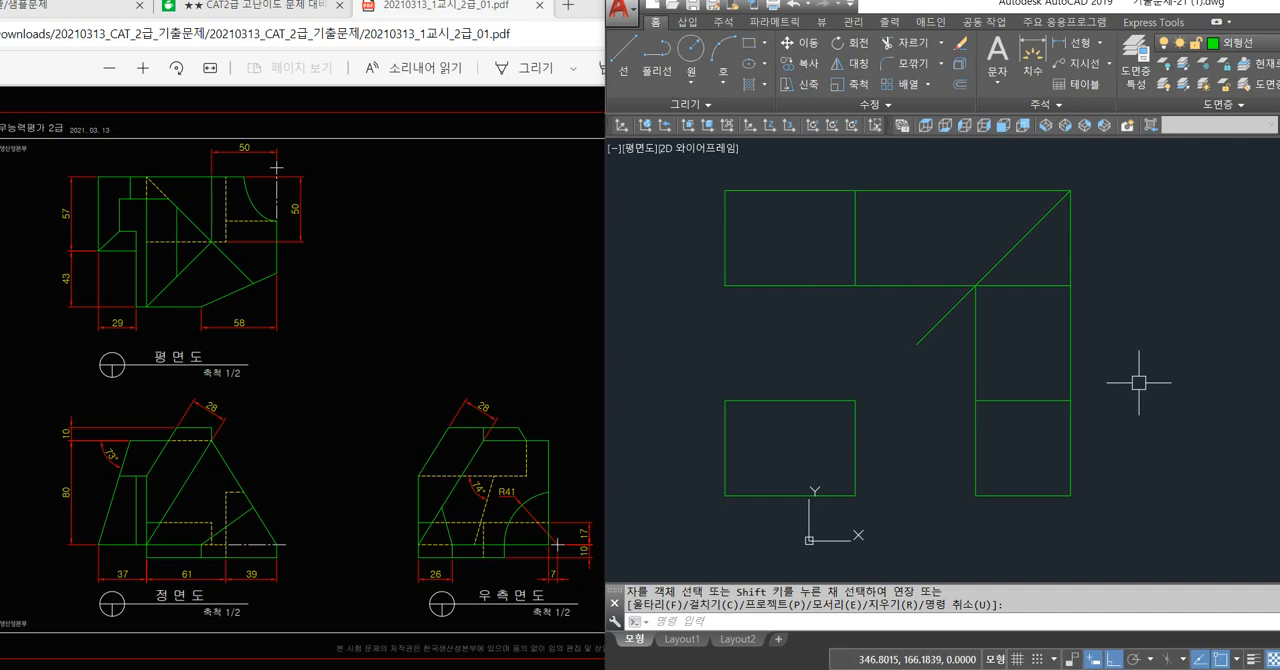
Trim the vertical lines above the right side view and the horizontal lines running from the plan view toward the 45° line.
{"action": "type", "text": "tr"}
{"action": "key", "text": "space"}
{"action": "key", "text": "space"}
{"action": "left_click", "coordinate": [1108, 340]}
{"action": "left_click", "coordinate": [949, 364]}
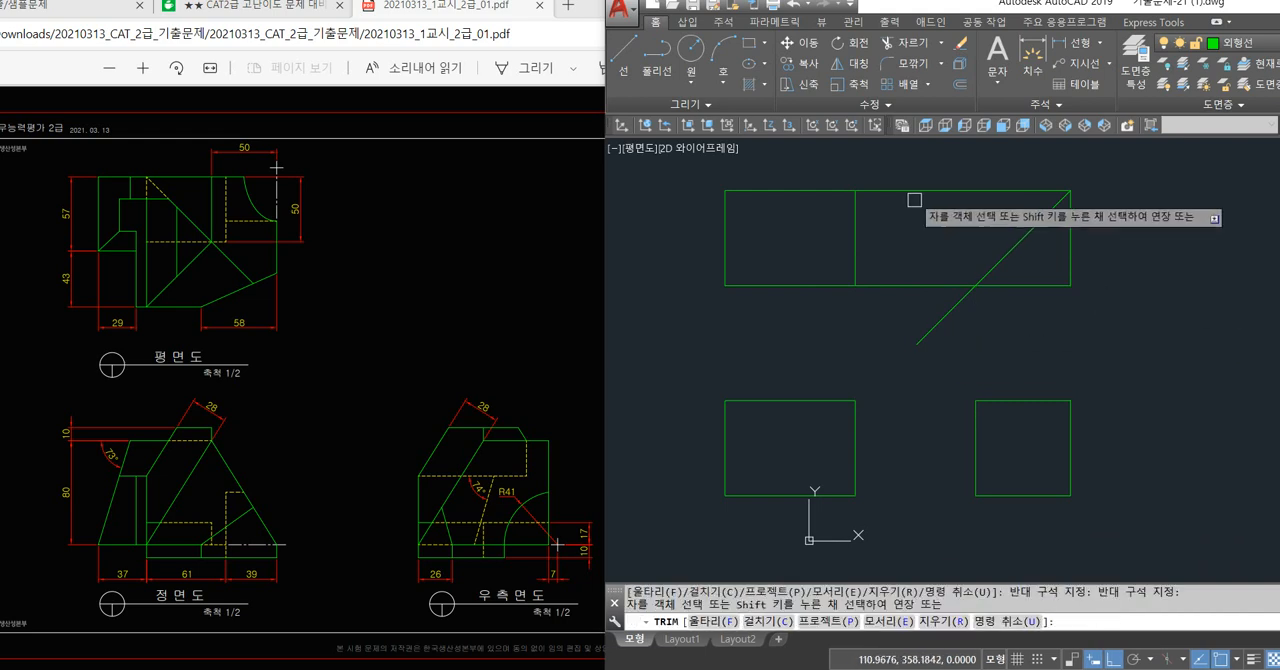
{"action": "left_click", "coordinate": [915, 173]}
{"action": "left_click", "coordinate": [897, 288]}
{"action": "key", "text": "space"}
Delete the leftover vertical and horizontal segments beside the upper end of the 45° line.
{"action": "left_click", "coordinate": [1101, 267]}
{"action": "left_click", "coordinate": [1053, 302]}
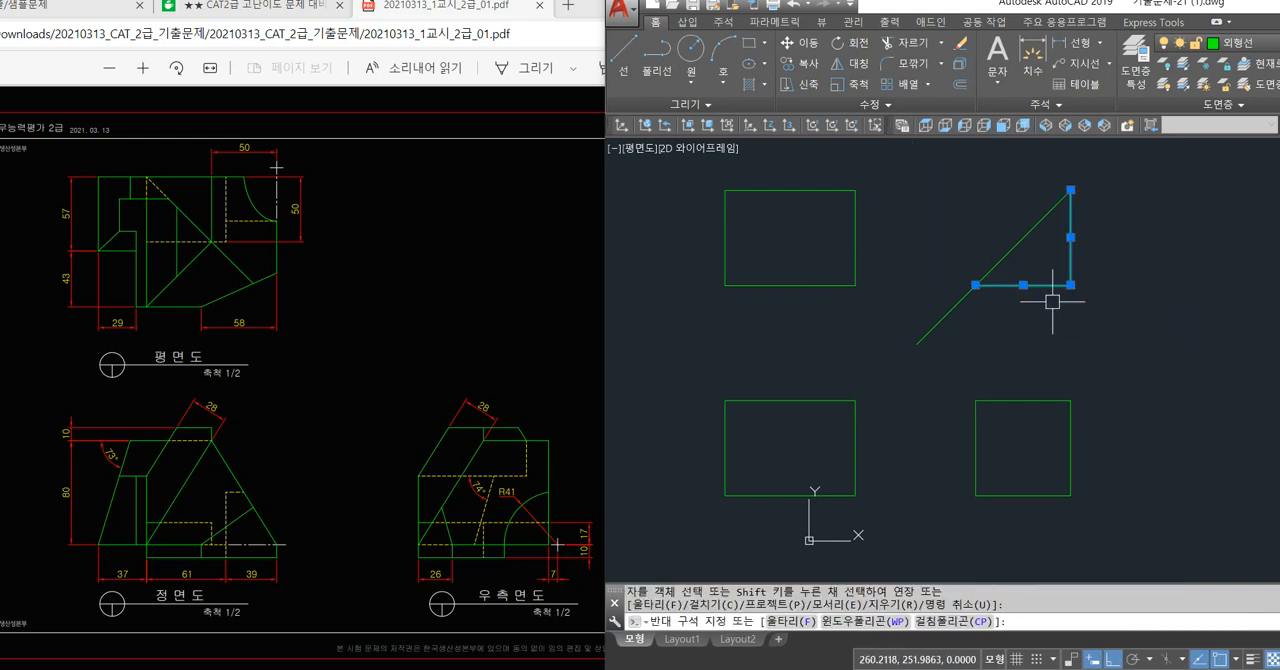
{"action": "key", "text": "Delete"}
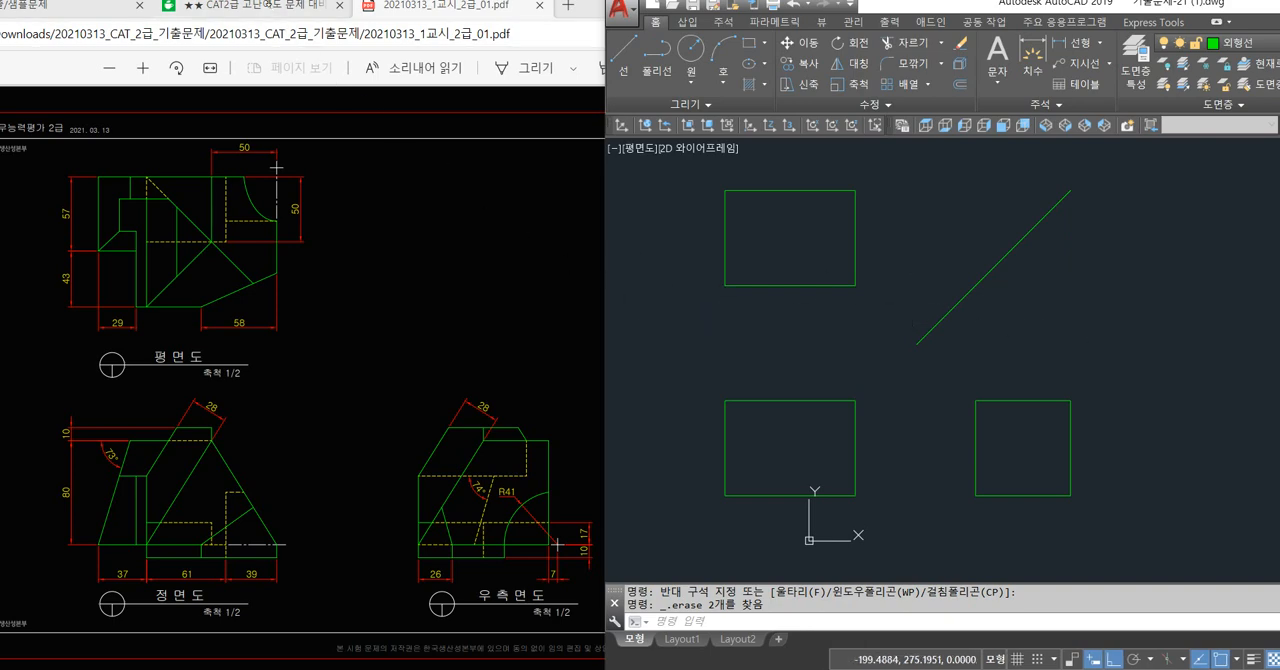
Switch to the browser's Naver Cafe post on high-difficulty CAT Level 2 solution videos and look through its links.
{"action": "left_click", "coordinate": [268, 12]}
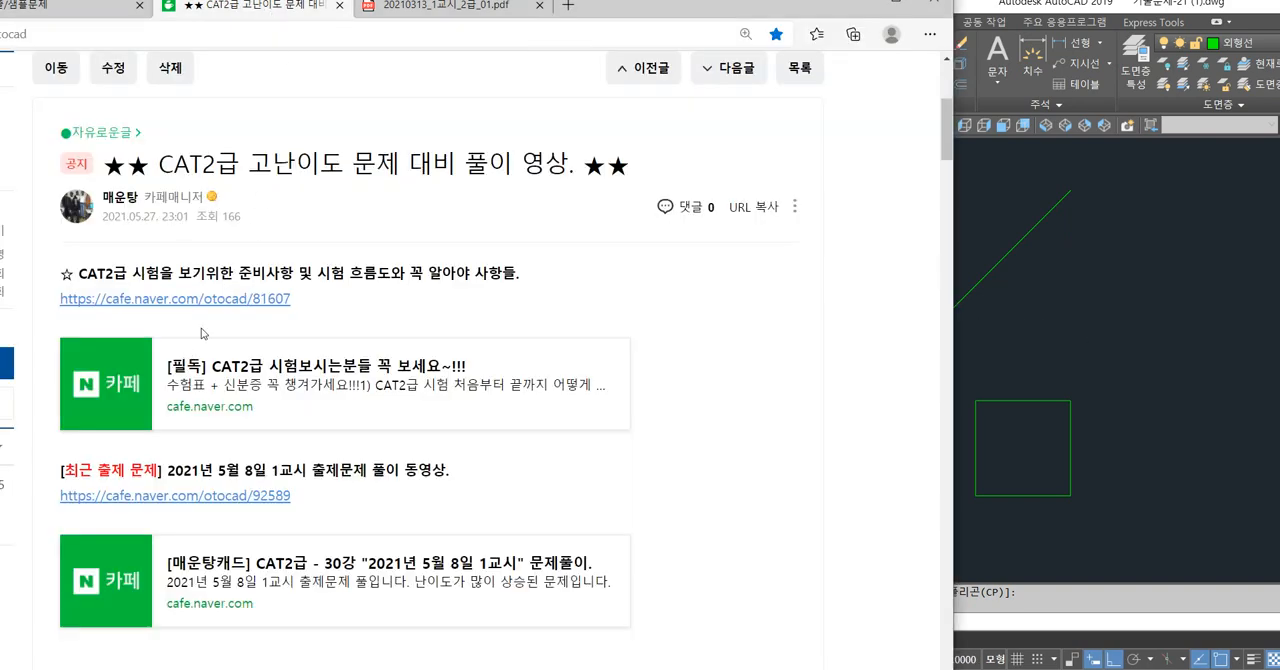
{"action": "left_click_drag", "start_coordinate": [643, 20], "coordinate": [666, 13]}
{"action": "left_click_drag", "start_coordinate": [750, 15], "coordinate": [818, 15]}
{"action": "scroll", "coordinate": [95, 465], "scroll_direction": "down", "scroll_amount": 6}
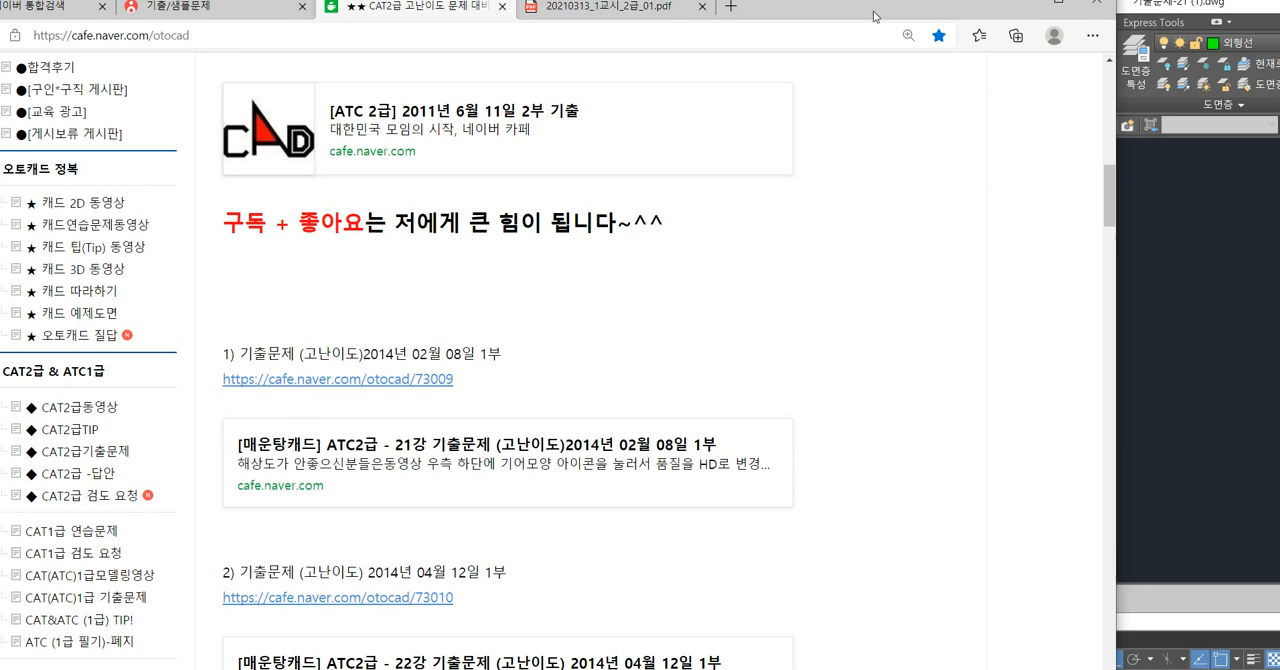
Open the CAT2급동영상 board and look through the lesson posts on pages 3, 2 and 1.
{"action": "left_click", "coordinate": [80, 407]}
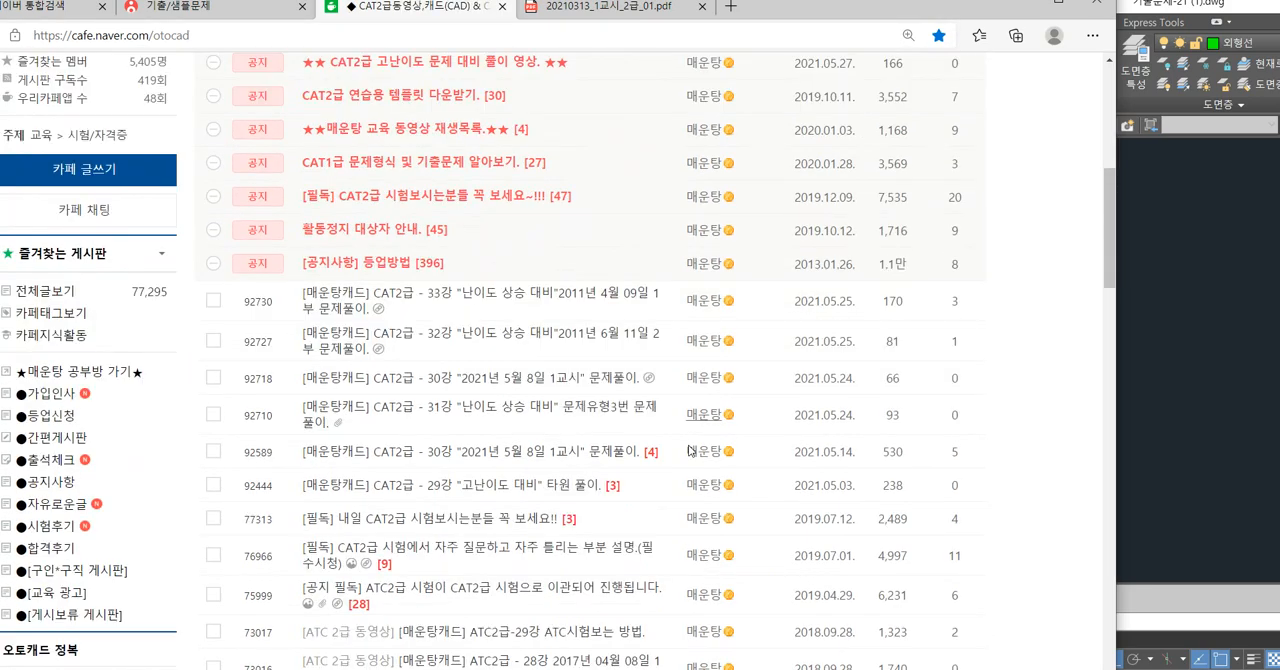
{"action": "scroll", "coordinate": [622, 472], "scroll_direction": "down", "scroll_amount": 8}
{"action": "left_click", "coordinate": [621, 466]}
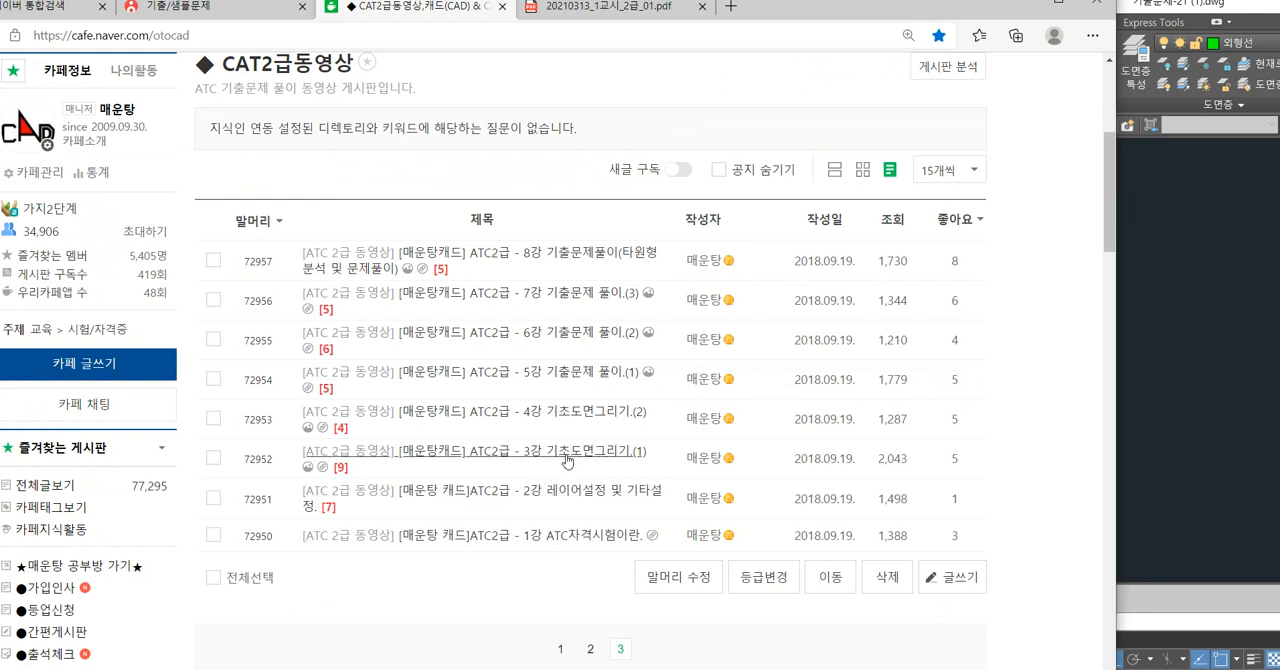
{"action": "scroll", "coordinate": [587, 500], "scroll_direction": "down", "scroll_amount": 2}
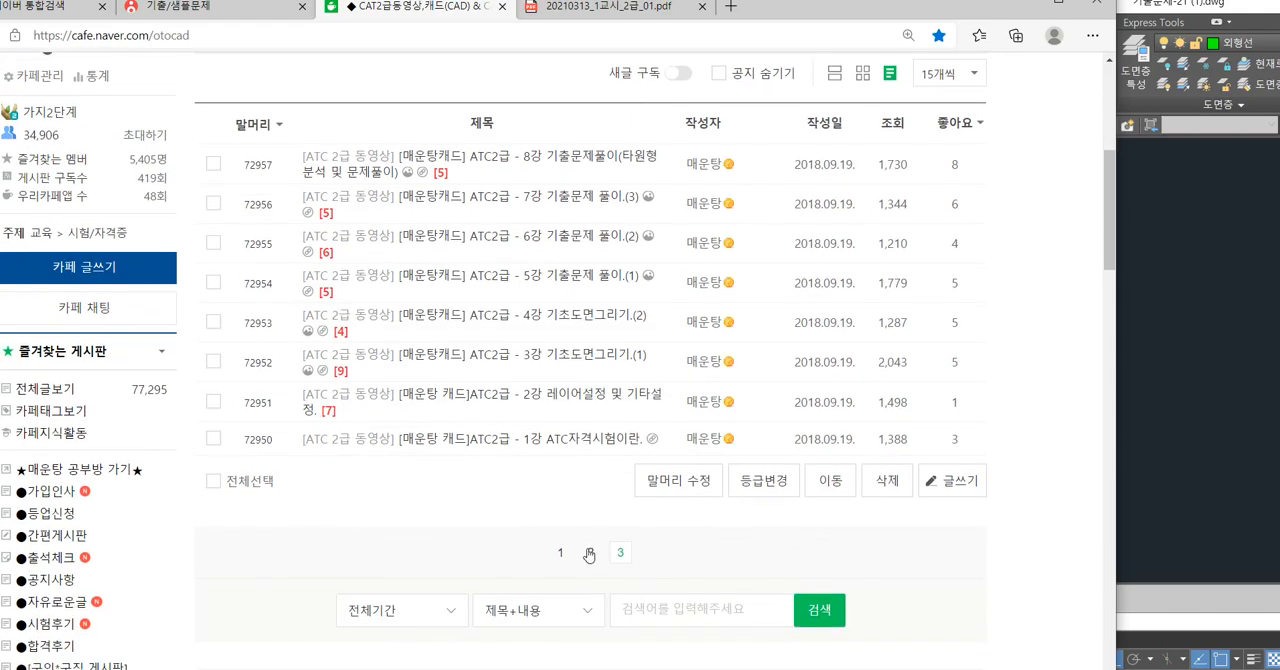
{"action": "left_click", "coordinate": [589, 553]}
{"action": "scroll", "coordinate": [535, 322], "scroll_direction": "down", "scroll_amount": 4}
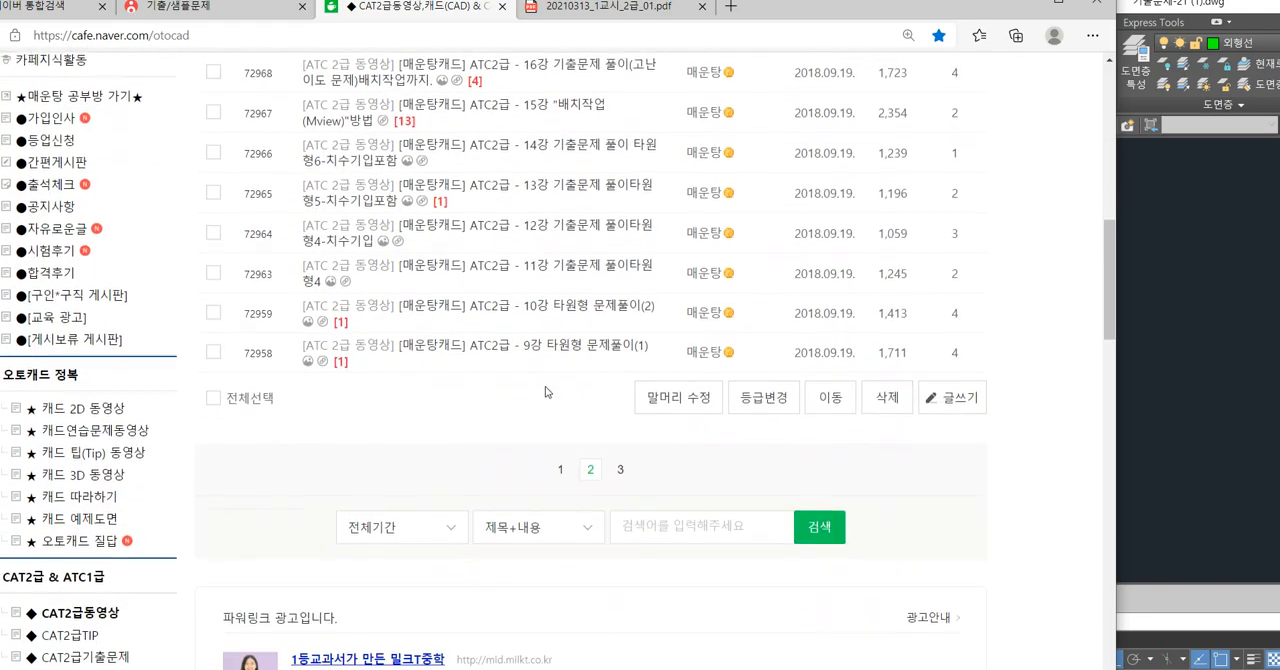
{"action": "left_click", "coordinate": [560, 461]}
{"action": "scroll", "coordinate": [527, 471], "scroll_direction": "down", "scroll_amount": 4}
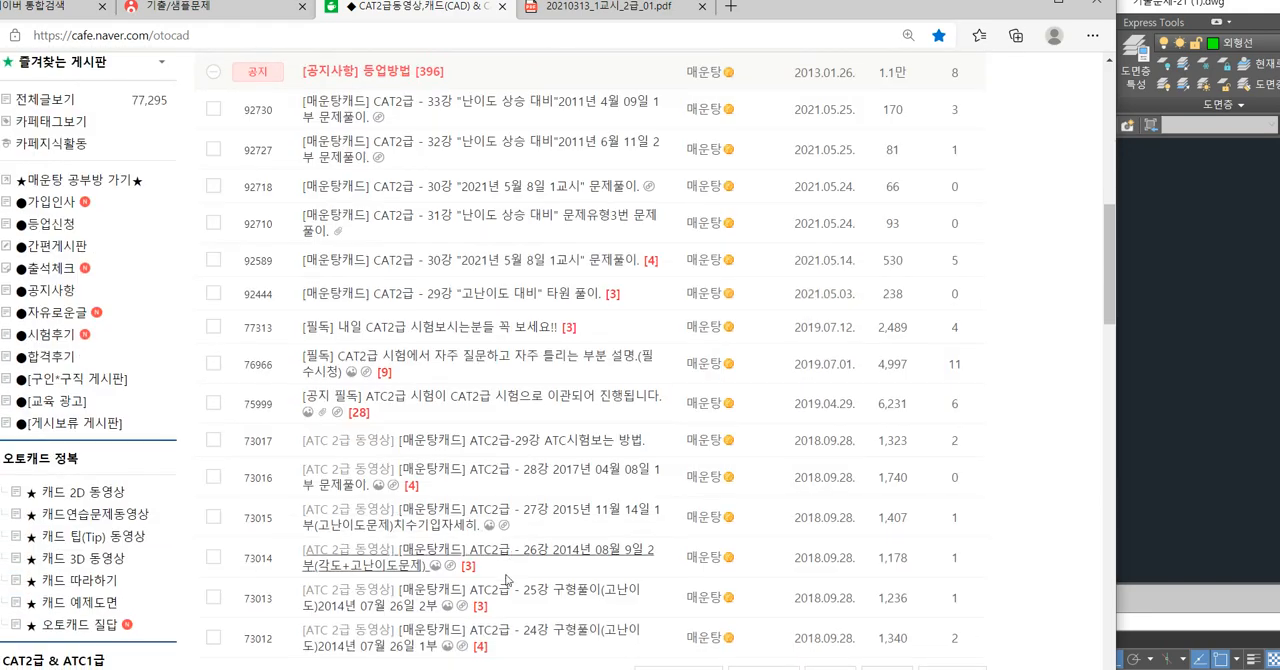
{"action": "scroll", "coordinate": [527, 471], "scroll_direction": "up", "scroll_amount": 2}
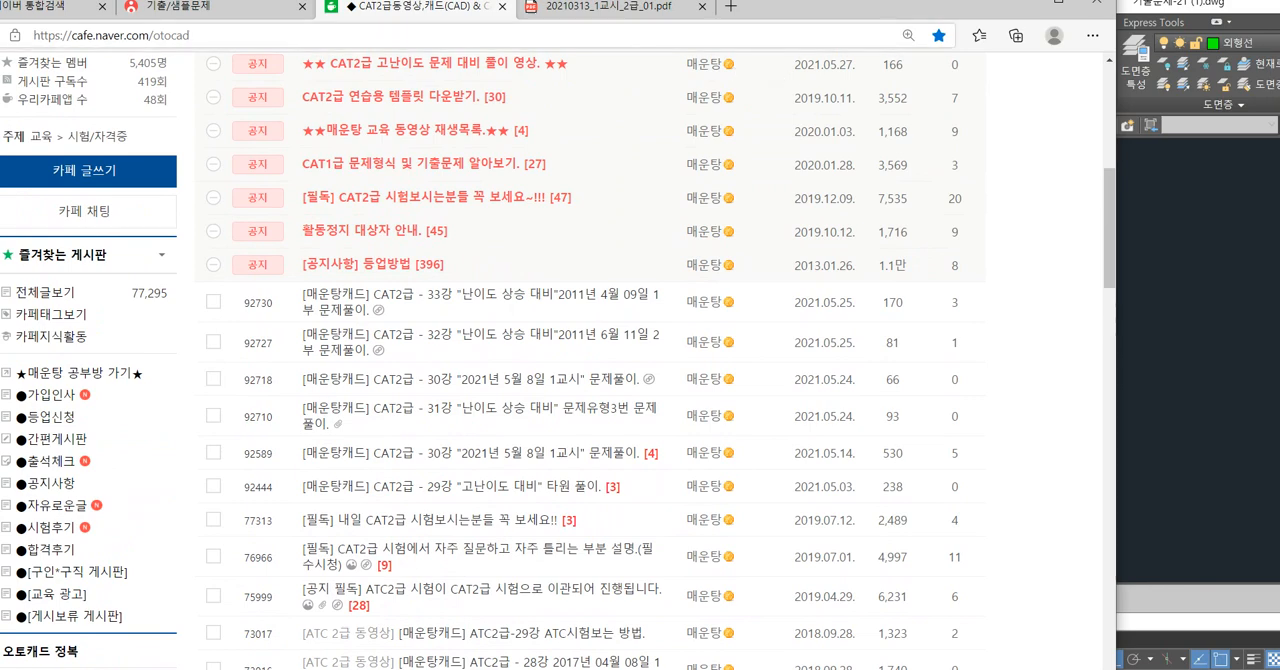
Switch back to the 20210313_1교시_2급_01.pdf problem sheet and place it beside the AutoCAD drawing.
{"action": "left_click", "coordinate": [610, 8]}
{"action": "left_click_drag", "start_coordinate": [846, 14], "coordinate": [666, 18]}
{"action": "left_click", "coordinate": [990, 205]}
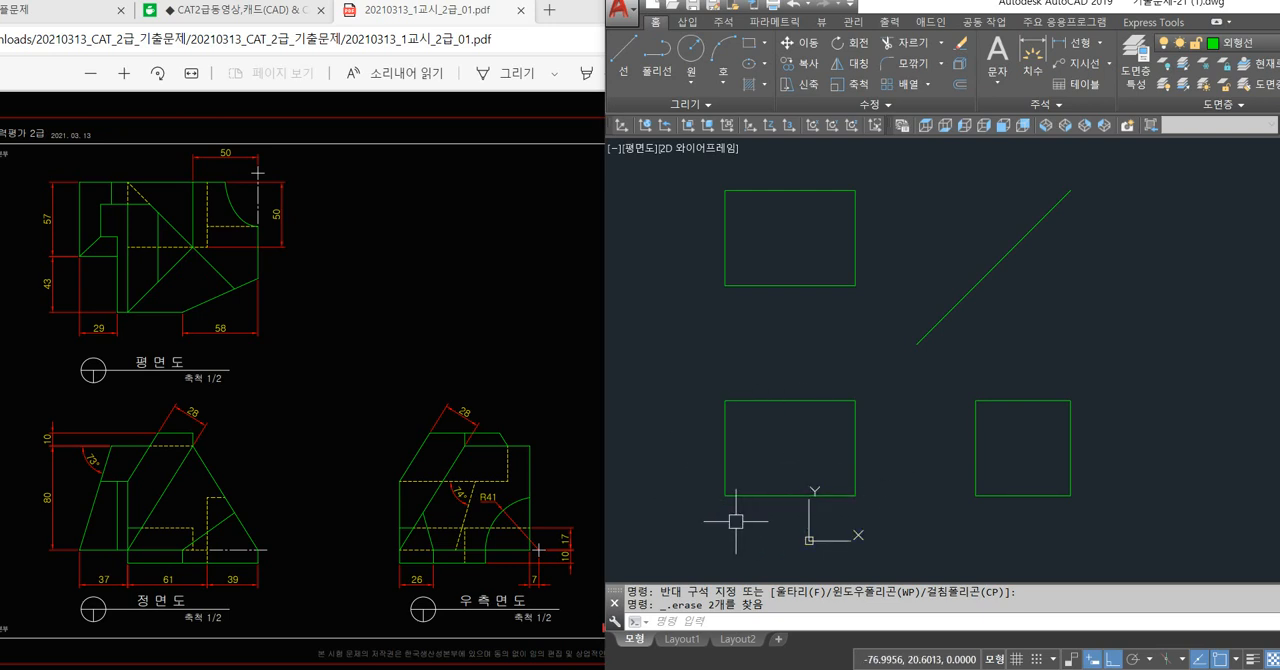
Offset the front view's bottom line 10 upward.
{"action": "scroll", "coordinate": [733, 515], "scroll_direction": "up", "scroll_amount": 2}
{"action": "type", "text": "o"}
{"action": "key", "text": "Return"}
{"action": "type", "text": "10"}
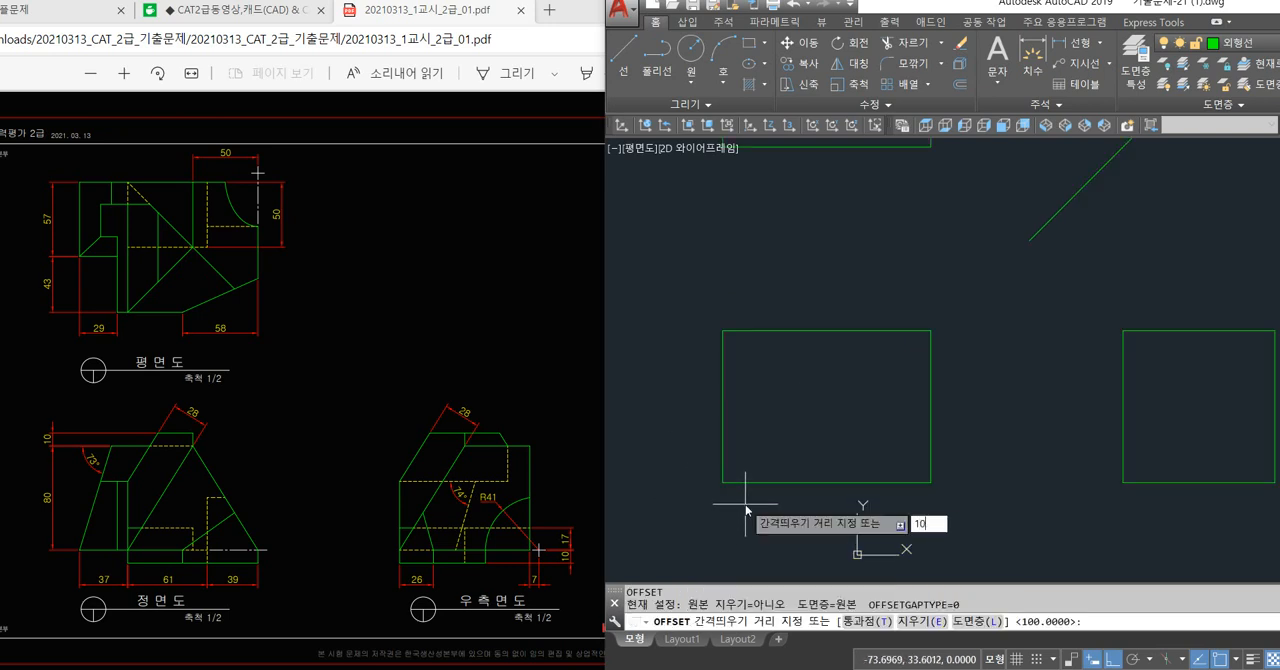
{"action": "key", "text": "Return"}
{"action": "left_click", "coordinate": [757, 483]}
{"action": "left_click", "coordinate": [763, 463]}
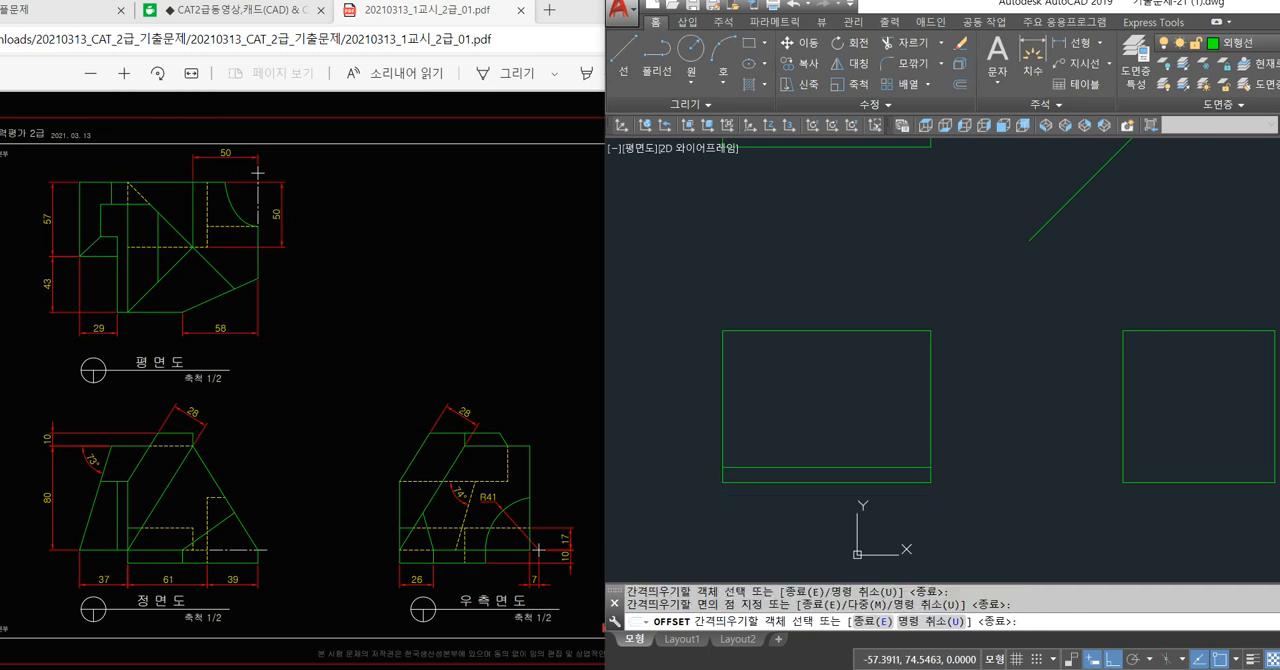
{"action": "key", "text": "Return"}
Offset the right side view's bottom line 10 upward.
{"action": "middle_click_drag", "start_coordinate": [1175, 463], "coordinate": [1100, 446]}
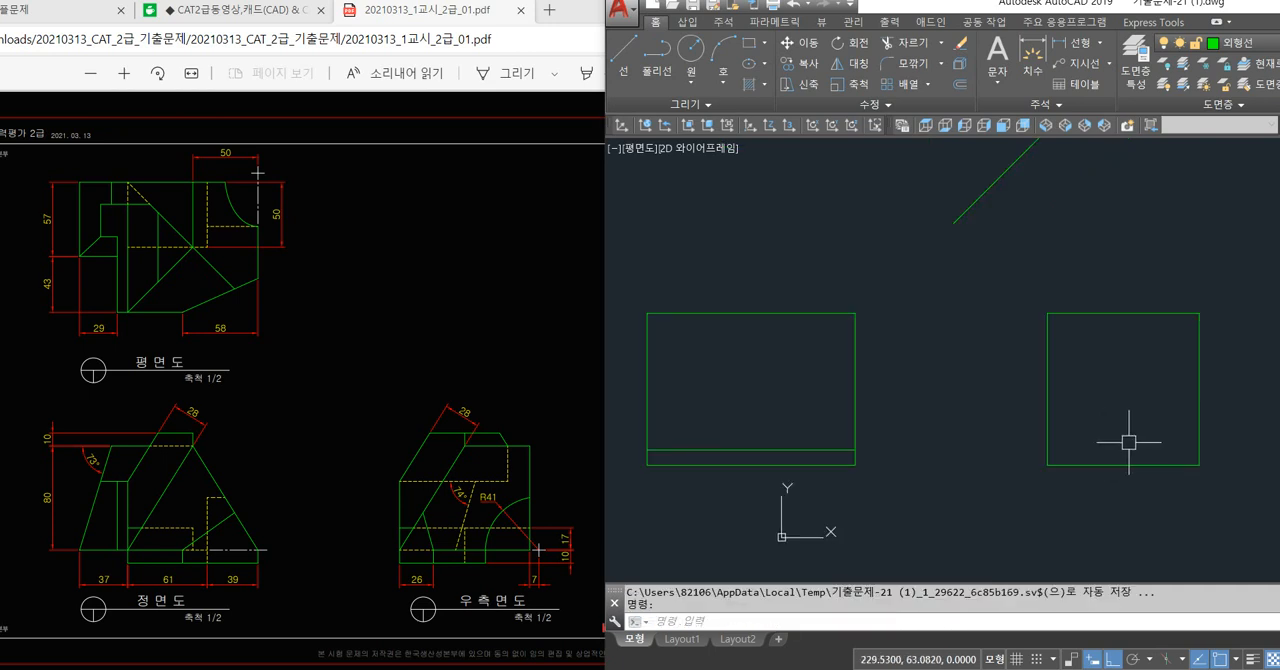
{"action": "type", "text": "o"}
{"action": "key", "text": "Return"}
{"action": "type", "text": "10"}
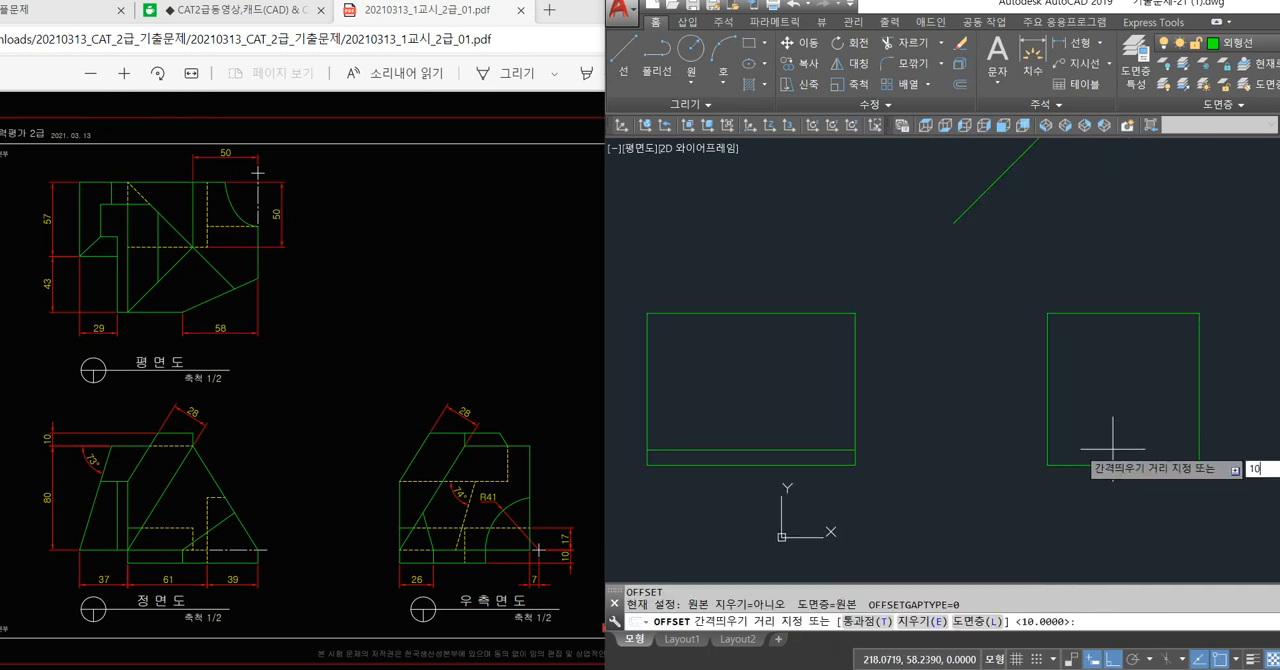
{"action": "key", "text": "Return"}
{"action": "left_click", "coordinate": [1104, 465]}
{"action": "left_click", "coordinate": [1100, 436]}
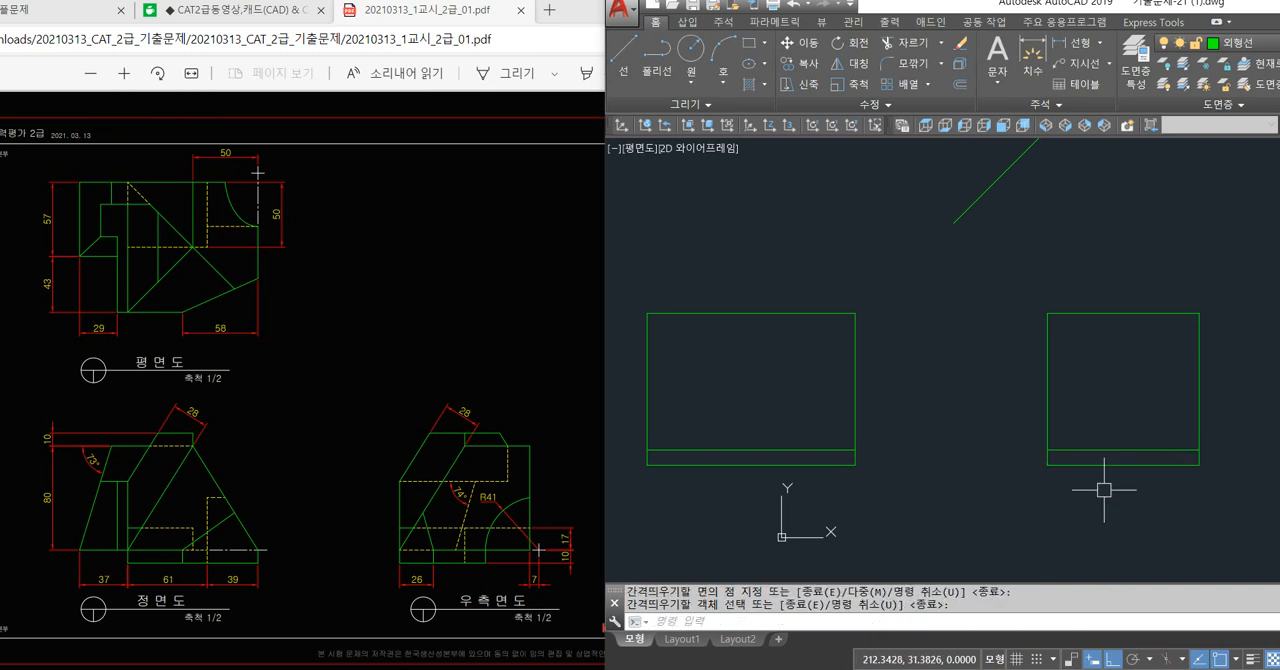
{"action": "mouse_move", "coordinate": [845, 494]}
{"action": "middle_mouse_down"}
{"action": "mouse_move", "coordinate": [865, 470]}
{"action": "mouse_move", "coordinate": [888, 469]}
{"action": "middle_mouse_up"}
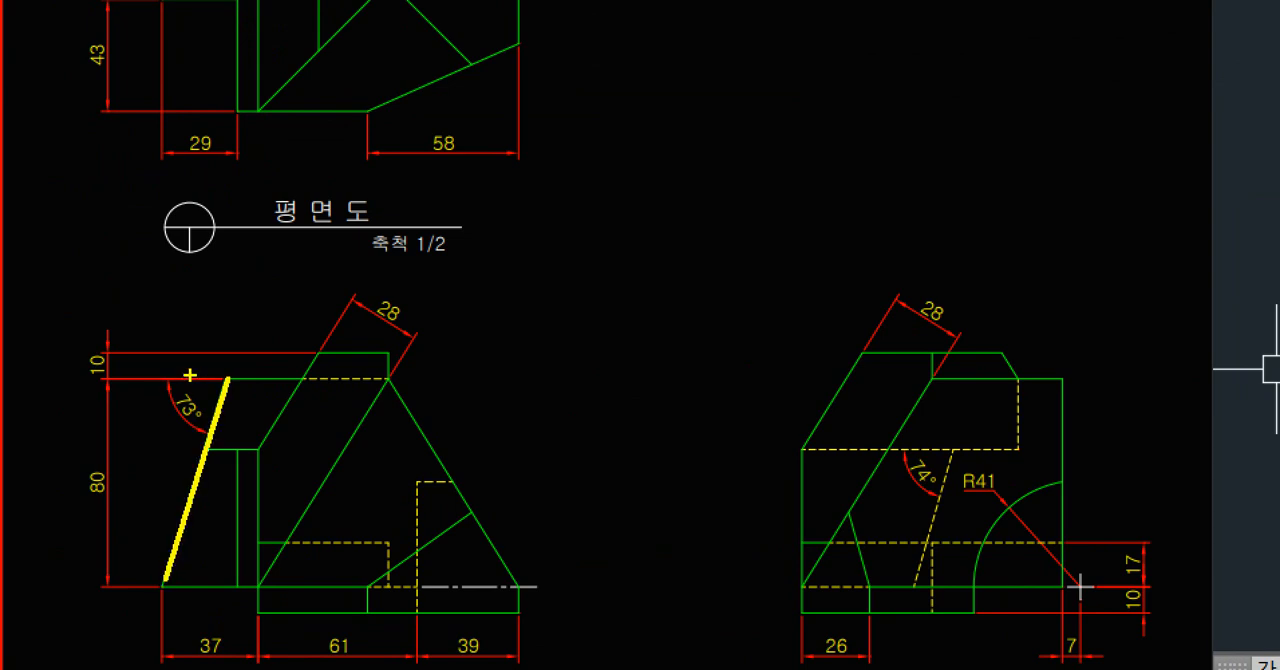
{"action": "mouse_move", "coordinate": [120, 378]}
{"action": "left_mouse_down"}
{"action": "mouse_move", "coordinate": [263, 364]}
{"action": "mouse_move", "coordinate": [288, 378]}
{"action": "left_mouse_up"}
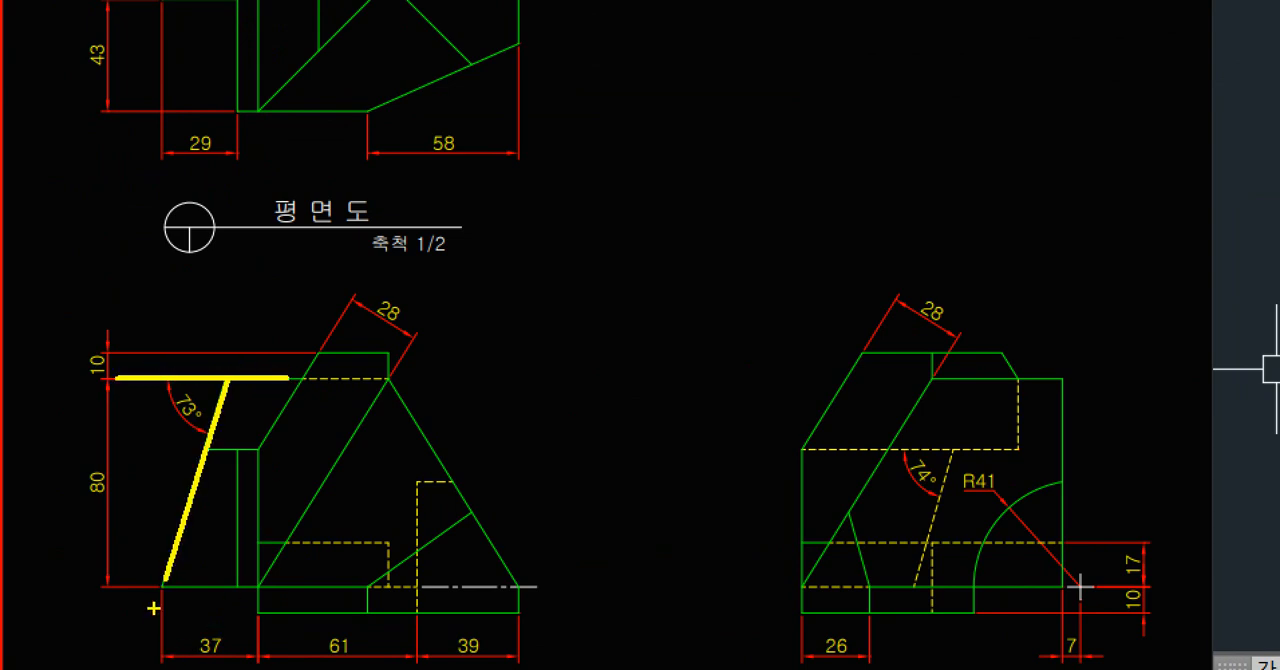
{"action": "left_click_drag", "start_coordinate": [178, 597], "coordinate": [300, 590]}
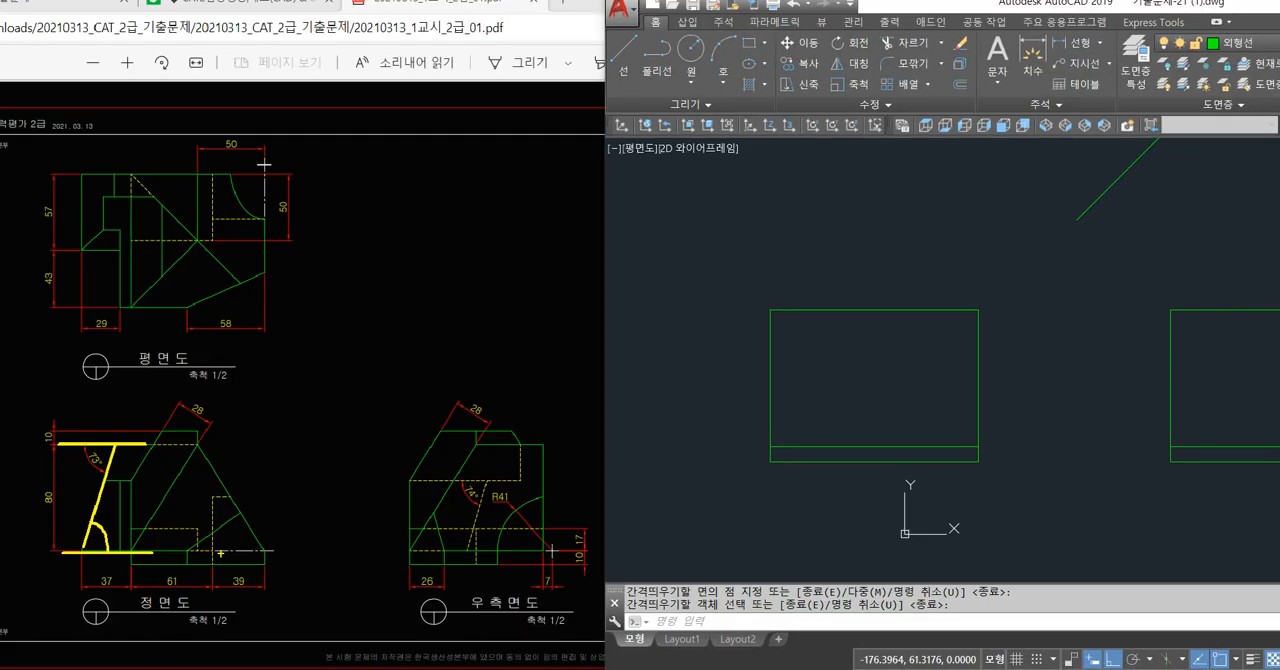
Draw a line at 73° from the left end of the front view's lower offset line to beyond the top edge.
{"action": "type", "text": "L"}
{"action": "key", "text": "Return"}
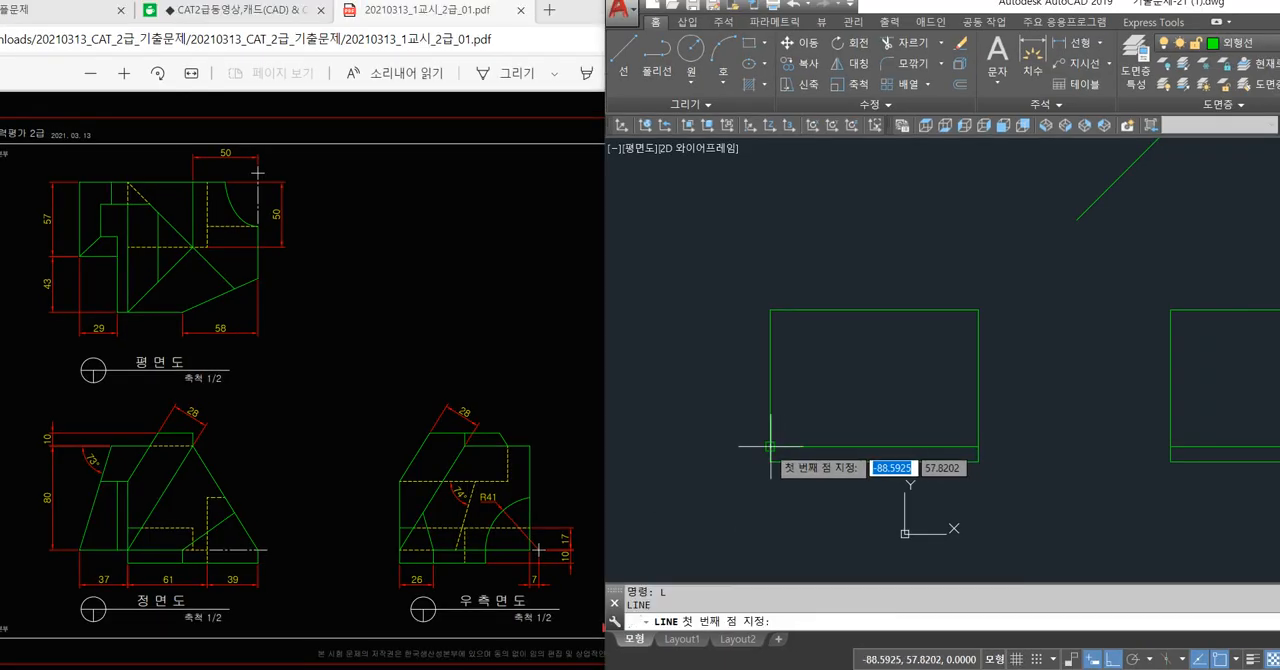
{"action": "left_click", "coordinate": [770, 446]}
{"action": "type", "text": "<"}
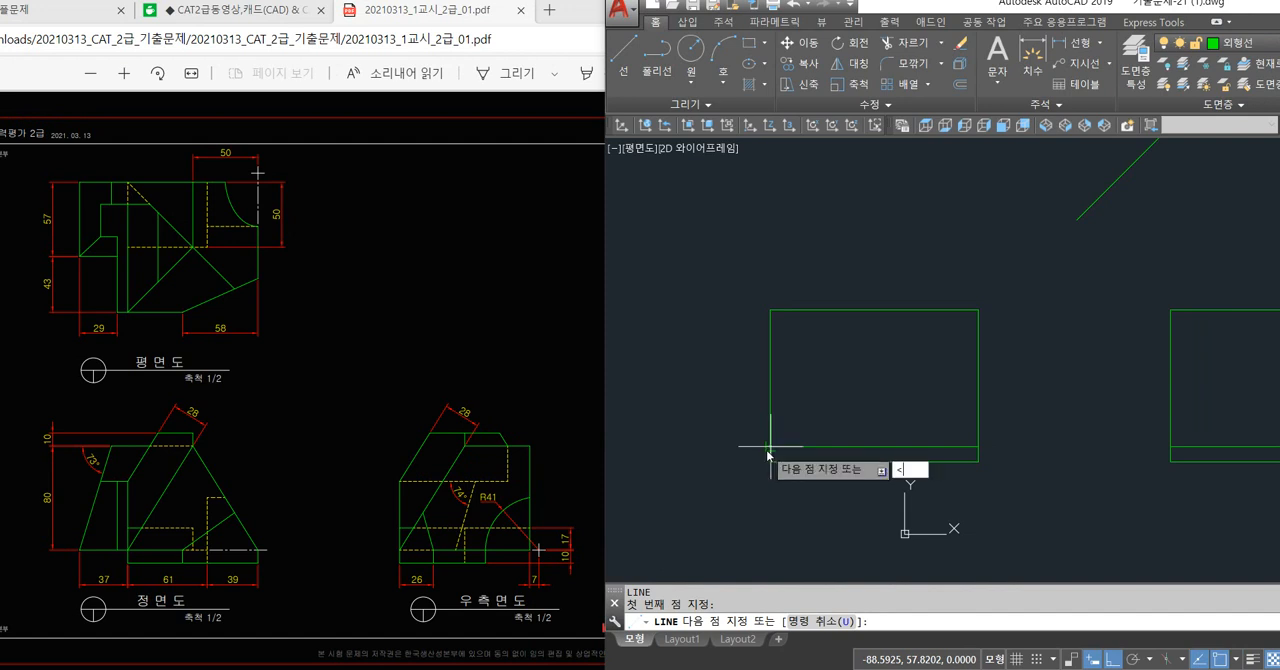
{"action": "type", "text": "73"}
{"action": "key", "text": "Return"}
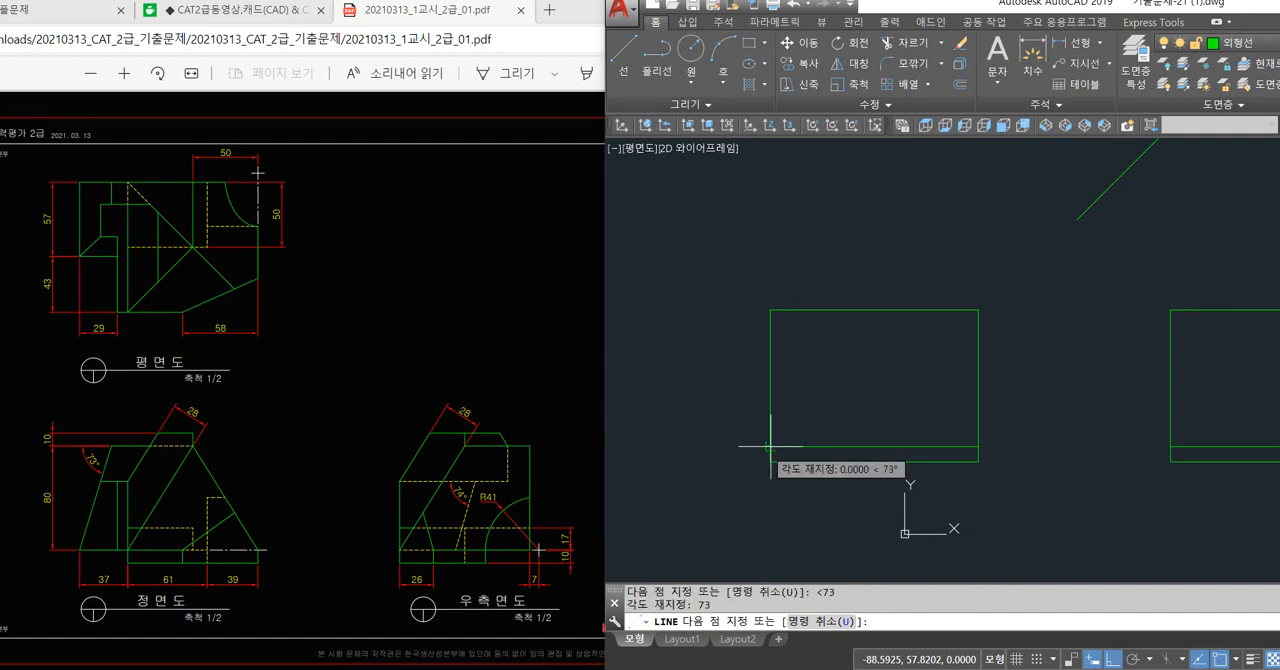
{"action": "left_click", "coordinate": [833, 238]}
{"action": "key", "text": "Return"}
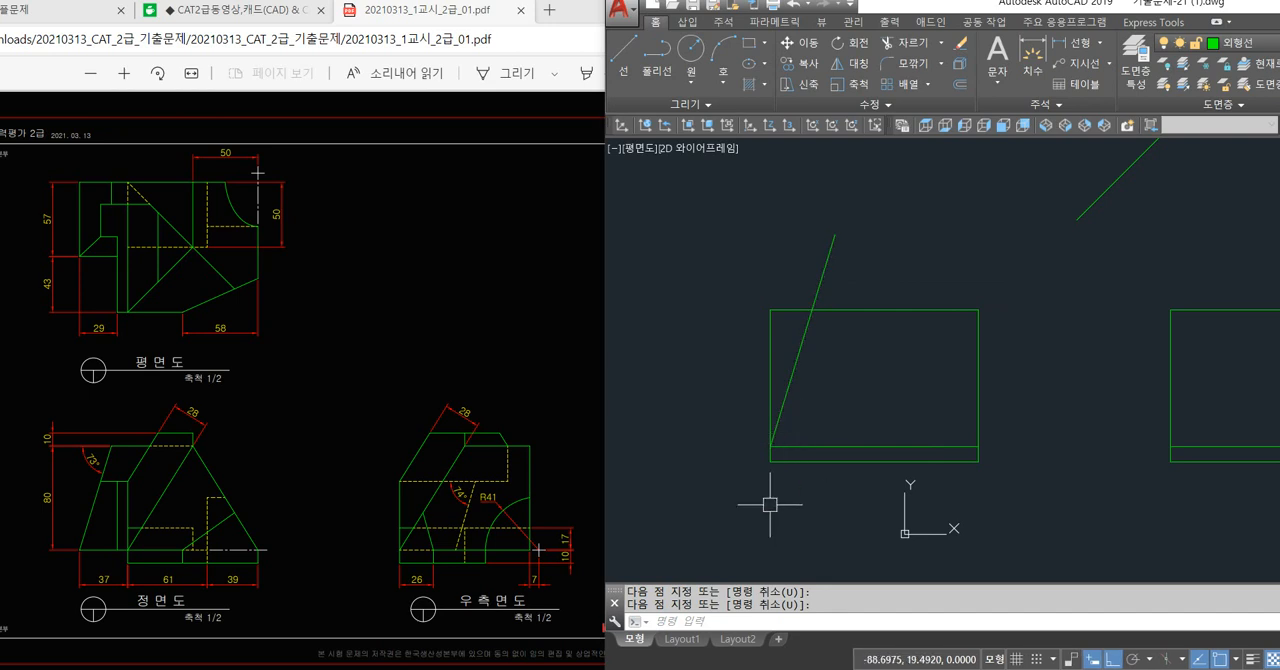
Trim the short piece of the front view's left edge below the lower offset line.
{"action": "type", "text": "tr"}
{"action": "key", "text": "Return"}
{"action": "key", "text": "Return"}
{"action": "scroll", "coordinate": [772, 448], "scroll_direction": "up", "scroll_amount": 4}
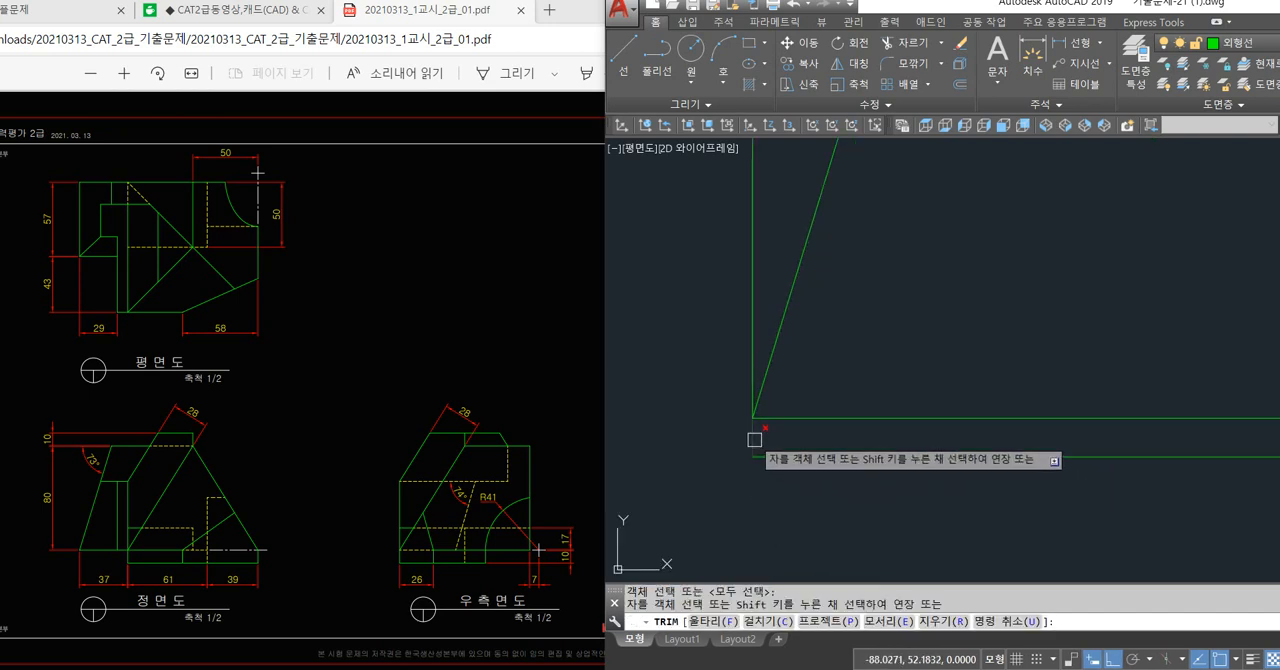
{"action": "scroll", "coordinate": [750, 460], "scroll_direction": "down", "scroll_amount": 5}
{"action": "key", "text": "Return"}
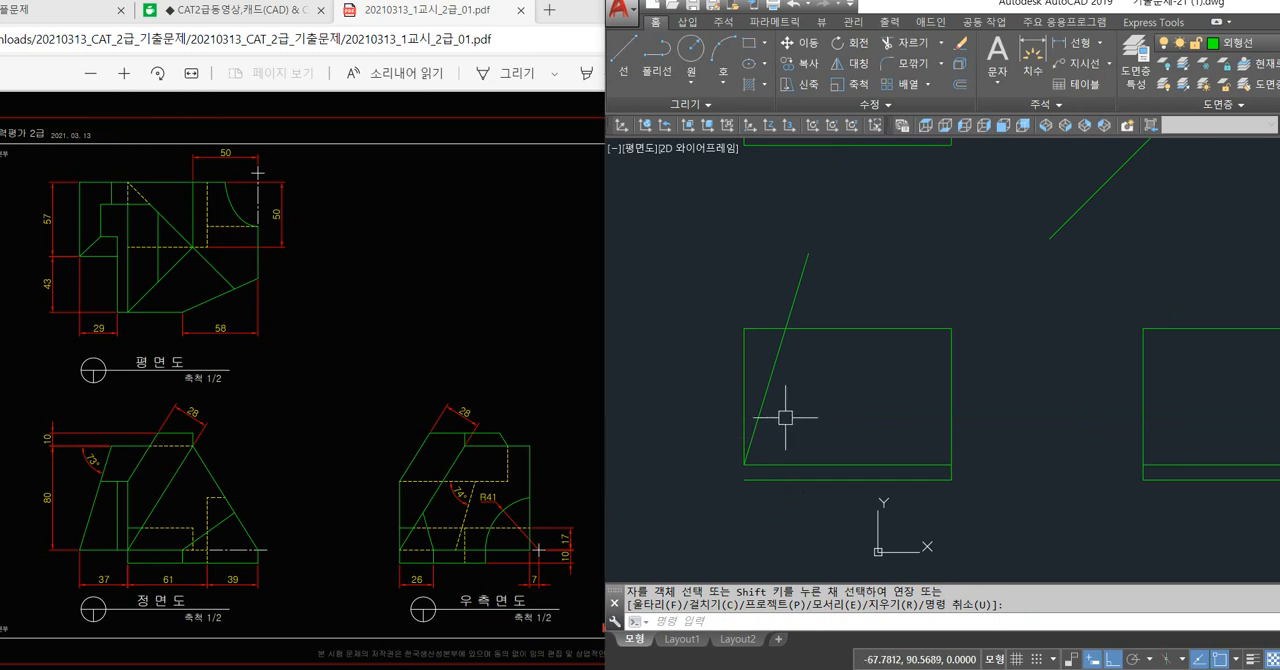
Offset the front view's top line 10 downward.
{"action": "type", "text": "o"}
{"action": "key", "text": "Return"}
{"action": "type", "text": "1"}
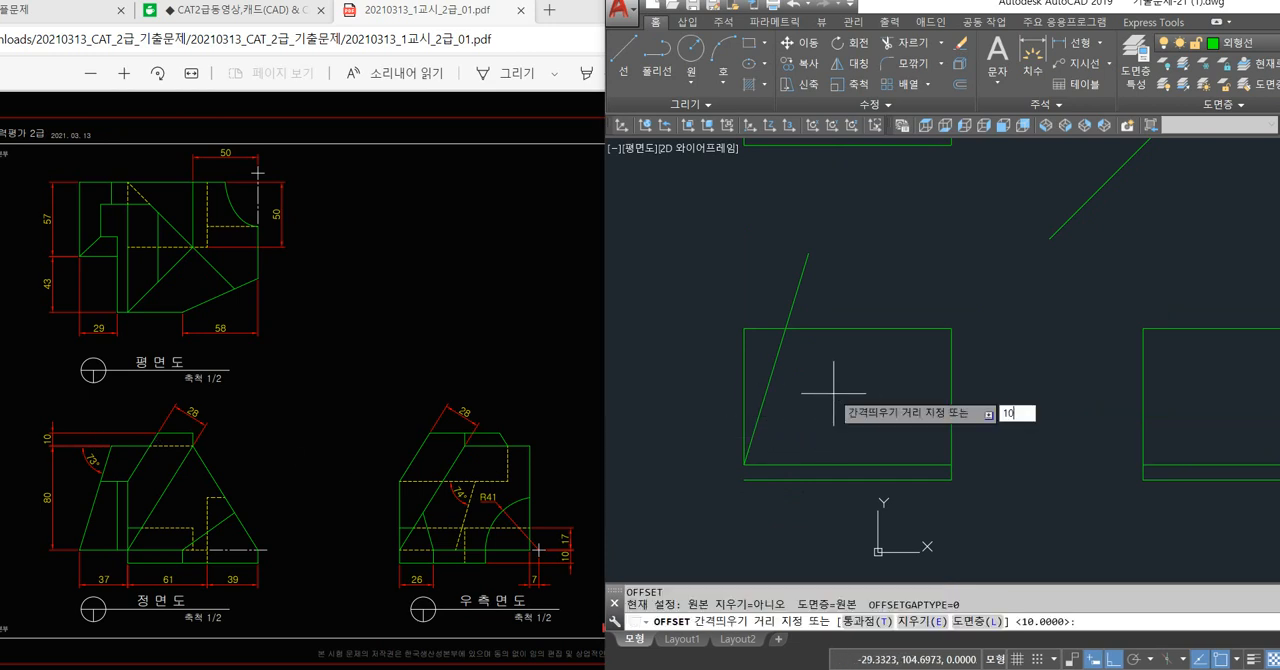
{"action": "type", "text": "0"}
{"action": "key", "text": "Return"}
{"action": "left_click", "coordinate": [812, 329]}
{"action": "left_click", "coordinate": [812, 368]}
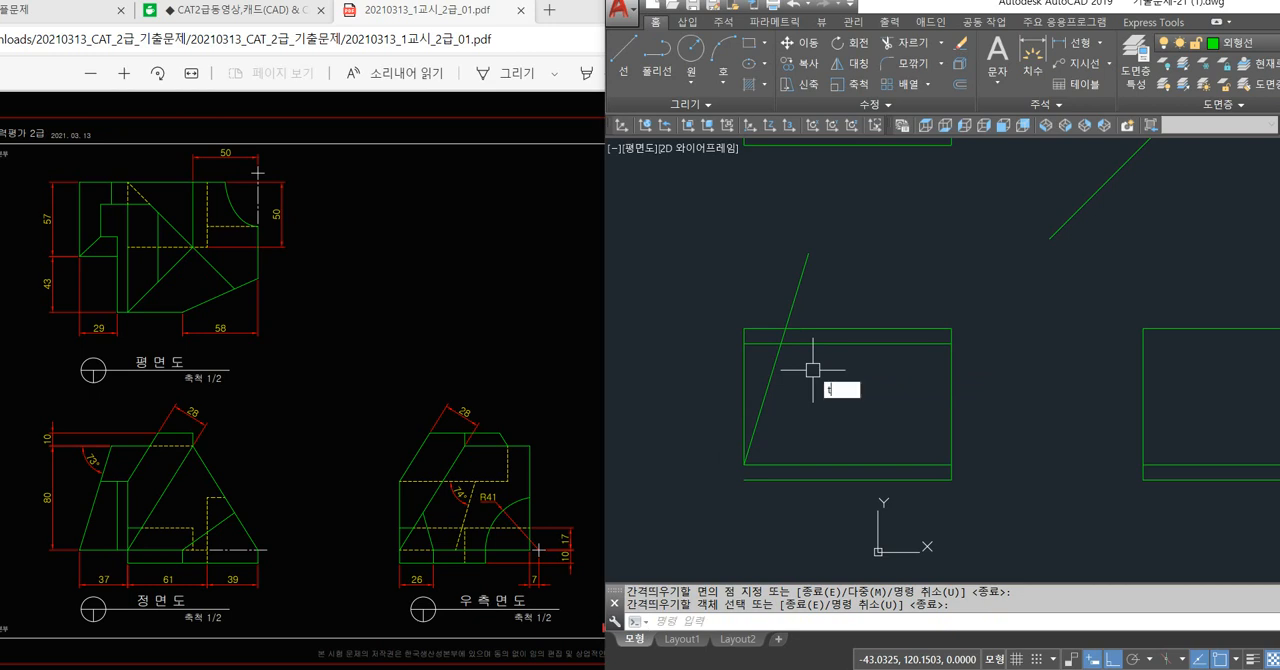
Trim the 73° line above the upper offset line, and that offset line's part left of the 73° line.
{"action": "type", "text": "TR"}
{"action": "key", "text": "Return"}
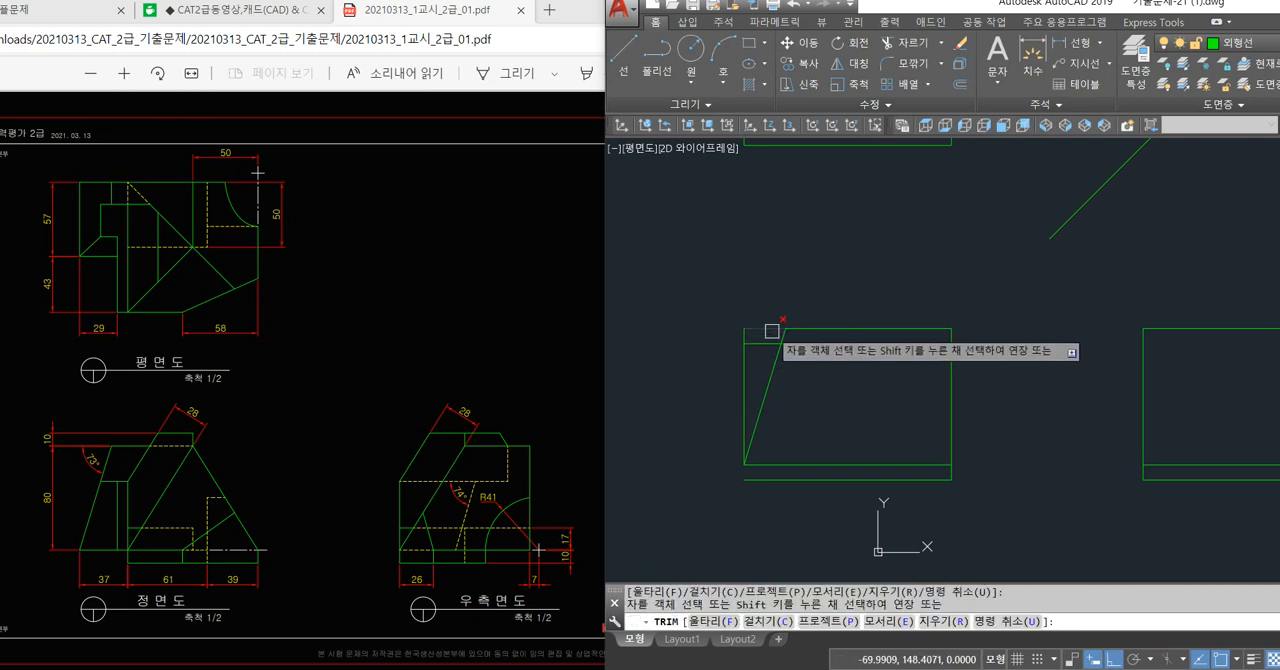
{"action": "scroll", "coordinate": [790, 335], "scroll_direction": "up", "scroll_amount": 2}
{"action": "left_click", "coordinate": [799, 342]}
{"action": "left_click", "coordinate": [763, 356]}
{"action": "scroll", "coordinate": [761, 358], "scroll_direction": "down", "scroll_amount": 4}
{"action": "key", "text": "Return"}
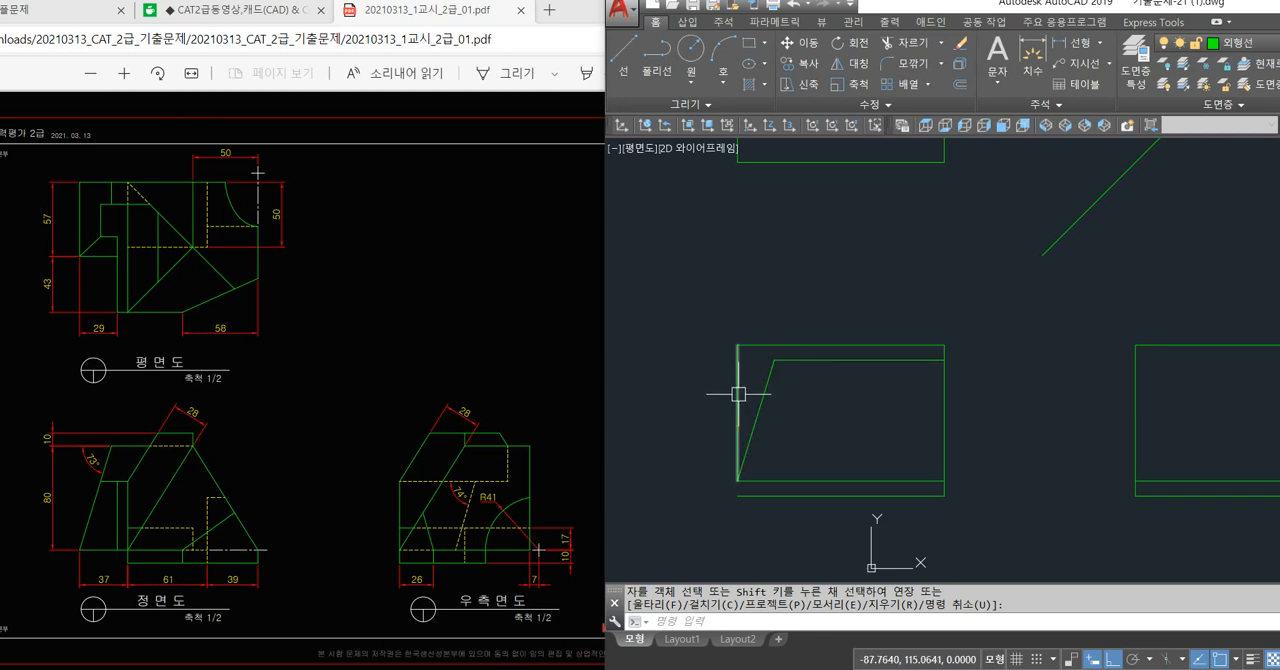
{"action": "key", "text": "Escape"}
{"action": "key", "text": "Escape"}
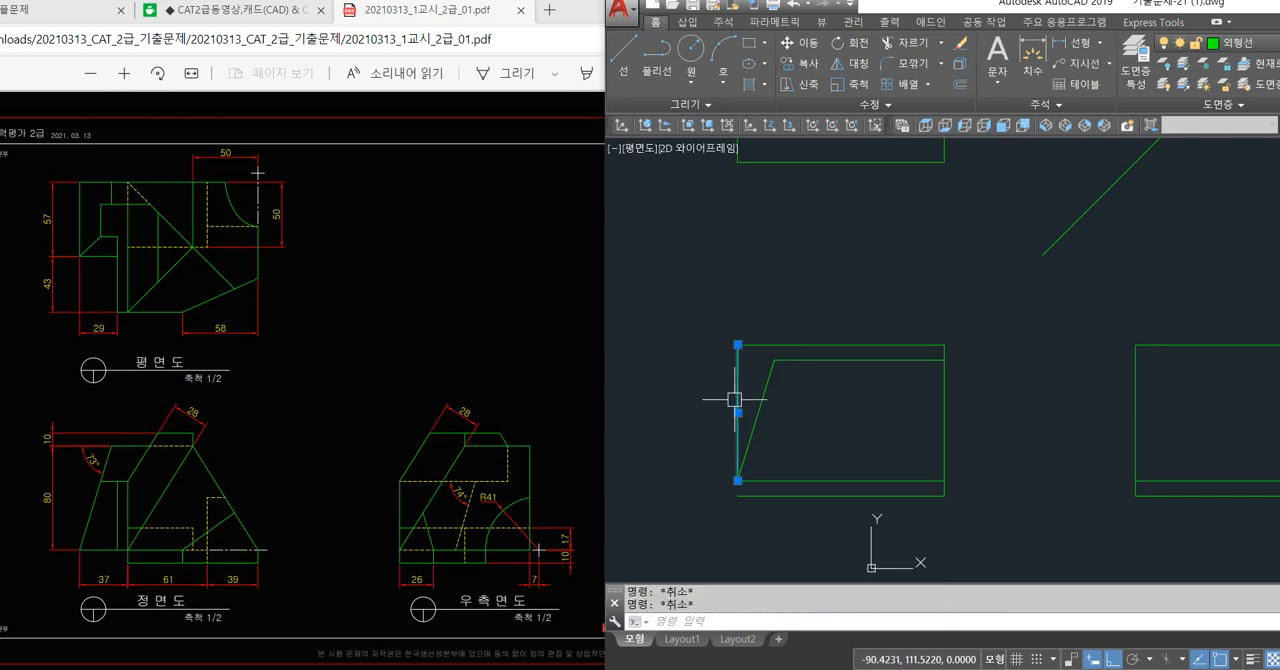
{"action": "key", "text": "Escape"}
{"action": "left_click", "coordinate": [735, 408]}
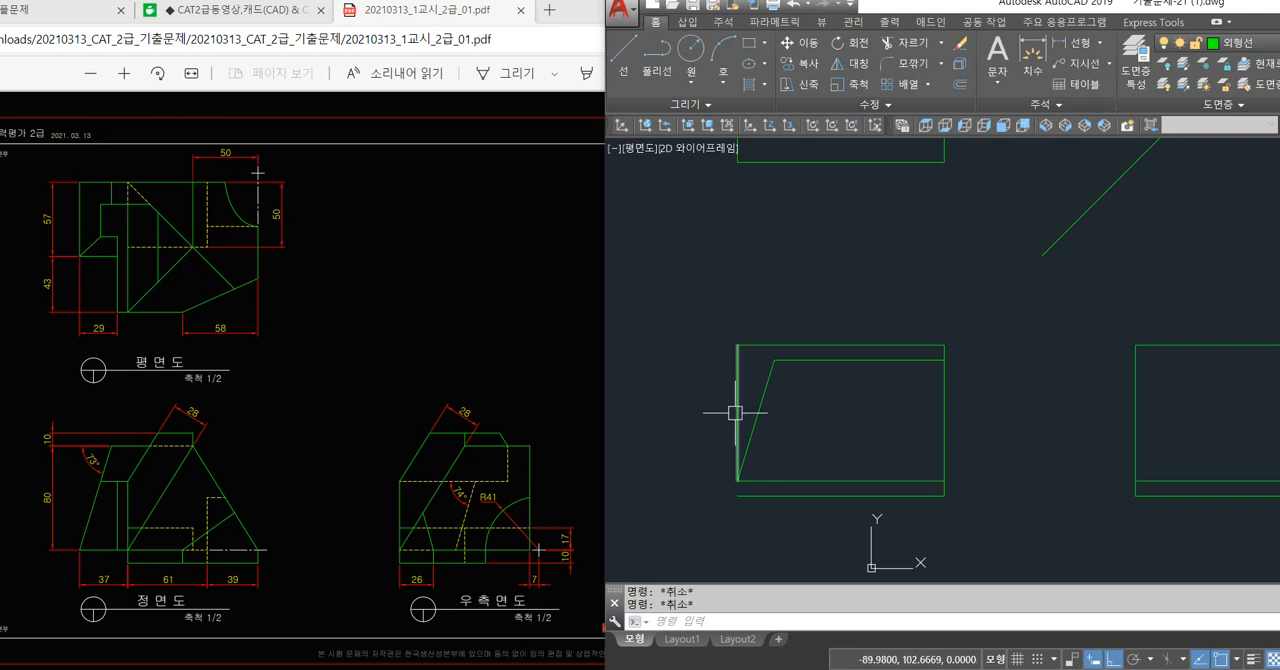
{"action": "key", "text": "Escape"}
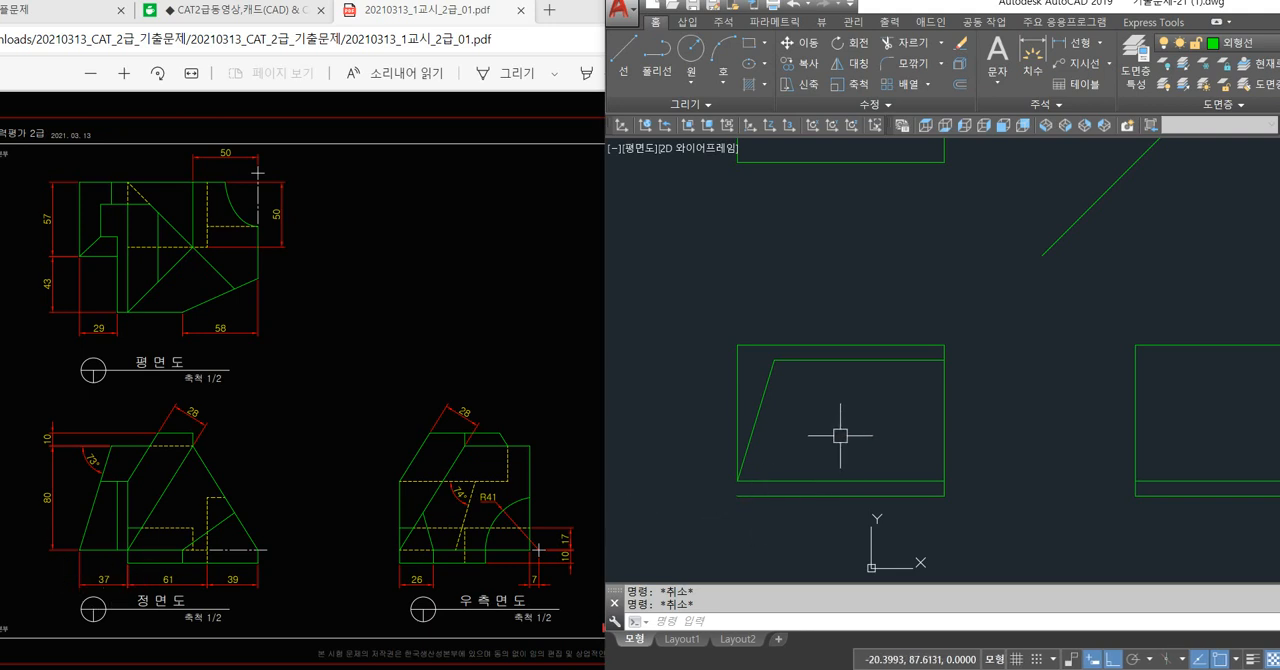
Offset the front view's left vertical edge 37 to the right.
{"action": "type", "text": "o"}
{"action": "key", "text": "Return"}
{"action": "type", "text": "37"}
{"action": "key", "text": "Return"}
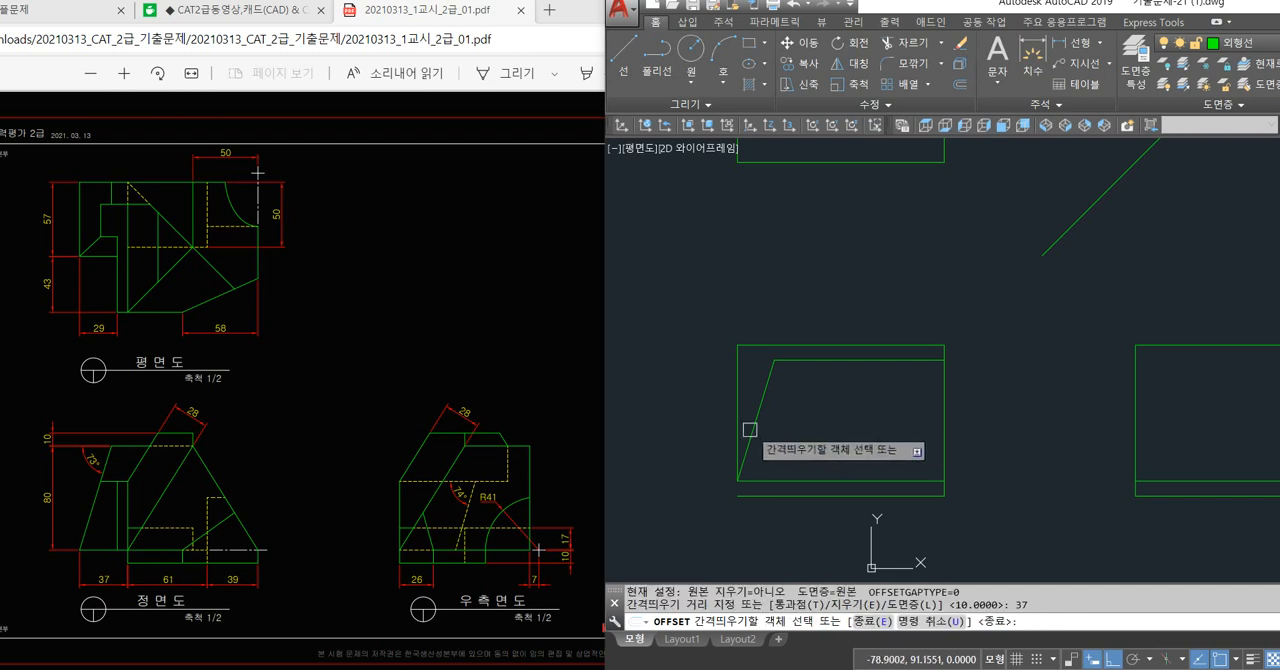
{"action": "left_click", "coordinate": [738, 433]}
{"action": "left_click", "coordinate": [815, 436]}
{"action": "key", "text": "Return"}
Extend the 37-offset vertical line down to the front view's bottom line.
{"action": "type", "text": "e"}
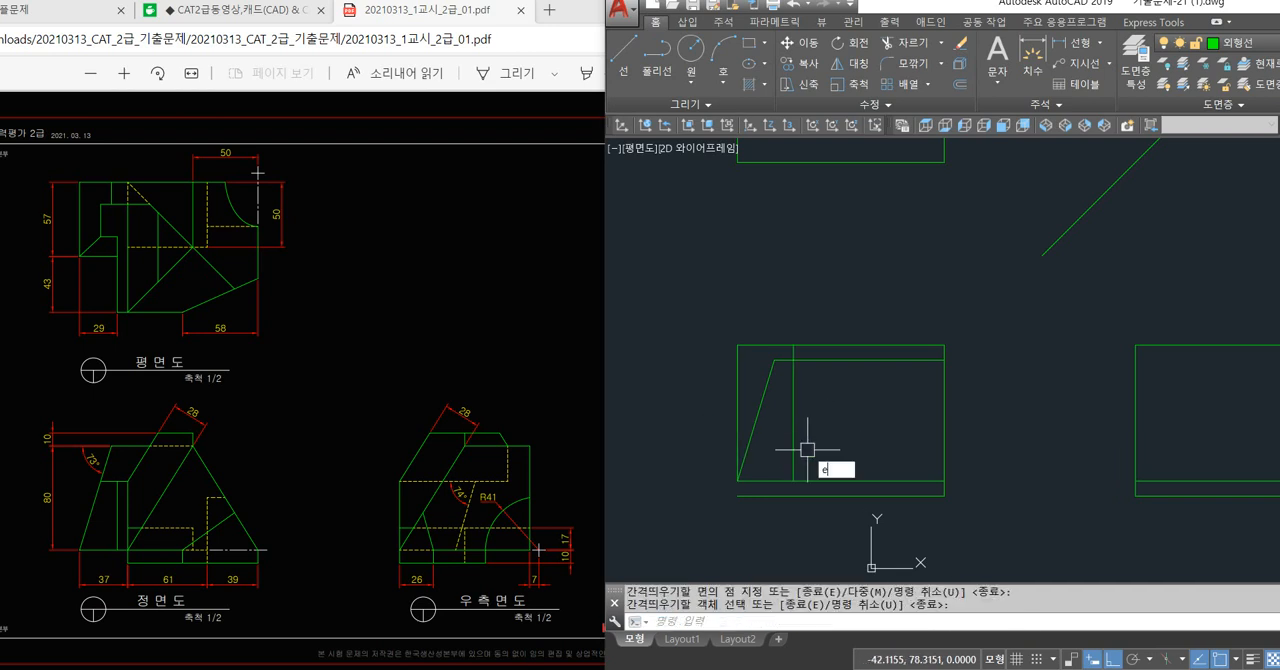
{"action": "type", "text": "x"}
{"action": "key", "text": "Return"}
{"action": "key", "text": "Return"}
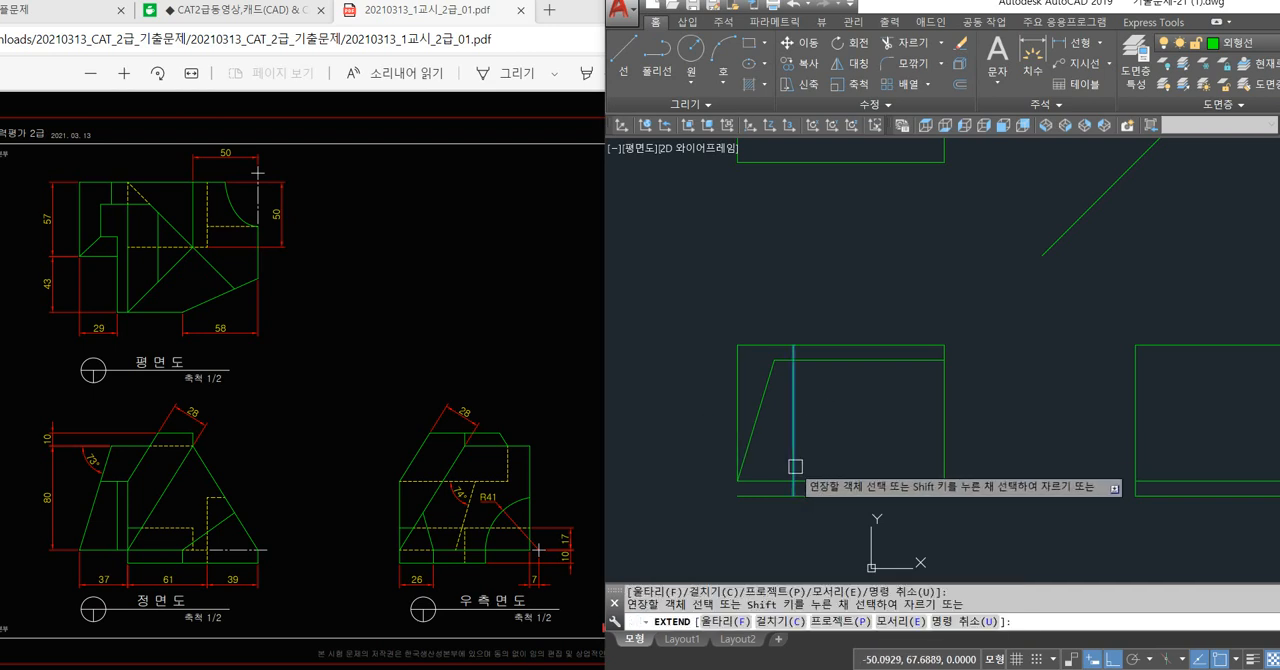
{"action": "left_click", "coordinate": [795, 466]}
{"action": "key", "text": "Return"}
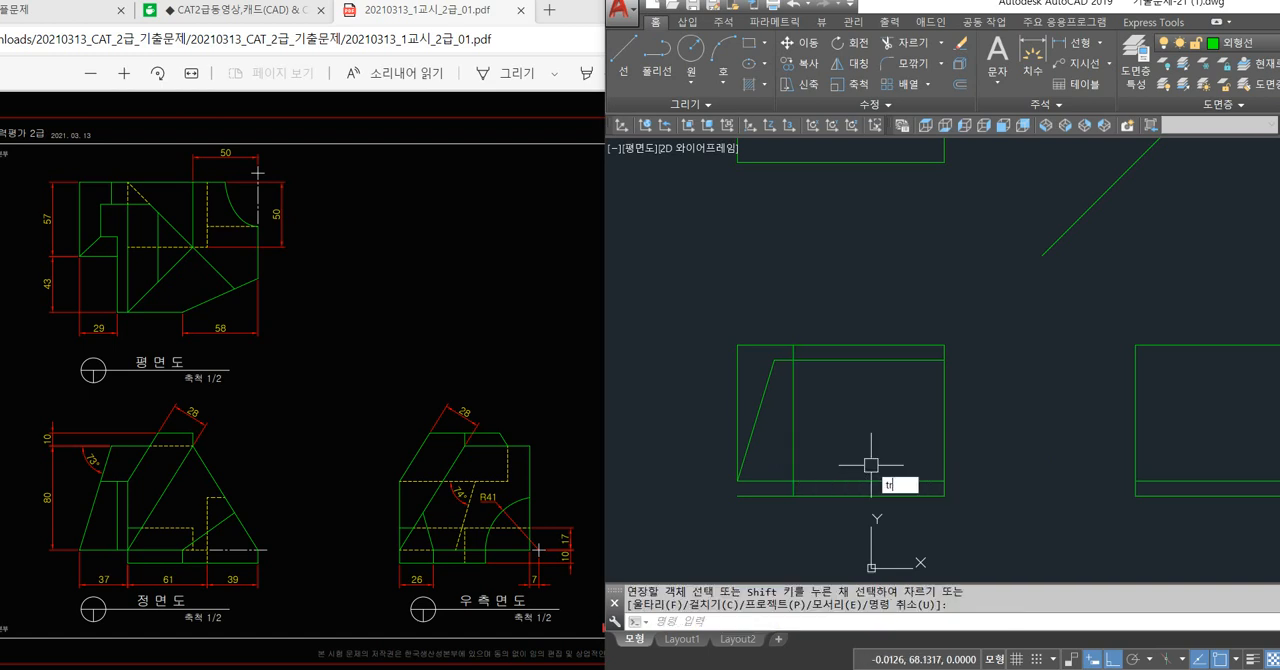
Trim the bottom line left of the 37-offset vertical and that vertical's piece above the upper offset line.
{"action": "type", "text": "tr"}
{"action": "key", "text": "Return"}
{"action": "key", "text": "Return"}
{"action": "left_click", "coordinate": [771, 496]}
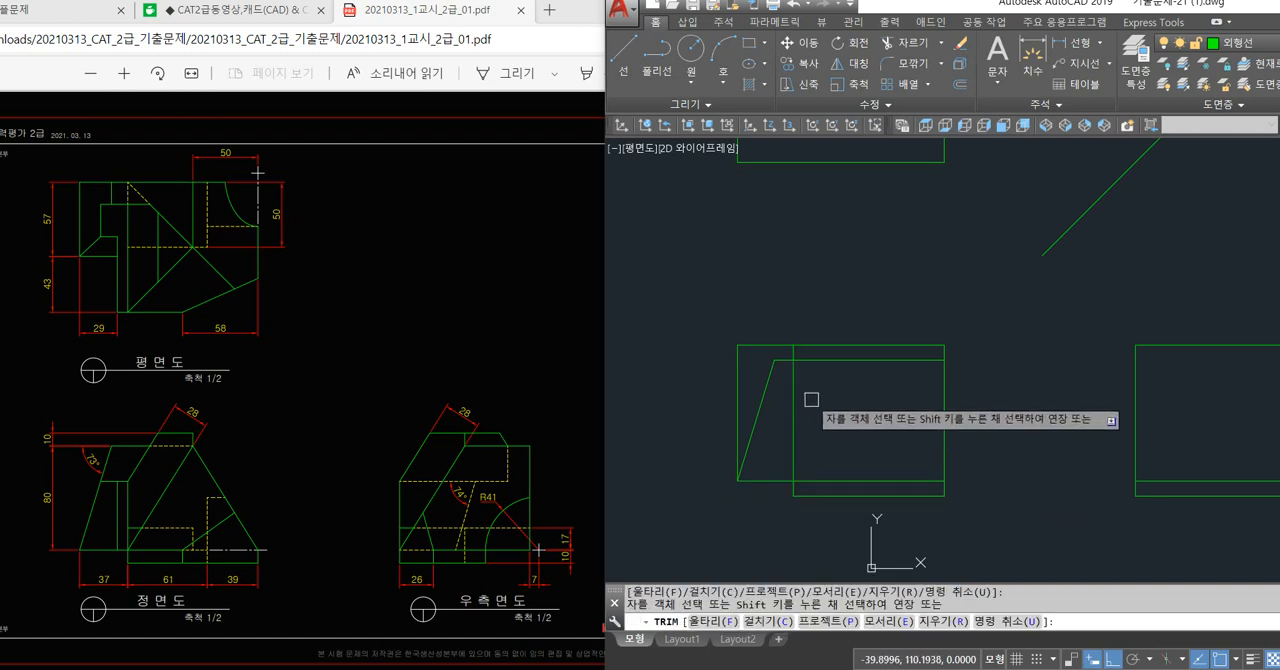
{"action": "scroll", "coordinate": [789, 352], "scroll_direction": "up", "scroll_amount": 2}
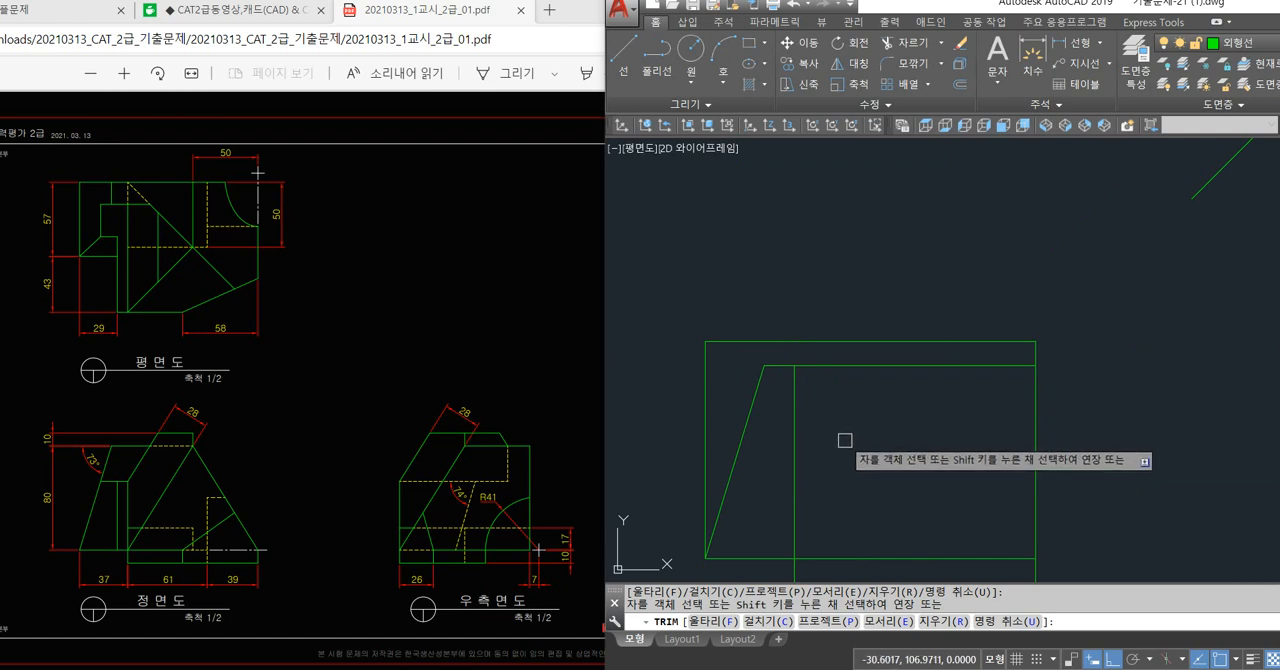
{"action": "key", "text": "Return"}
{"action": "middle_click_drag", "start_coordinate": [834, 449], "coordinate": [851, 377]}
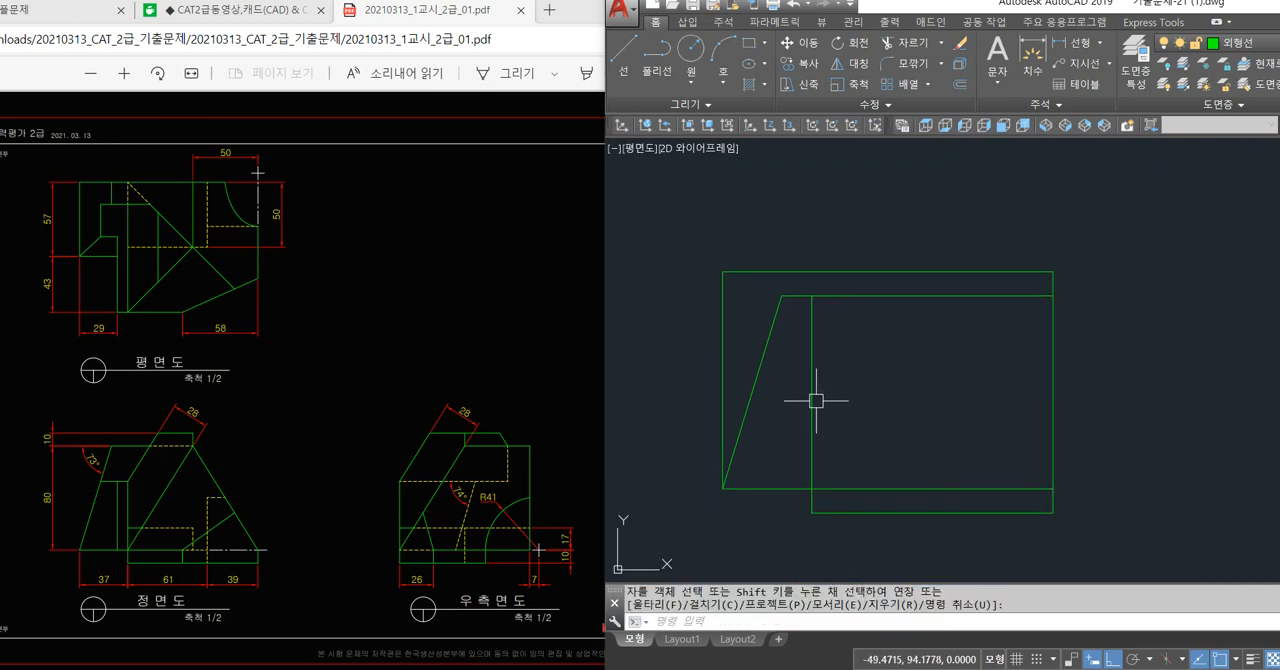
Shorten the 37-offset vertical line by moving its upper end about 29 down along the line.
{"action": "left_click", "coordinate": [816, 400]}
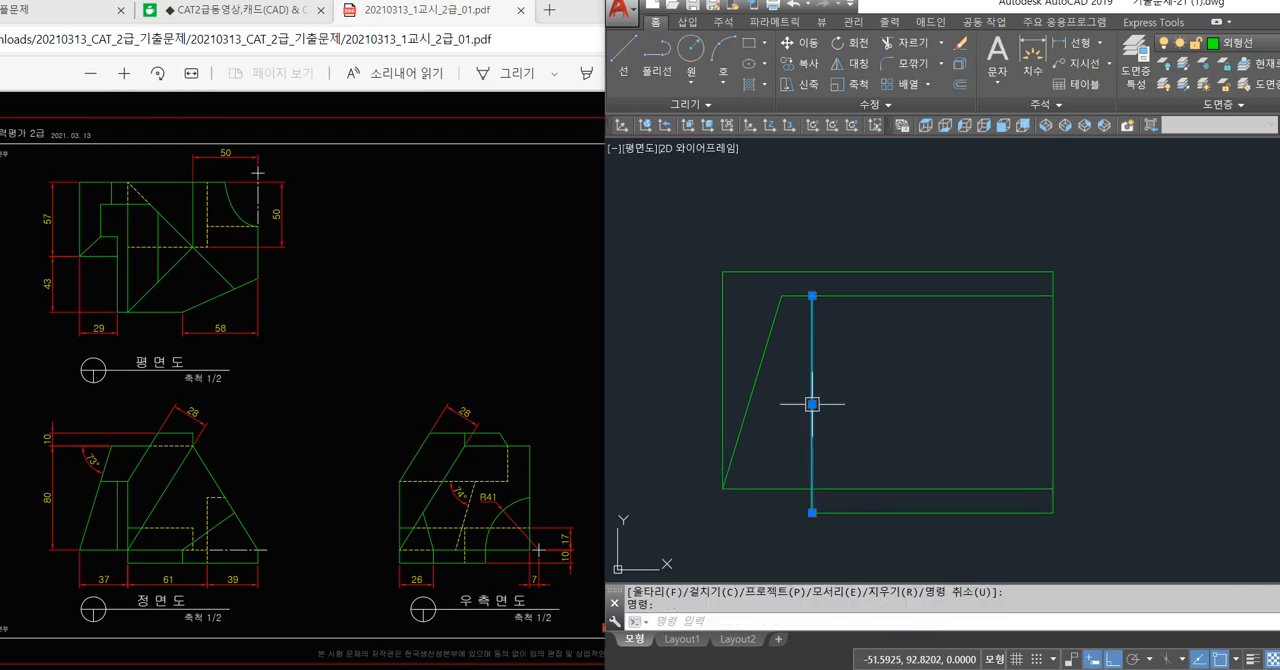
{"action": "left_click", "coordinate": [810, 299]}
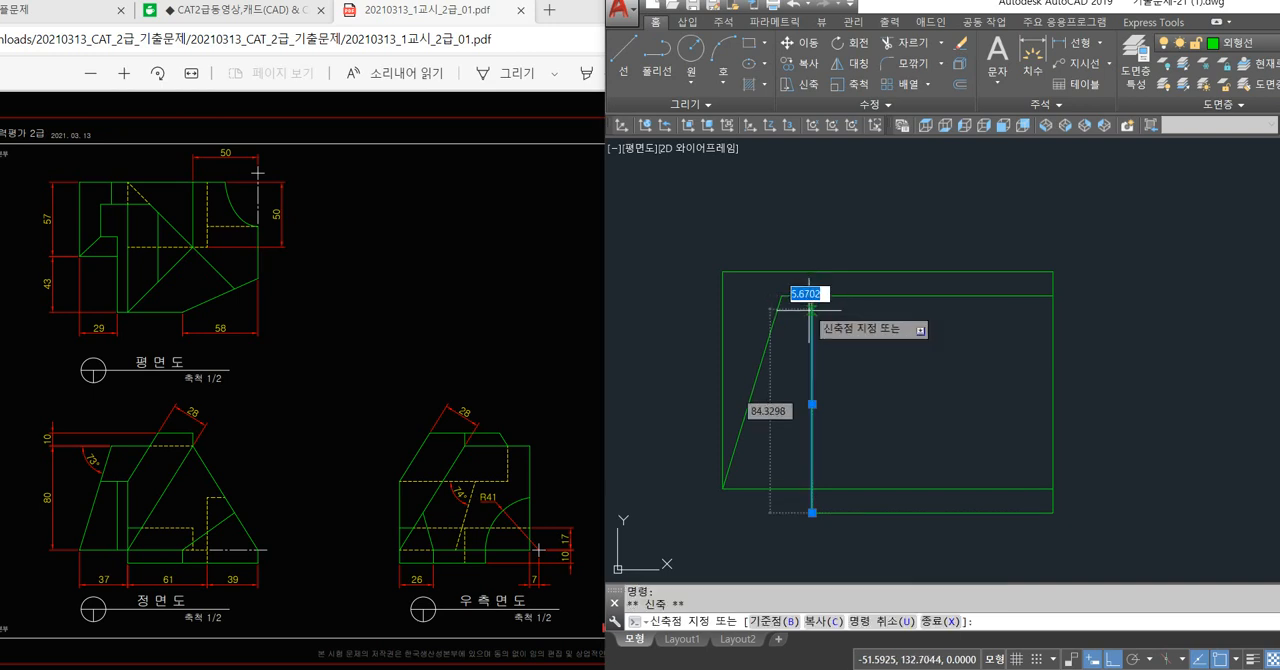
{"action": "left_click", "coordinate": [811, 366]}
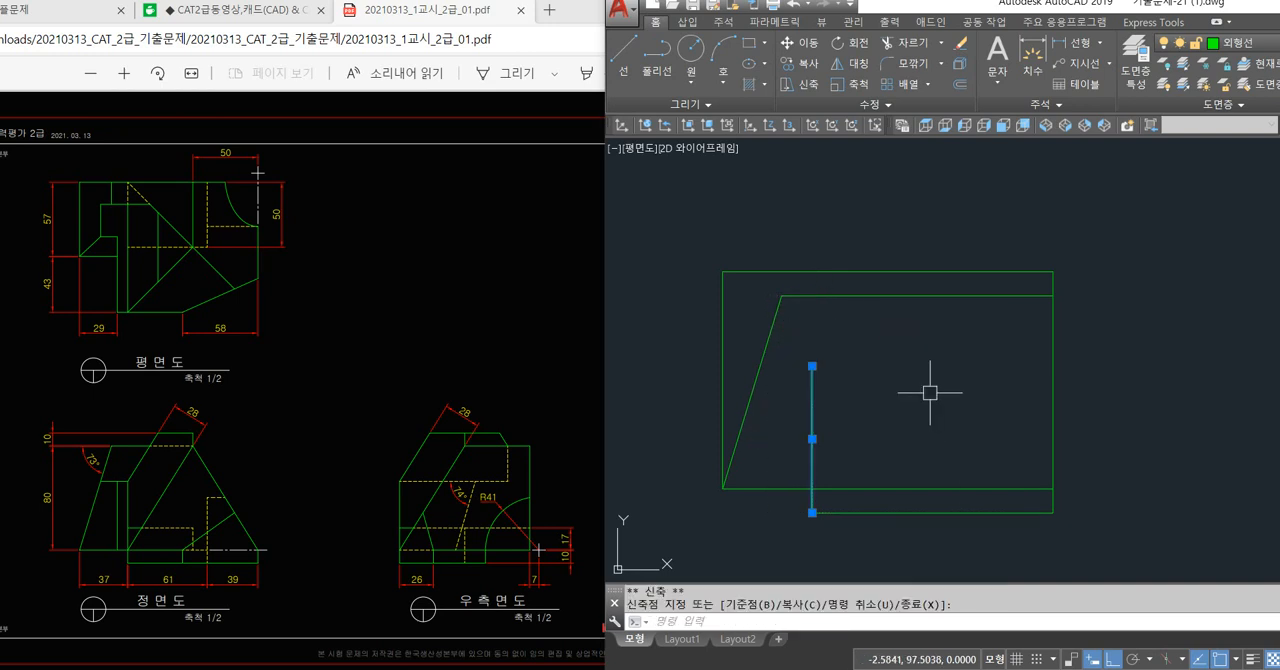
{"action": "key", "text": "Escape"}
{"action": "key", "text": "Escape"}
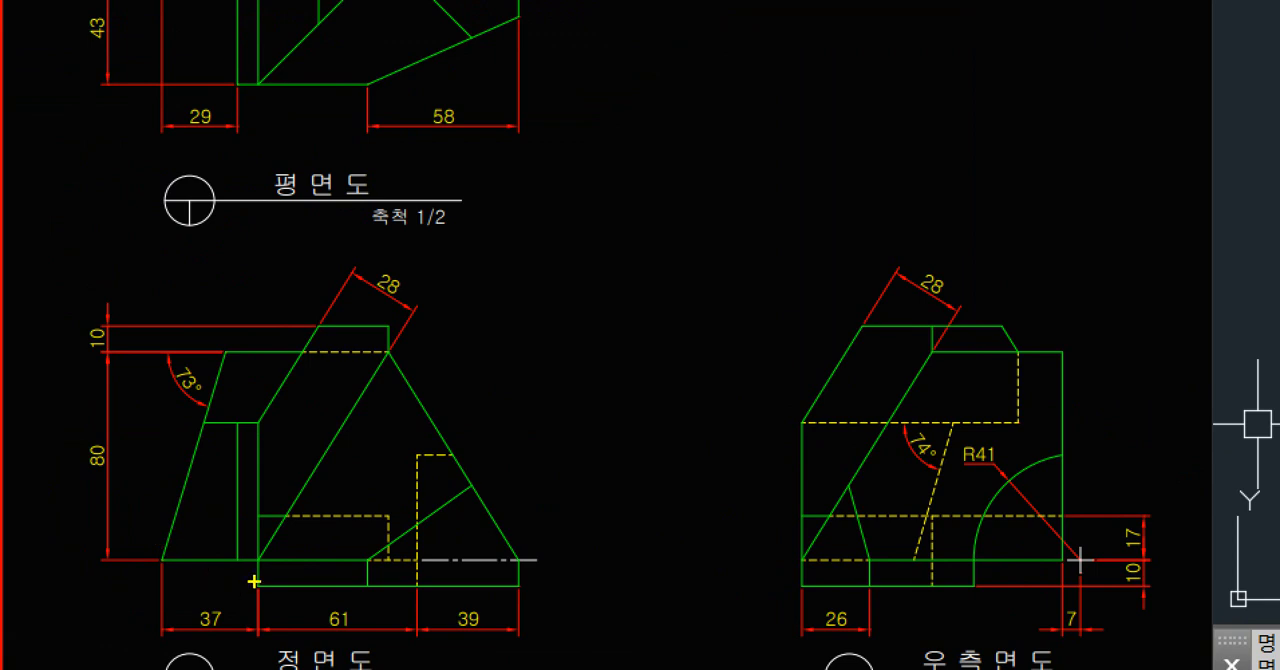
{"action": "mouse_move", "coordinate": [254, 581]}
{"action": "left_mouse_down"}
{"action": "mouse_move", "coordinate": [274, 443]}
{"action": "mouse_move", "coordinate": [234, 357]}
{"action": "mouse_move", "coordinate": [254, 352]}
{"action": "left_mouse_up"}
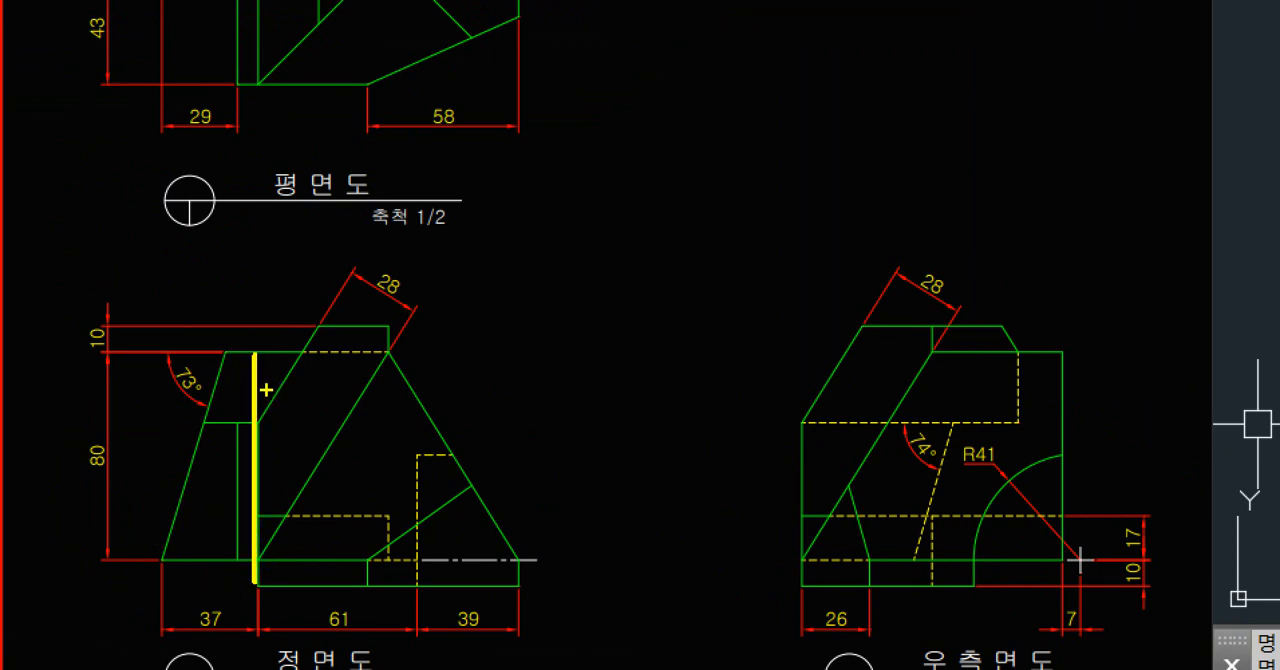
{"action": "key", "text": "Escape"}
{"action": "key", "text": "ctrl+1"}
{"action": "left_click", "coordinate": [29, 564]}
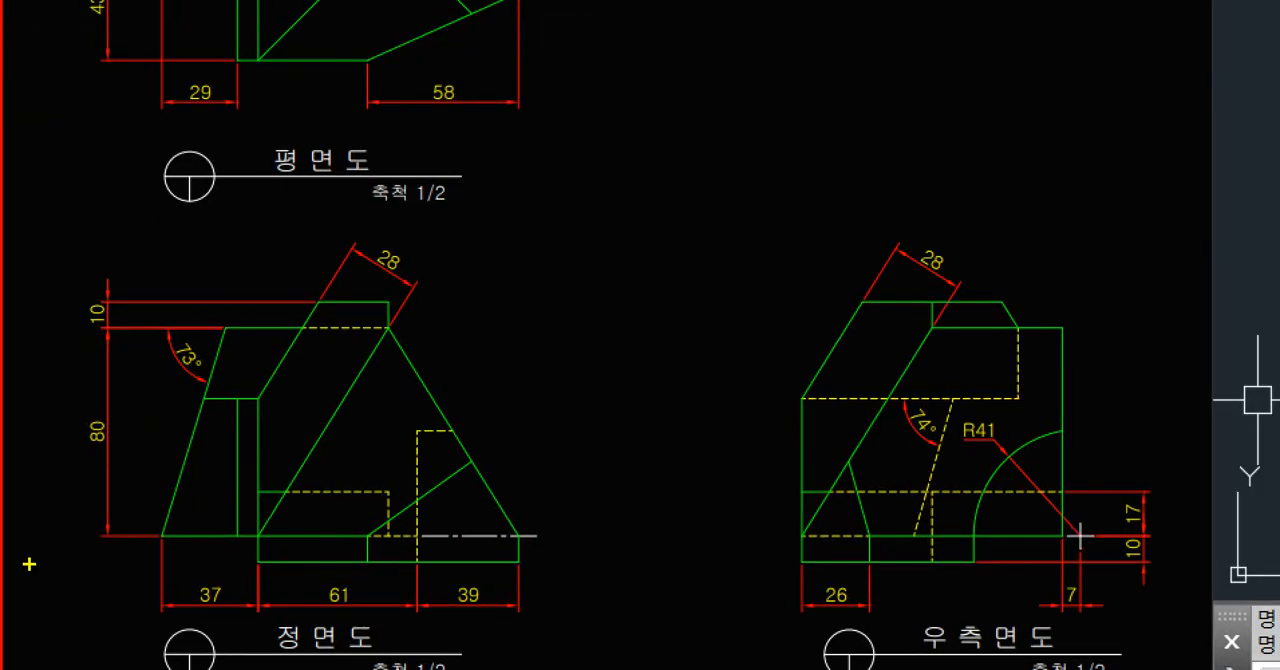
{"action": "left_click_drag", "start_coordinate": [265, 426], "coordinate": [258, 393]}
{"action": "key", "text": "Escape"}
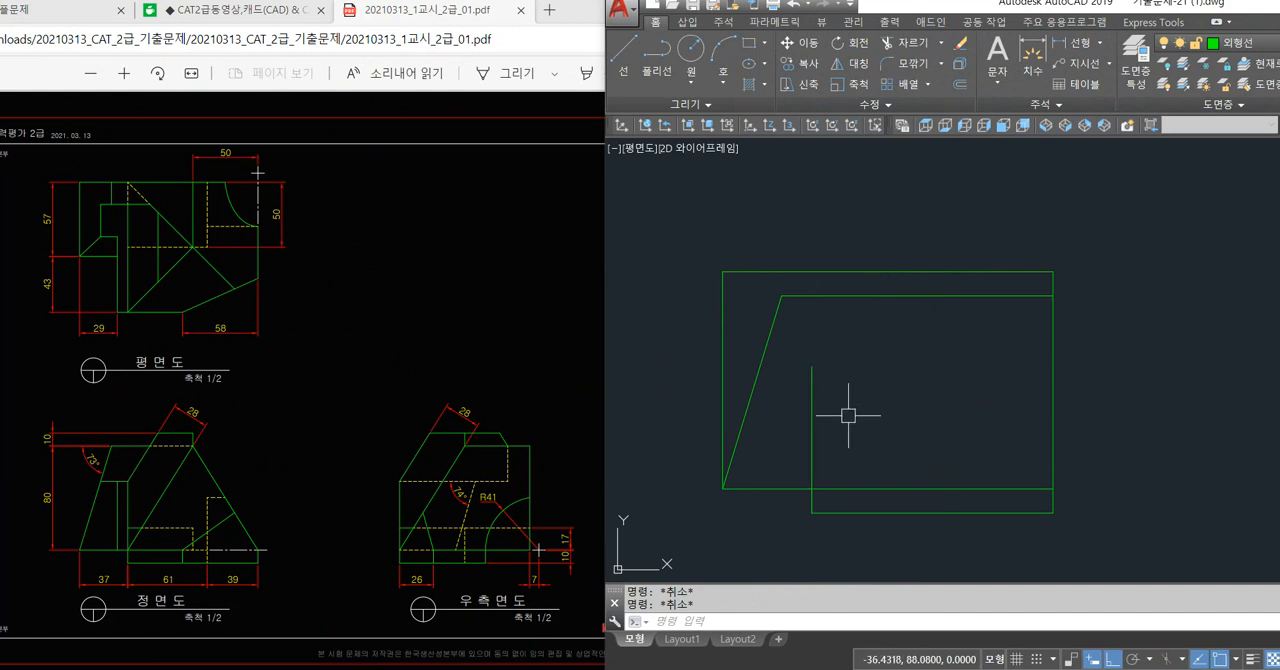
{"action": "left_click", "coordinate": [812, 400]}
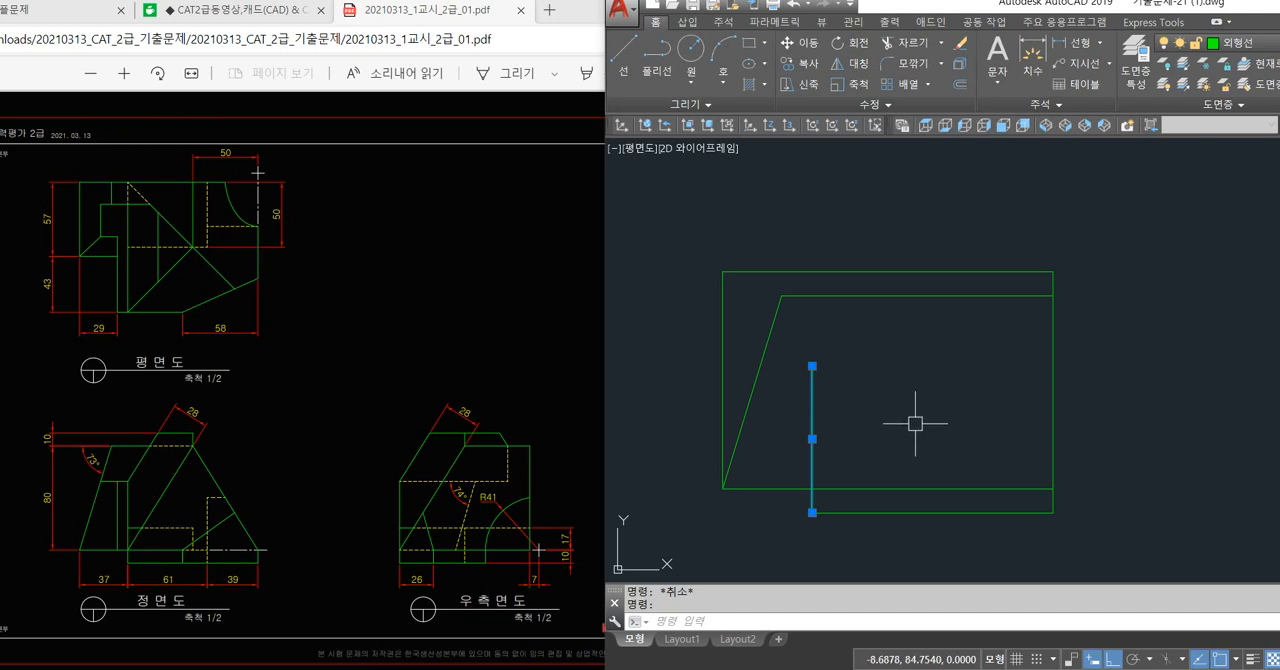
{"action": "key", "text": "Escape"}
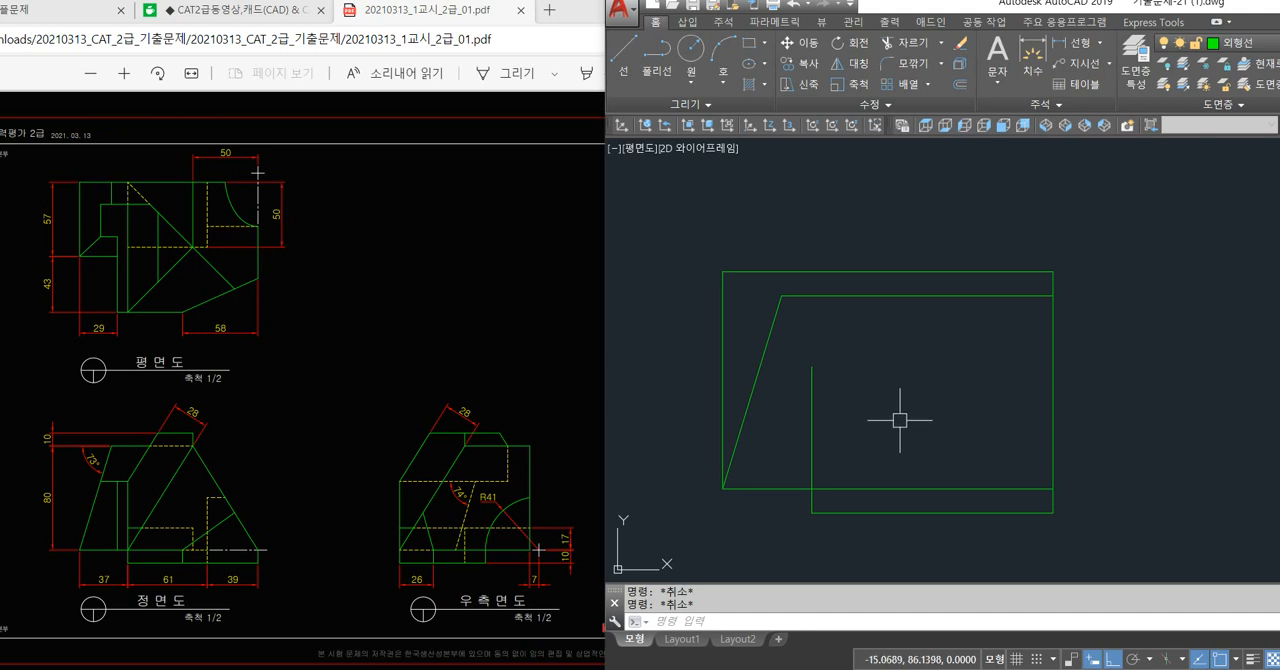
{"action": "type", "text": "o"}
{"action": "key", "text": "Return"}
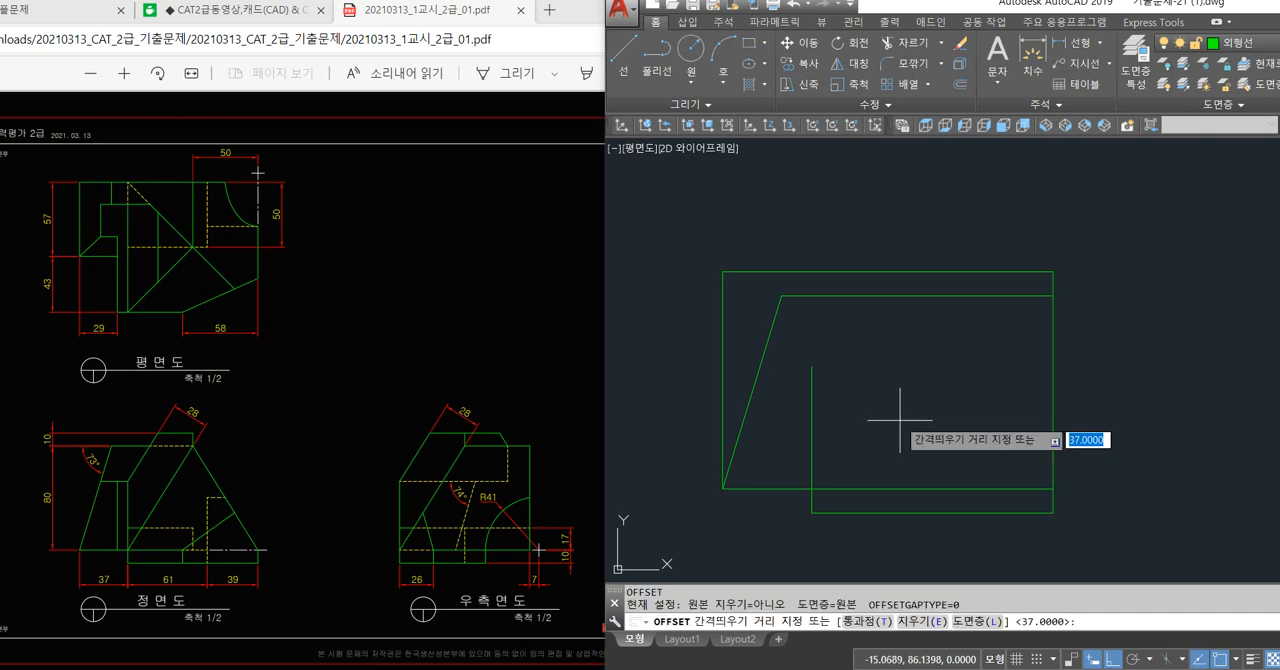
{"action": "type", "text": "61"}
{"action": "key", "text": "Return"}
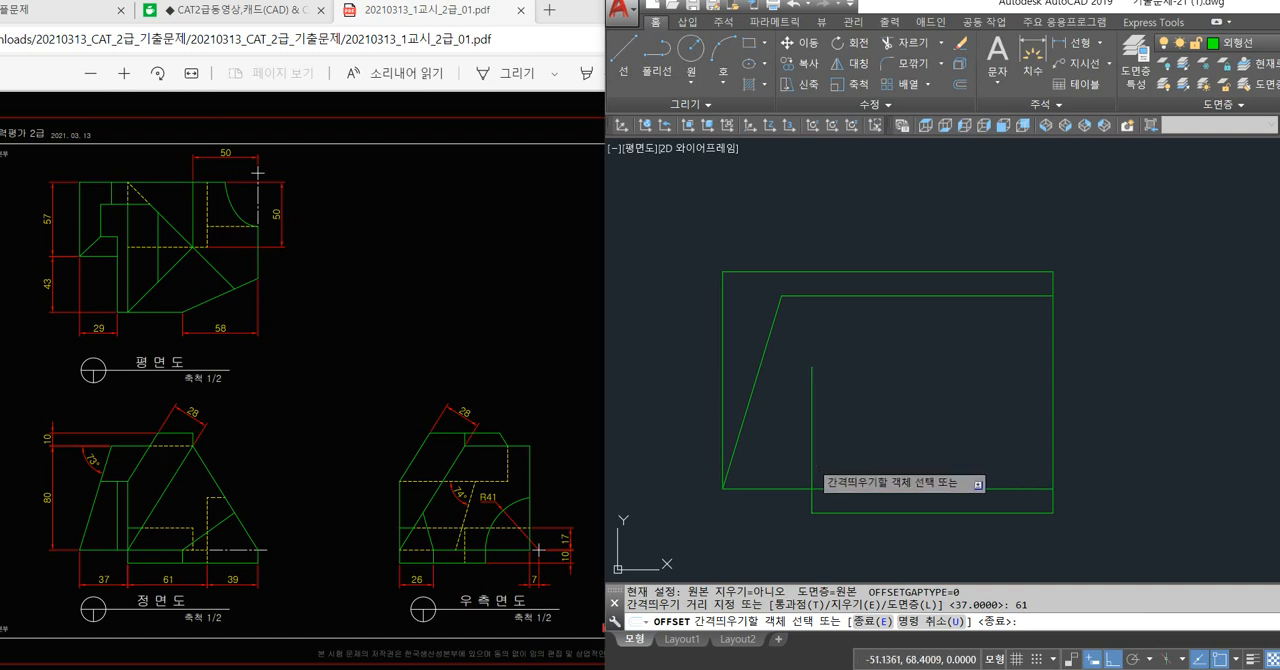
{"action": "left_click", "coordinate": [813, 478]}
{"action": "key", "text": "Return"}
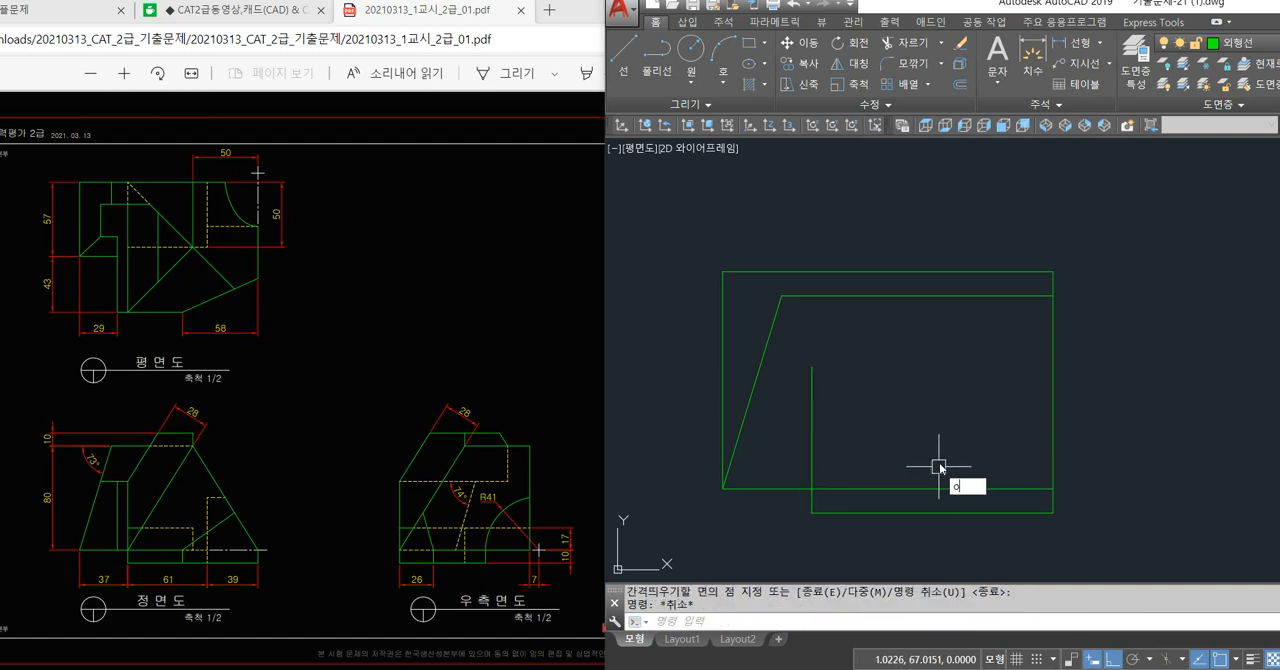
Offset the shortened vertical line of the front view 61 to the right.
{"action": "key", "text": "Return"}
{"action": "type", "text": "61"}
{"action": "key", "text": "Return"}
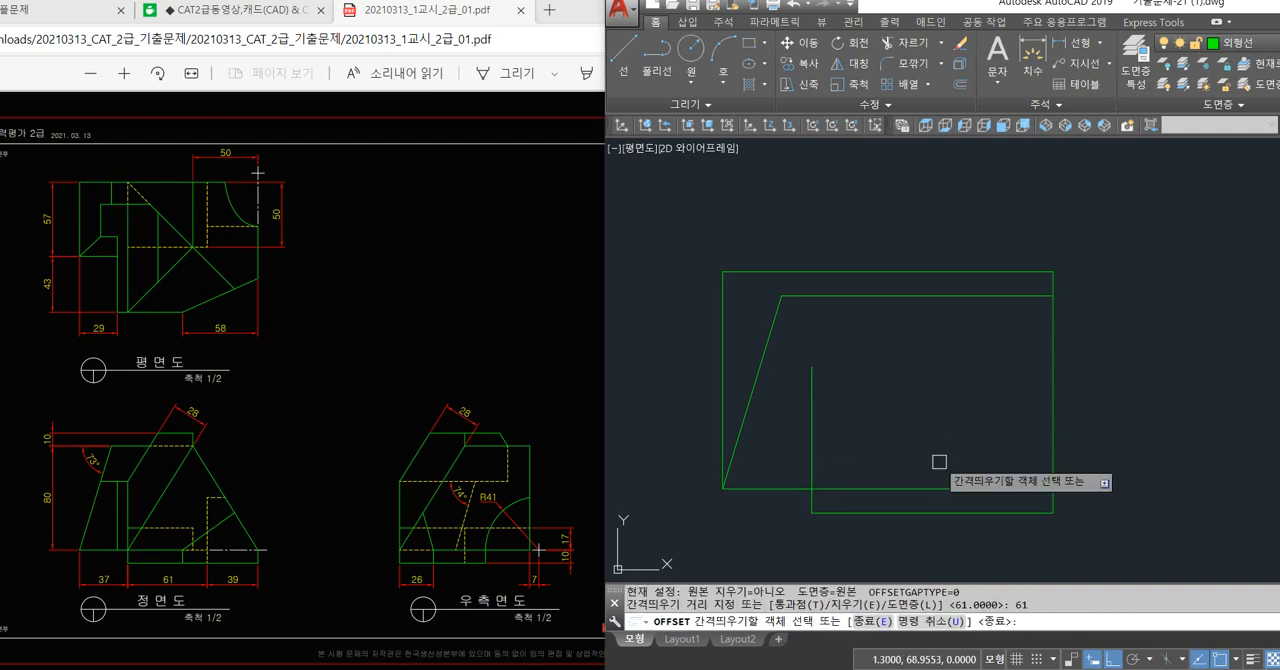
{"action": "left_click", "coordinate": [812, 450]}
{"action": "left_click", "coordinate": [918, 444]}
{"action": "key", "text": "Return"}
Move the 61-offset vertical line to the hidden-line layer 숨은선.
{"action": "left_click", "coordinate": [959, 440]}
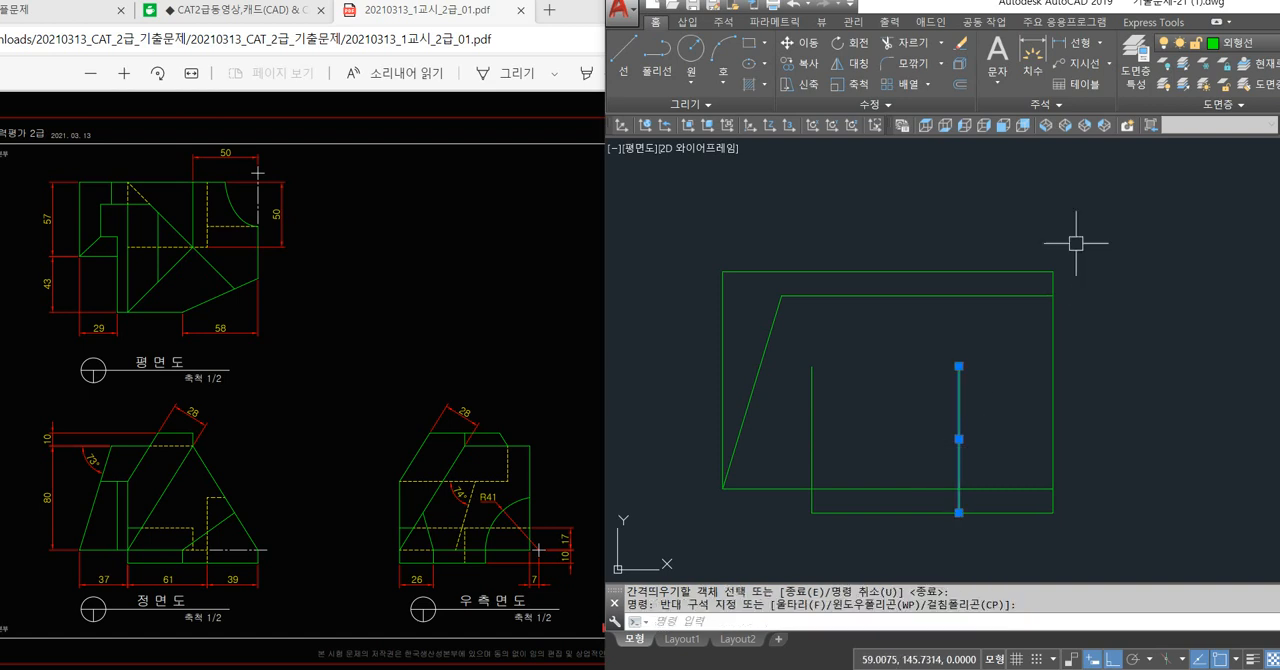
{"action": "left_click", "coordinate": [1243, 48]}
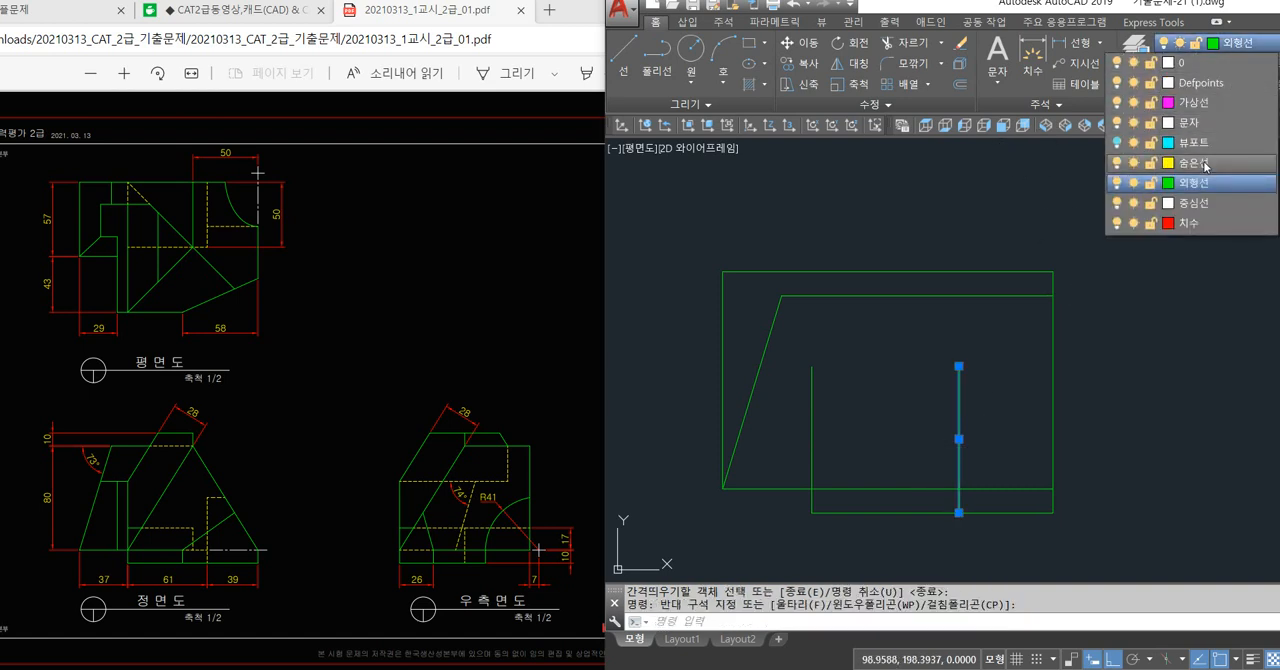
{"action": "left_click", "coordinate": [1200, 168]}
{"action": "key", "text": "Escape"}
{"action": "key", "text": "Escape"}
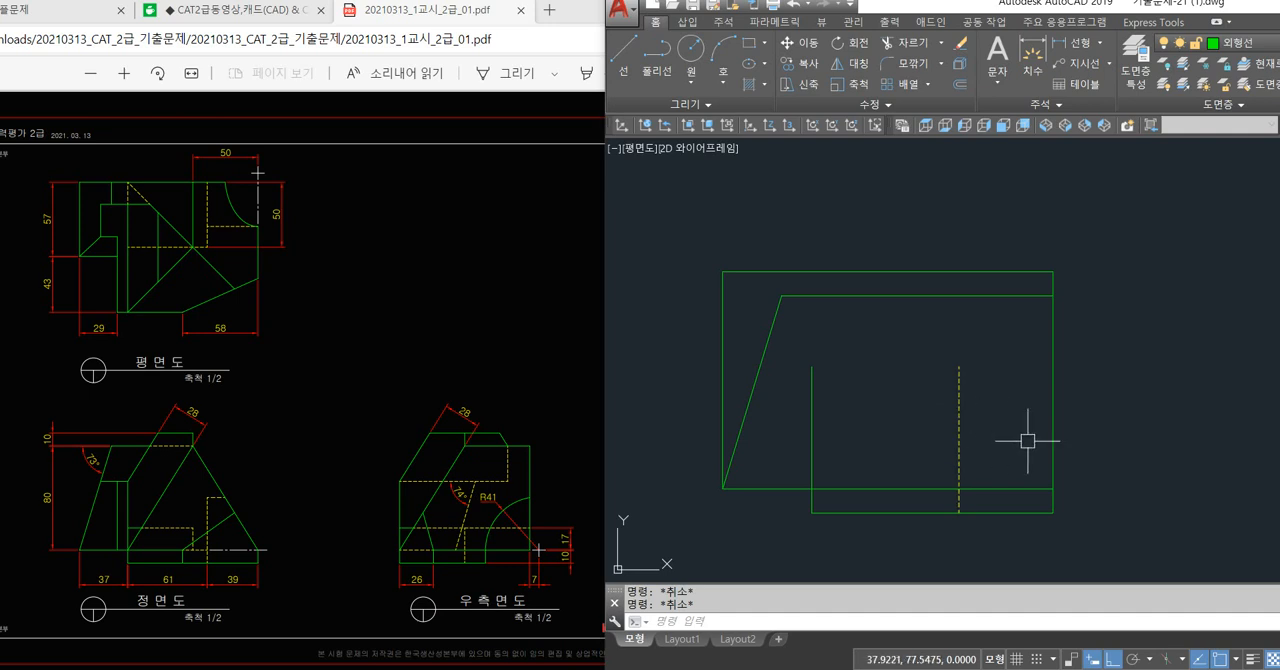
Check the horizontal distance between the hidden vertical line and the front view's right edge with a temporary linear dimension.
{"action": "key", "text": "Return"}
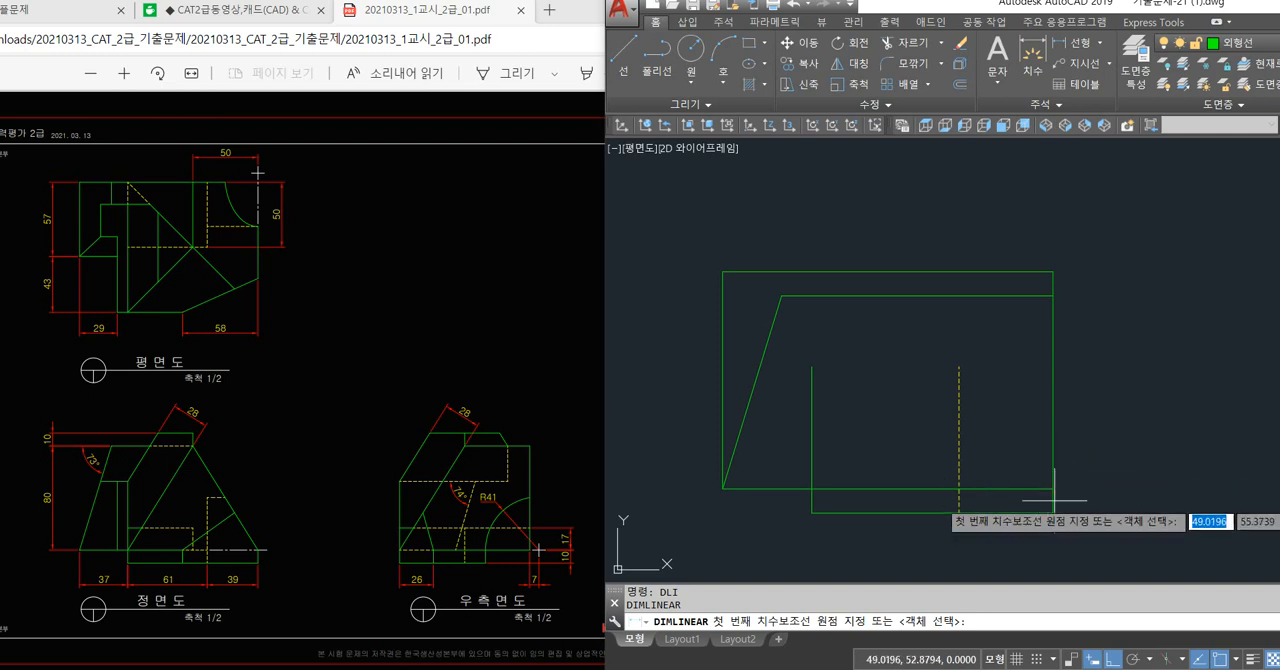
{"action": "left_click", "coordinate": [960, 513]}
{"action": "left_click", "coordinate": [972, 514]}
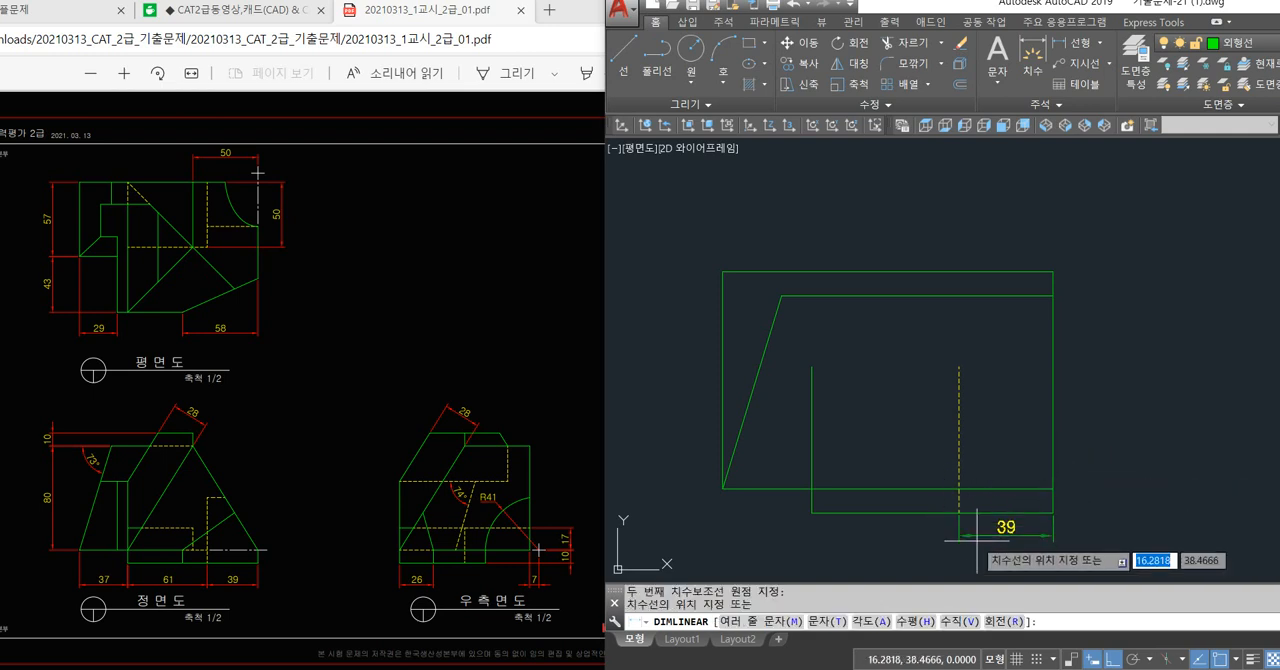
{"action": "key", "text": "Escape"}
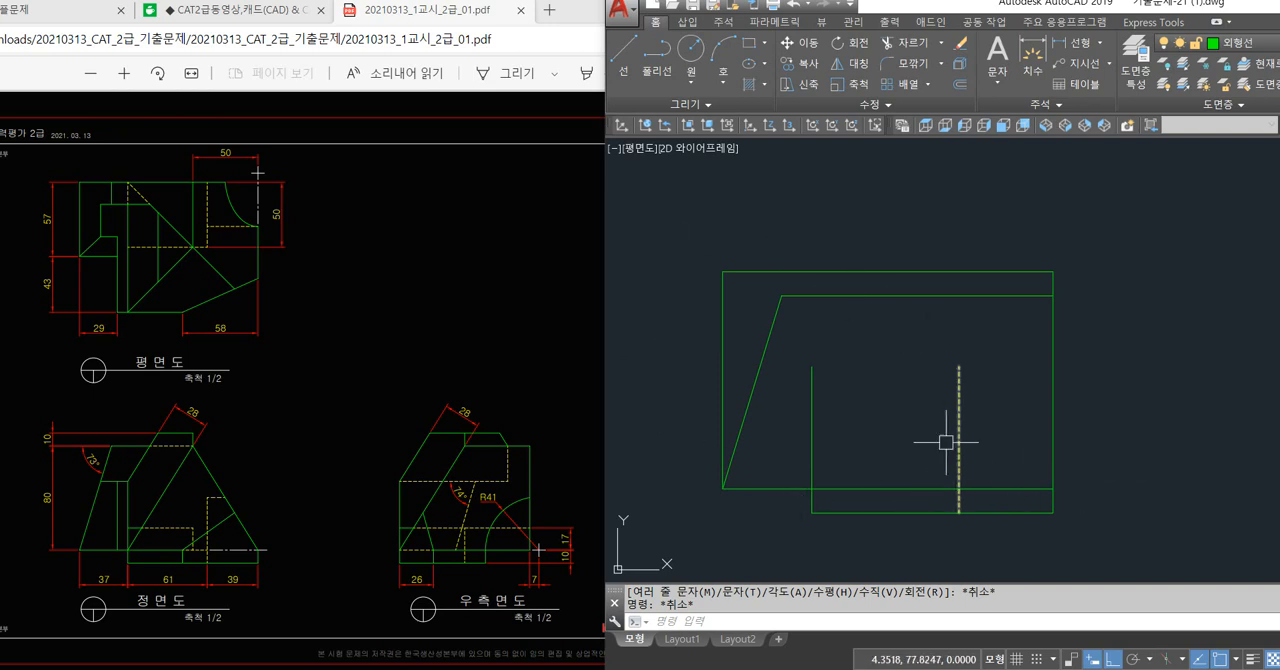
Delete the front view's left vertical edge and shorten its top line at both ends.
{"action": "left_click", "coordinate": [722, 377]}
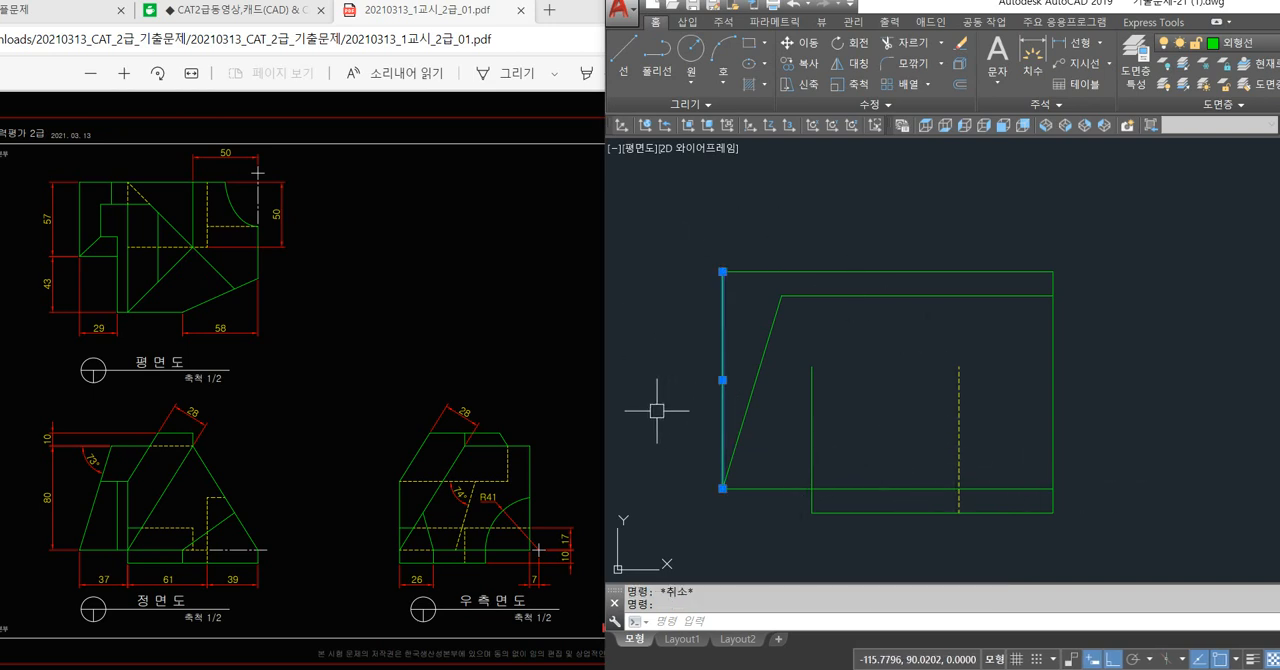
{"action": "key", "text": "Delete"}
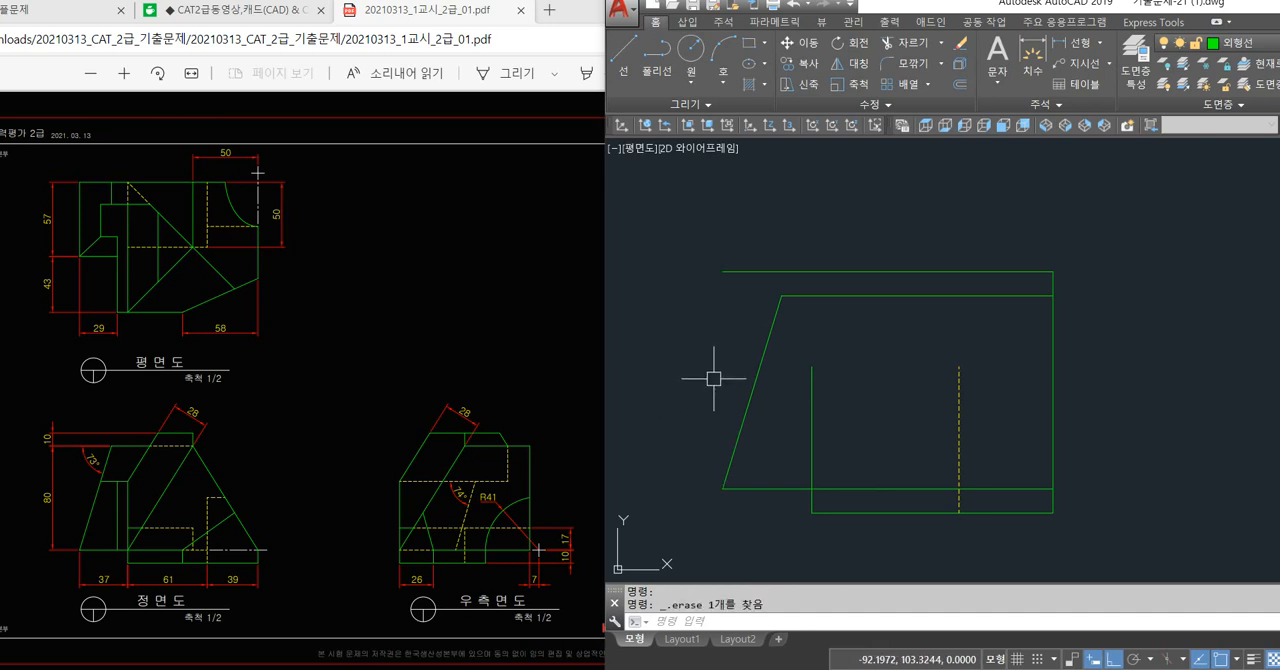
{"action": "left_click", "coordinate": [805, 271]}
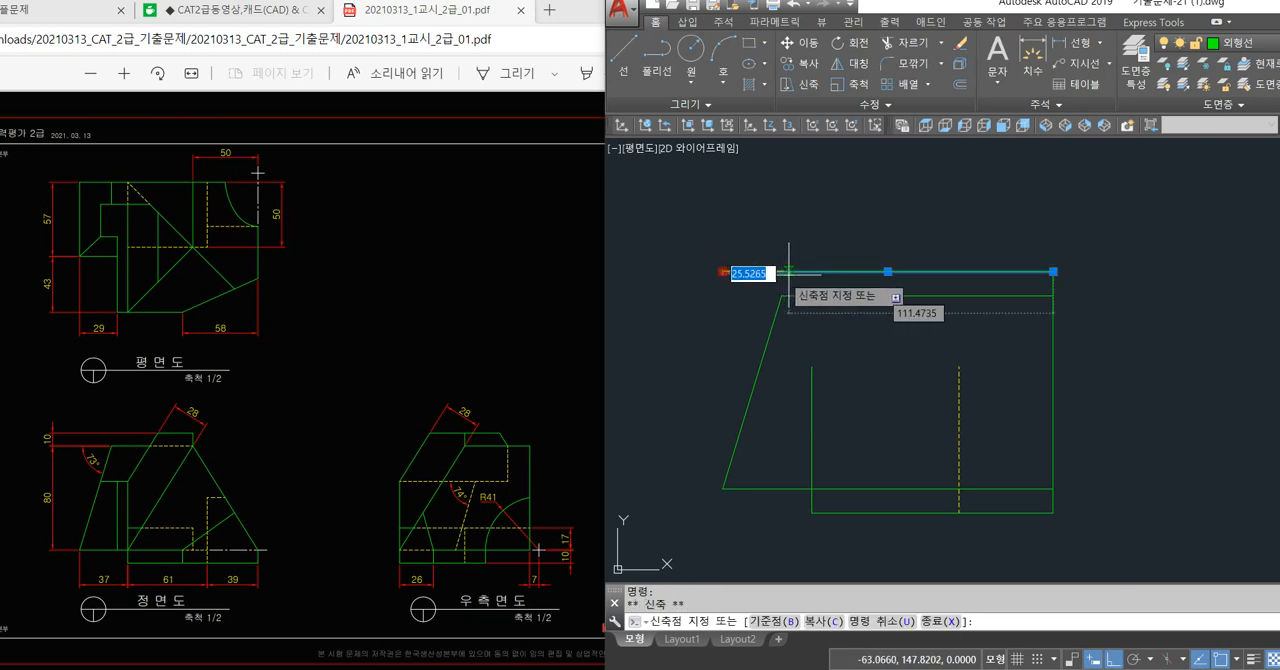
{"action": "left_click", "coordinate": [722, 271]}
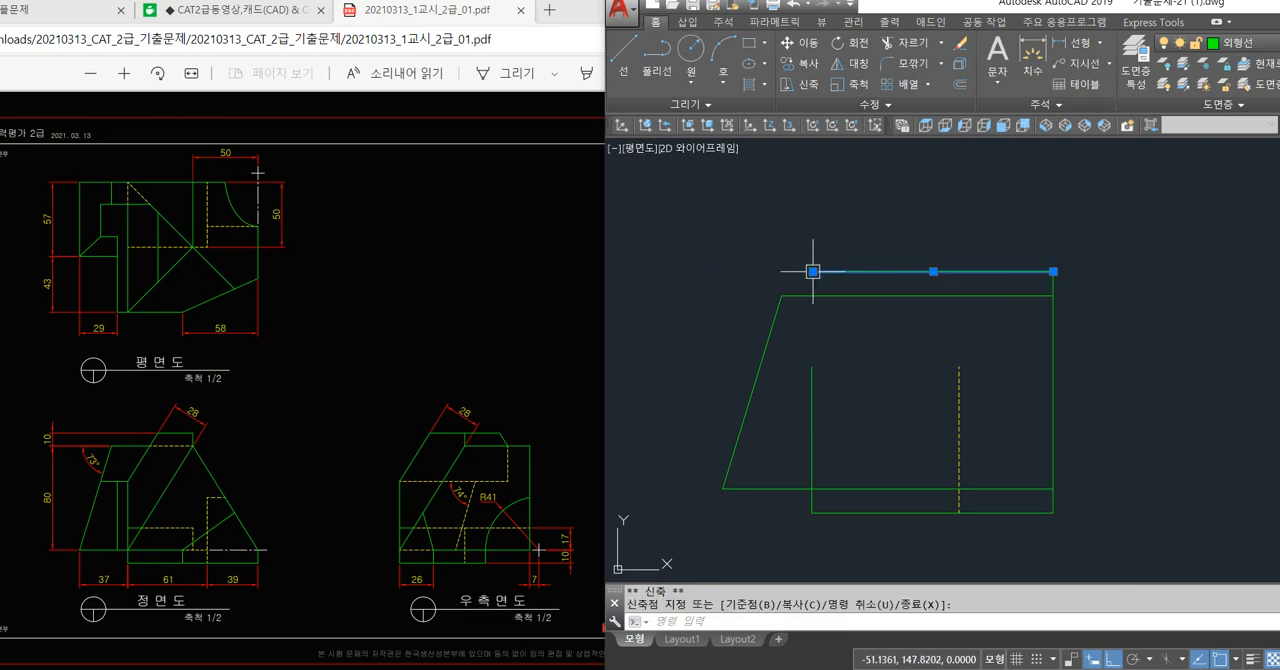
{"action": "left_click", "coordinate": [1053, 271]}
{"action": "left_click", "coordinate": [984, 271]}
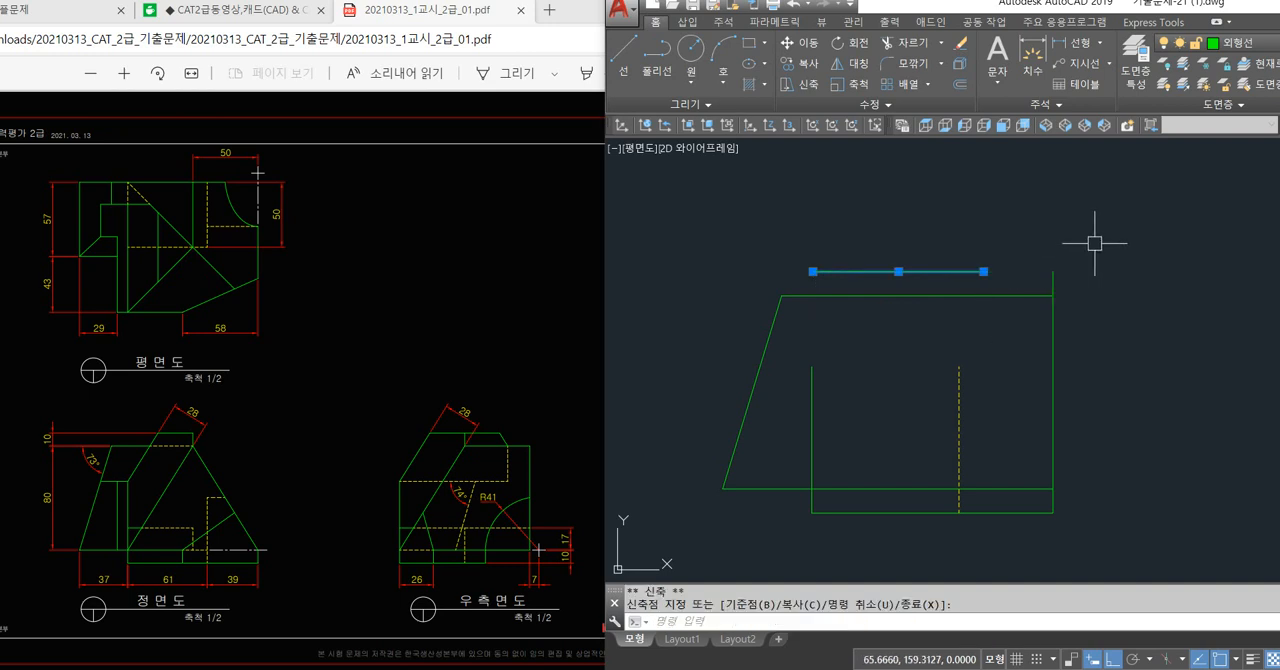
{"action": "key", "text": "Escape"}
{"action": "left_click", "coordinate": [980, 271]}
{"action": "key", "text": "Escape"}
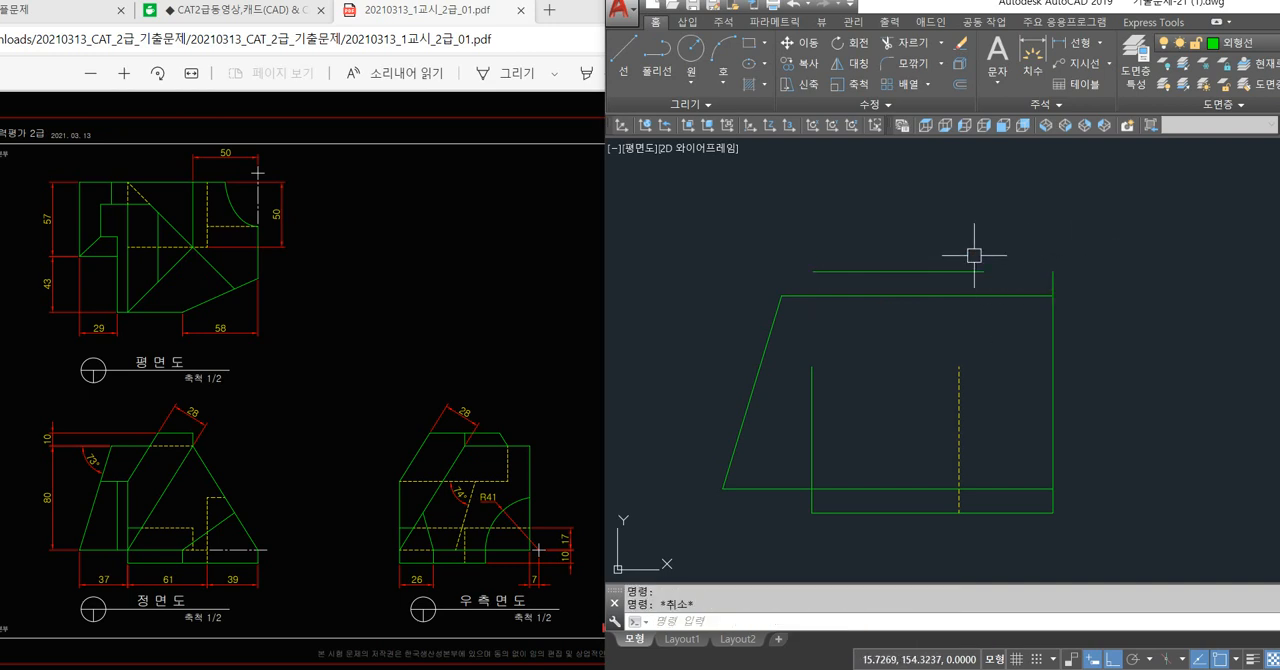
Turn off the Nearest (근처점) object snap in the drafting settings.
{"action": "type", "text": "ㅇ"}
{"action": "key", "text": "space"}
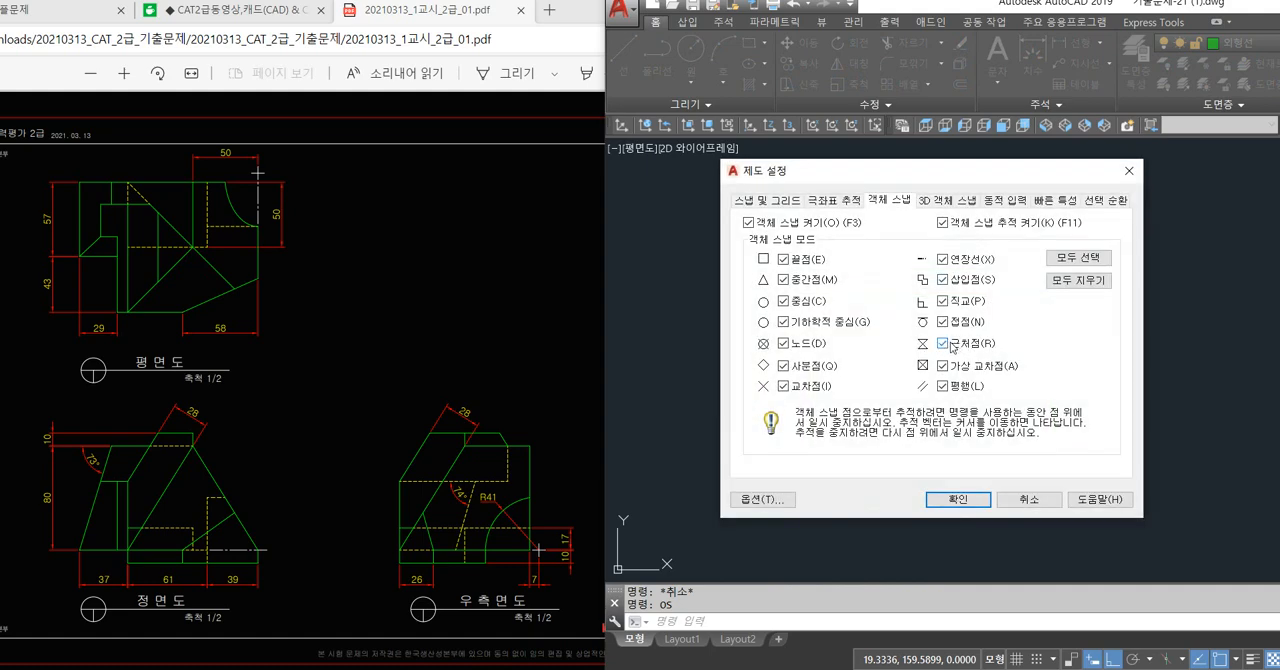
{"action": "left_click", "coordinate": [958, 505]}
Stretch the shortened top line's left end slightly outward so the line is about 74 long.
{"action": "left_click", "coordinate": [920, 271]}
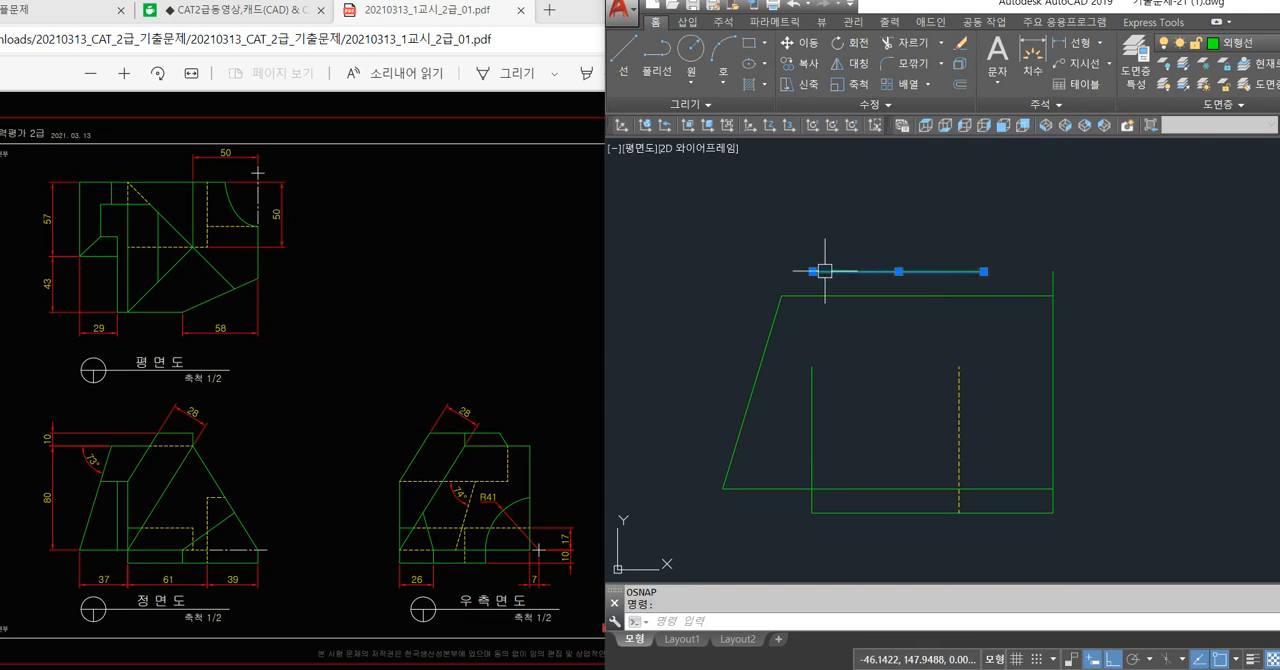
{"action": "left_click", "coordinate": [813, 271]}
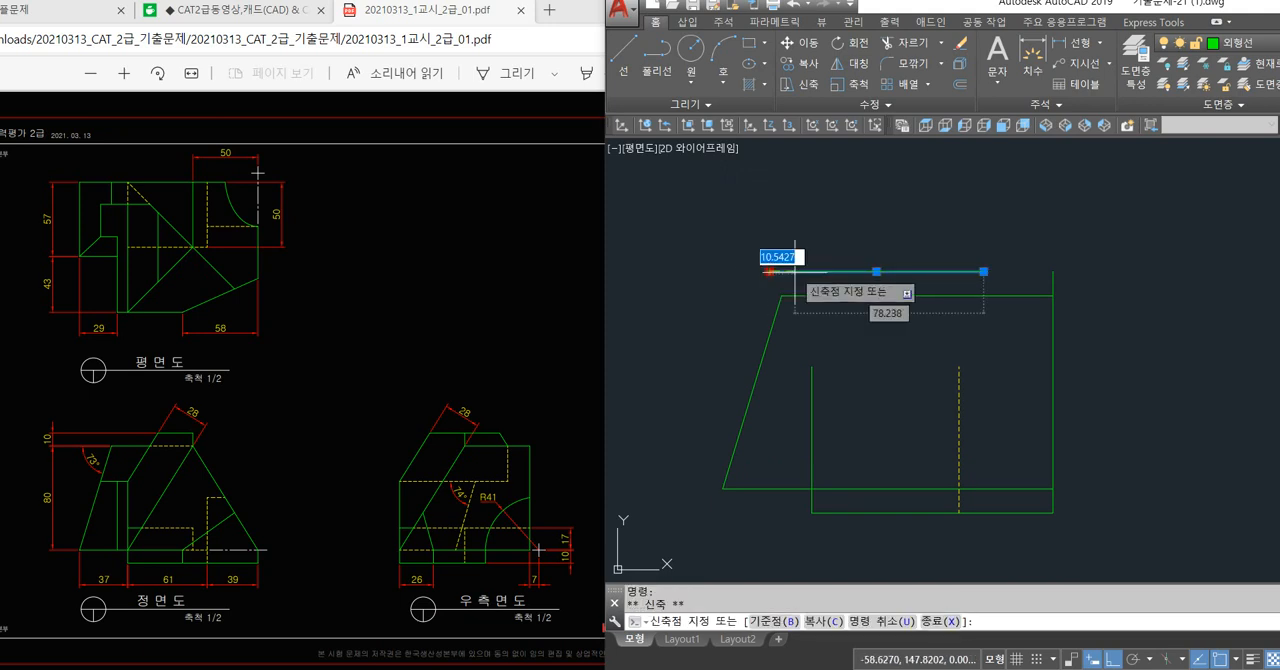
{"action": "left_click", "coordinate": [805, 271]}
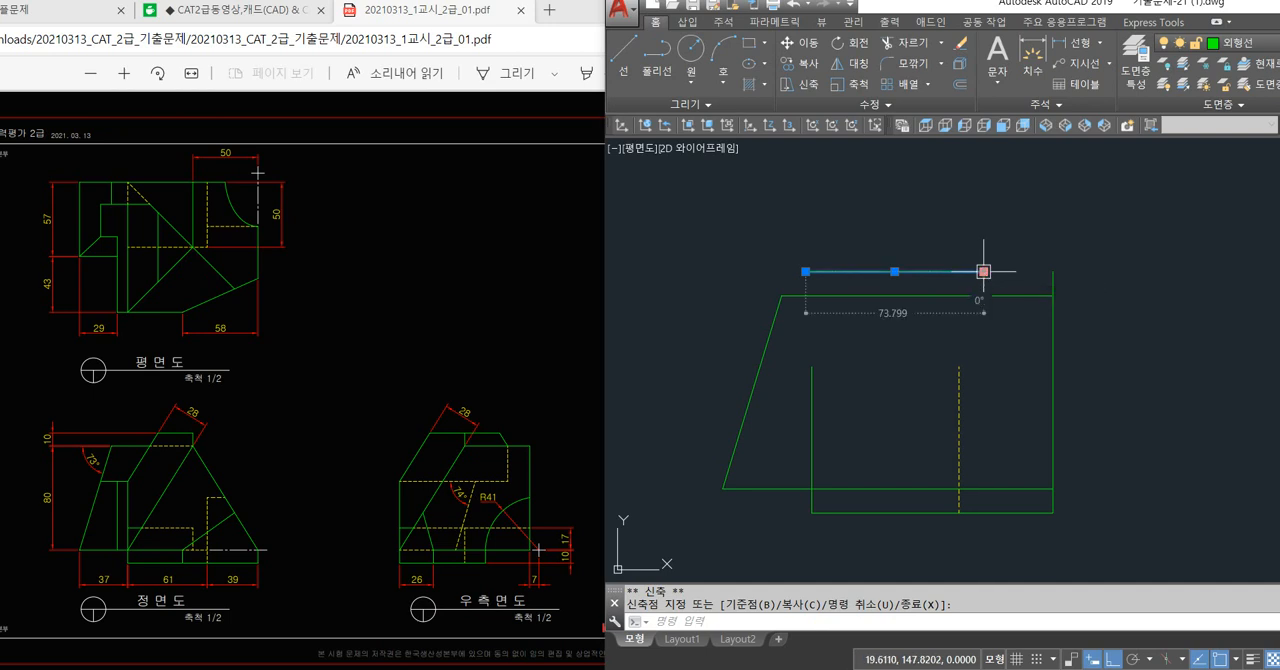
Turn the Nearest (근처점) object snap back on in the drafting settings.
{"action": "key", "text": "Escape"}
{"action": "key", "text": "Escape"}
{"action": "key", "text": "Escape"}
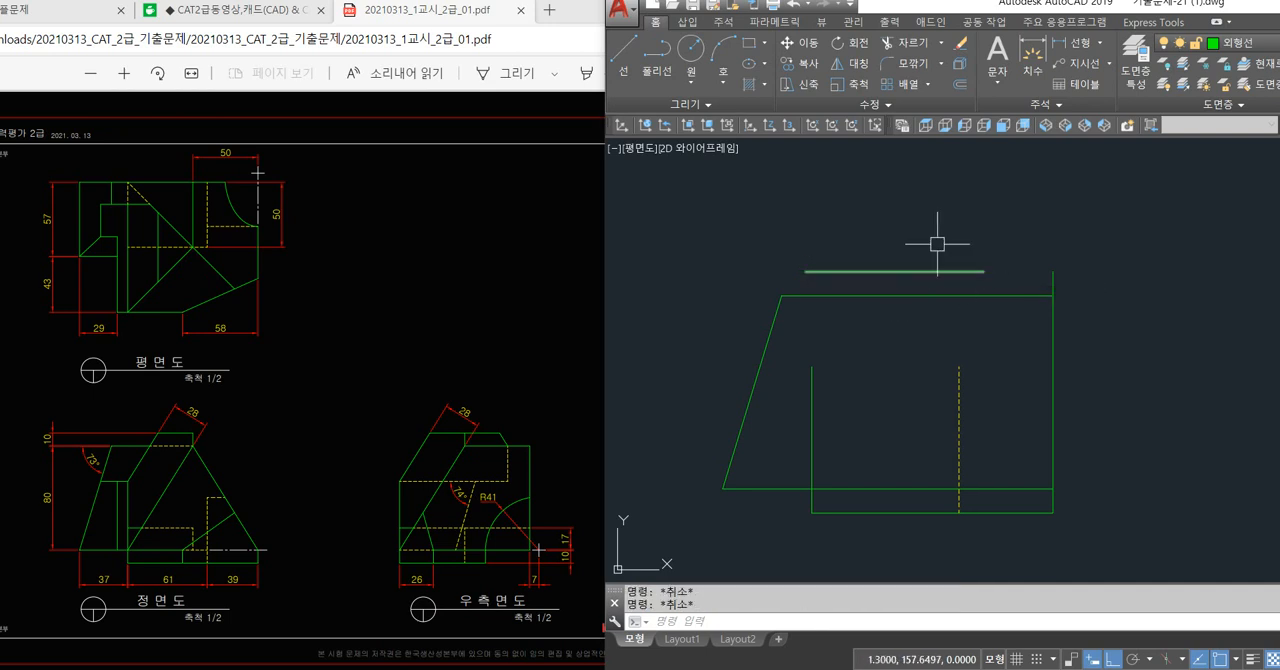
{"action": "type", "text": "o"}
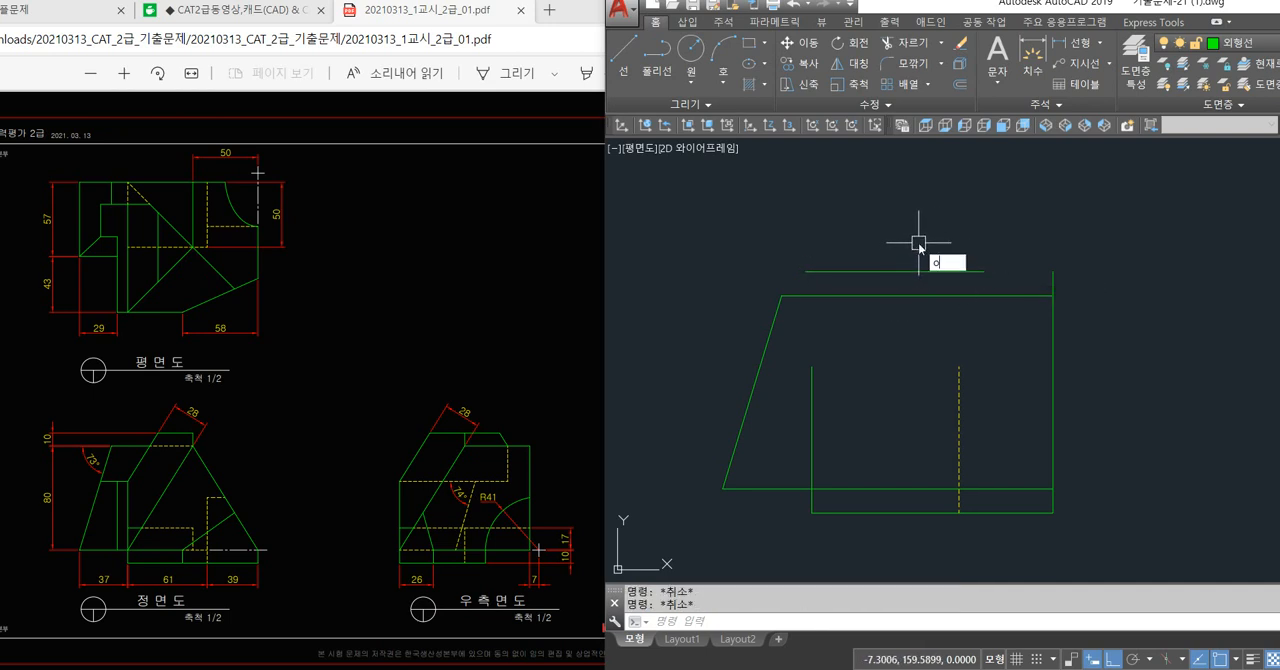
{"action": "type", "text": "s"}
{"action": "key", "text": "Return"}
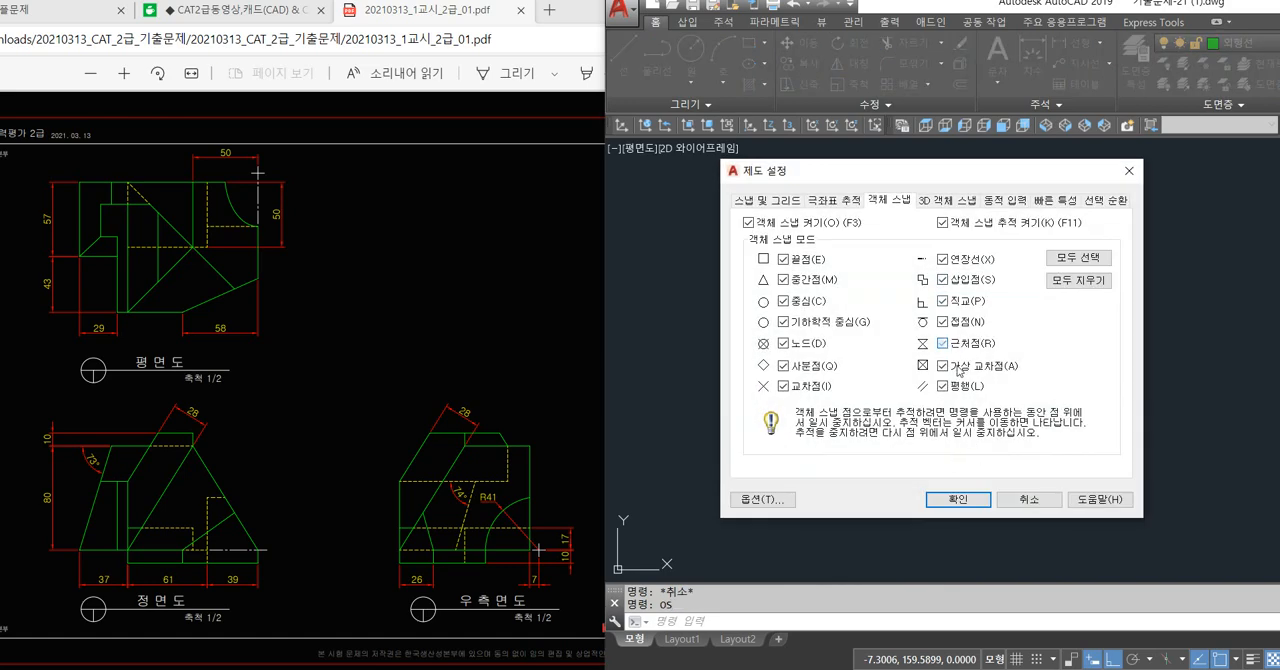
{"action": "left_click", "coordinate": [958, 499]}
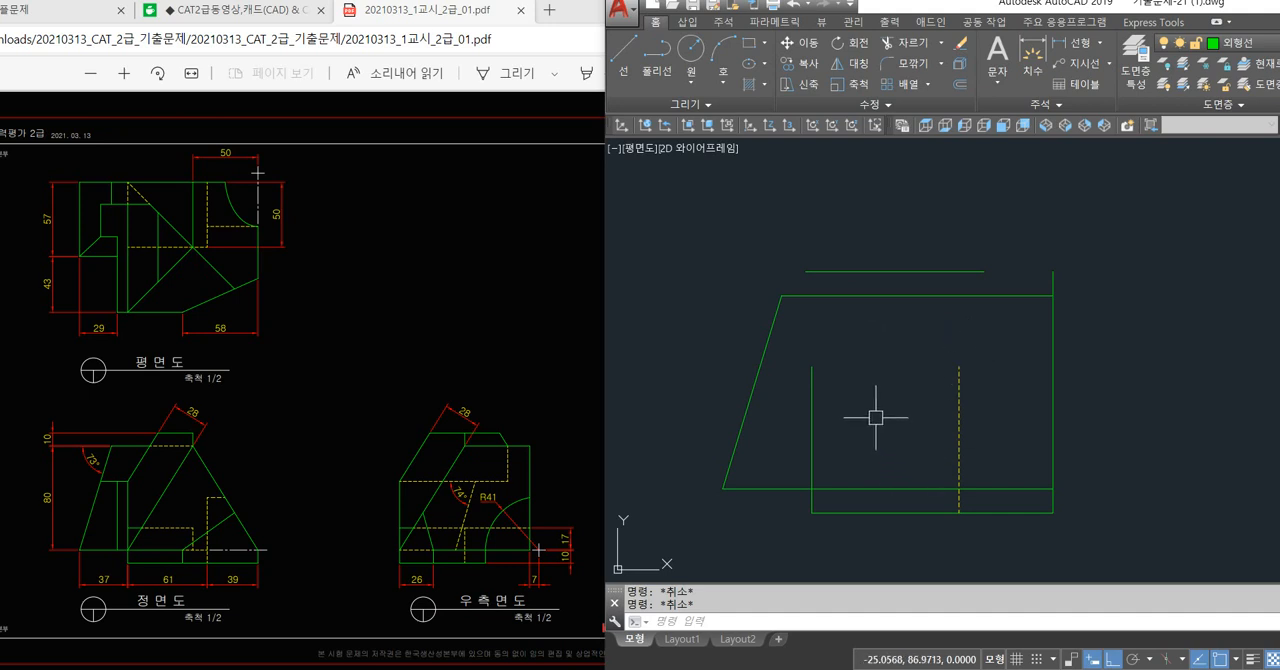
Offset the top edge of the plan view's rectangle downward by 57.
{"action": "scroll", "coordinate": [1026, 358], "scroll_direction": "down", "scroll_amount": 2}
{"action": "middle_click_drag", "start_coordinate": [962, 241], "coordinate": [907, 338]}
{"action": "middle_click_drag", "start_coordinate": [860, 210], "coordinate": [885, 354]}
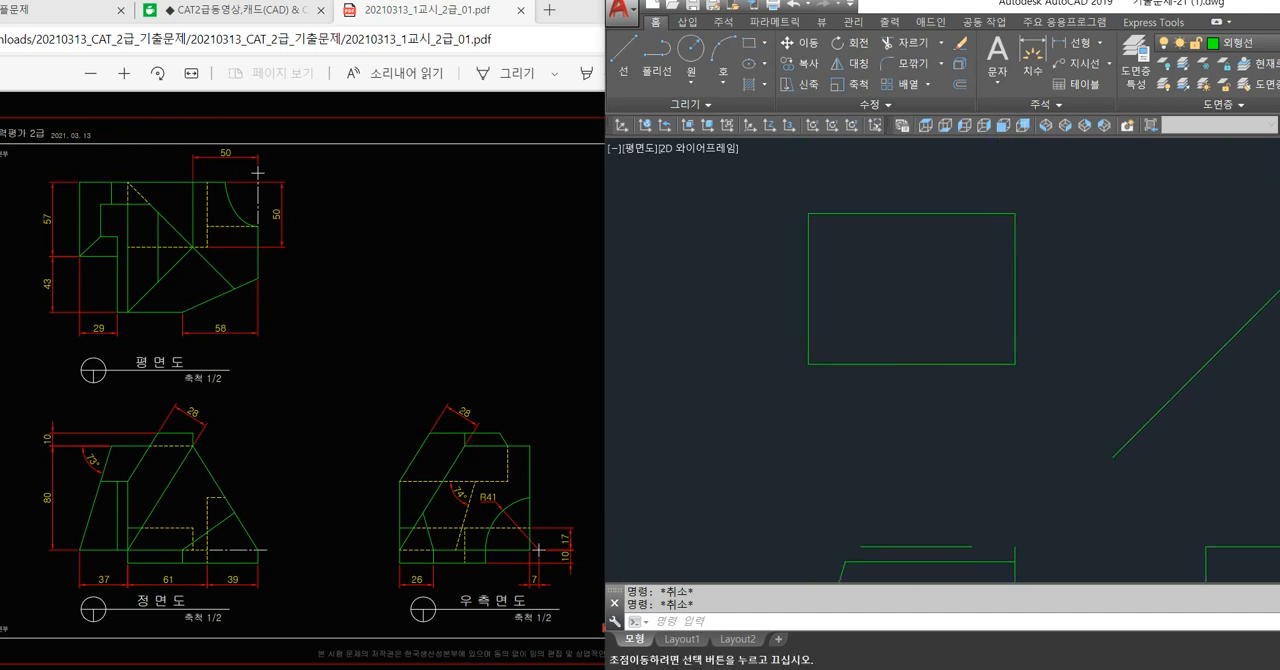
{"action": "scroll", "coordinate": [846, 280], "scroll_direction": "up", "scroll_amount": 2}
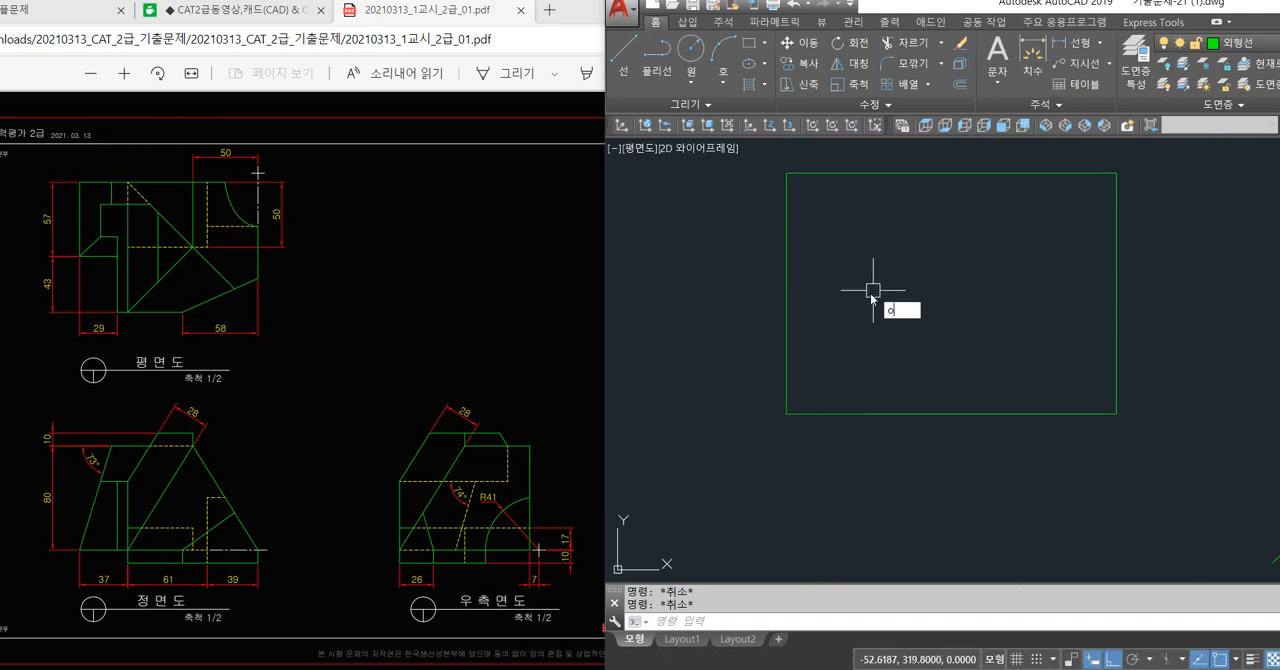
{"action": "key", "text": "Return"}
{"action": "key", "text": "Return"}
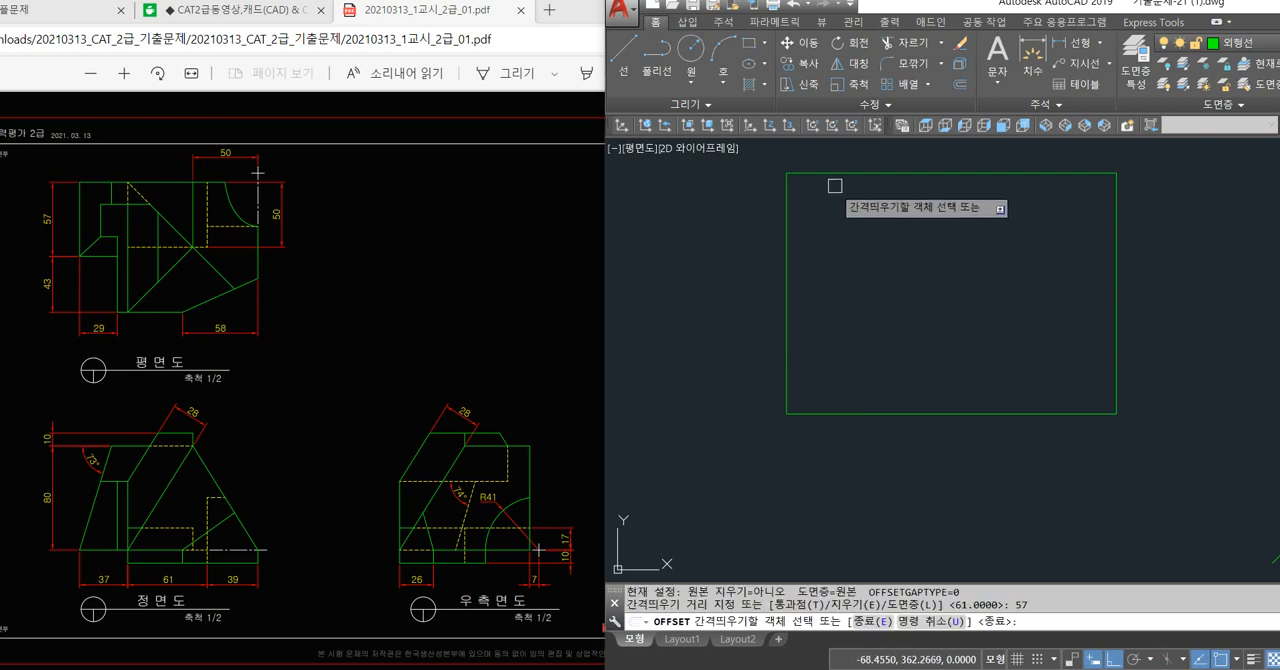
{"action": "left_click", "coordinate": [836, 175]}
{"action": "left_click", "coordinate": [841, 258]}
Offset the left edge of the plan view's rectangle inward by 29.
{"action": "key", "text": "Return"}
{"action": "key", "text": "Return"}
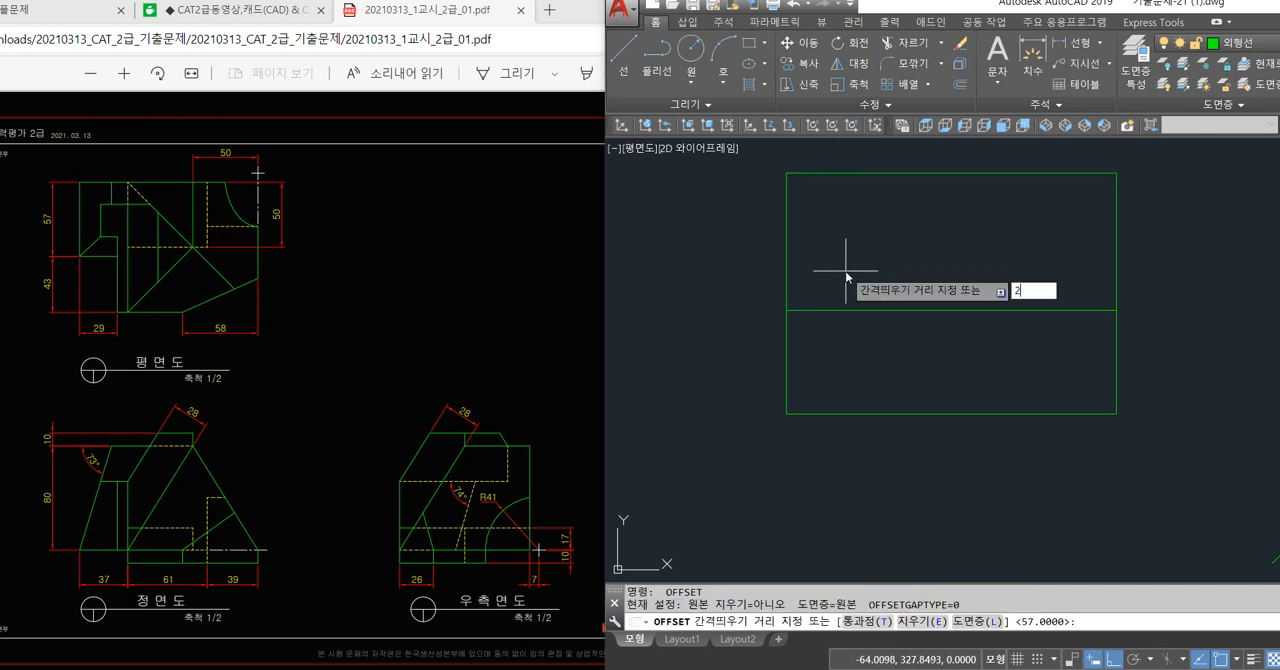
{"action": "type", "text": "29"}
{"action": "key", "text": "Return"}
{"action": "left_click", "coordinate": [787, 349]}
{"action": "left_click", "coordinate": [851, 352]}
Trim away the rectangle's lower-left corner and the rest of the horizontal offset line to form the plan view's stepped outline.
{"action": "key", "text": "Return"}
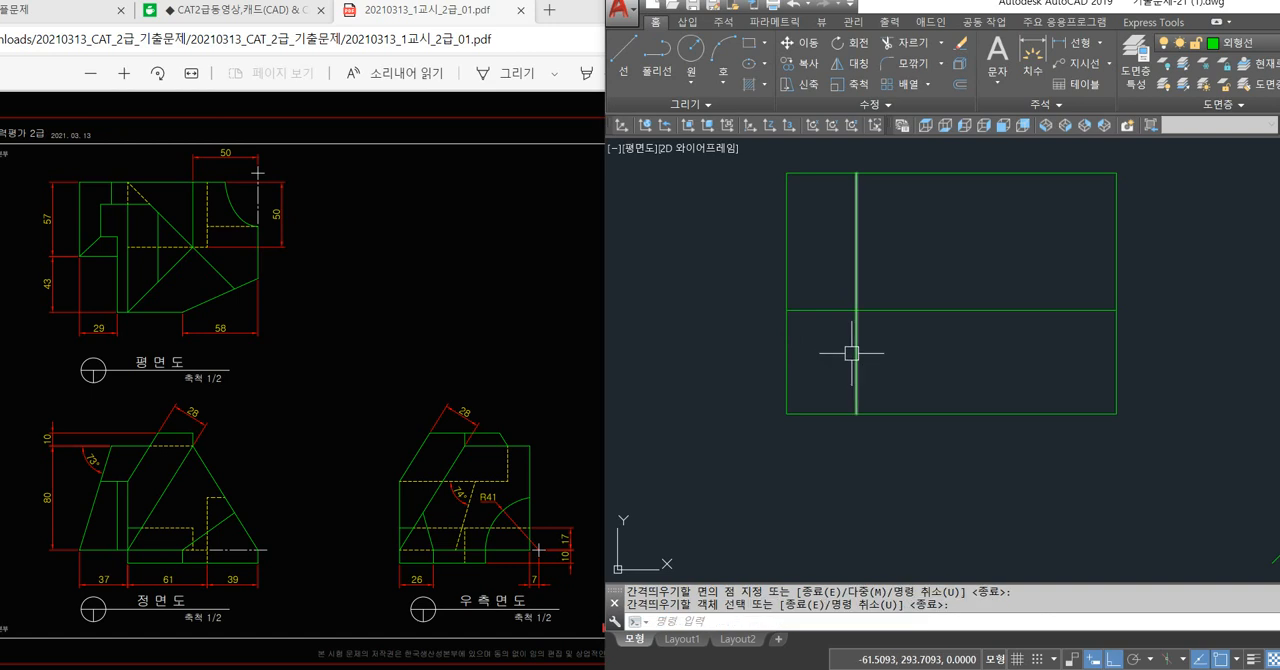
{"action": "type", "text": "tr"}
{"action": "key", "text": "Return"}
{"action": "key", "text": "Return"}
{"action": "left_click", "coordinate": [810, 448]}
{"action": "left_click", "coordinate": [776, 409]}
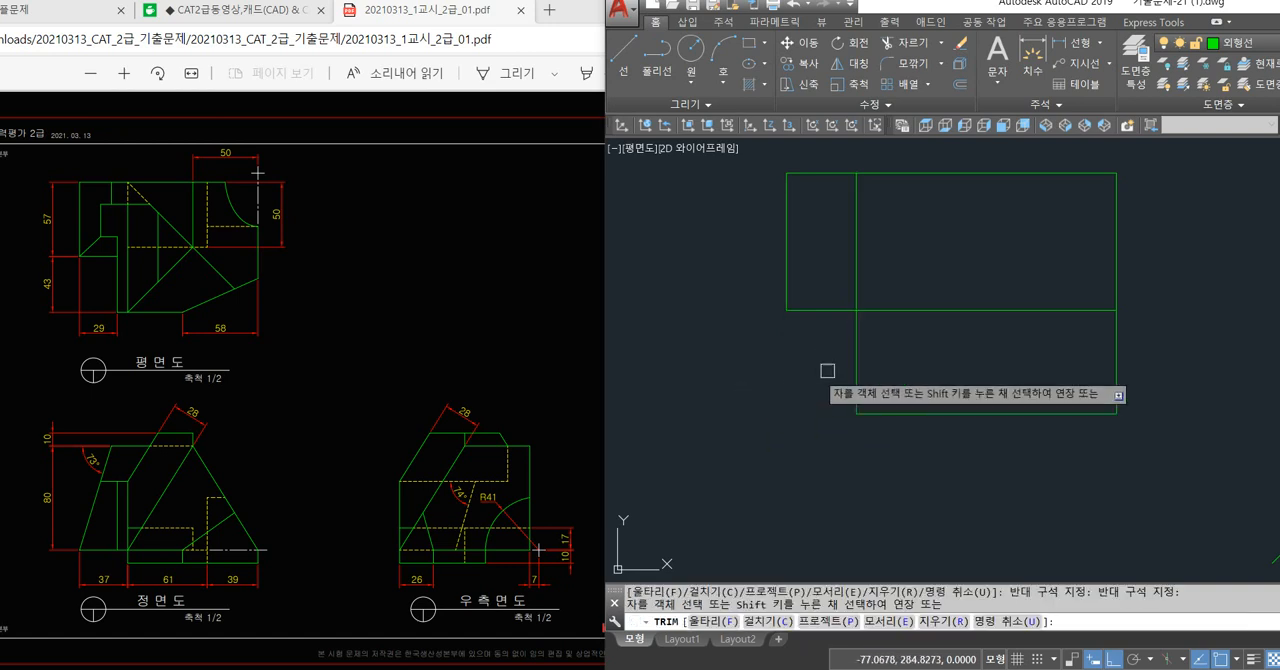
{"action": "left_click", "coordinate": [886, 310]}
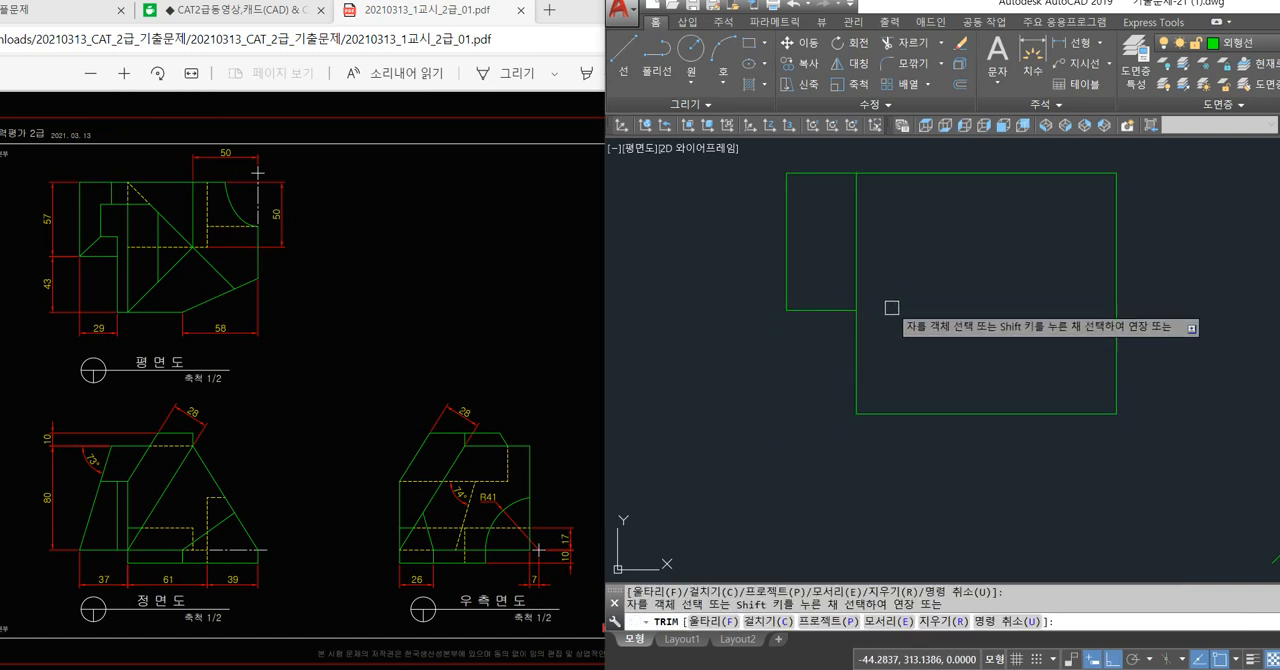
{"action": "key", "text": "Return"}
Shorten the vertical step line from its upper end so it stops just above the step's horizontal edge.
{"action": "left_click", "coordinate": [856, 245]}
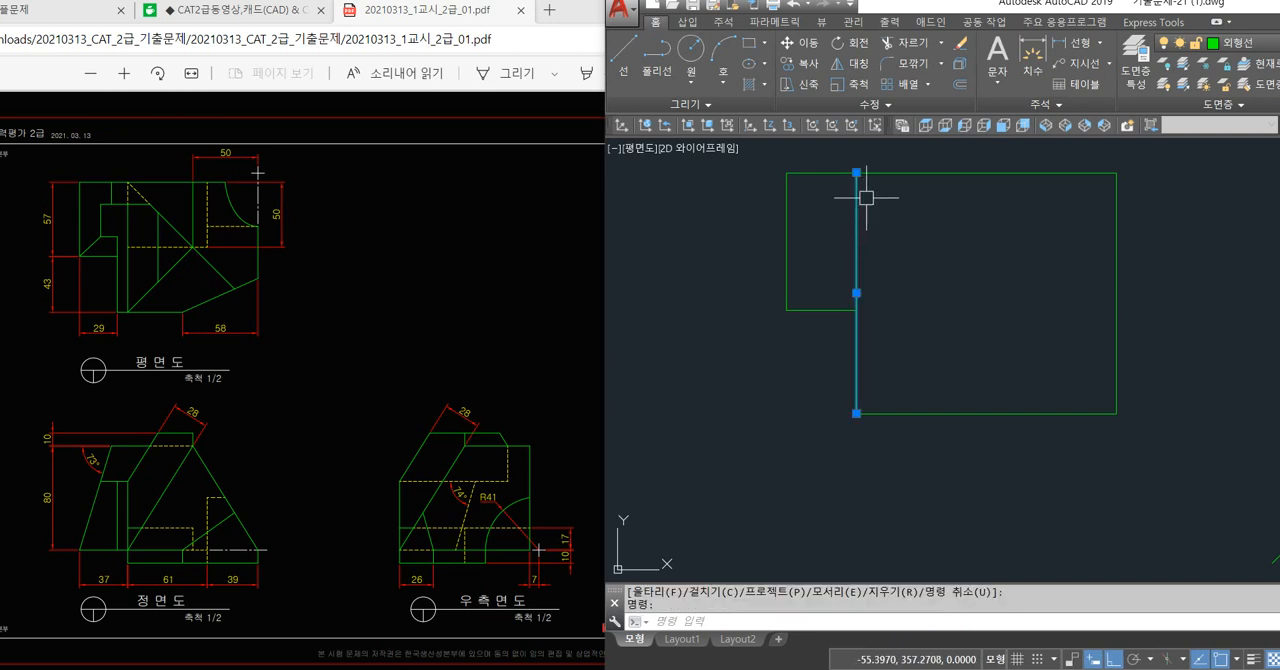
{"action": "left_click", "coordinate": [856, 172]}
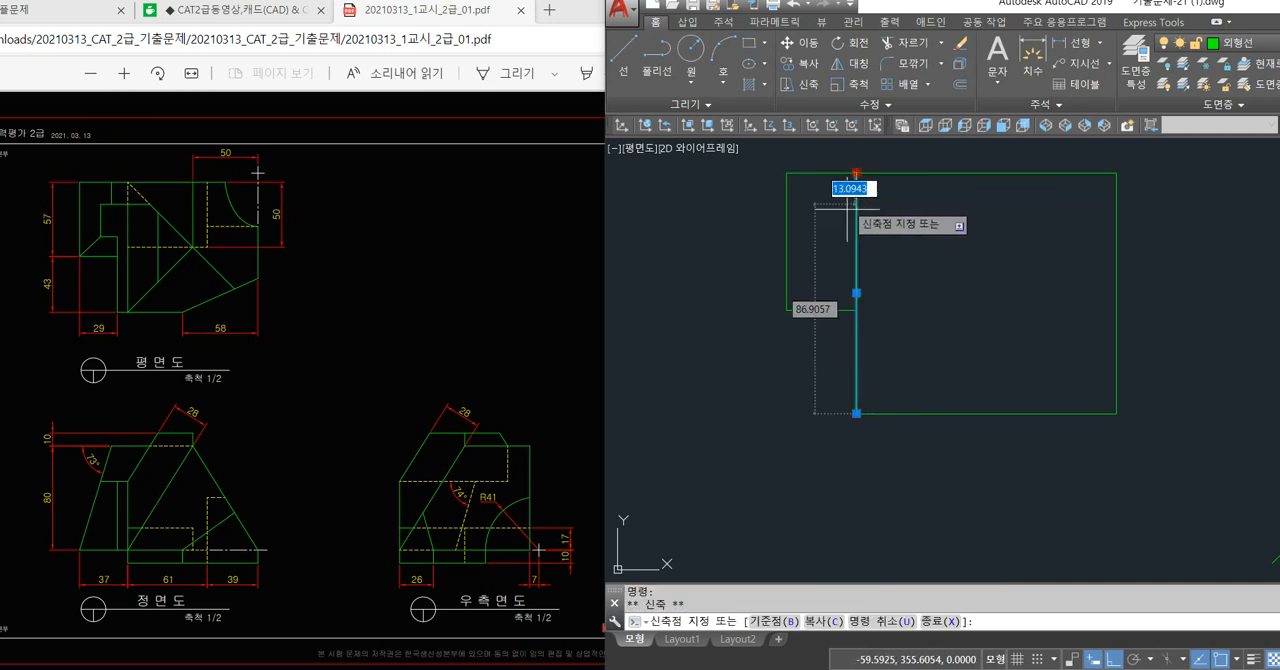
{"action": "left_click", "coordinate": [852, 268]}
{"action": "key", "text": "Escape"}
{"action": "key", "text": "Escape"}
{"action": "middle_click_drag", "start_coordinate": [941, 356], "coordinate": [890, 358]}
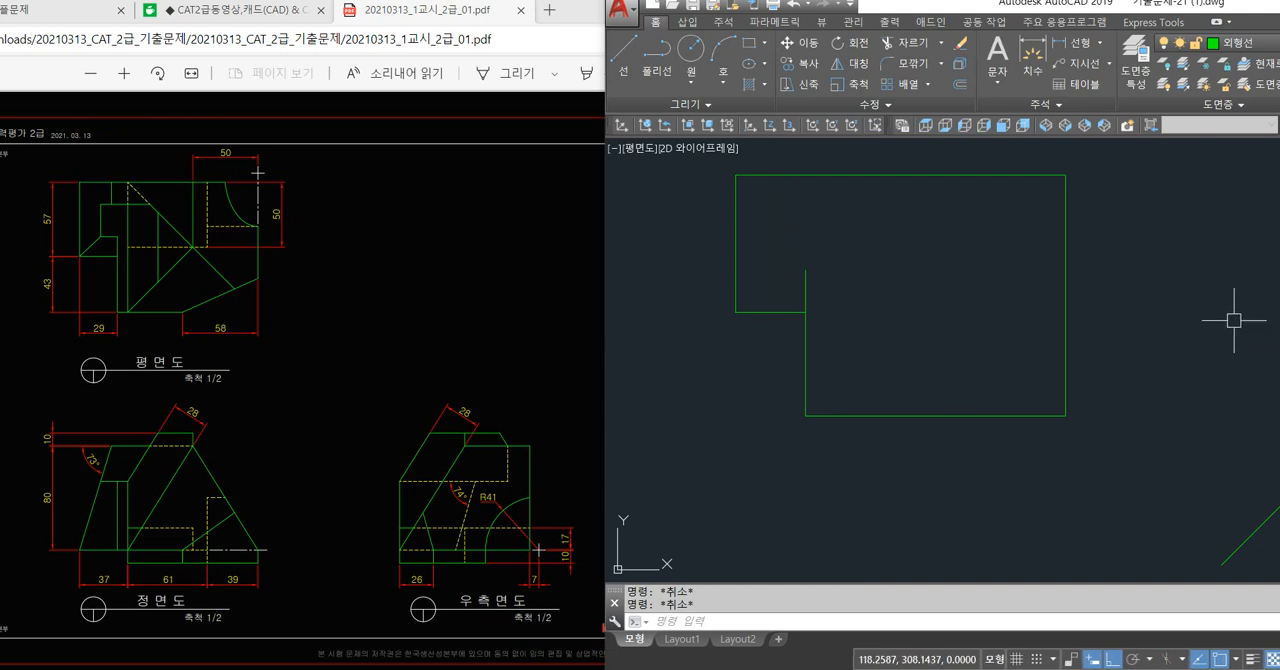
Offset the plan view's right edge inward by 58.
{"action": "type", "text": "o"}
{"action": "key", "text": "Return"}
{"action": "type", "text": "58"}
{"action": "key", "text": "Return"}
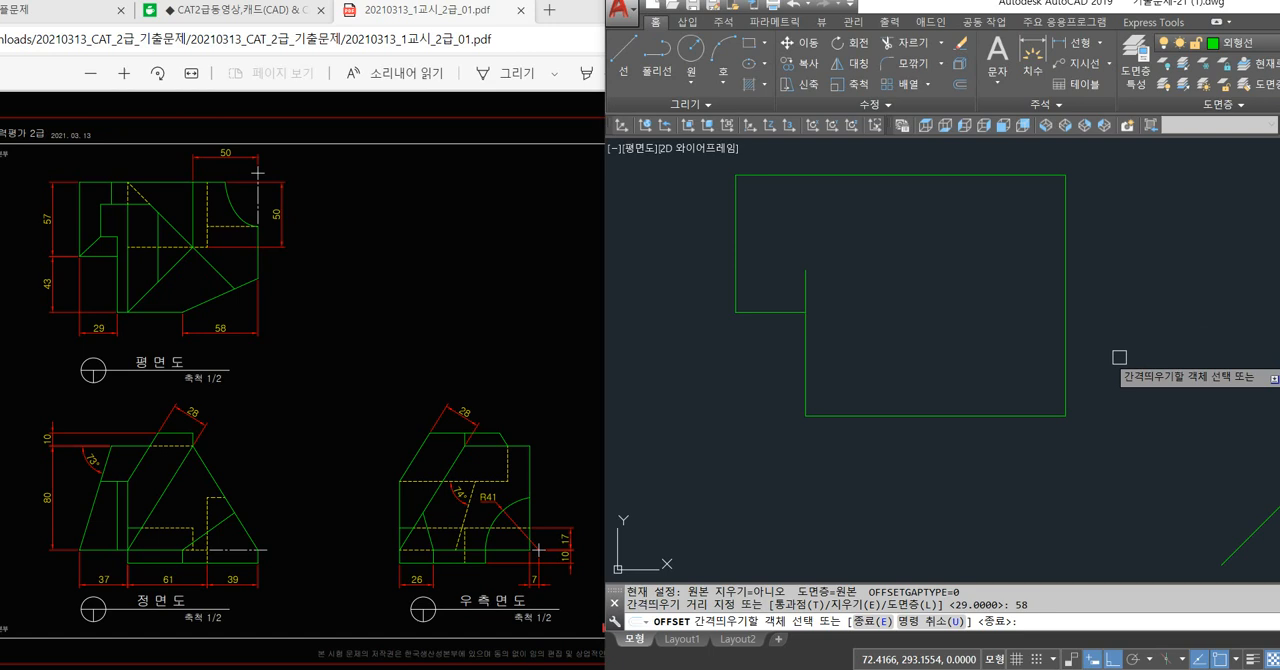
{"action": "left_click", "coordinate": [1068, 369]}
{"action": "left_click", "coordinate": [1014, 364]}
{"action": "key", "text": "Return"}
Draw a short vertical marker line below the bottom edge at the foot of the 58 offset line, and delete that offset line.
{"action": "type", "text": "l"}
{"action": "key", "text": "Return"}
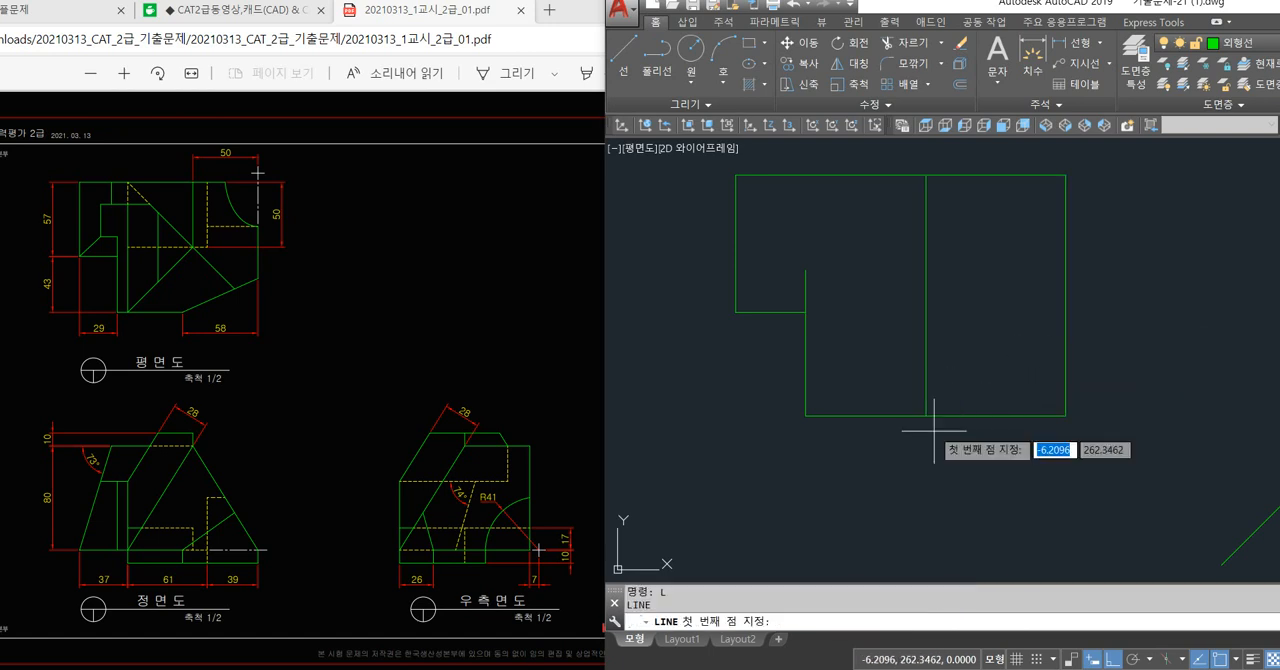
{"action": "left_click", "coordinate": [925, 415]}
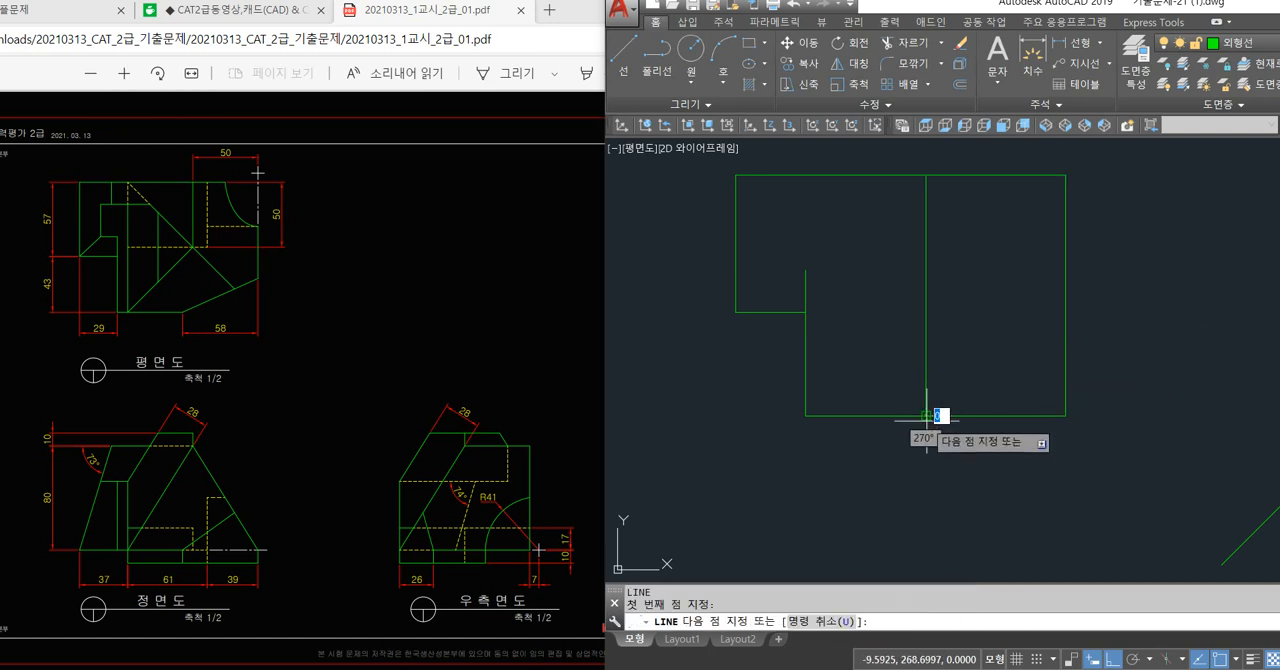
{"action": "left_click", "coordinate": [925, 441]}
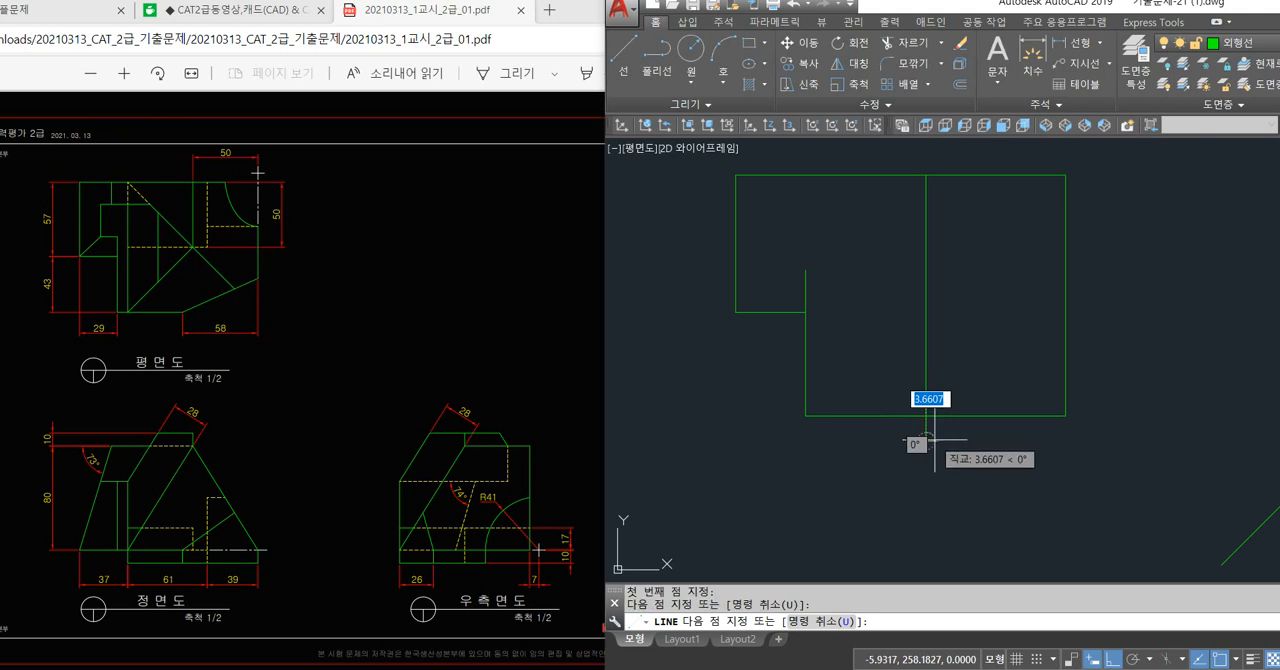
{"action": "key", "text": "Escape"}
{"action": "left_click", "coordinate": [928, 357]}
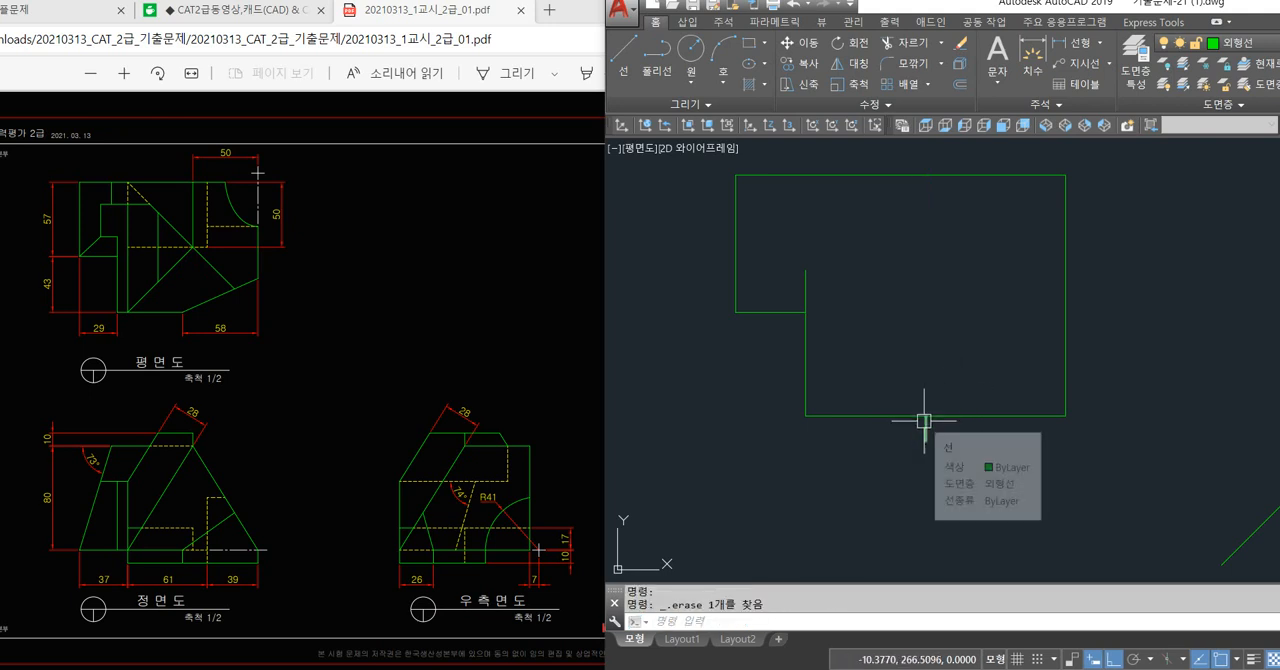
{"action": "key", "text": "Delete"}
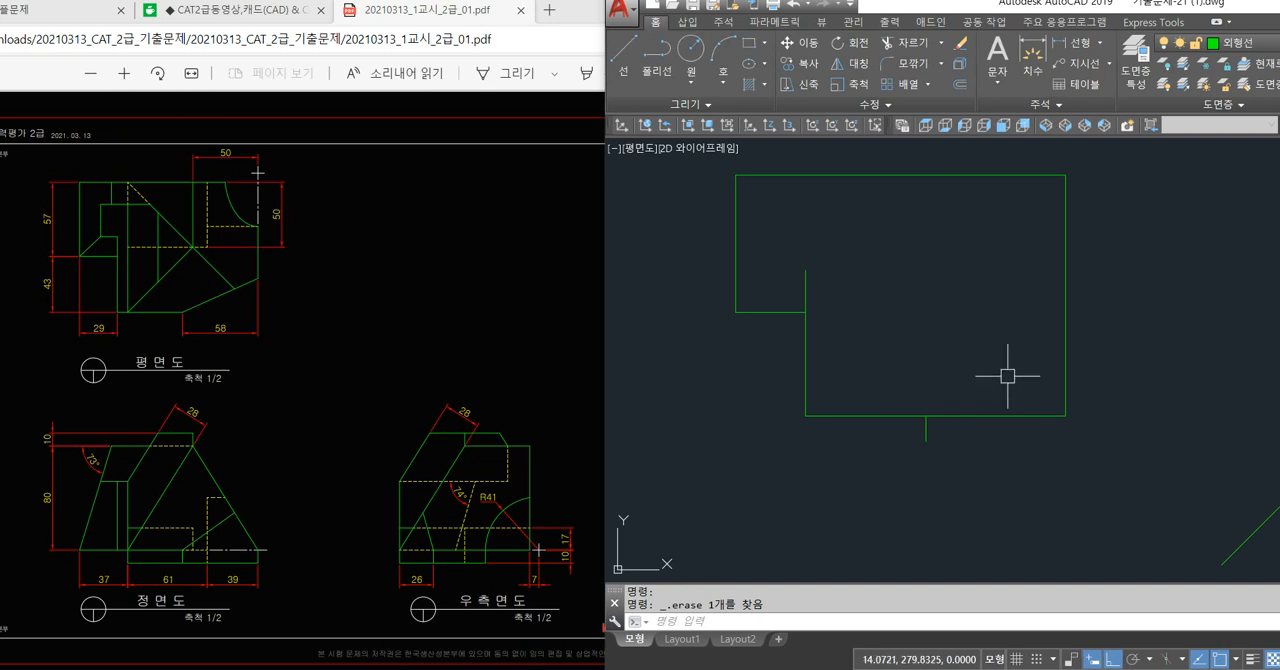
{"action": "left_click", "coordinate": [931, 437]}
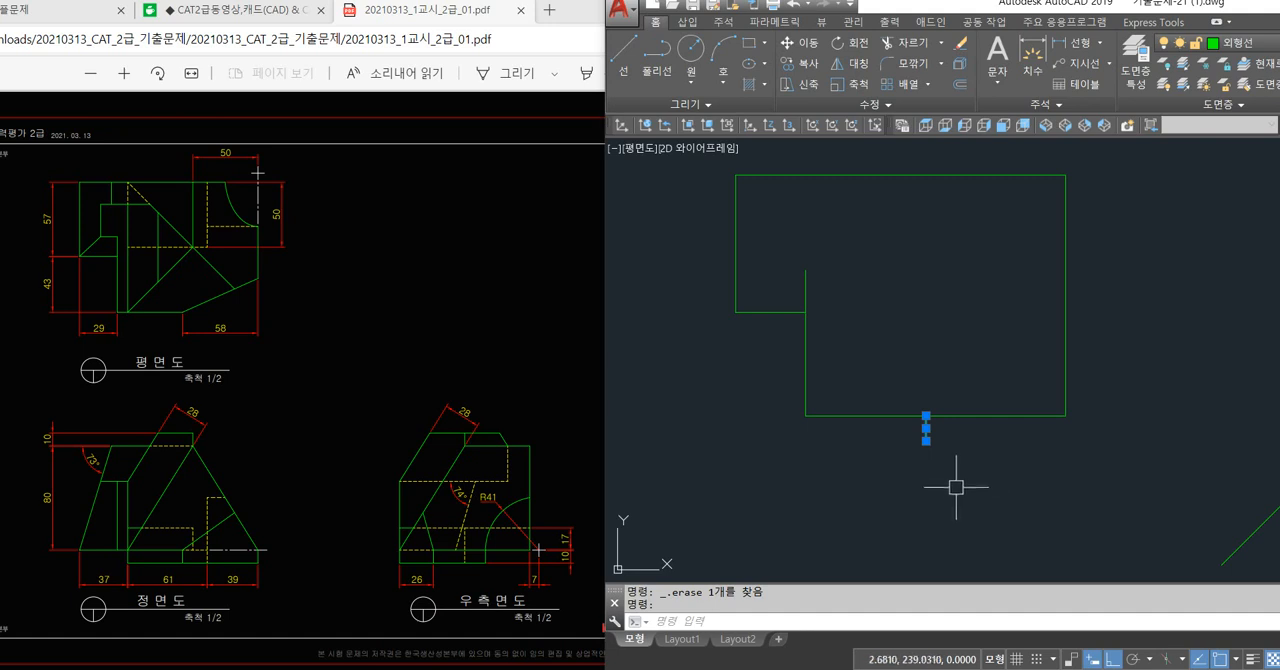
{"action": "key", "text": "Escape"}
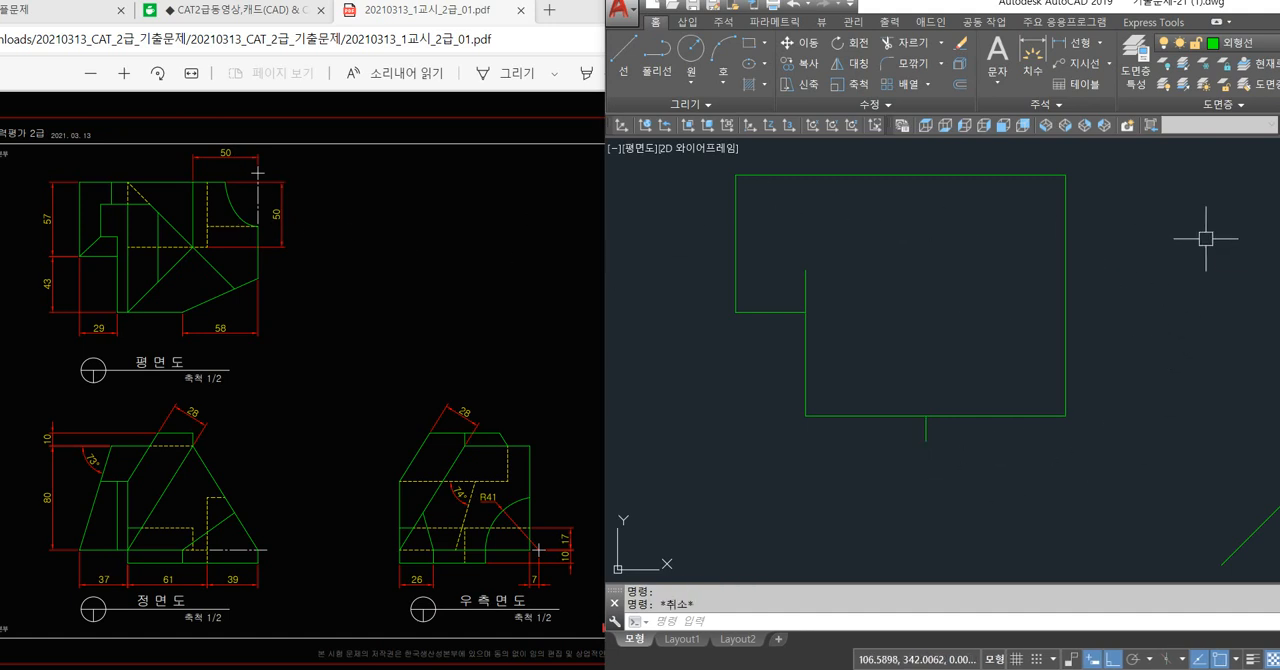
Offset the plan view's top edge downward and its right edge inward, both by 50.
{"action": "type", "text": "o"}
{"action": "key", "text": "space"}
{"action": "type", "text": "50"}
{"action": "key", "text": "space"}
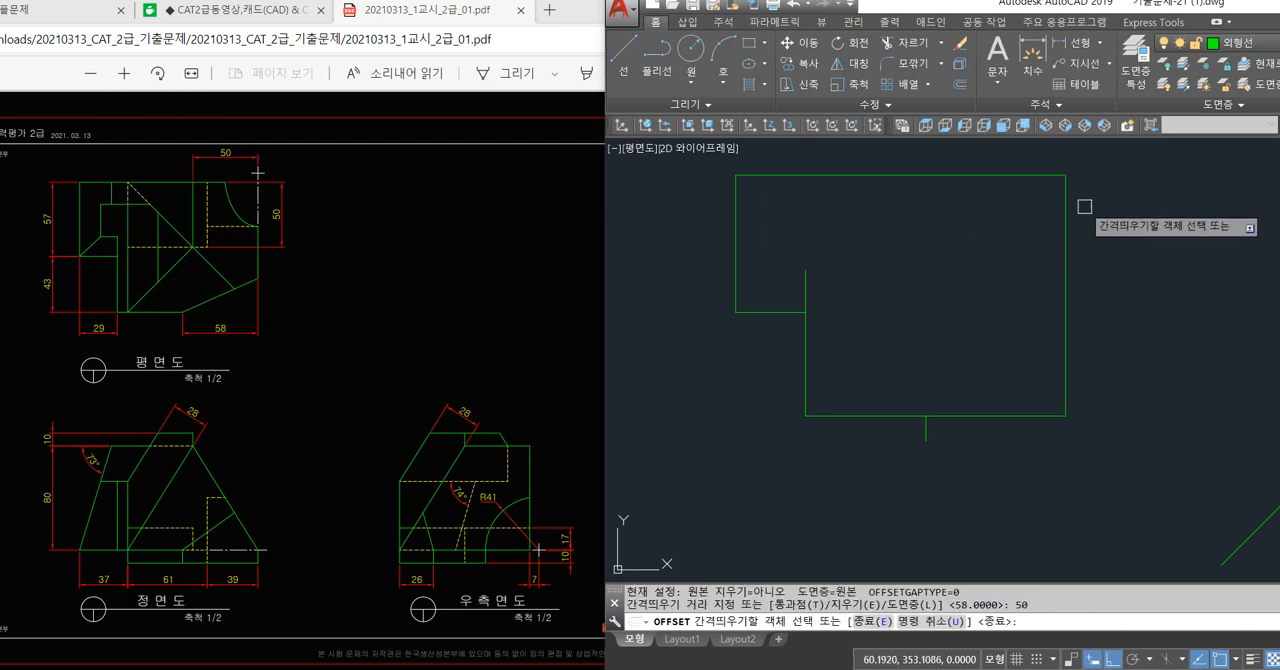
{"action": "left_click", "coordinate": [1036, 174]}
{"action": "left_click", "coordinate": [1038, 218]}
{"action": "left_click", "coordinate": [1064, 214]}
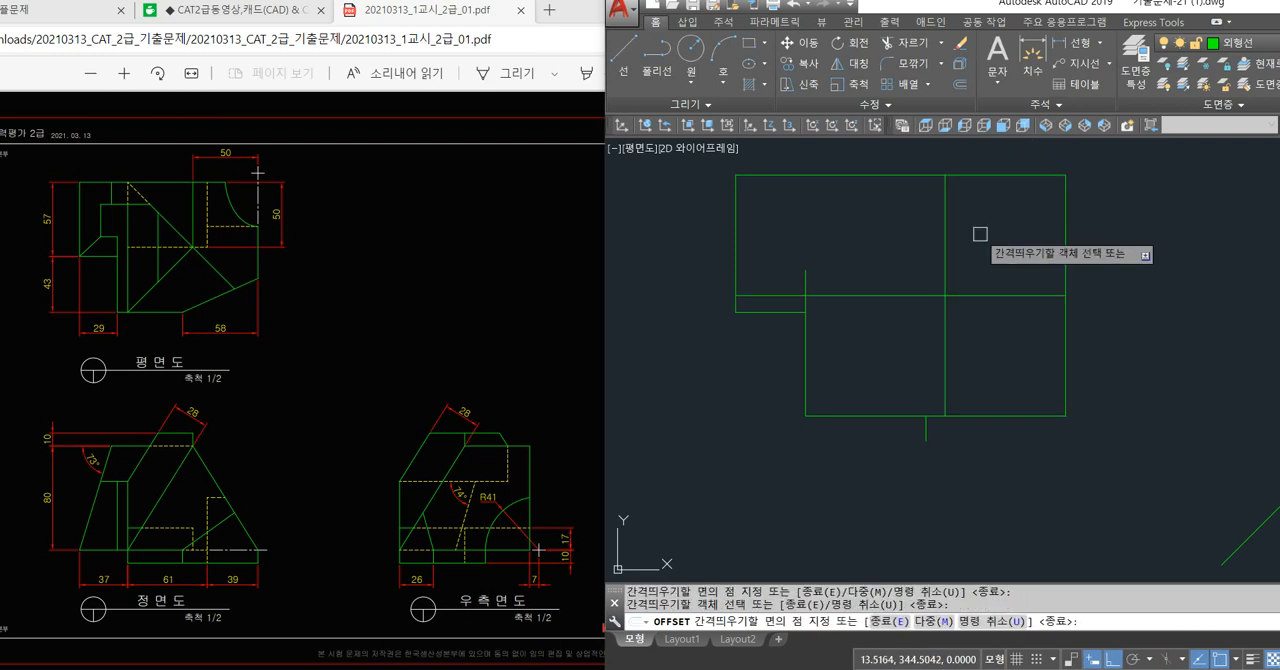
{"action": "left_click", "coordinate": [941, 296]}
{"action": "key", "text": "space"}
Trim both 50 offset lines where they cross, removing the horizontal part to the right and the vertical part below.
{"action": "type", "text": "tr"}
{"action": "key", "text": "space"}
{"action": "key", "text": "space"}
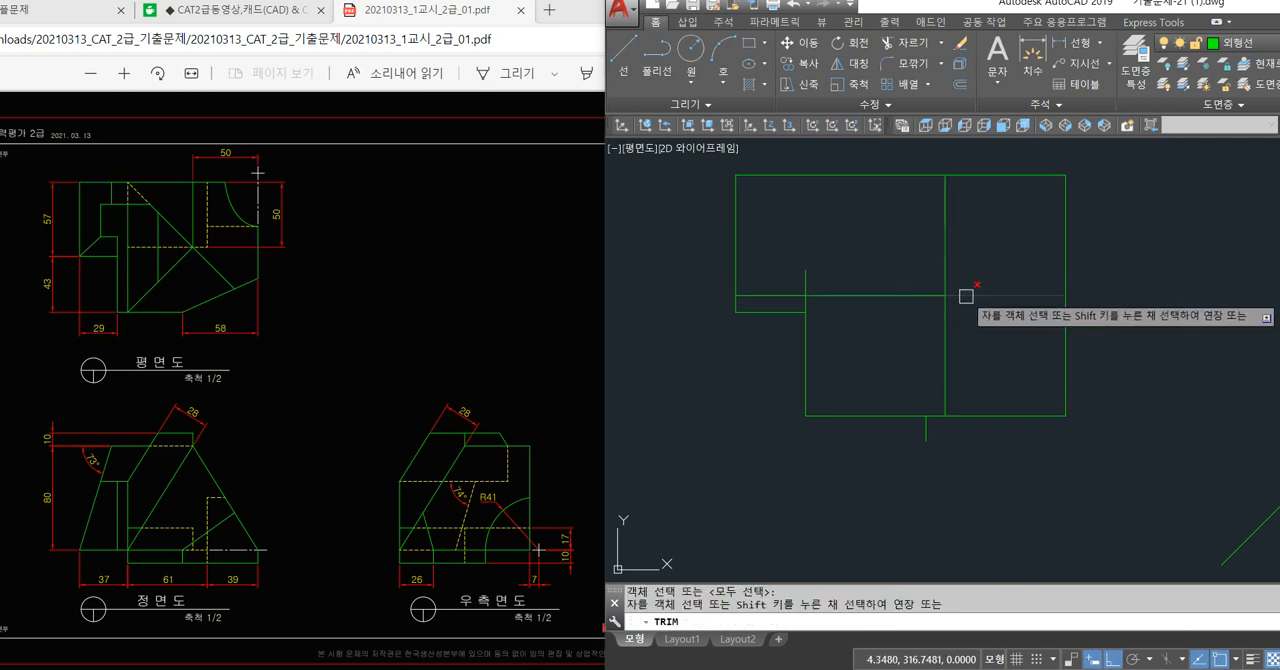
{"action": "left_click", "coordinate": [966, 295]}
{"action": "left_click", "coordinate": [946, 309]}
{"action": "key", "text": "space"}
Move the trimmed vertical and horizontal offset lines to the hidden-line (숨은선) layer.
{"action": "left_click", "coordinate": [945, 258]}
{"action": "left_click", "coordinate": [926, 296]}
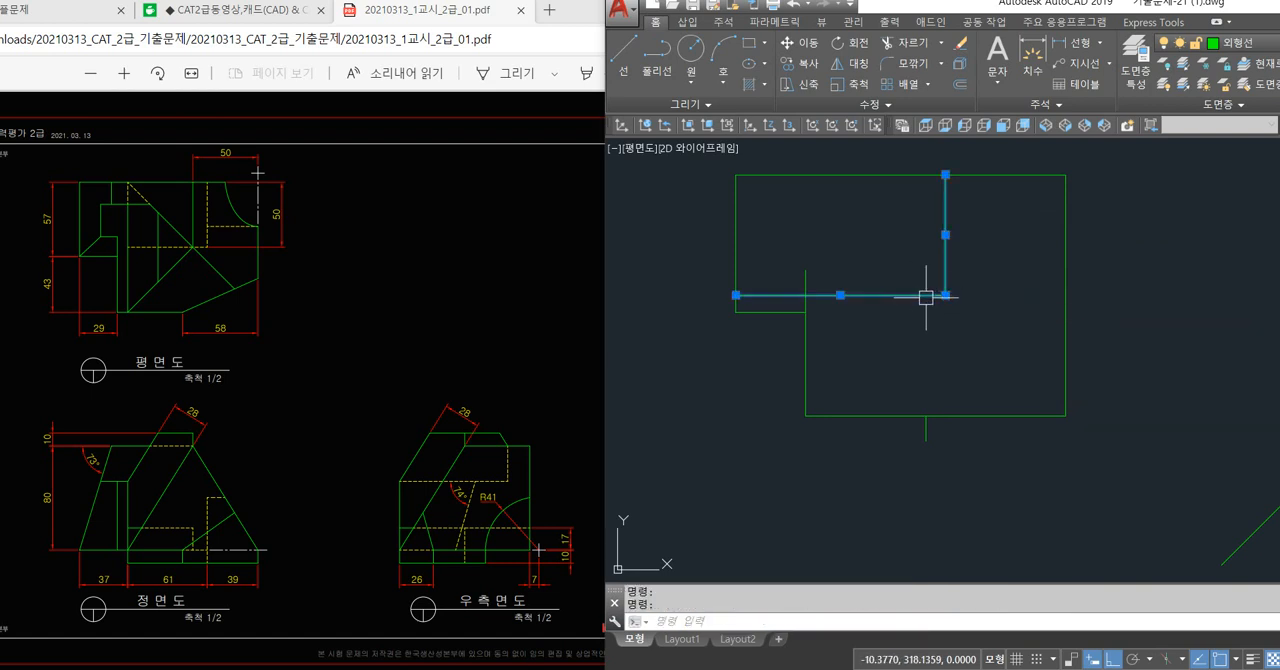
{"action": "left_click", "coordinate": [1240, 44]}
{"action": "left_click", "coordinate": [1248, 46]}
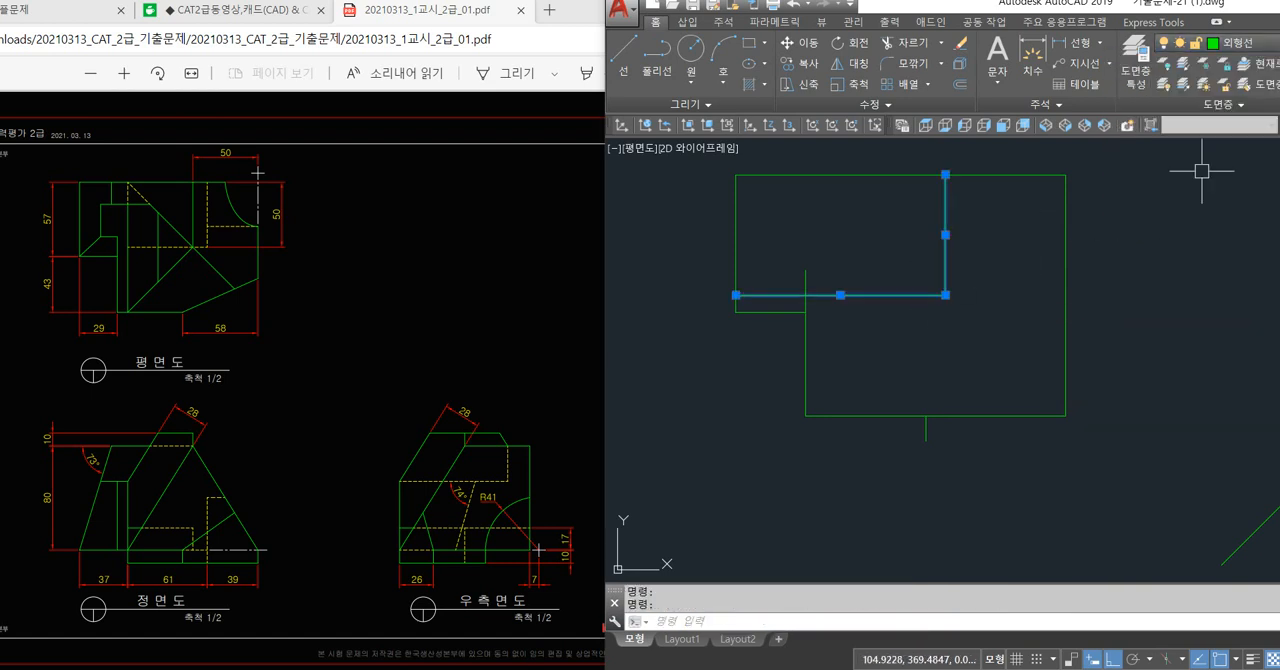
{"action": "left_click", "coordinate": [1248, 46]}
{"action": "left_click", "coordinate": [1200, 175]}
{"action": "key", "text": "Escape"}
{"action": "key", "text": "Escape"}
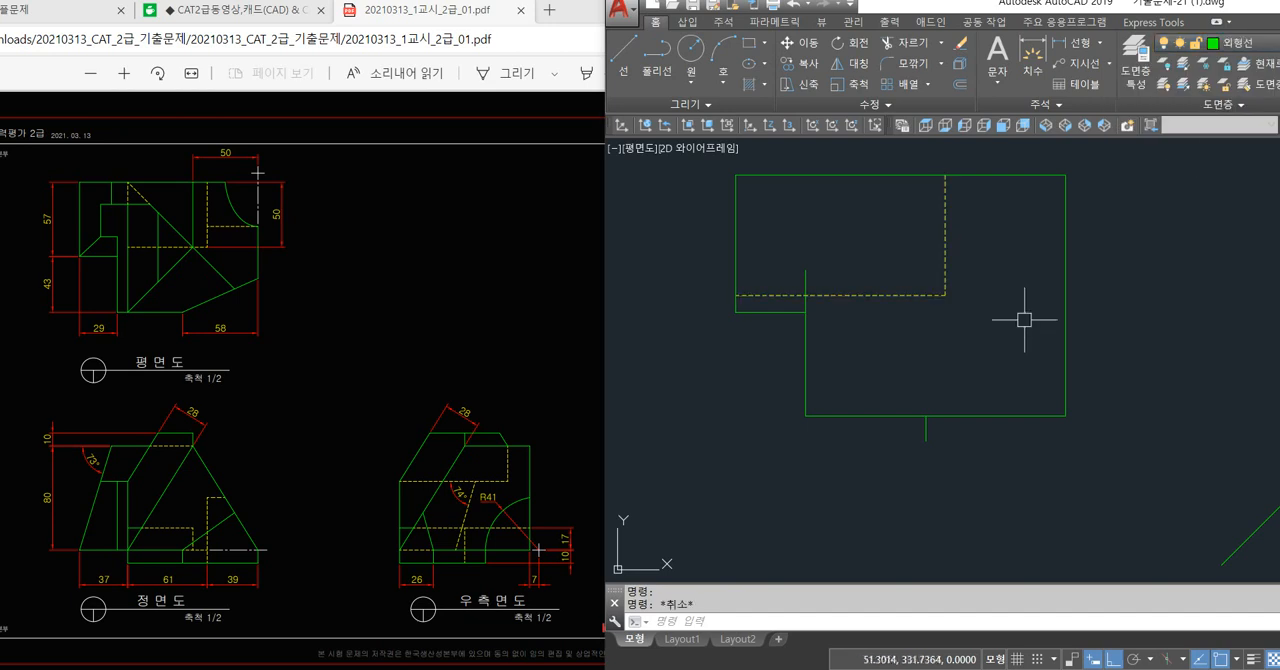
Trim the horizontal hidden line's part left of the vertical step line.
{"action": "left_click", "coordinate": [771, 297]}
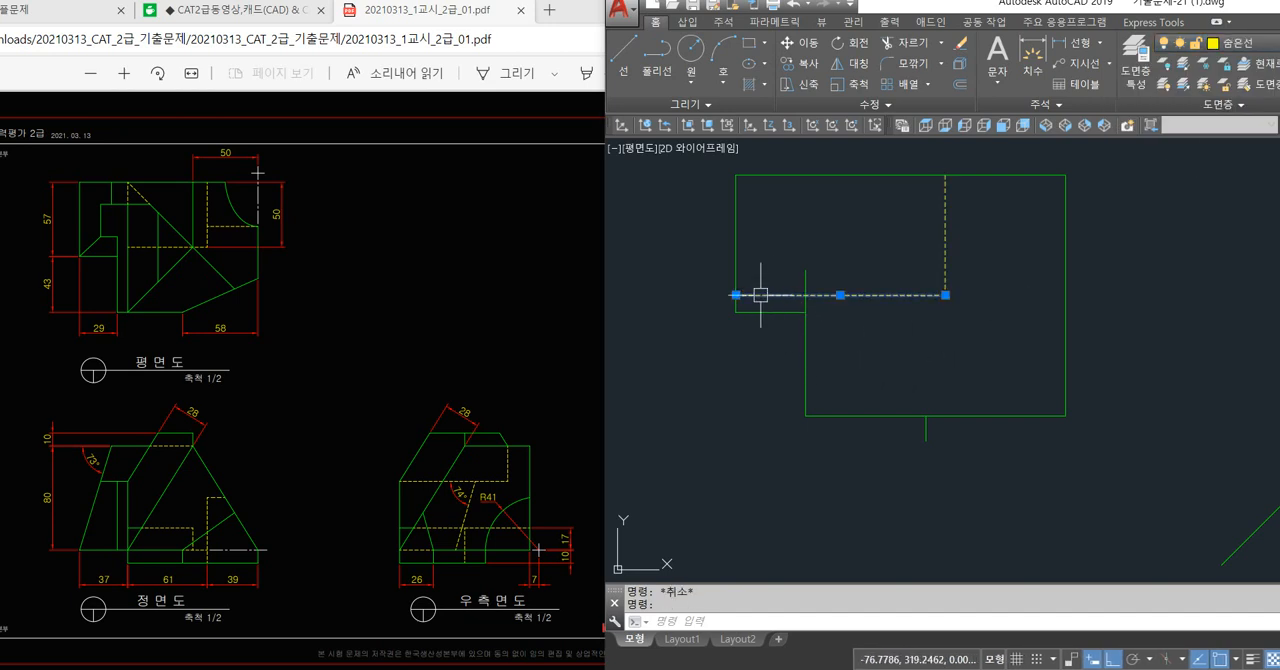
{"action": "key", "text": "Escape"}
{"action": "key", "text": "Escape"}
{"action": "type", "text": "tr"}
{"action": "key", "text": "space"}
{"action": "key", "text": "space"}
{"action": "left_click", "coordinate": [776, 297]}
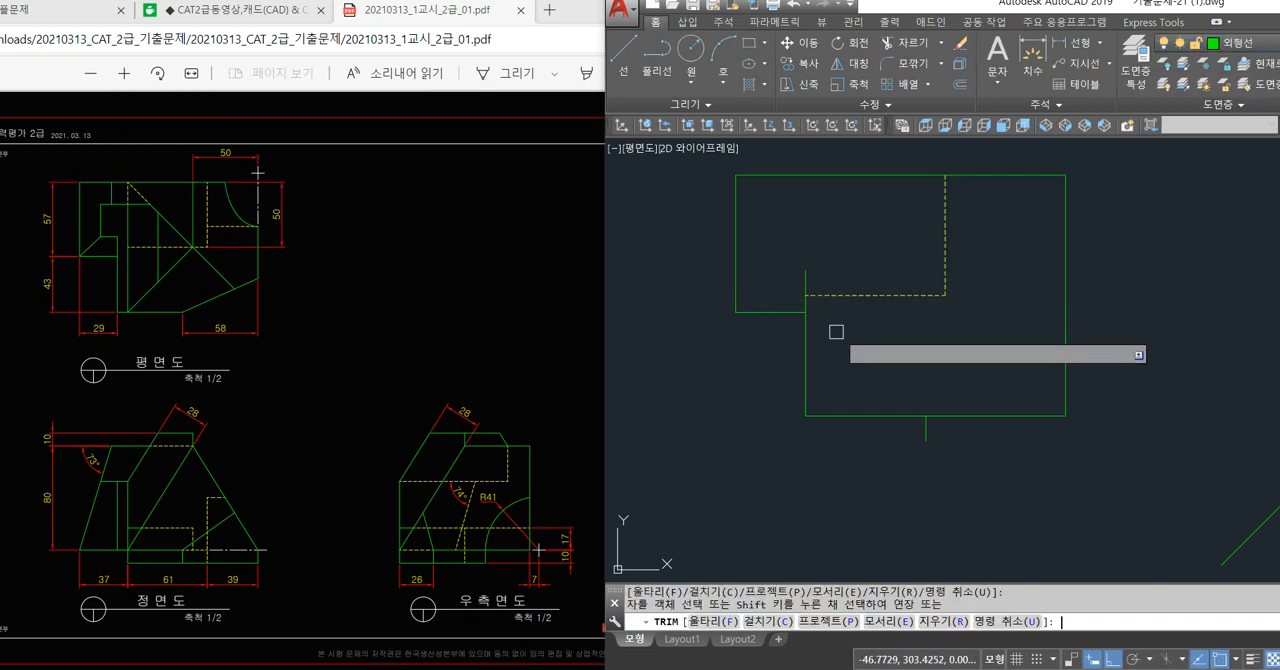
{"action": "key", "text": "space"}
Pull the horizontal hidden line's left end slightly inward, clear of the vertical step line.
{"action": "left_click", "coordinate": [850, 295]}
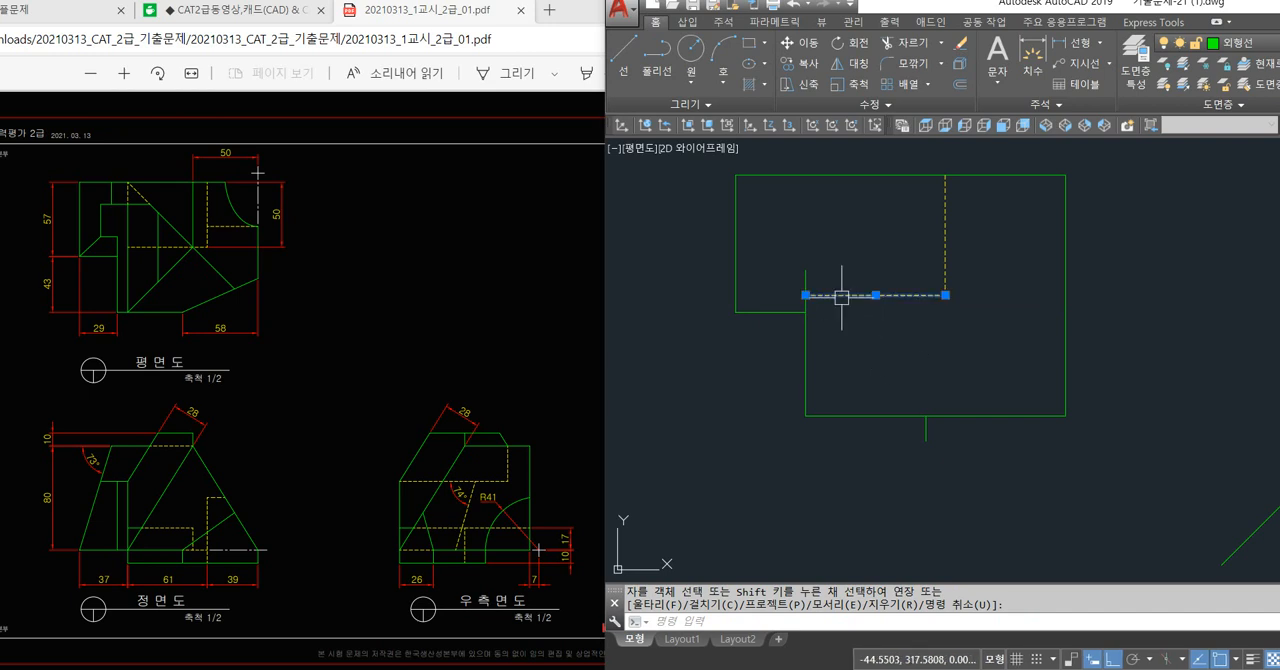
{"action": "left_click", "coordinate": [806, 295]}
{"action": "key", "text": "Escape"}
{"action": "key", "text": "Escape"}
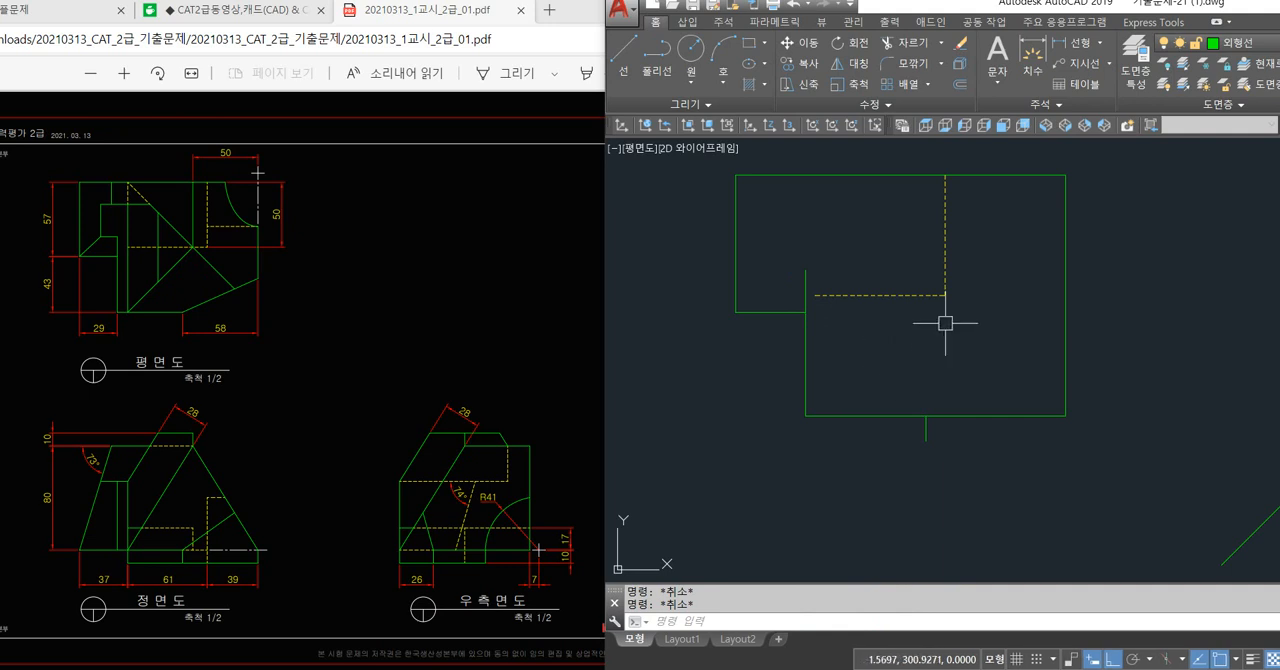
Move the vertical line above the hidden line's right end back to the visible-line (외형선) layer.
{"action": "left_click", "coordinate": [945, 268]}
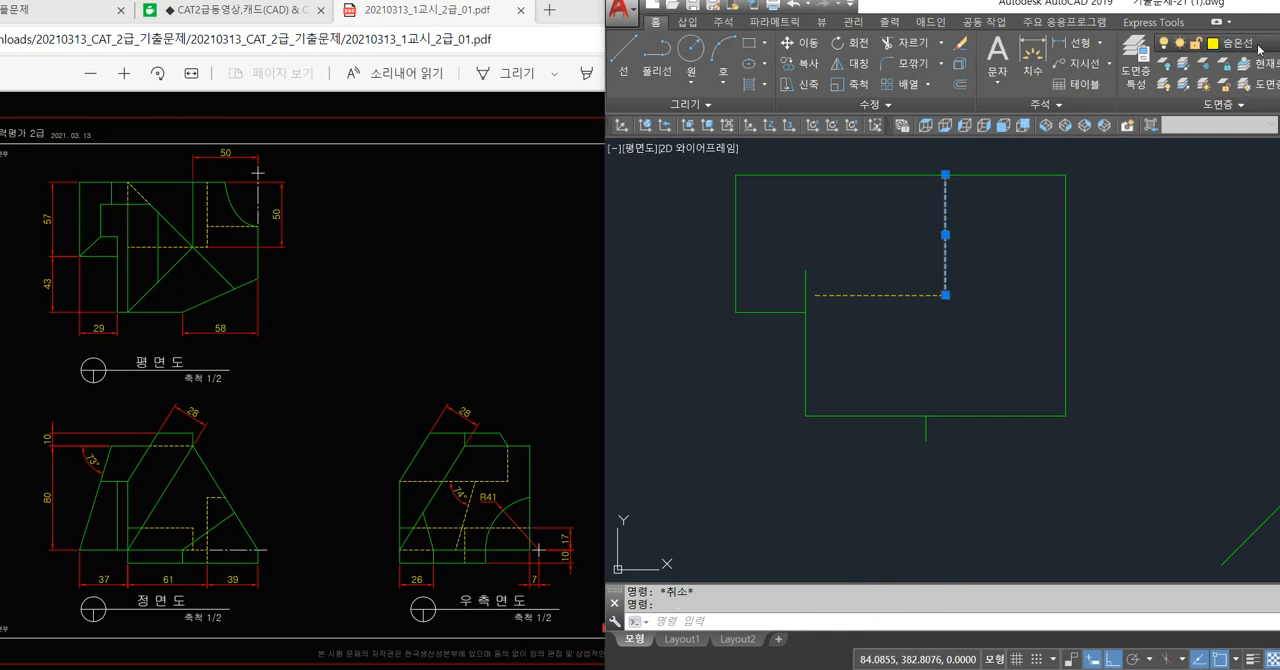
{"action": "left_click", "coordinate": [1230, 43]}
{"action": "left_click", "coordinate": [1193, 183]}
{"action": "key", "text": "Escape"}
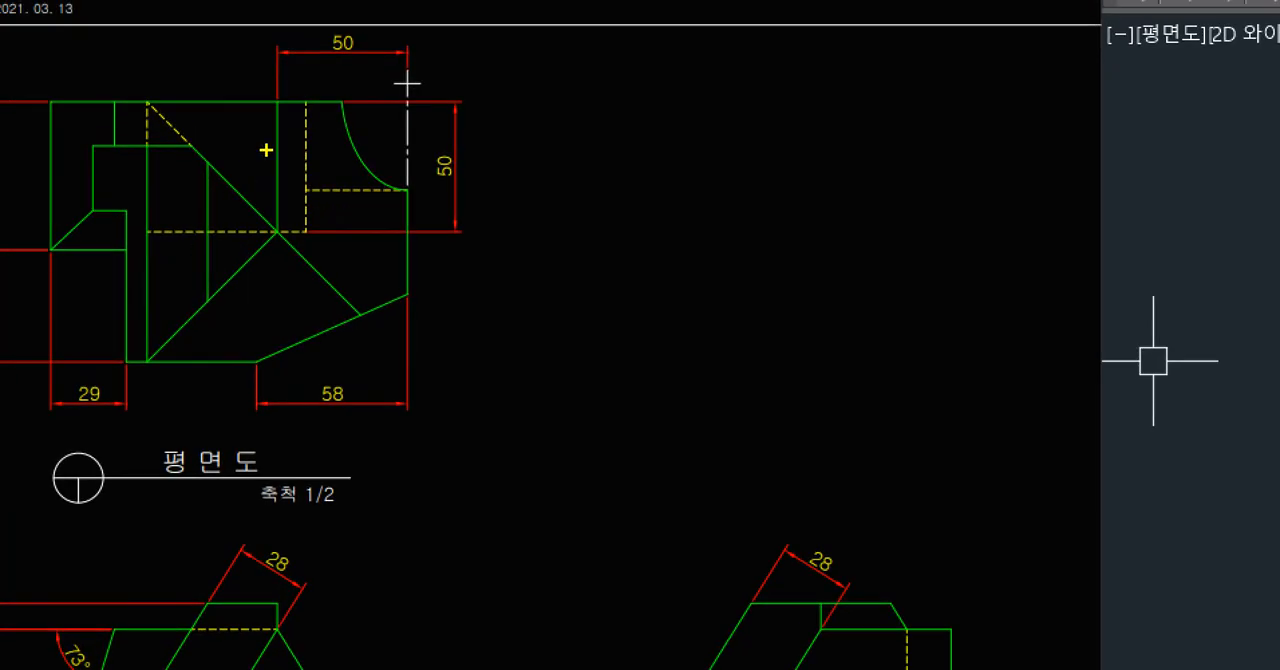
{"action": "left_click_drag", "start_coordinate": [278, 238], "coordinate": [278, 236], "text": "shift"}
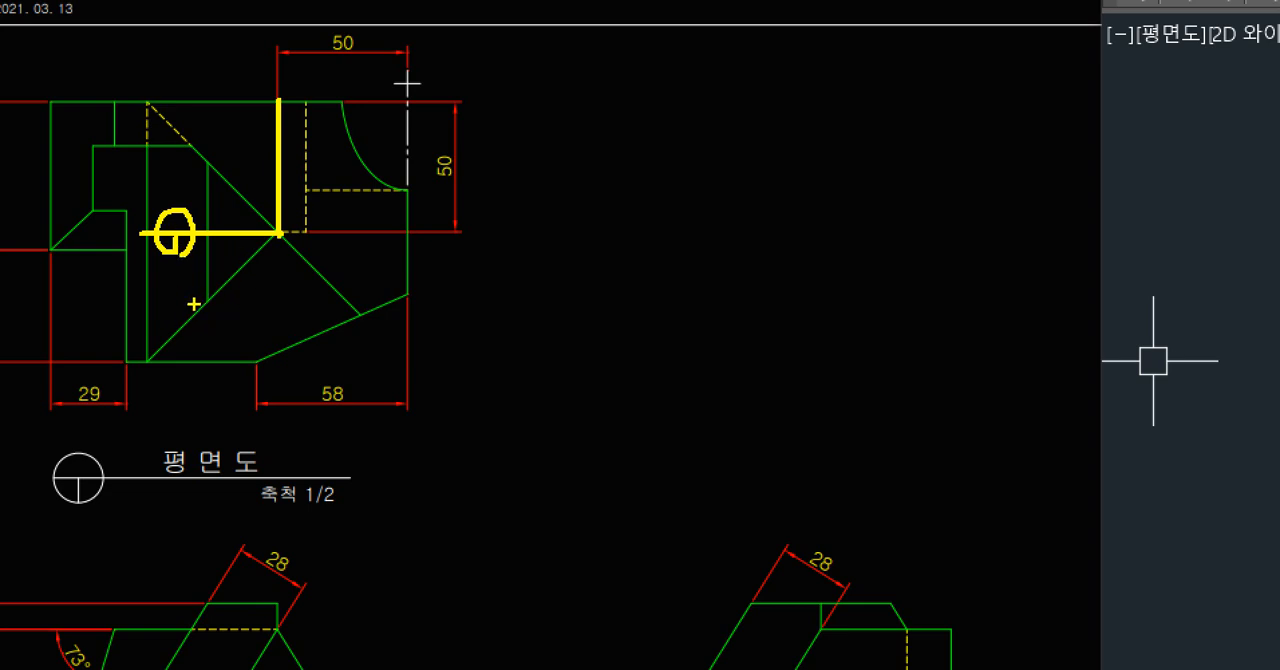
Project a vertical line from the top of the front view's inner left vertical line up into the plan view.
{"action": "key", "text": "Escape"}
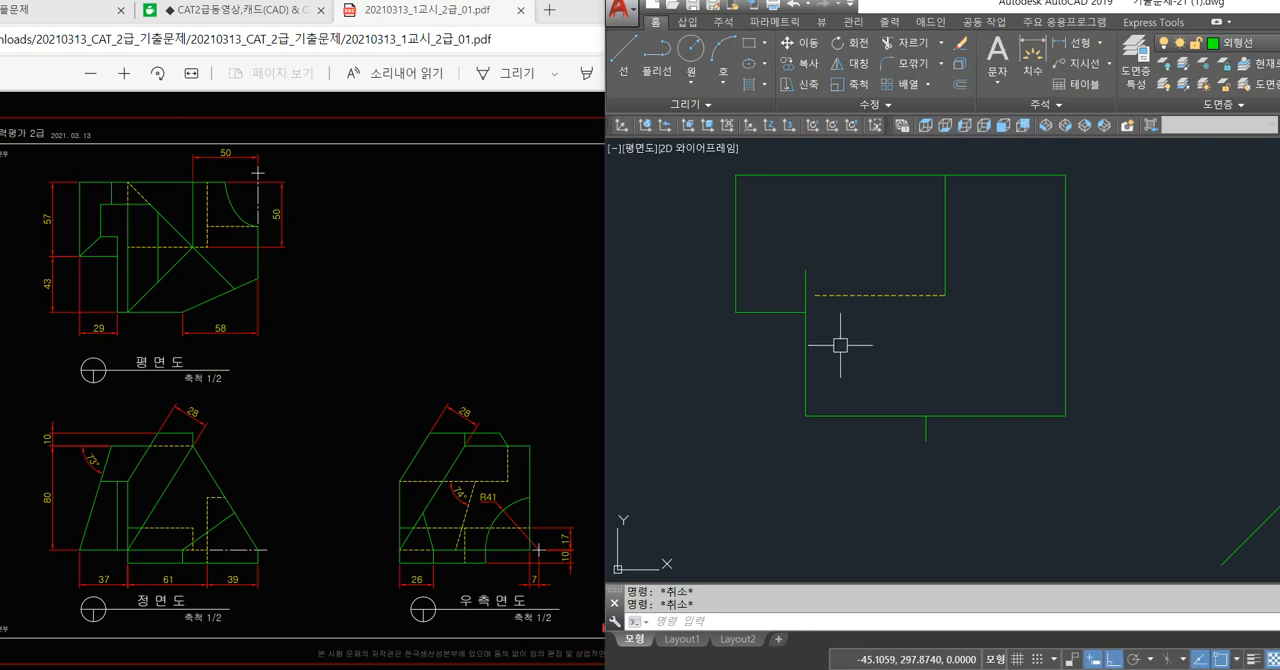
{"action": "scroll", "coordinate": [880, 344], "scroll_direction": "down", "scroll_amount": 2}
{"action": "middle_click_drag", "start_coordinate": [906, 449], "coordinate": [844, 363]}
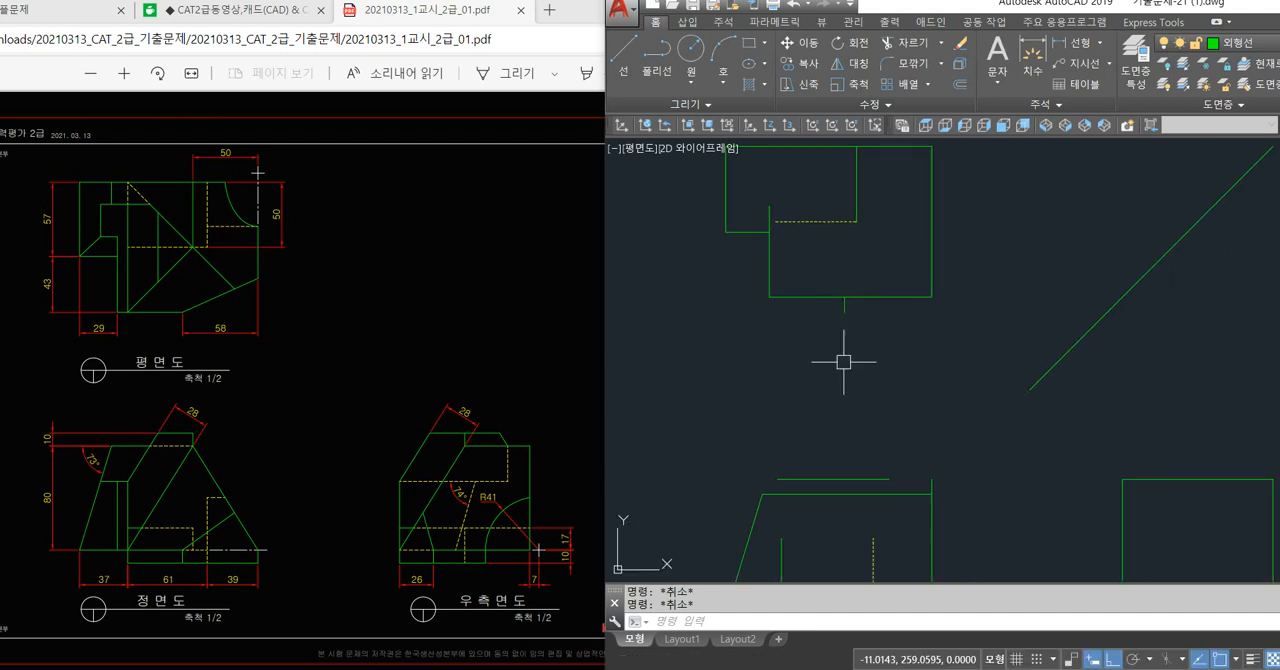
{"action": "middle_click_drag", "start_coordinate": [862, 433], "coordinate": [854, 376]}
{"action": "scroll", "coordinate": [854, 376], "scroll_direction": "down", "scroll_amount": 2}
{"action": "type", "text": "l"}
{"action": "key", "text": "space"}
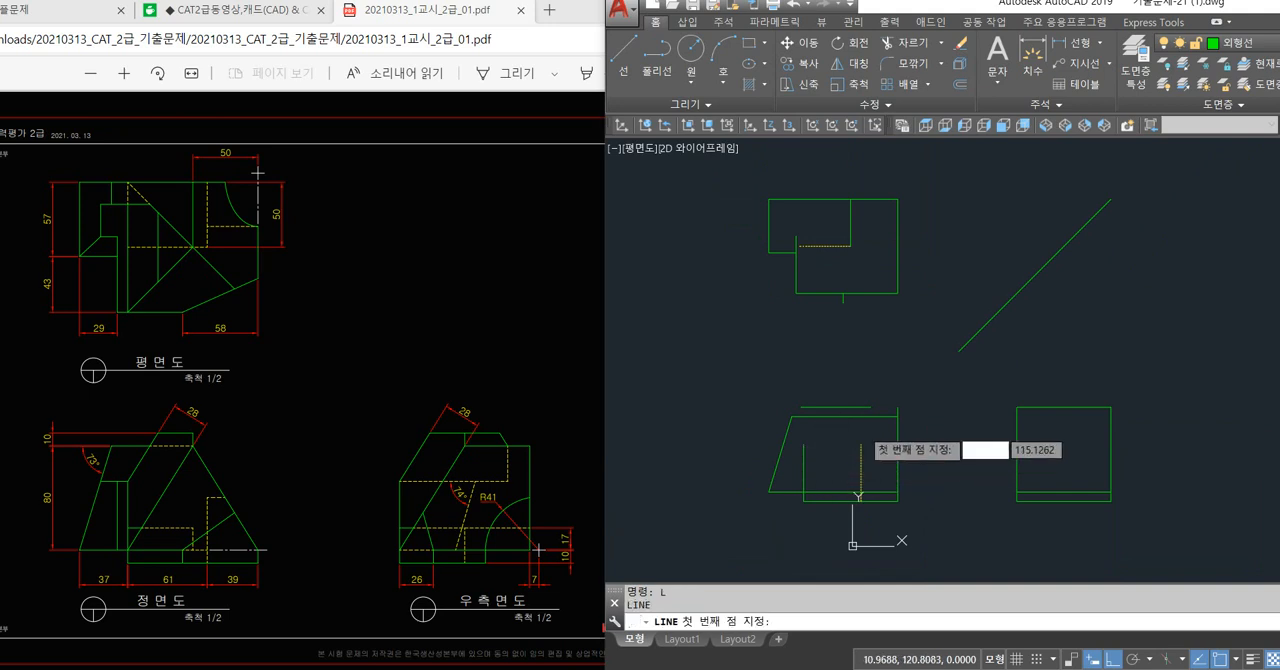
{"action": "key", "text": "Escape"}
{"action": "key", "text": "Escape"}
{"action": "type", "text": "l"}
{"action": "key", "text": "space"}
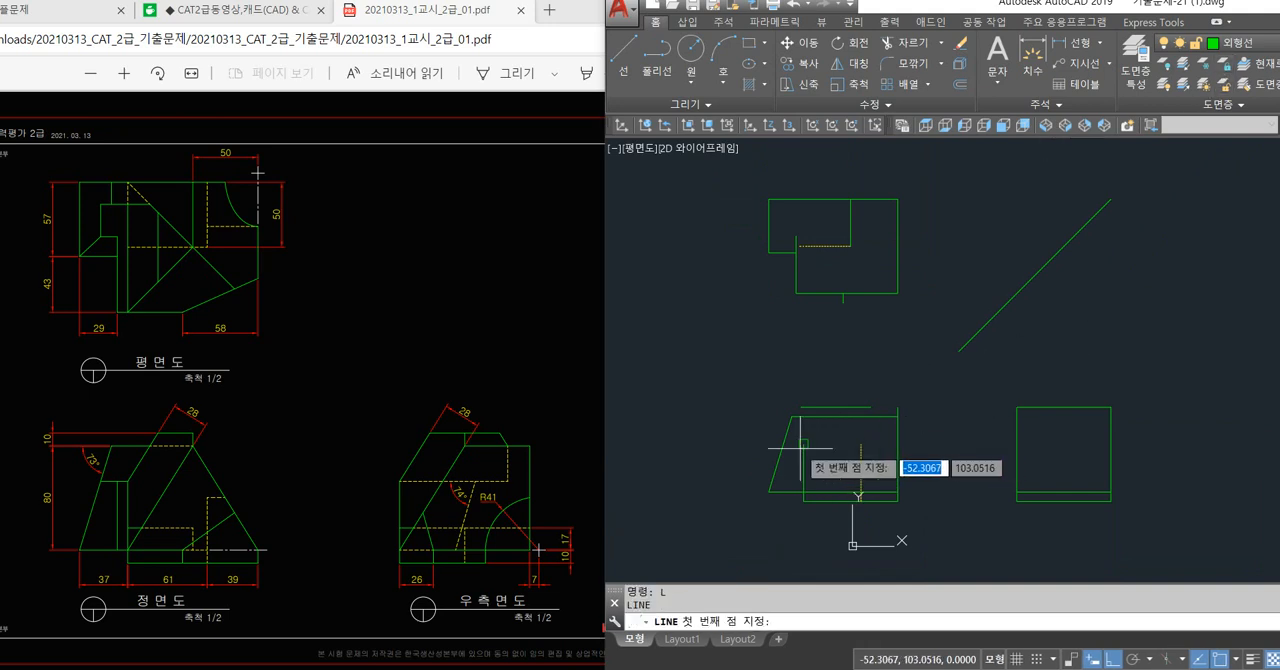
{"action": "left_click", "coordinate": [803, 446]}
{"action": "scroll", "coordinate": [805, 275], "scroll_direction": "up", "scroll_amount": 4}
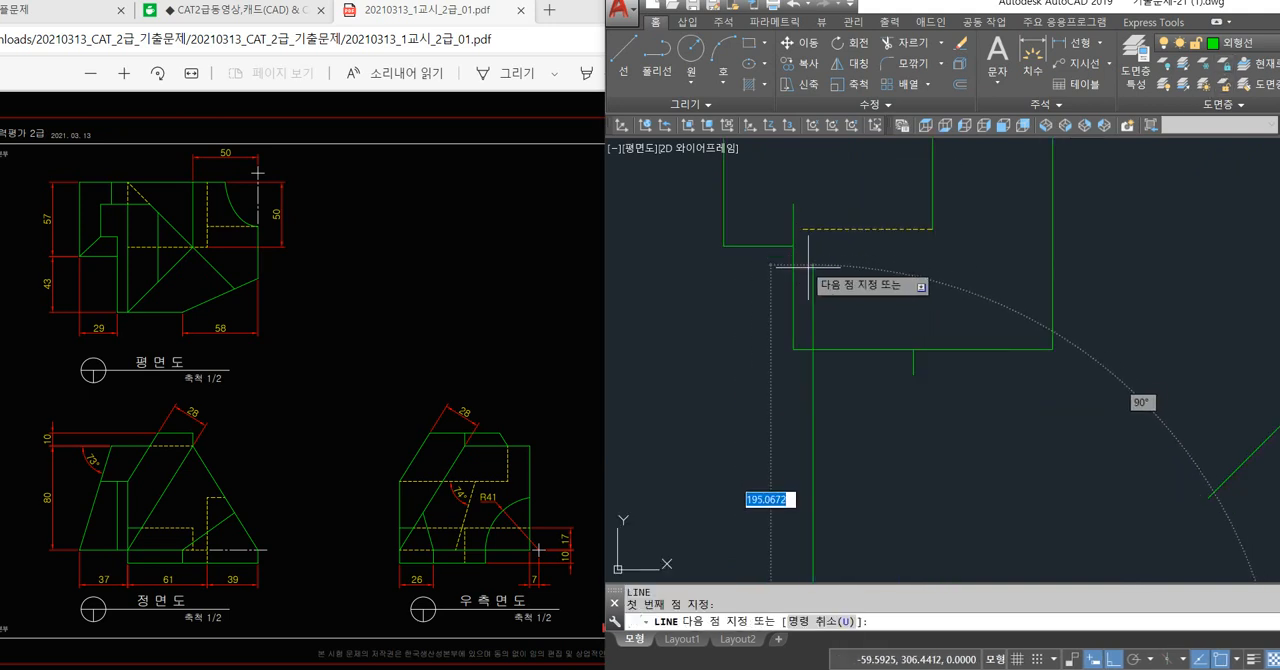
{"action": "middle_click_drag", "start_coordinate": [810, 268], "coordinate": [817, 322]}
{"action": "left_click", "coordinate": [828, 251]}
{"action": "key", "text": "space"}
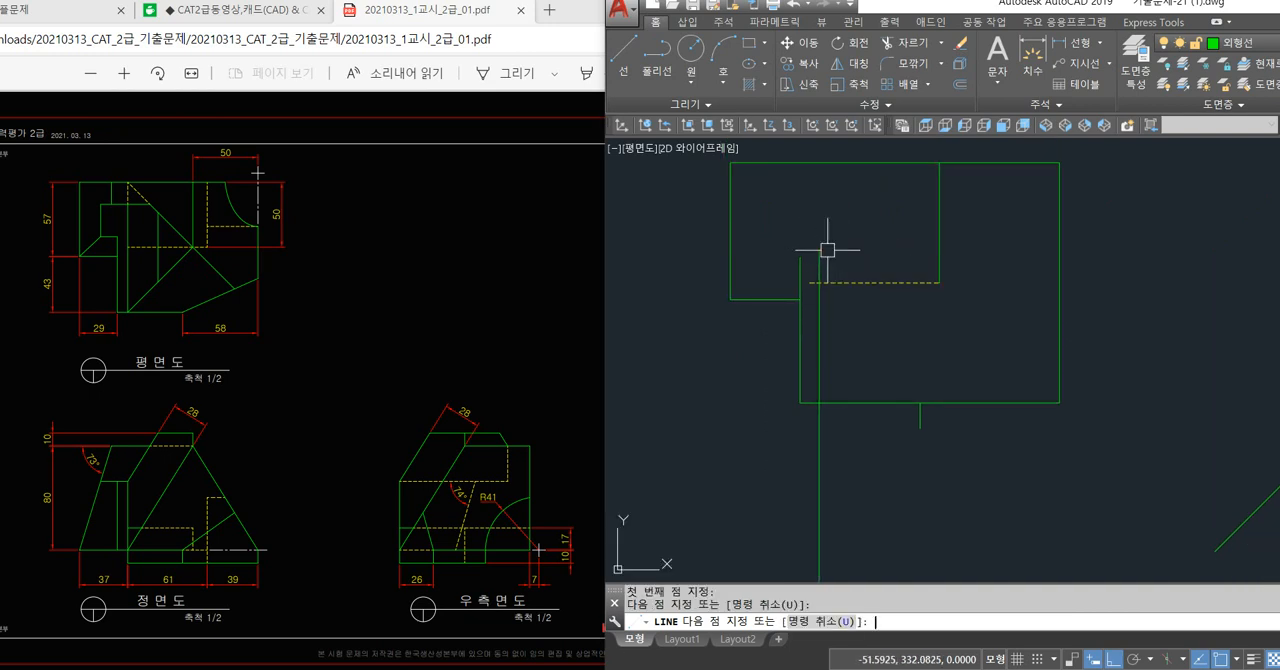
Trim the part of the new projection line that lies below the plan view's bottom edge.
{"action": "type", "text": "tr"}
{"action": "key", "text": "space"}
{"action": "key", "text": "space"}
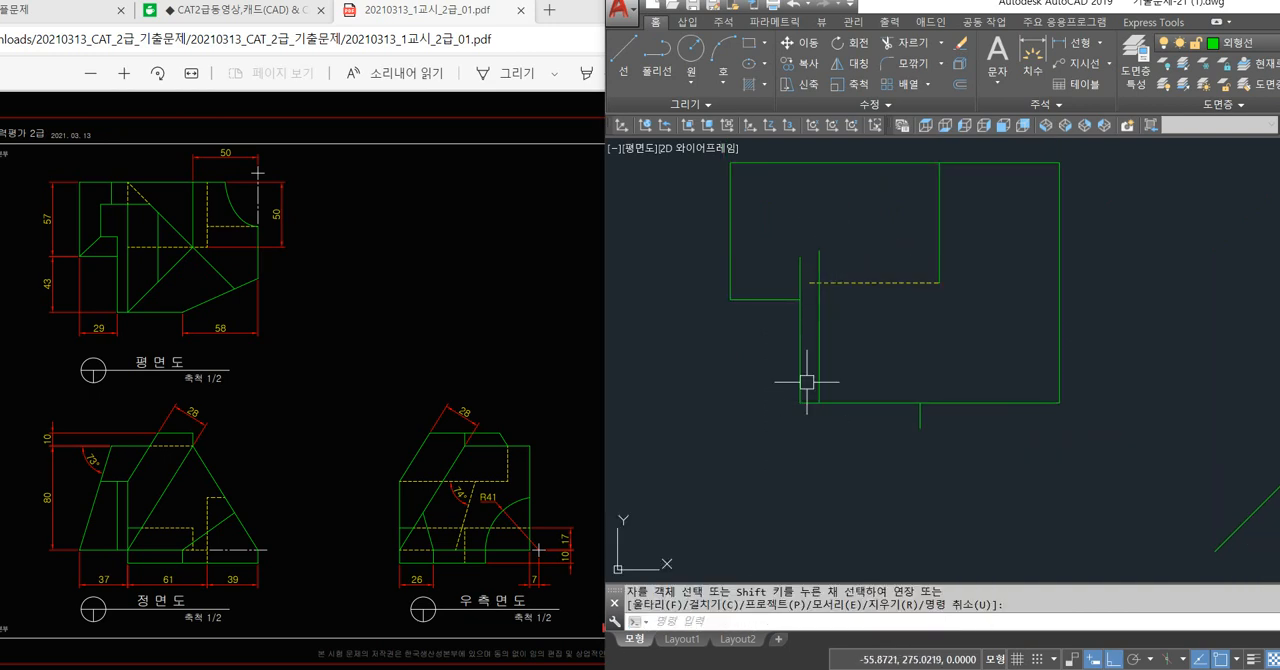
{"action": "key", "text": "Escape"}
{"action": "left_click", "coordinate": [799, 363]}
{"action": "left_click", "coordinate": [819, 361]}
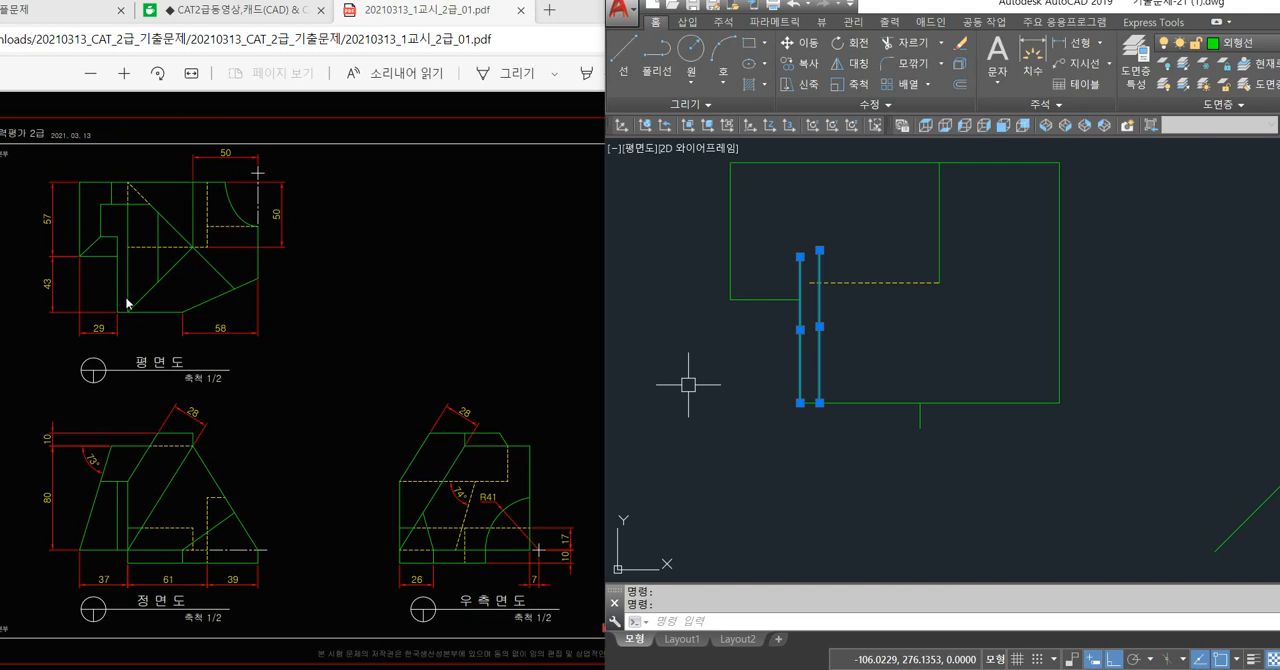
{"action": "key", "text": "Escape"}
{"action": "key", "text": "Escape"}
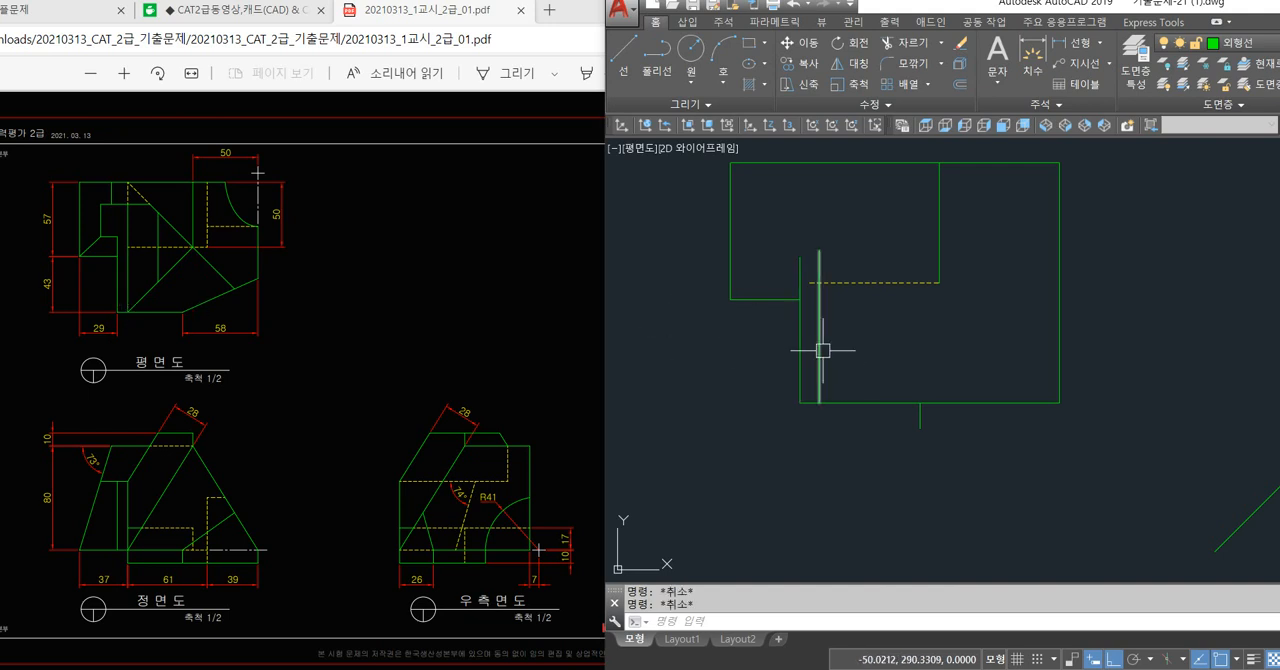
Draw a vertical line from the plan view's lower-left corner down to the horizontal line just above the front view's base.
{"action": "key", "text": "space"}
{"action": "left_click", "coordinate": [800, 403]}
{"action": "scroll", "coordinate": [805, 430], "scroll_direction": "down", "scroll_amount": 2}
{"action": "middle_click_drag", "start_coordinate": [829, 524], "coordinate": [729, 274]}
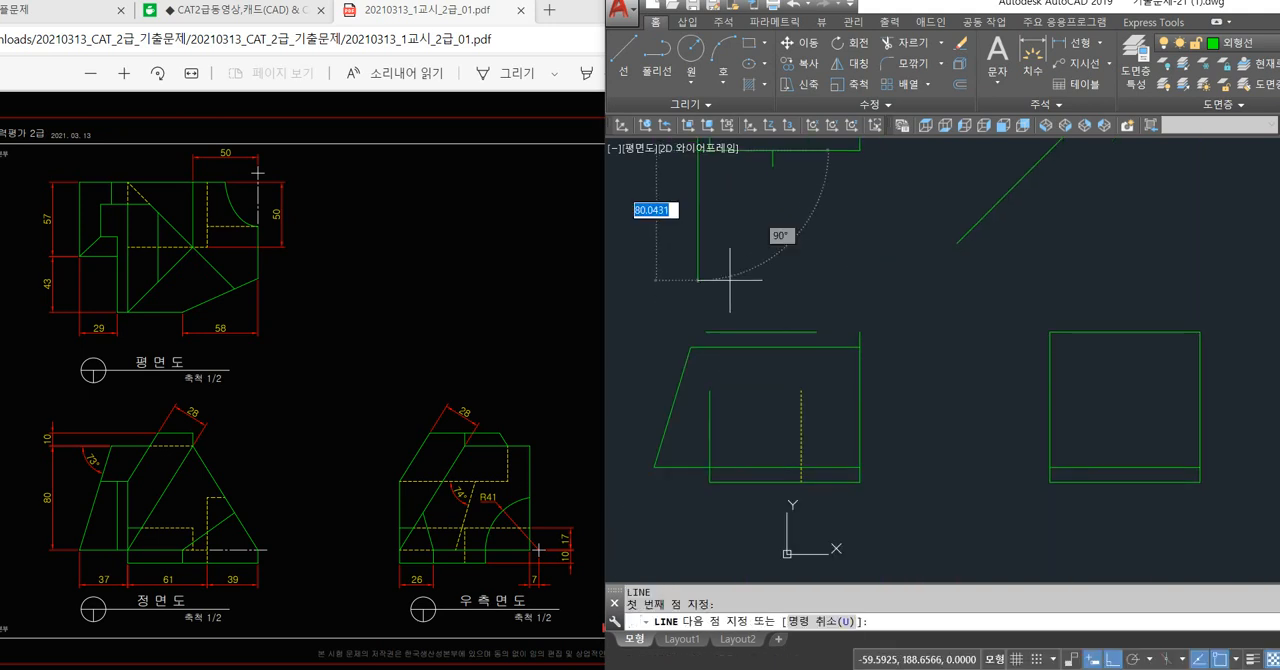
{"action": "left_click", "coordinate": [697, 466]}
{"action": "key", "text": "space"}
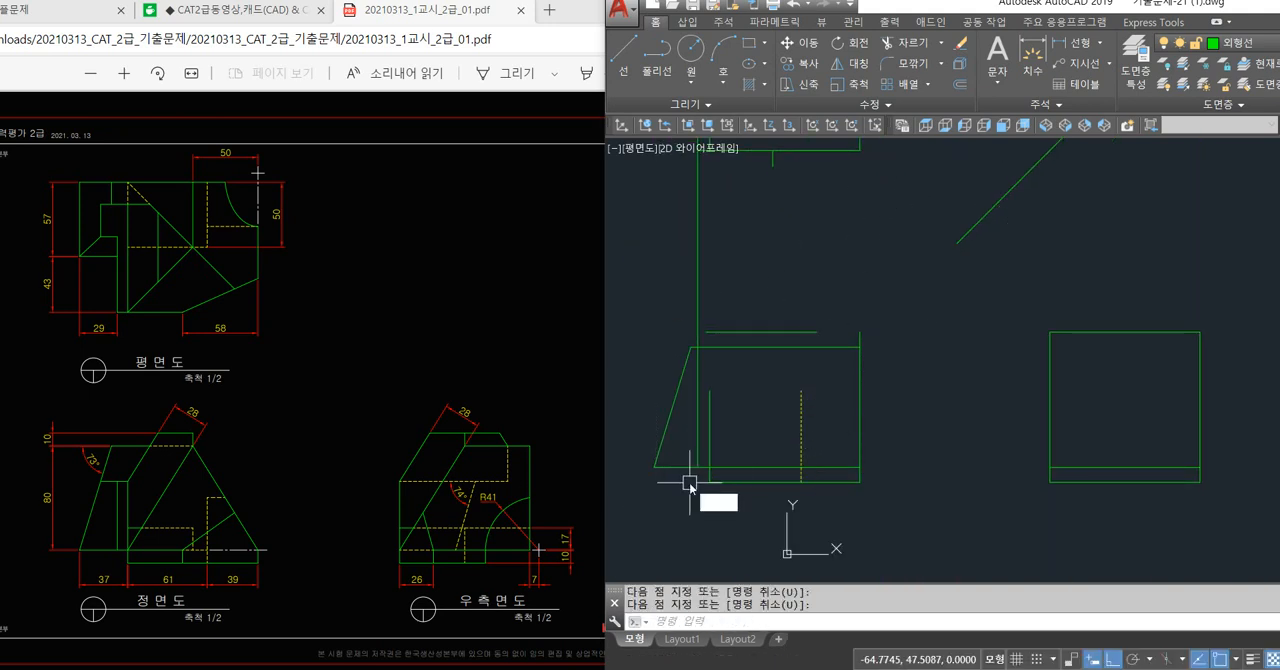
Trim the part of this projection line that lies above the front view's sloped outline.
{"action": "type", "text": "tr"}
{"action": "key", "text": "space"}
{"action": "key", "text": "space"}
{"action": "left_click", "coordinate": [697, 295]}
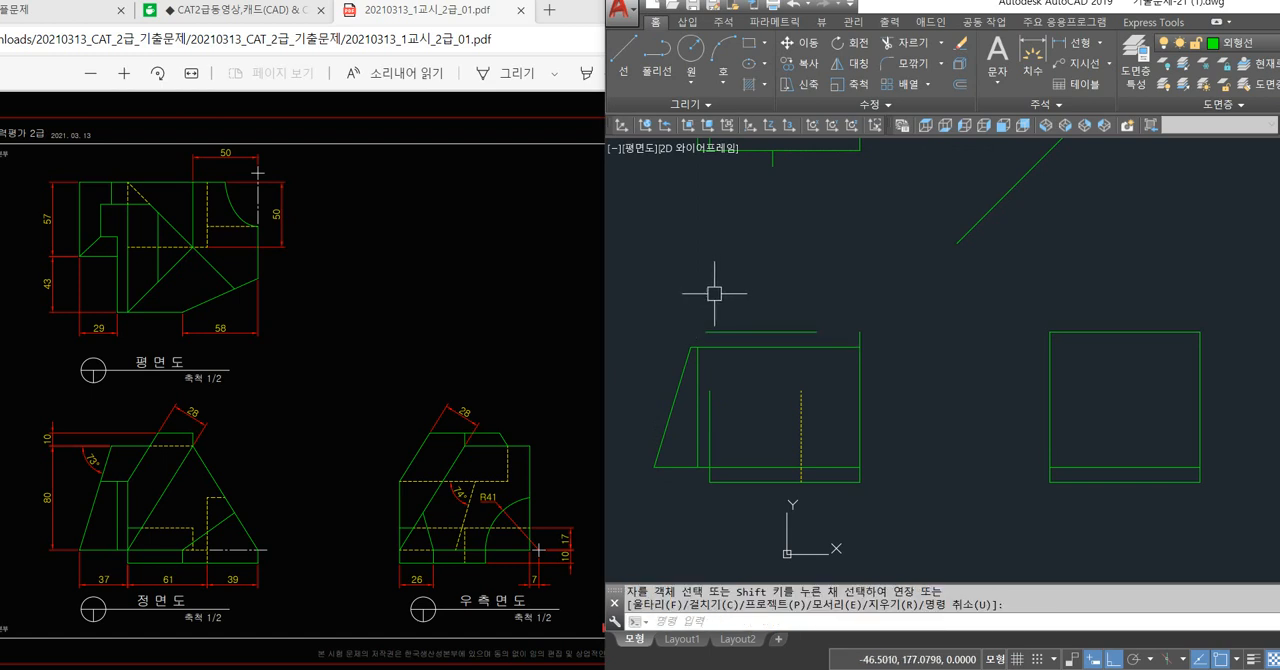
{"action": "key", "text": "space"}
Shorten the new front-view vertical line by pulling its upper end down below the 80 mm top edge.
{"action": "left_click", "coordinate": [699, 374]}
{"action": "left_click", "coordinate": [698, 347]}
{"action": "left_click", "coordinate": [698, 381]}
{"action": "key", "text": "Escape"}
{"action": "key", "text": "Escape"}
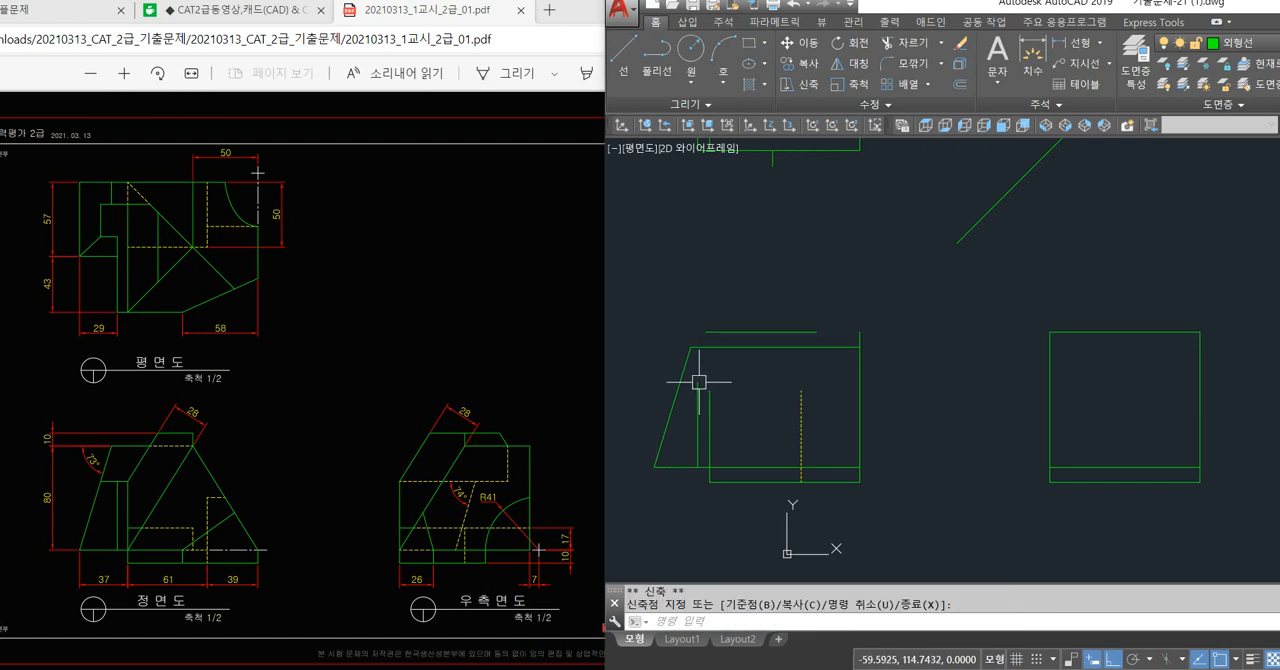
{"action": "left_click", "coordinate": [698, 422]}
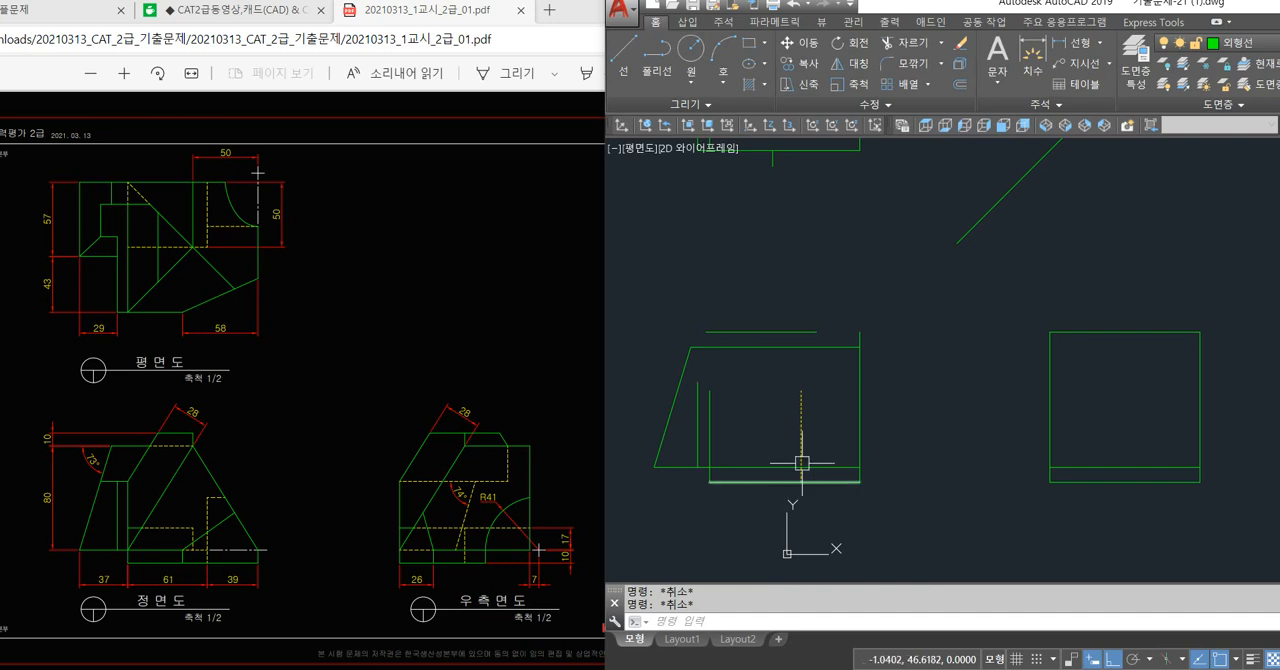
Extend the projected vertical line in the plan view up to the outline's top edge.
{"action": "scroll", "coordinate": [805, 400], "scroll_direction": "down", "scroll_amount": 3}
{"action": "scroll", "coordinate": [752, 315], "scroll_direction": "up", "scroll_amount": 4}
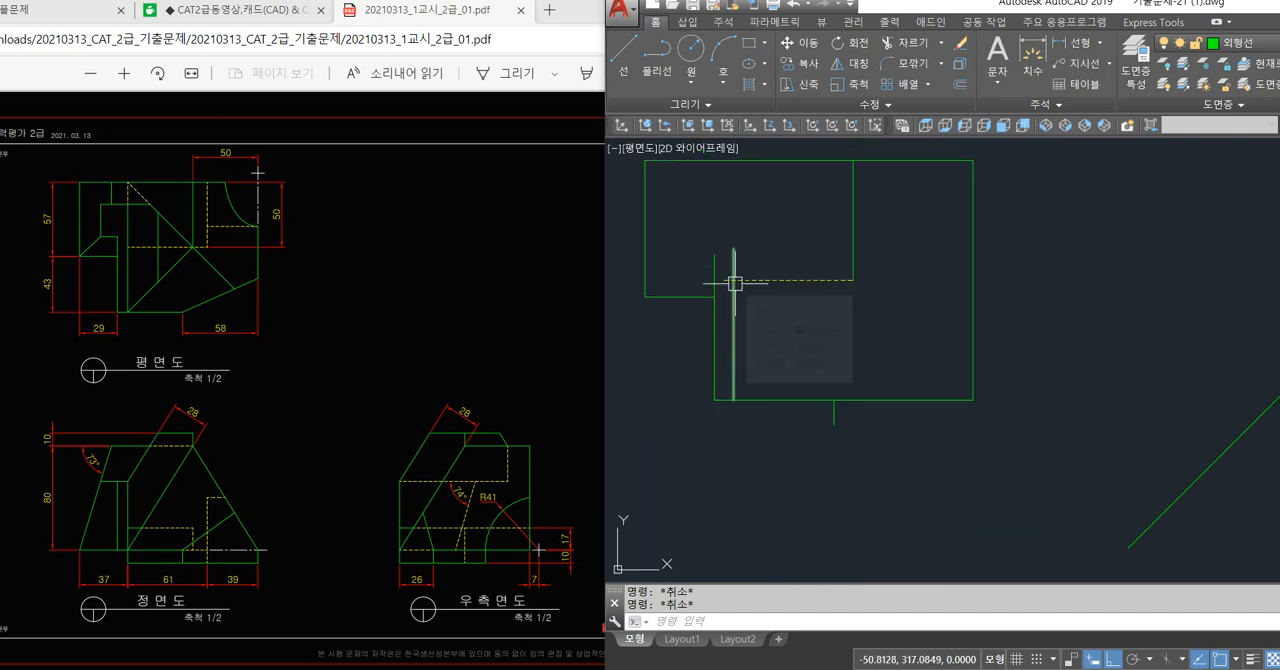
{"action": "left_click", "coordinate": [741, 336]}
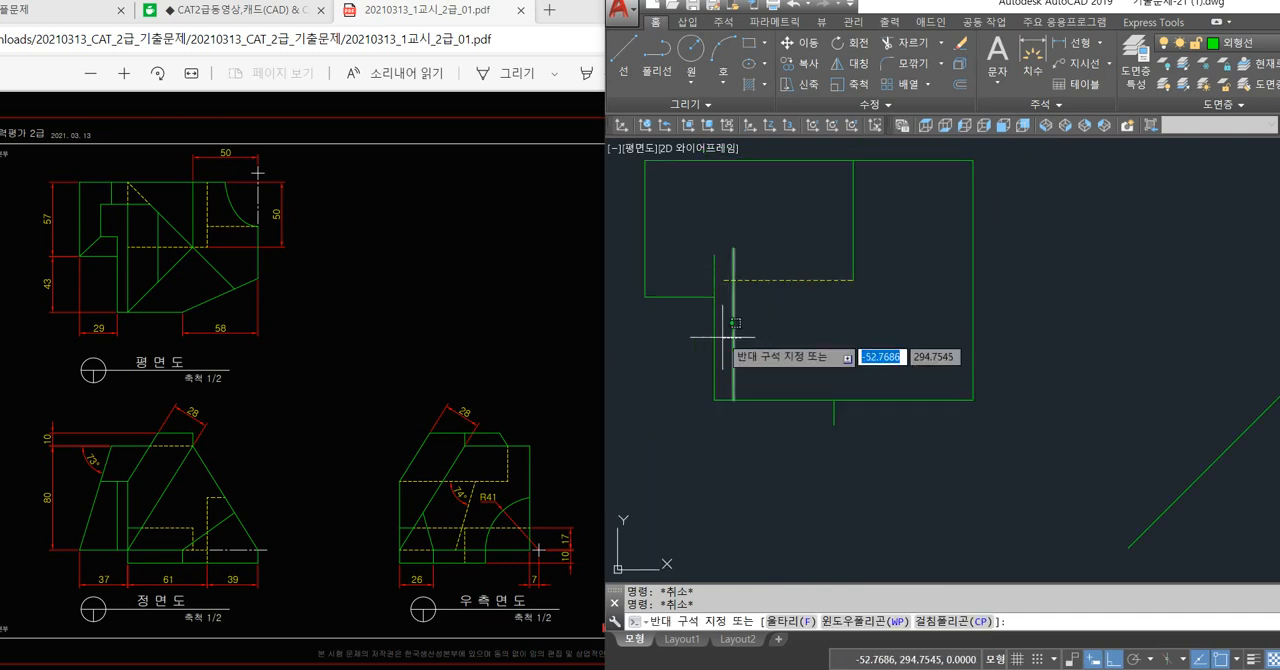
{"action": "left_click", "coordinate": [723, 335]}
{"action": "key", "text": "Escape"}
{"action": "key", "text": "Escape"}
{"action": "type", "text": "ex"}
{"action": "key", "text": "Return"}
{"action": "key", "text": "Return"}
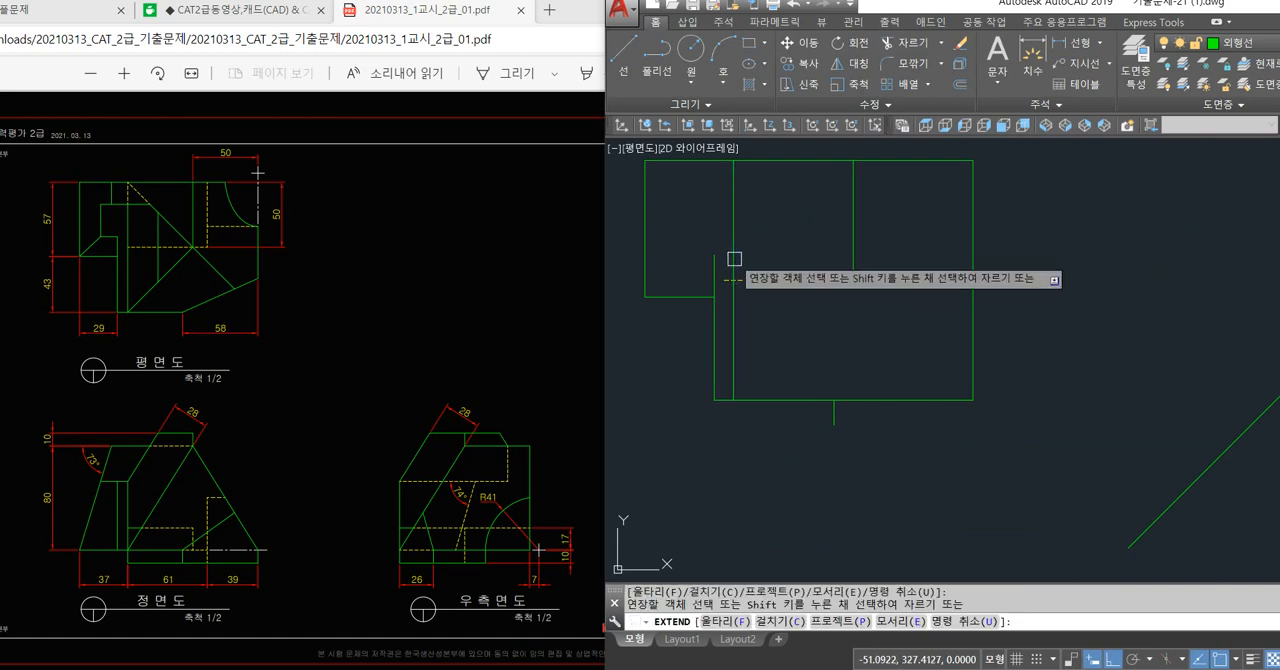
{"action": "left_click", "coordinate": [735, 225]}
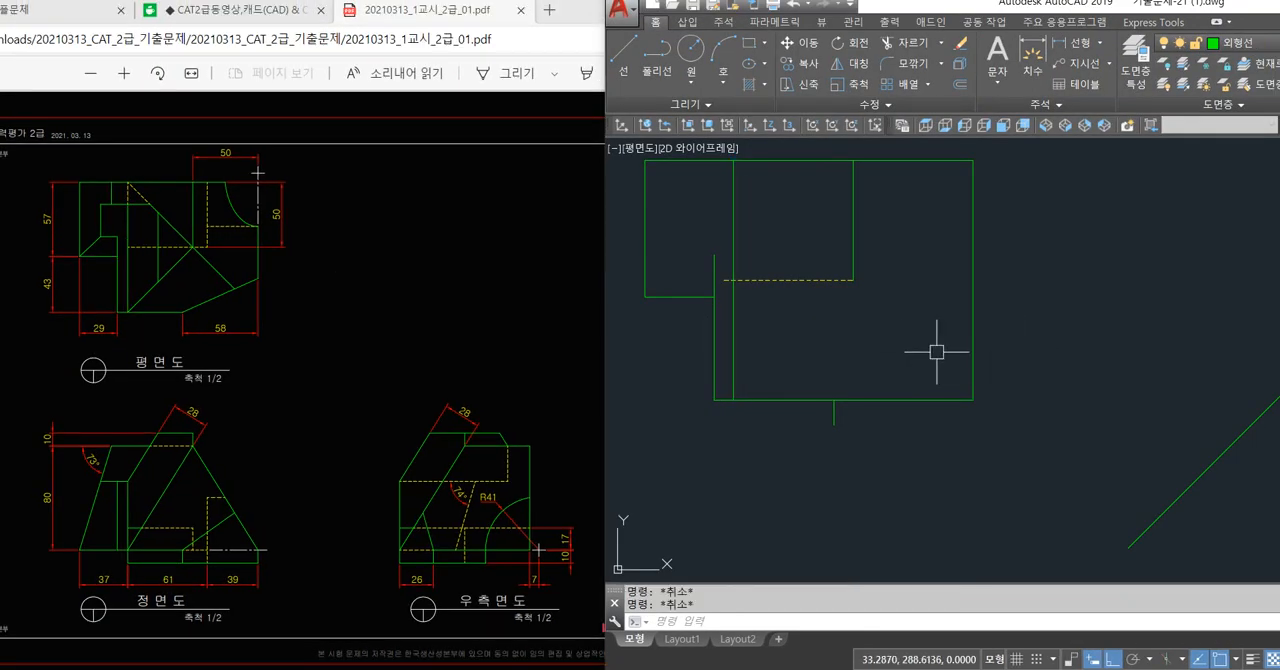
Draw a diagonal in the plan view from the extended line's top end to the lower end of the 50 mm vertical line.
{"action": "type", "text": "L"}
{"action": "key", "text": "Return"}
{"action": "middle_click_drag", "start_coordinate": [908, 337], "coordinate": [908, 355]}
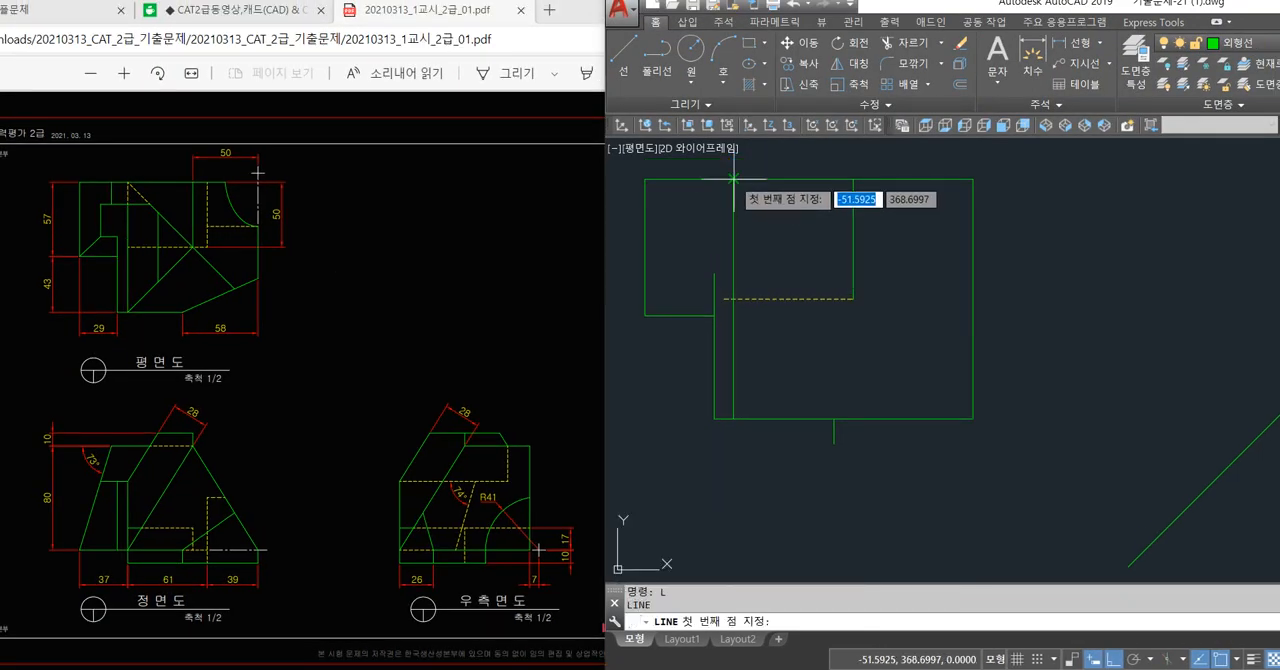
{"action": "left_click", "coordinate": [743, 180]}
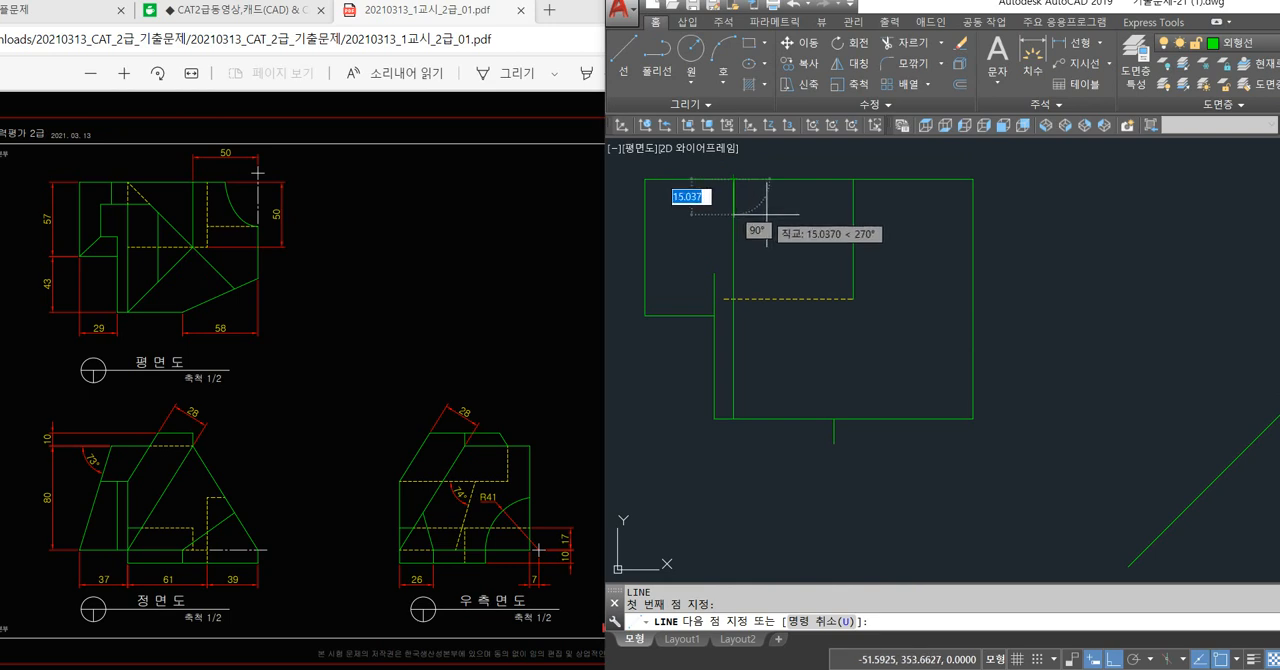
{"action": "left_click", "coordinate": [853, 298]}
{"action": "key", "text": "Return"}
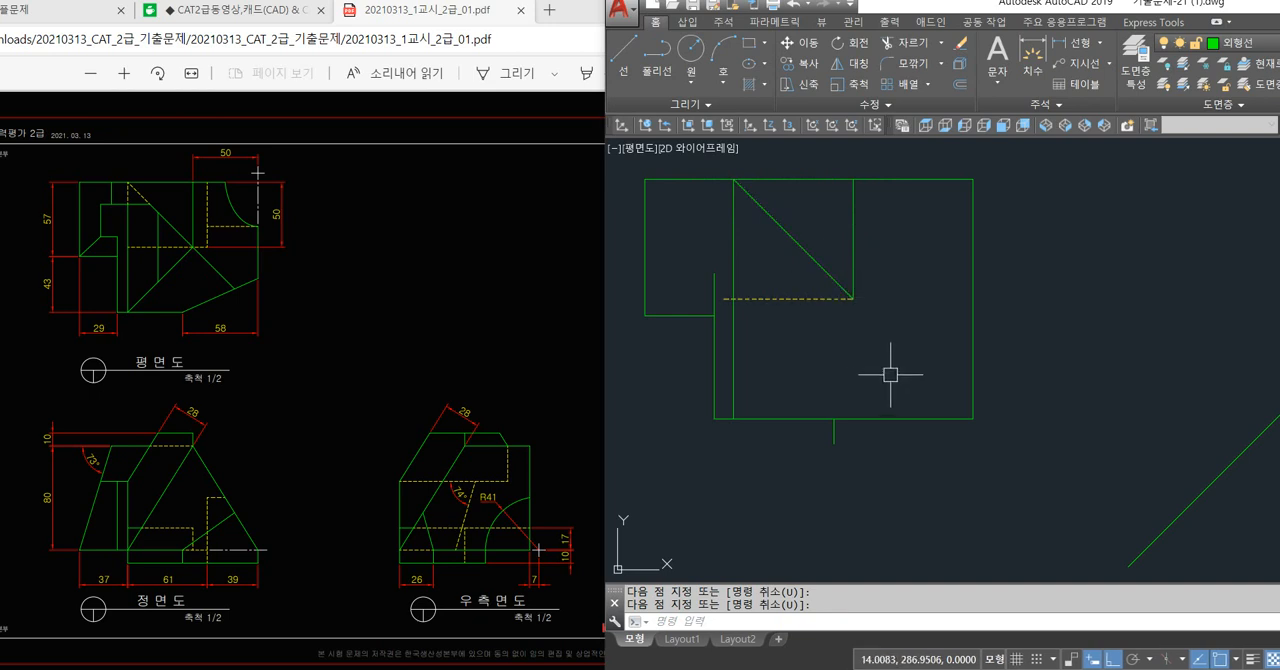
Try to extend the plan view's diagonal line to the outline's lower-right corner.
{"action": "type", "text": "ex"}
{"action": "key", "text": "Return"}
{"action": "key", "text": "Return"}
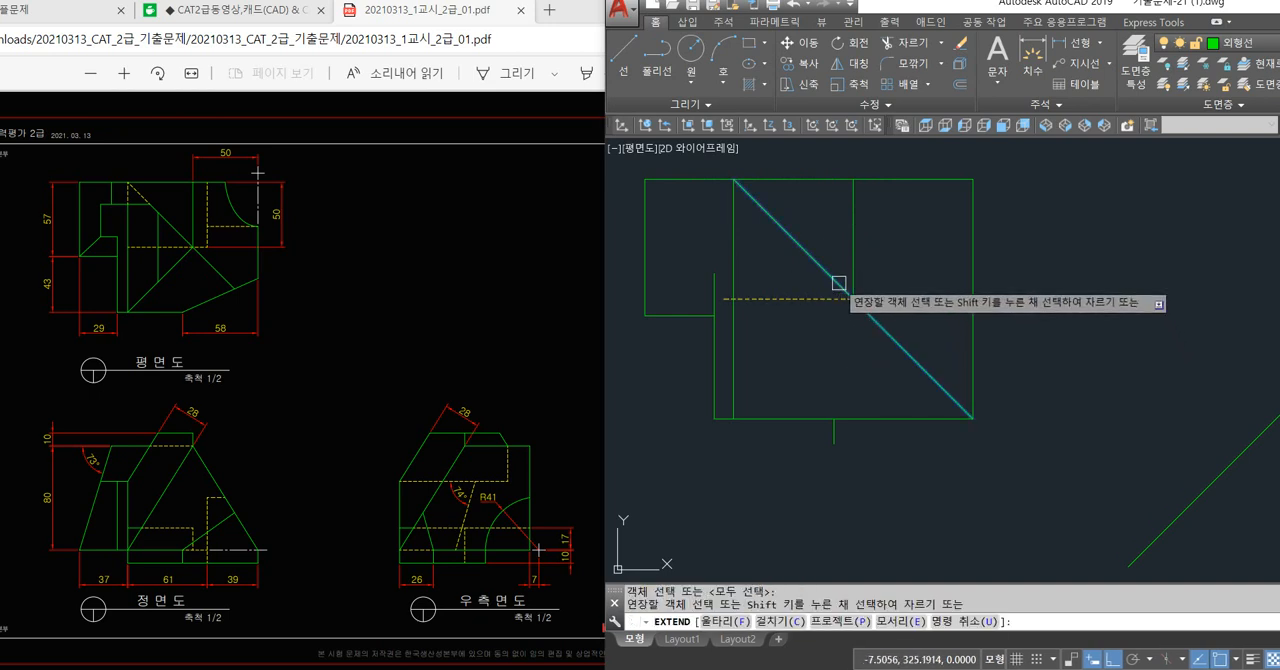
{"action": "left_click", "coordinate": [839, 282]}
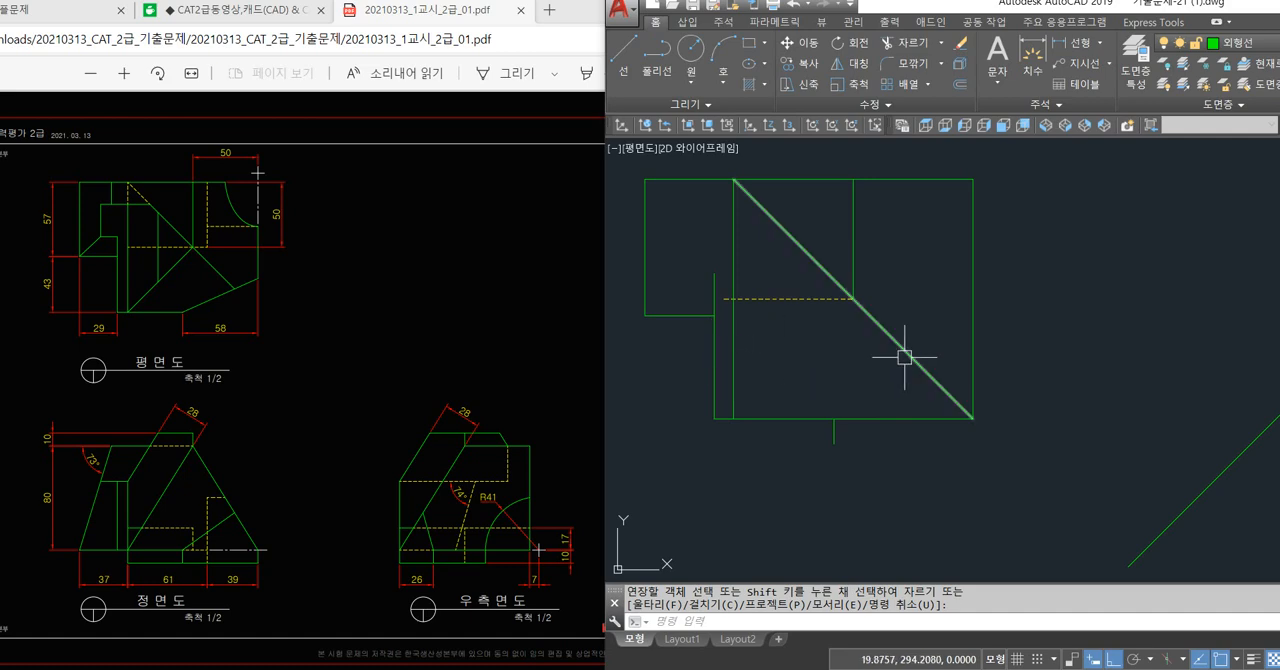
{"action": "key", "text": "Escape"}
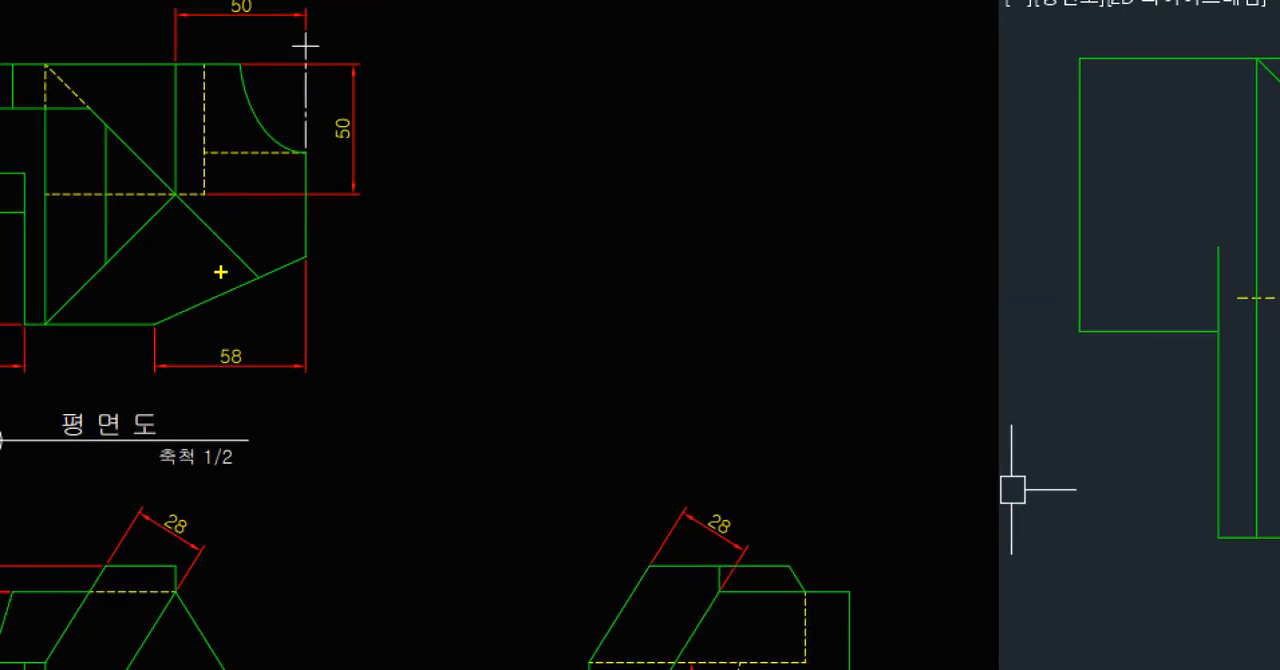
Undo the last extension of the plan view's diagonal line.
{"action": "left_click_drag", "start_coordinate": [255, 278], "coordinate": [257, 279], "text": "shift"}
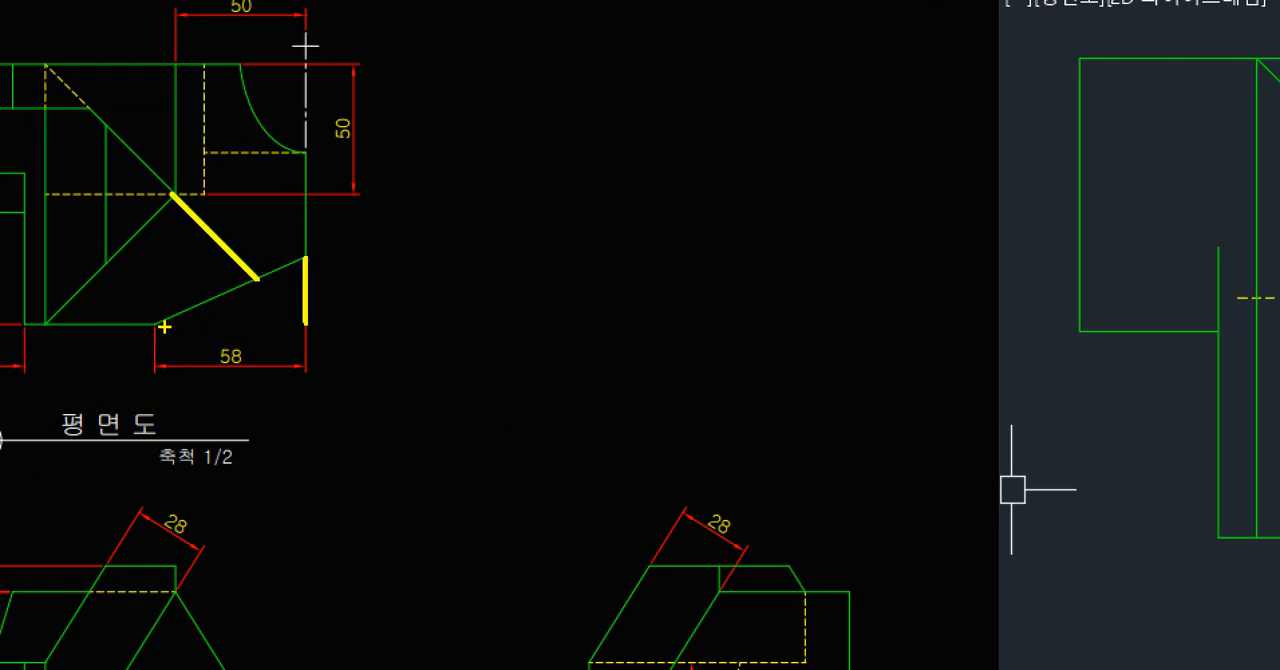
{"action": "left_click_drag", "start_coordinate": [272, 327], "coordinate": [305, 325], "text": "shift"}
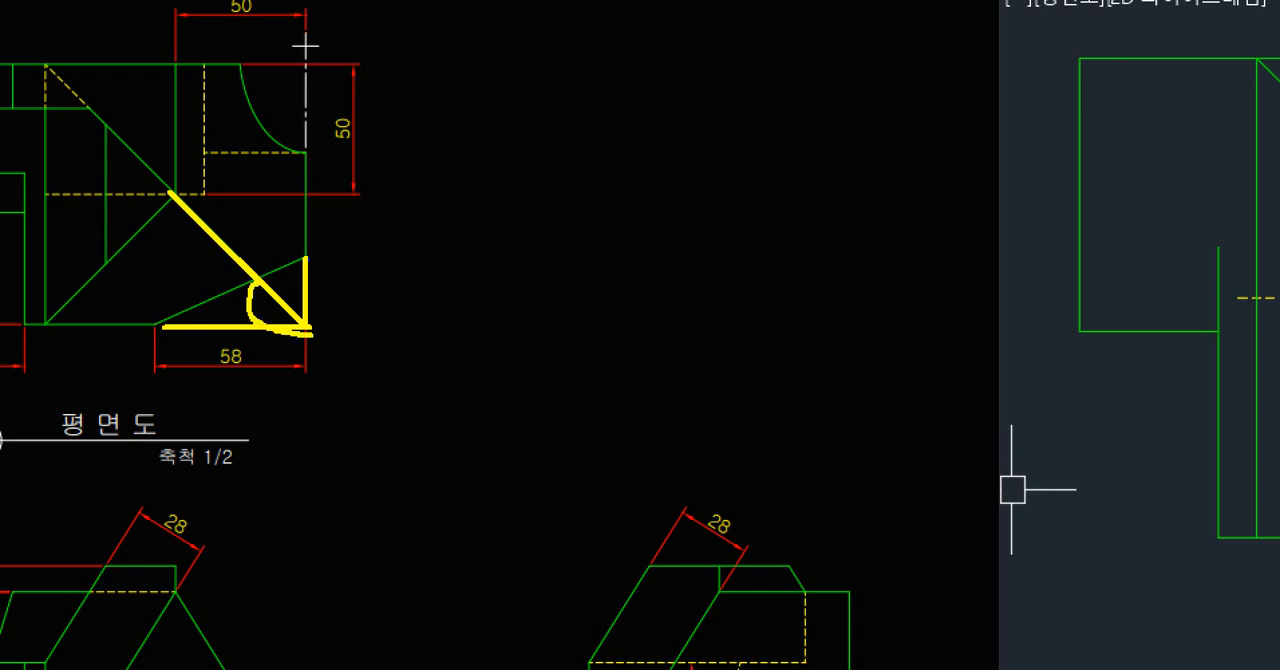
{"action": "key", "text": "Escape"}
{"action": "key", "text": "Escape"}
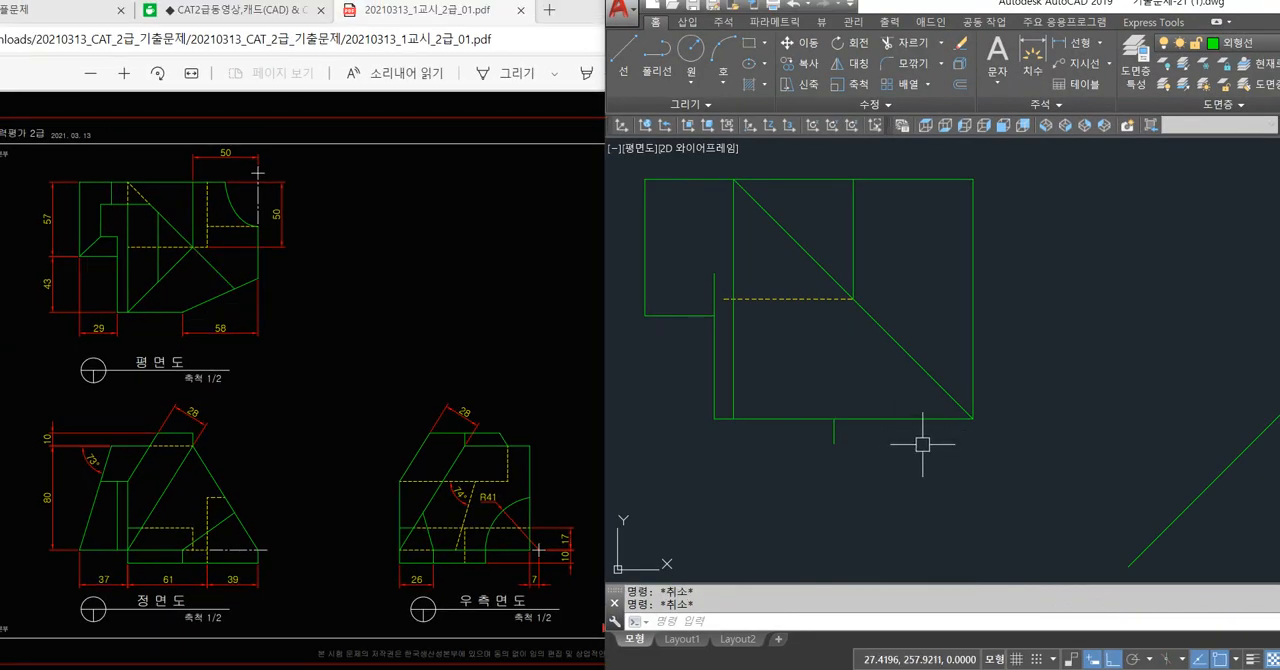
{"action": "key", "text": "ctrl+z"}
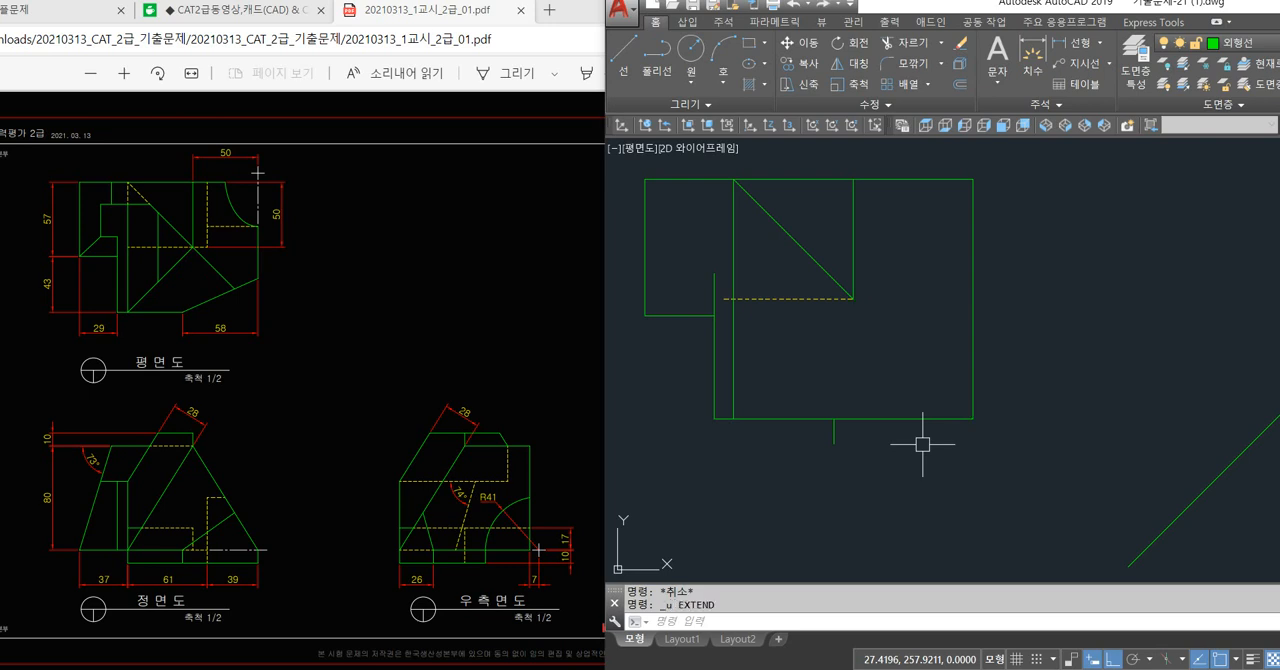
{"action": "left_click", "coordinate": [810, 262]}
{"action": "key", "text": "Escape"}
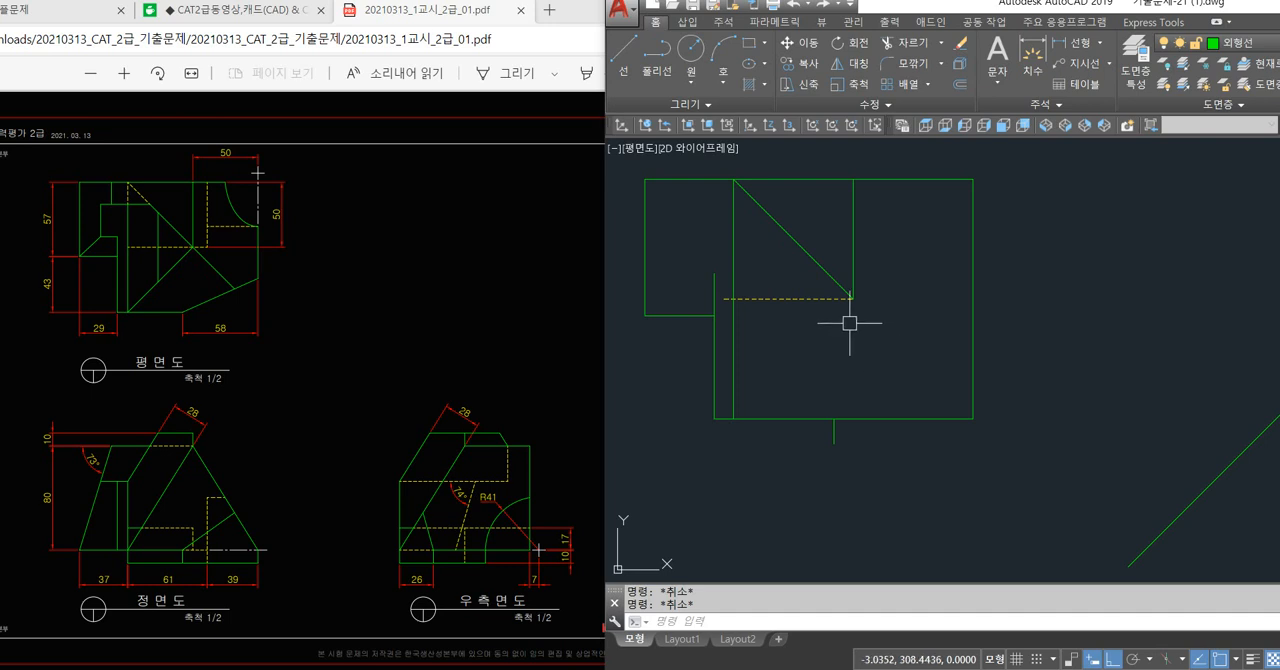
Draw a second diagonal from the first diagonal's lower end to the bottom end of the plan view's projected vertical line.
{"action": "type", "text": "l"}
{"action": "key", "text": "space"}
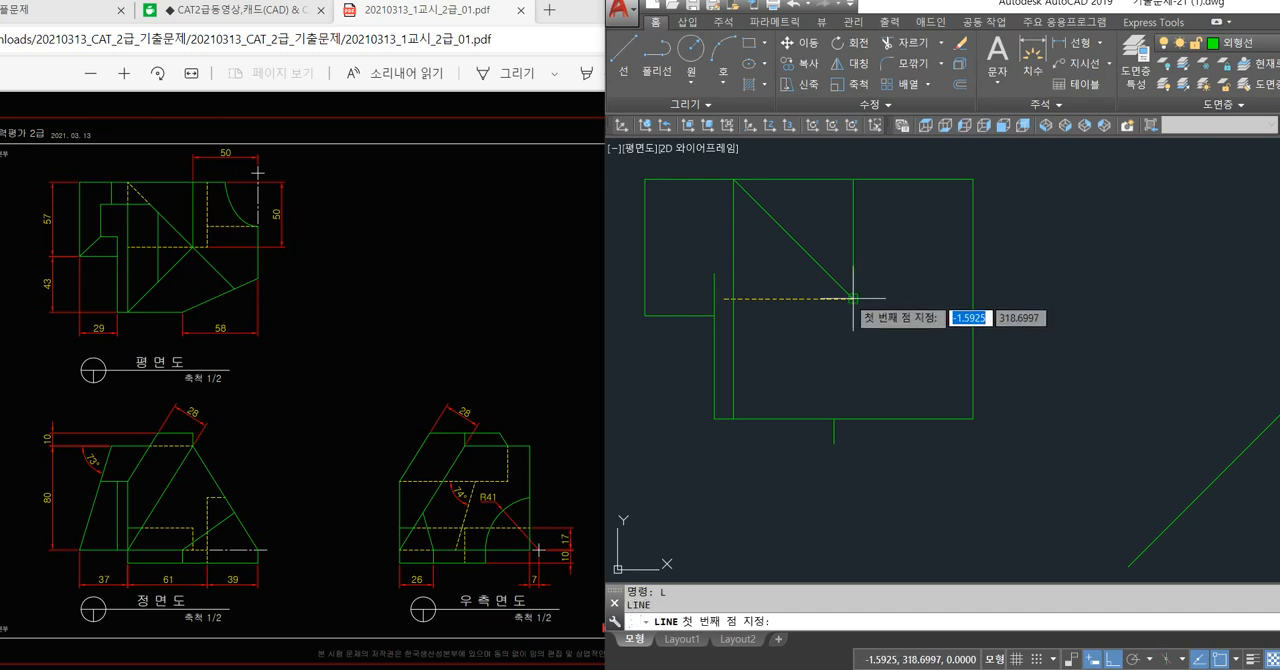
{"action": "left_click", "coordinate": [852, 298]}
{"action": "left_click", "coordinate": [746, 416]}
{"action": "key", "text": "space"}
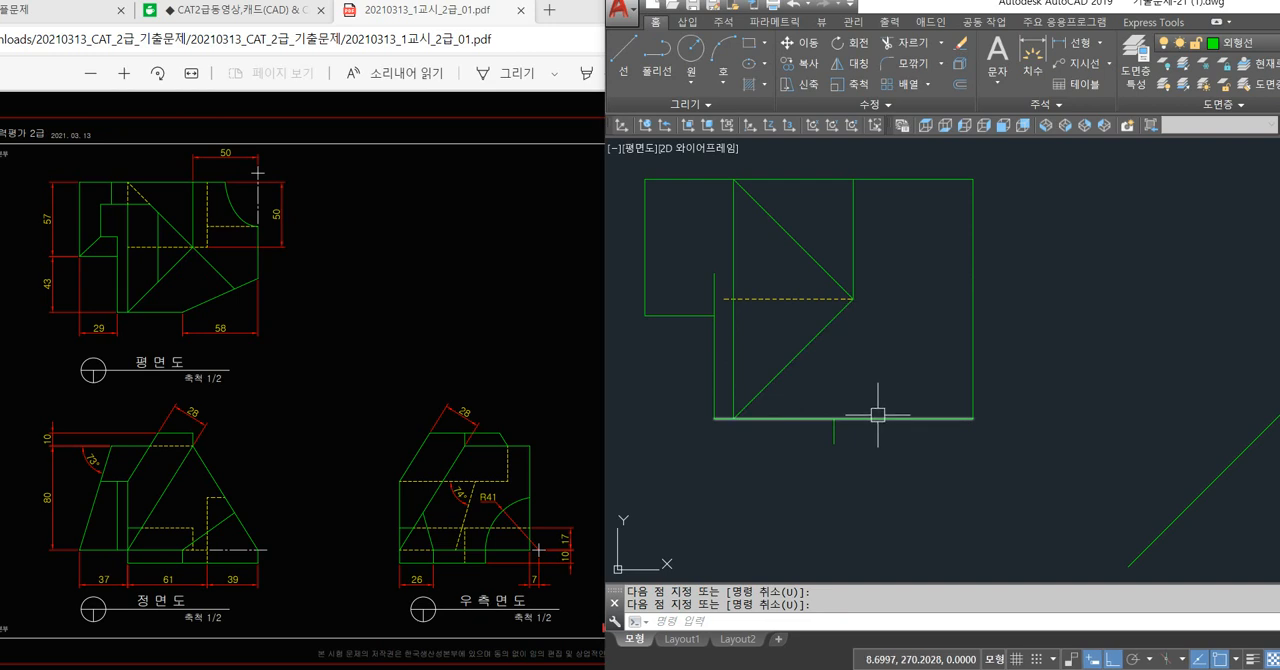
Project a vertical line from the point where the plan view's diagonals meet down to the front view's 80 mm top edge.
{"action": "type", "text": "l"}
{"action": "key", "text": "space"}
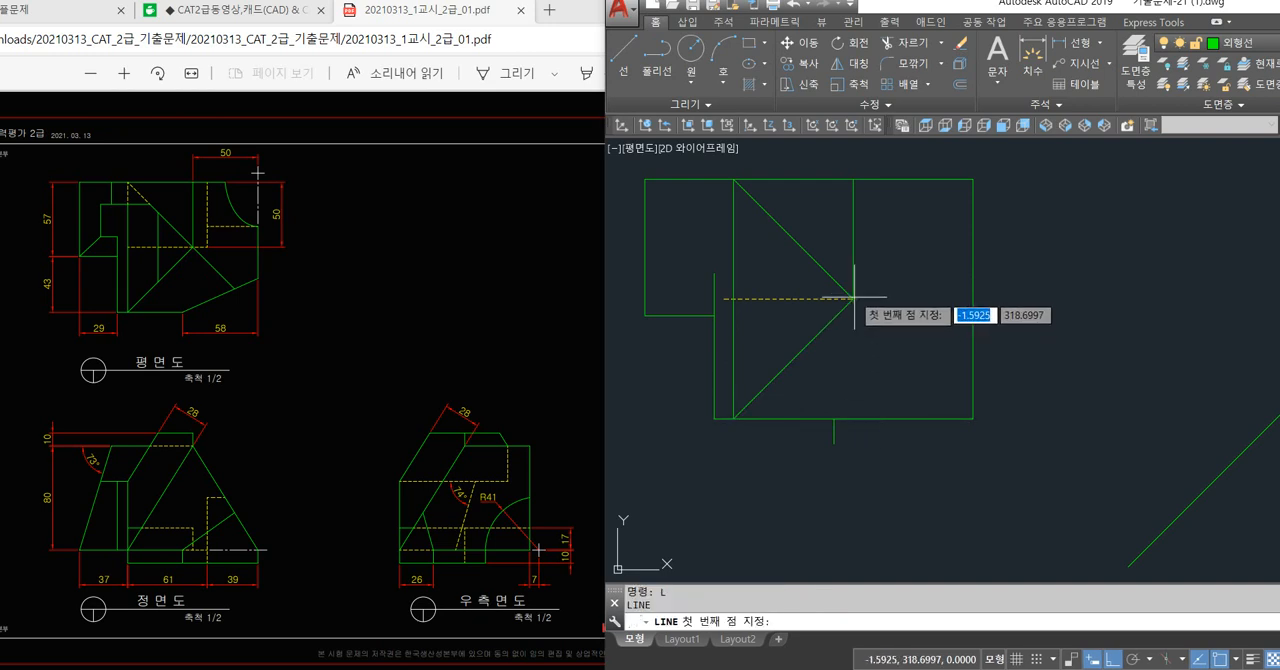
{"action": "left_click", "coordinate": [854, 297]}
{"action": "scroll", "coordinate": [854, 298], "scroll_direction": "down", "scroll_amount": 2}
{"action": "middle_click_drag", "start_coordinate": [878, 403], "coordinate": [845, 303]}
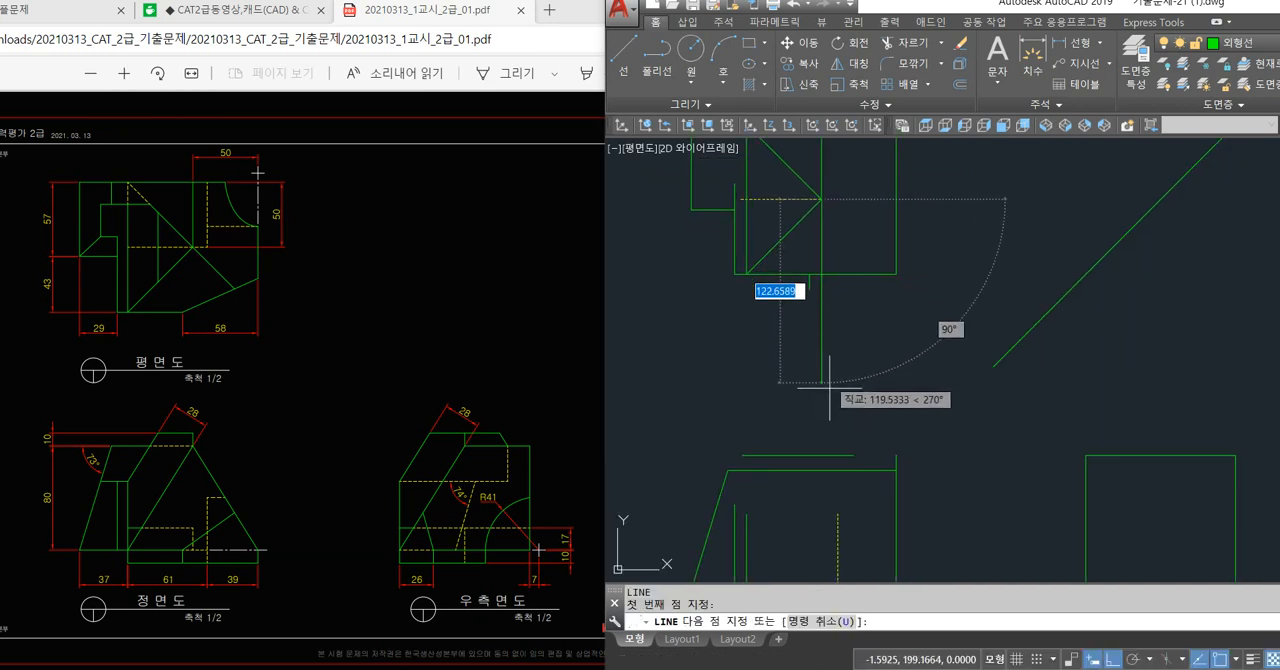
{"action": "left_click", "coordinate": [826, 469]}
{"action": "key", "text": "space"}
Trim the front view's uppermost horizontal line to the right of the projected vertical line.
{"action": "type", "text": "tr"}
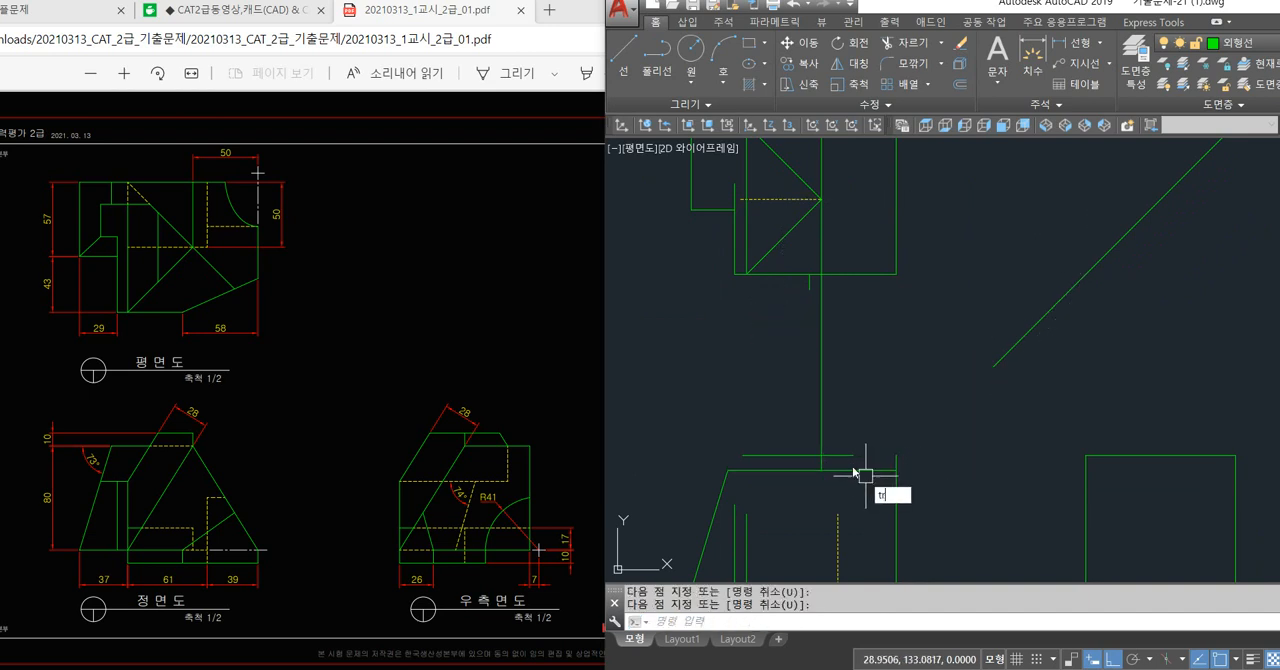
{"action": "key", "text": "space"}
{"action": "key", "text": "space"}
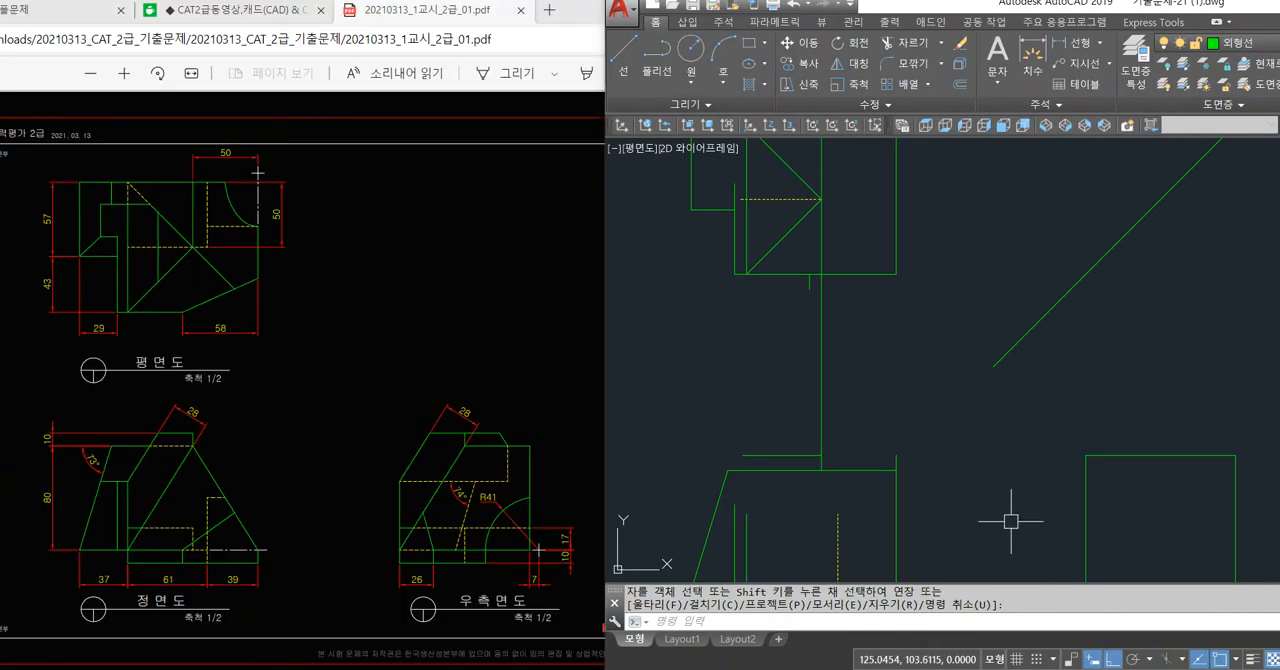
Draw two slanted lines in the front view from the projected vertical line's foot on the 80 mm top edge to the base's two corners.
{"action": "middle_click_drag", "start_coordinate": [1014, 514], "coordinate": [948, 437]}
{"action": "type", "text": "L"}
{"action": "key", "text": "Return"}
{"action": "left_click", "coordinate": [800, 418]}
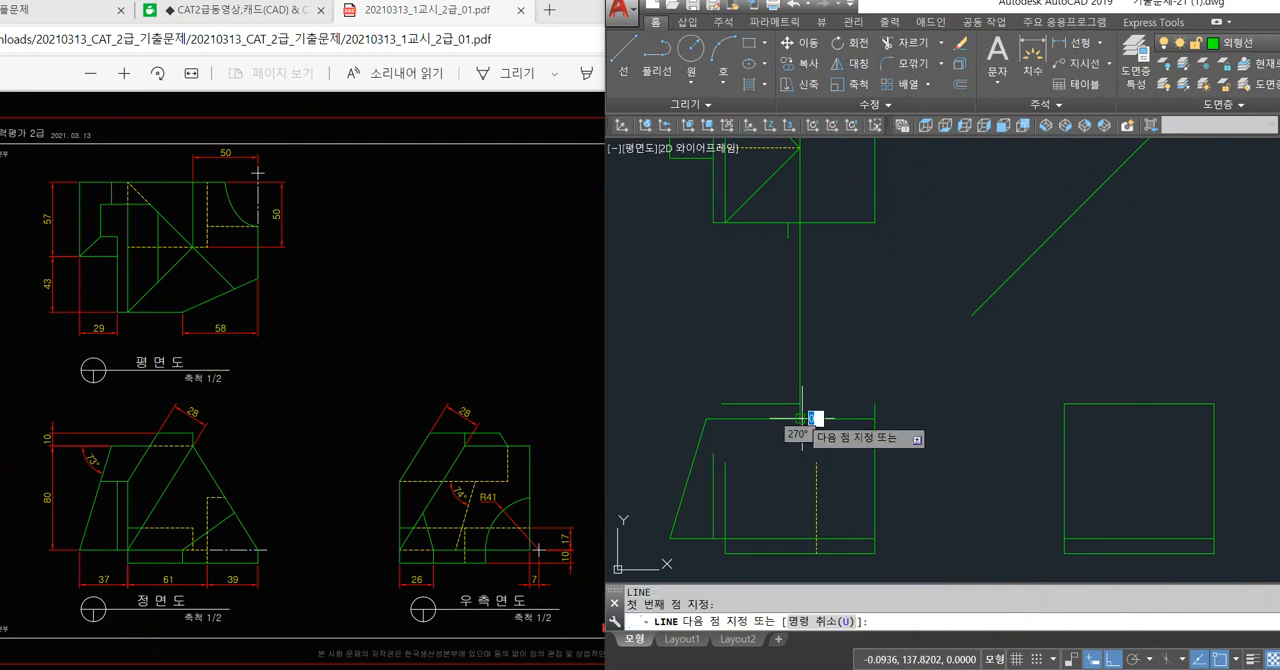
{"action": "left_click", "coordinate": [875, 540]}
{"action": "key", "text": "Return"}
{"action": "key", "text": "Return"}
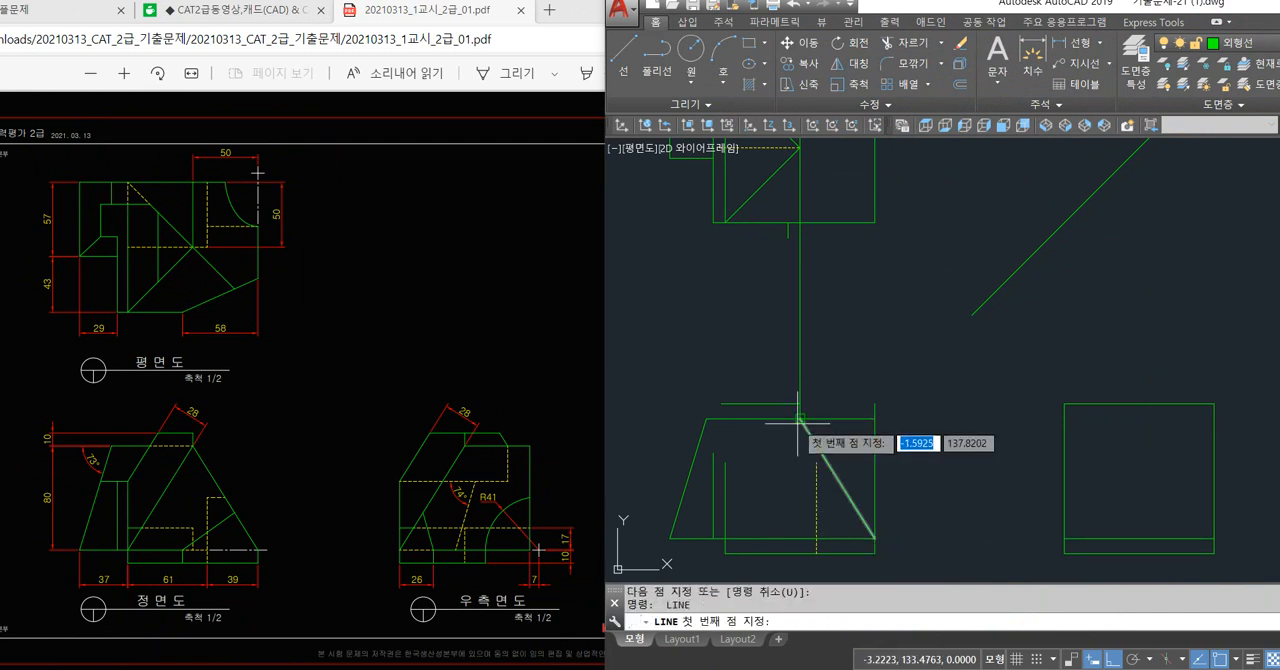
{"action": "left_click", "coordinate": [800, 418]}
{"action": "left_click", "coordinate": [726, 540]}
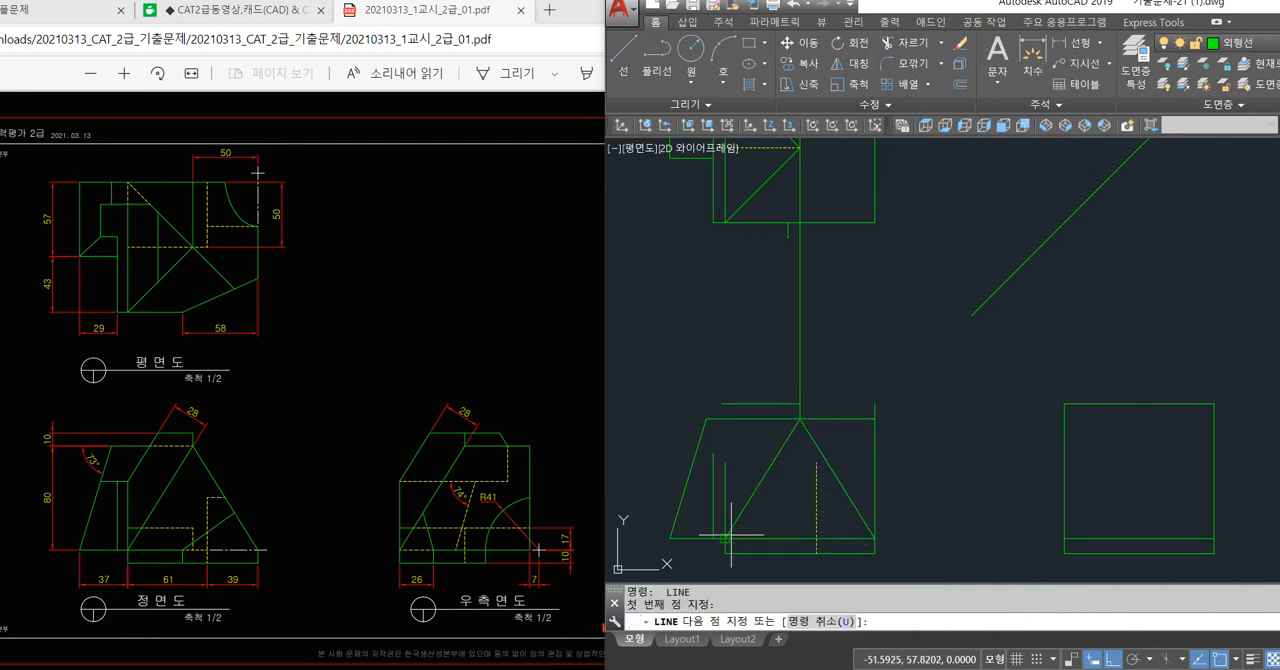
{"action": "key", "text": "Return"}
Trim the front view's top edge beyond the slanted lines' apex and the outer vertical edge above the base.
{"action": "type", "text": "tr"}
{"action": "key", "text": "Return"}
{"action": "key", "text": "Return"}
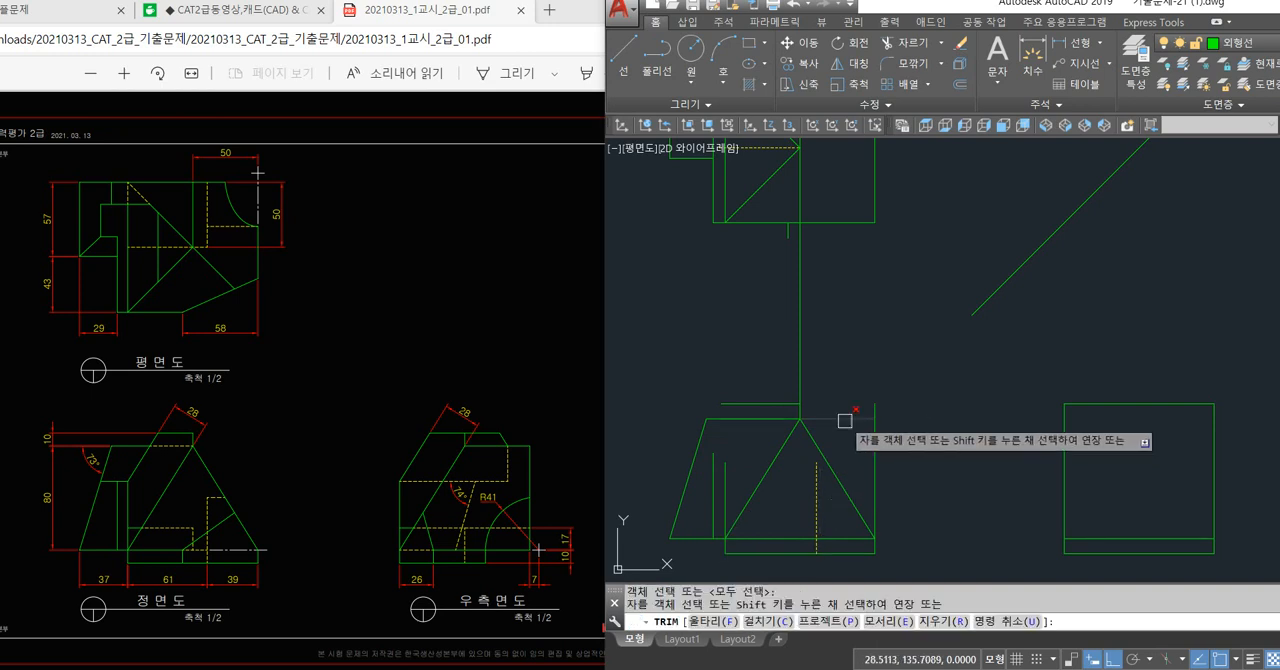
{"action": "key", "text": "Return"}
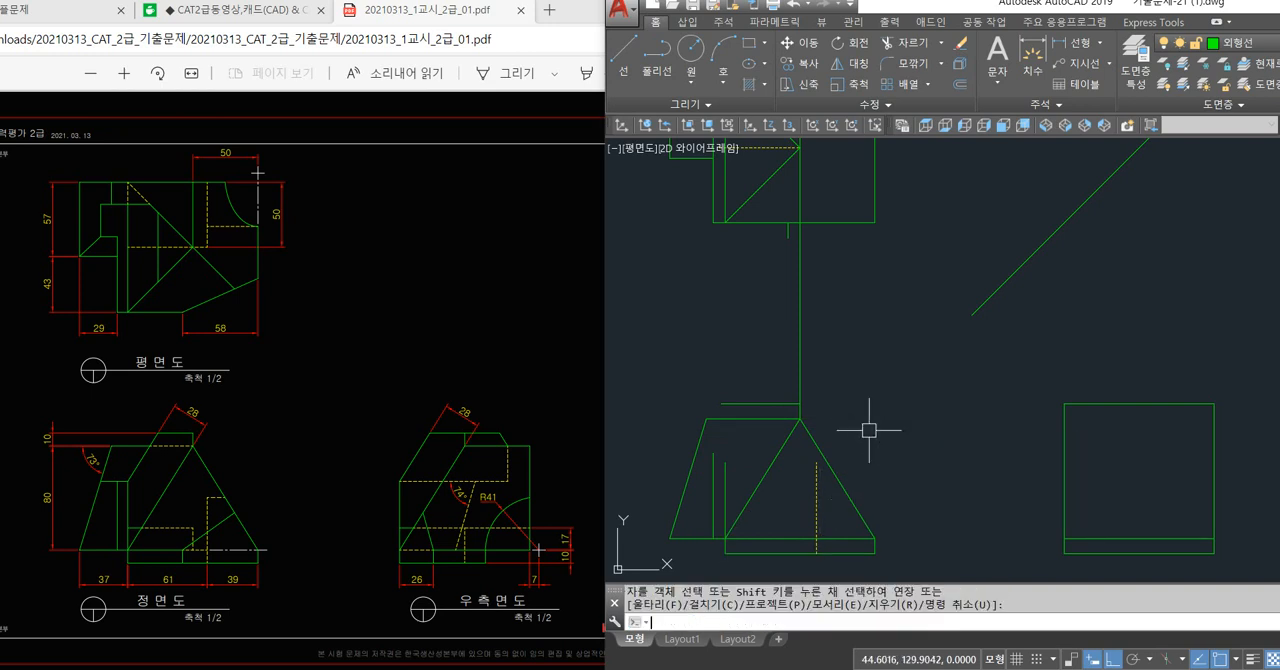
{"action": "middle_click_drag", "start_coordinate": [828, 363], "coordinate": [840, 424]}
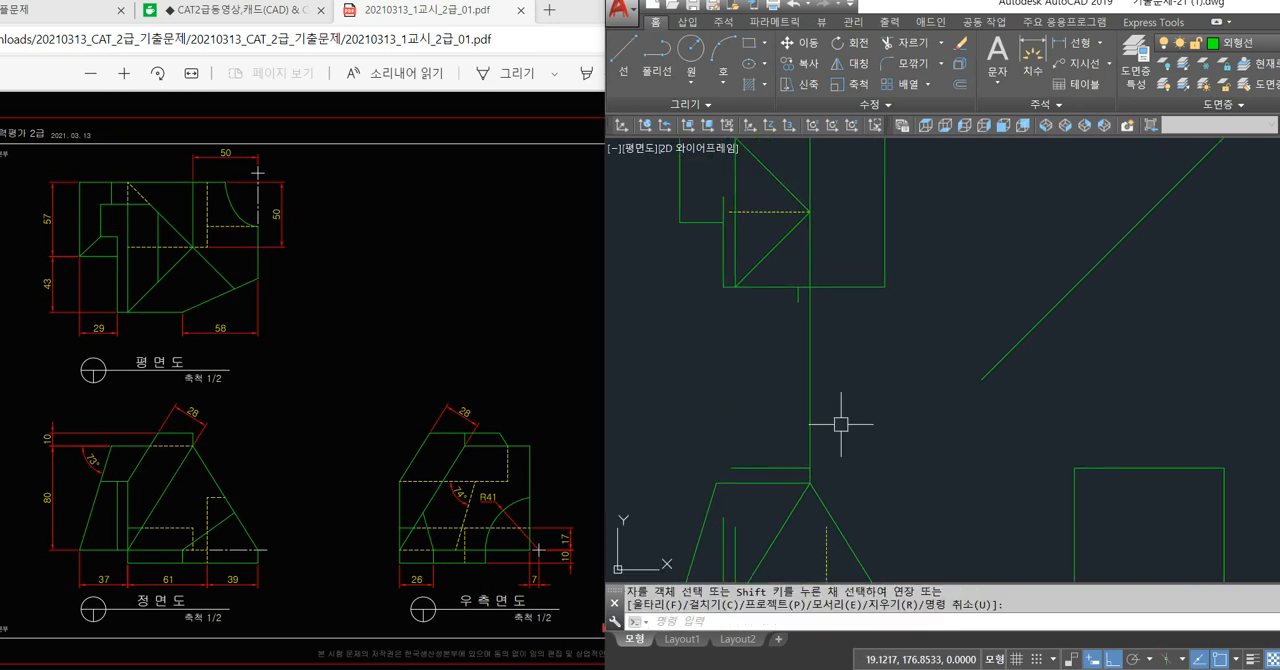
{"action": "left_click", "coordinate": [763, 212]}
{"action": "left_click", "coordinate": [810, 174]}
{"action": "middle_click_drag", "start_coordinate": [845, 232], "coordinate": [851, 316]}
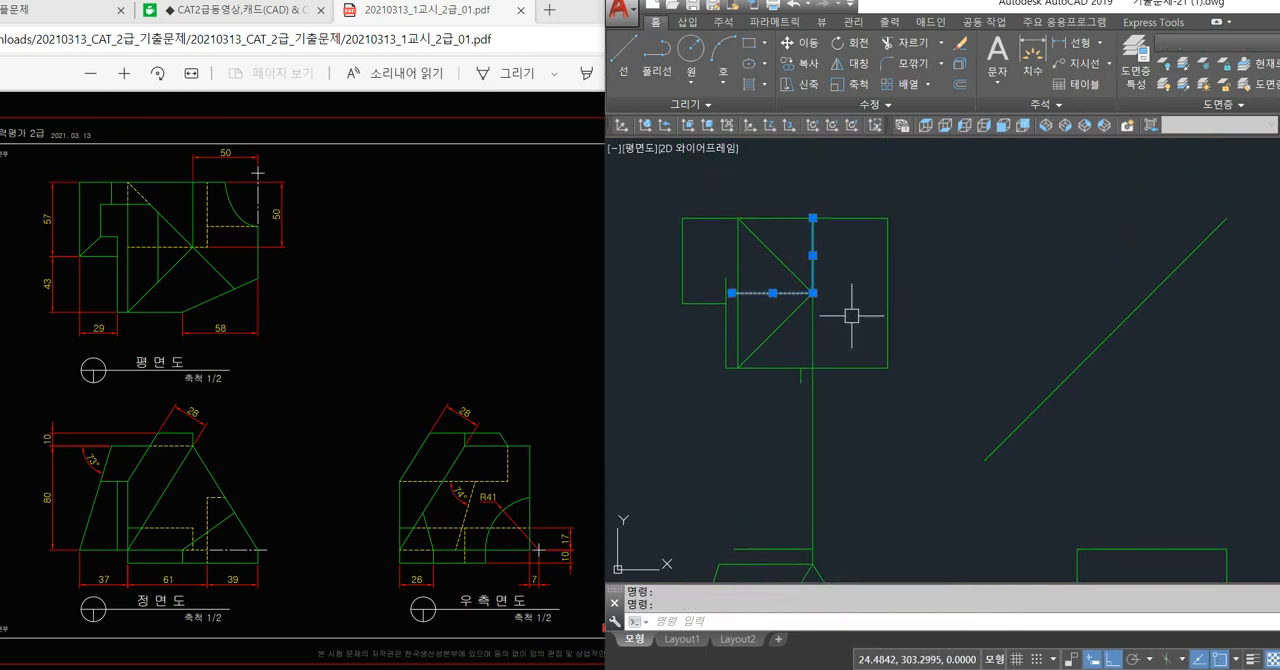
{"action": "scroll", "coordinate": [793, 292], "scroll_direction": "up", "scroll_amount": 2}
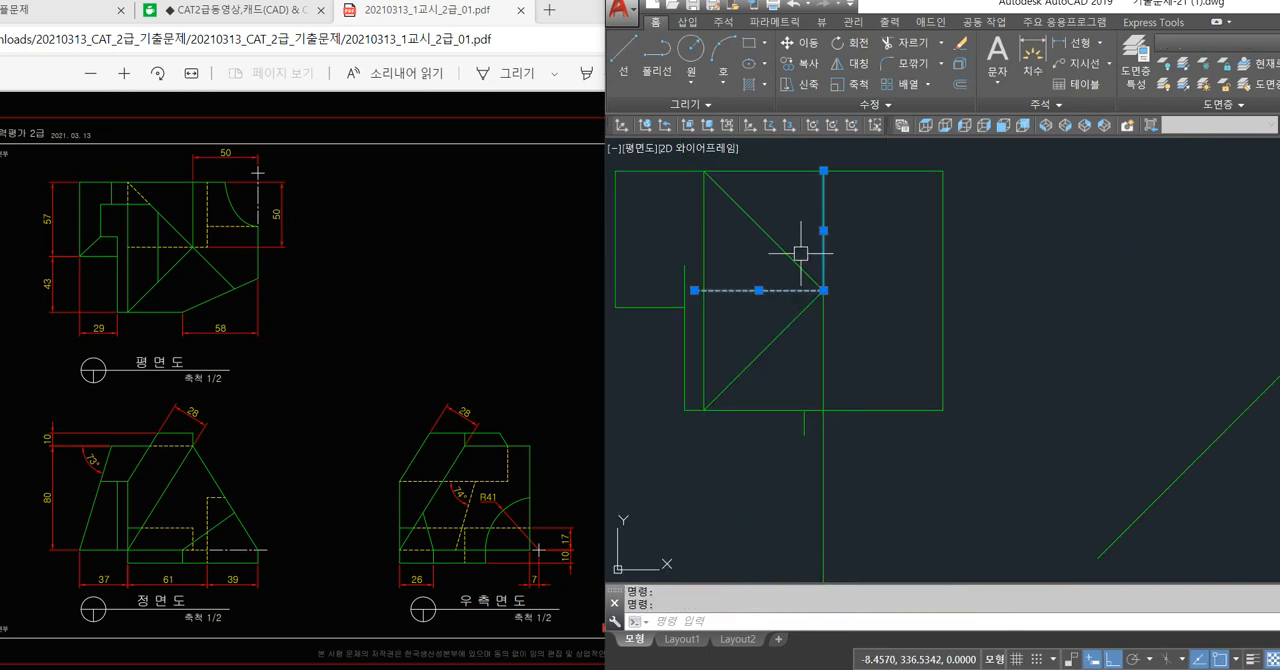
{"action": "left_click", "coordinate": [704, 326]}
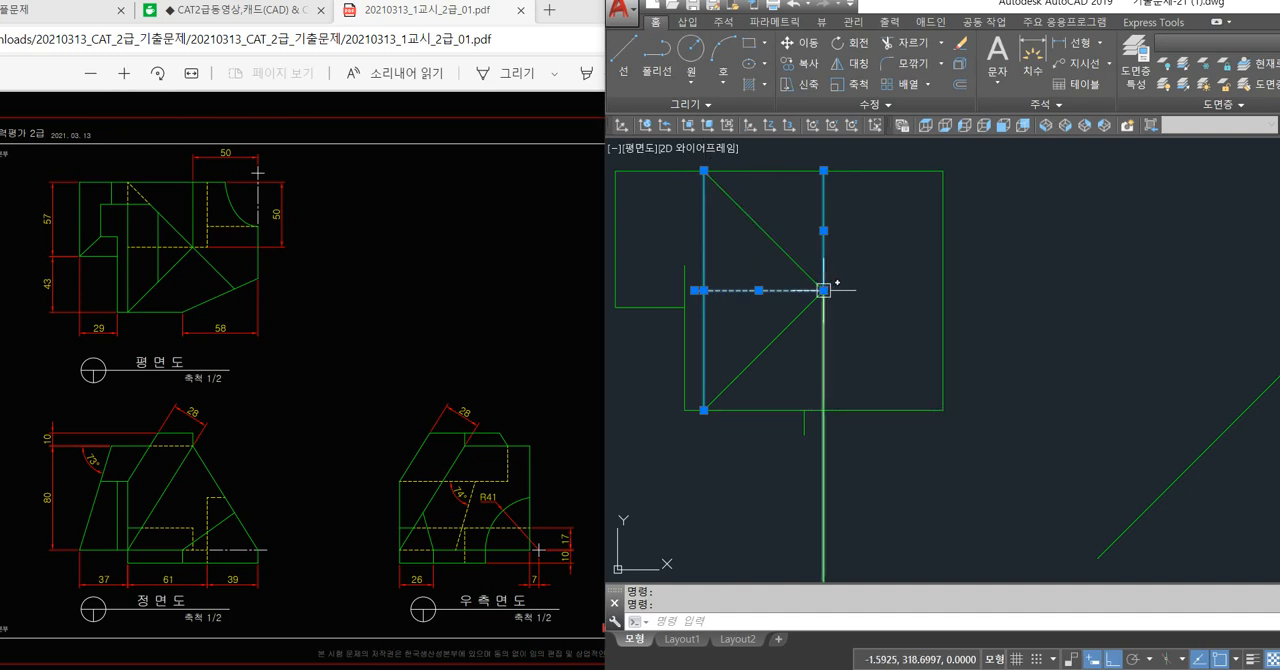
{"action": "key", "text": "Escape"}
{"action": "key", "text": "Escape"}
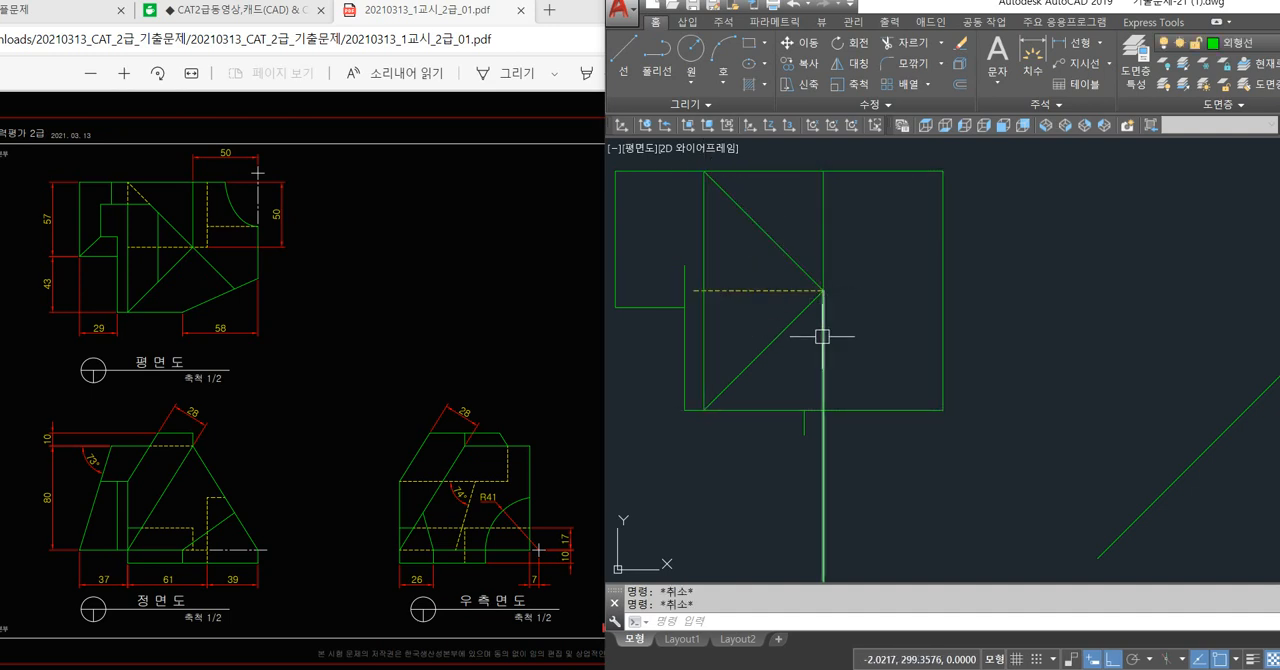
Delete the vertical projection line running from the plan view's diagonal intersection down to the front view.
{"action": "left_click", "coordinate": [822, 337]}
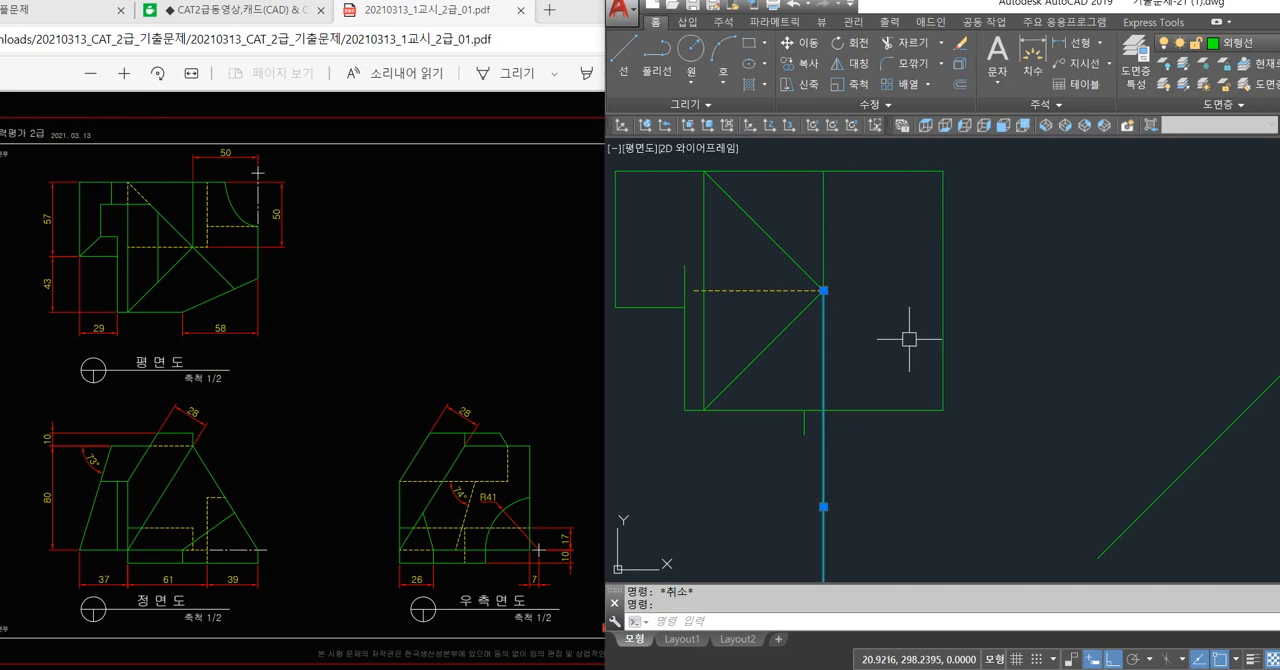
{"action": "key", "text": "Delete"}
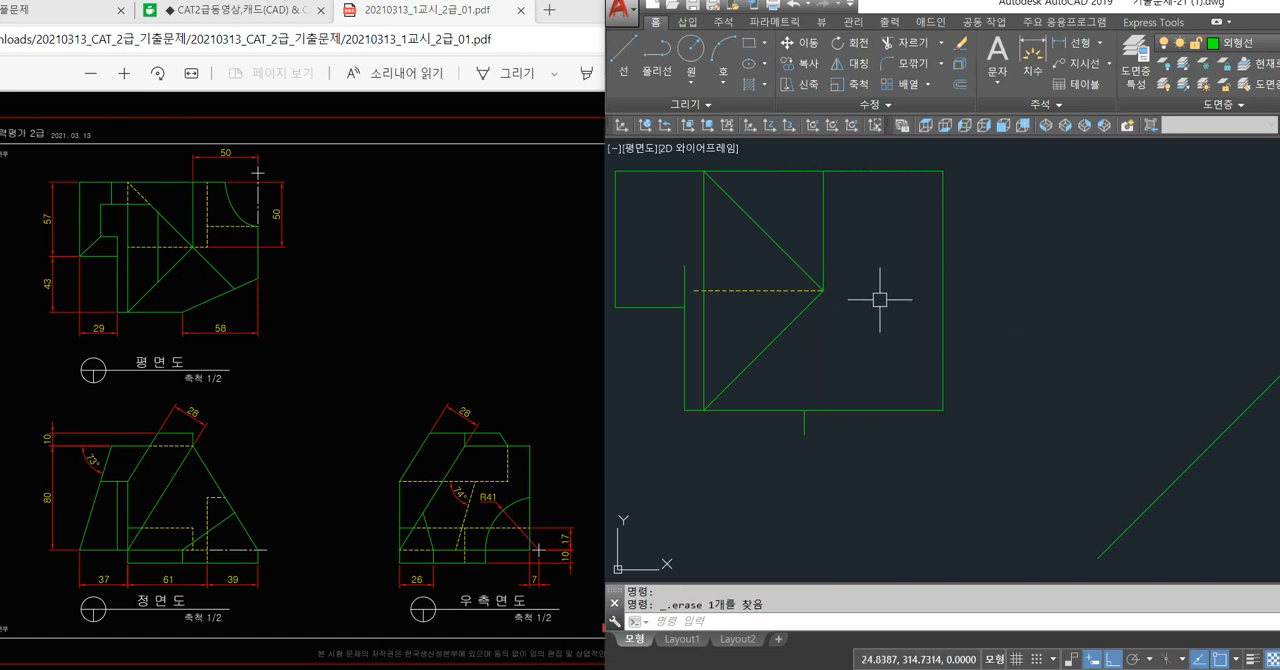
{"action": "scroll", "coordinate": [900, 330], "scroll_direction": "down", "scroll_amount": 2}
{"action": "middle_click_drag", "start_coordinate": [903, 331], "coordinate": [849, 323]}
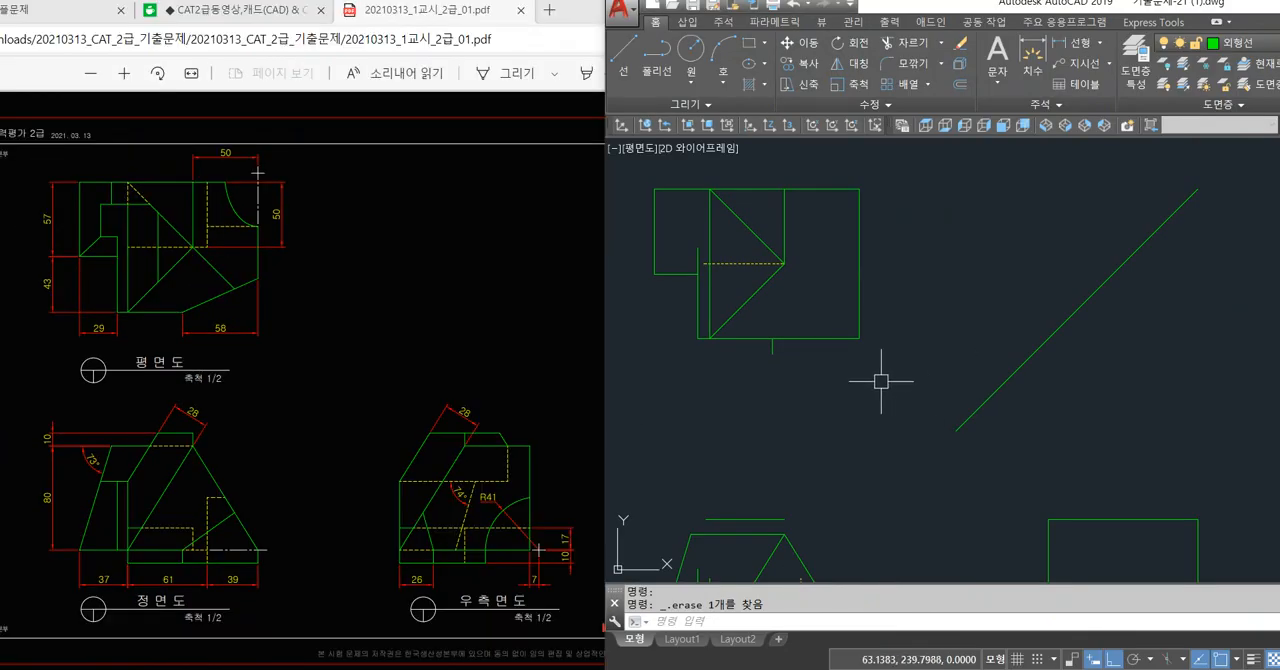
Offset the front view's slanted line between the apex and the base's left corner by 28 mm toward the 73° edge.
{"action": "middle_click_drag", "start_coordinate": [854, 404], "coordinate": [833, 337]}
{"action": "scroll", "coordinate": [840, 353], "scroll_direction": "down", "scroll_amount": 3}
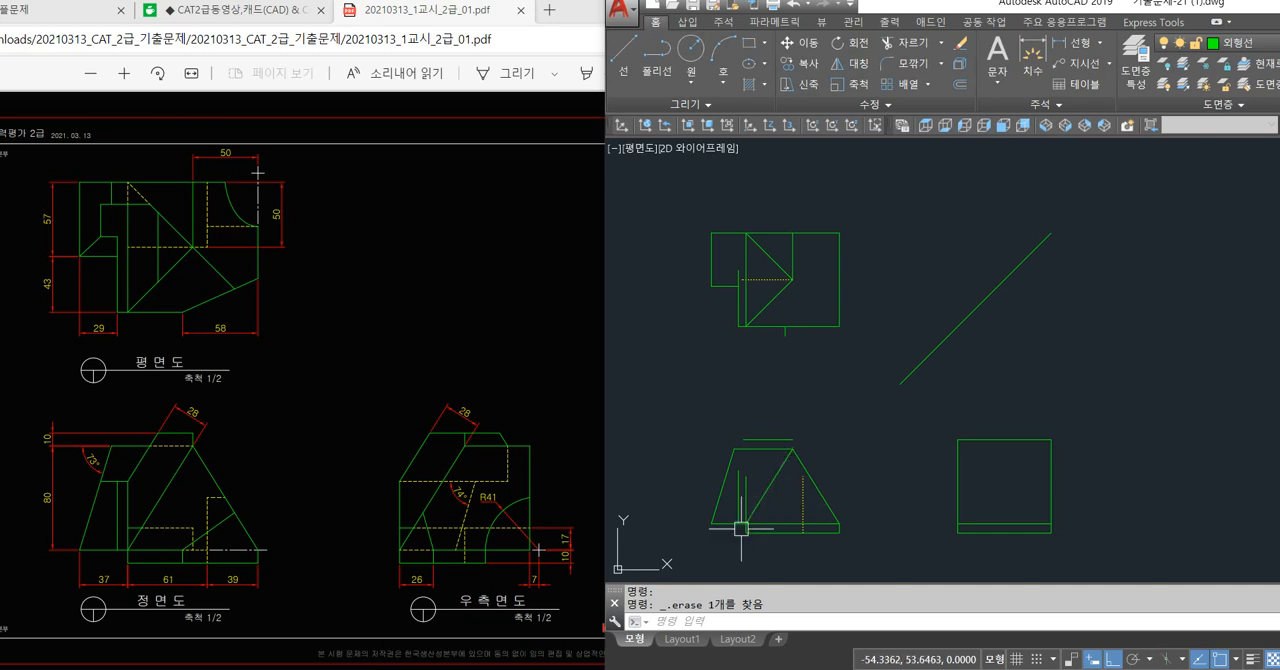
{"action": "scroll", "coordinate": [740, 523], "scroll_direction": "up", "scroll_amount": 4}
{"action": "left_click", "coordinate": [814, 420]}
{"action": "key", "text": "Escape"}
{"action": "key", "text": "Escape"}
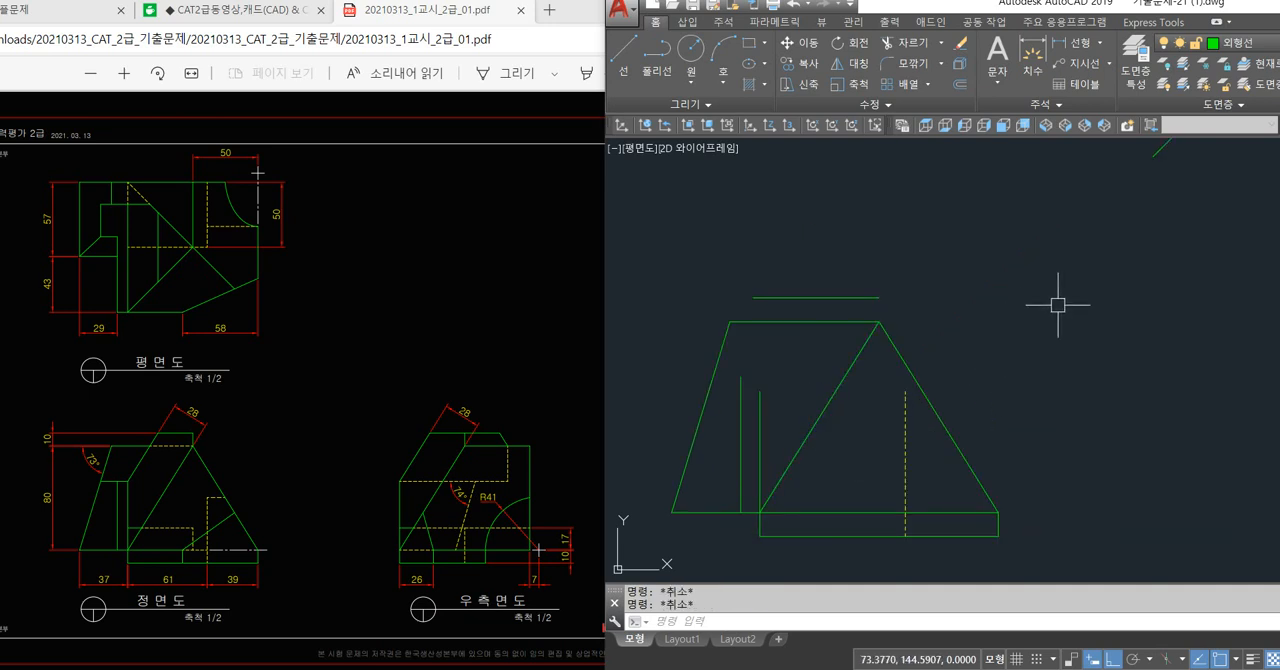
{"action": "key", "text": "o"}
{"action": "key", "text": "Return"}
{"action": "type", "text": "28"}
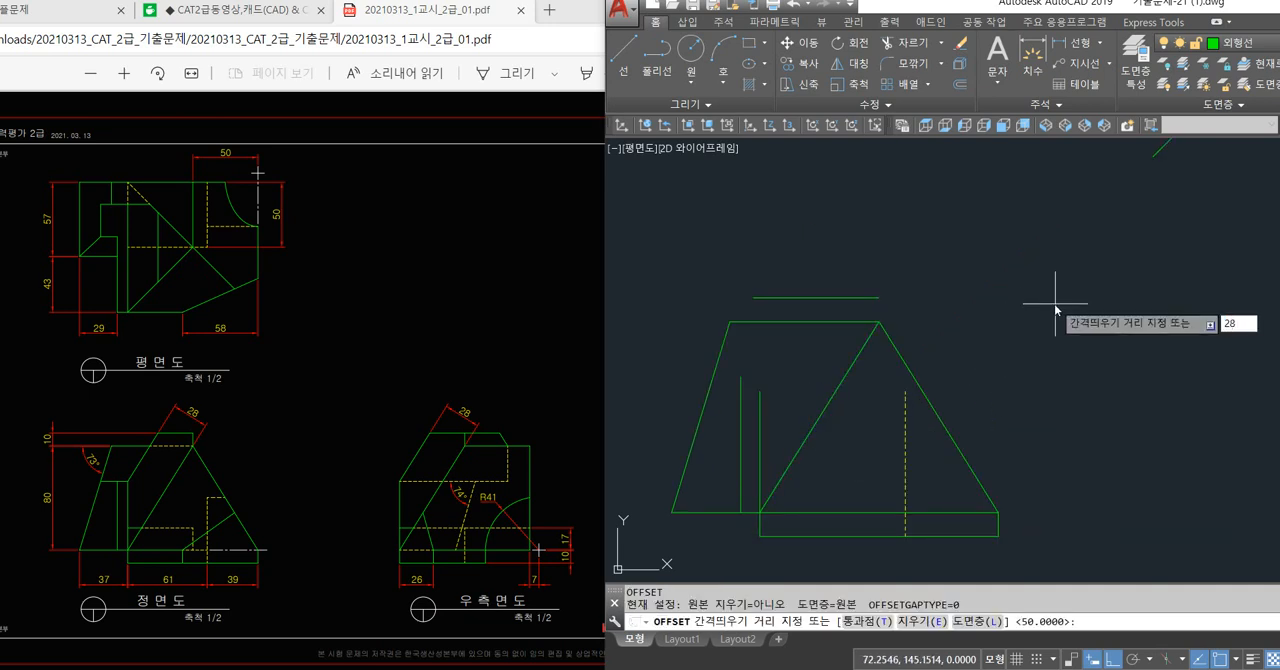
{"action": "key", "text": "Return"}
{"action": "left_click", "coordinate": [846, 374]}
{"action": "left_click", "coordinate": [820, 363]}
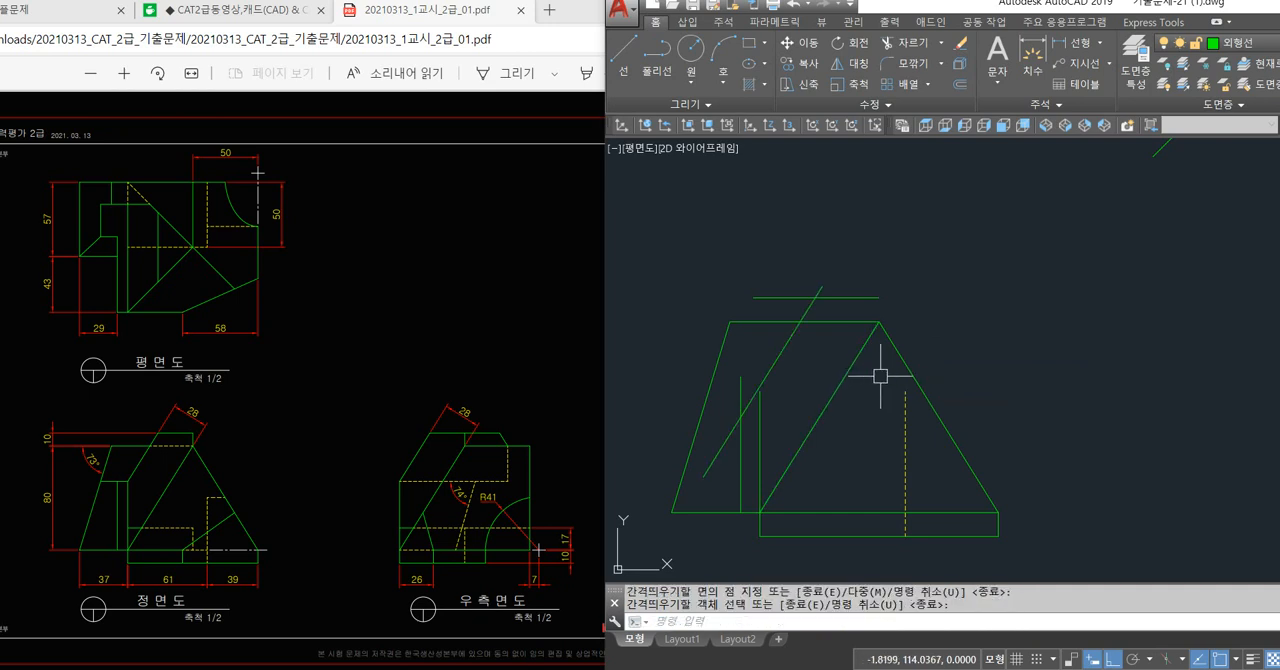
{"action": "key", "text": "Escape"}
Draw a short vertical line from the front view's apex up to the end of the uppermost horizontal line.
{"action": "key", "text": "l"}
{"action": "key", "text": "Return"}
{"action": "left_click", "coordinate": [879, 322]}
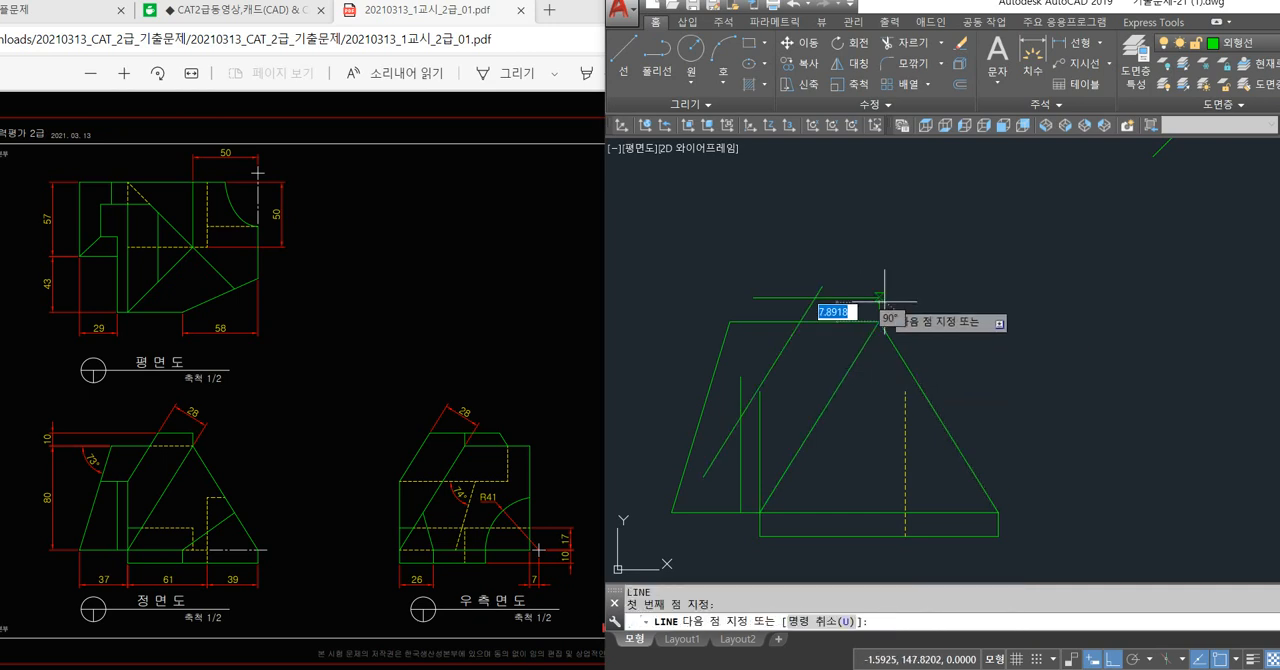
{"action": "left_click", "coordinate": [880, 298]}
{"action": "key", "text": "Escape"}
Trim the offset slanted line and the uppermost horizontal line back to their intersection in the front view.
{"action": "type", "text": "tr"}
{"action": "key", "text": "Return"}
{"action": "key", "text": "Return"}
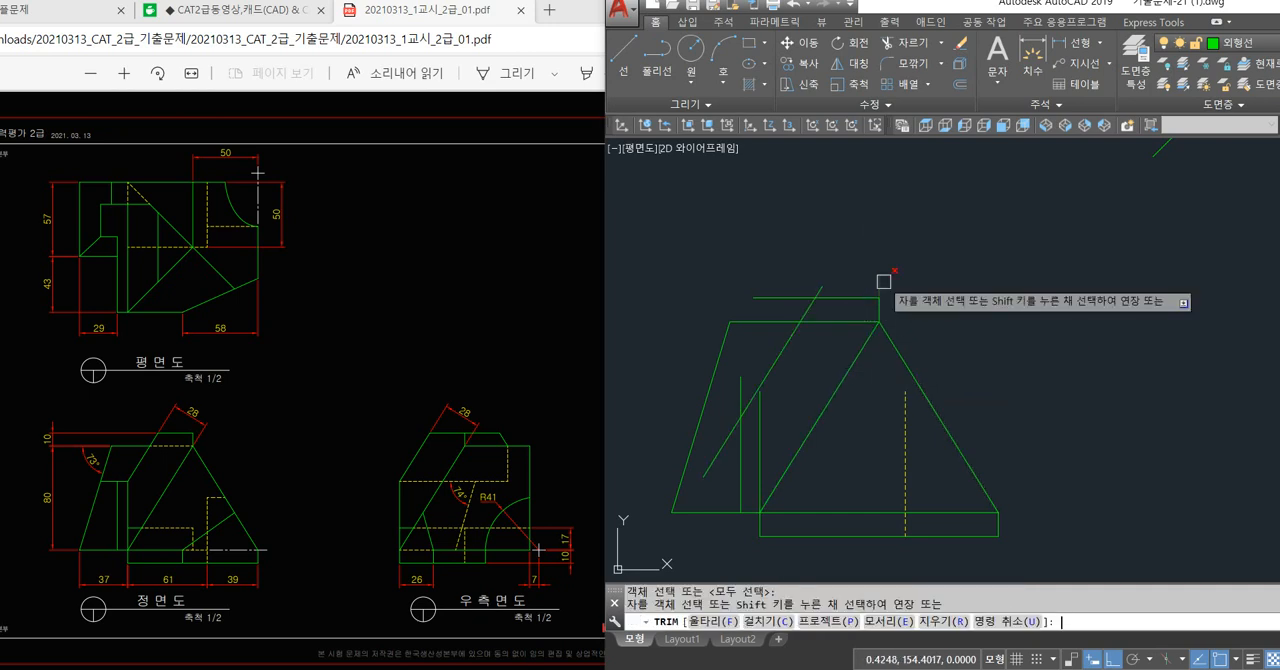
{"action": "left_click", "coordinate": [884, 282]}
{"action": "key", "text": "Return"}
{"action": "type", "text": "tr"}
{"action": "key", "text": "Return"}
{"action": "key", "text": "Return"}
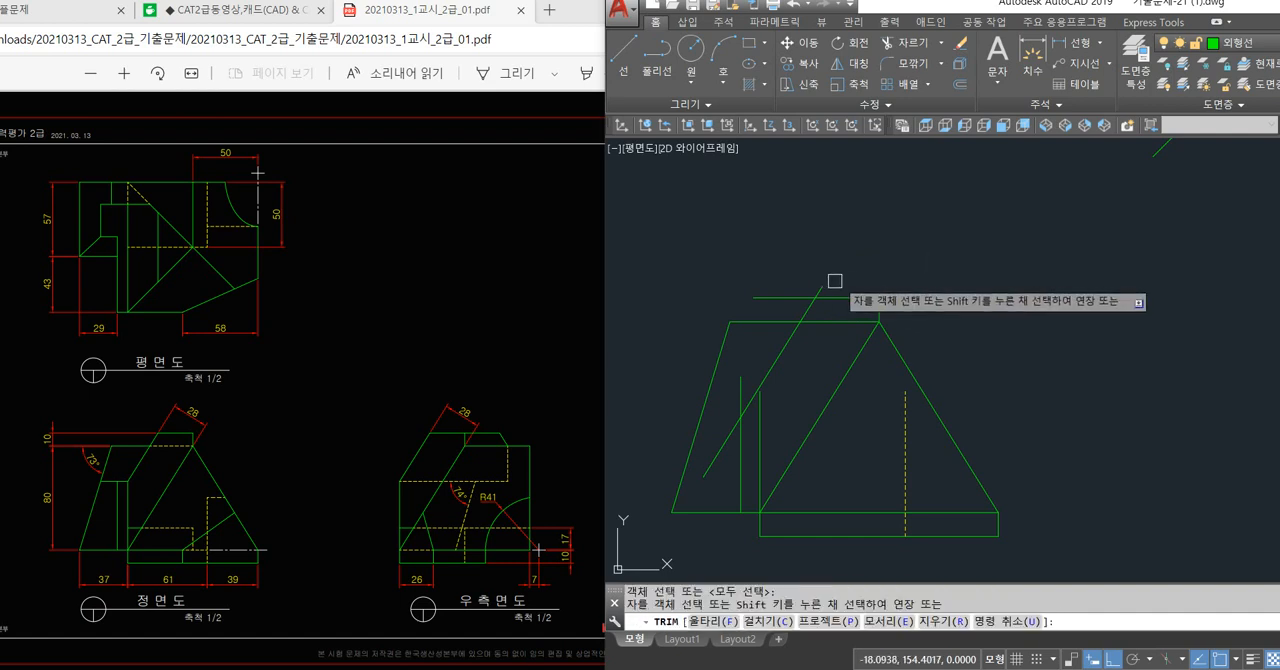
{"action": "left_click", "coordinate": [831, 289]}
{"action": "left_click", "coordinate": [789, 298]}
Extend the front view's vertical line above the base's left corner up to the offset slanted line.
{"action": "key", "text": "Return"}
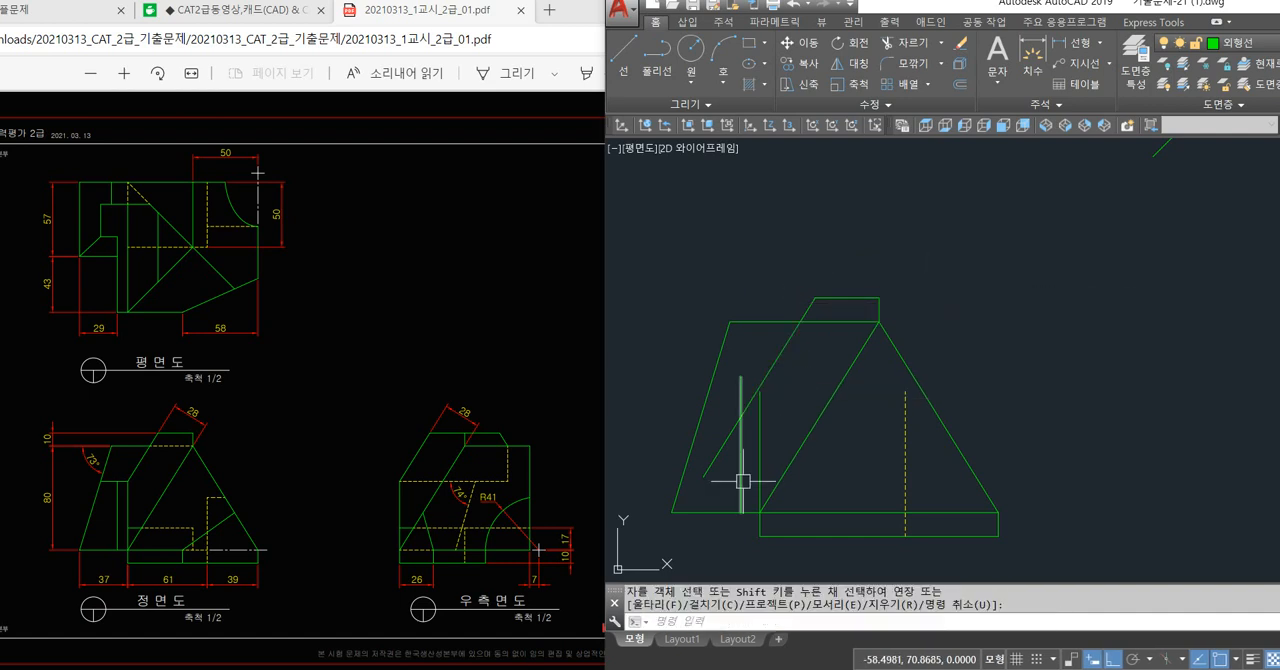
{"action": "type", "text": "ex"}
{"action": "key", "text": "Return"}
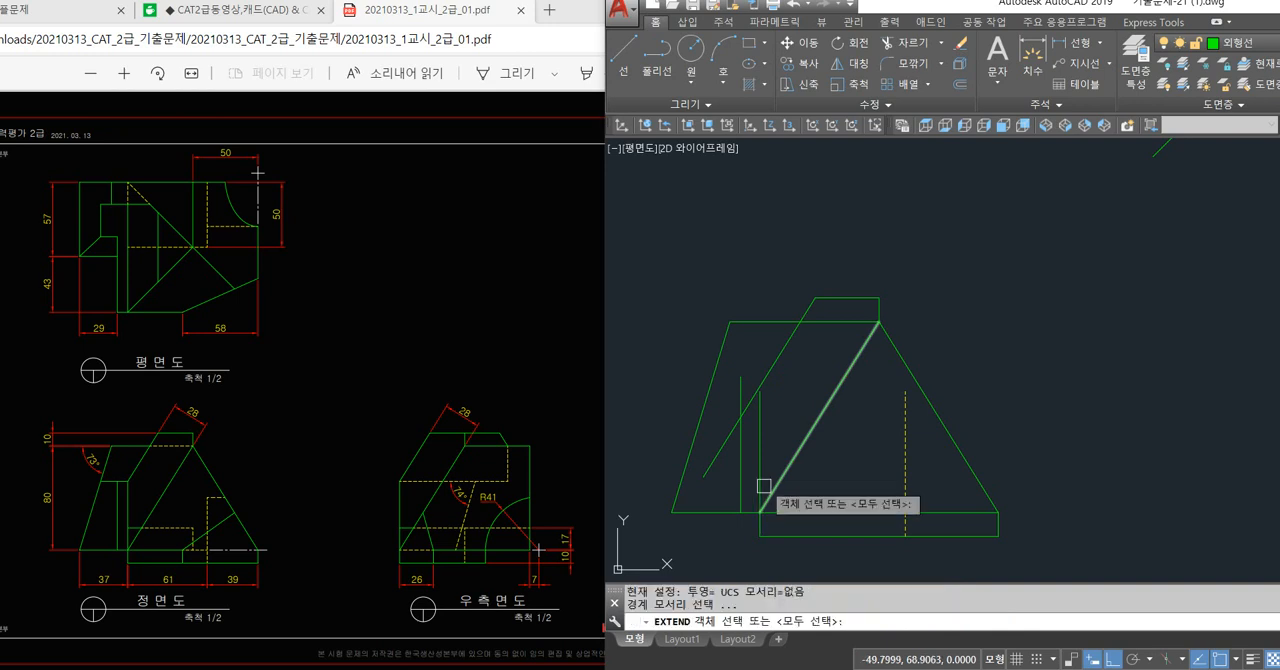
{"action": "key", "text": "Return"}
Draw a horizontal line from where the vertical line meets the offset slanted line to beyond the front view's 73° edge.
{"action": "key", "text": "Return"}
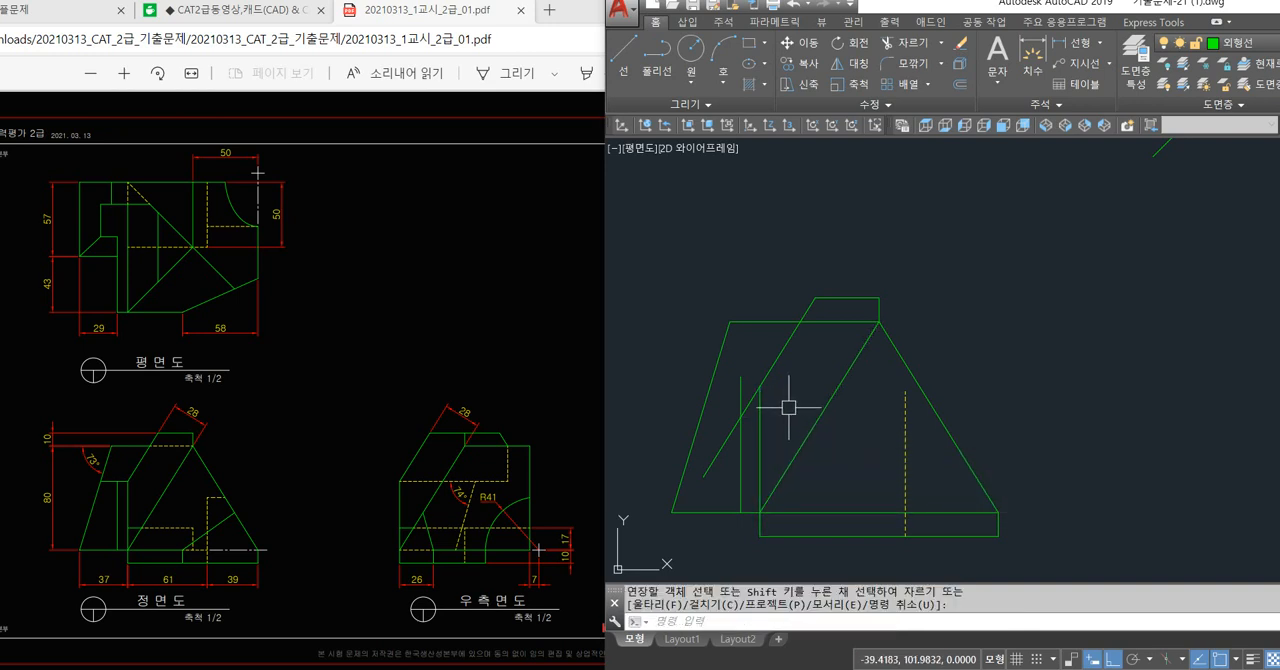
{"action": "type", "text": "l"}
{"action": "key", "text": "Return"}
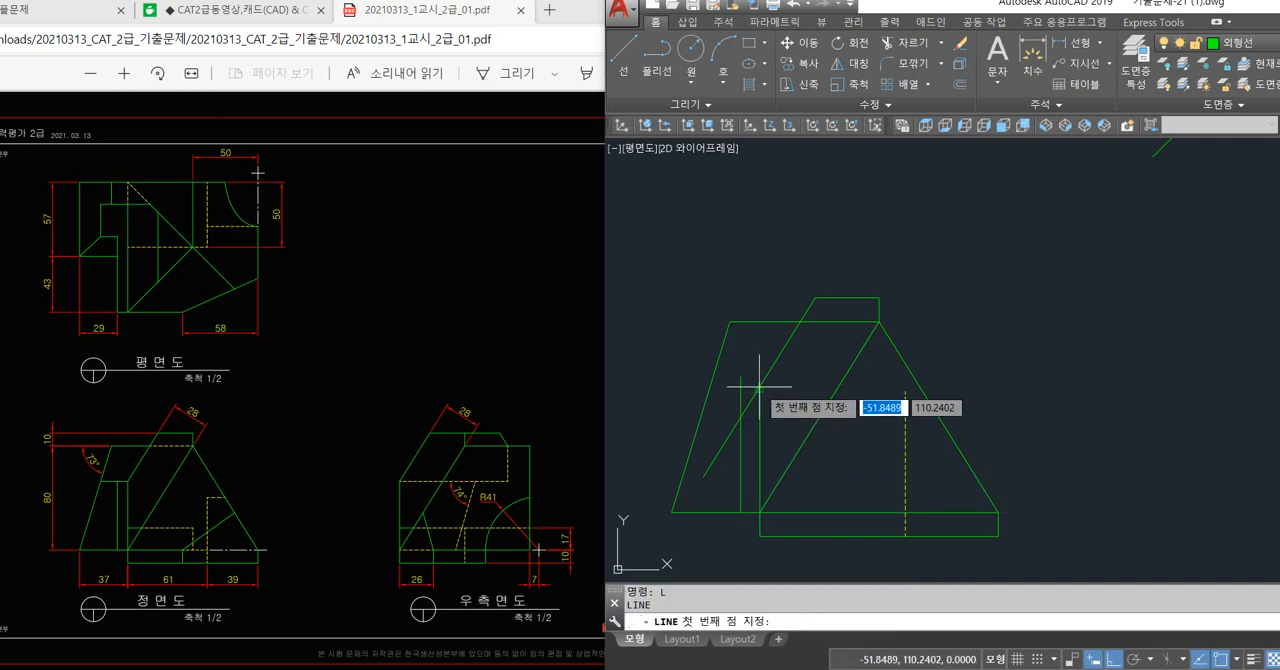
{"action": "scroll", "coordinate": [768, 429], "scroll_direction": "up", "scroll_amount": 3}
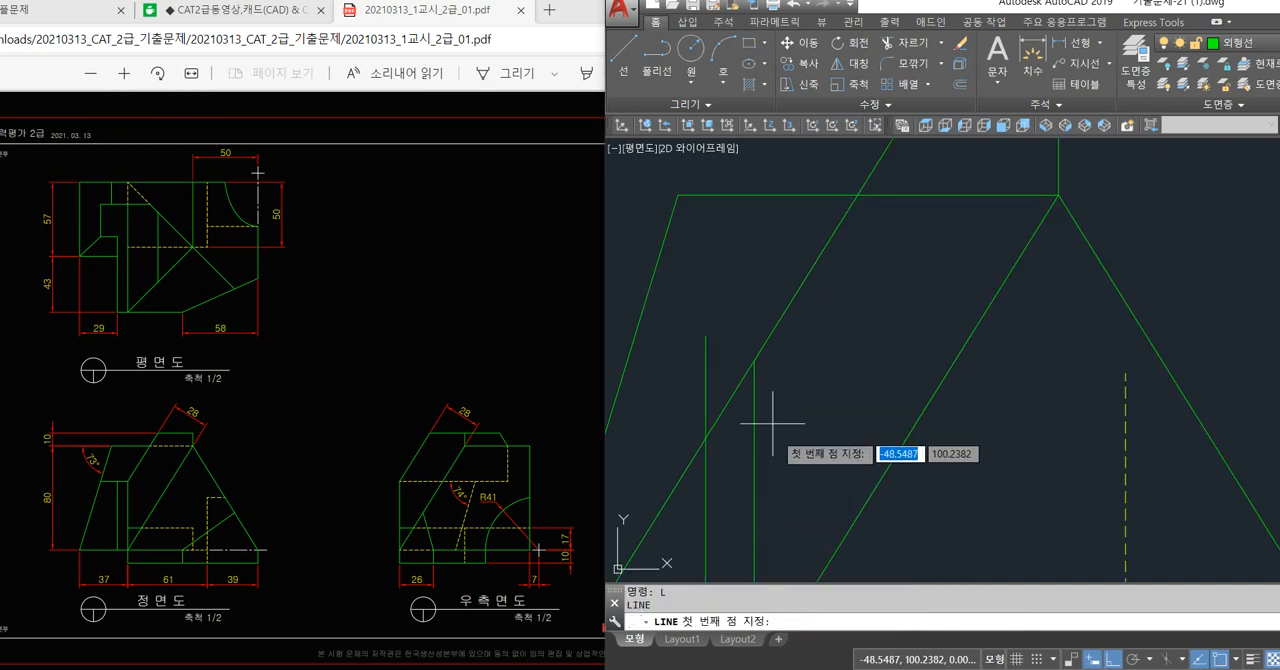
{"action": "left_click", "coordinate": [756, 361]}
{"action": "middle_click_drag", "start_coordinate": [727, 373], "coordinate": [848, 357]}
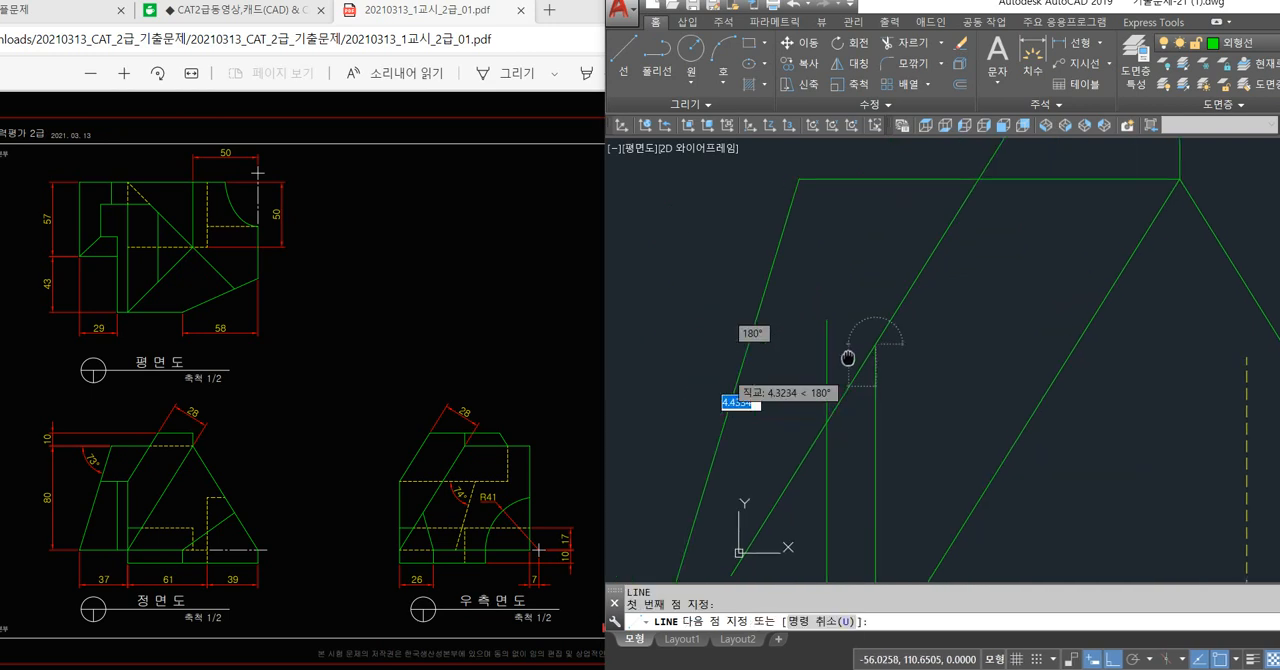
{"action": "left_click", "coordinate": [664, 371]}
{"action": "key", "text": "Return"}
Trim the new horizontal line's overhang outside the front view's 73° slanted edge.
{"action": "type", "text": "tr"}
{"action": "key", "text": "Return"}
{"action": "key", "text": "Return"}
{"action": "left_click", "coordinate": [711, 344]}
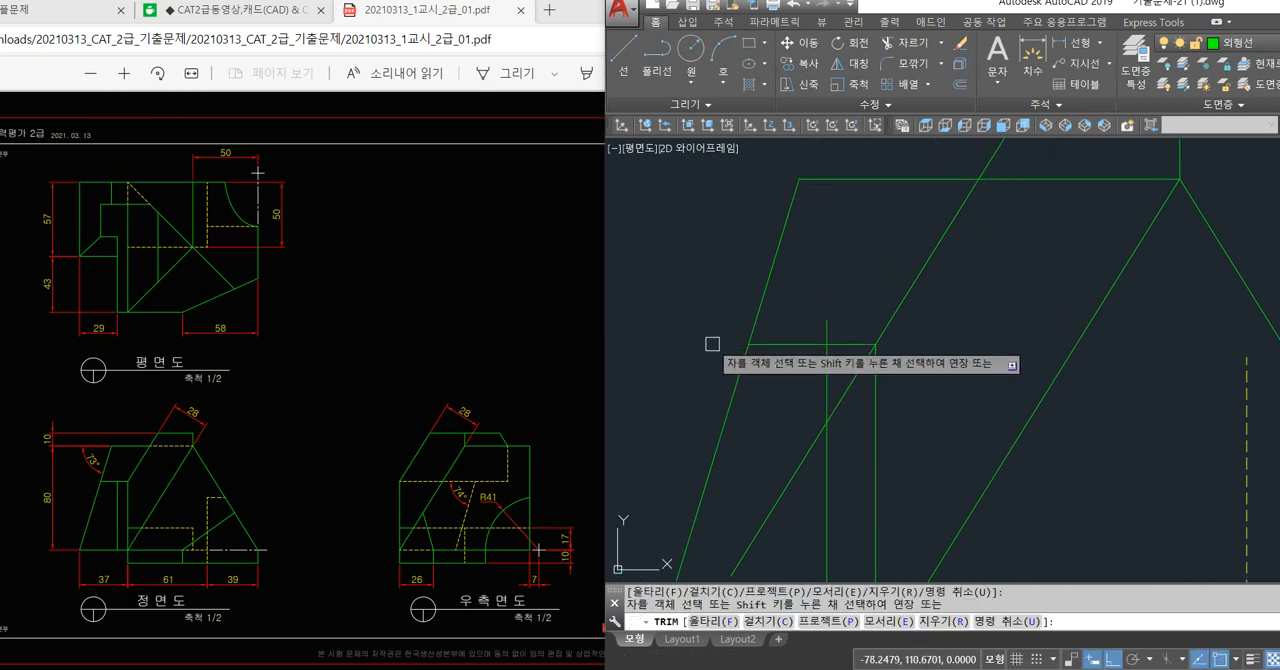
{"action": "key", "text": "Return"}
{"action": "left_click", "coordinate": [777, 345]}
{"action": "key", "text": "Escape"}
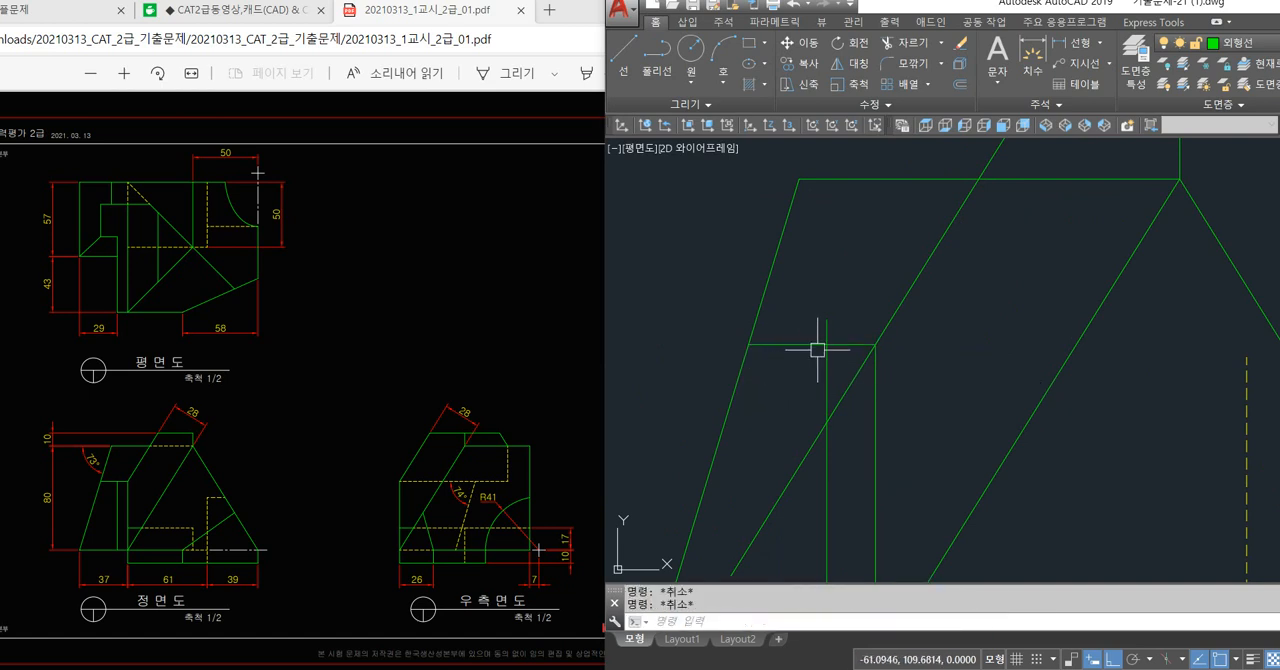
Trim the inner vertical line above the new horizontal line and remove the offset slanted line's portion below it.
{"action": "key", "text": "Return"}
{"action": "key", "text": "Return"}
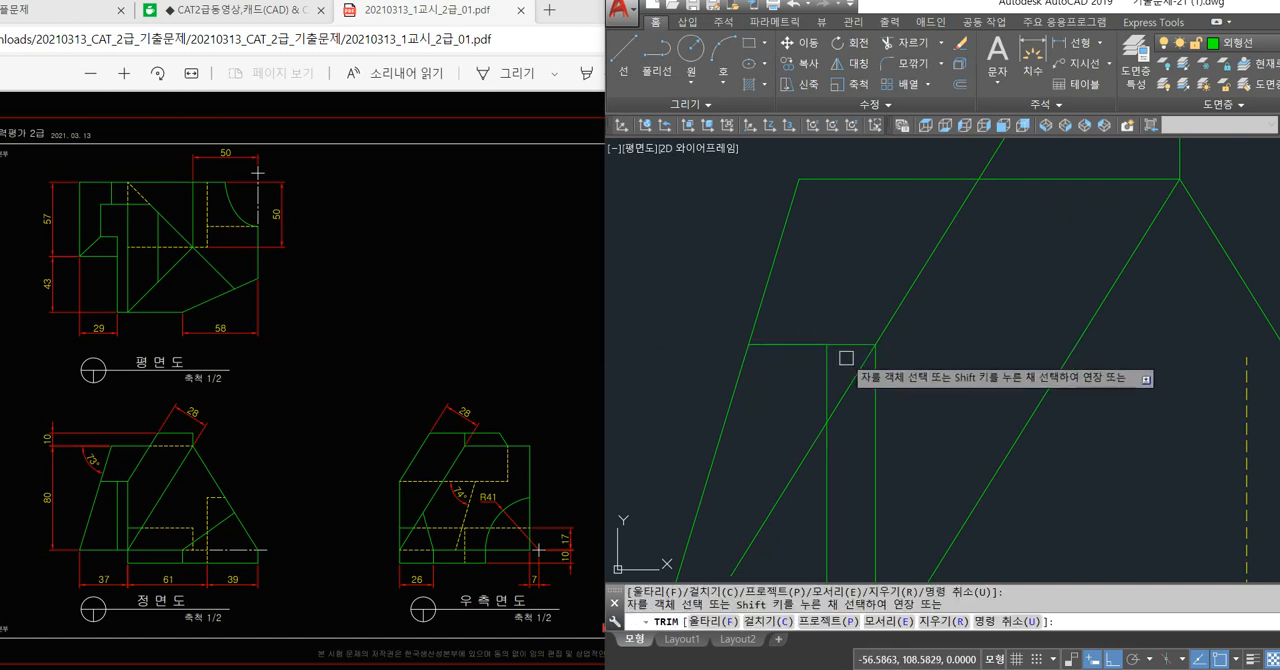
{"action": "left_click", "coordinate": [852, 379]}
{"action": "key", "text": "Return"}
{"action": "left_click", "coordinate": [807, 450]}
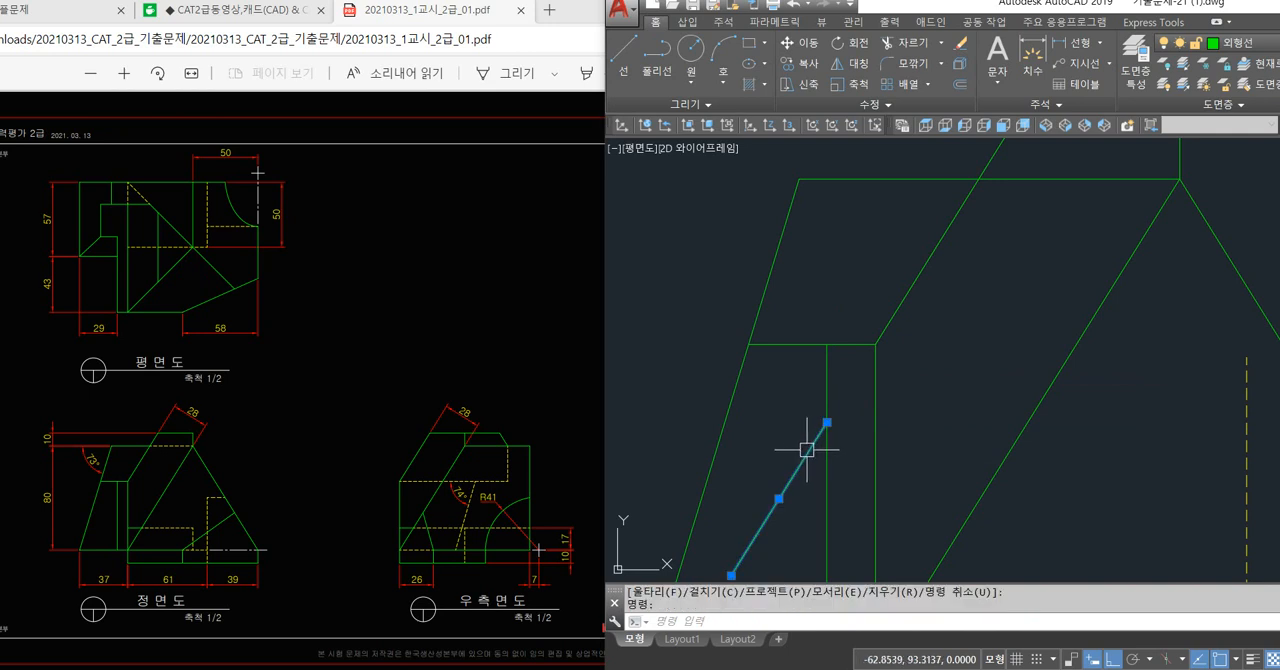
{"action": "key", "text": "Delete"}
{"action": "scroll", "coordinate": [943, 400], "scroll_direction": "down", "scroll_amount": 2}
{"action": "left_click", "coordinate": [1048, 364]}
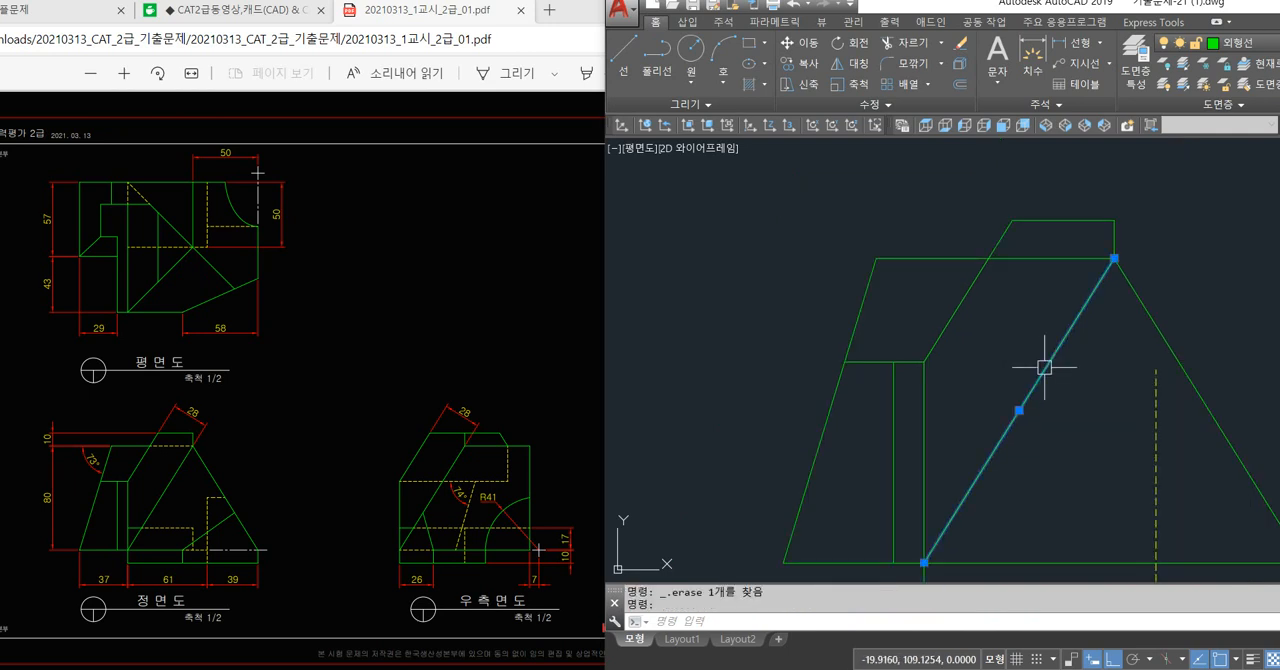
{"action": "left_click", "coordinate": [962, 300]}
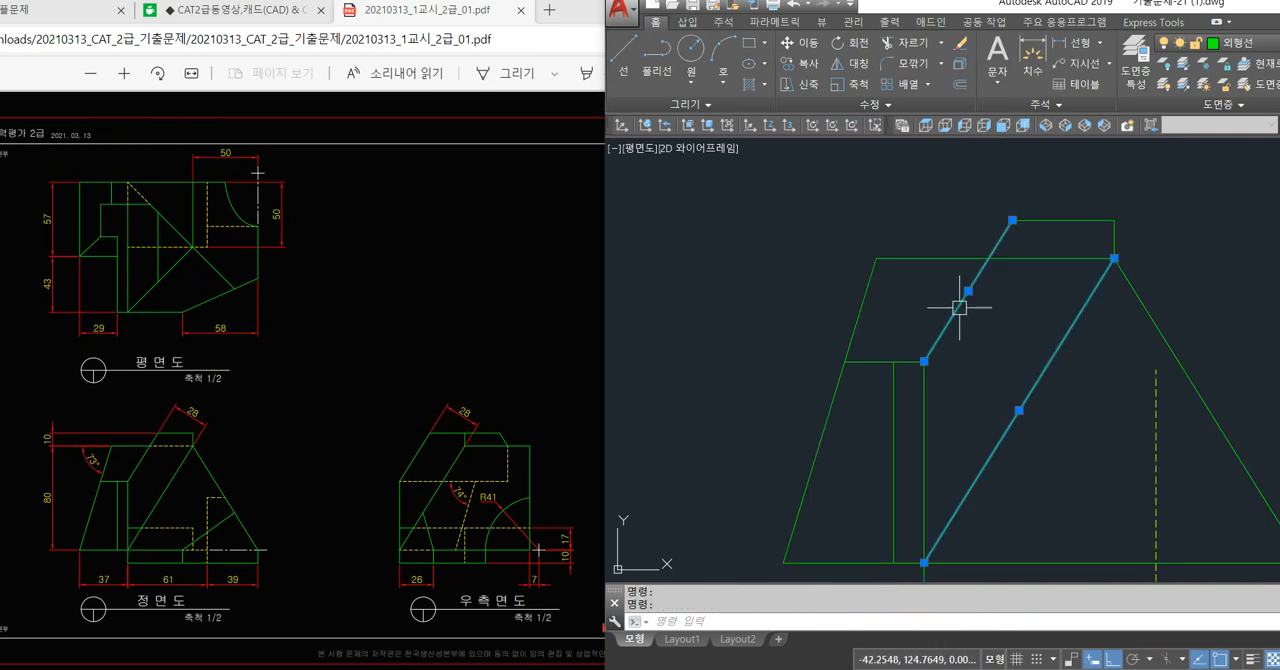
{"action": "left_click", "coordinate": [917, 388]}
{"action": "left_click", "coordinate": [922, 392]}
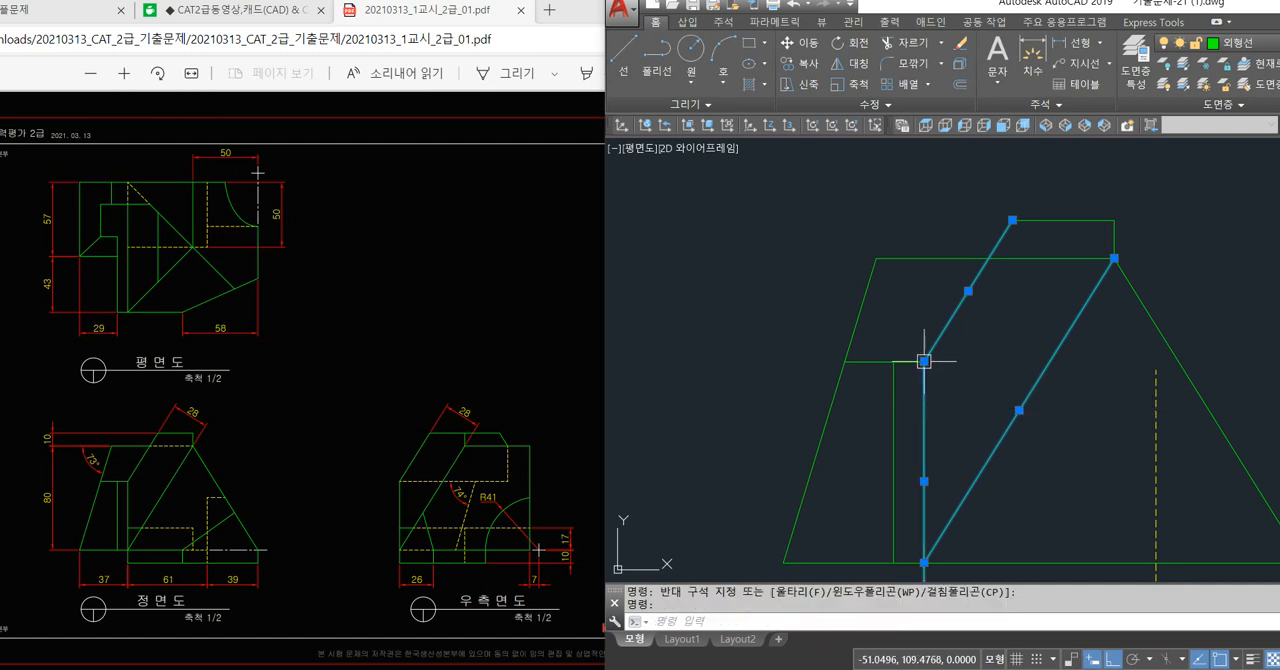
{"action": "left_click", "coordinate": [924, 361]}
{"action": "key", "text": "Escape"}
{"action": "key", "text": "Escape"}
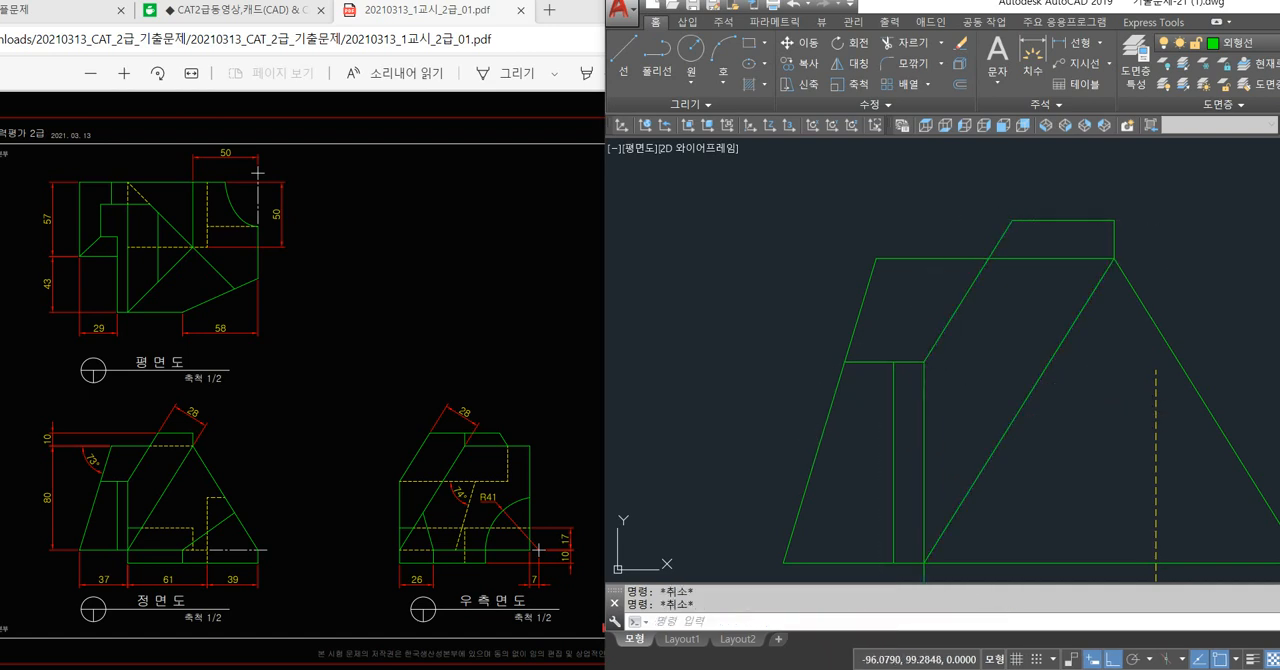
{"action": "scroll", "coordinate": [749, 380], "scroll_direction": "down", "scroll_amount": 2}
{"action": "mouse_move", "coordinate": [749, 380]}
{"action": "middle_mouse_down"}
{"action": "mouse_move", "coordinate": [775, 414]}
{"action": "mouse_move", "coordinate": [762, 423]}
{"action": "middle_mouse_up"}
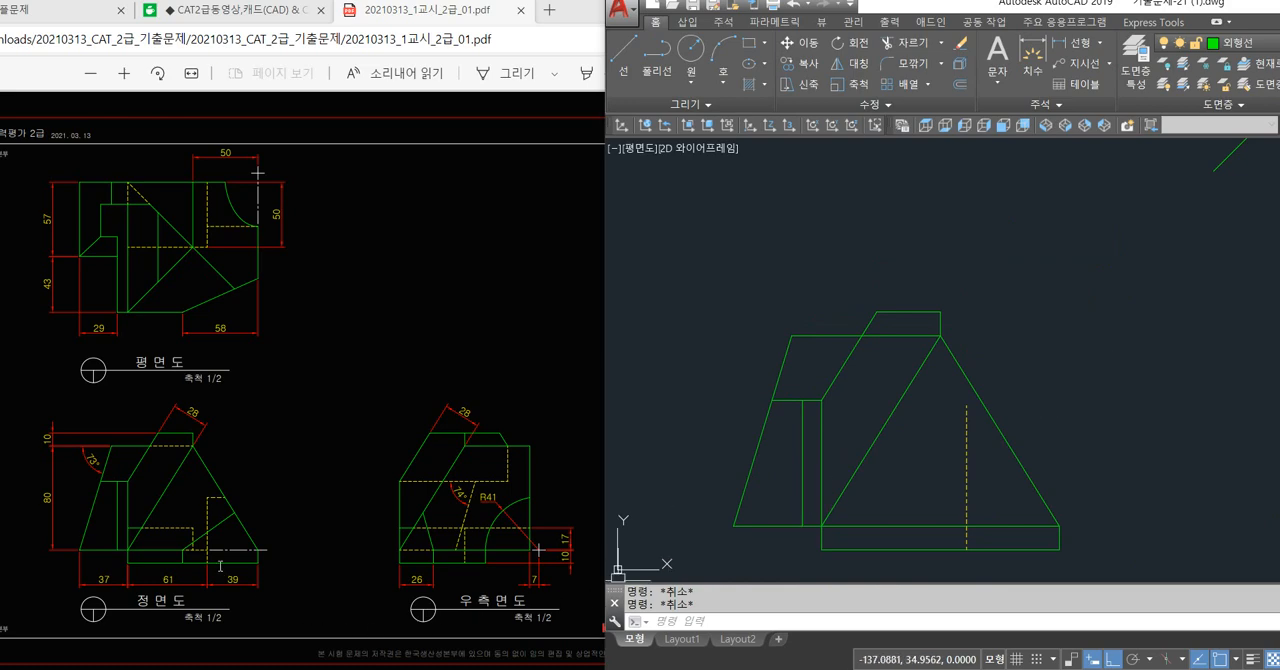
{"action": "type", "text": "1"}
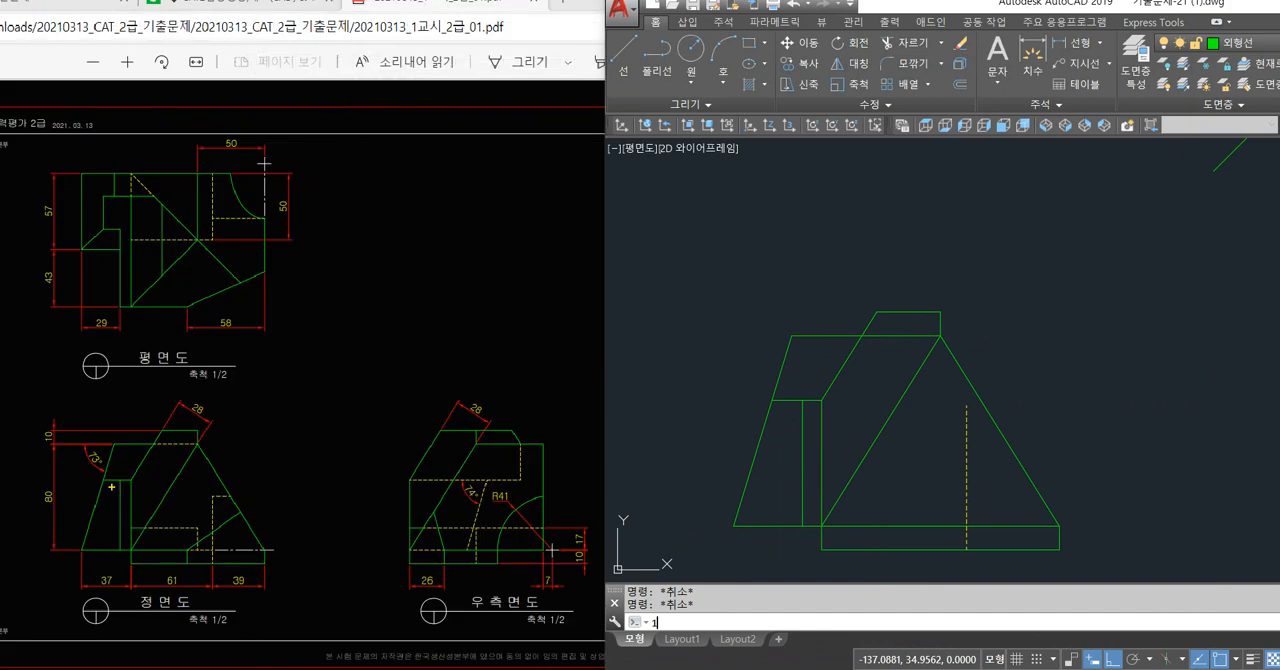
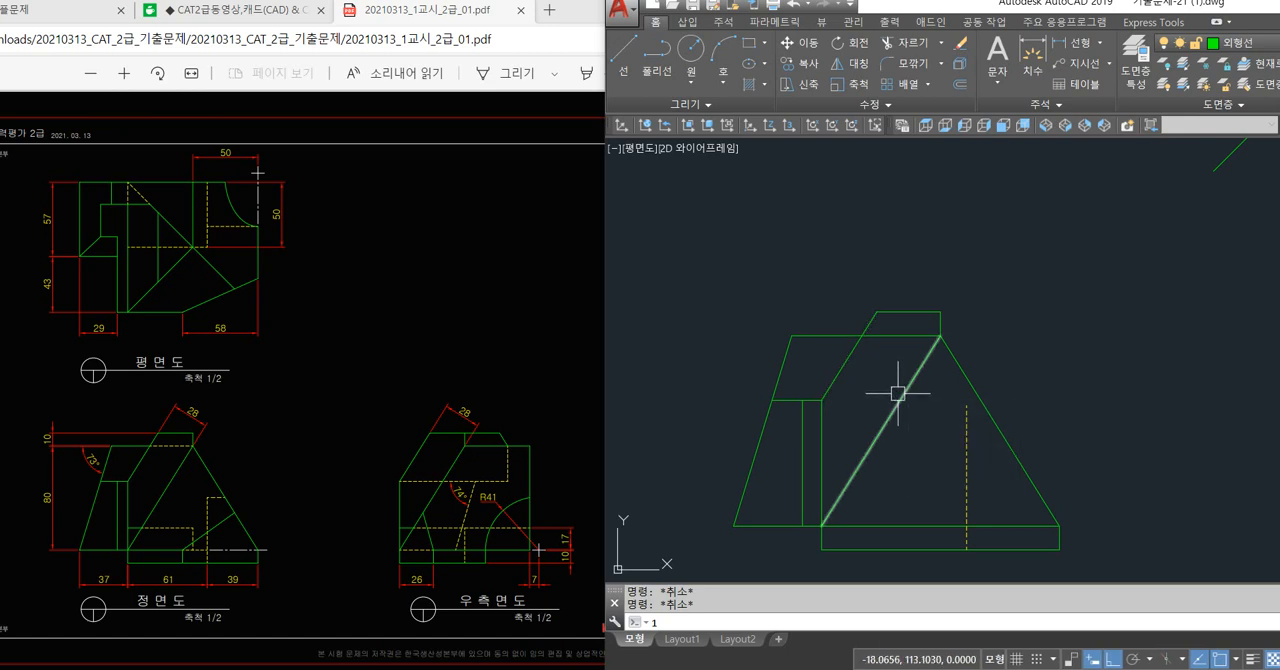
{"action": "left_click", "coordinate": [835, 382]}
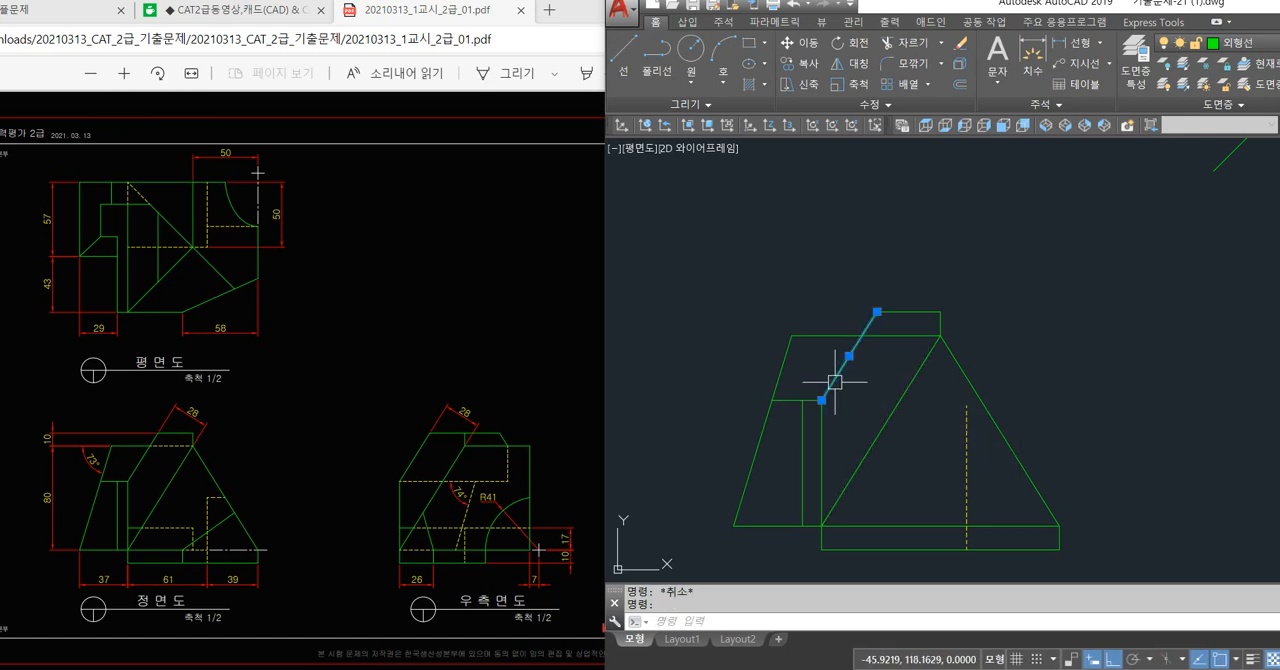
{"action": "left_click", "coordinate": [826, 413]}
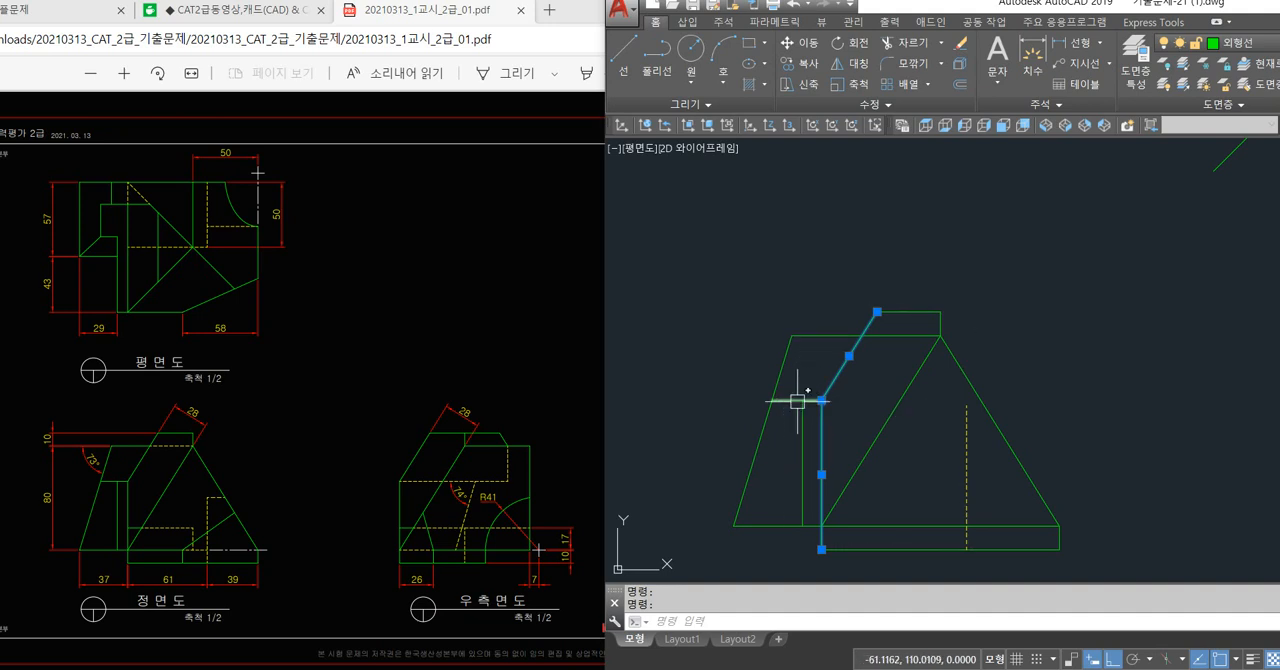
{"action": "key", "text": "Escape"}
{"action": "key", "text": "Escape"}
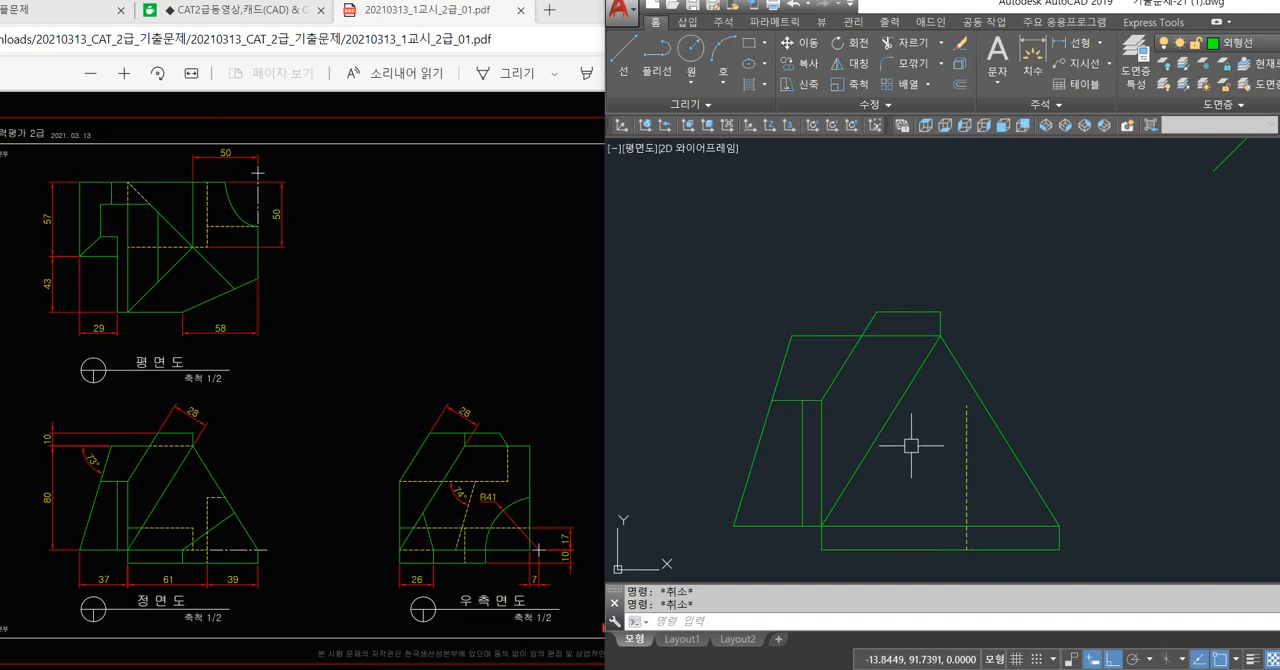
Trim the front view's upper horizontal line between the offset slanted edge and the apex, and redraw that span as a separate line.
{"action": "type", "text": "tr"}
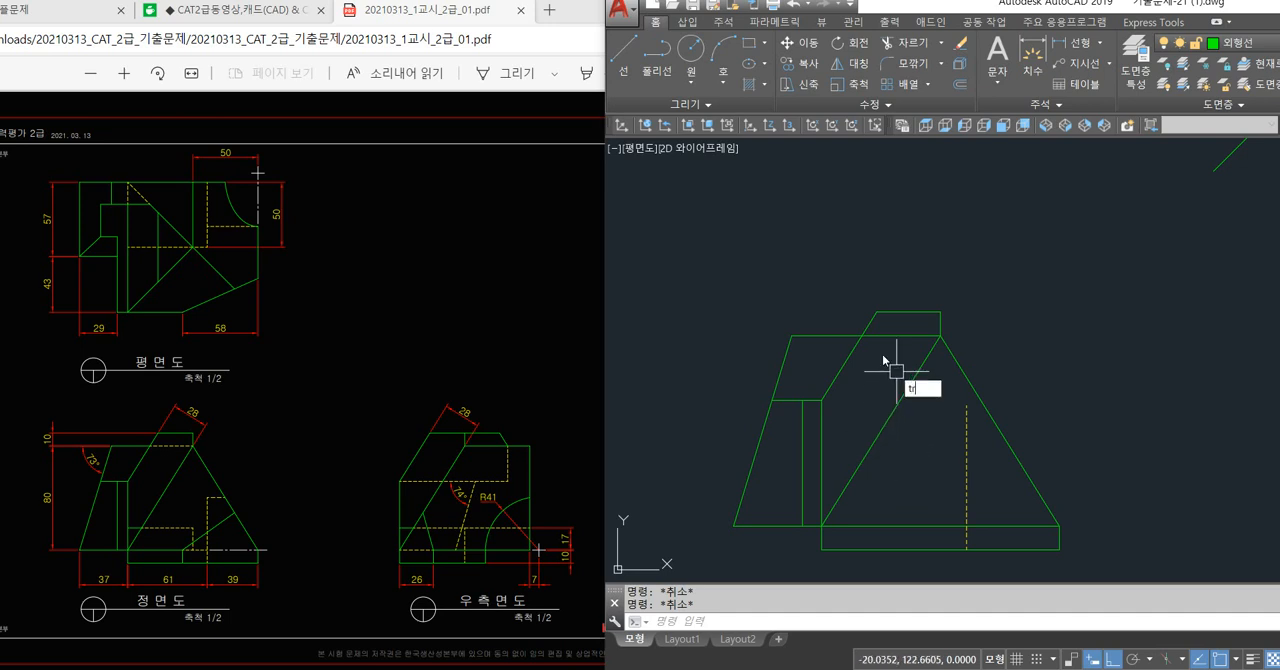
{"action": "key", "text": "space"}
{"action": "type", "text": "l"}
{"action": "key", "text": "space"}
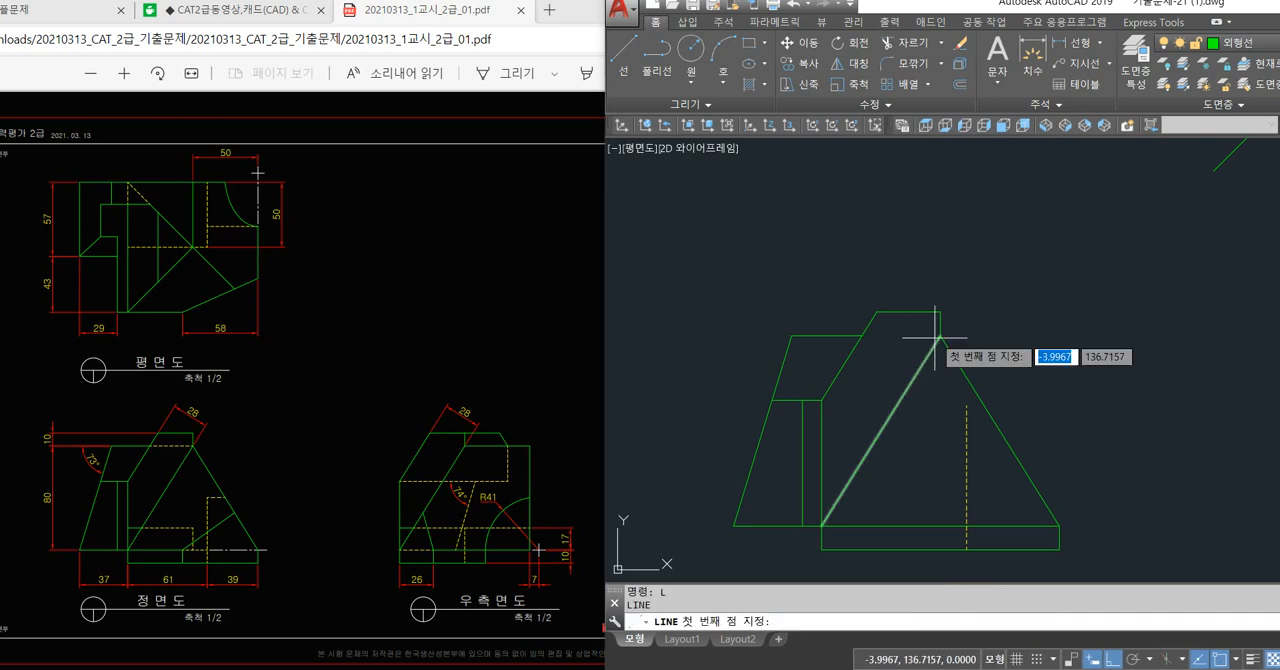
{"action": "left_click", "coordinate": [941, 335]}
{"action": "left_click", "coordinate": [876, 335]}
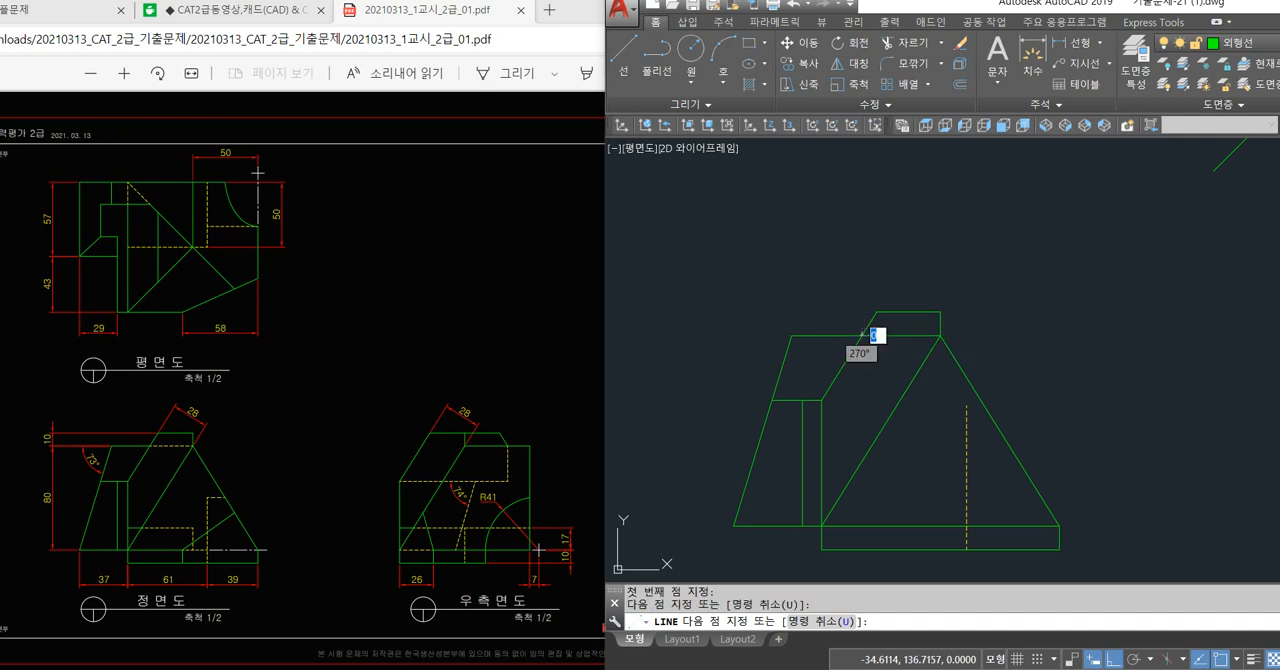
{"action": "key", "text": "space"}
Match the redrawn horizontal span at the front view's apex to the dashed vertical line's properties.
{"action": "type", "text": "ma"}
{"action": "key", "text": "space"}
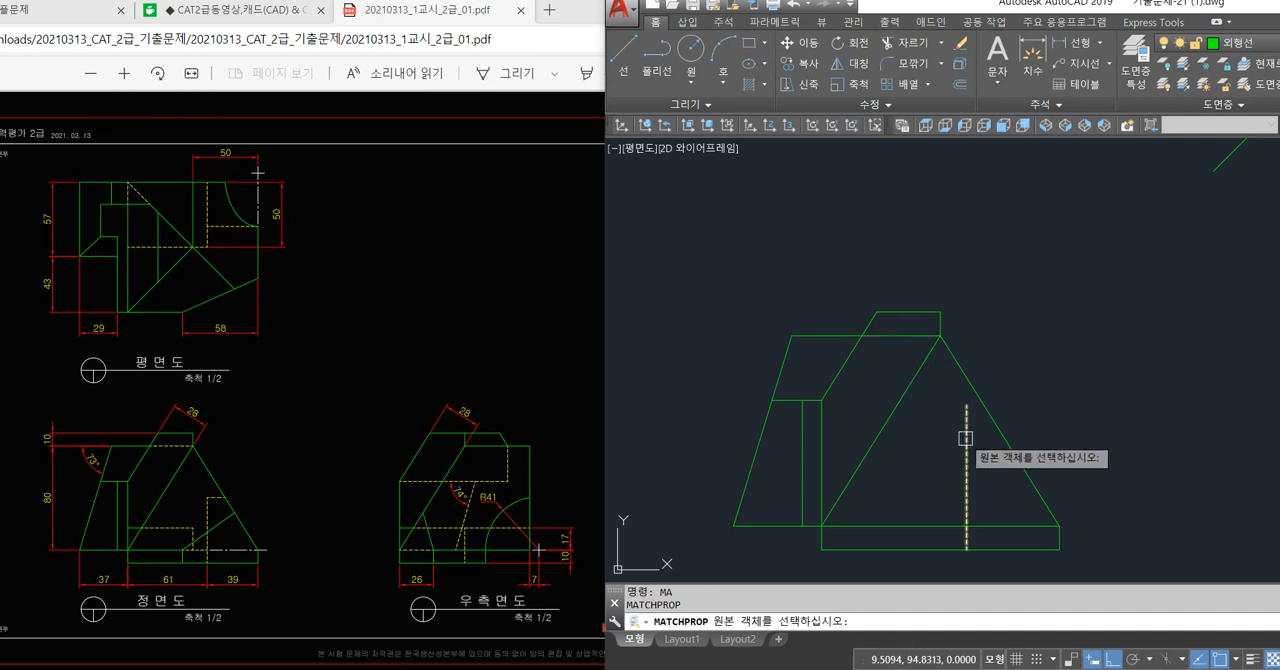
{"action": "left_click", "coordinate": [966, 430]}
{"action": "left_click", "coordinate": [892, 339]}
{"action": "key", "text": "space"}
Project a vertical line from the short tick below the plan view down through the front view to its base.
{"action": "middle_click_drag", "start_coordinate": [1054, 366], "coordinate": [1013, 327]}
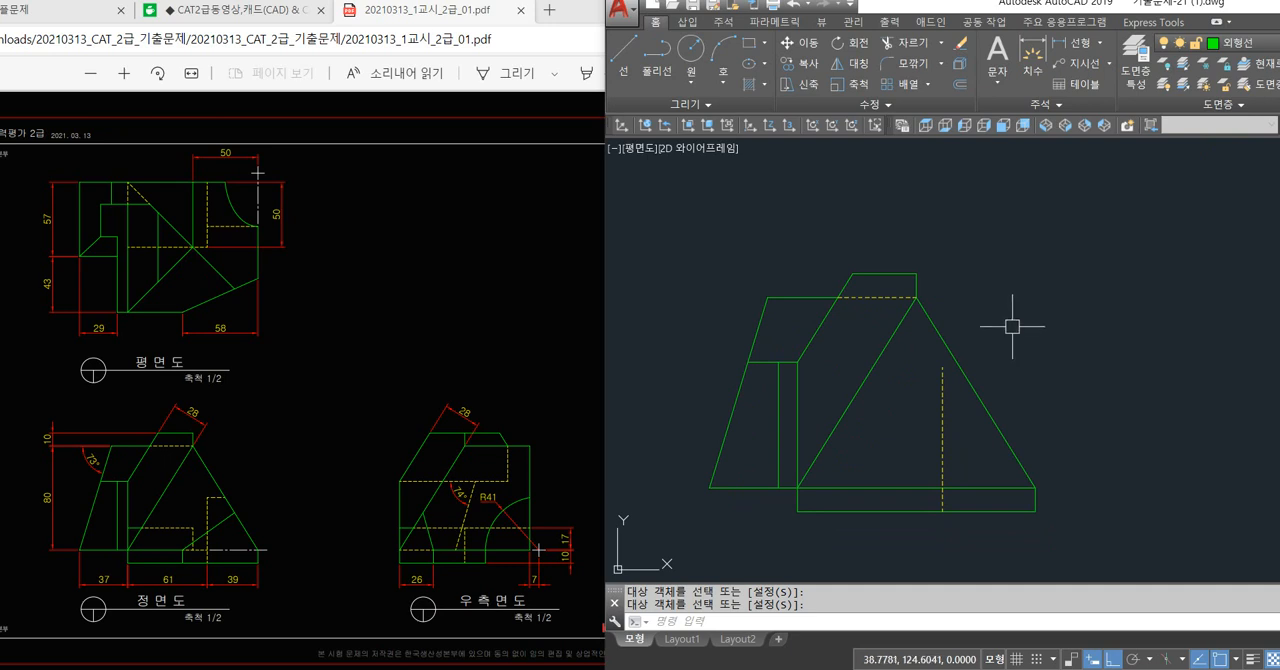
{"action": "type", "text": "L"}
{"action": "key", "text": "Return"}
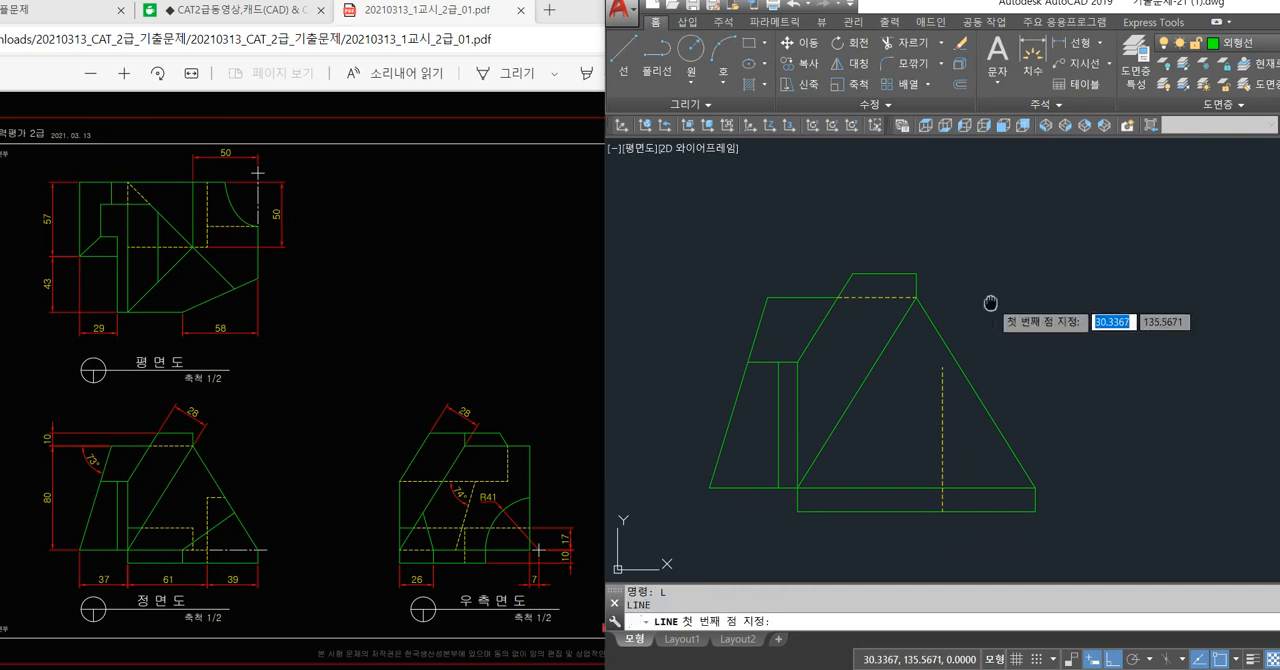
{"action": "scroll", "coordinate": [920, 297], "scroll_direction": "down", "scroll_amount": 2}
{"action": "left_click", "coordinate": [884, 246]}
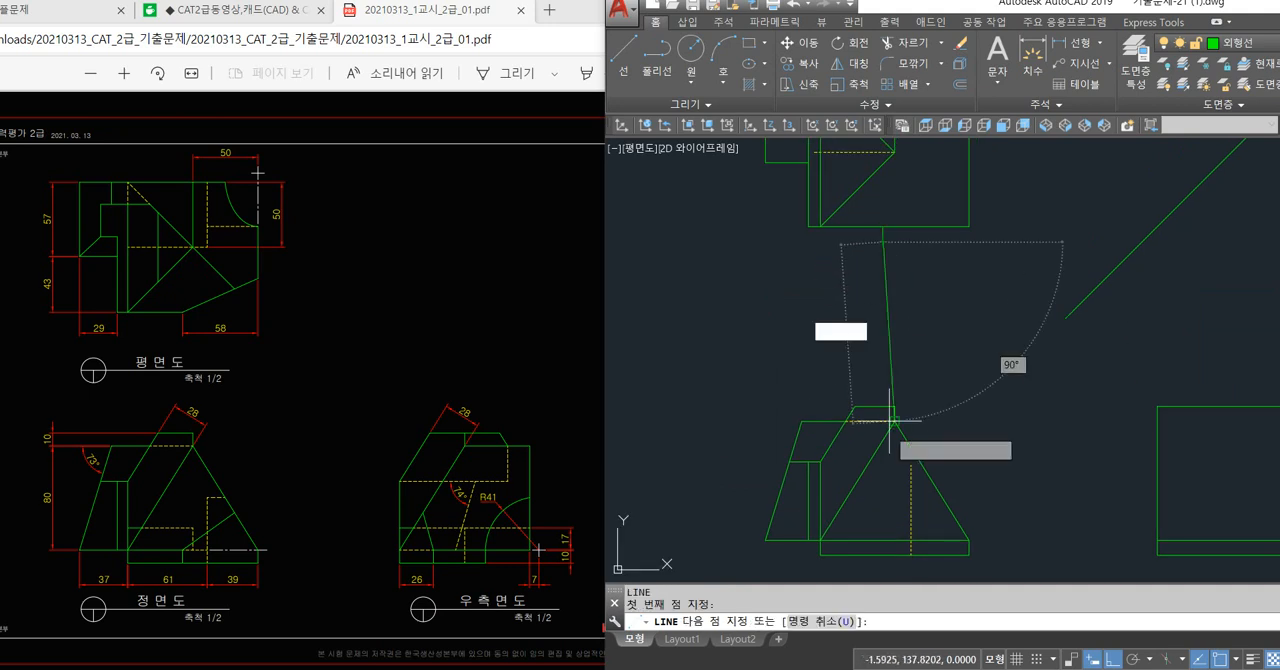
{"action": "left_click", "coordinate": [883, 550]}
{"action": "key", "text": "Return"}
Trim the projected vertical line to the front view's base thickness and delete the leftover portion above it.
{"action": "type", "text": "tr"}
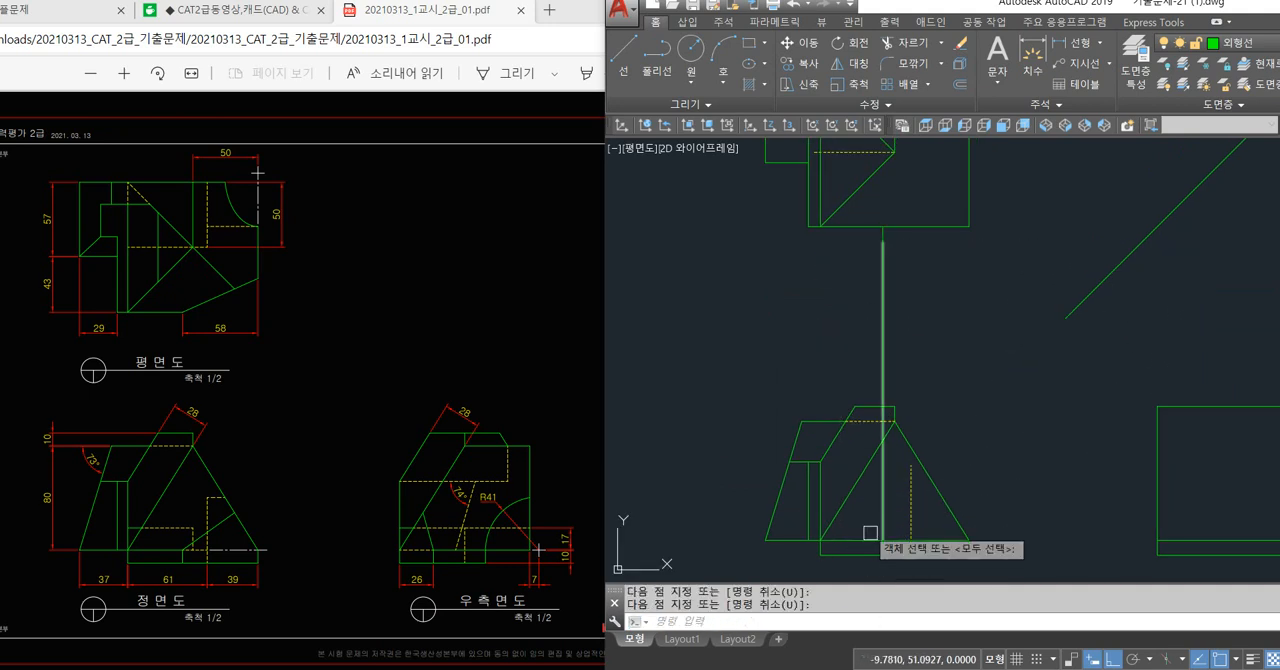
{"action": "key", "text": "Return"}
{"action": "key", "text": "Return"}
{"action": "left_click", "coordinate": [909, 356]}
{"action": "left_click", "coordinate": [838, 376]}
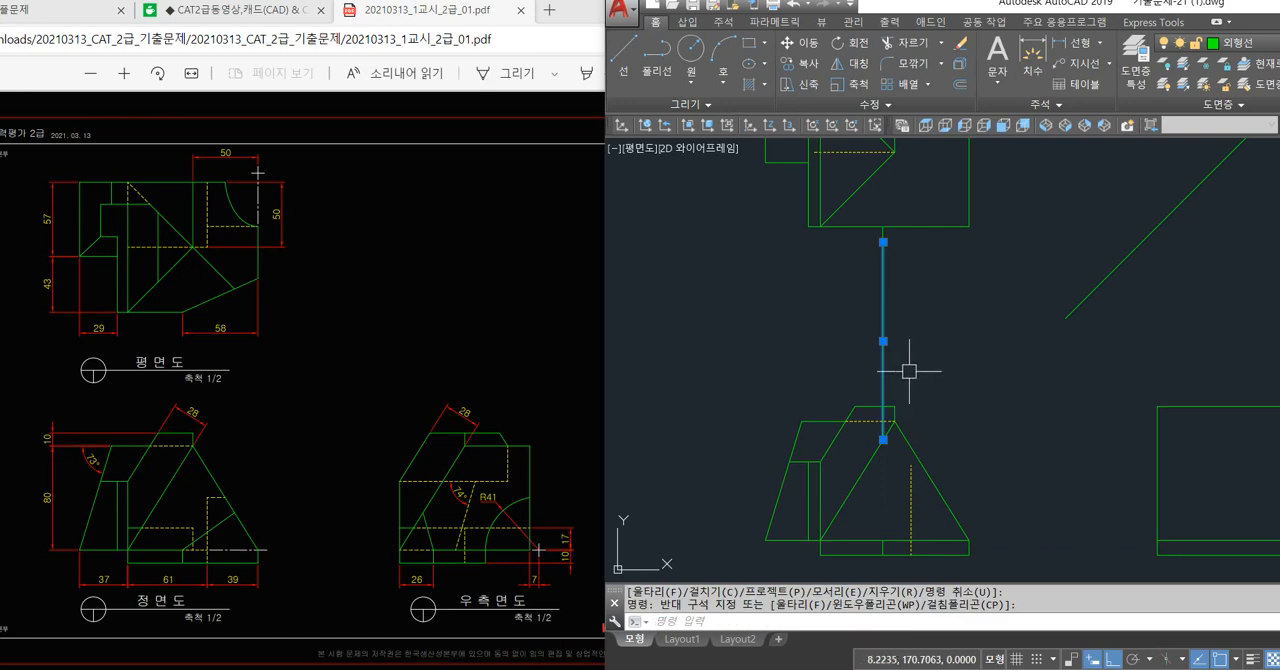
{"action": "key", "text": "Delete"}
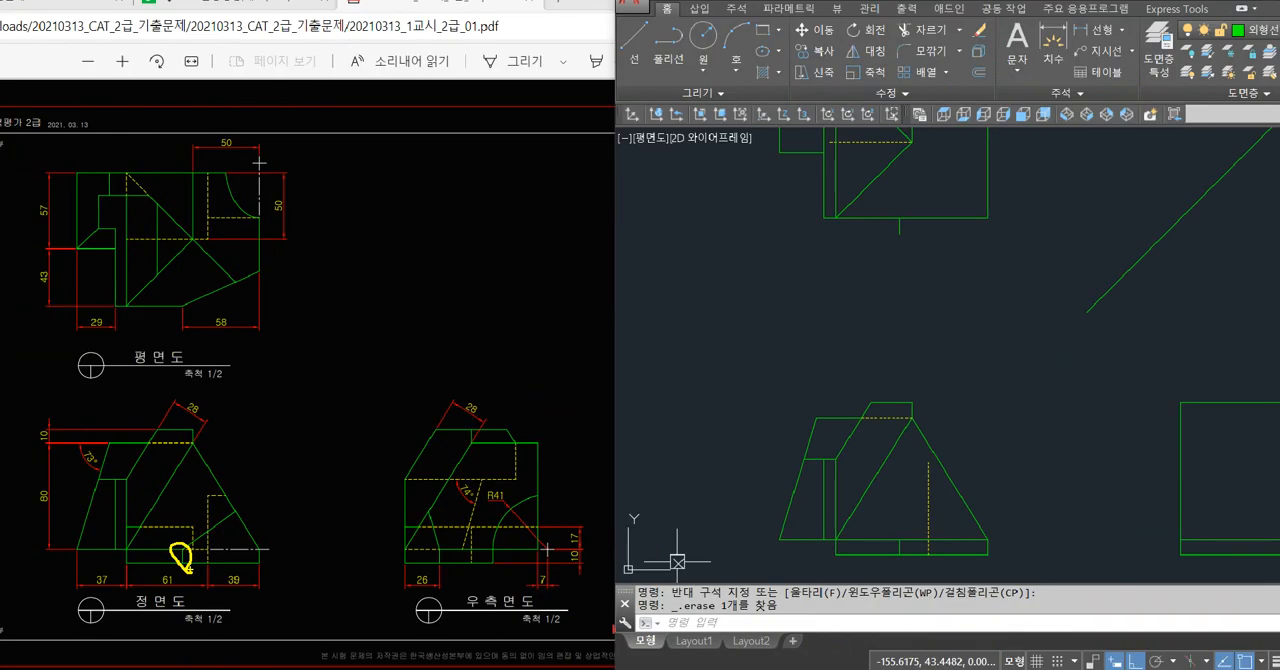
Trim the right-hand portion of the base's top line in the front view.
{"action": "key", "text": "Escape"}
{"action": "key", "text": "Escape"}
{"action": "middle_click_drag", "start_coordinate": [944, 525], "coordinate": [940, 507]}
{"action": "type", "text": "tr"}
{"action": "key", "text": "space"}
{"action": "key", "text": "space"}
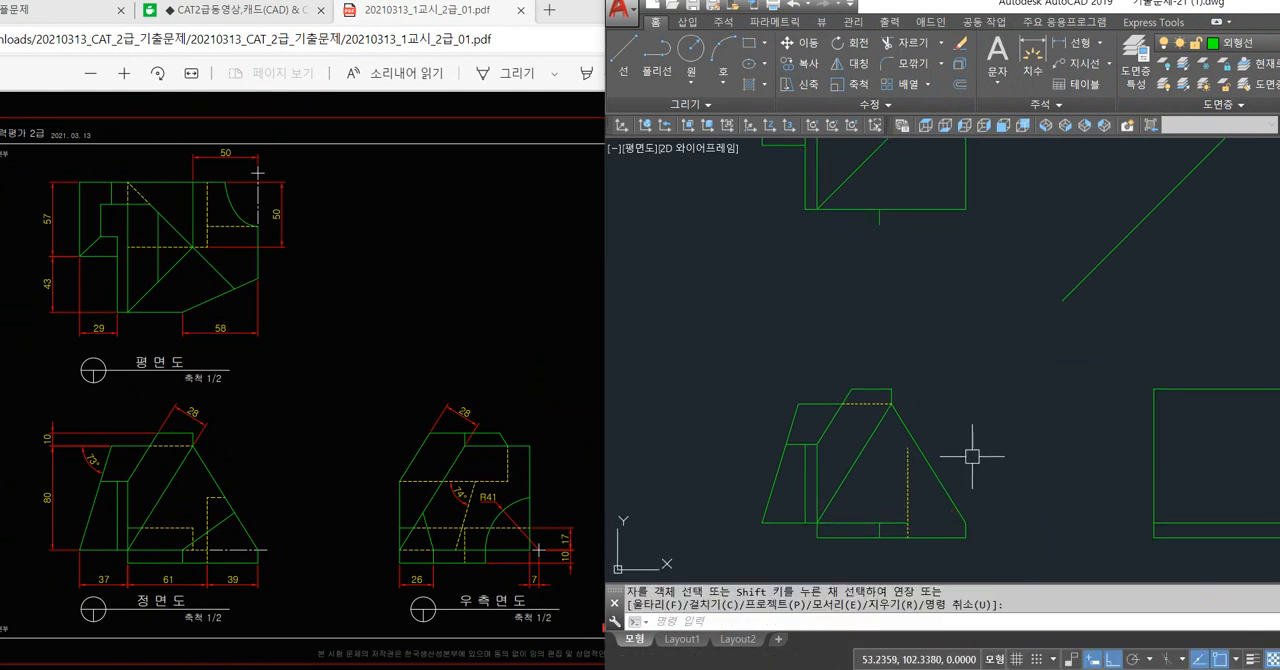
{"action": "mouse_move", "coordinate": [937, 320]}
{"action": "middle_mouse_down"}
{"action": "mouse_move", "coordinate": [897, 391]}
{"action": "mouse_move", "coordinate": [877, 372]}
{"action": "mouse_move", "coordinate": [867, 407]}
{"action": "middle_mouse_up"}
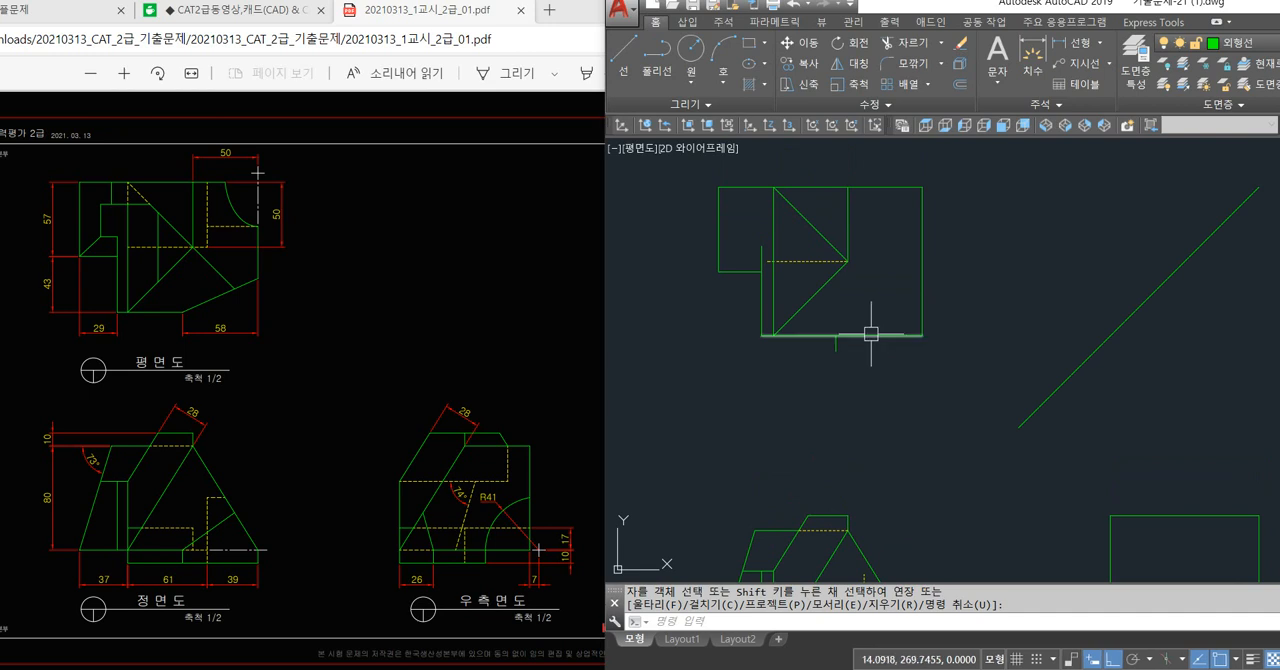
{"action": "scroll", "coordinate": [863, 336], "scroll_direction": "down", "scroll_amount": 2}
{"action": "middle_click_drag", "start_coordinate": [911, 403], "coordinate": [791, 388]}
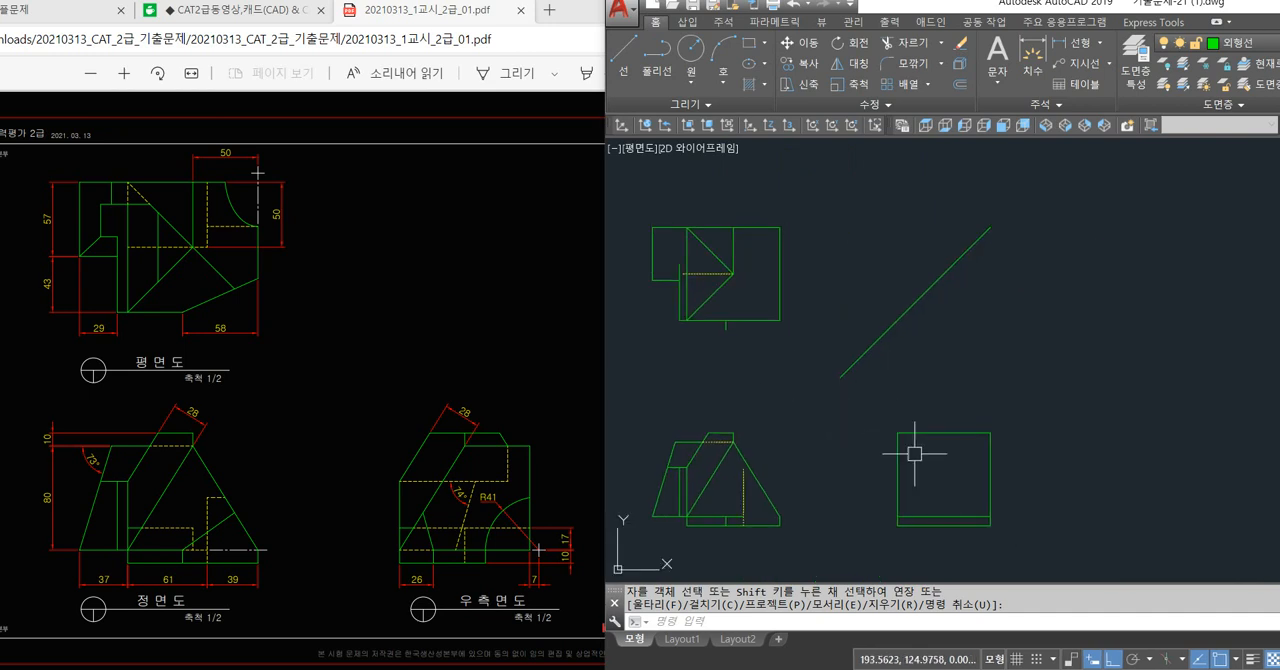
{"action": "scroll", "coordinate": [1002, 532], "scroll_direction": "up", "scroll_amount": 4}
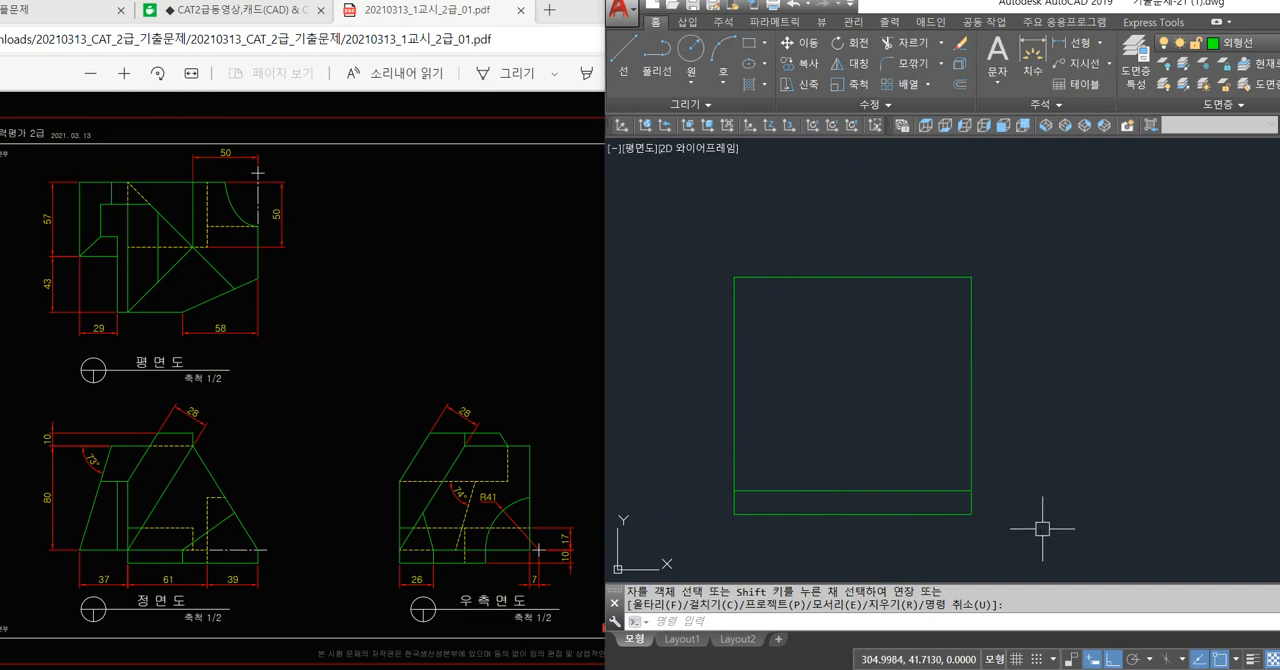
{"action": "key", "text": "Escape"}
{"action": "type", "text": "o"}
{"action": "key", "text": "space"}
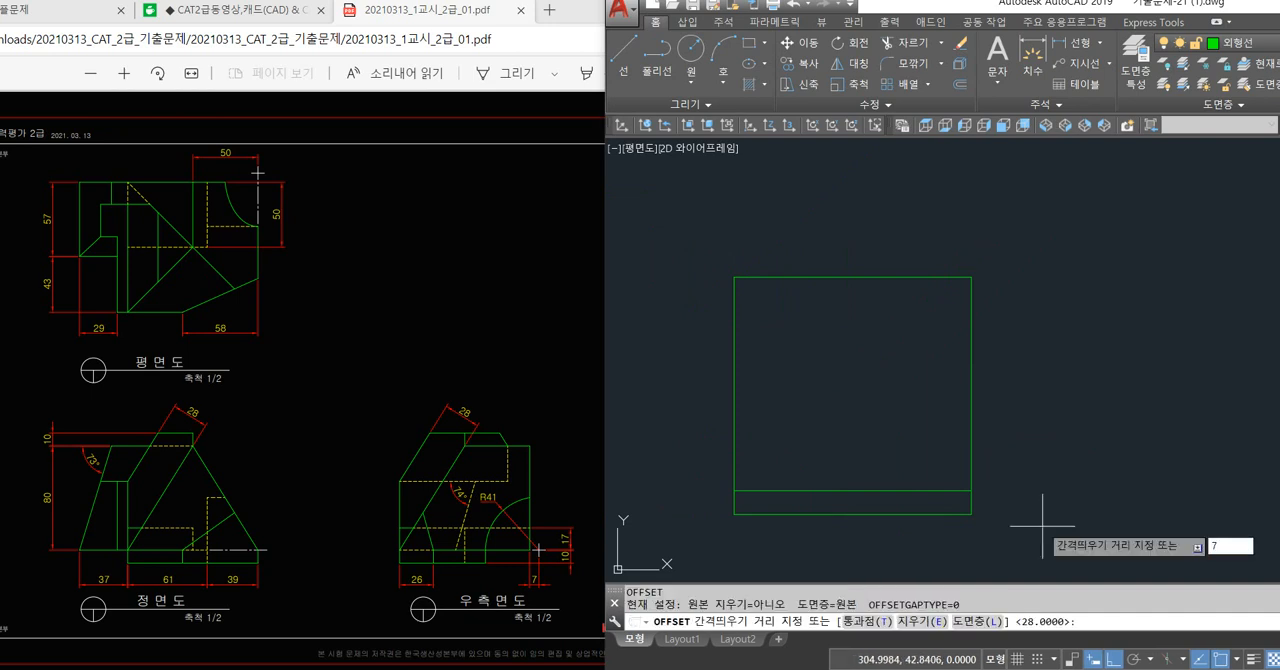
{"action": "type", "text": "7"}
{"action": "key", "text": "Return"}
{"action": "left_click", "coordinate": [971, 434]}
{"action": "key", "text": "Escape"}
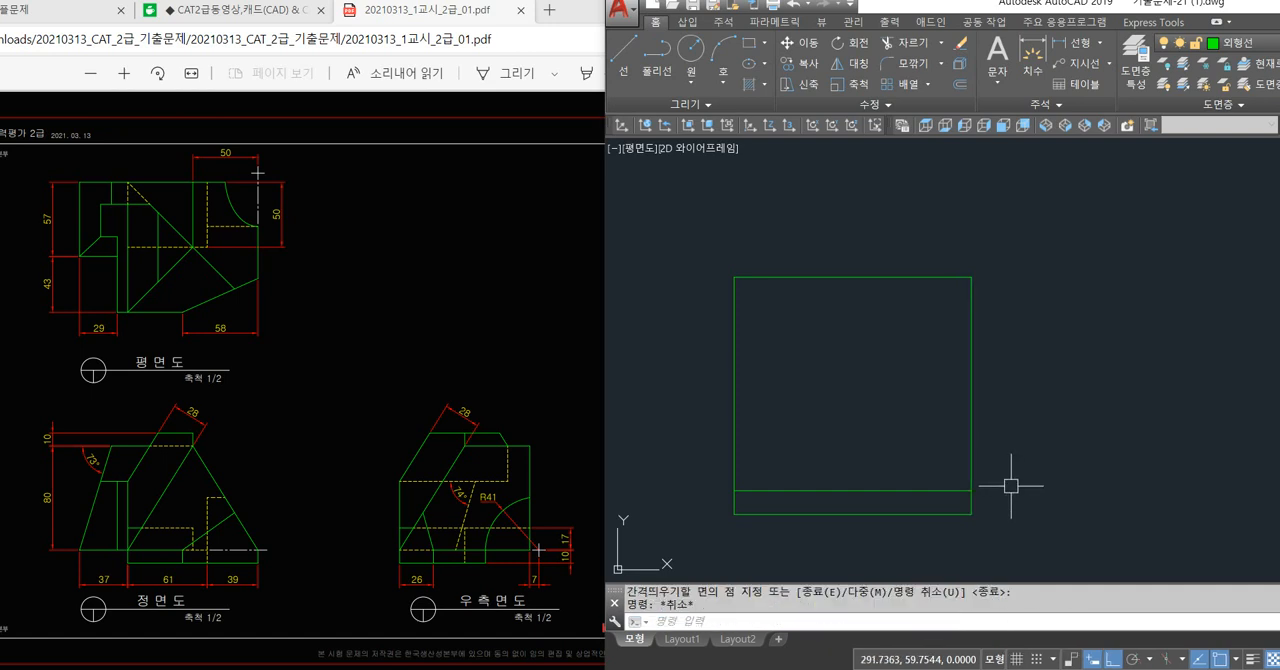
Offset the right side view's right edge outward by 7.
{"action": "key", "text": "space"}
{"action": "key", "text": "space"}
{"action": "left_click", "coordinate": [971, 471]}
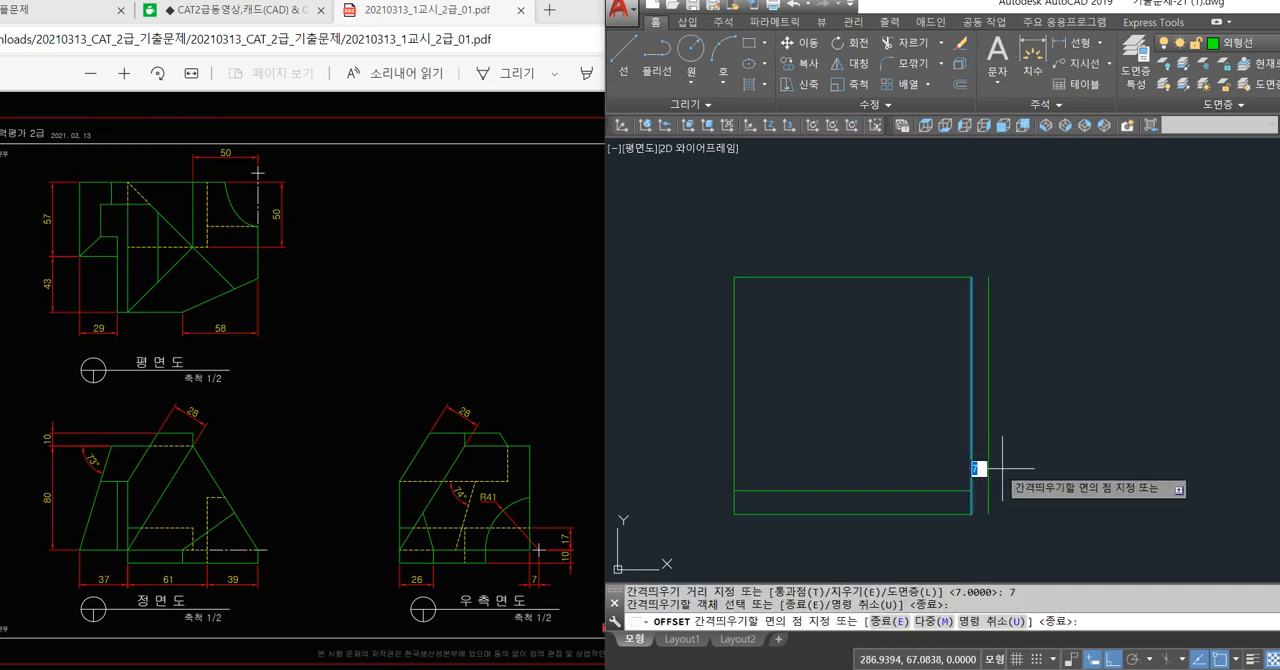
{"action": "left_click", "coordinate": [982, 466]}
Extend the right side view's base top line to the offset vertical line.
{"action": "type", "text": "ex"}
{"action": "key", "text": "space"}
{"action": "key", "text": "space"}
{"action": "left_click", "coordinate": [956, 489]}
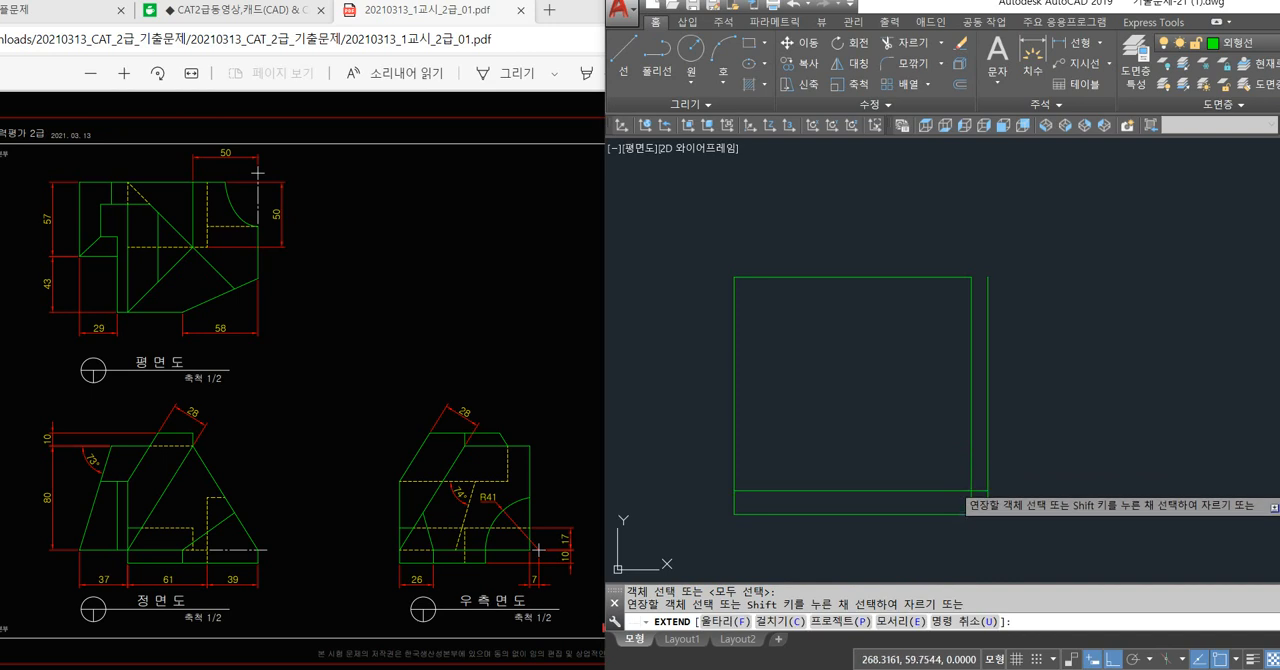
{"action": "key", "text": "space"}
{"action": "left_click", "coordinate": [1014, 480]}
{"action": "key", "text": "Escape"}
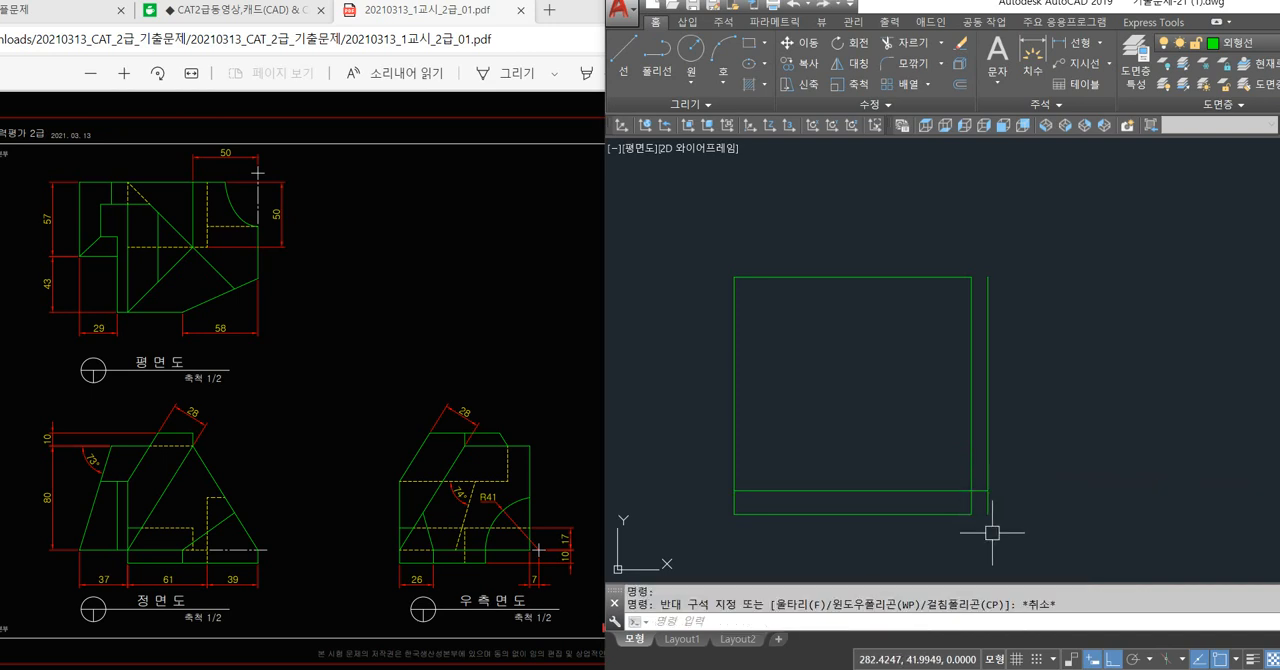
Draw a circle of radius 41 centred where the extended base top line meets the offset vertical line.
{"action": "scroll", "coordinate": [990, 500], "scroll_direction": "up", "scroll_amount": 2}
{"action": "type", "text": "c"}
{"action": "key", "text": "space"}
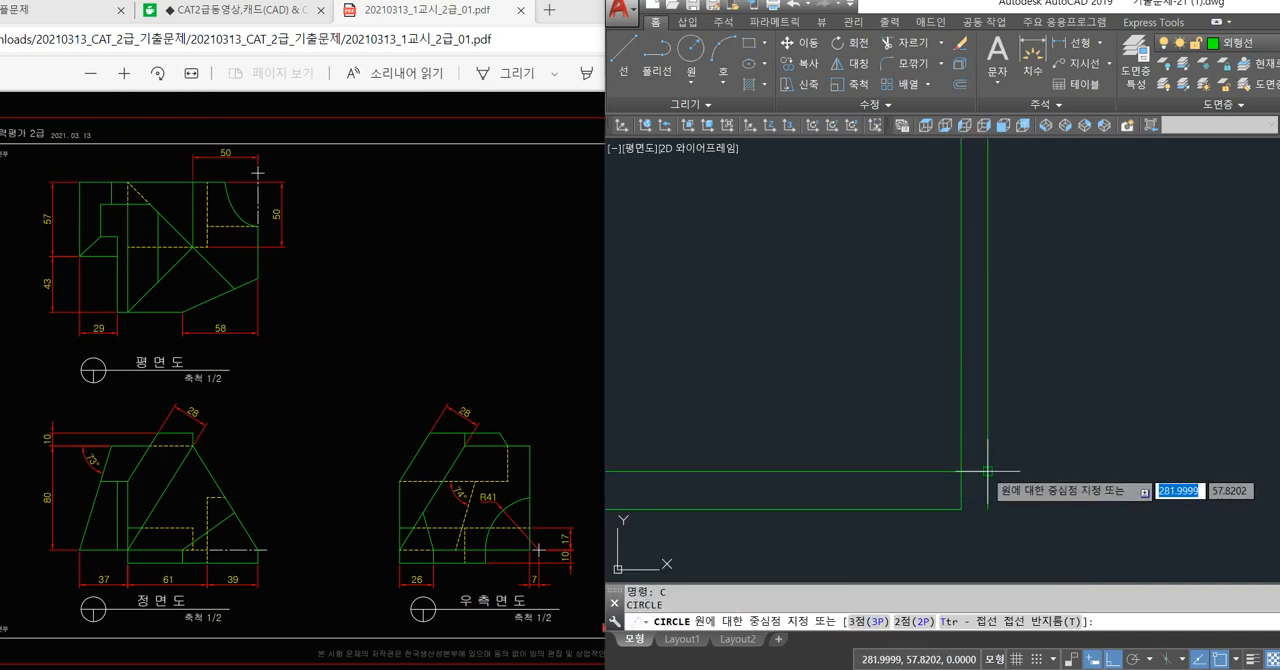
{"action": "left_click", "coordinate": [988, 471]}
{"action": "type", "text": "41"}
{"action": "key", "text": "space"}
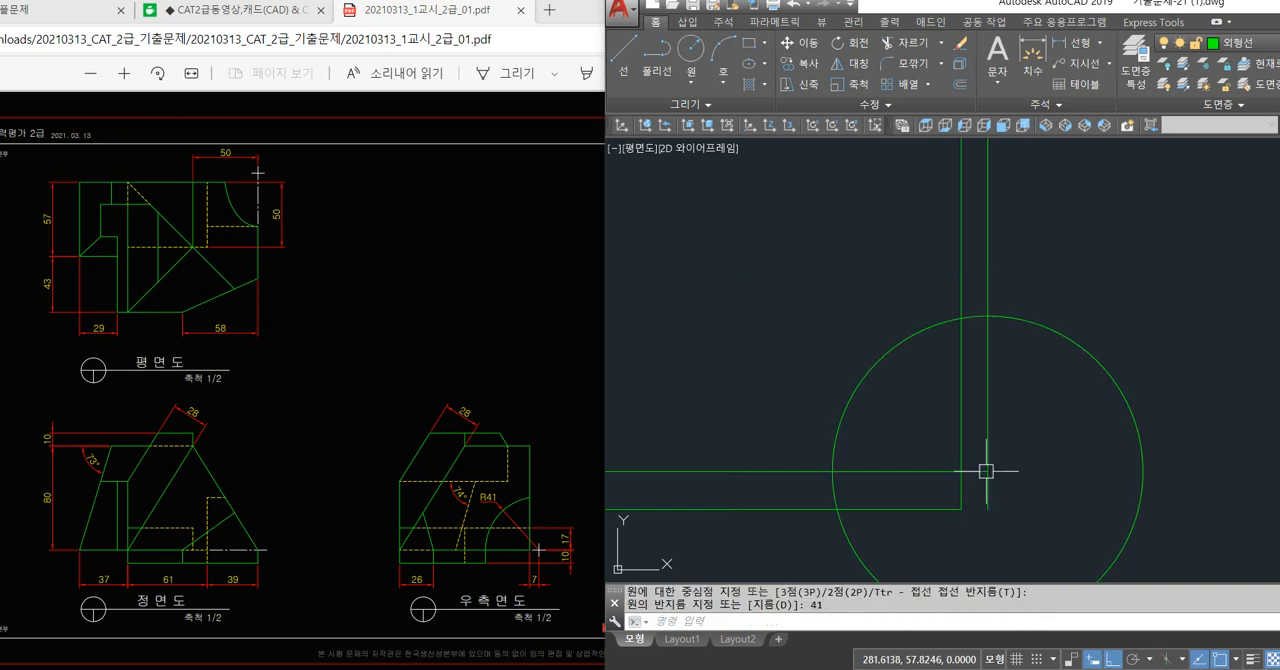
Trim the radius 41 circle down to the arc left of the offset line and above the base's bottom line.
{"action": "type", "text": "tr"}
{"action": "key", "text": "space"}
{"action": "key", "text": "space"}
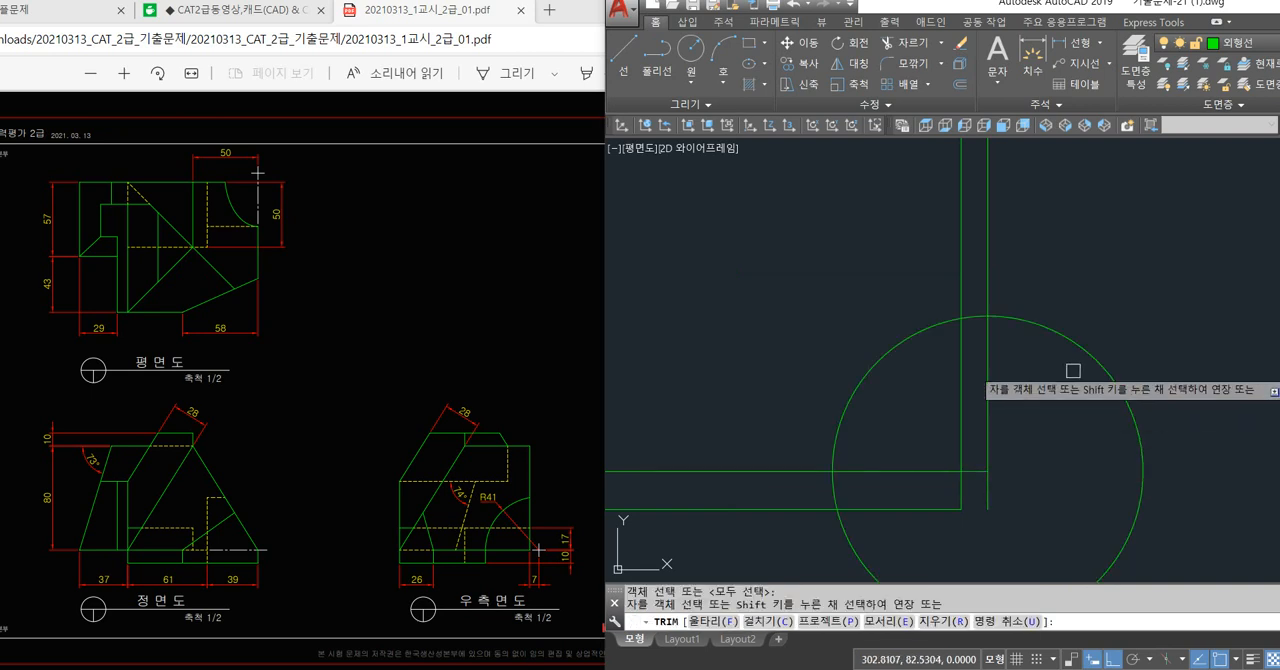
{"action": "left_click", "coordinate": [1101, 346]}
{"action": "left_click", "coordinate": [1083, 393]}
{"action": "key", "text": "space"}
Draw a vertical line from the arc's left quadrant on the base top line down to the base's bottom line.
{"action": "type", "text": "l"}
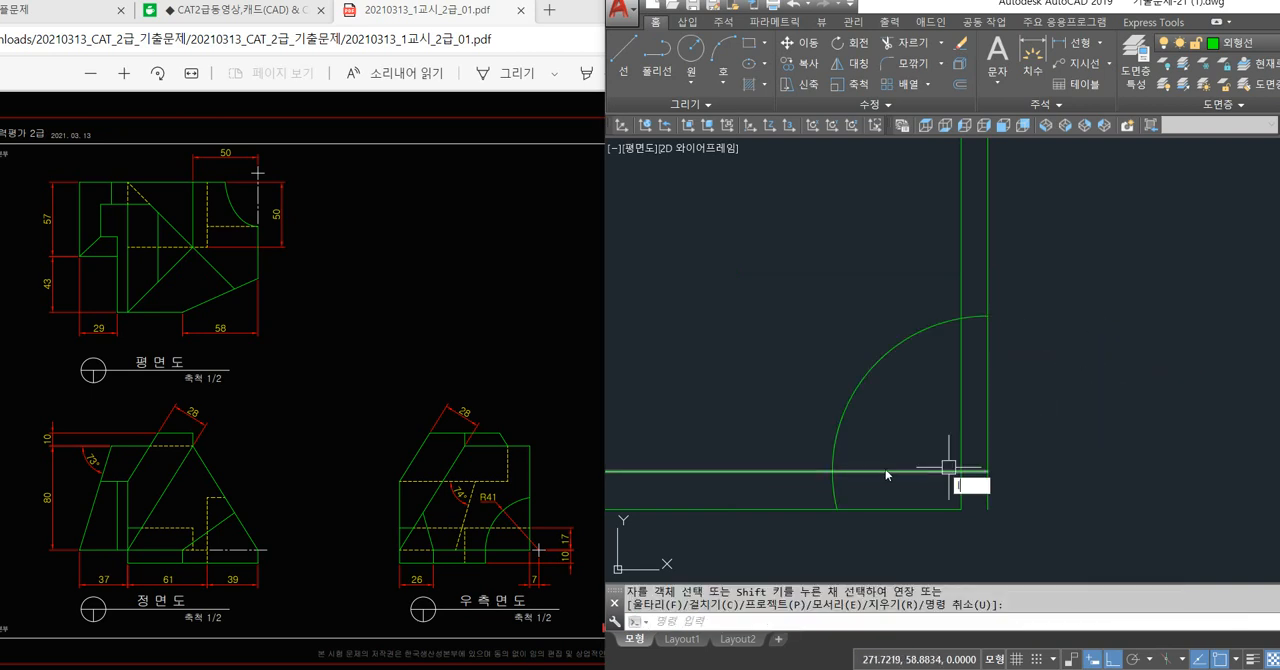
{"action": "key", "text": "space"}
{"action": "left_click", "coordinate": [834, 470]}
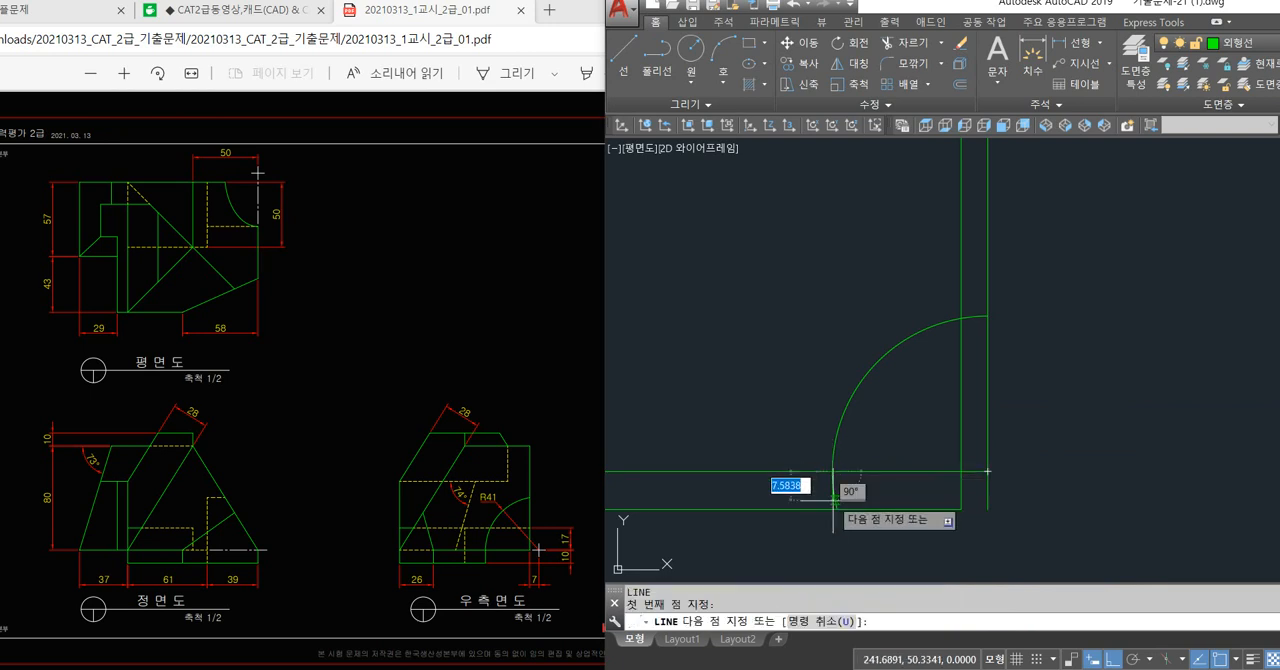
{"action": "left_click", "coordinate": [834, 507]}
{"action": "key", "text": "space"}
Trim the arc's remaining portion below the right side view's base top line.
{"action": "scroll", "coordinate": [814, 515], "scroll_direction": "up", "scroll_amount": 3}
{"action": "type", "text": "tr"}
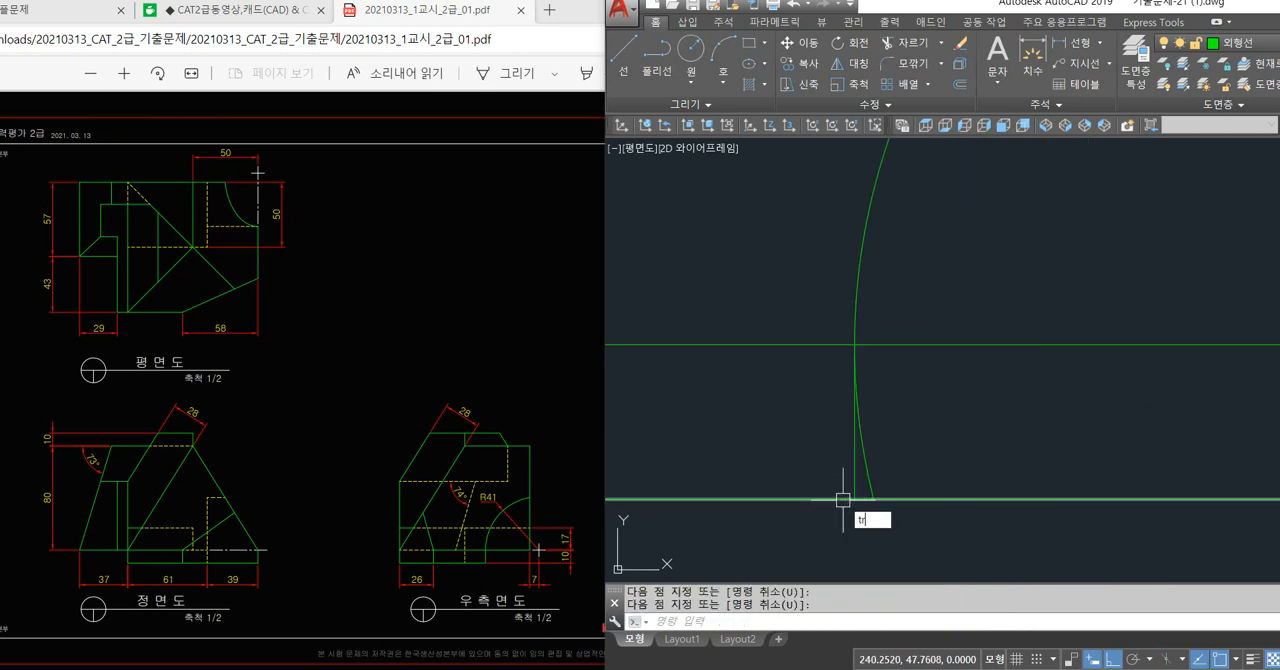
{"action": "key", "text": "space"}
{"action": "key", "text": "space"}
{"action": "scroll", "coordinate": [868, 480], "scroll_direction": "up", "scroll_amount": 2}
{"action": "scroll", "coordinate": [870, 474], "scroll_direction": "down", "scroll_amount": 5}
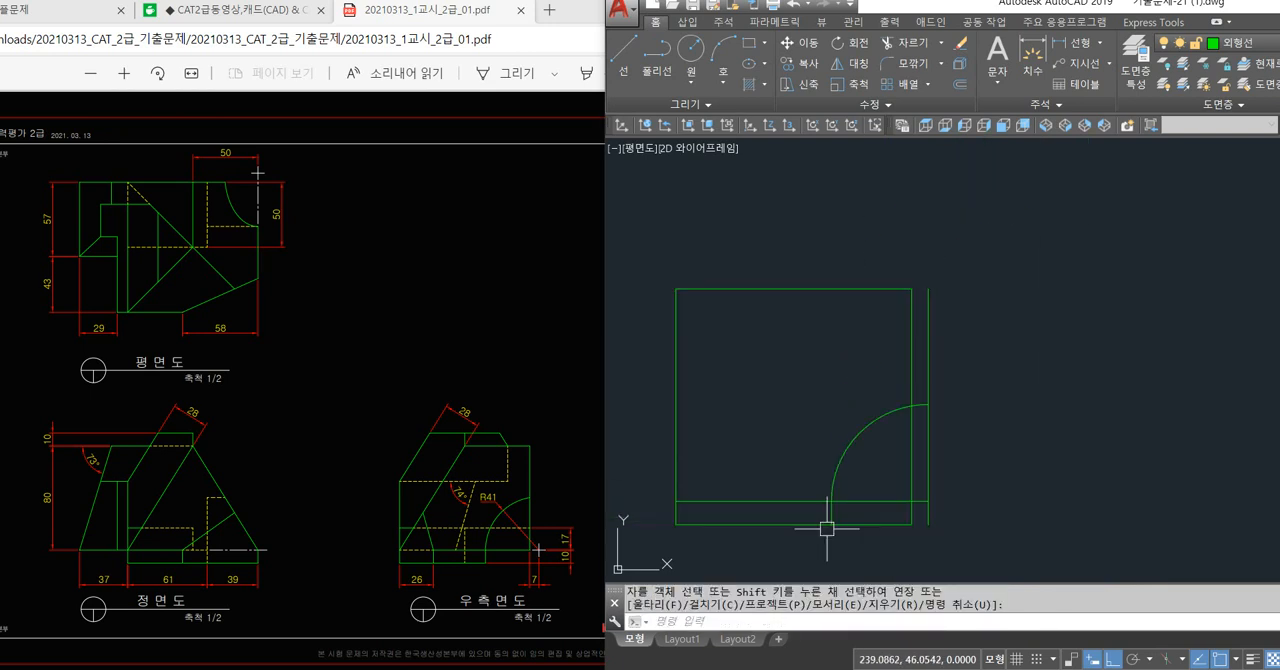
Trim the base outline right of the short vertical line, the offset line beside the arc, and the arc's end beyond the right edge.
{"action": "type", "text": "tr"}
{"action": "key", "text": "space"}
{"action": "key", "text": "space"}
{"action": "left_click", "coordinate": [906, 523]}
{"action": "left_click", "coordinate": [911, 515]}
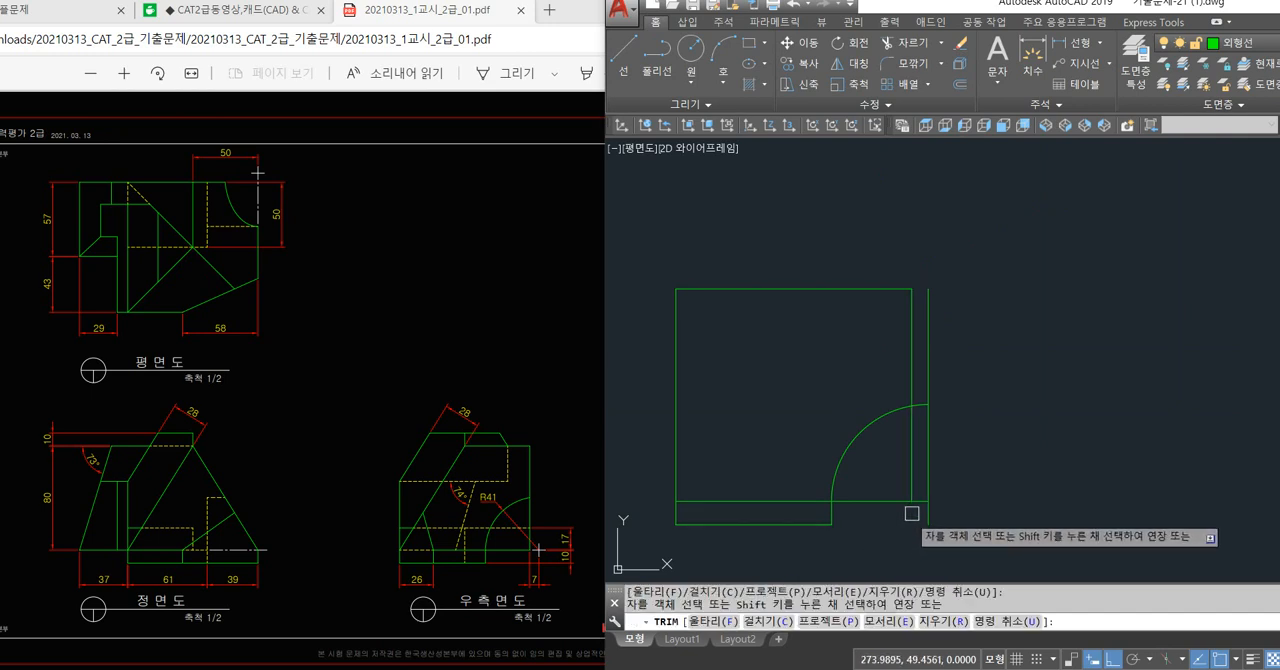
{"action": "scroll", "coordinate": [911, 513], "scroll_direction": "up", "scroll_amount": 4}
{"action": "left_click", "coordinate": [946, 434]}
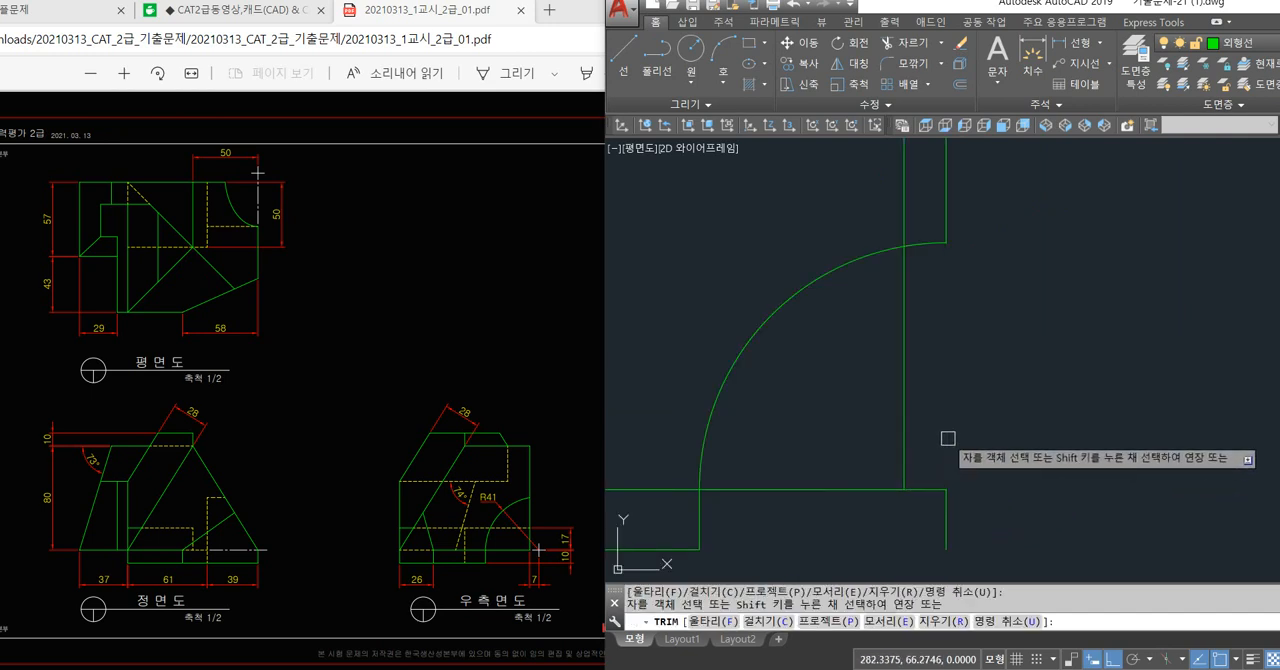
{"action": "left_click", "coordinate": [926, 243]}
{"action": "key", "text": "space"}
Delete the offset line's upper remnant and trim the base top line's overhang past the side view's right edge.
{"action": "left_click", "coordinate": [946, 223]}
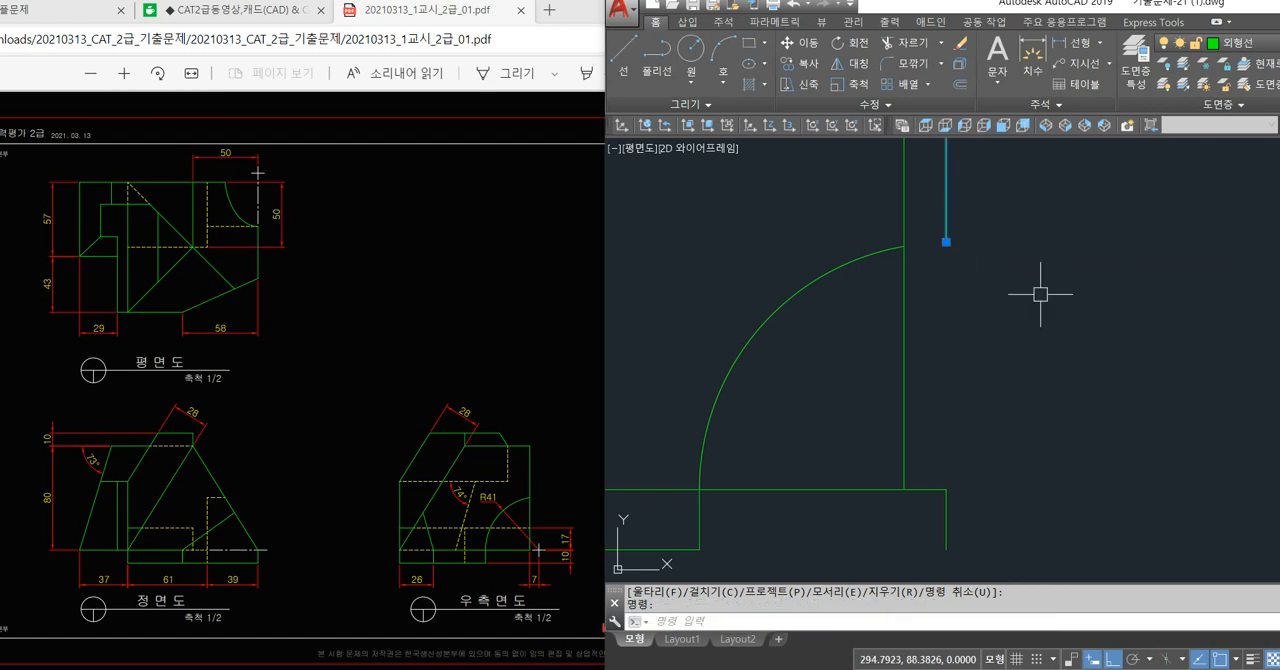
{"action": "key", "text": "Delete"}
{"action": "scroll", "coordinate": [949, 489], "scroll_direction": "down", "scroll_amount": 2}
{"action": "type", "text": "tr"}
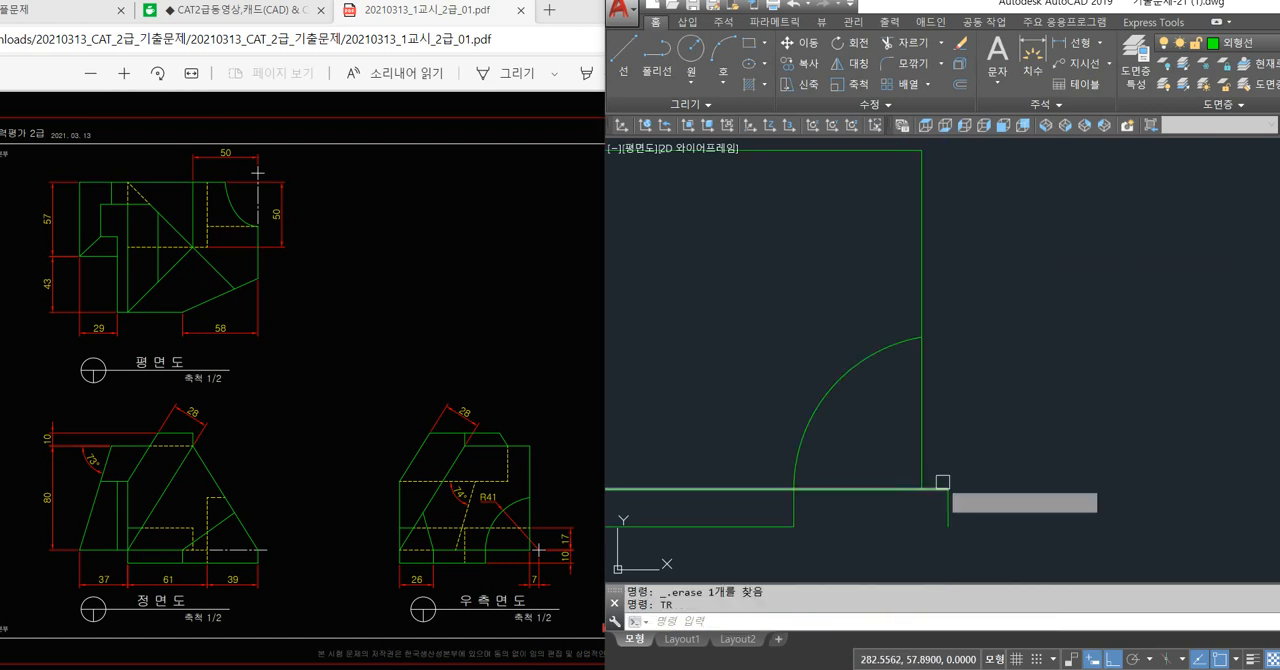
{"action": "key", "text": "space"}
{"action": "scroll", "coordinate": [971, 547], "scroll_direction": "up", "scroll_amount": 2}
{"action": "key", "text": "Escape"}
Draw a horizontal line from the short vertical line's upper end to the side view's lower-right corner.
{"action": "type", "text": "l"}
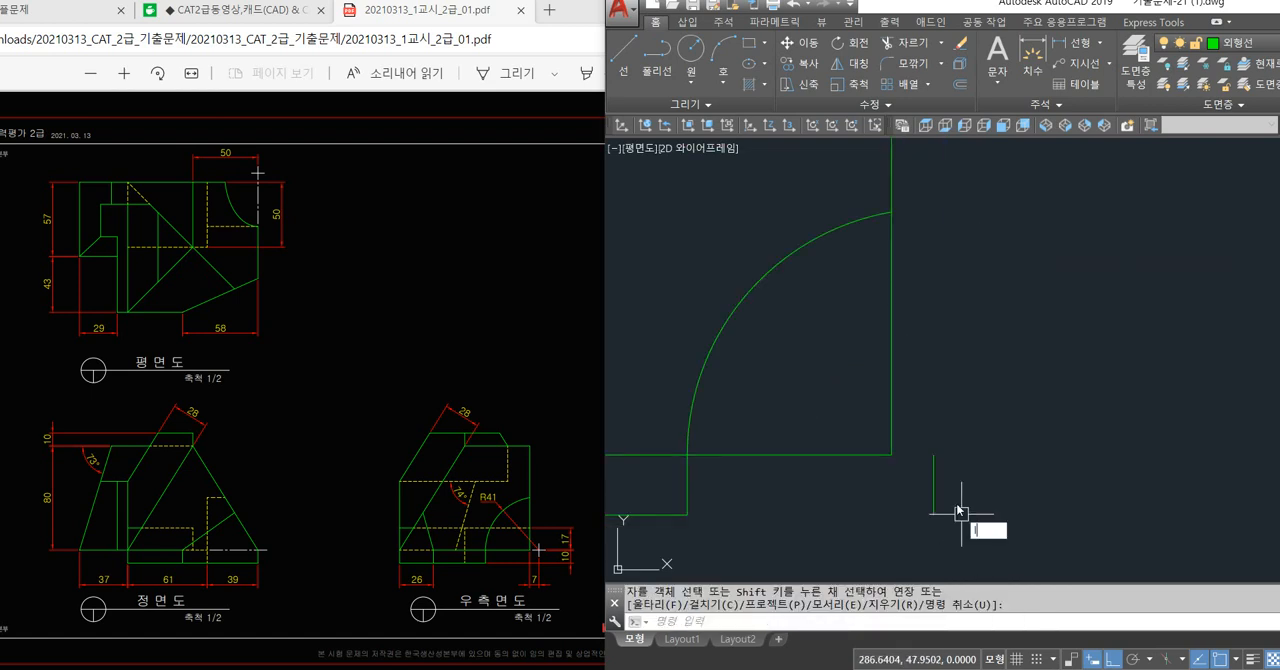
{"action": "key", "text": "space"}
{"action": "left_click", "coordinate": [934, 455]}
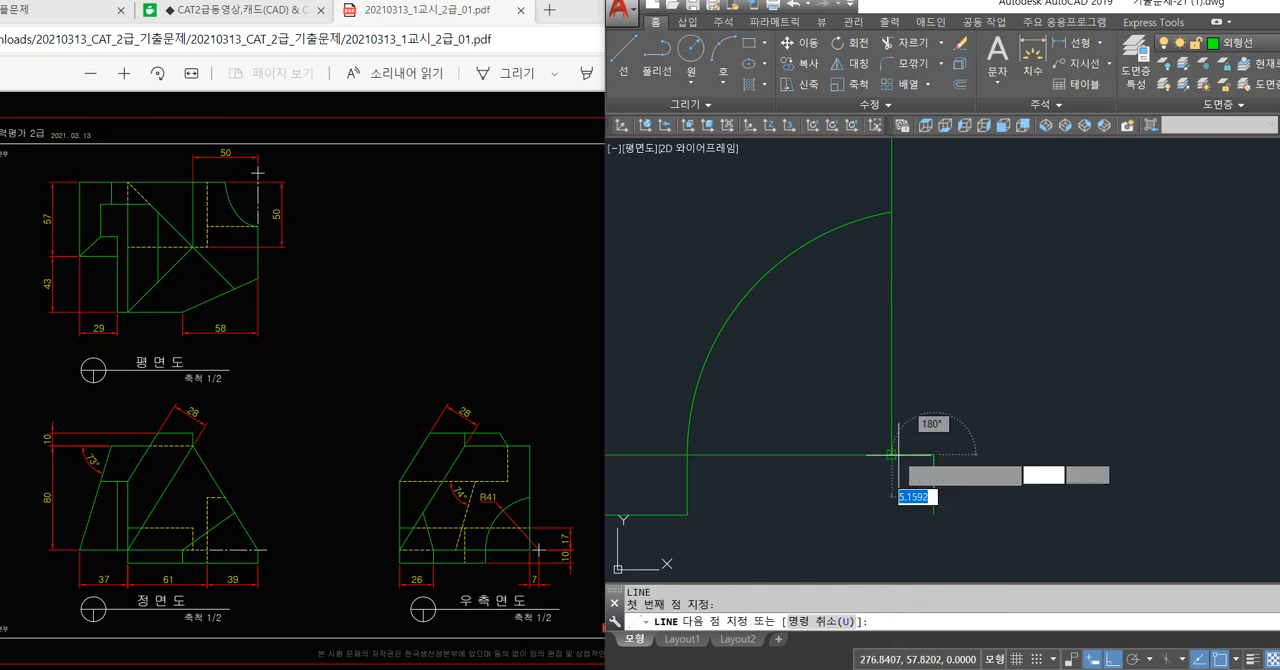
{"action": "left_click", "coordinate": [892, 455]}
{"action": "key", "text": "space"}
Put the short horizontal and vertical lines beside the side view's lower-right corner on the 중심선 layer.
{"action": "left_click", "coordinate": [961, 429]}
{"action": "left_click", "coordinate": [933, 473]}
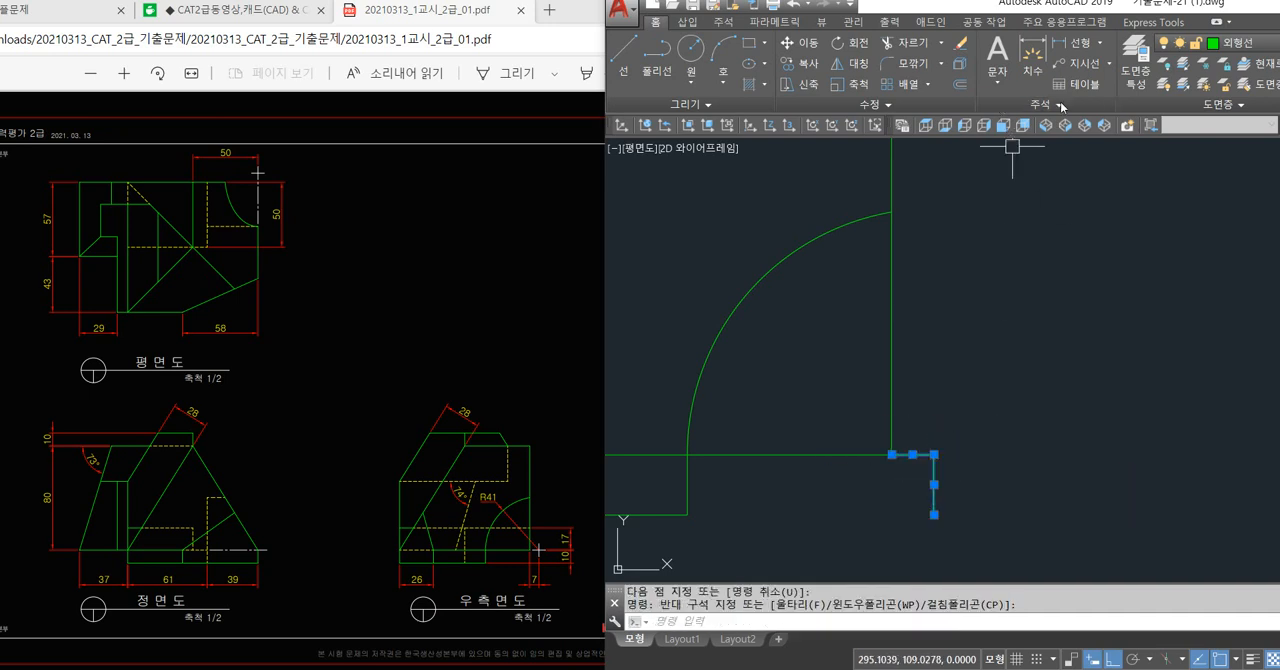
{"action": "left_click", "coordinate": [1220, 43]}
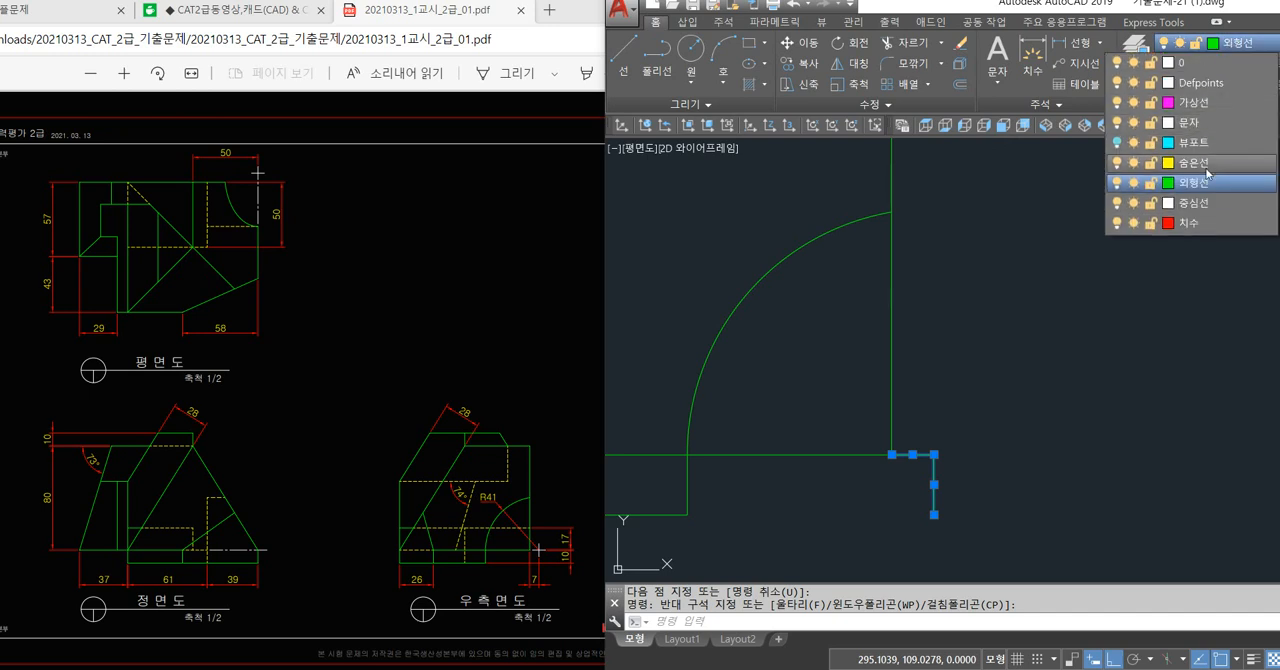
{"action": "key", "text": "Escape"}
{"action": "key", "text": "Escape"}
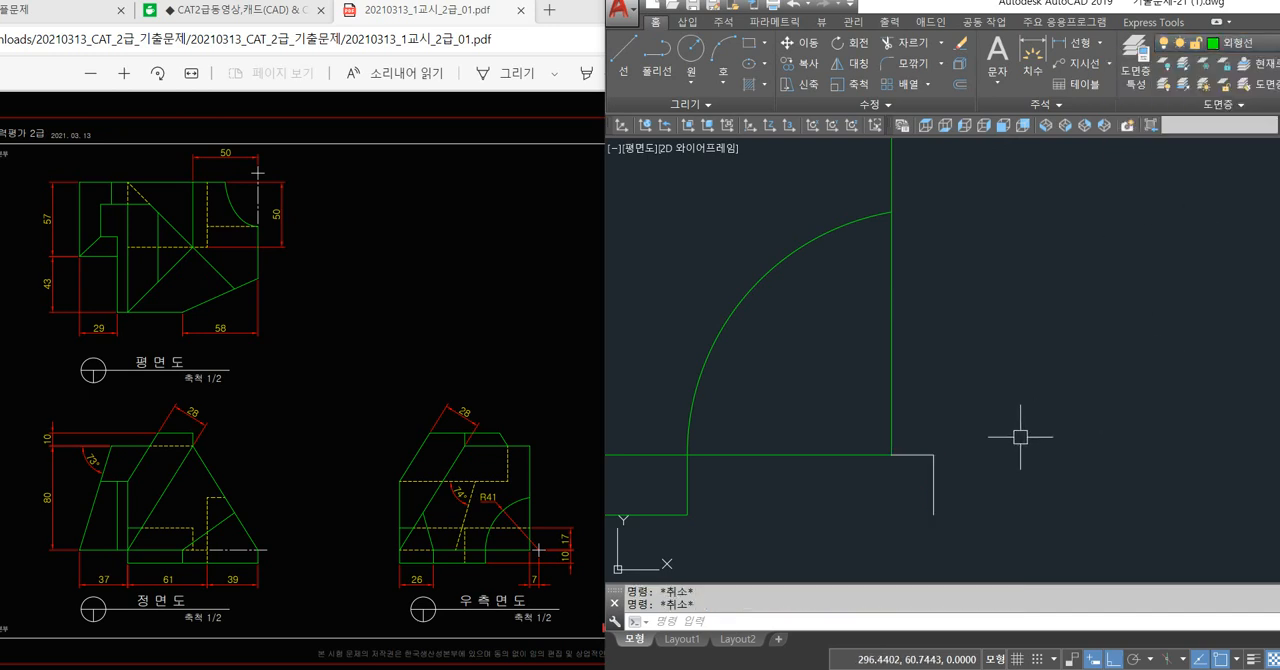
Stretch the vertical centre line upward and the horizontal centre line to the right so they cross at the arc's centre.
{"action": "left_click", "coordinate": [934, 455]}
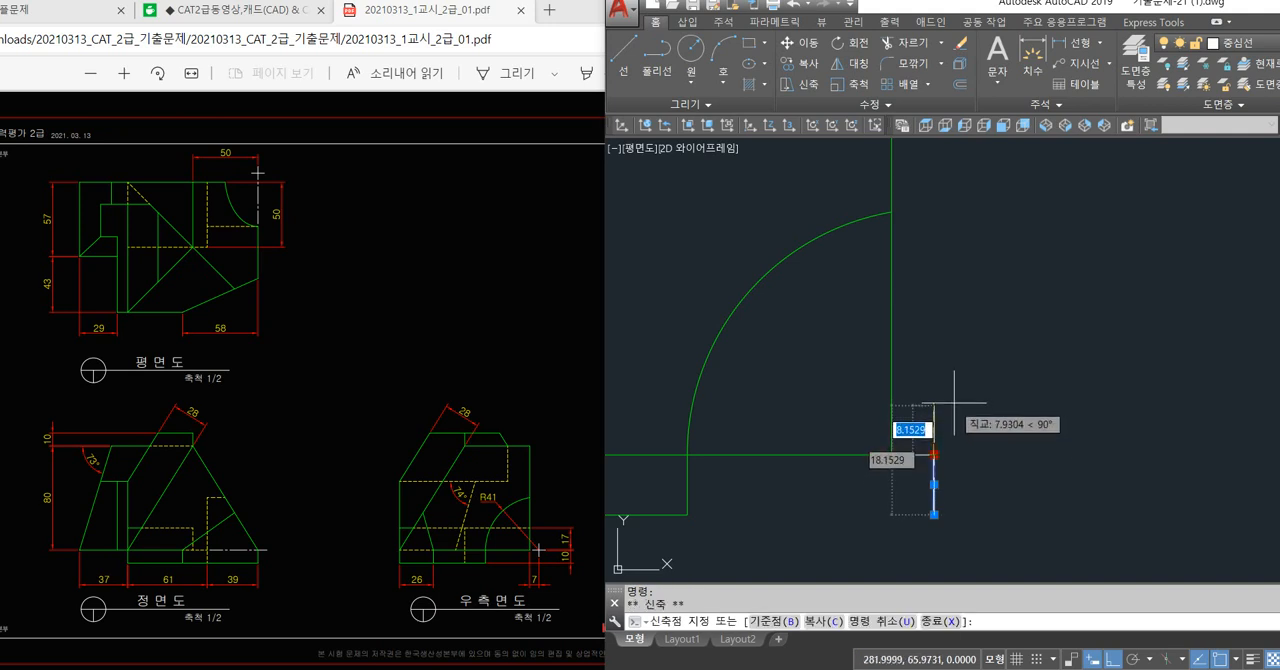
{"action": "left_click", "coordinate": [934, 380]}
{"action": "left_click", "coordinate": [922, 455]}
{"action": "left_click", "coordinate": [934, 455]}
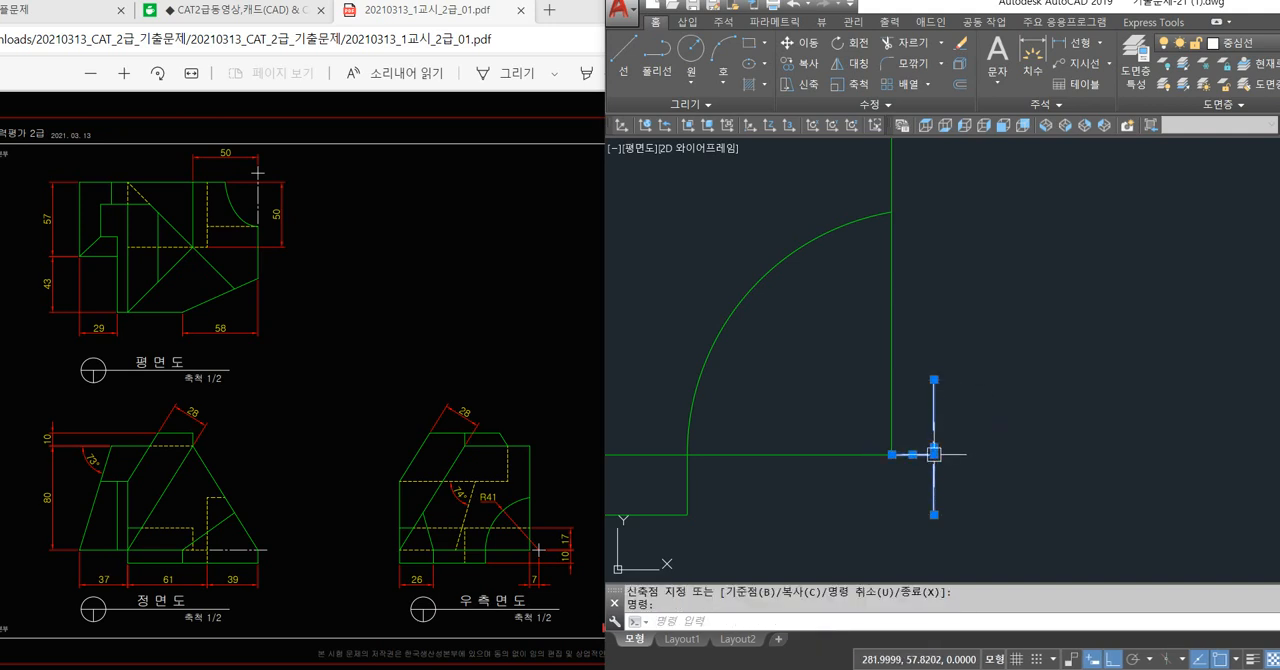
{"action": "key", "text": "Escape"}
{"action": "scroll", "coordinate": [945, 475], "scroll_direction": "up", "scroll_amount": 3}
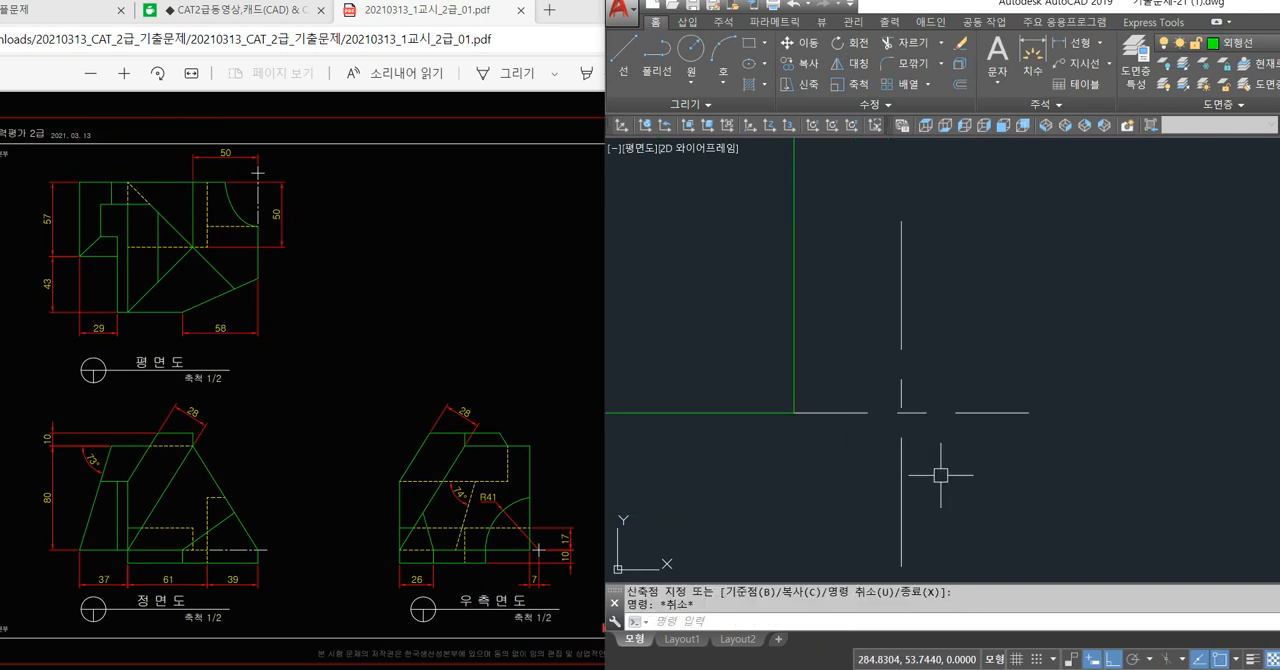
Shorten the arms of the arc's centre mark, leaving a gap between the mark and the side view's corner.
{"action": "left_click", "coordinate": [819, 412]}
{"action": "left_click", "coordinate": [794, 412]}
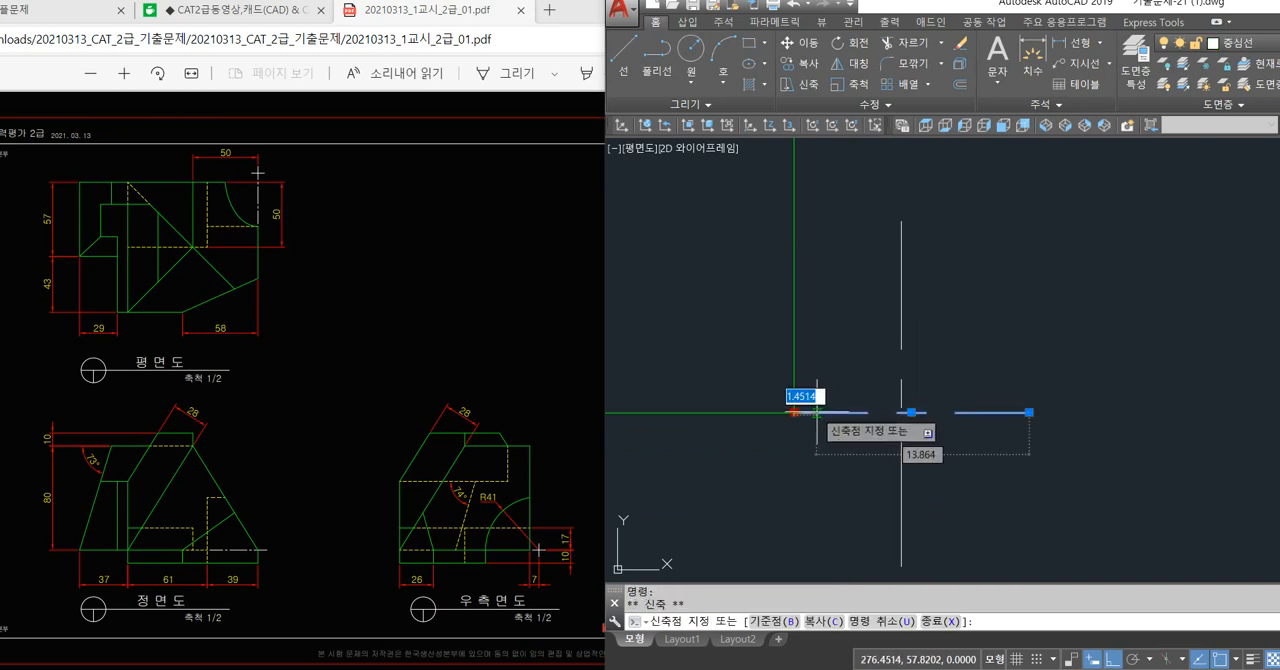
{"action": "left_click", "coordinate": [907, 277]}
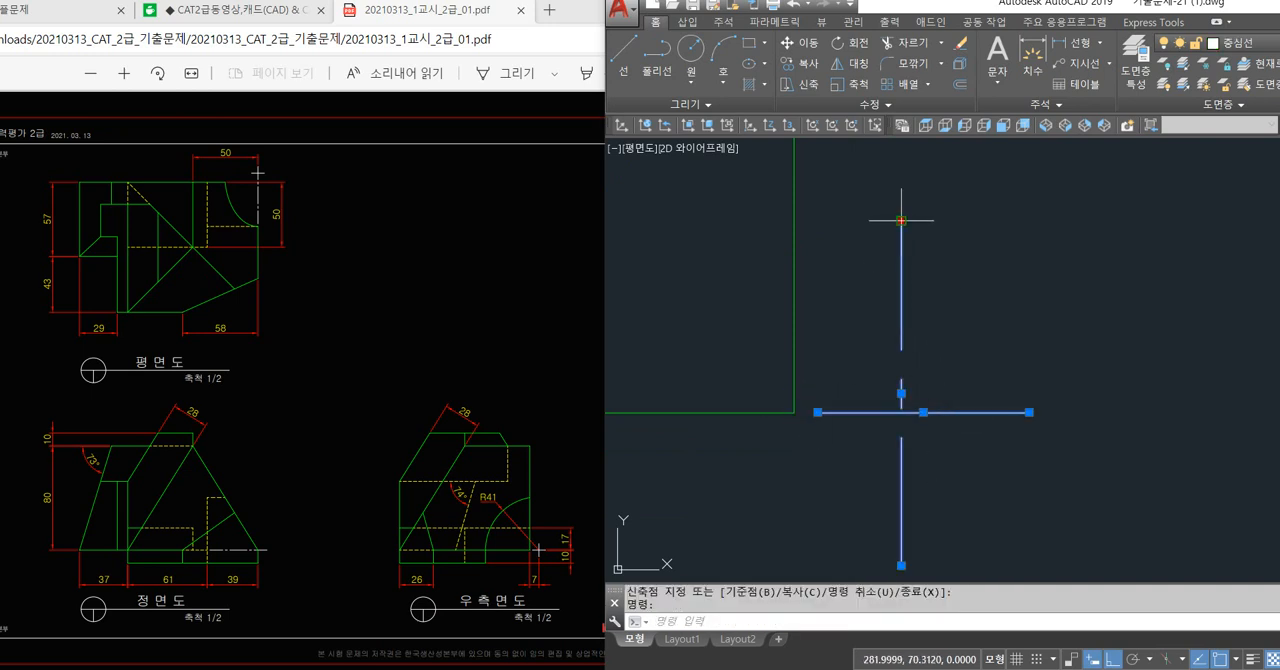
{"action": "left_click", "coordinate": [901, 220]}
{"action": "left_click", "coordinate": [901, 275]}
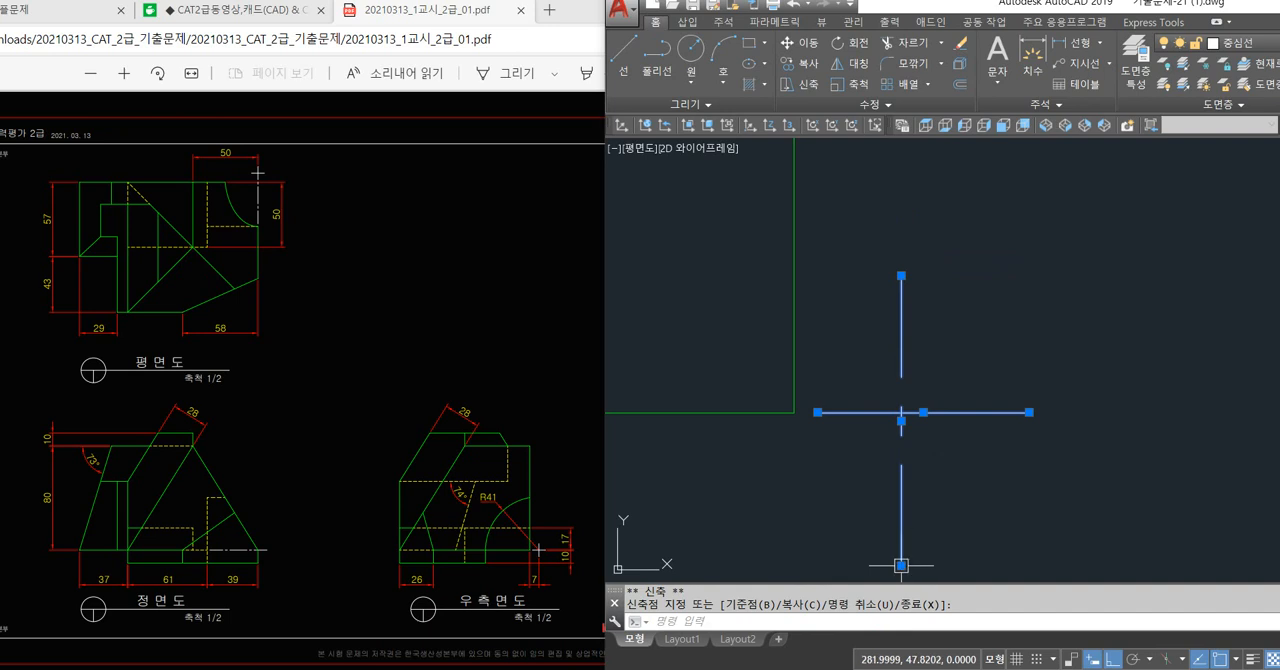
{"action": "left_click", "coordinate": [901, 533]}
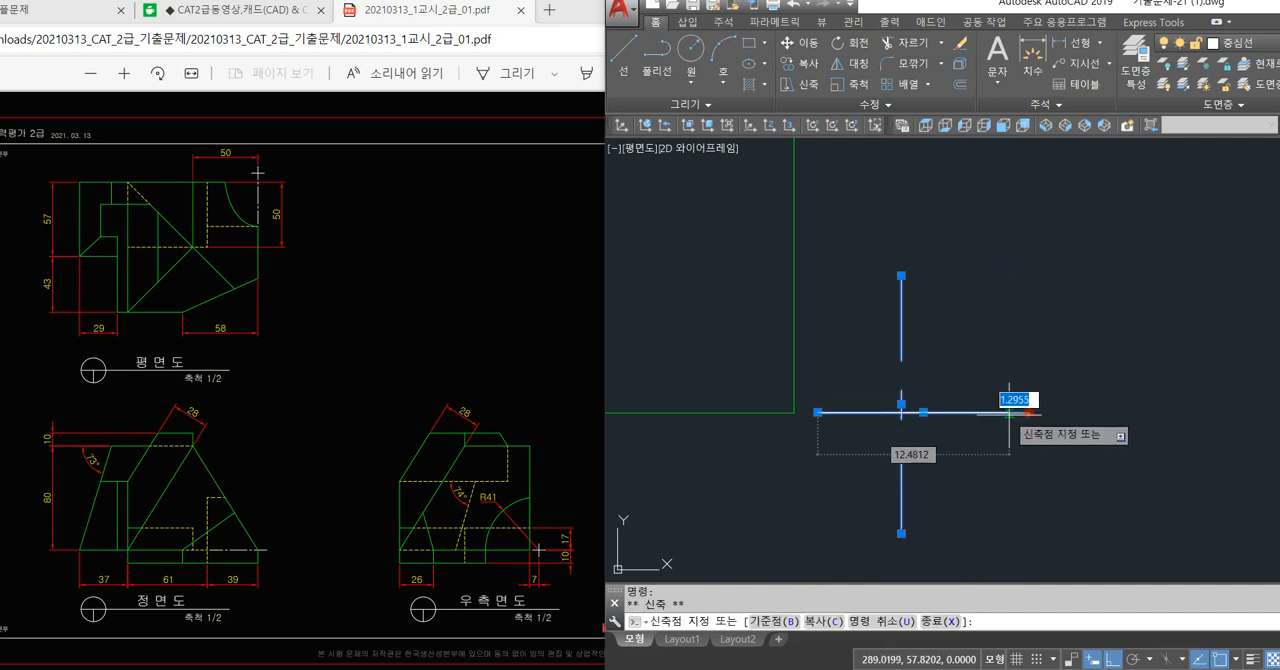
{"action": "key", "text": "Escape"}
{"action": "key", "text": "Escape"}
Offset the side view's left edge 26 to the right.
{"action": "scroll", "coordinate": [1040, 430], "scroll_direction": "down", "scroll_amount": 3}
{"action": "scroll", "coordinate": [971, 465], "scroll_direction": "up", "scroll_amount": 2}
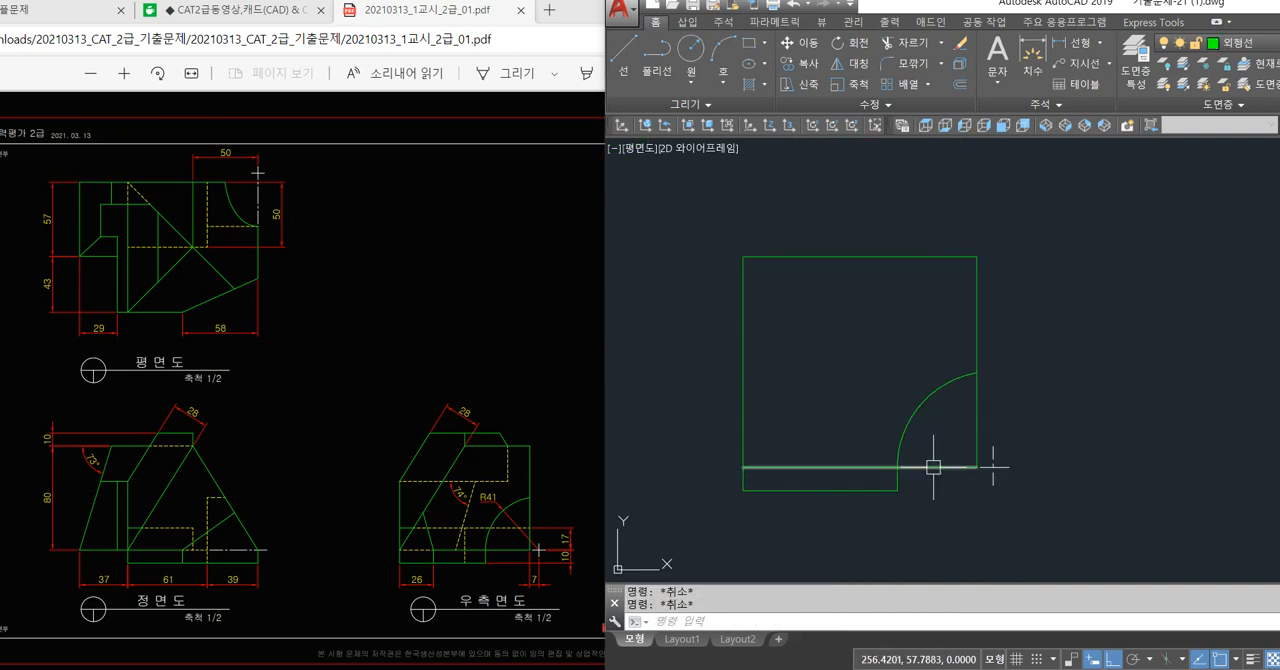
{"action": "scroll", "coordinate": [902, 534], "scroll_direction": "up", "scroll_amount": 2}
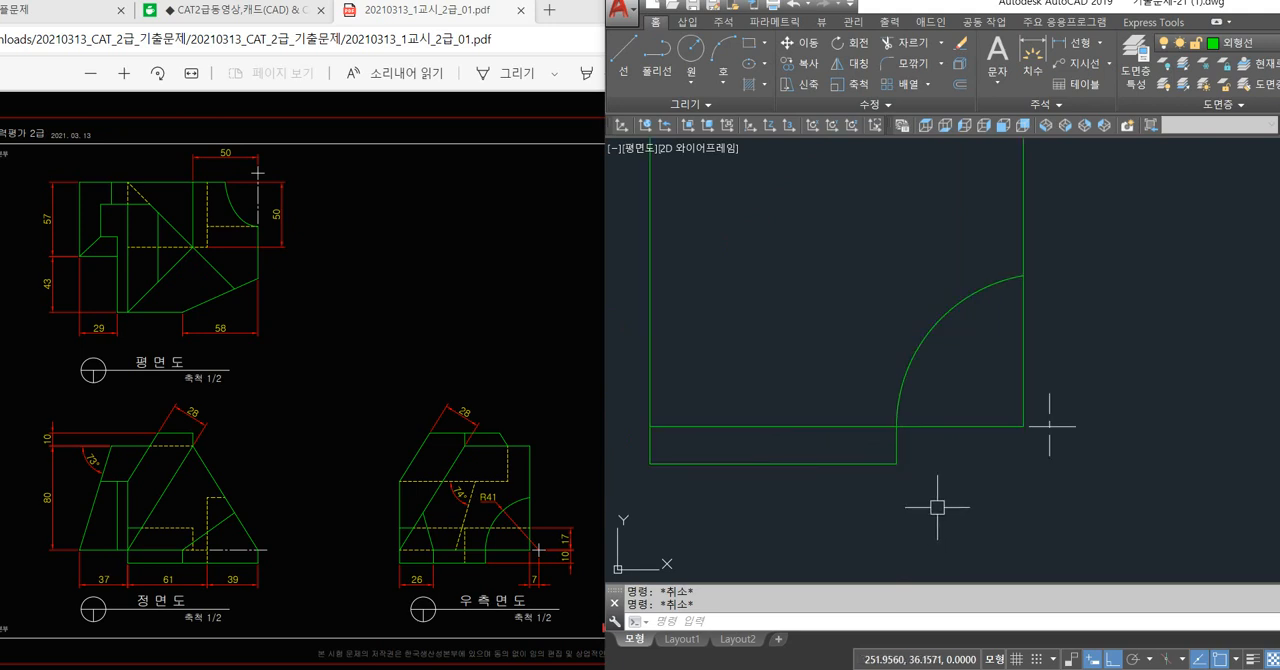
{"action": "scroll", "coordinate": [937, 507], "scroll_direction": "down", "scroll_amount": 2}
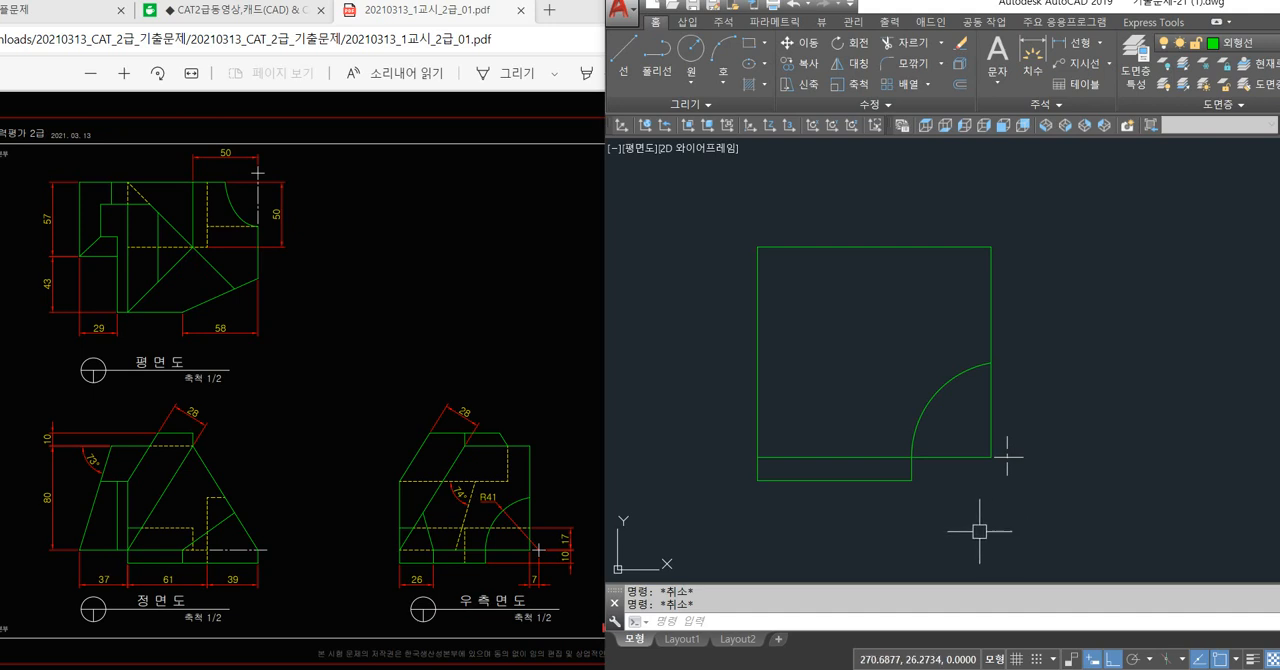
{"action": "scroll", "coordinate": [937, 525], "scroll_direction": "down", "scroll_amount": 4}
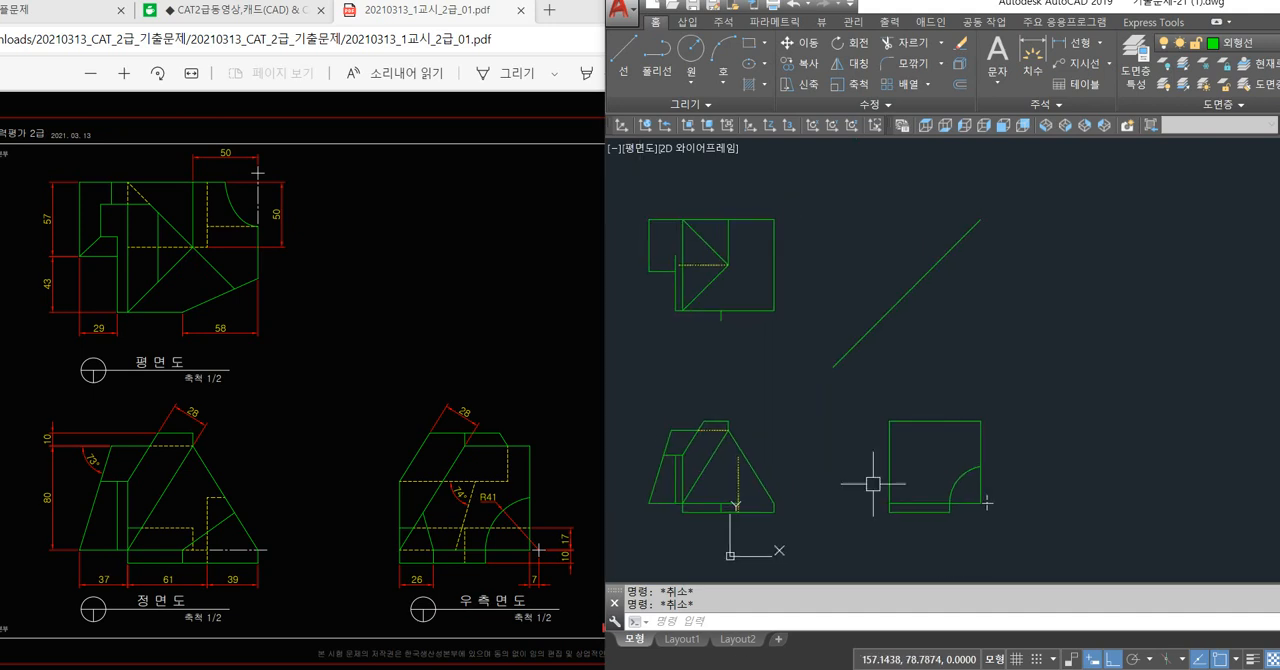
{"action": "scroll", "coordinate": [900, 530], "scroll_direction": "up", "scroll_amount": 4}
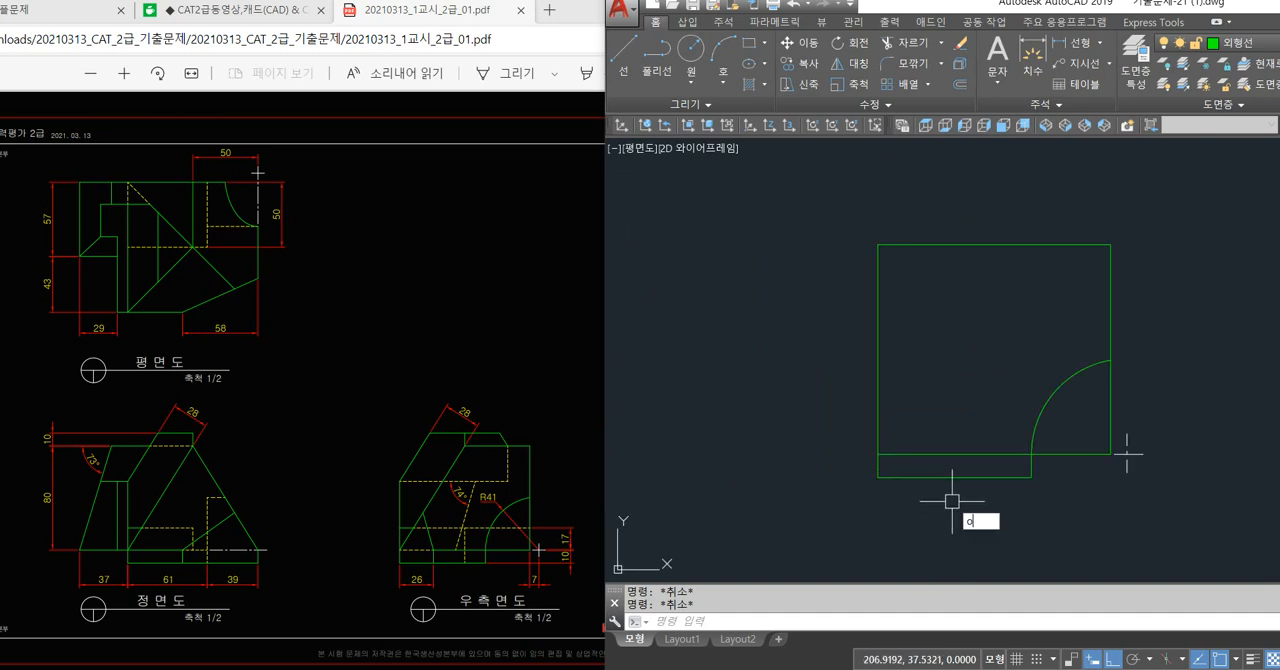
{"action": "key", "text": "Return"}
{"action": "type", "text": "26"}
{"action": "key", "text": "Return"}
{"action": "left_click", "coordinate": [879, 440]}
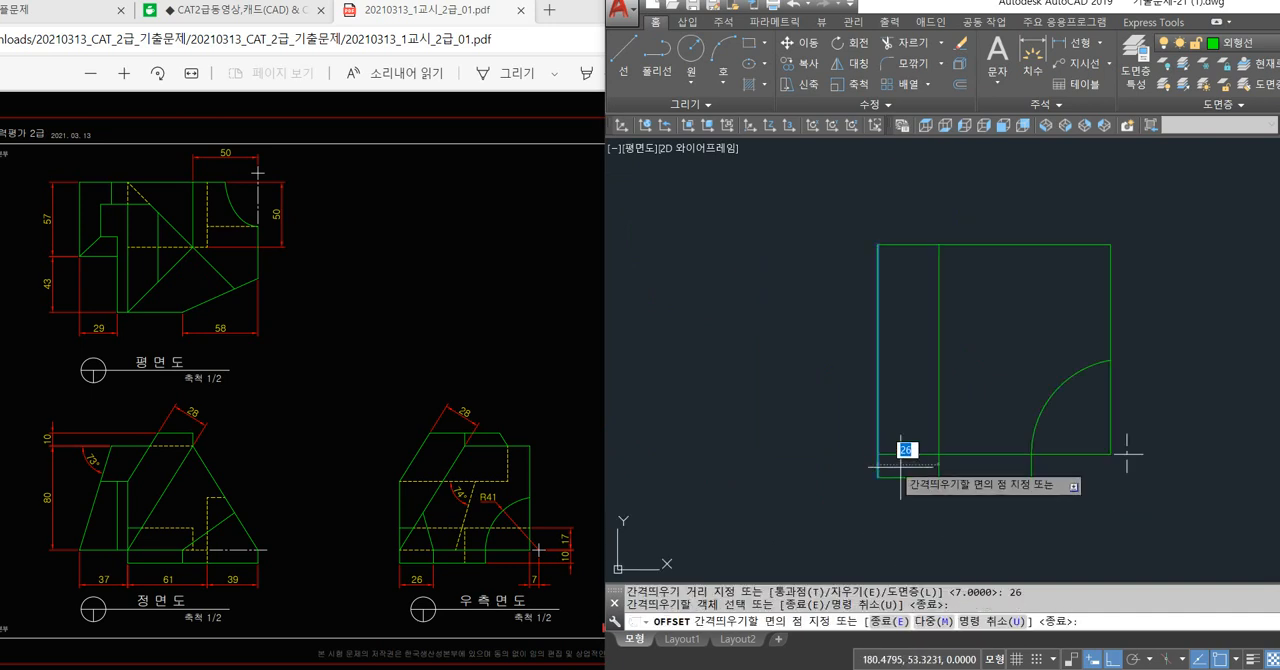
{"action": "left_click", "coordinate": [906, 455]}
{"action": "key", "text": "Return"}
Trim the offset line above the base's top line, and the base top line between the left edge and the offset line.
{"action": "type", "text": "tr"}
{"action": "key", "text": "Return"}
{"action": "key", "text": "Return"}
{"action": "left_click", "coordinate": [935, 422]}
{"action": "key", "text": "Return"}
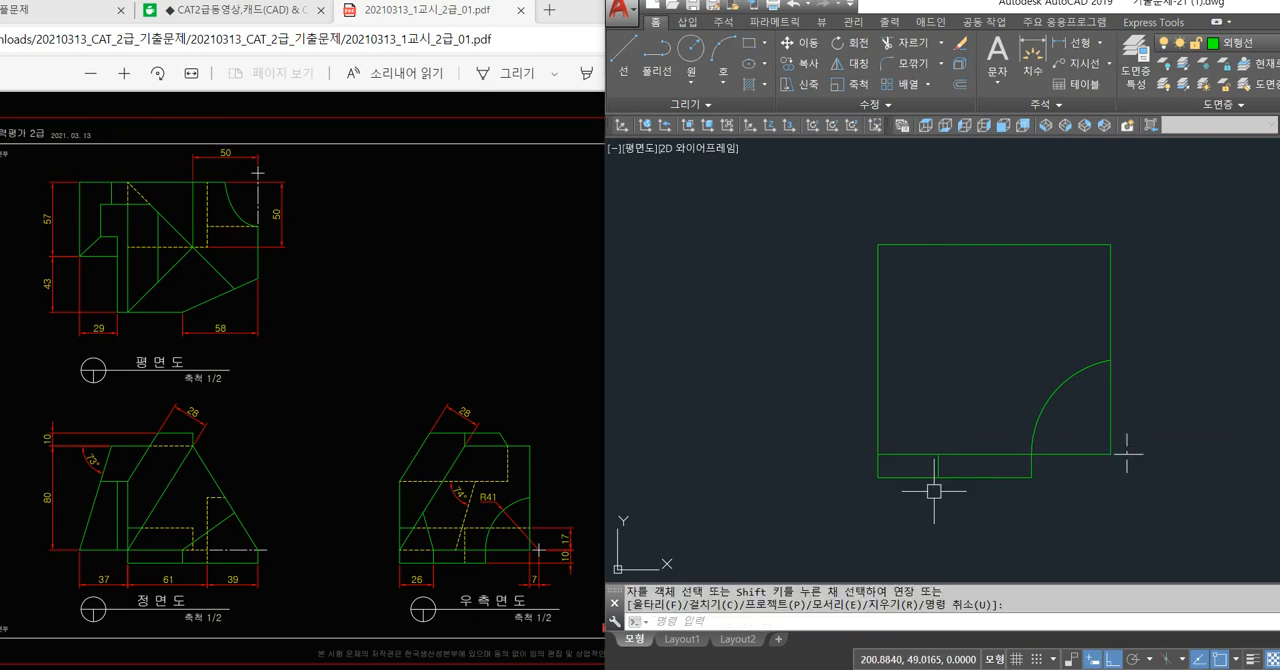
{"action": "key", "text": "Escape"}
{"action": "key", "text": "Escape"}
{"action": "type", "text": "tr"}
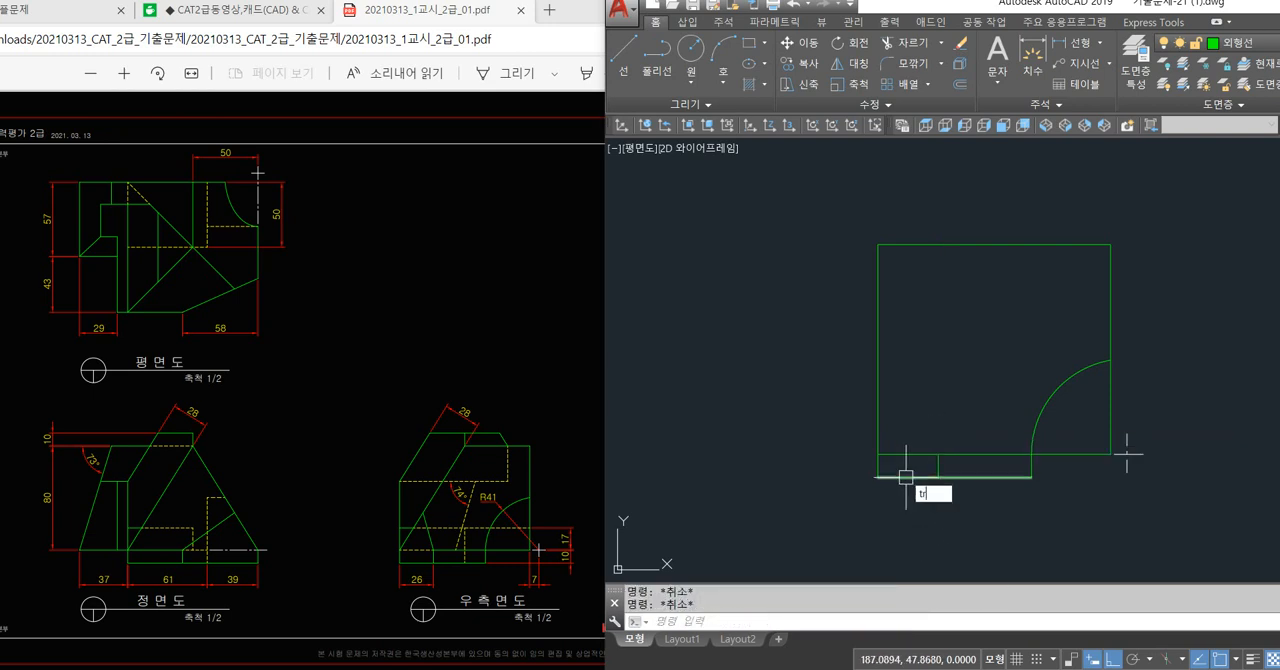
{"action": "key", "text": "Return"}
{"action": "key", "text": "Return"}
{"action": "key", "text": "Escape"}
Redraw the base's top line from the offset line's upper end to the side view's left edge.
{"action": "type", "text": "l"}
{"action": "key", "text": "Return"}
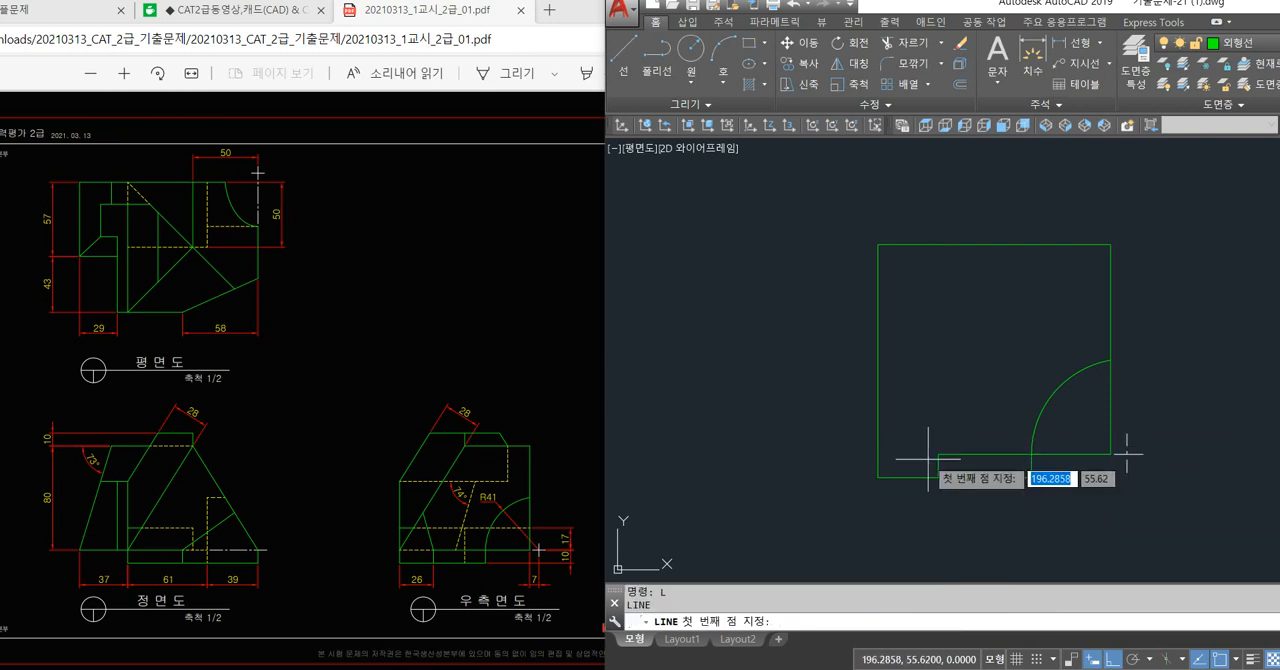
{"action": "left_click", "coordinate": [879, 455]}
{"action": "key", "text": "Return"}
Put the redrawn left segment of the base's top line on the 숨은선 layer.
{"action": "left_click", "coordinate": [880, 455]}
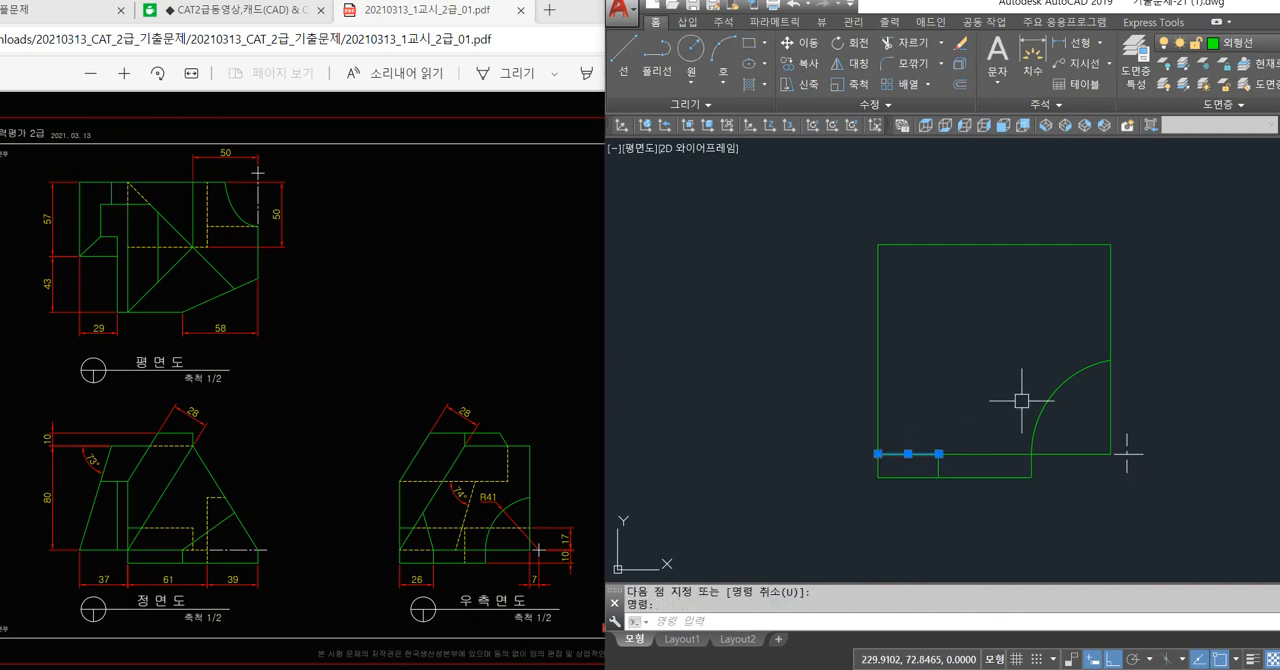
{"action": "left_click", "coordinate": [1225, 43]}
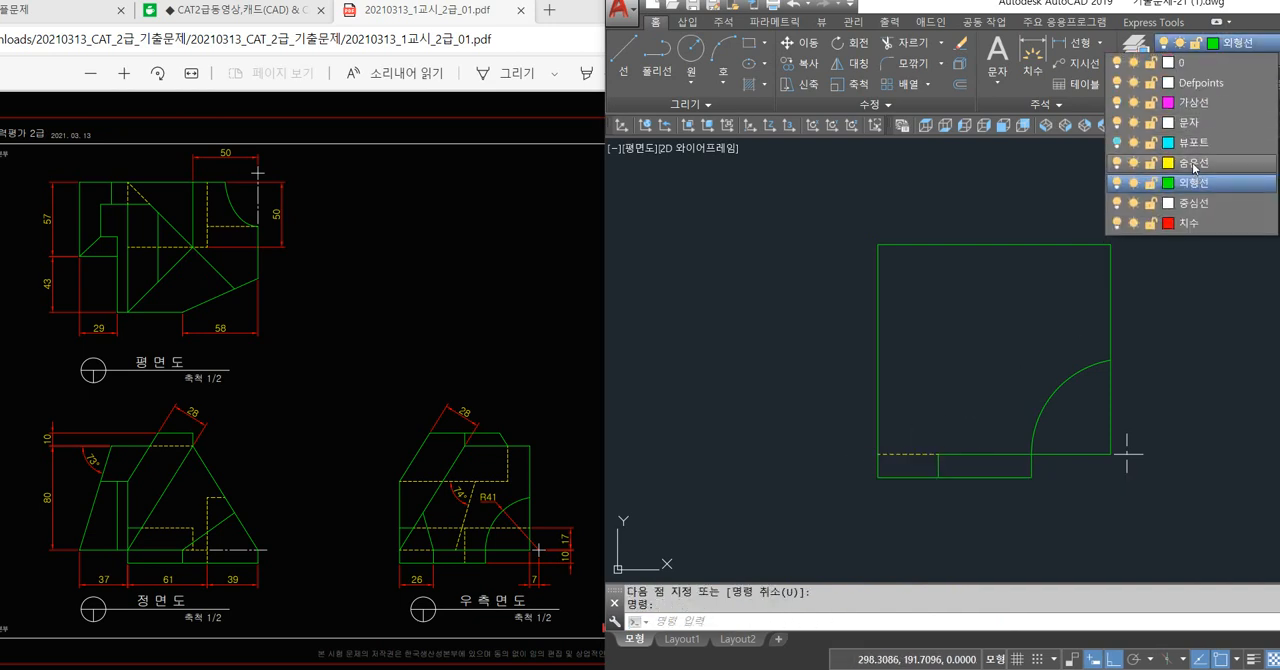
{"action": "left_click", "coordinate": [1193, 163]}
{"action": "key", "text": "Escape"}
{"action": "key", "text": "Escape"}
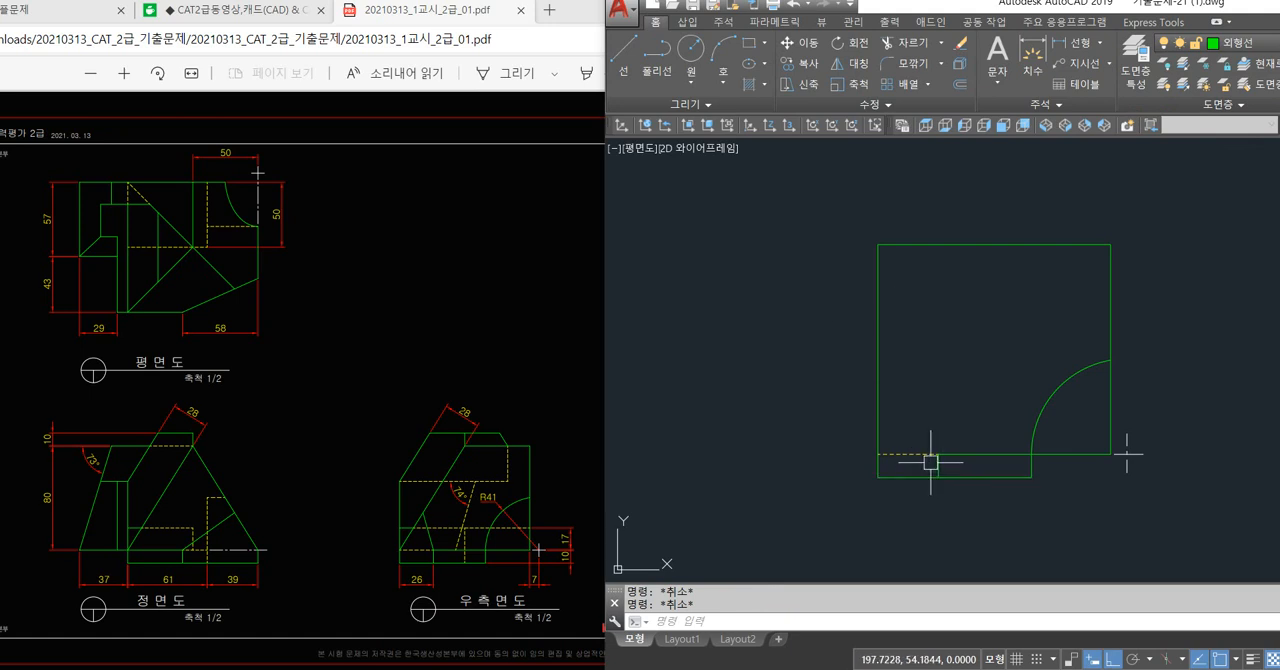
Extend the plan view's descending diagonal to the lower-right corner of its outline.
{"action": "mouse_move", "coordinate": [932, 458]}
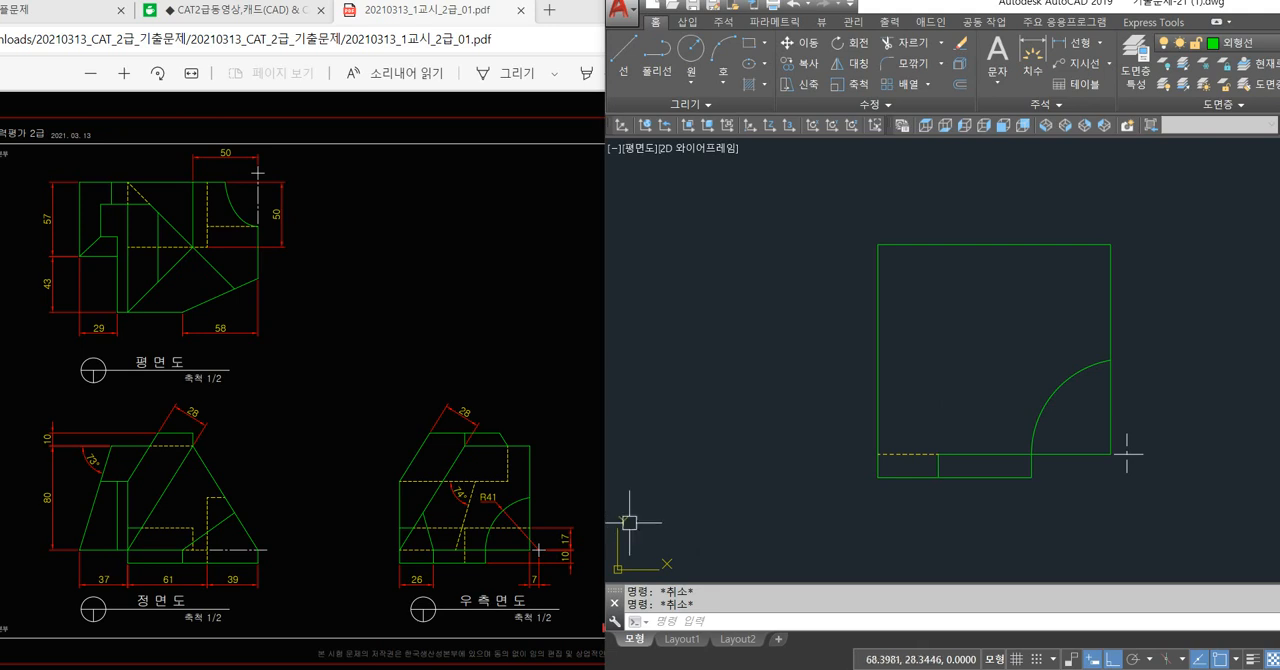
{"action": "scroll", "coordinate": [910, 415], "scroll_direction": "down", "scroll_amount": 5}
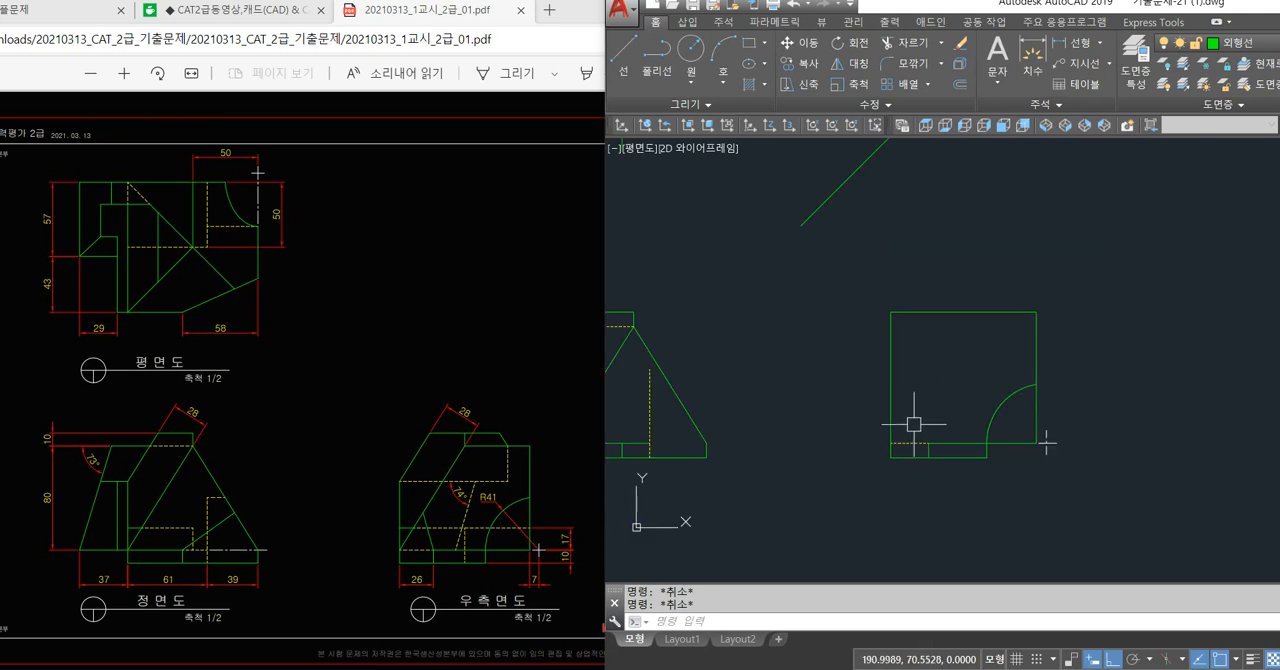
{"action": "scroll", "coordinate": [766, 217], "scroll_direction": "up", "scroll_amount": 5}
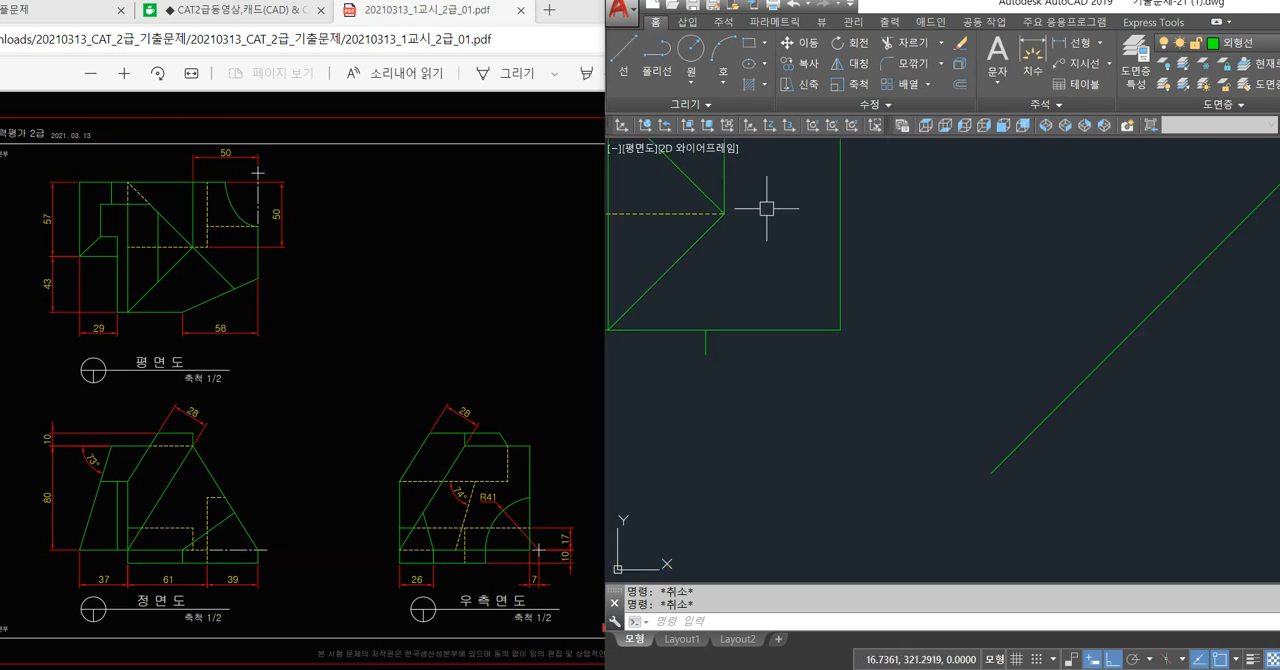
{"action": "type", "text": "ex"}
{"action": "key", "text": "Return"}
{"action": "key", "text": "Return"}
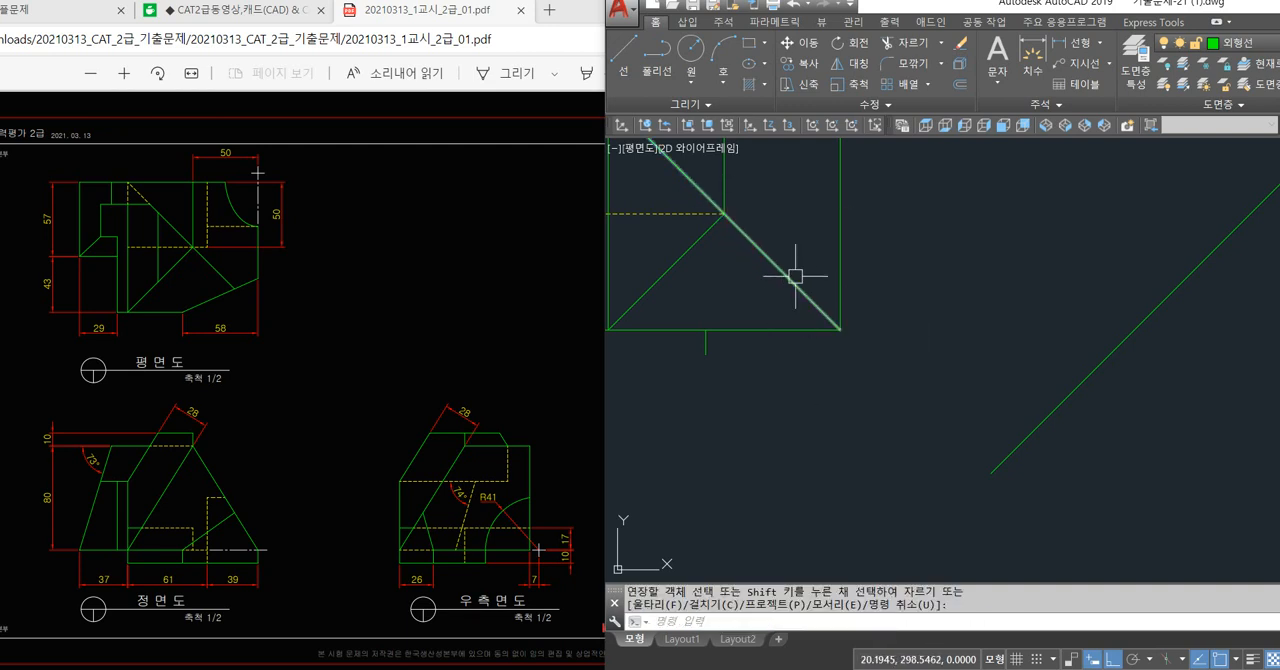
Draw a vertical projection line from the upper end of the side view's 26 mm offset line up past the 45° line.
{"action": "scroll", "coordinate": [838, 304], "scroll_direction": "down", "scroll_amount": 5}
{"action": "scroll", "coordinate": [880, 416], "scroll_direction": "up", "scroll_amount": 6}
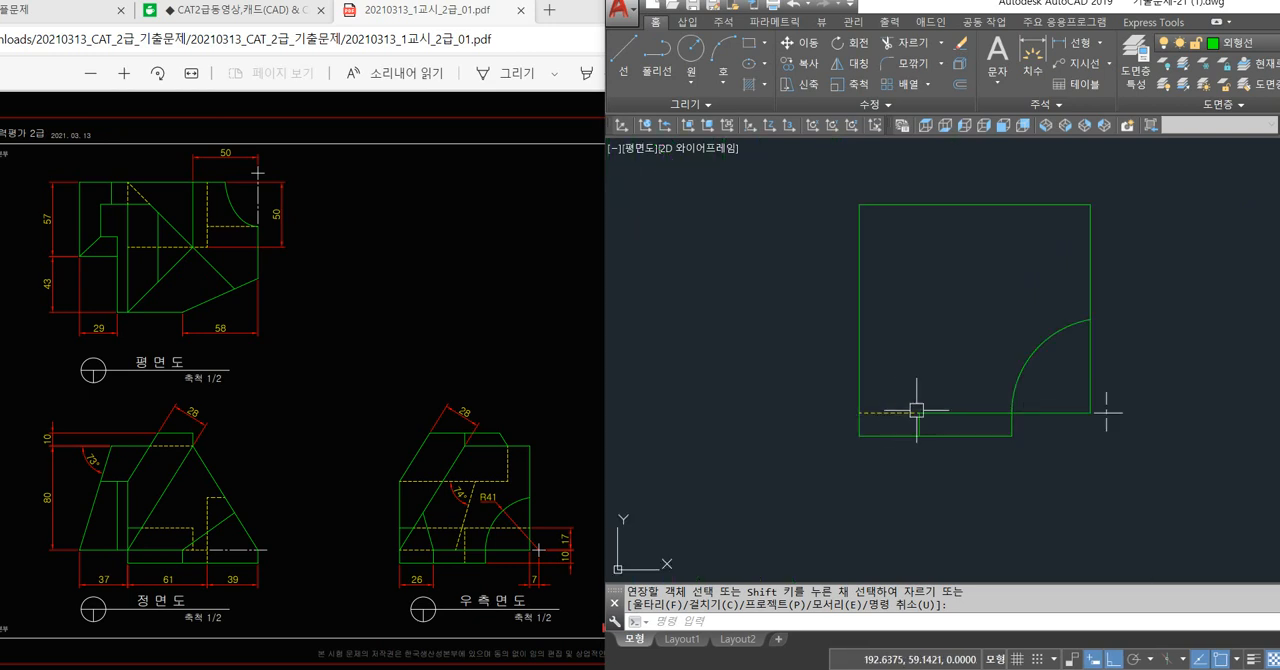
{"action": "key", "text": "Escape"}
{"action": "type", "text": "l"}
{"action": "key", "text": "Return"}
{"action": "left_click", "coordinate": [919, 412]}
{"action": "middle_click_drag", "start_coordinate": [897, 212], "coordinate": [925, 565]}
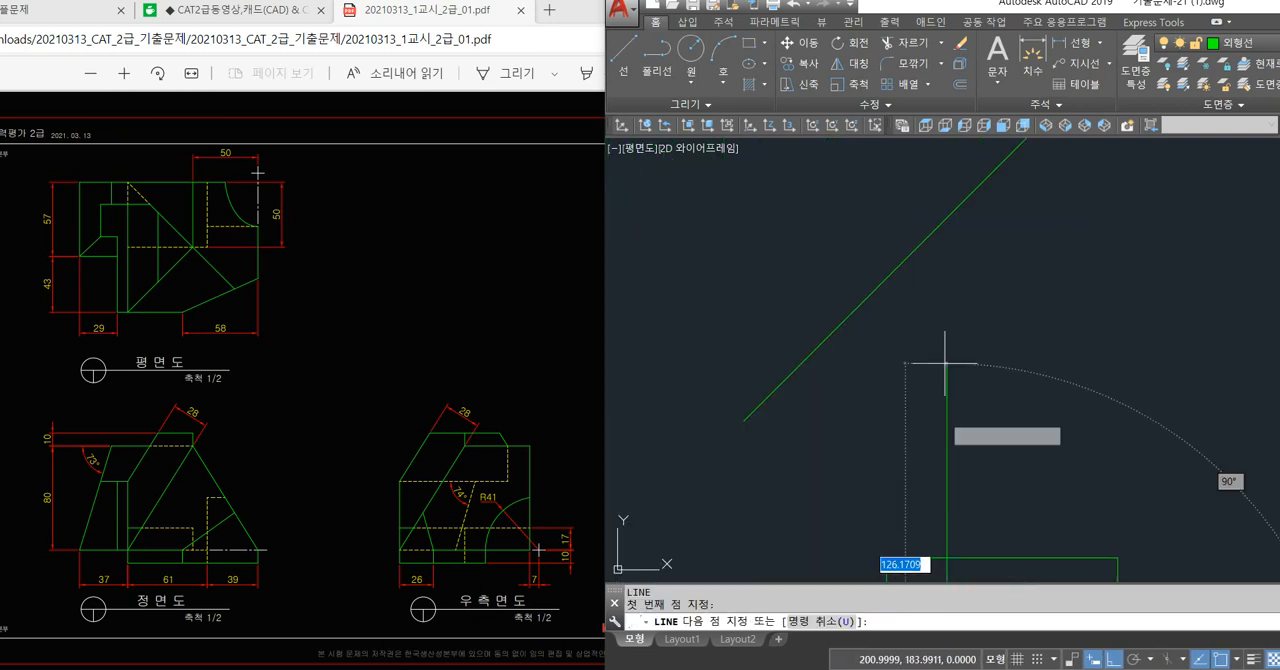
{"action": "left_click", "coordinate": [919, 205]}
{"action": "key", "text": "Return"}
{"action": "key", "text": "Return"}
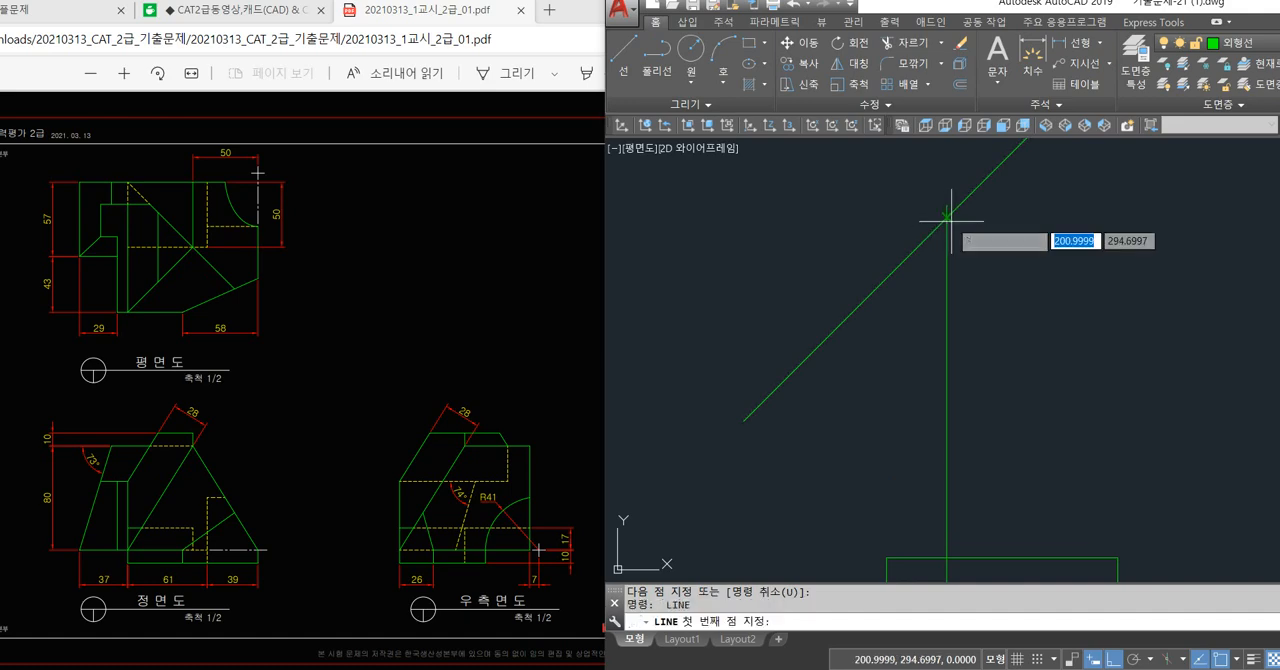
Draw a horizontal projection line from the vertical line's intersection with the 45° line to the plan view's right edge.
{"action": "left_click", "coordinate": [946, 213]}
{"action": "middle_click_drag", "start_coordinate": [857, 251], "coordinate": [1082, 333]}
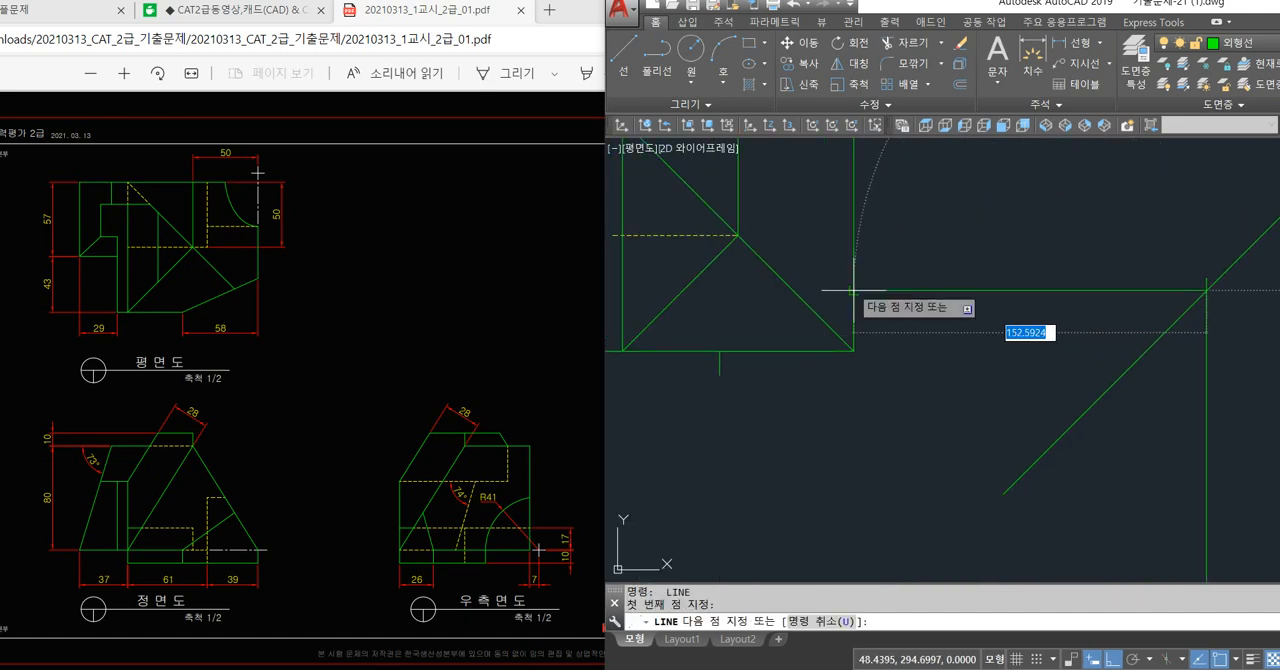
{"action": "left_click", "coordinate": [853, 291]}
{"action": "key", "text": "Return"}
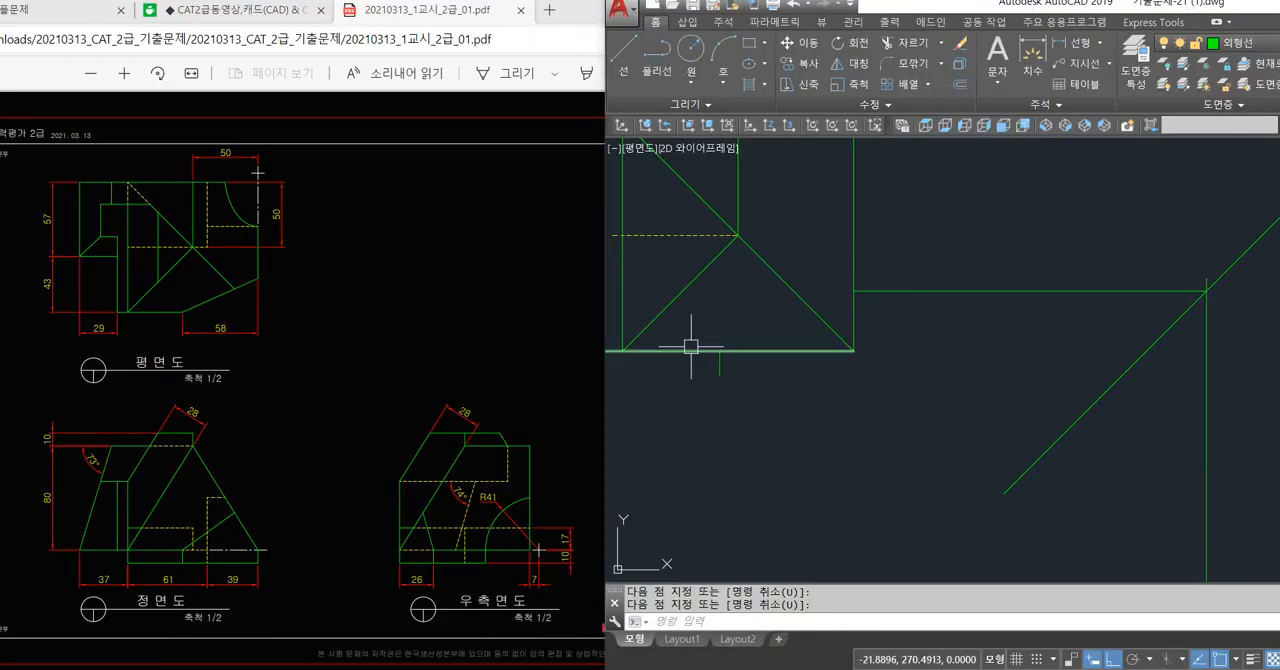
{"action": "scroll", "coordinate": [811, 297], "scroll_direction": "down", "scroll_amount": 4}
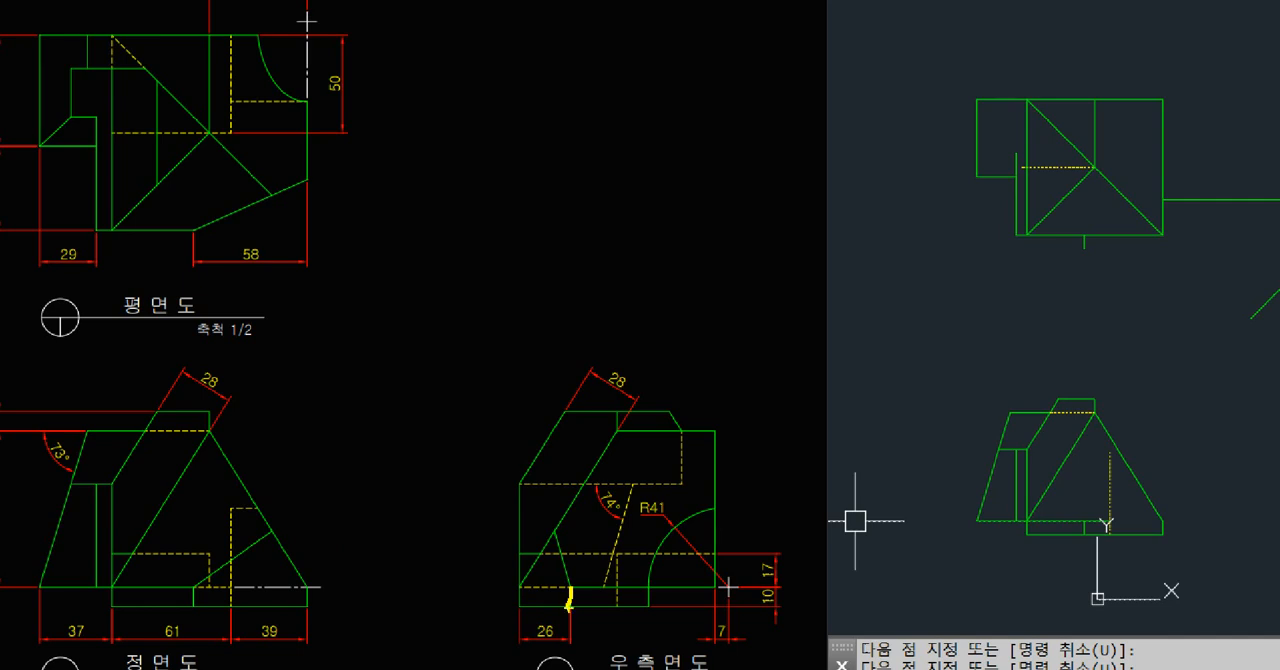
{"action": "left_click_drag", "start_coordinate": [571, 587], "coordinate": [309, 588], "text": "shift"}
{"action": "left_click_drag", "start_coordinate": [476, 622], "coordinate": [304, 608], "text": "shift"}
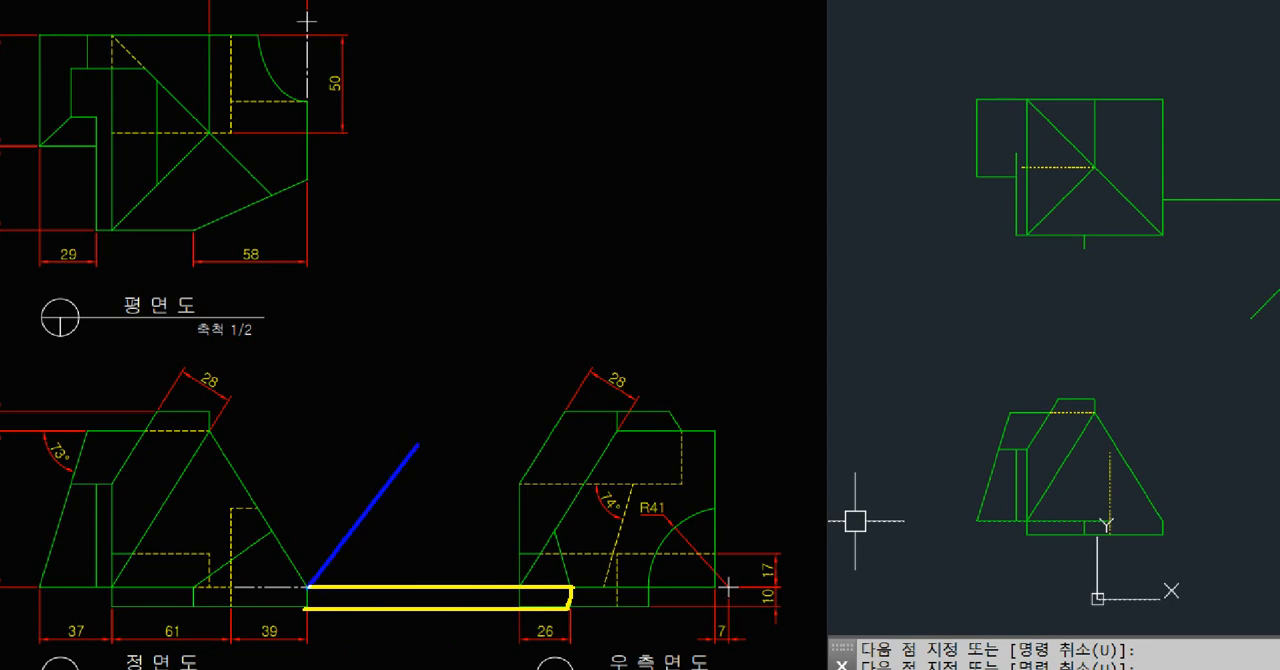
{"action": "left_click_drag", "start_coordinate": [418, 444], "coordinate": [580, 181], "text": "shift"}
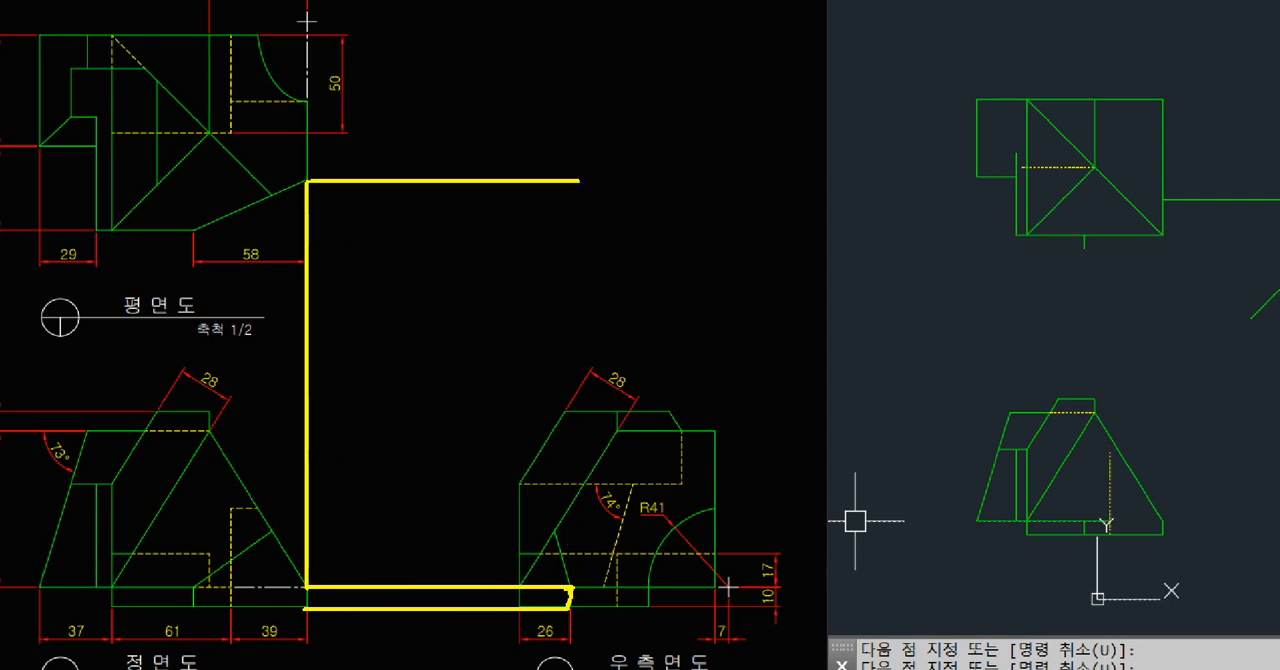
{"action": "mouse_move", "coordinate": [570, 596]}
{"action": "left_mouse_down", "text": "shift"}
{"action": "mouse_move", "coordinate": [606, 286]}
{"action": "mouse_move", "coordinate": [572, 181]}
{"action": "left_mouse_up", "text": "shift"}
{"action": "key", "text": "Escape"}
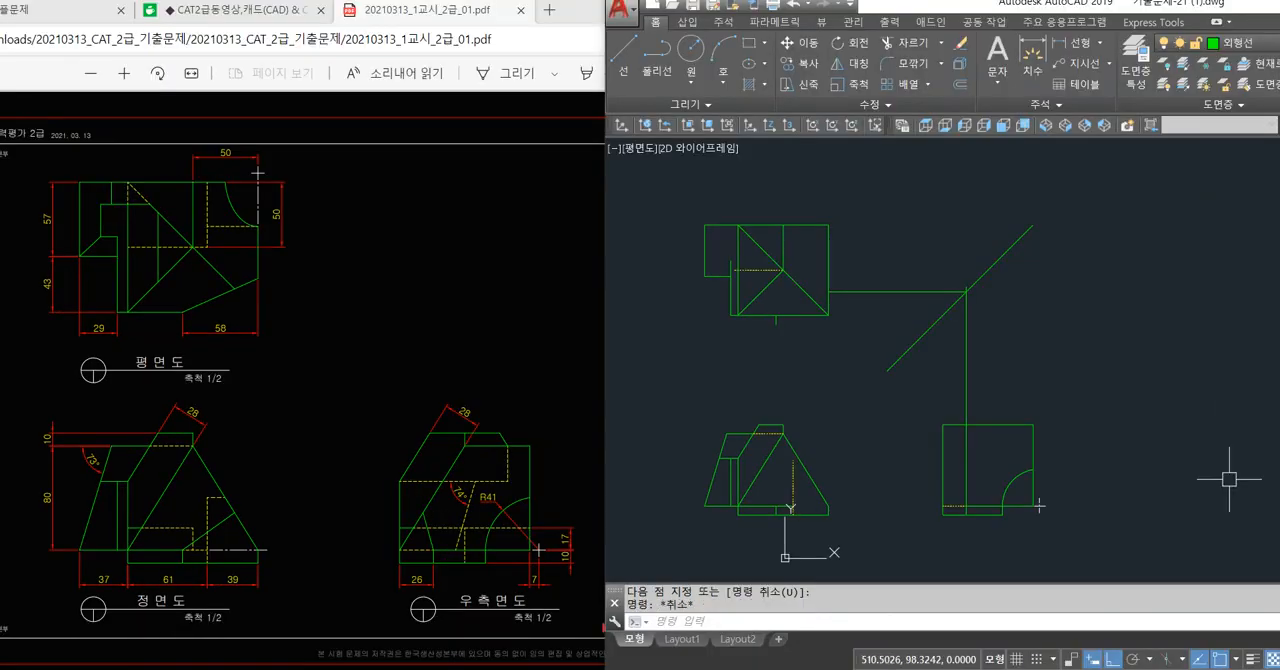
Draw a line from the lower end of the vertical projection line to the front view's base corner and up to the plan view's right edge.
{"action": "type", "text": "l"}
{"action": "key", "text": "space"}
{"action": "scroll", "coordinate": [968, 508], "scroll_direction": "up", "scroll_amount": 4}
{"action": "left_click", "coordinate": [962, 502]}
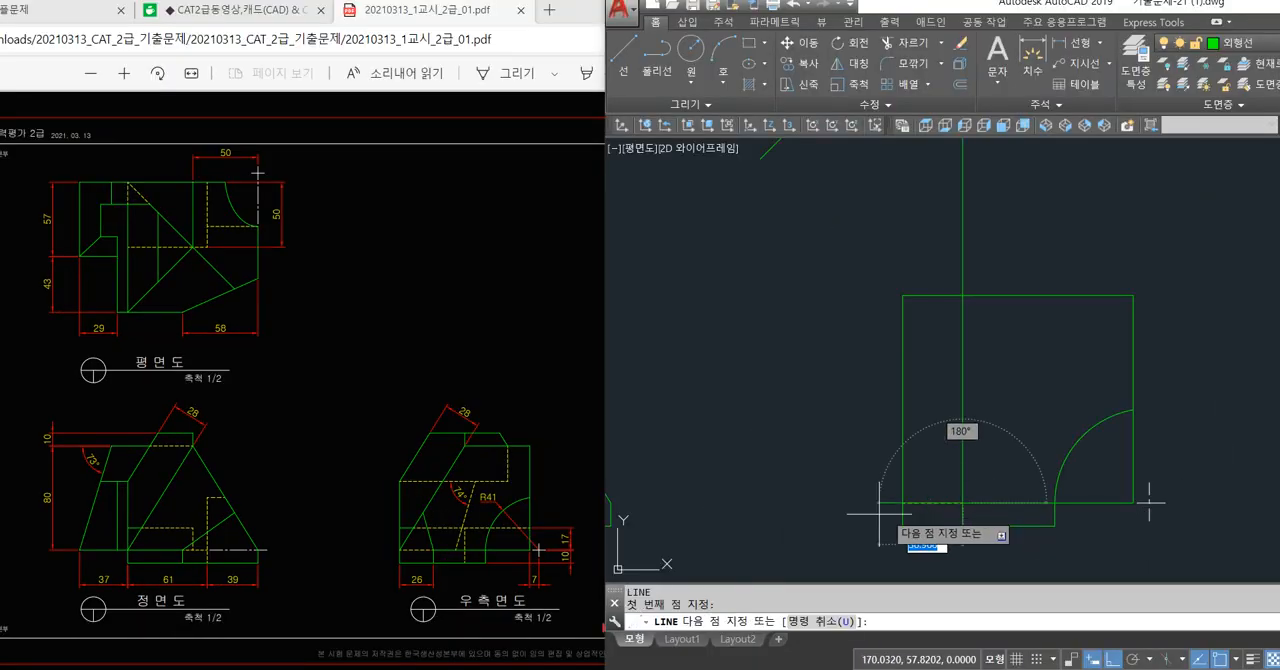
{"action": "middle_click_drag", "start_coordinate": [879, 514], "coordinate": [1014, 503]}
{"action": "scroll", "coordinate": [786, 363], "scroll_direction": "up", "scroll_amount": 5}
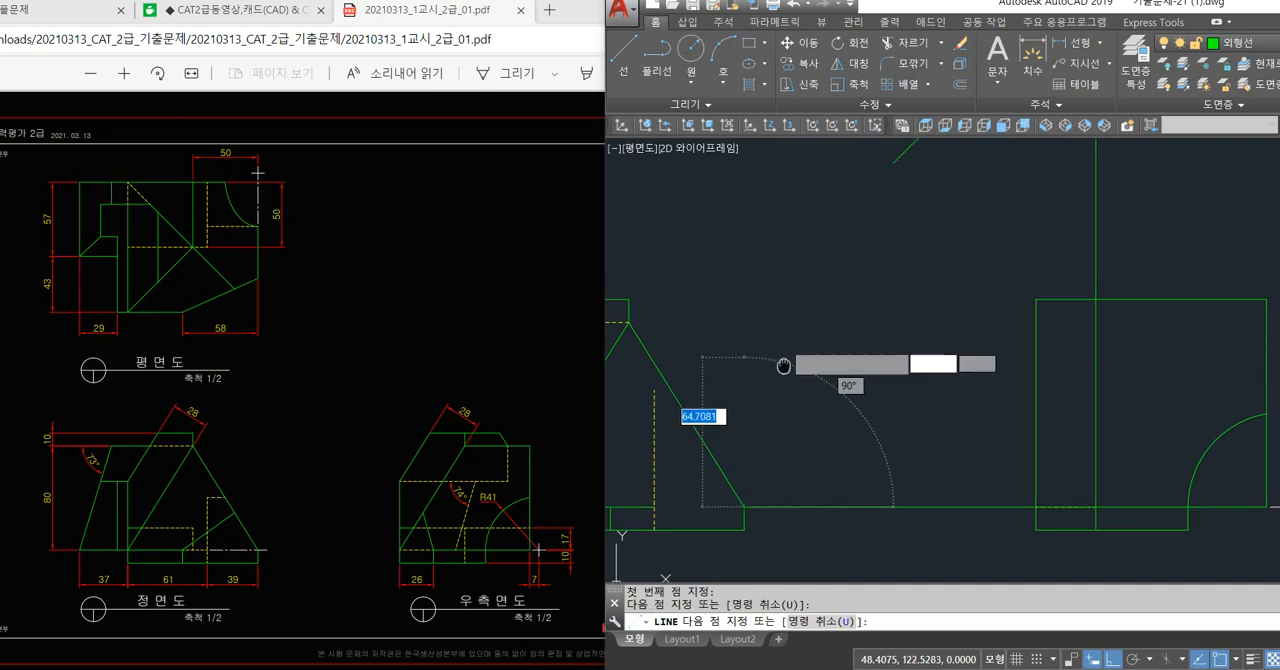
{"action": "left_click", "coordinate": [781, 206]}
{"action": "key", "text": "space"}
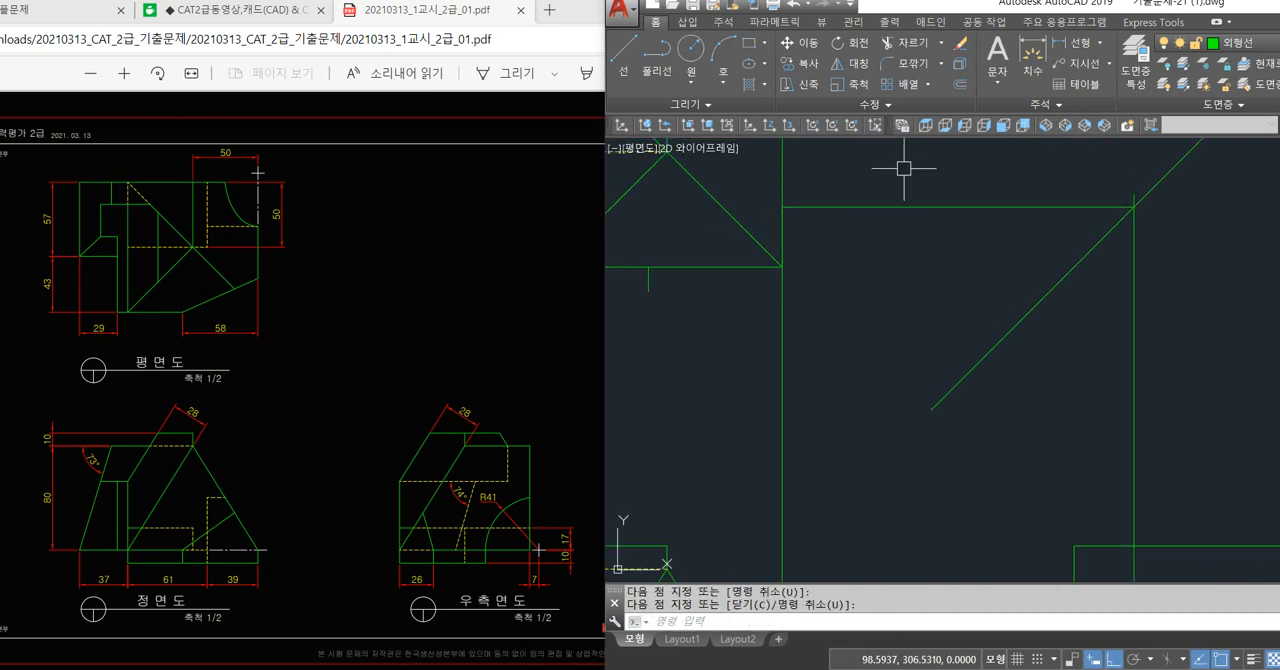
{"action": "left_click", "coordinate": [906, 169]}
{"action": "left_click", "coordinate": [883, 253]}
{"action": "scroll", "coordinate": [884, 252], "scroll_direction": "down", "scroll_amount": 2}
{"action": "left_click", "coordinate": [1080, 346]}
{"action": "left_click", "coordinate": [986, 376]}
{"action": "scroll", "coordinate": [986, 376], "scroll_direction": "down", "scroll_amount": 2}
{"action": "scroll", "coordinate": [986, 376], "scroll_direction": "down", "scroll_amount": 2}
{"action": "left_click", "coordinate": [971, 428]}
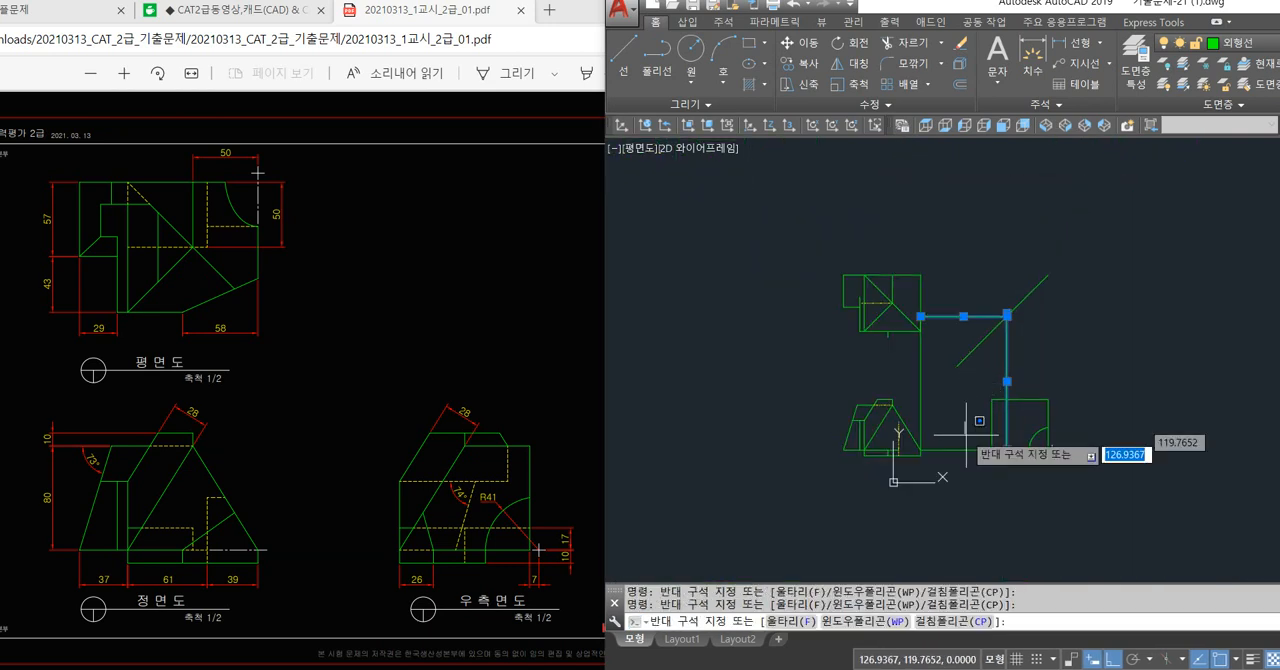
{"action": "left_click", "coordinate": [957, 458]}
{"action": "left_click", "coordinate": [948, 377]}
{"action": "left_click", "coordinate": [911, 377]}
{"action": "scroll", "coordinate": [951, 405], "scroll_direction": "up", "scroll_amount": 2}
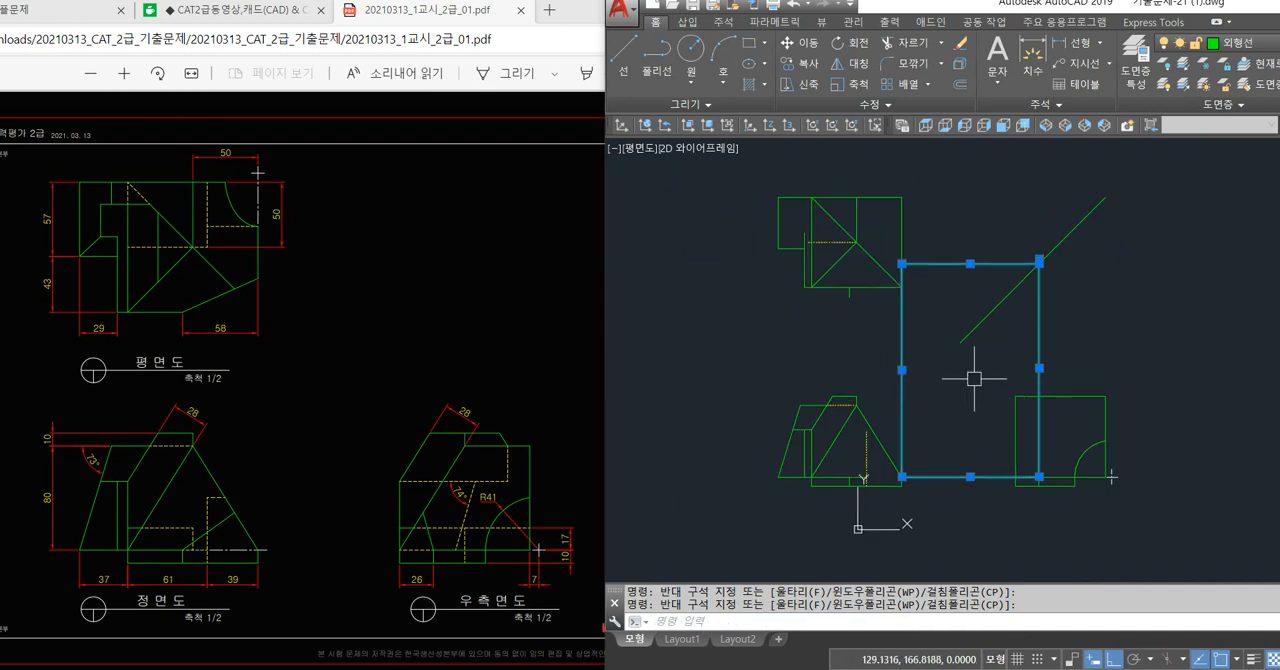
{"action": "scroll", "coordinate": [962, 363], "scroll_direction": "up", "scroll_amount": 2}
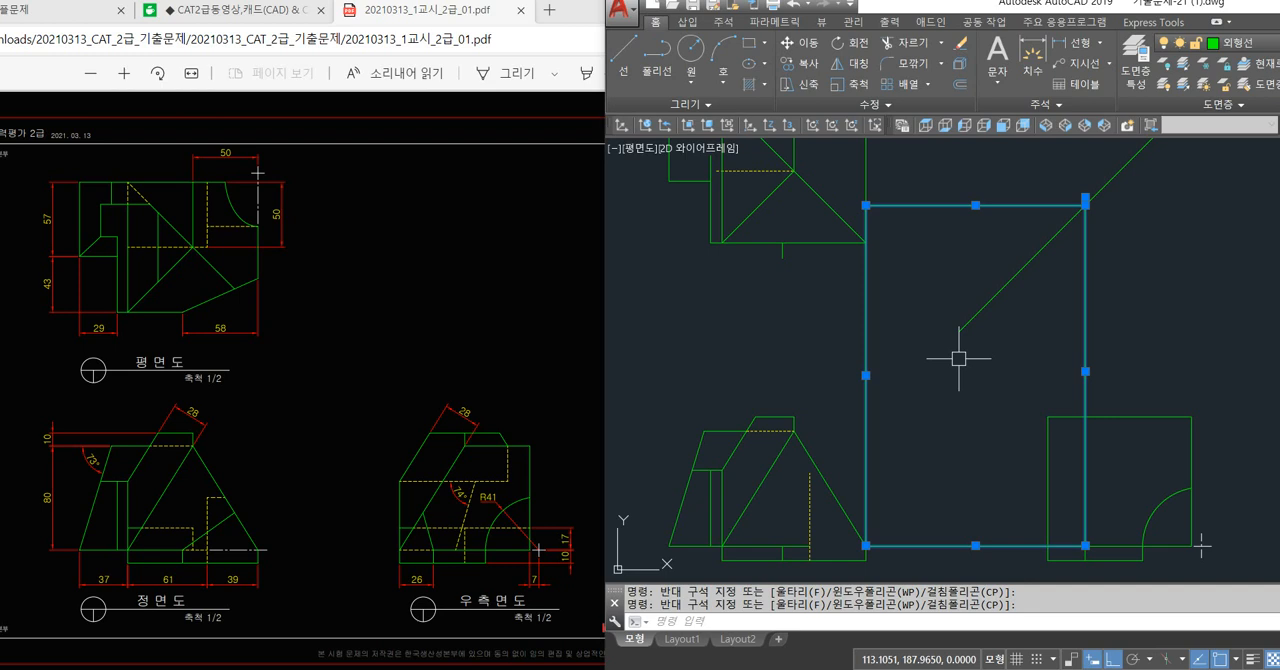
{"action": "key", "text": "Escape"}
{"action": "key", "text": "Escape"}
Erase the vertical line joining the front and plan views and the horizontal line joining the front and side views.
{"action": "left_click", "coordinate": [911, 384]}
{"action": "left_click", "coordinate": [844, 402]}
{"action": "left_click", "coordinate": [951, 476]}
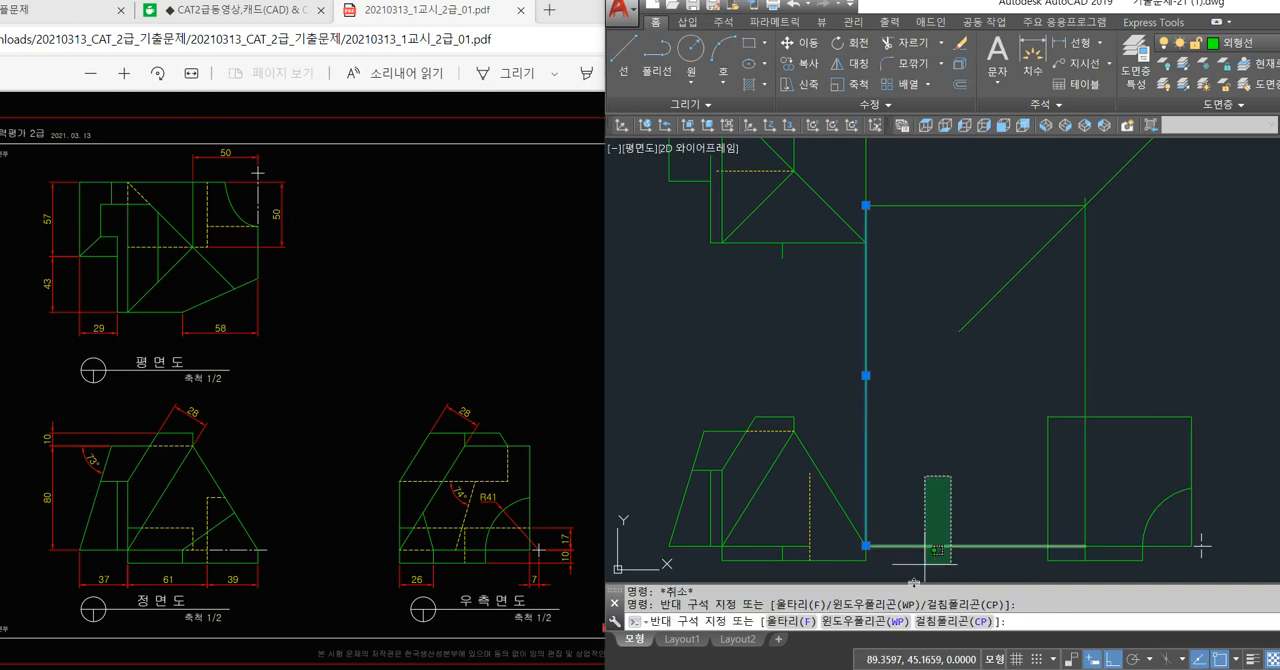
{"action": "left_click", "coordinate": [944, 538]}
{"action": "key", "text": "Delete"}
{"action": "left_click", "coordinate": [1085, 380]}
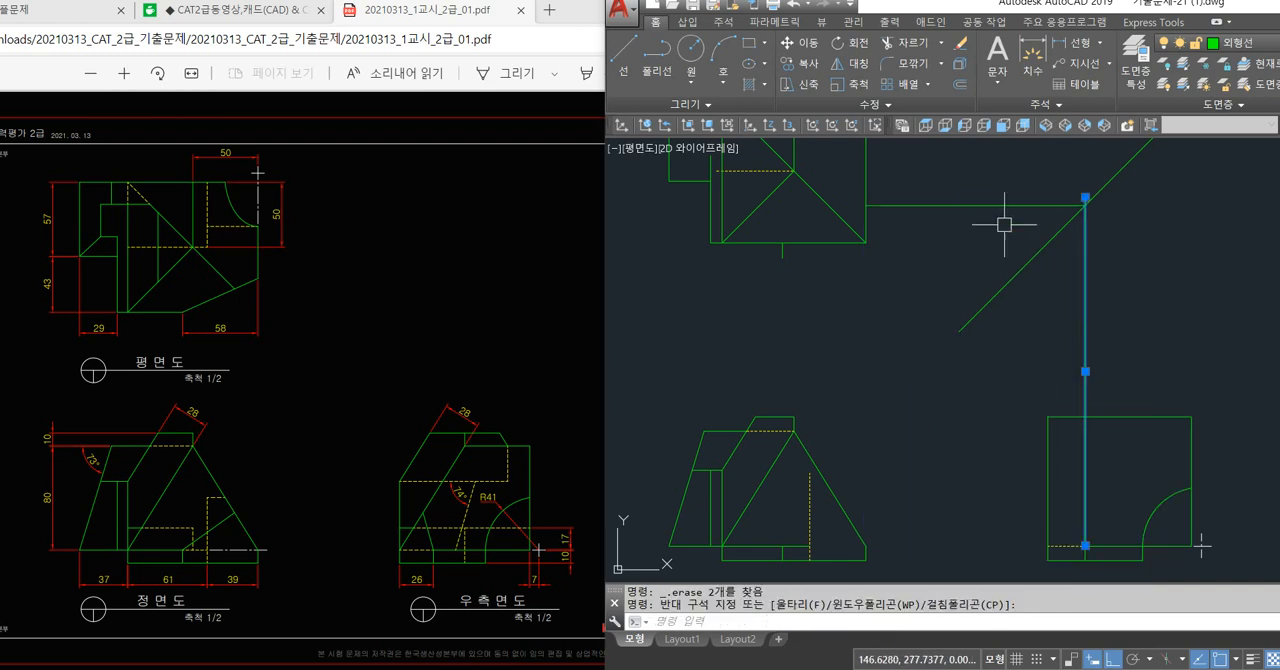
{"action": "left_click", "coordinate": [975, 205]}
{"action": "left_click", "coordinate": [929, 241]}
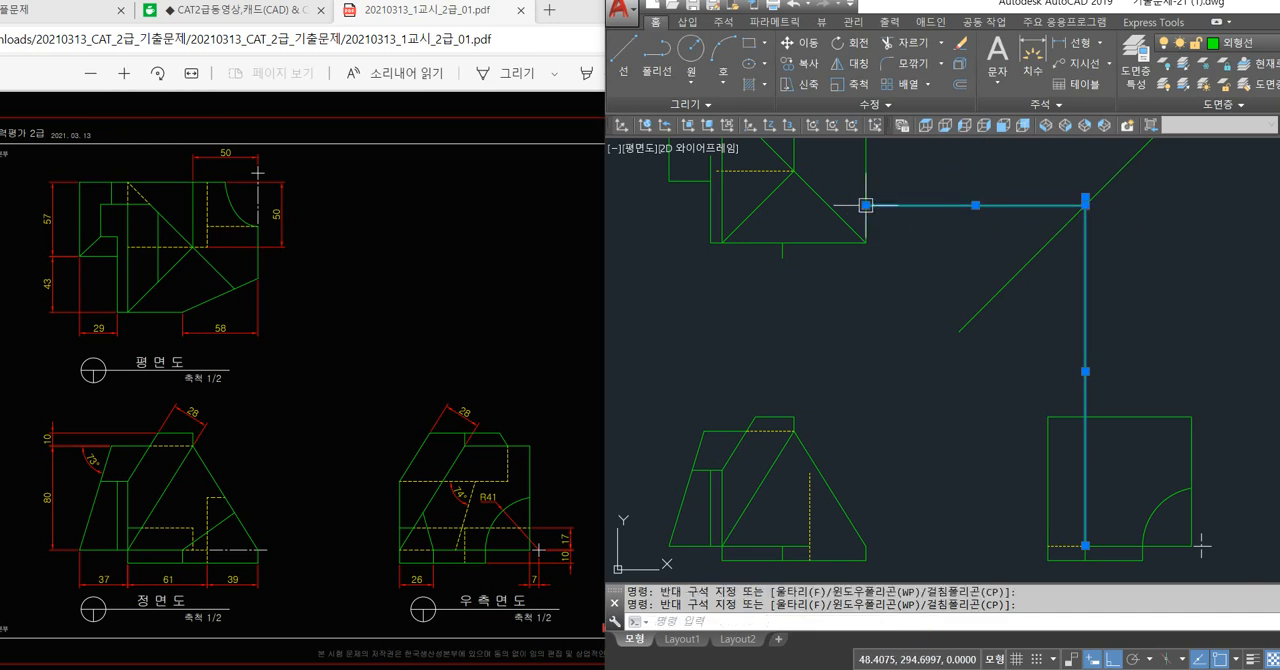
{"action": "key", "text": "Escape"}
{"action": "key", "text": "Escape"}
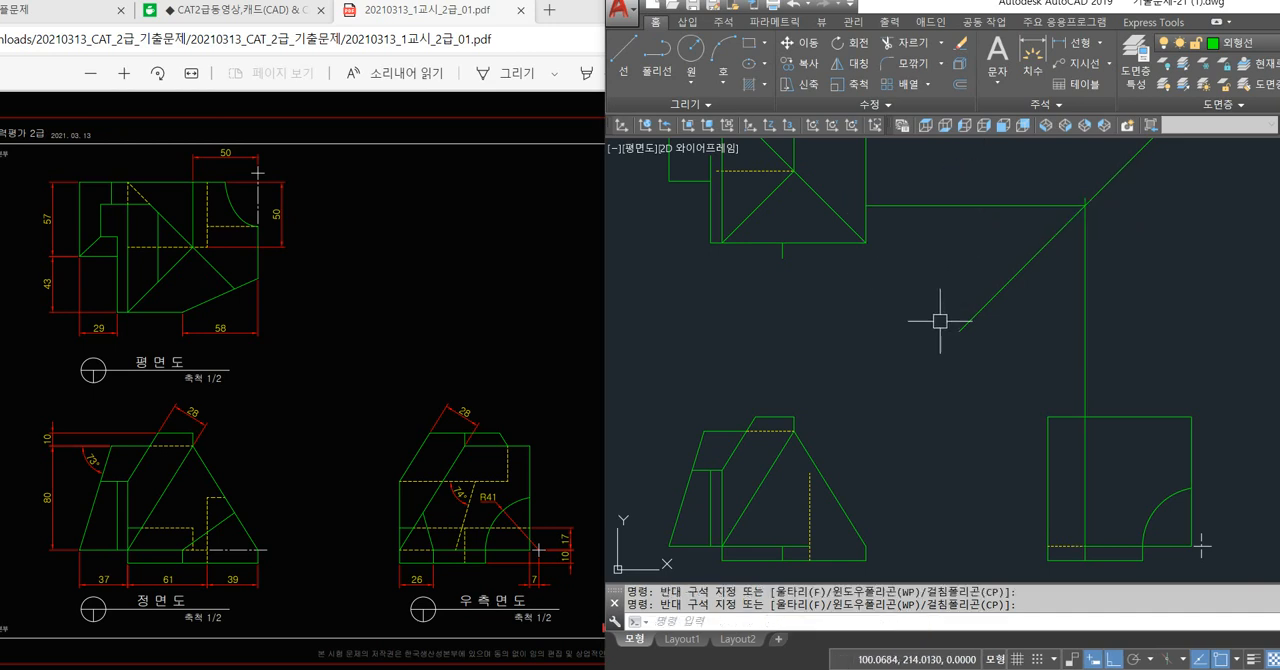
Draw a sloped line from the projected point on the plan view's right edge to the upper end of the 58 mm tick.
{"action": "type", "text": "l"}
{"action": "key", "text": "space"}
{"action": "left_click", "coordinate": [865, 206]}
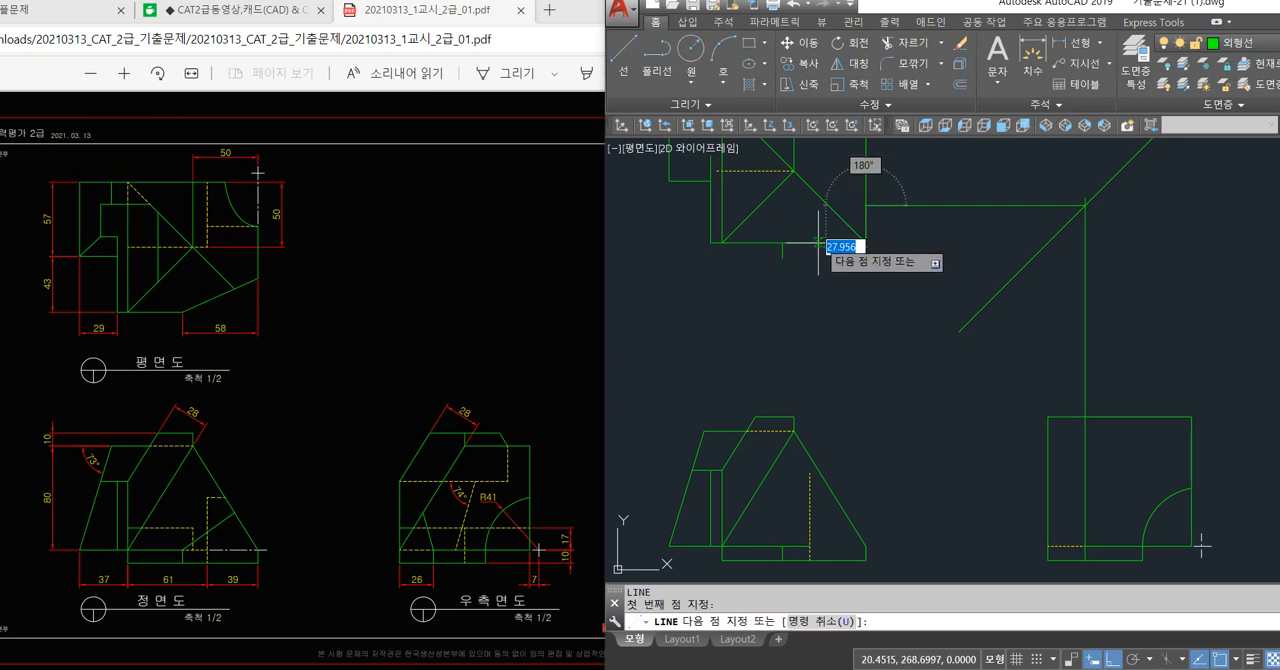
{"action": "left_click", "coordinate": [783, 242]}
{"action": "key", "text": "space"}
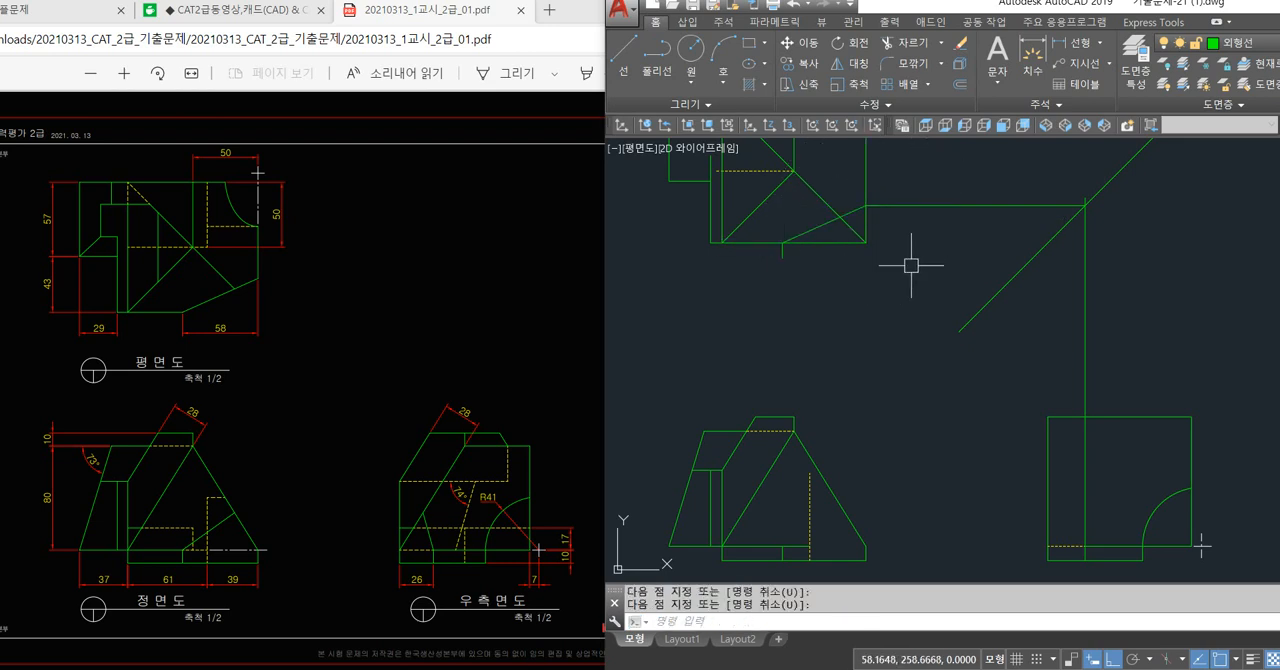
Erase the vertical and horizontal projection lines that meet on the 45° line.
{"action": "left_click", "coordinate": [1108, 321]}
{"action": "left_click", "coordinate": [1056, 295]}
{"action": "left_click", "coordinate": [992, 178]}
{"action": "left_click", "coordinate": [950, 260]}
{"action": "key", "text": "Delete"}
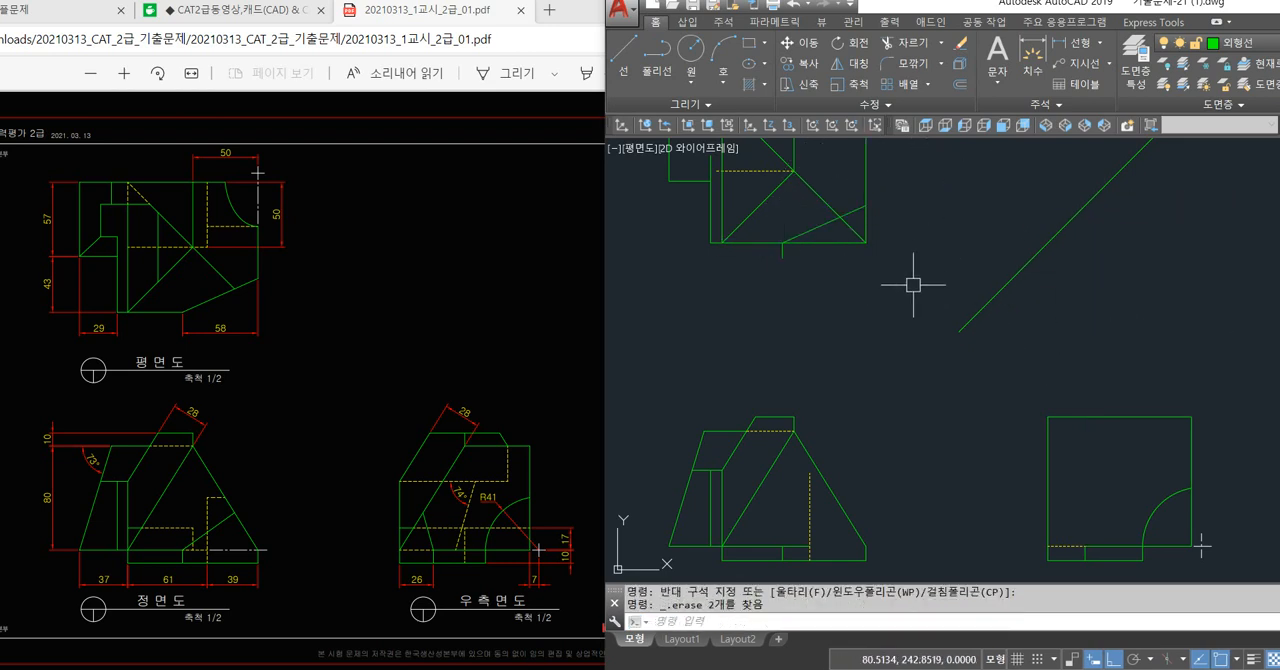
Trim the plan view's lower-right corner and descending diagonal back to the sloped line, and erase the short tick below the outline.
{"action": "type", "text": "tr"}
{"action": "key", "text": "space"}
{"action": "key", "text": "space"}
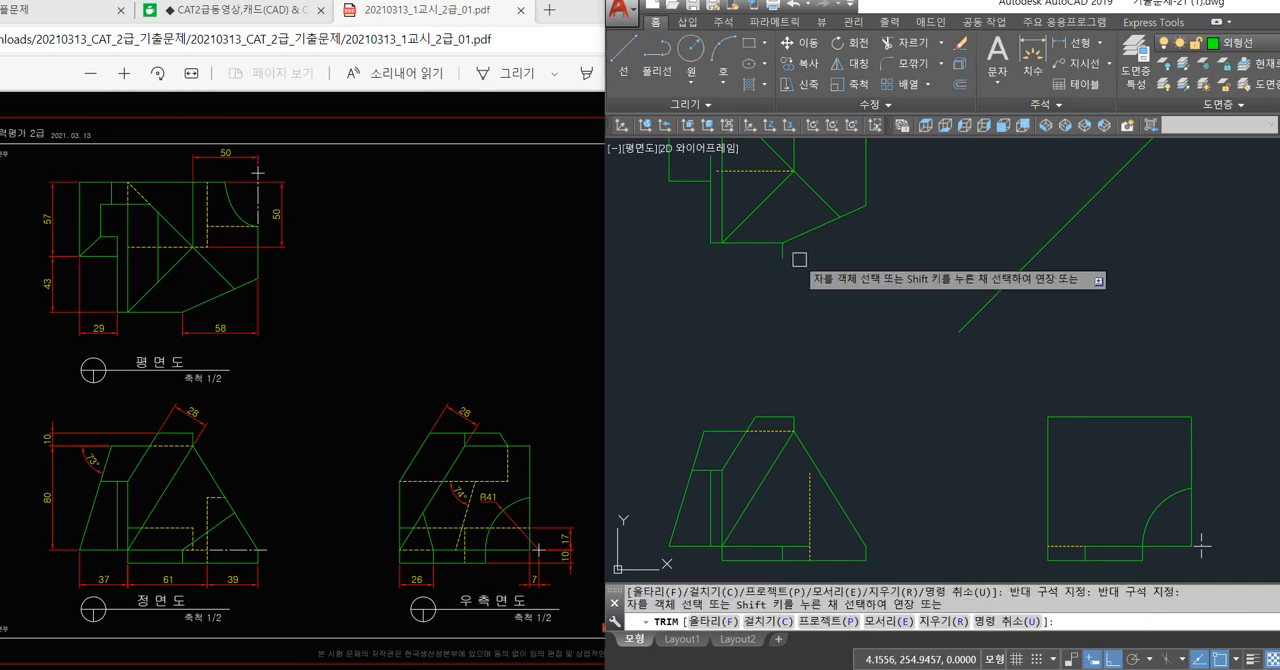
{"action": "left_click", "coordinate": [784, 253]}
{"action": "key", "text": "Delete"}
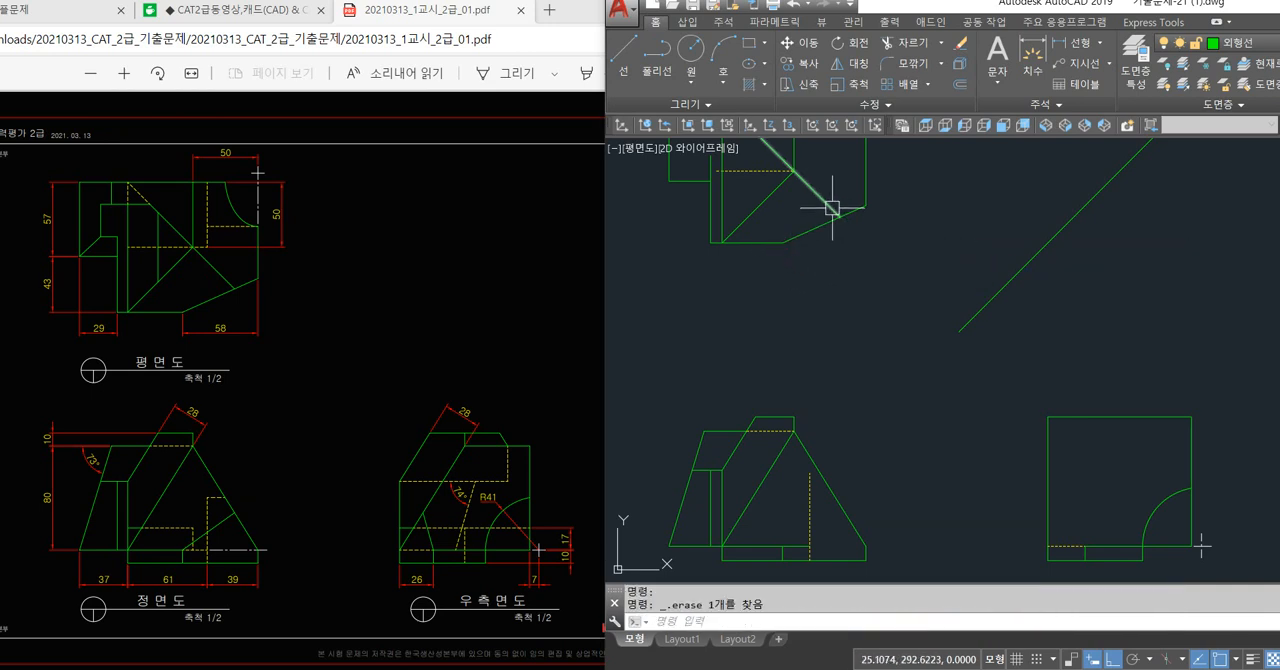
Trim away the diagonal between the right end of the plan view's dashed line and the sloped edge.
{"action": "type", "text": "tr"}
{"action": "key", "text": "space"}
{"action": "key", "text": "space"}
{"action": "left_click", "coordinate": [824, 203]}
{"action": "key", "text": "space"}
{"action": "left_click", "coordinate": [830, 219]}
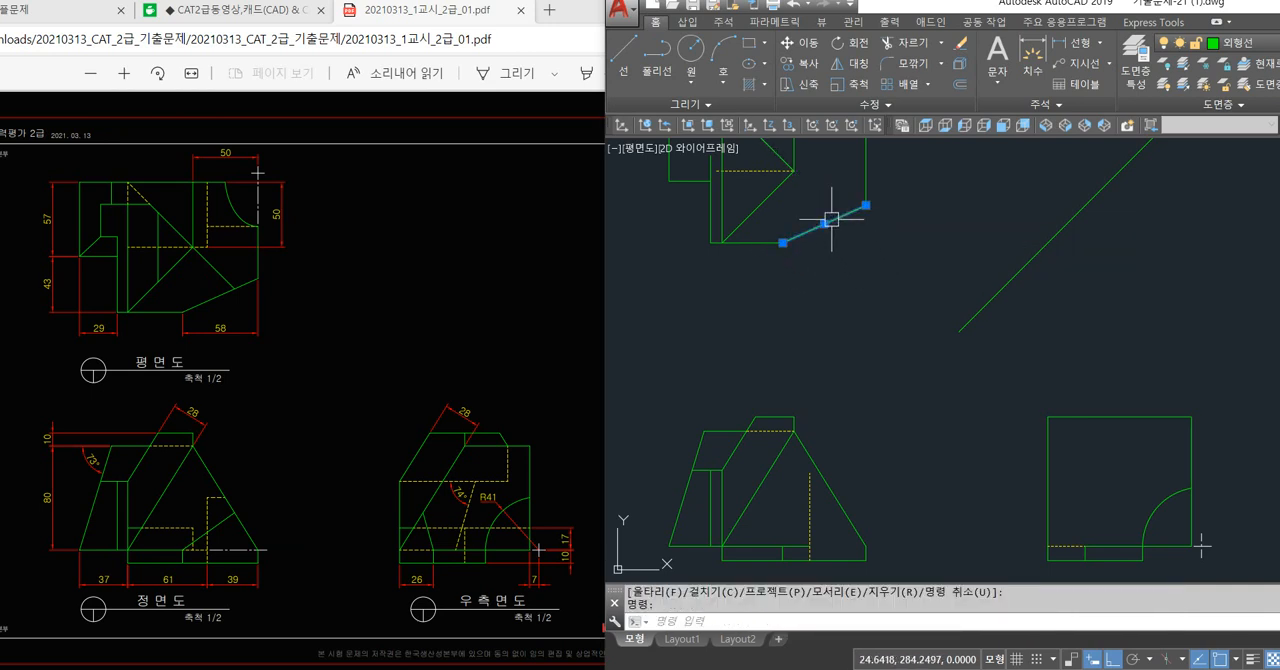
{"action": "middle_click_drag", "start_coordinate": [841, 304], "coordinate": [826, 323]}
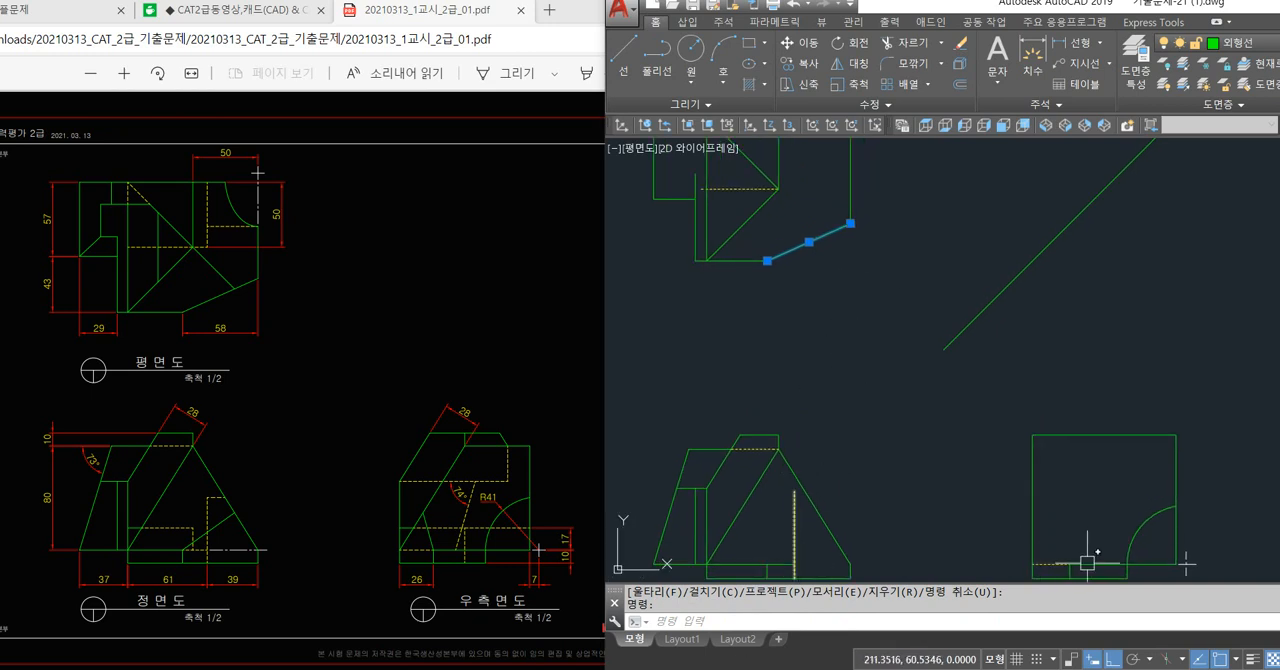
{"action": "key", "text": "Escape"}
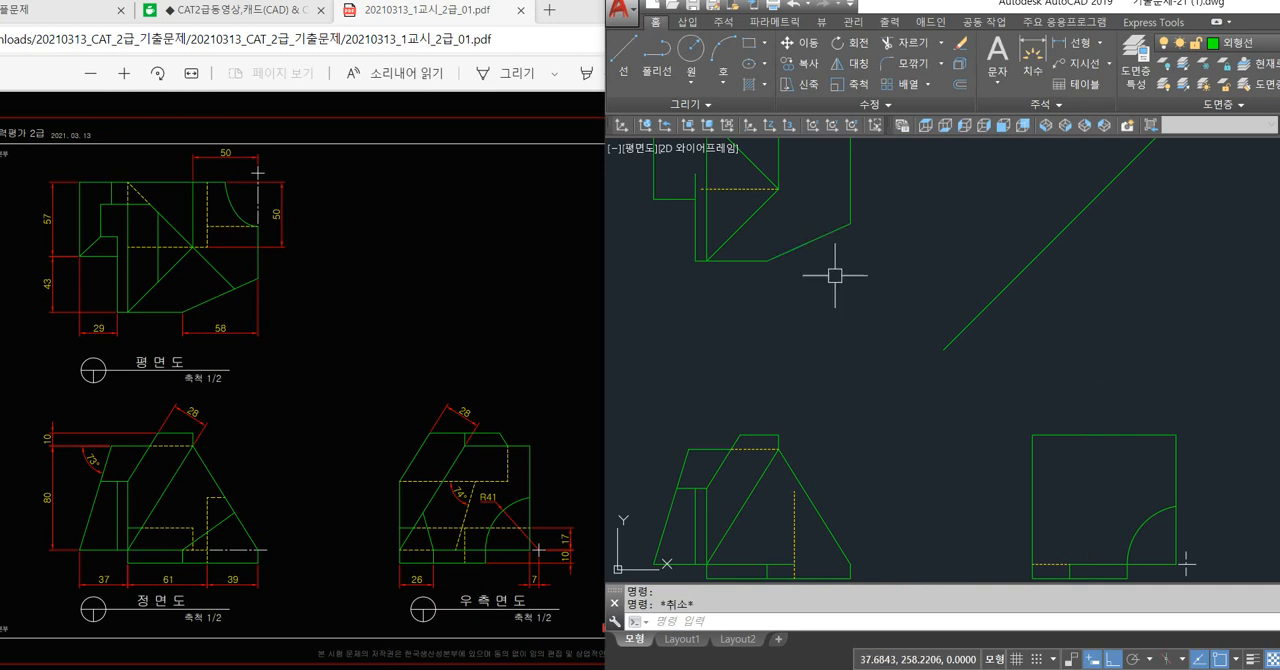
Draw helper lines from both ends of the plan view's sloped edge, one downward and one to the right, crossing at the cut-off corner.
{"action": "scroll", "coordinate": [866, 306], "scroll_direction": "up", "scroll_amount": 1}
{"action": "scroll", "coordinate": [823, 263], "scroll_direction": "up", "scroll_amount": 1}
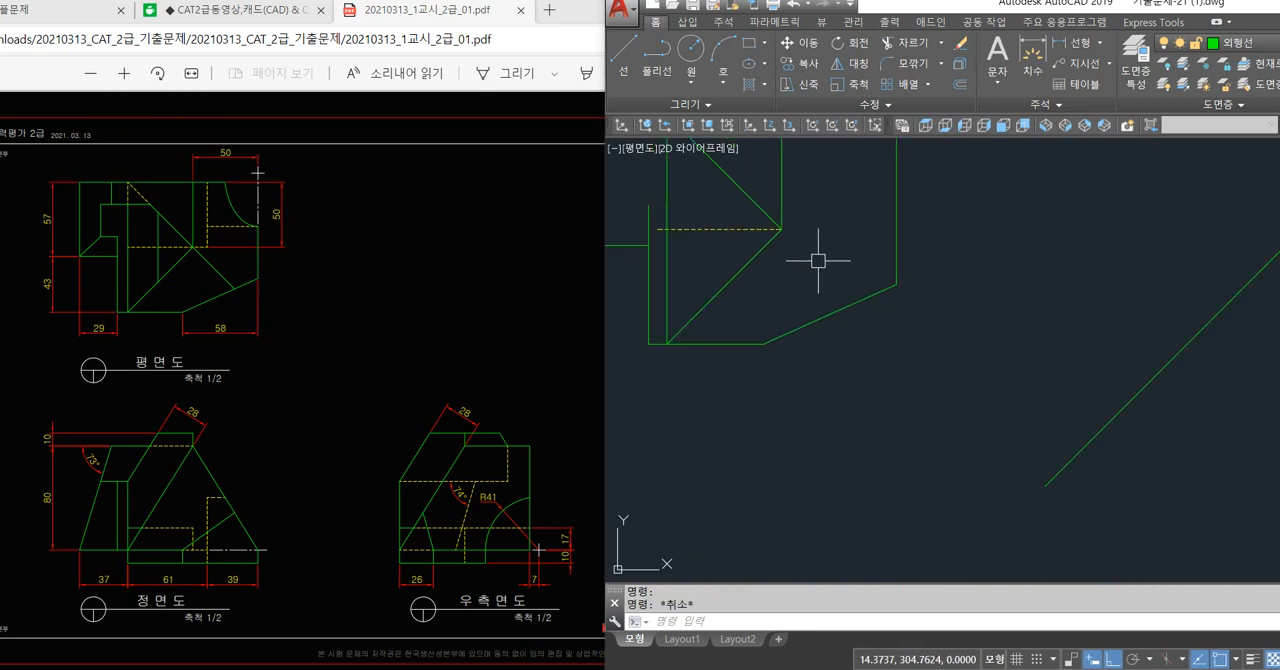
{"action": "type", "text": "l"}
{"action": "key", "text": "Return"}
{"action": "left_click", "coordinate": [896, 285]}
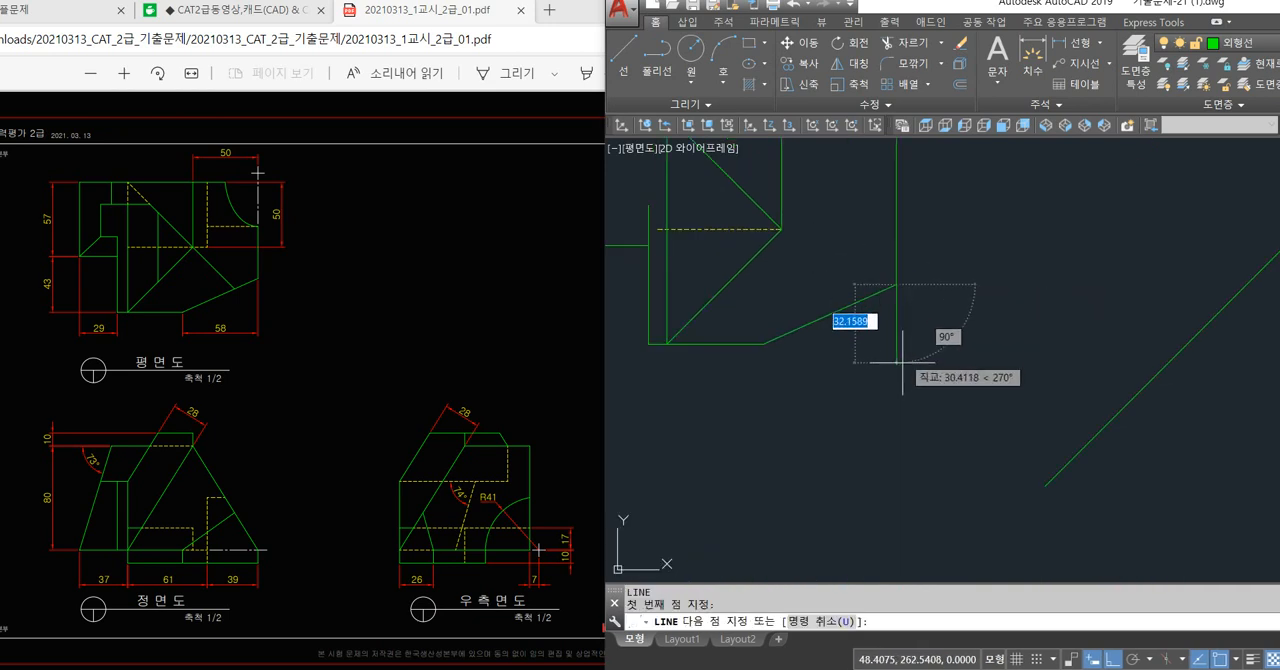
{"action": "left_click", "coordinate": [896, 366]}
{"action": "key", "text": "Return"}
{"action": "type", "text": "l"}
{"action": "key", "text": "Return"}
{"action": "left_click", "coordinate": [765, 344]}
{"action": "left_click", "coordinate": [1002, 344]}
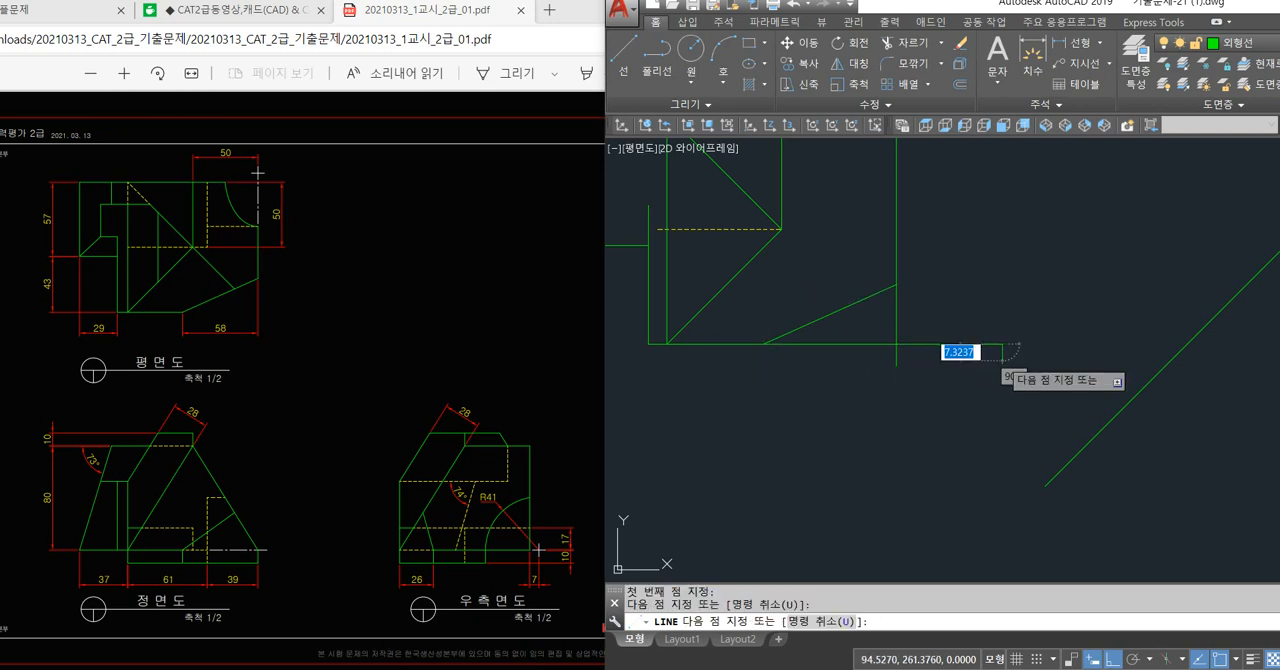
{"action": "key", "text": "Return"}
Draw a diagonal from the right end of the plan view's dashed line to the intersection of the two helper lines.
{"action": "type", "text": "l"}
{"action": "key", "text": "Return"}
{"action": "left_click", "coordinate": [781, 230]}
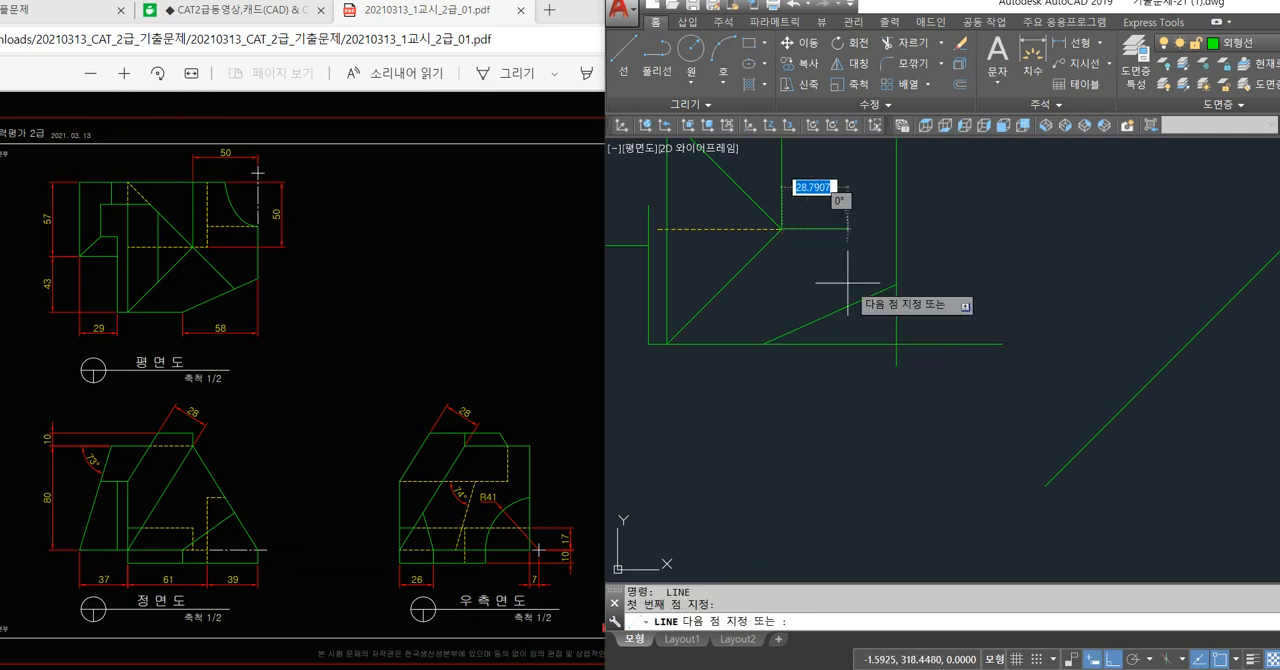
{"action": "left_click", "coordinate": [895, 344]}
{"action": "key", "text": "Return"}
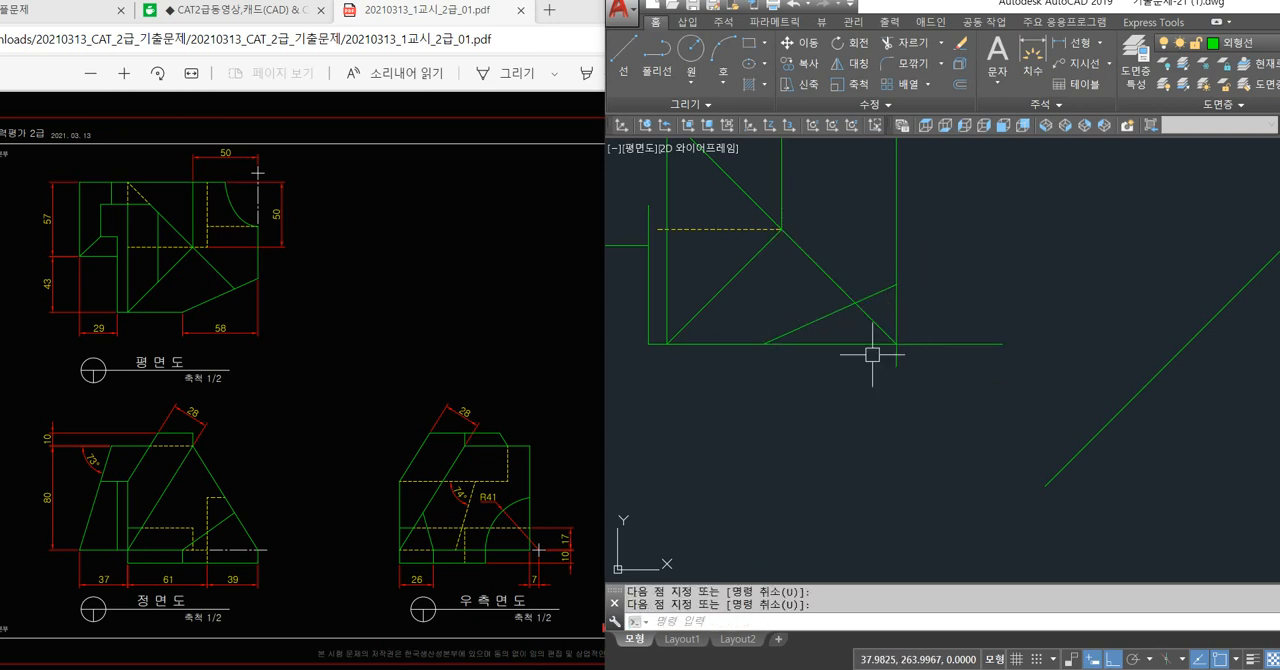
Trim the diagonal back to the plan view's sloped edge and cut the helper lines' overhangs at the corner.
{"action": "type", "text": "tr"}
{"action": "key", "text": "Return"}
{"action": "key", "text": "Return"}
{"action": "left_click", "coordinate": [920, 311]}
{"action": "left_click", "coordinate": [870, 367]}
{"action": "key", "text": "Return"}
Erase the two helper lines outside the plan view's sloped edge.
{"action": "left_click", "coordinate": [908, 333]}
{"action": "left_click", "coordinate": [874, 366]}
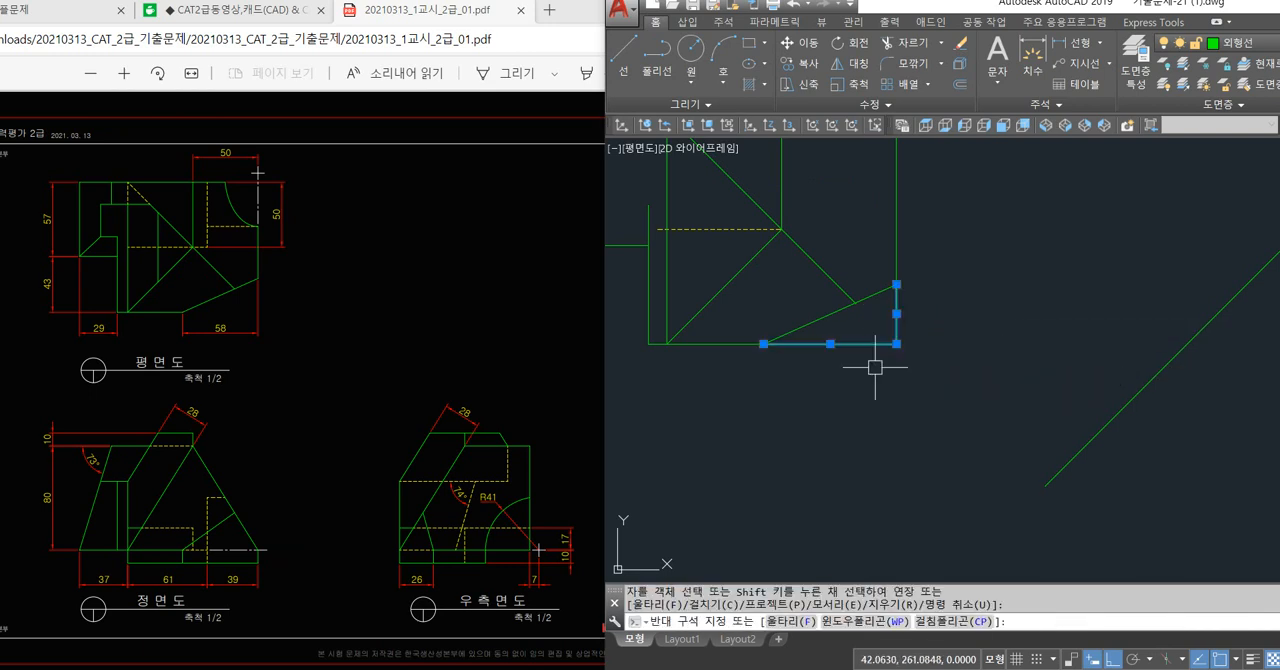
{"action": "key", "text": "Escape"}
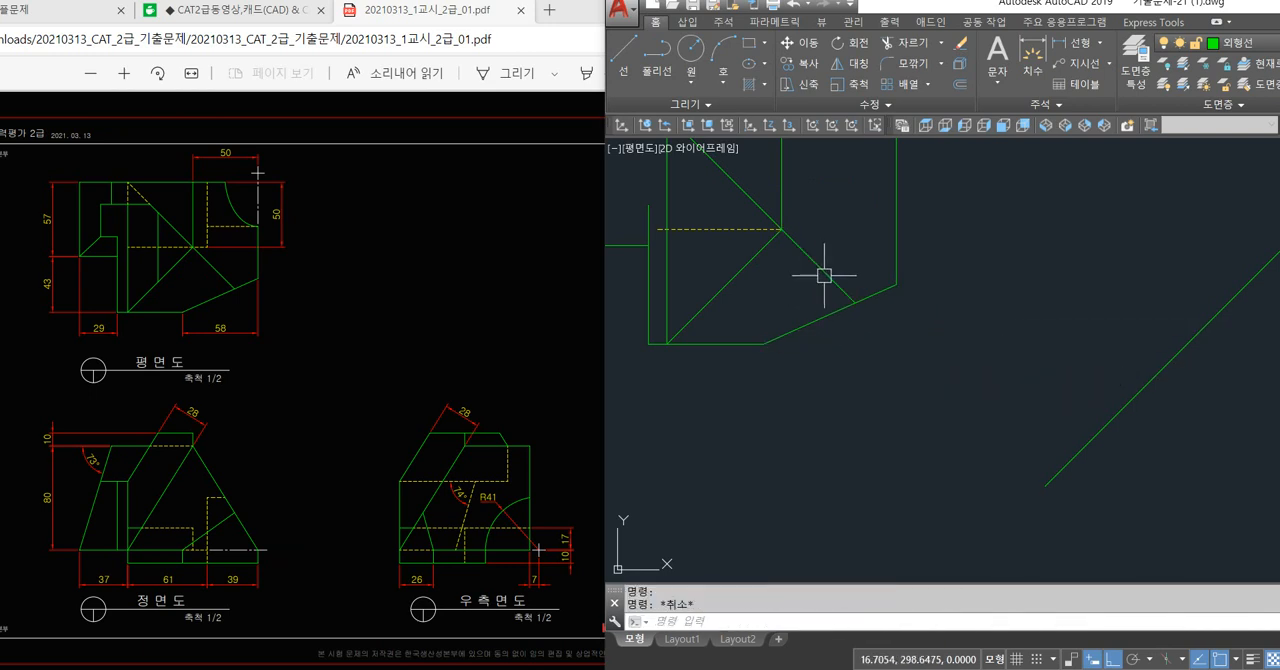
{"action": "scroll", "coordinate": [826, 277], "scroll_direction": "down", "scroll_amount": 5}
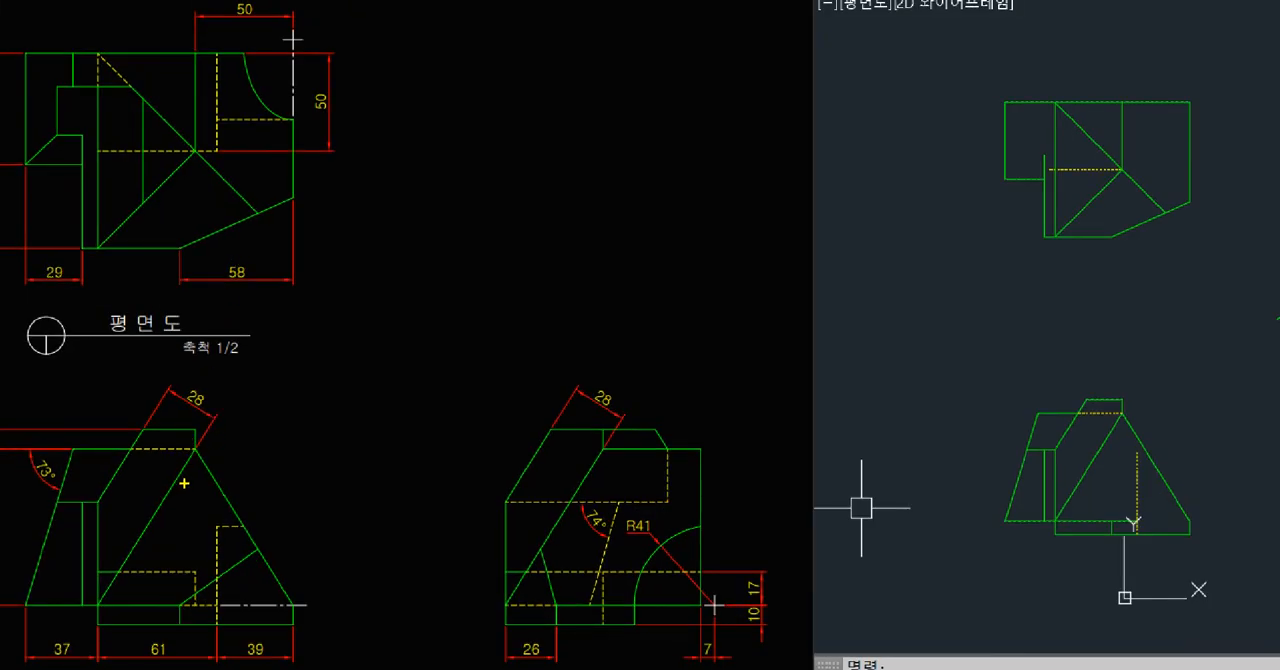
{"action": "left_click_drag", "start_coordinate": [195, 454], "coordinate": [293, 605]}
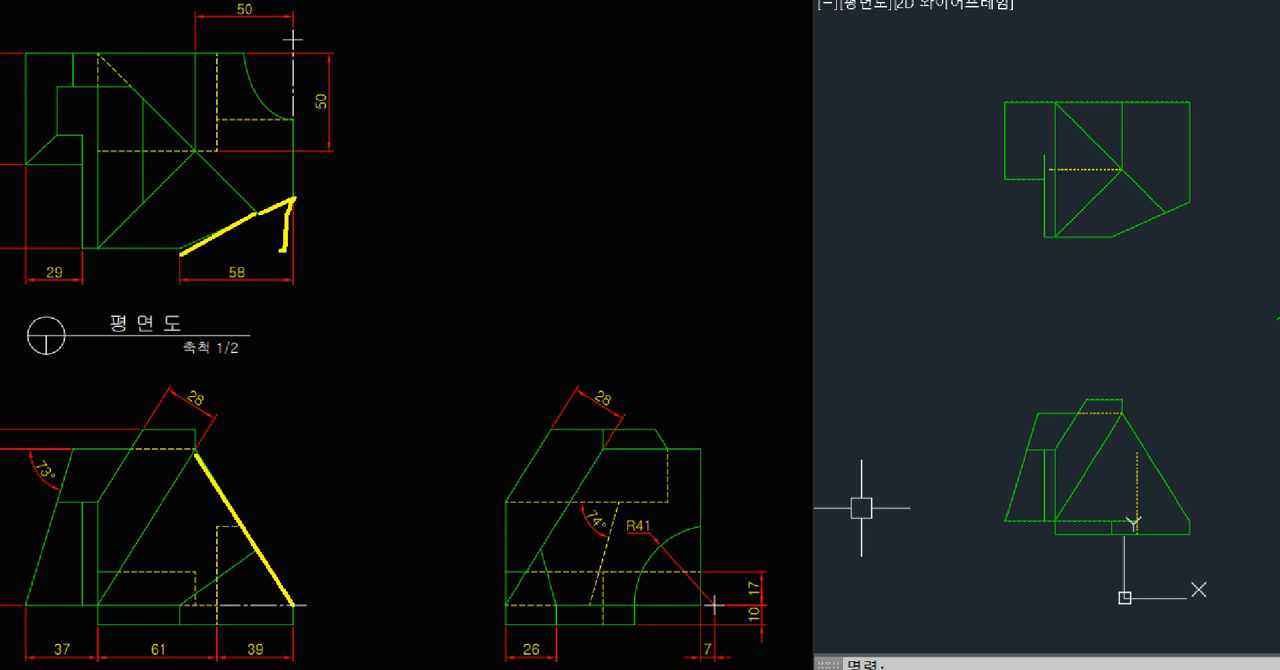
{"action": "left_click_drag", "start_coordinate": [191, 149], "coordinate": [280, 248]}
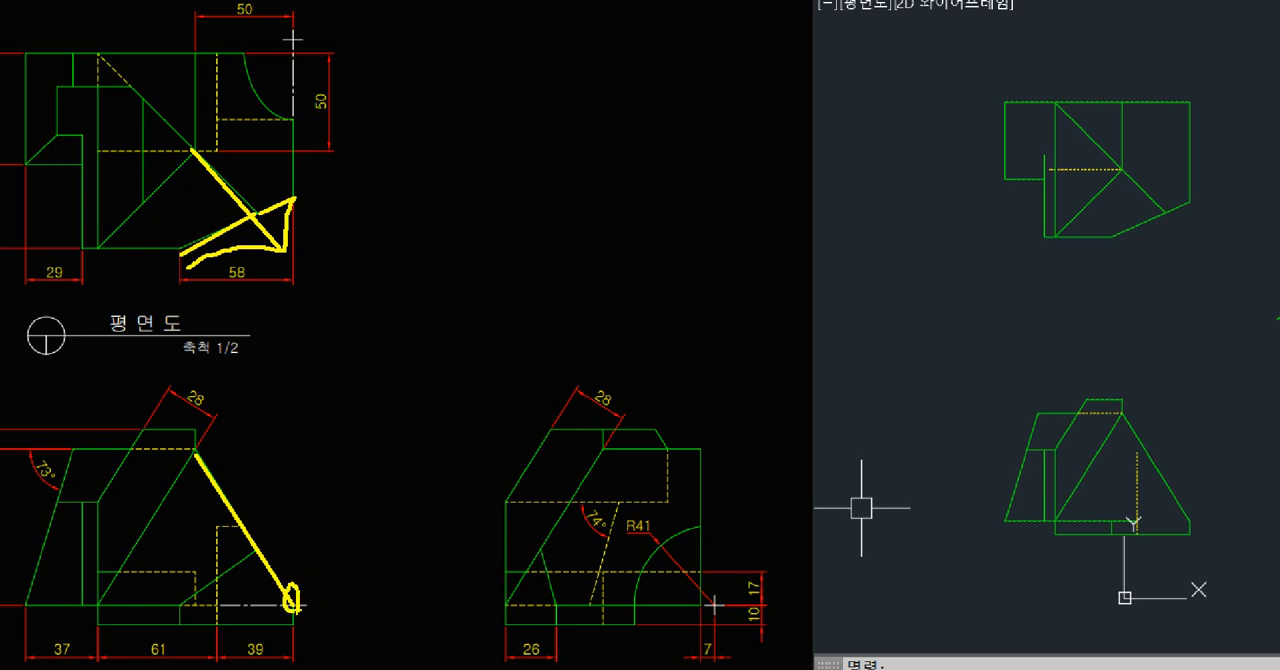
{"action": "mouse_move", "coordinate": [194, 451]}
{"action": "left_mouse_down"}
{"action": "mouse_move", "coordinate": [272, 554]}
{"action": "mouse_move", "coordinate": [293, 608]}
{"action": "left_mouse_up"}
{"action": "key", "text": "Escape"}
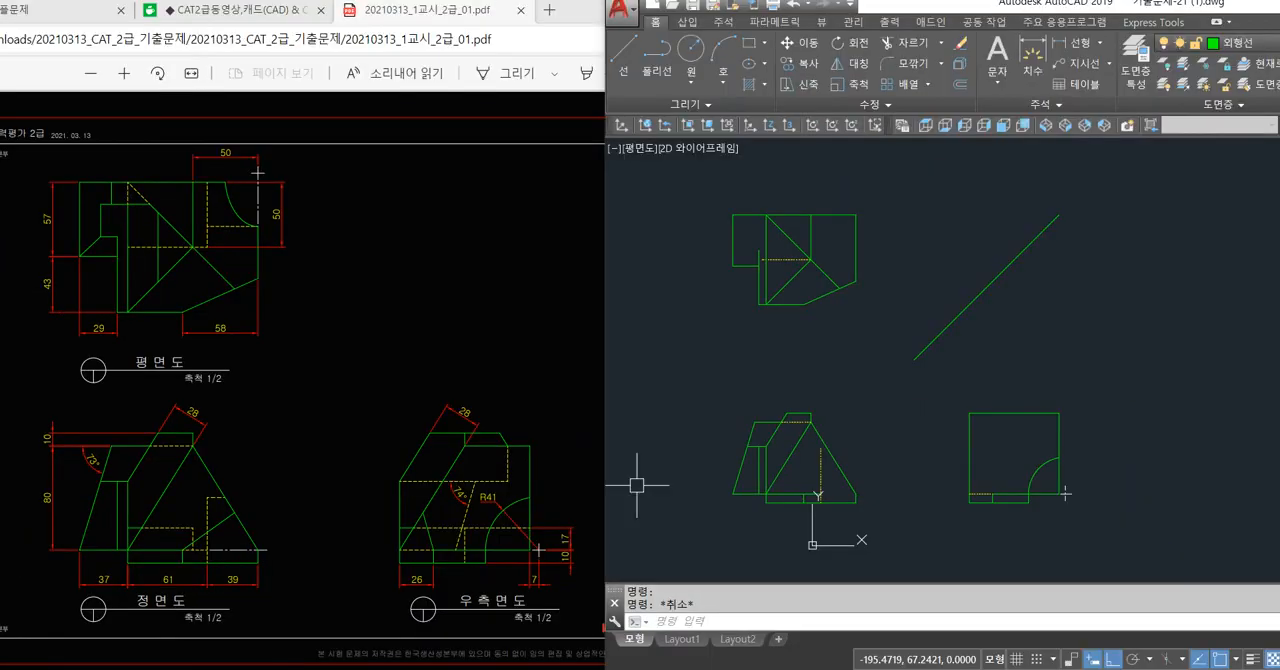
{"action": "key", "text": "ctrl+1"}
{"action": "left_click", "coordinate": [190, 474]}
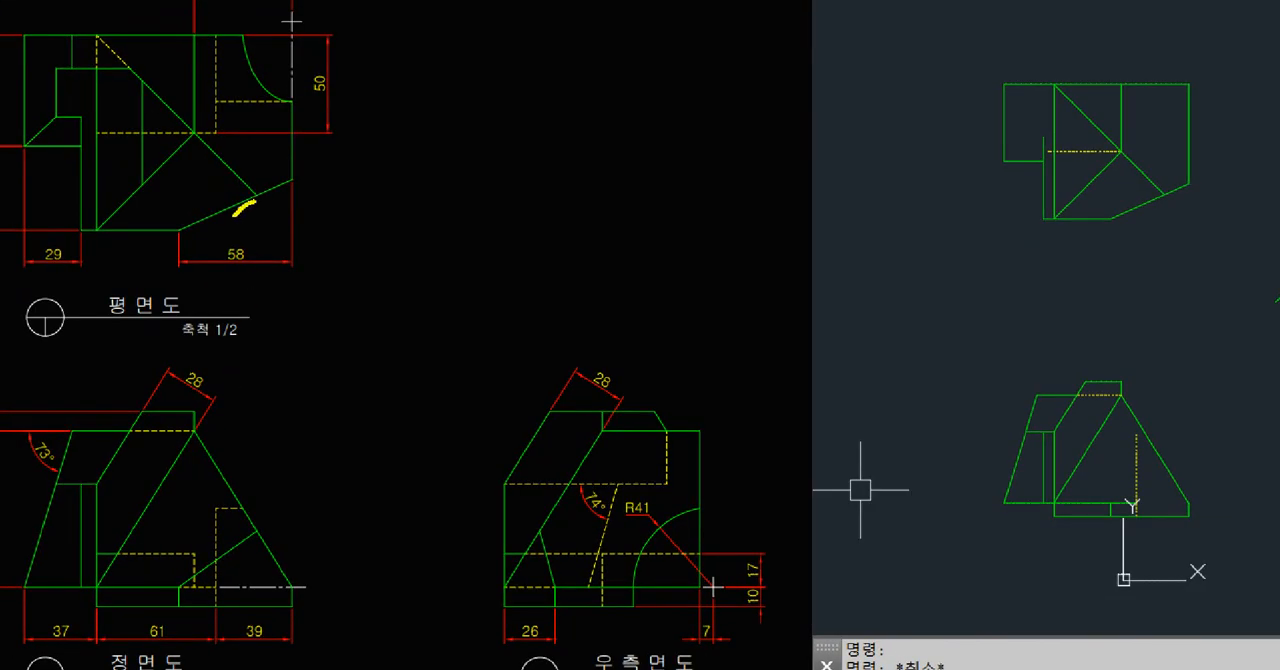
{"action": "key", "text": "ctrl+z"}
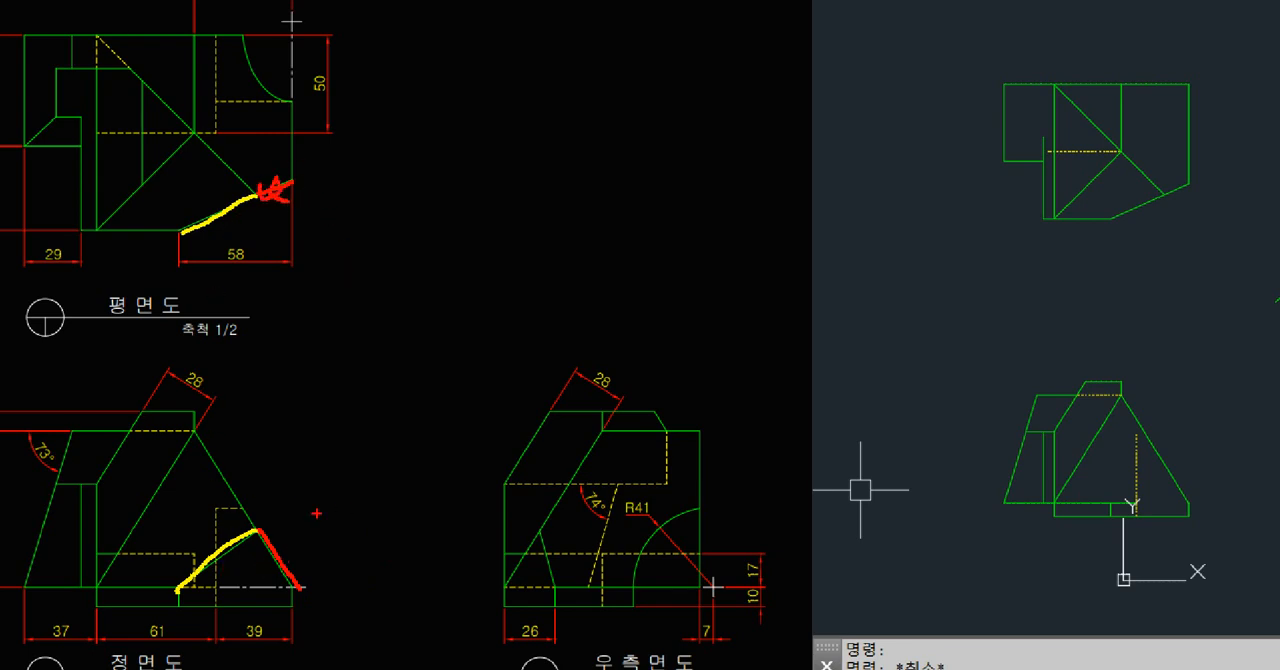
{"action": "key", "text": "Escape"}
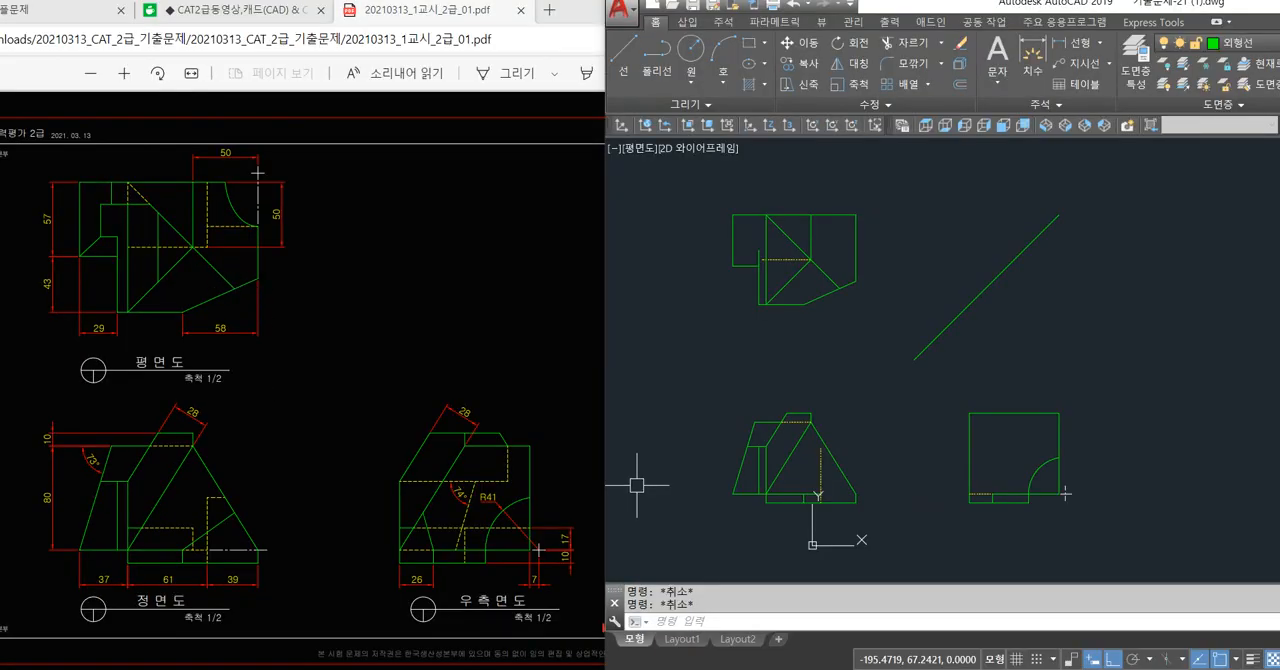
{"action": "key", "text": "ctrl+1"}
{"action": "left_click", "coordinate": [211, 287]}
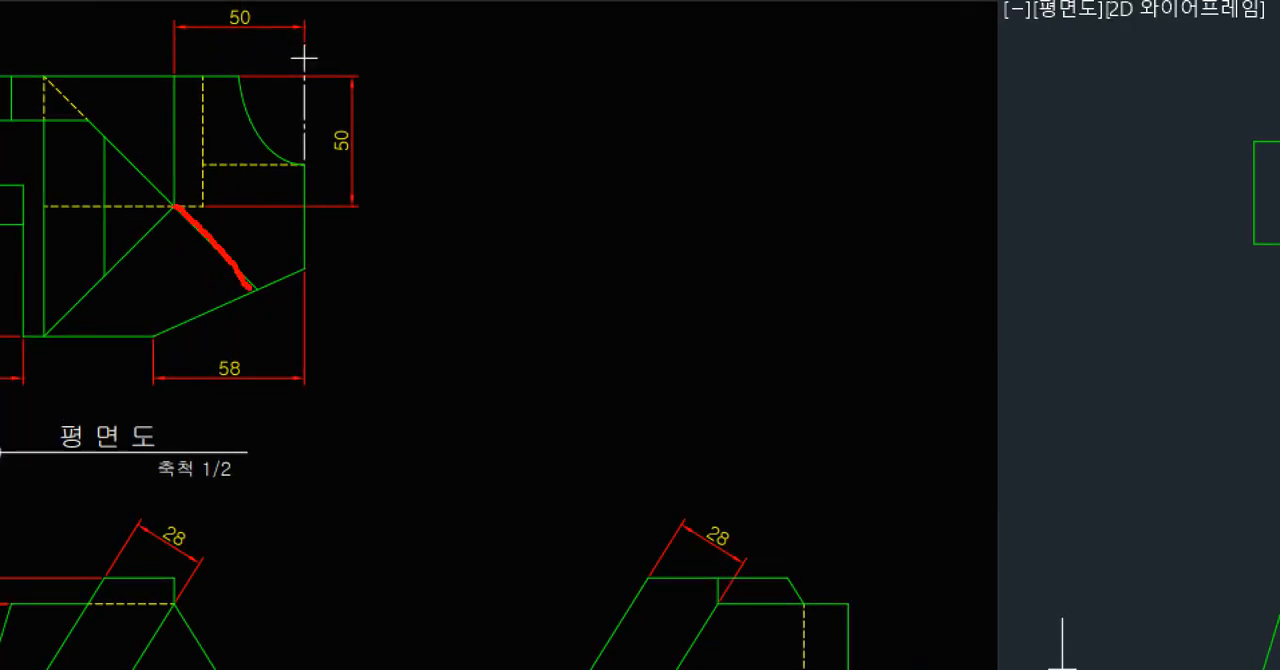
Trace on the exam drawing how the front view's right slanted edge projects up to the plan view's lower diagonal.
{"action": "key", "text": "Escape"}
{"action": "key", "text": "ctrl+1"}
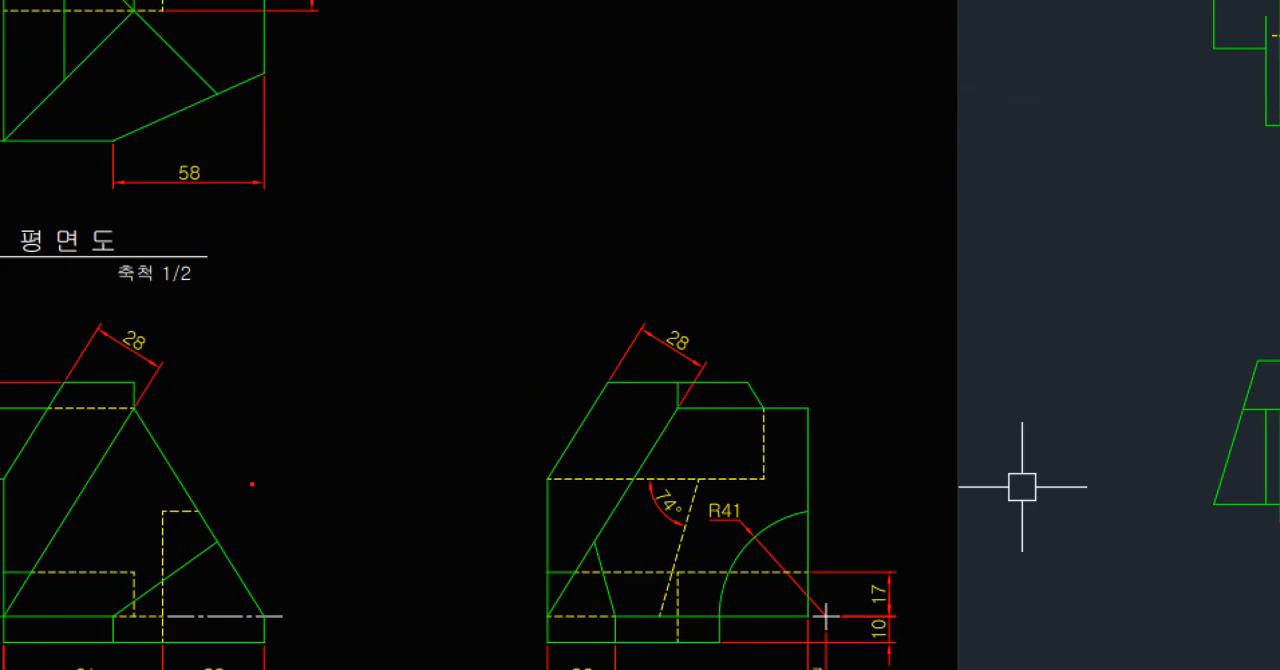
{"action": "mouse_move", "coordinate": [116, 613]}
{"action": "left_mouse_down"}
{"action": "mouse_move", "coordinate": [248, 597]}
{"action": "mouse_move", "coordinate": [291, 406]}
{"action": "mouse_move", "coordinate": [291, 120]}
{"action": "mouse_move", "coordinate": [262, 142]}
{"action": "left_mouse_up"}
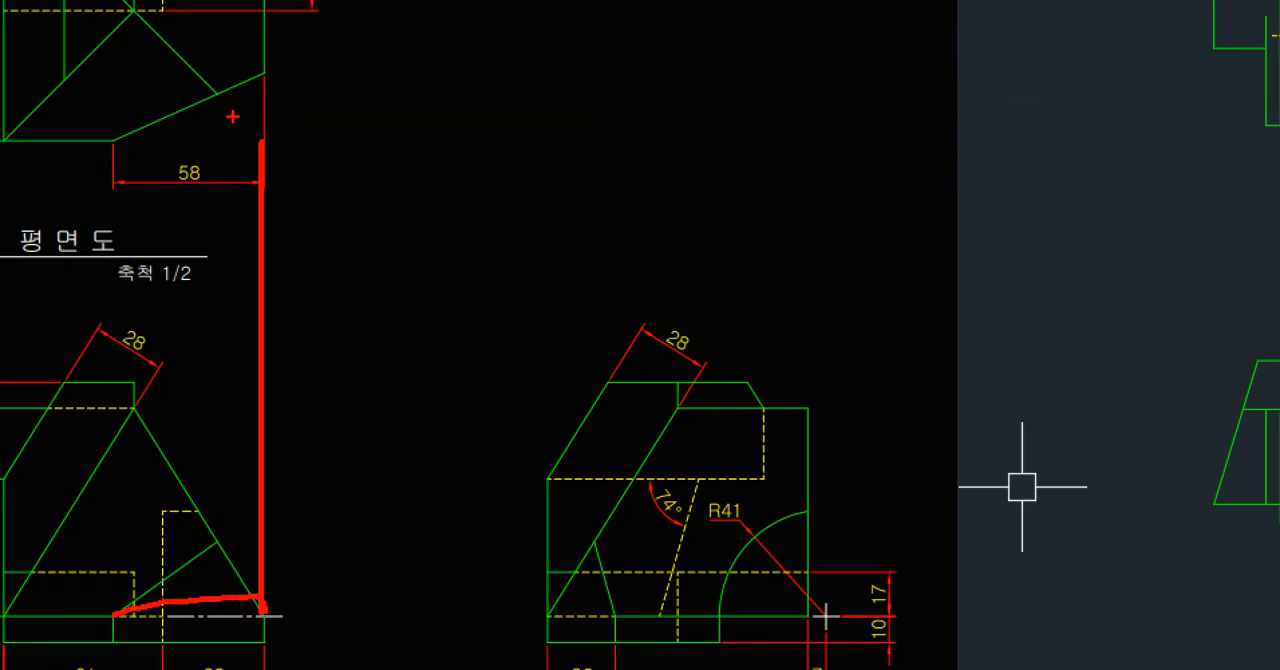
{"action": "left_click_drag", "start_coordinate": [133, 14], "coordinate": [260, 152], "text": "shift"}
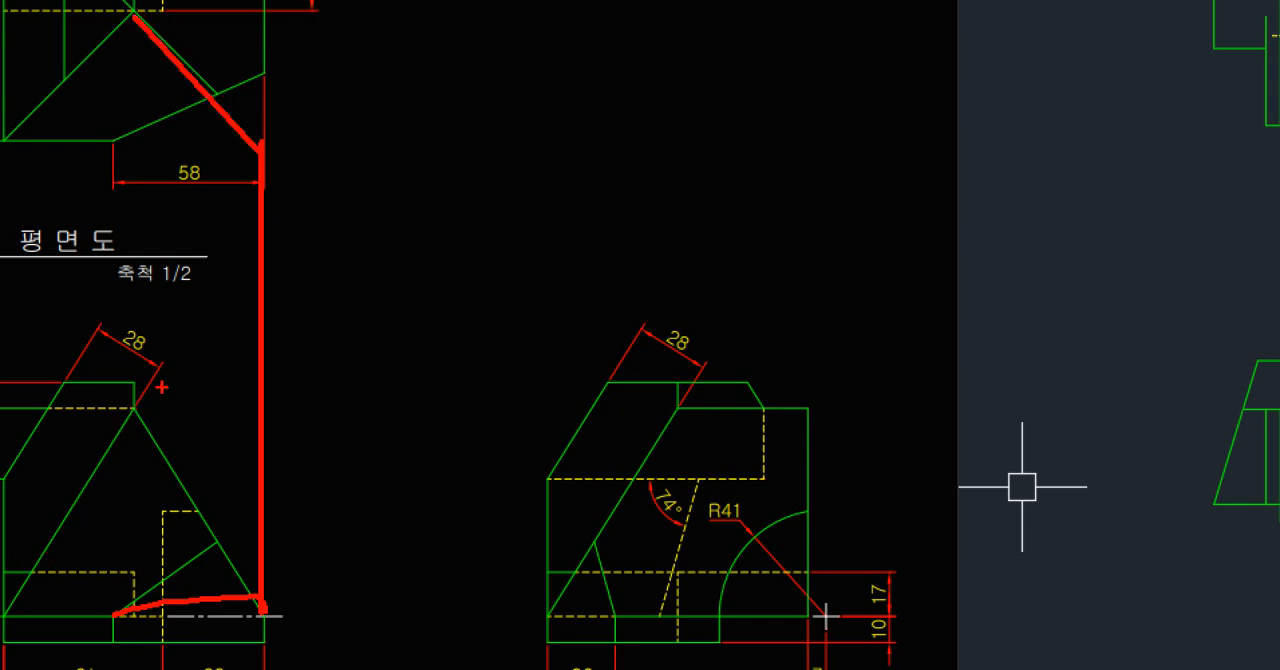
{"action": "left_click_drag", "start_coordinate": [131, 406], "coordinate": [262, 612], "text": "shift"}
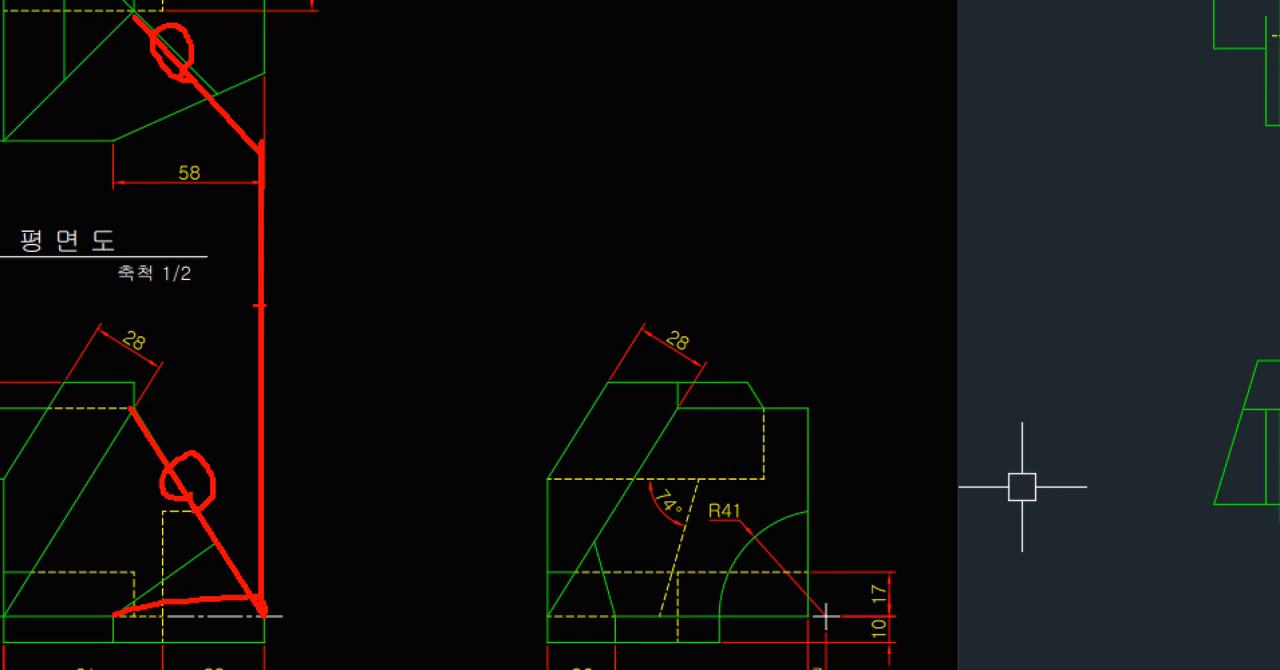
{"action": "key", "text": "Escape"}
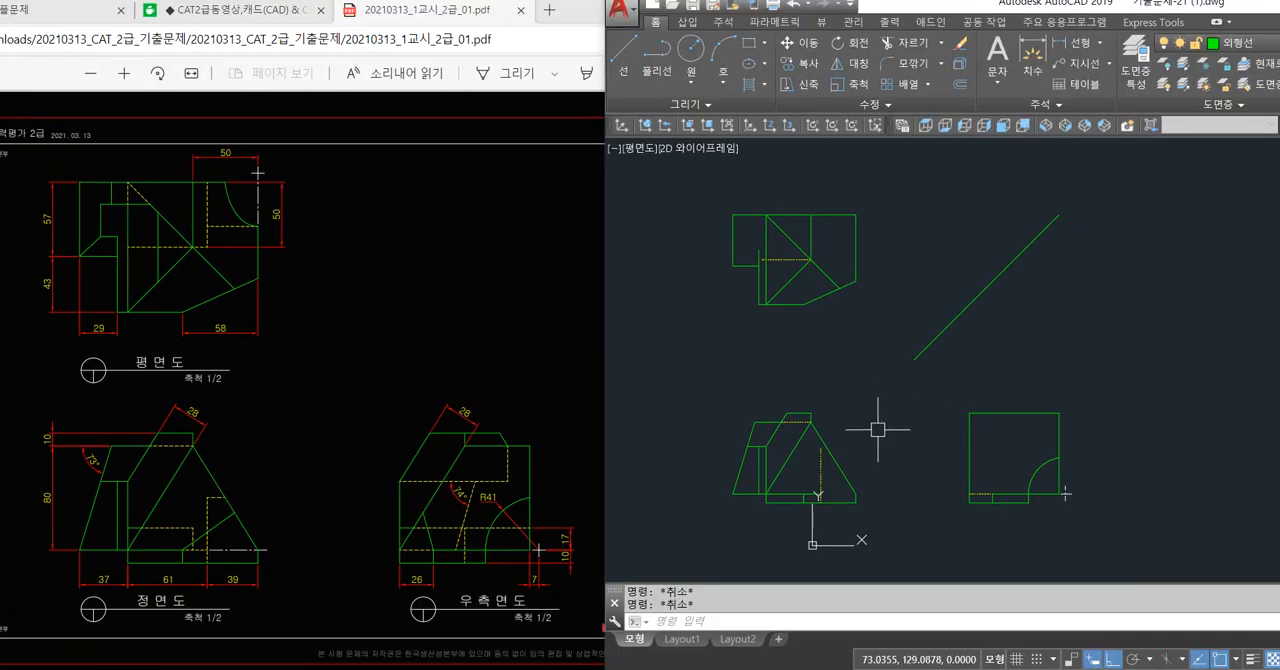
Examine the plan view's diagonals, sloped corner edge and inner vertical line against the exam drawing.
{"action": "scroll", "coordinate": [845, 286], "scroll_direction": "up", "scroll_amount": 2}
{"action": "scroll", "coordinate": [845, 286], "scroll_direction": "up", "scroll_amount": 2}
{"action": "left_click", "coordinate": [845, 286]}
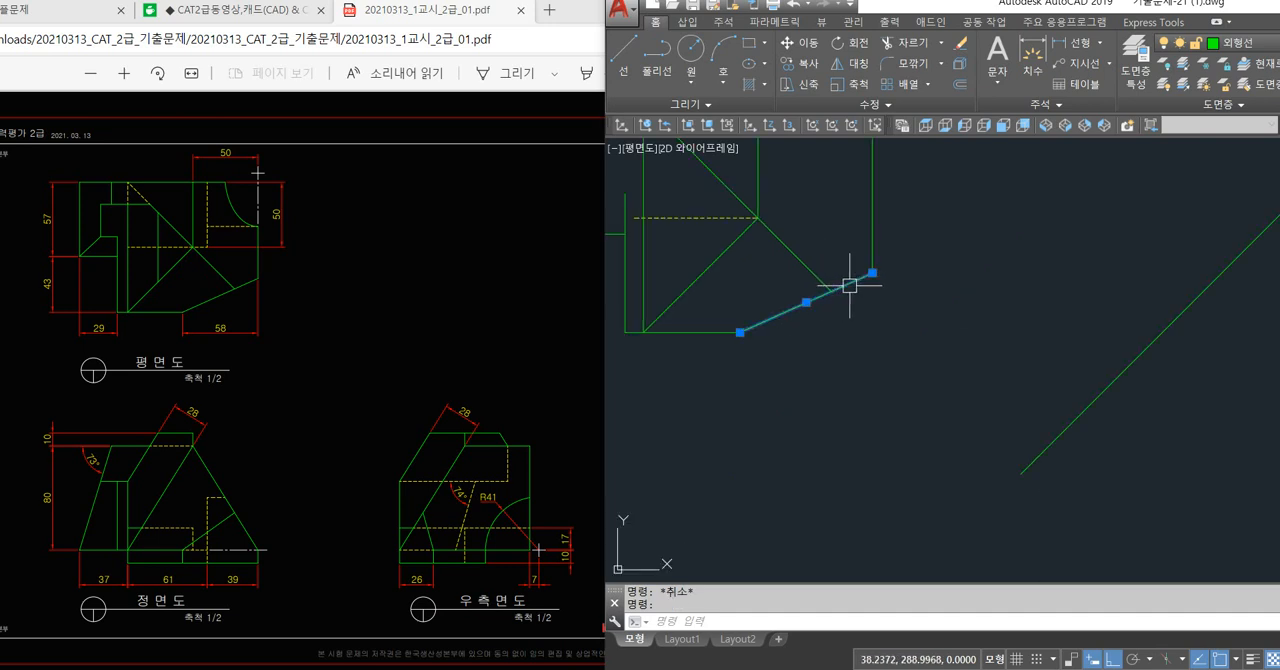
{"action": "key", "text": "Escape"}
{"action": "scroll", "coordinate": [845, 296], "scroll_direction": "down", "scroll_amount": 4}
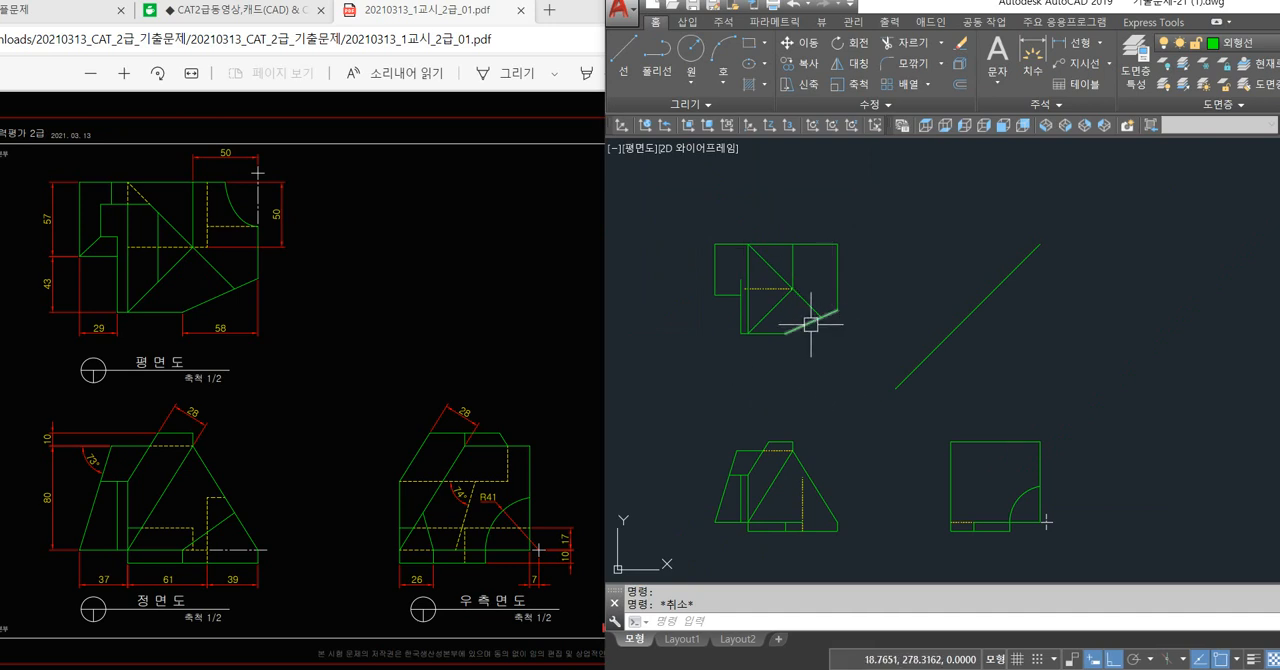
{"action": "scroll", "coordinate": [814, 317], "scroll_direction": "up", "scroll_amount": 2}
{"action": "left_click", "coordinate": [803, 294]}
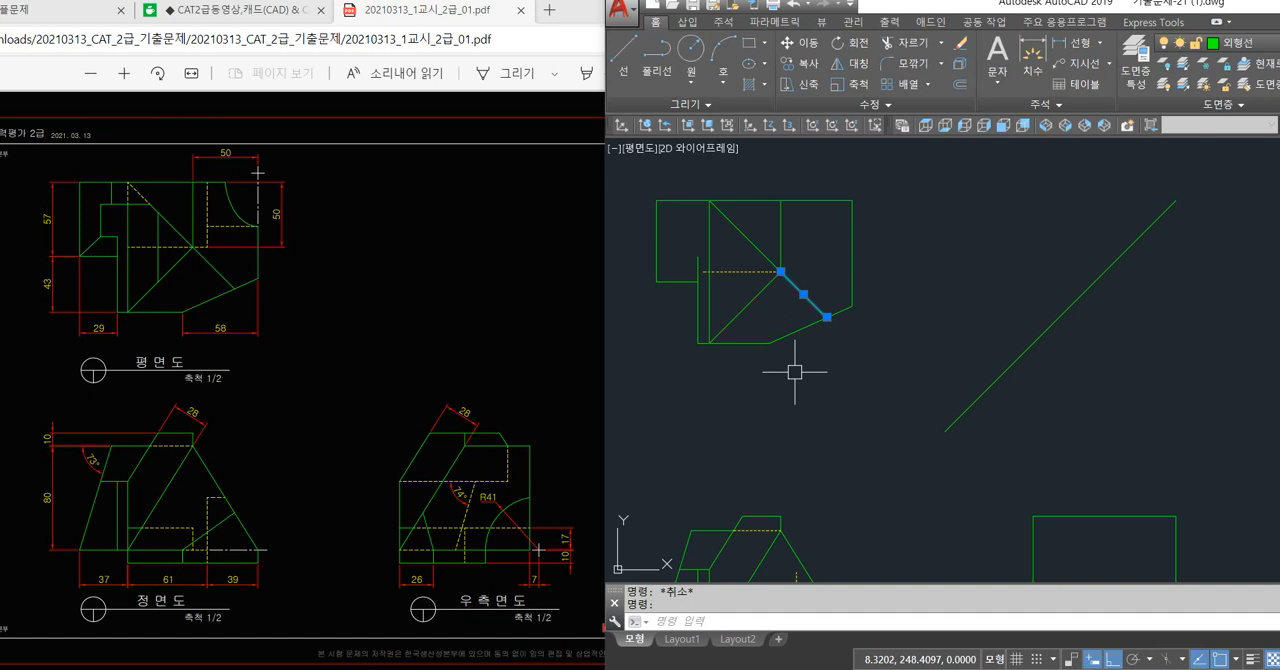
{"action": "key", "text": "Escape"}
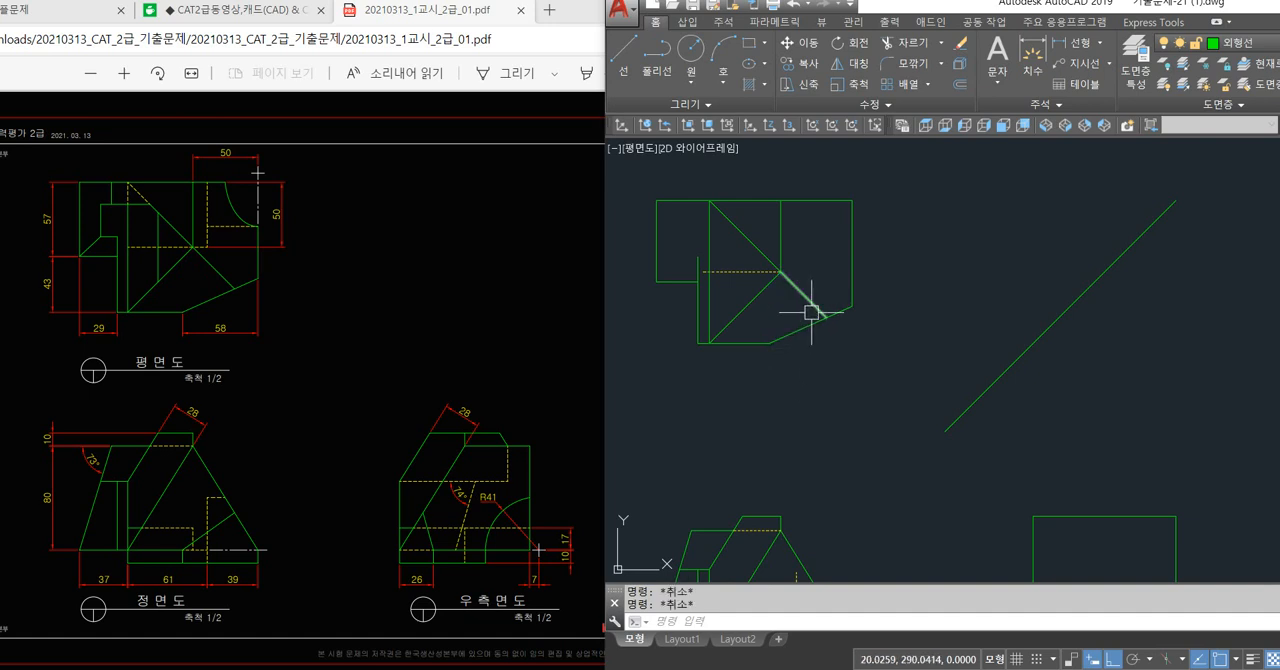
{"action": "left_click", "coordinate": [819, 309]}
{"action": "left_click", "coordinate": [815, 322]}
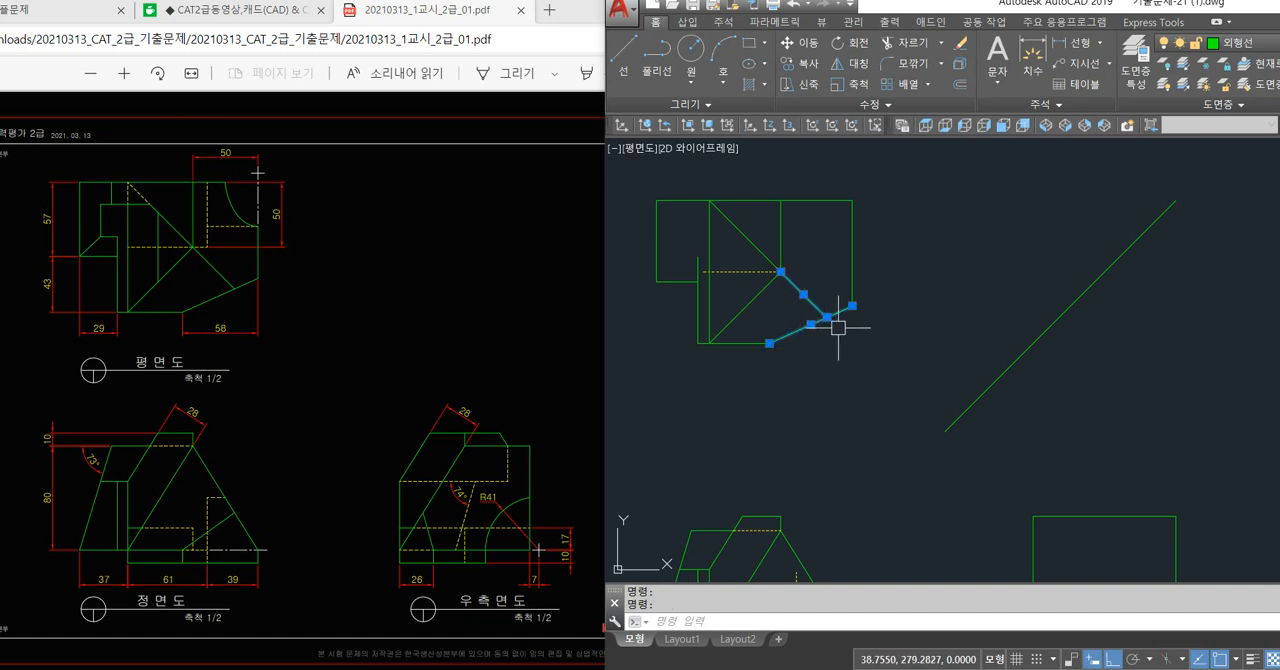
{"action": "middle_click_drag", "start_coordinate": [817, 414], "coordinate": [814, 361]}
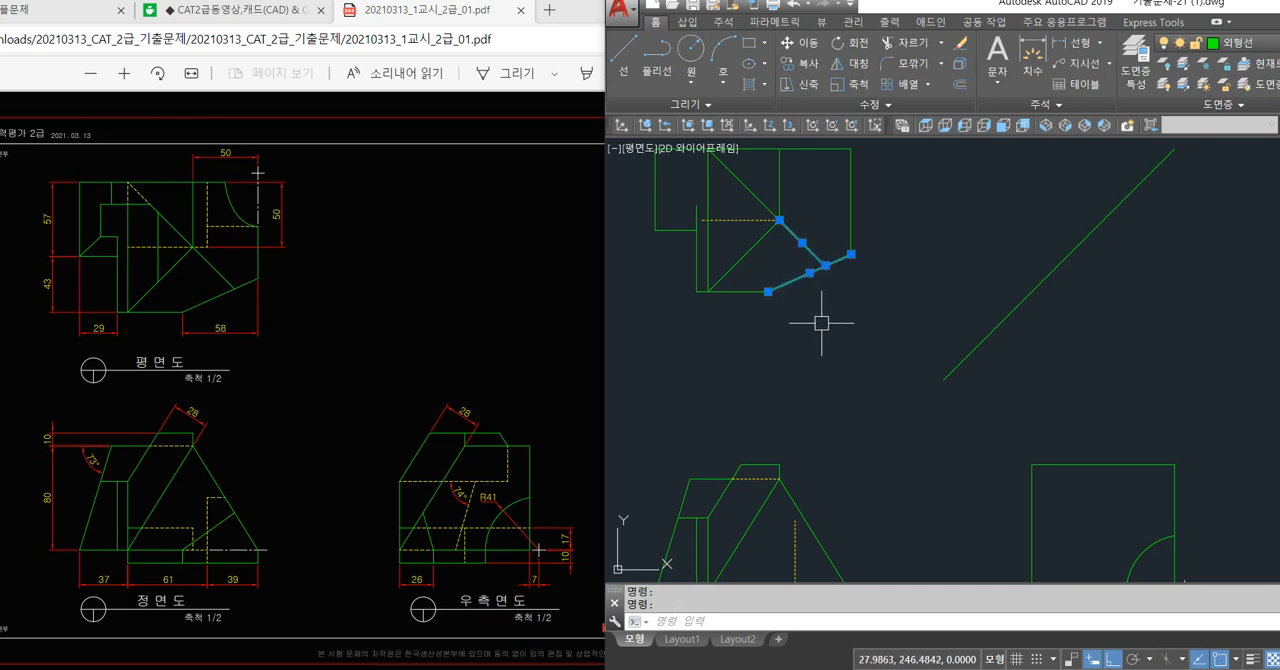
{"action": "key", "text": "Escape"}
{"action": "left_click", "coordinate": [816, 253]}
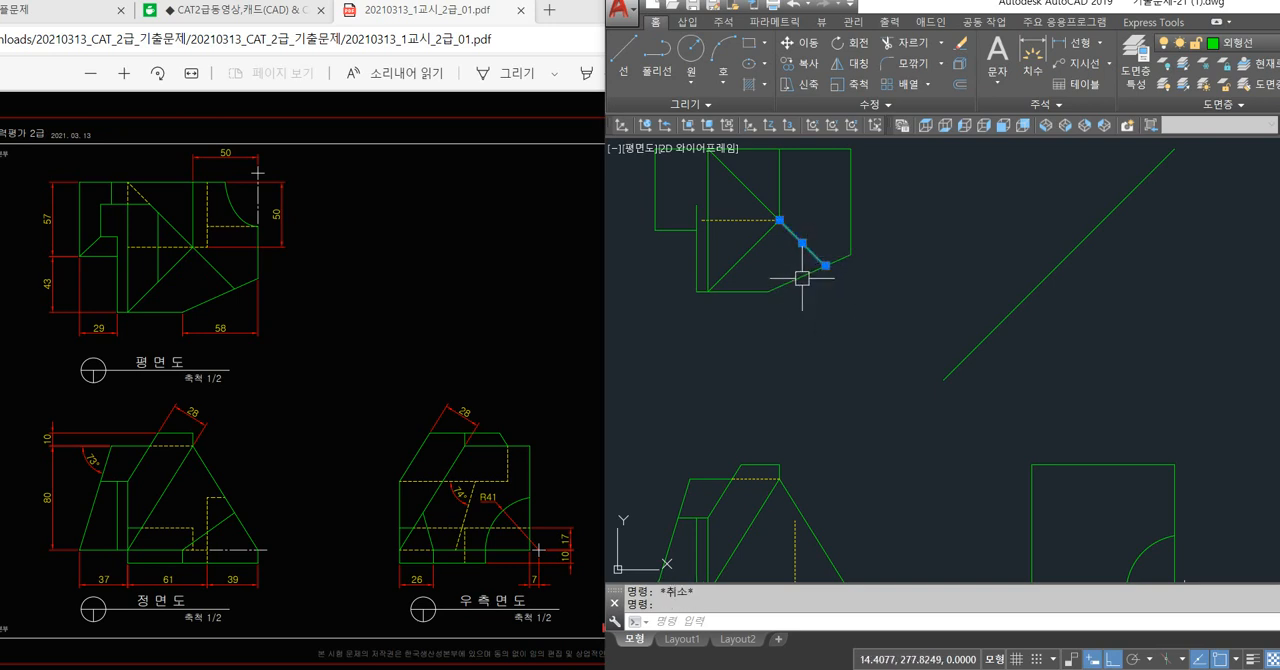
{"action": "left_click", "coordinate": [802, 278]}
{"action": "key", "text": "Escape"}
{"action": "left_click", "coordinate": [747, 245]}
{"action": "left_click", "coordinate": [737, 185]}
{"action": "left_click", "coordinate": [702, 204]}
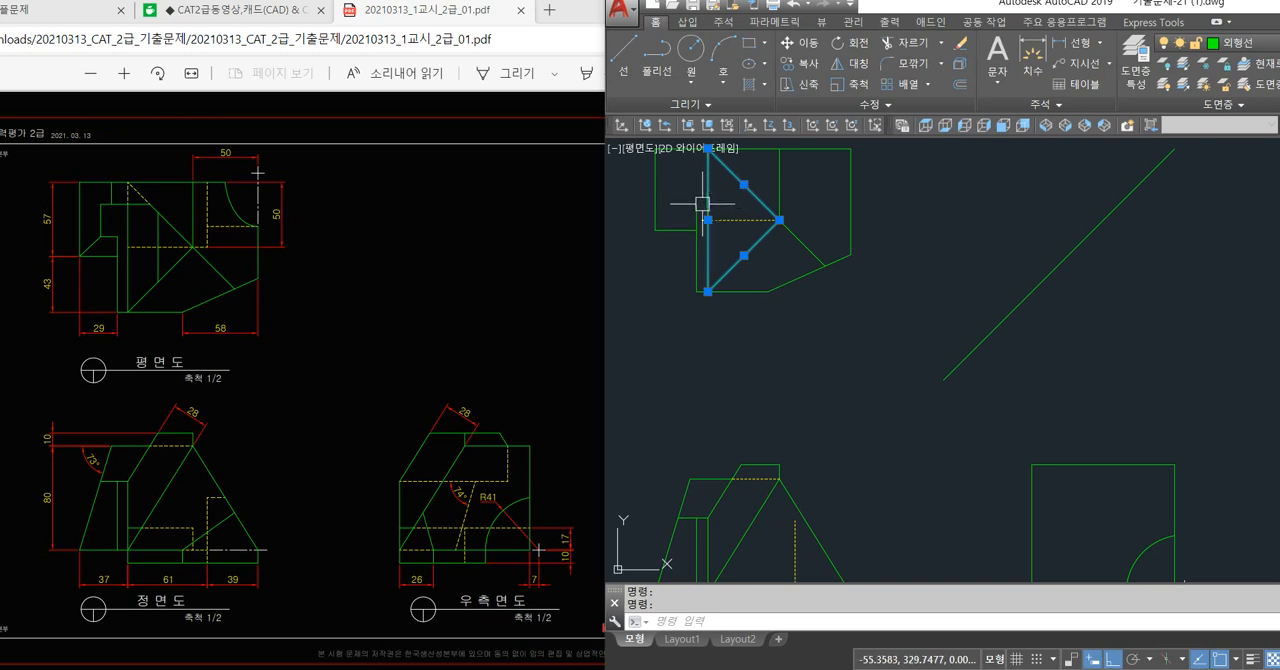
{"action": "key", "text": "Escape"}
{"action": "scroll", "coordinate": [757, 271], "scroll_direction": "down", "scroll_amount": 3}
{"action": "scroll", "coordinate": [738, 391], "scroll_direction": "up", "scroll_amount": 3}
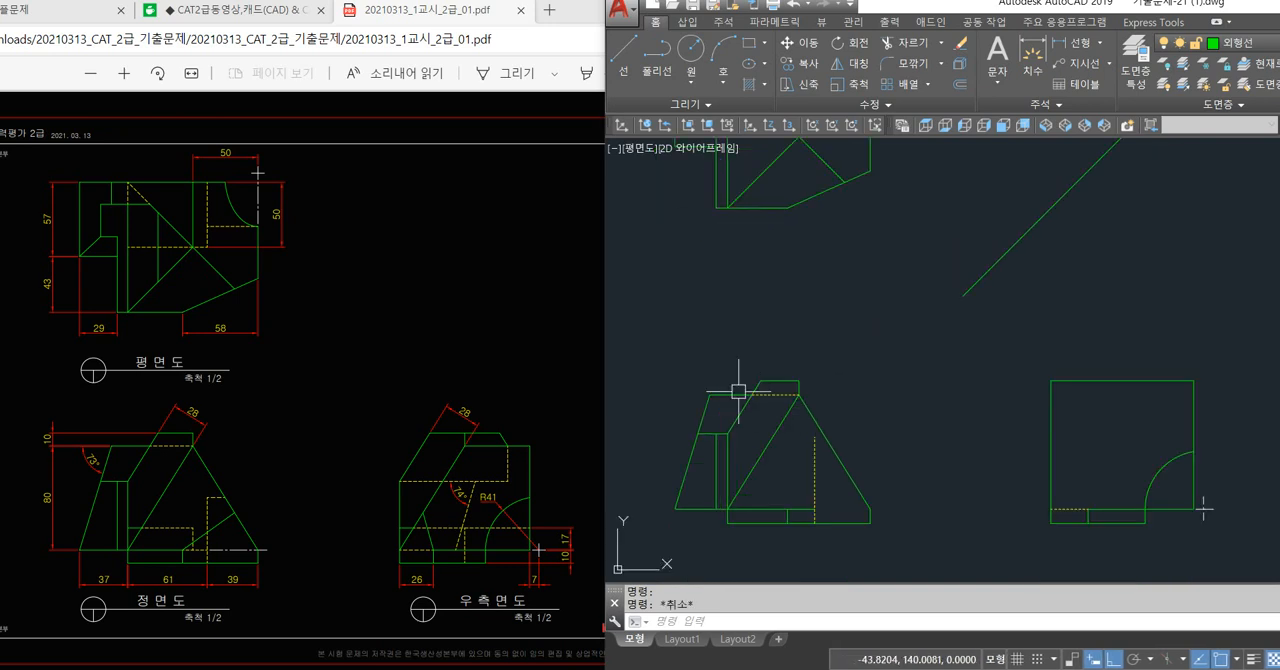
{"action": "left_click", "coordinate": [826, 191]}
{"action": "key", "text": "Escape"}
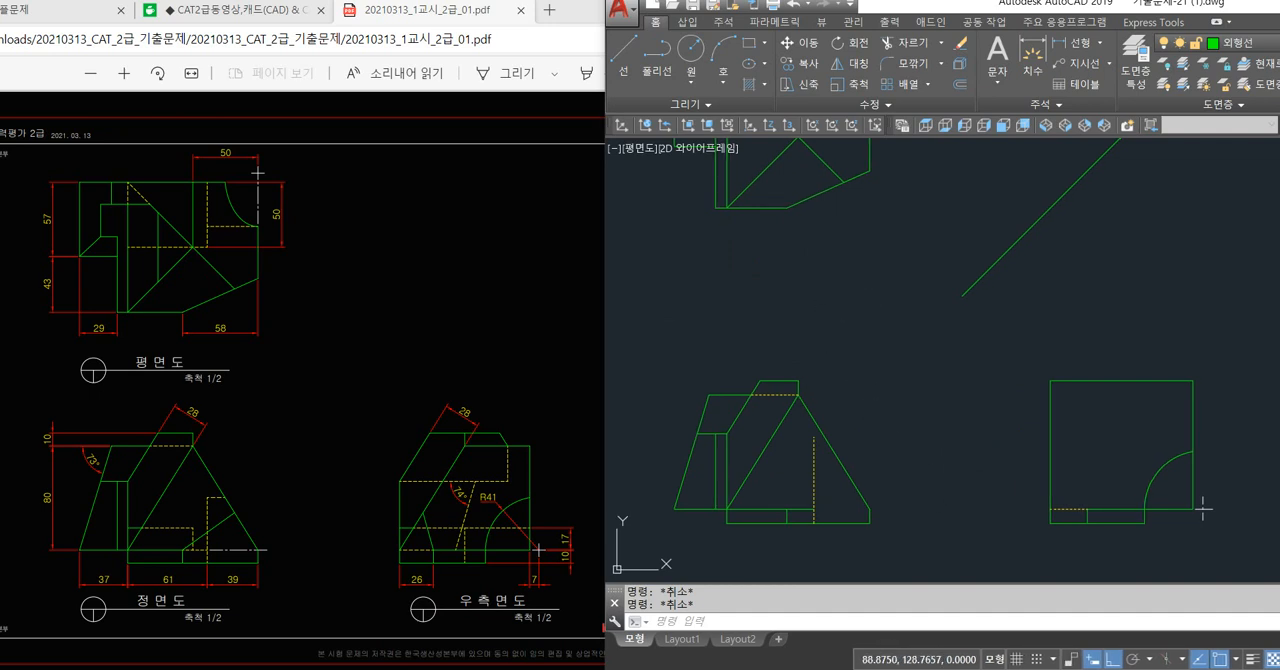
{"action": "middle_click_drag", "start_coordinate": [922, 403], "coordinate": [912, 451]}
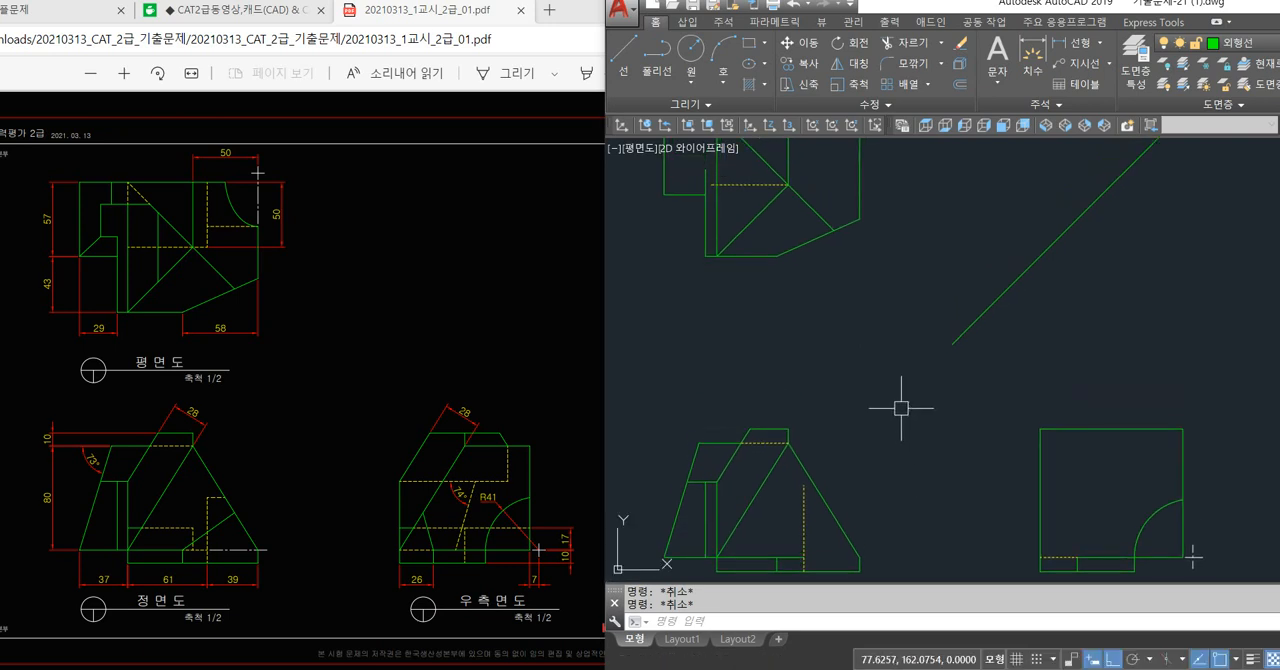
{"action": "key", "text": "F8"}
{"action": "key", "text": "F8"}
{"action": "key", "text": "Escape"}
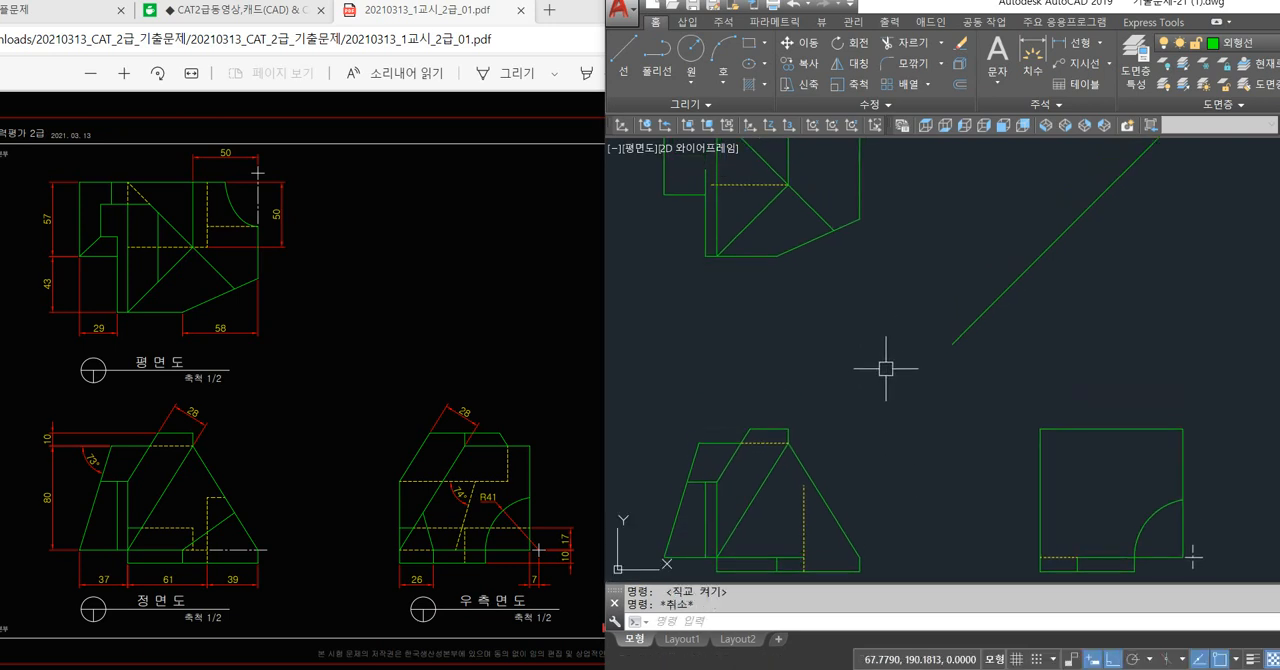
Move all three views together with the 45° projection line horizontally to the right, clear of the origin.
{"action": "scroll", "coordinate": [889, 364], "scroll_direction": "down", "scroll_amount": 2}
{"action": "scroll", "coordinate": [880, 381], "scroll_direction": "down", "scroll_amount": 2}
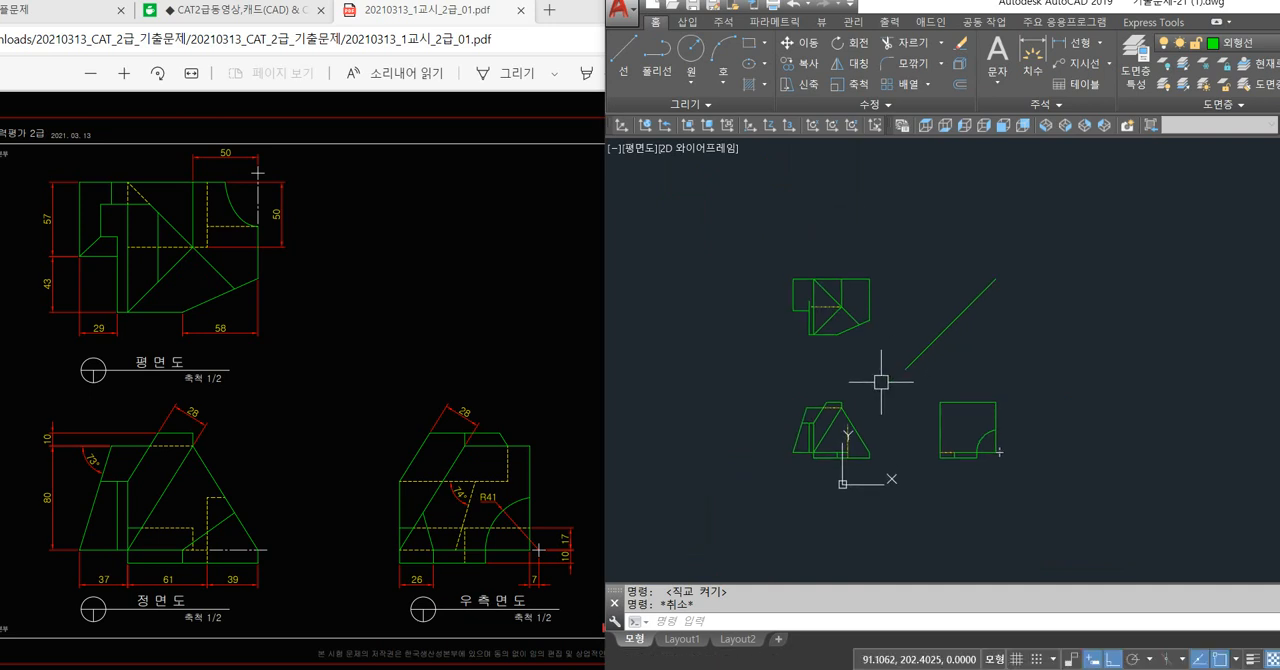
{"action": "type", "text": "m"}
{"action": "key", "text": "space"}
{"action": "left_click", "coordinate": [1097, 238]}
{"action": "left_click", "coordinate": [747, 490]}
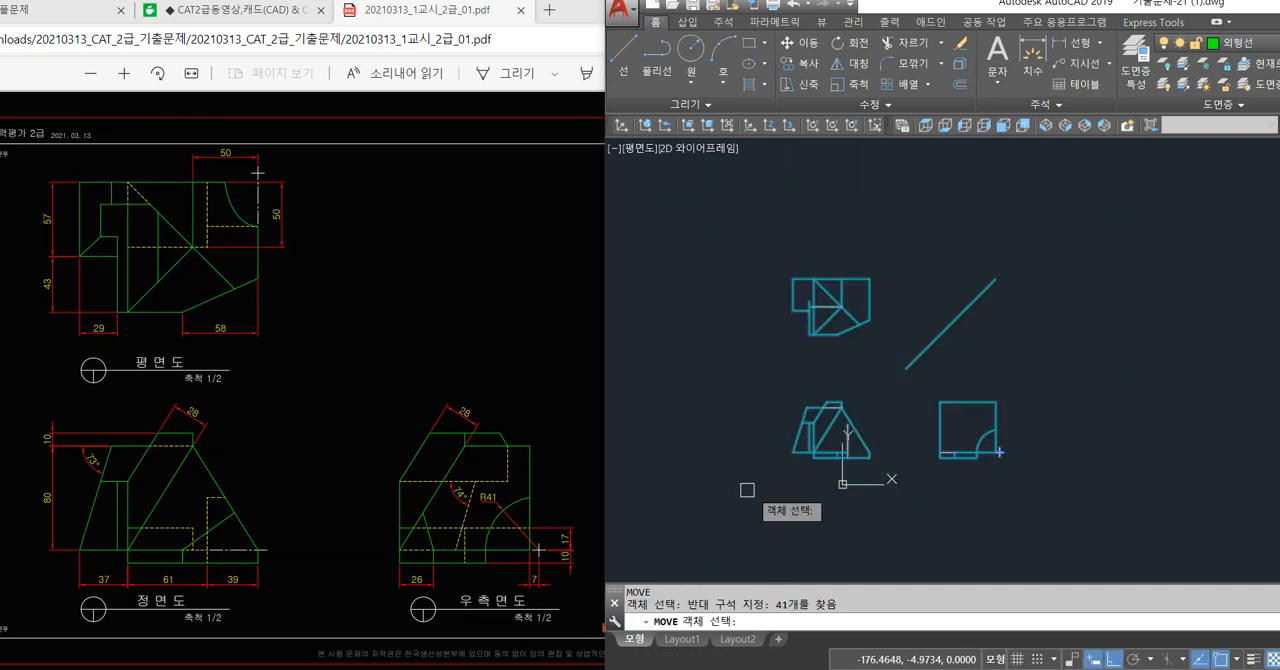
{"action": "key", "text": "space"}
{"action": "left_click", "coordinate": [932, 481]}
{"action": "left_click", "coordinate": [932, 481]}
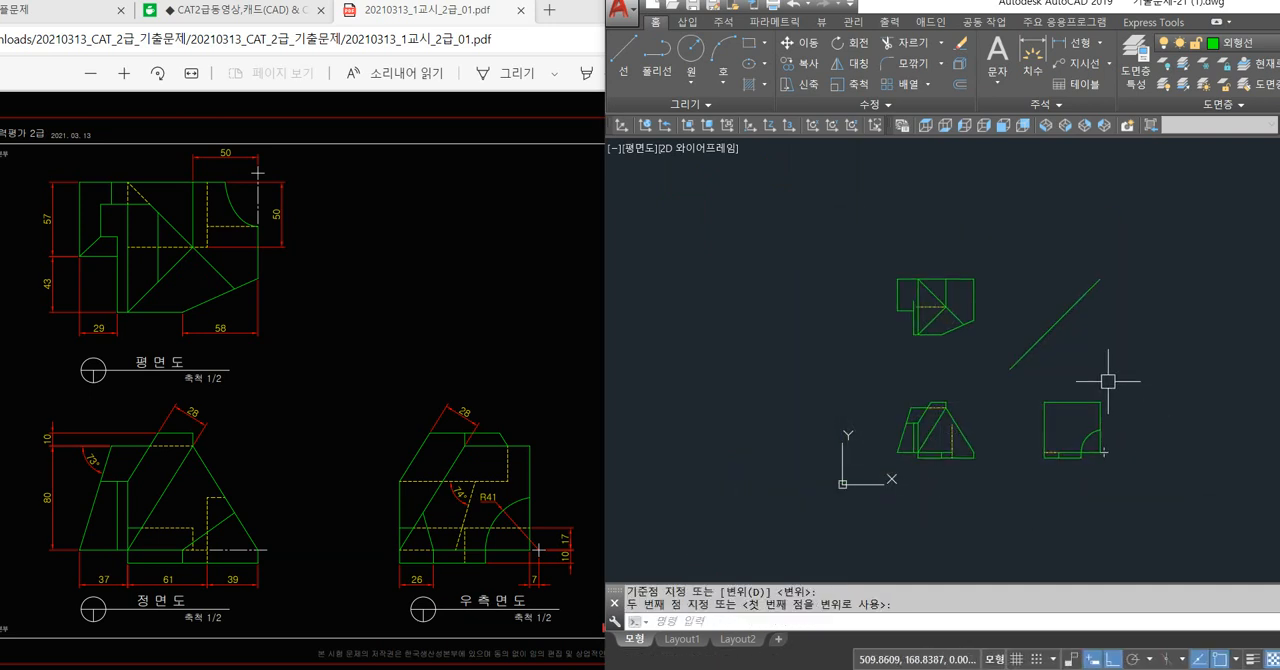
{"action": "scroll", "coordinate": [1085, 368], "scroll_direction": "up", "scroll_amount": 3}
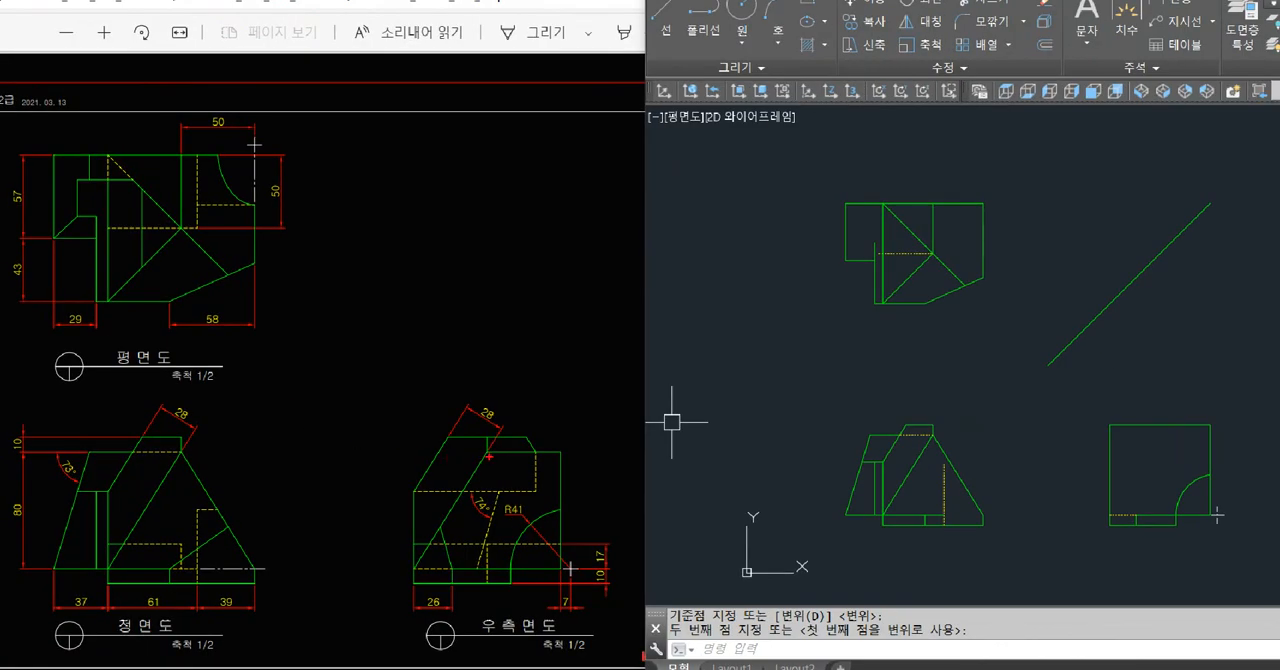
Trace on the exam drawing how the triangle's apex in the front and plan views projects onto the right side view.
{"action": "left_click_drag", "start_coordinate": [488, 455], "coordinate": [431, 540]}
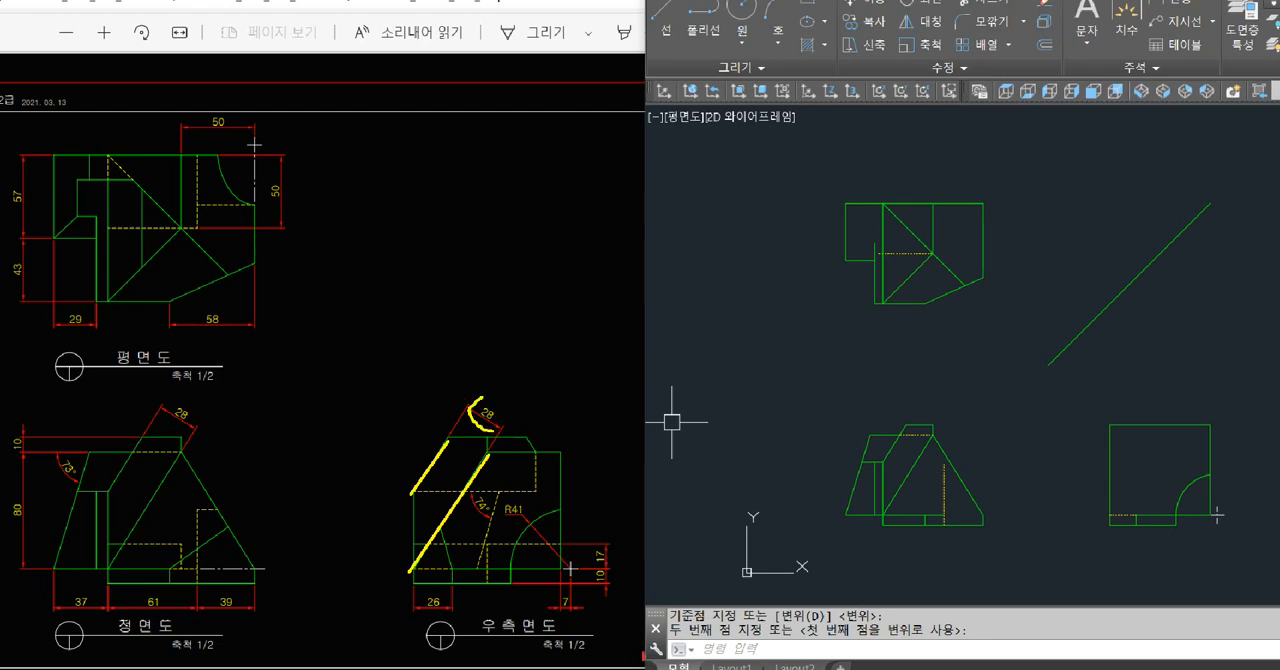
{"action": "key", "text": "Escape"}
{"action": "key", "text": "ctrl+1"}
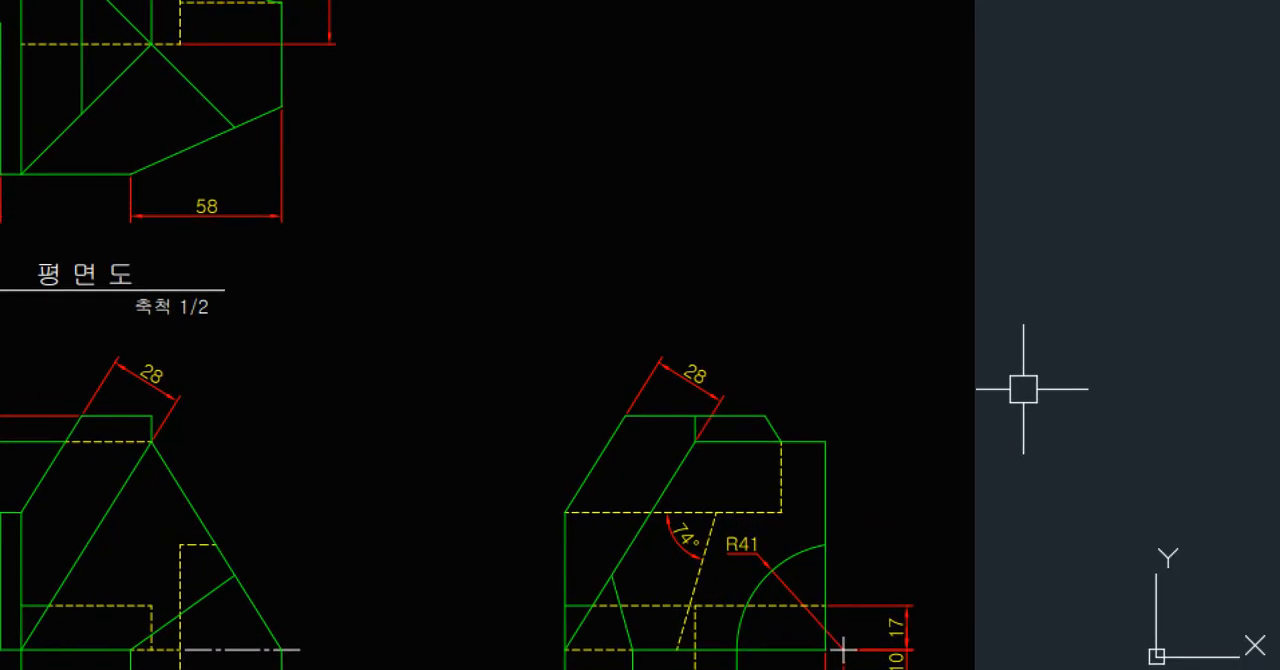
{"action": "left_click", "coordinate": [206, 473]}
{"action": "mouse_move", "coordinate": [170, 428]}
{"action": "left_mouse_down", "text": "shift"}
{"action": "mouse_move", "coordinate": [629, 449]}
{"action": "mouse_move", "coordinate": [710, 427]}
{"action": "left_mouse_up", "text": "shift"}
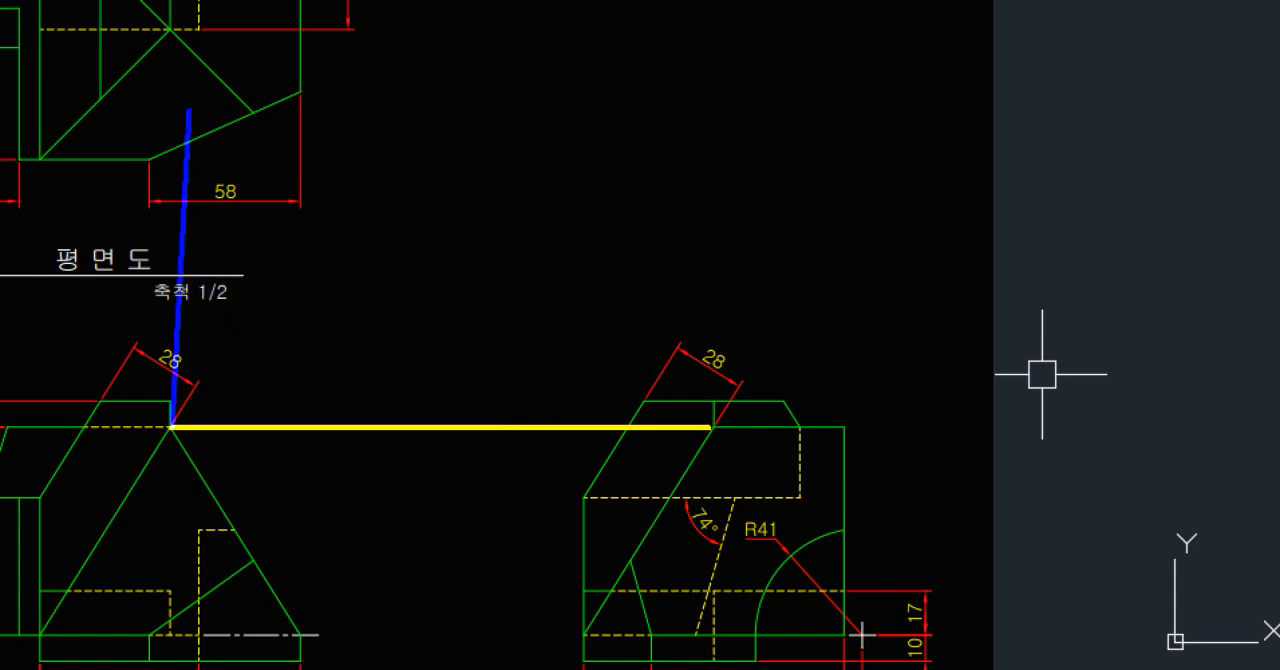
{"action": "left_click", "coordinate": [169, 28]}
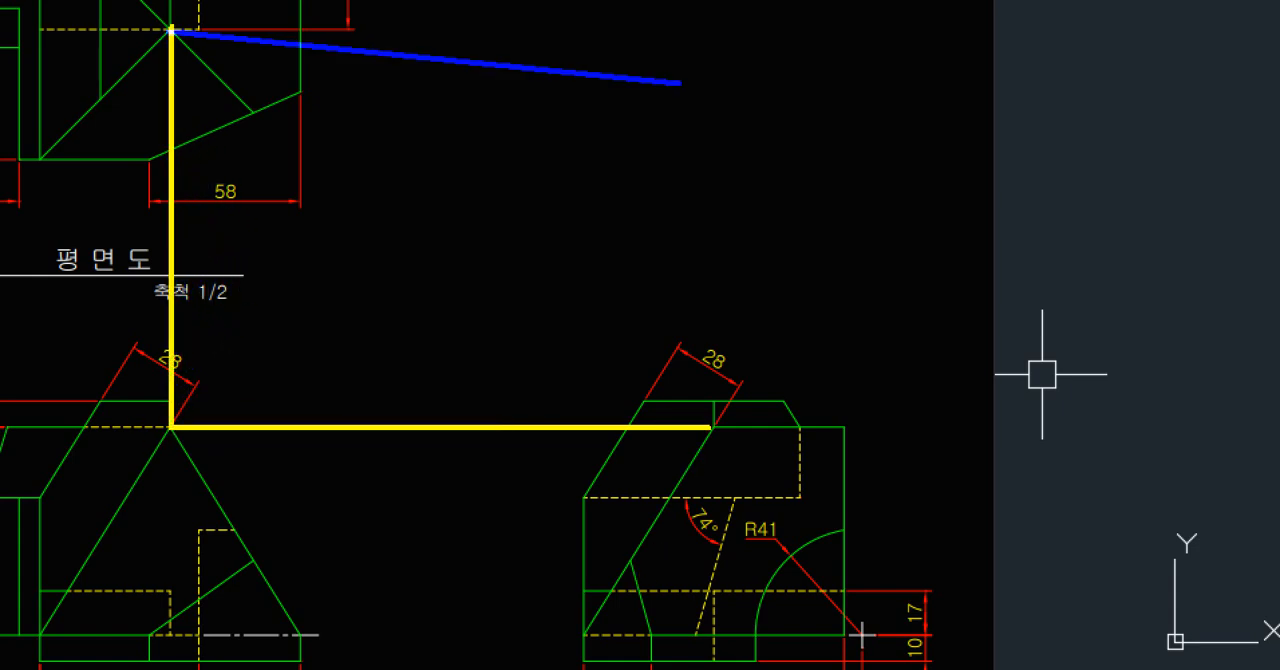
{"action": "left_click", "coordinate": [771, 40]}
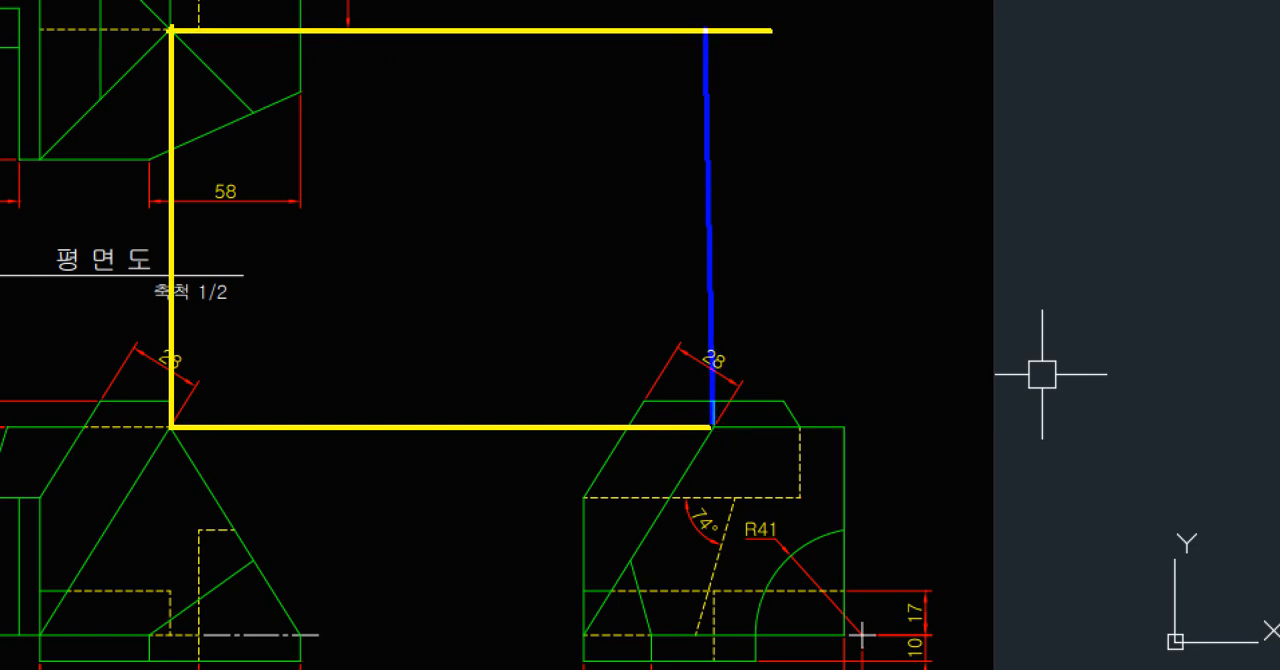
{"action": "left_click", "coordinate": [712, 30]}
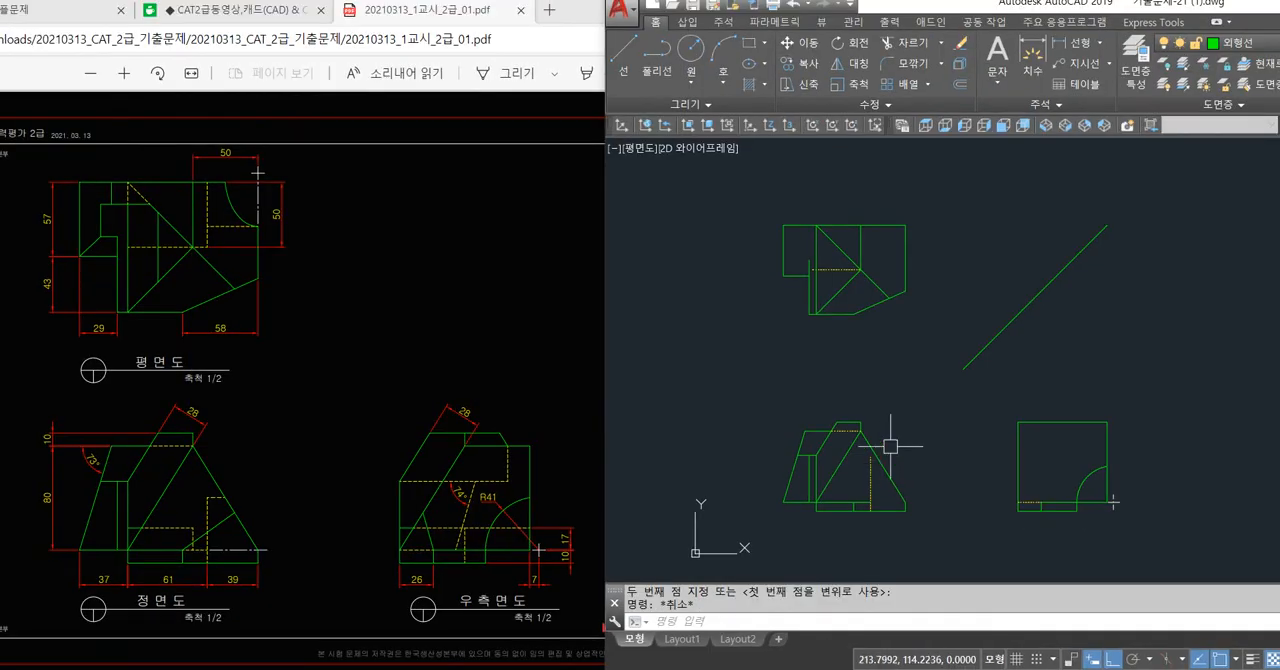
Draw projection lines from the plan view's diagonal intersection across to the 45° line and down into the right side view.
{"action": "key", "text": "l"}
{"action": "key", "text": "space"}
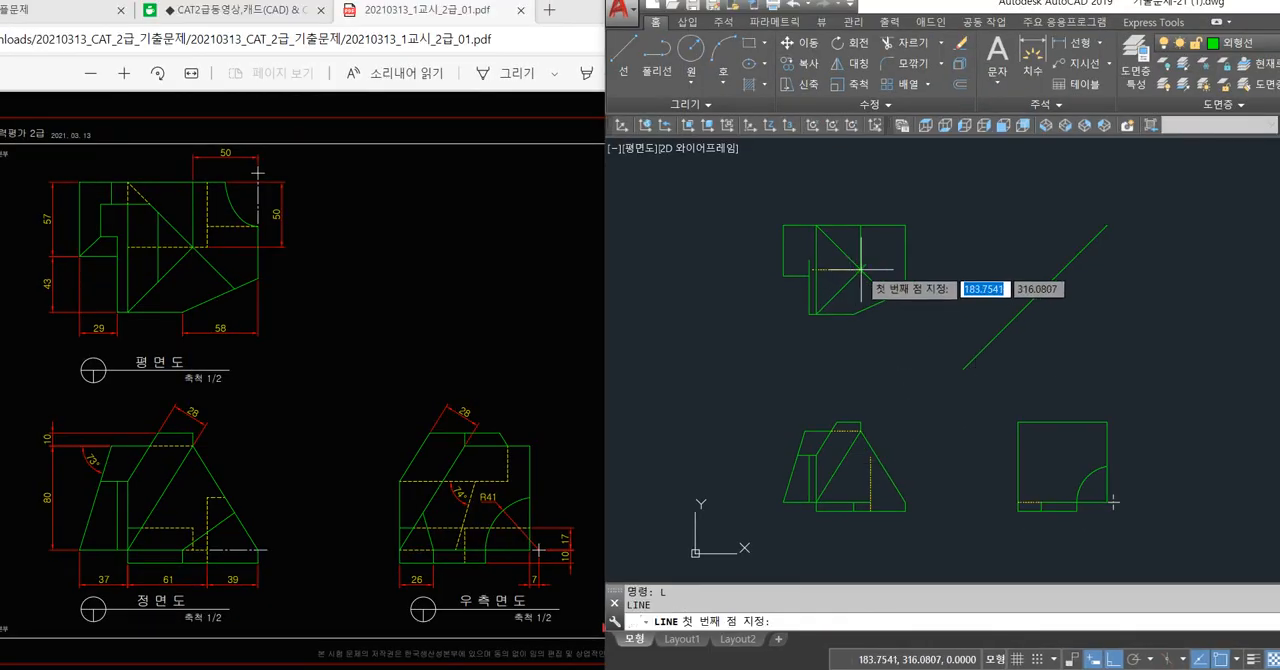
{"action": "left_click", "coordinate": [860, 269]}
{"action": "left_click", "coordinate": [1061, 269]}
{"action": "key", "text": "space"}
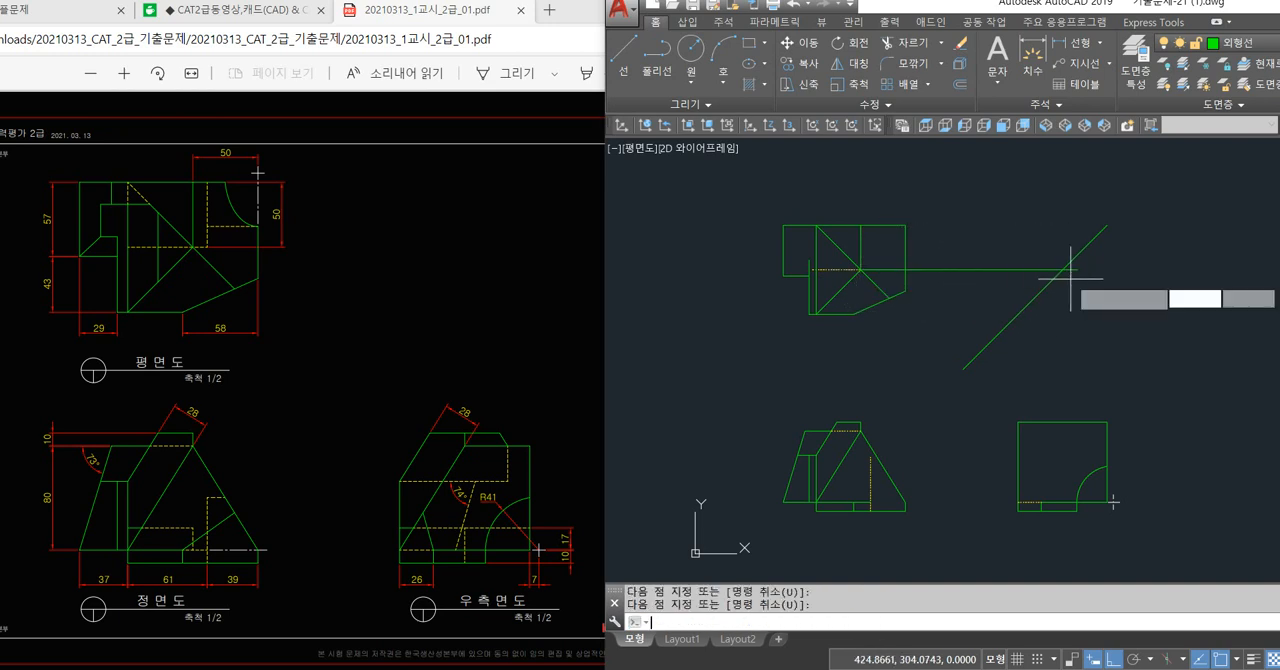
{"action": "key", "text": "space"}
{"action": "left_click", "coordinate": [1061, 269]}
{"action": "left_click", "coordinate": [1062, 446]}
{"action": "key", "text": "space"}
{"action": "key", "text": "space"}
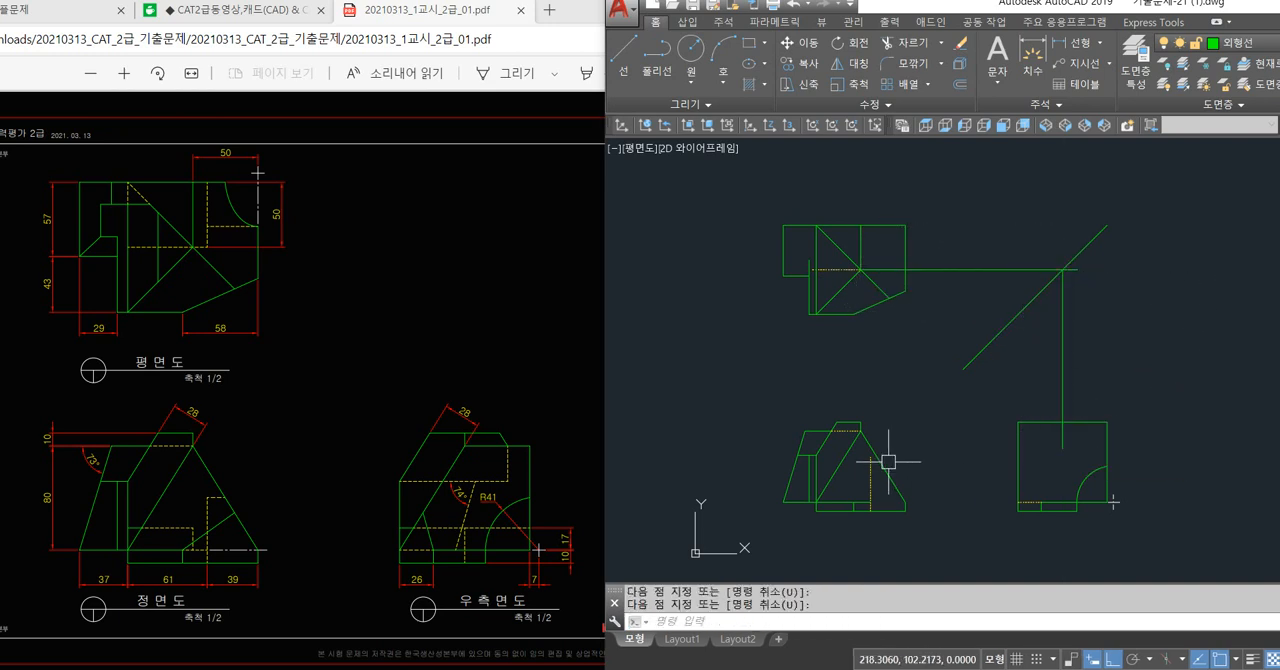
Draw a horizontal projection line from the front view's triangle apex to the right side view's far edge.
{"action": "scroll", "coordinate": [860, 424], "scroll_direction": "up", "scroll_amount": 2}
{"action": "left_click", "coordinate": [847, 412]}
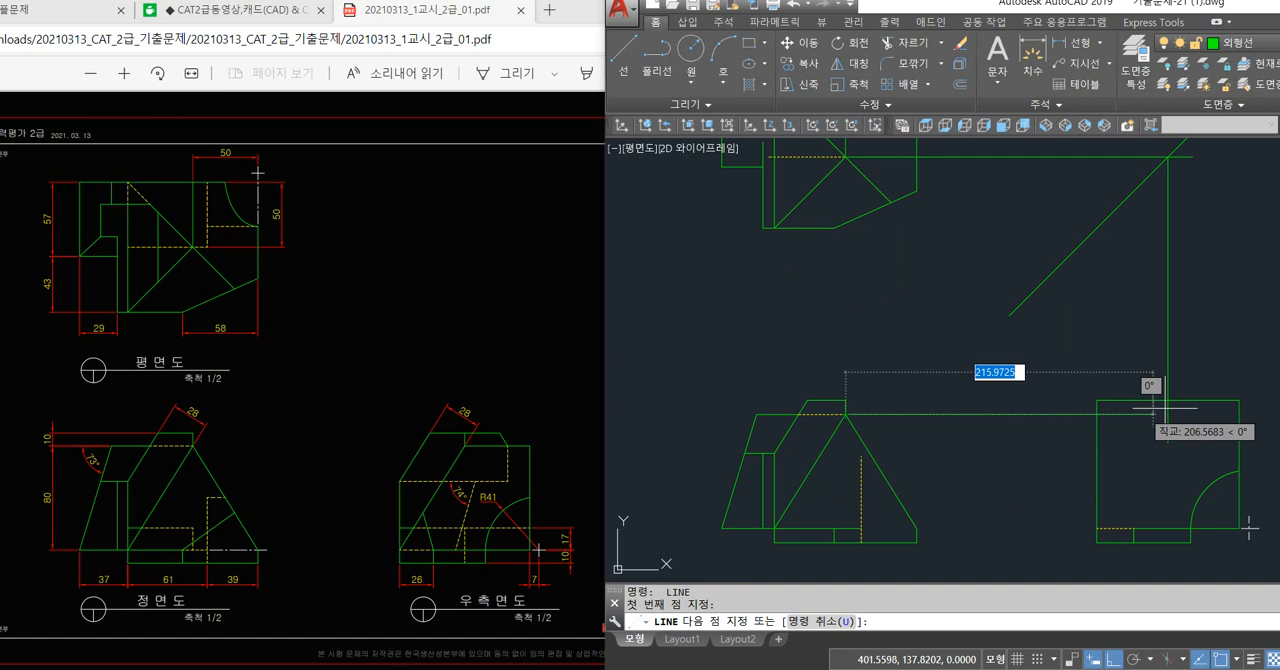
{"action": "left_click", "coordinate": [1238, 414]}
{"action": "key", "text": "space"}
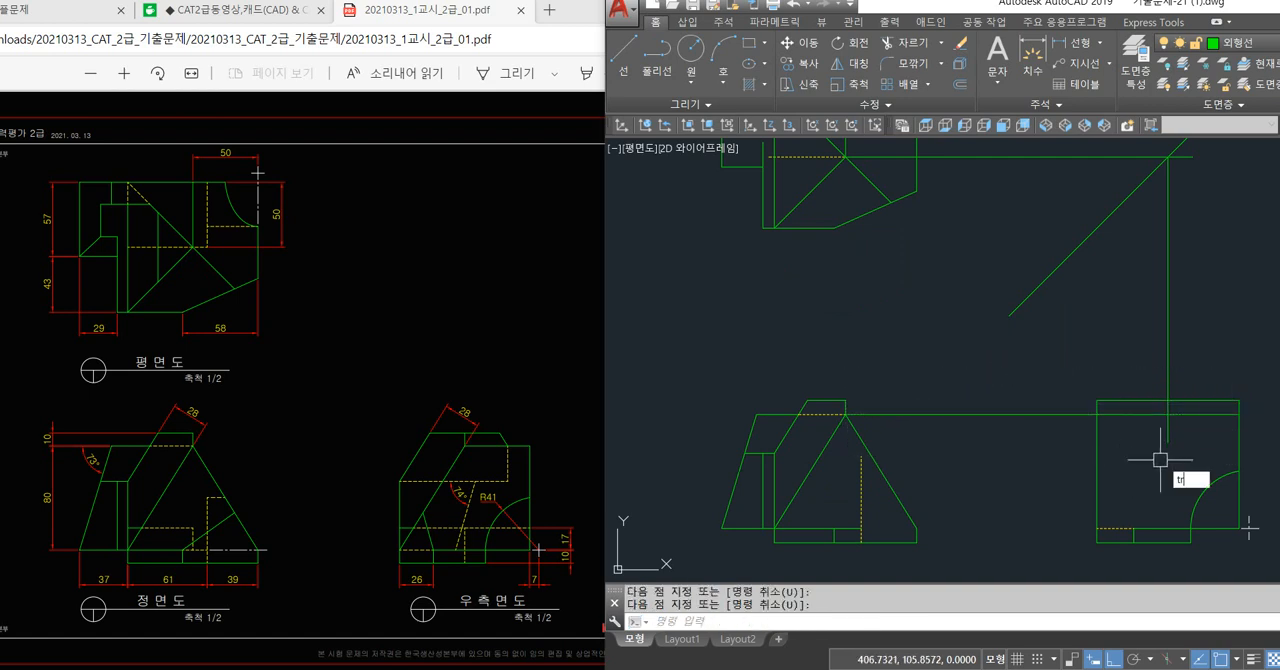
Trim the projection lines to the short vertical and horizontal edges in the right side view, and erase the plan view's projection line.
{"action": "key", "text": "space"}
{"action": "key", "text": "space"}
{"action": "left_click", "coordinate": [1167, 376]}
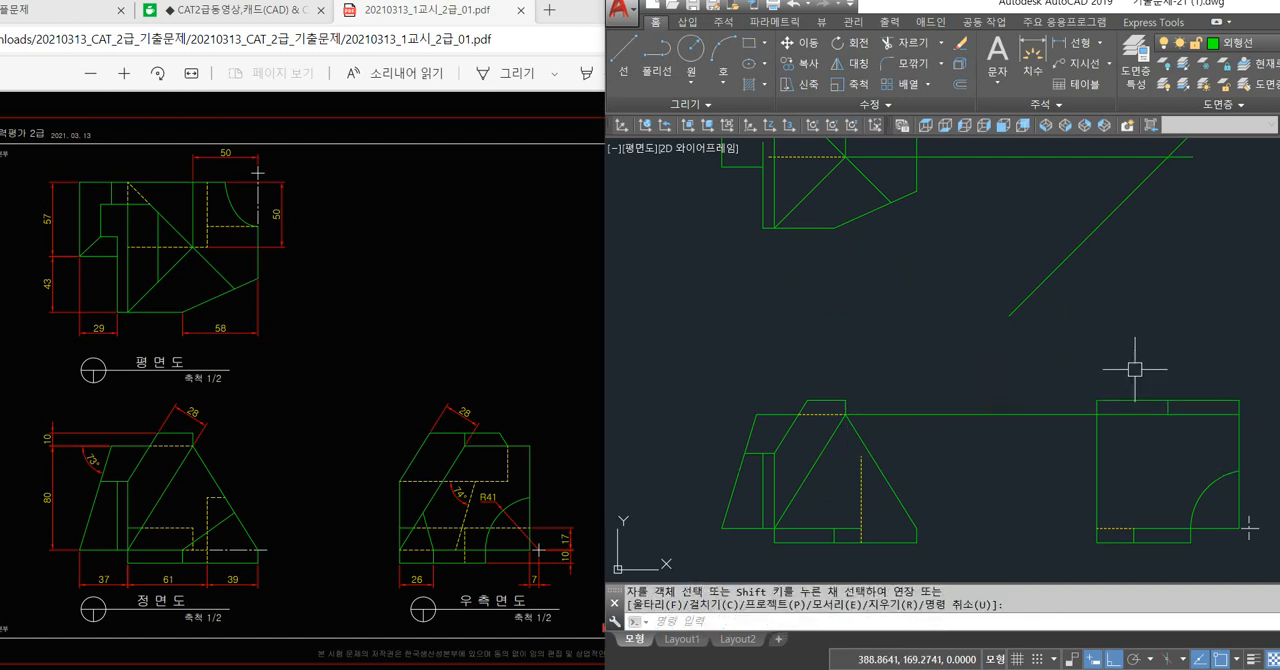
{"action": "left_click", "coordinate": [1050, 413]}
{"action": "key", "text": "space"}
{"action": "left_click", "coordinate": [1056, 157]}
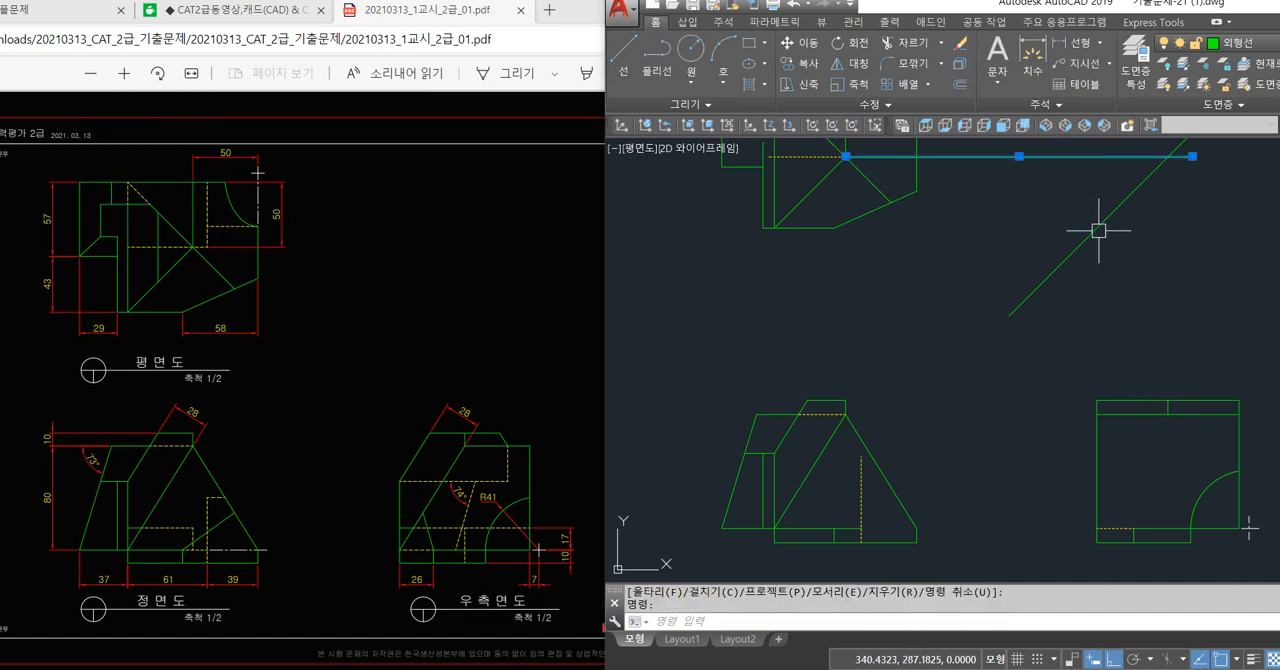
{"action": "key", "text": "Delete"}
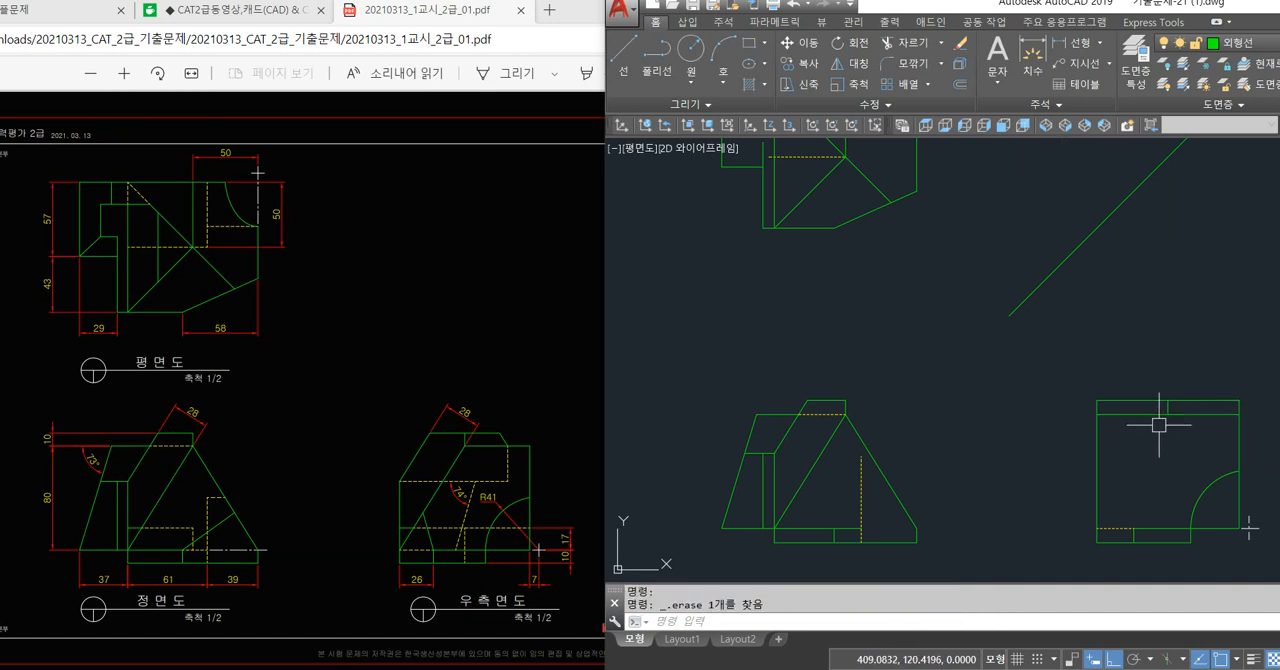
Draw a diagonal line in the right side view from the junction of the short vertical and horizontal edges to the dashed line's left end.
{"action": "type", "text": "l"}
{"action": "key", "text": "space"}
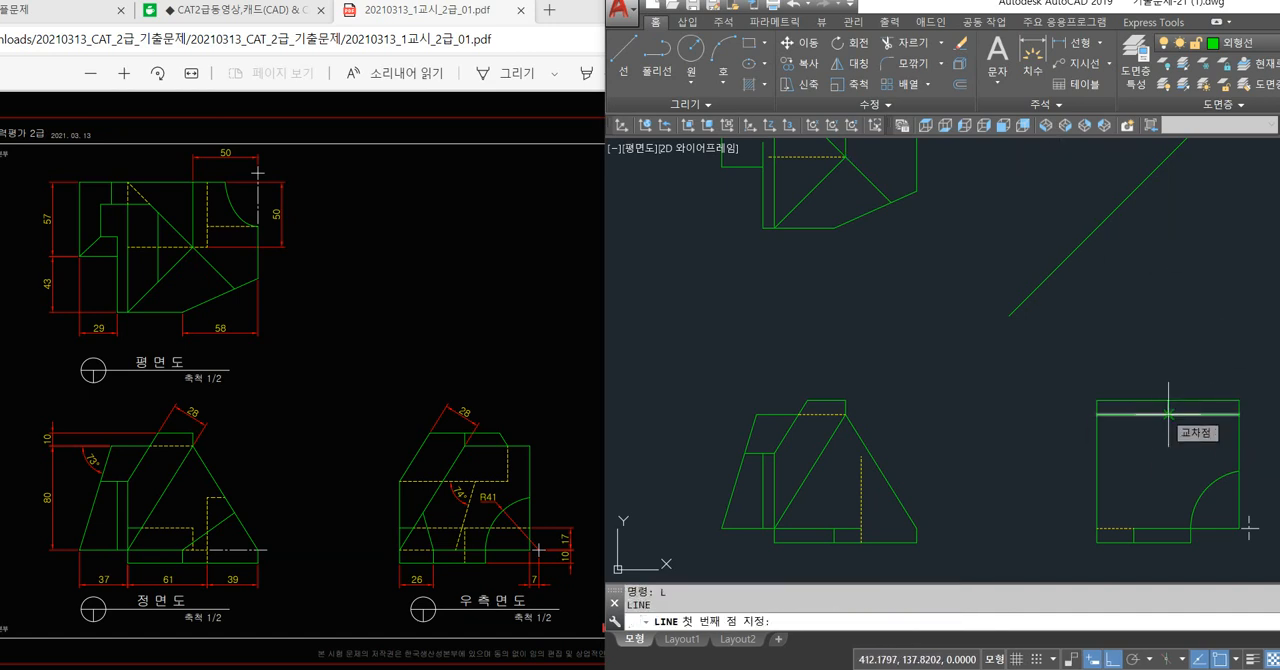
{"action": "left_click", "coordinate": [1168, 413]}
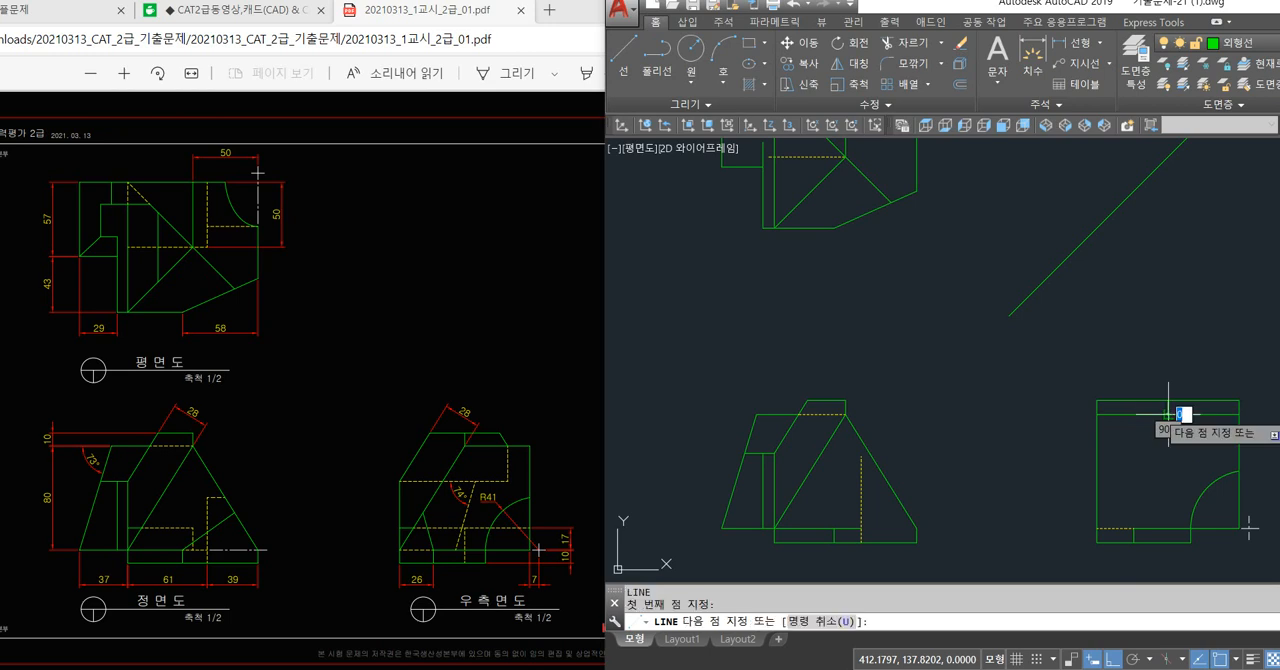
{"action": "left_click", "coordinate": [1098, 527]}
{"action": "key", "text": "Return"}
Offset the right side view's diagonal line by 28 towards the upper-left corner.
{"action": "type", "text": "o"}
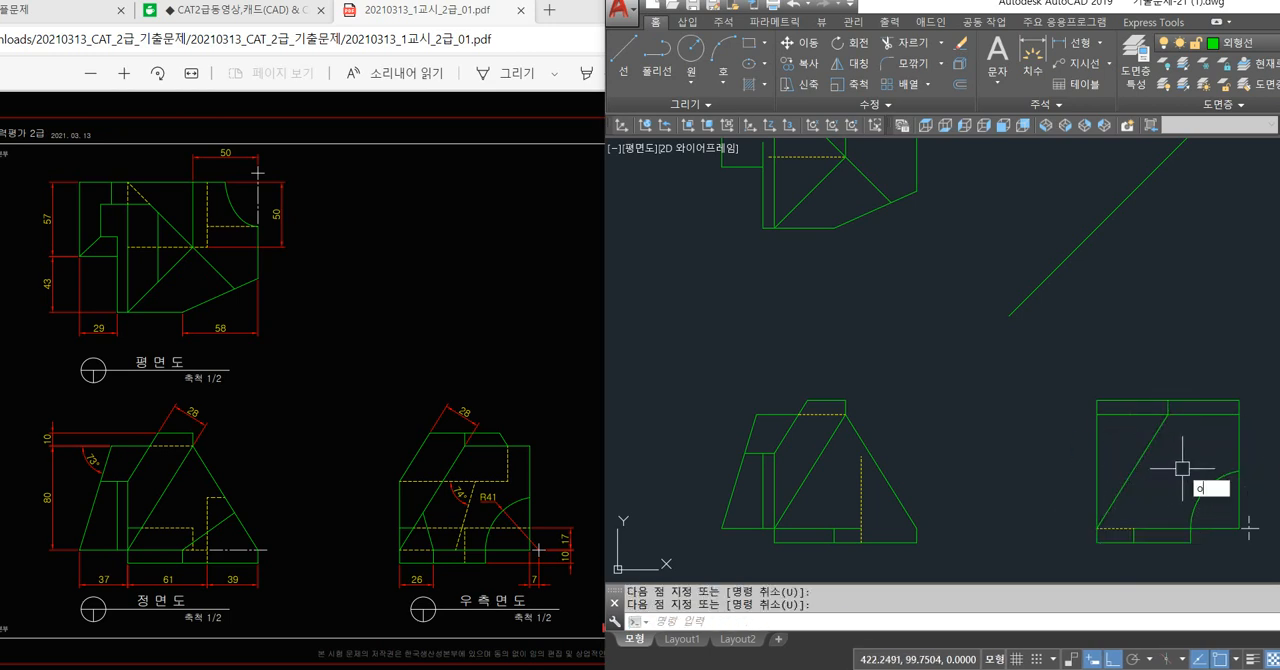
{"action": "key", "text": "space"}
{"action": "type", "text": "28"}
{"action": "key", "text": "space"}
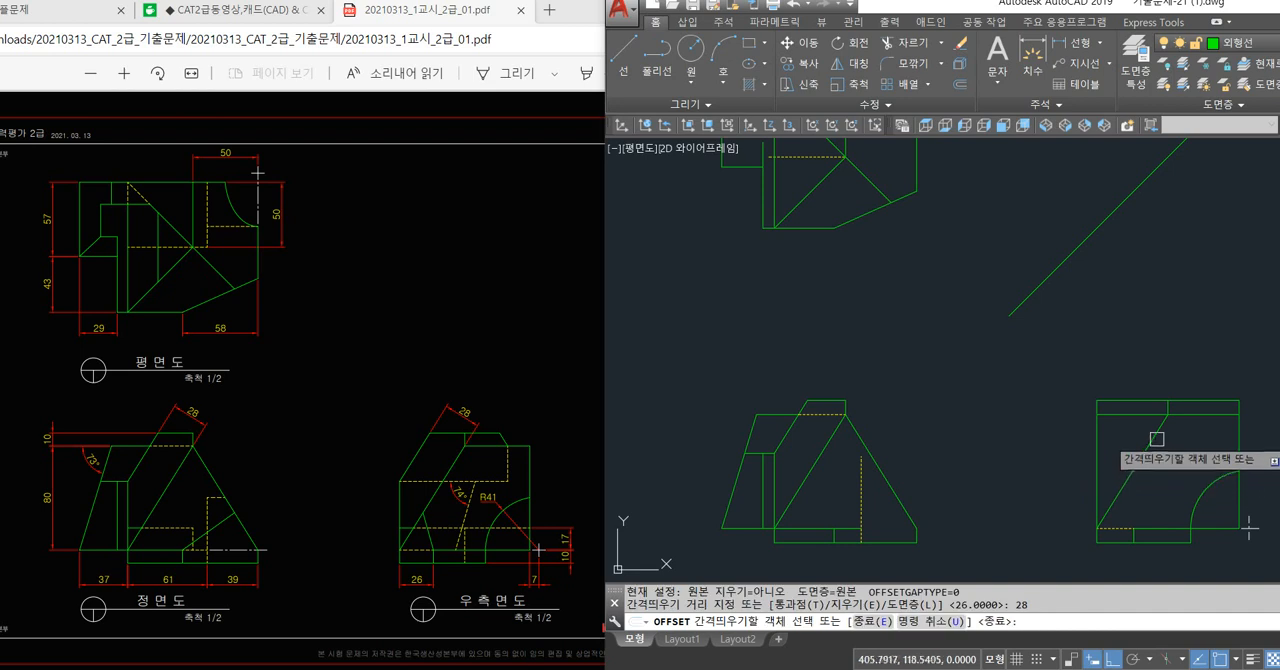
{"action": "left_click", "coordinate": [1154, 438]}
{"action": "left_click", "coordinate": [1139, 439]}
{"action": "key", "text": "space"}
Trim the offset line's lower overhang where it crosses the right side view's left edge.
{"action": "key", "text": "space"}
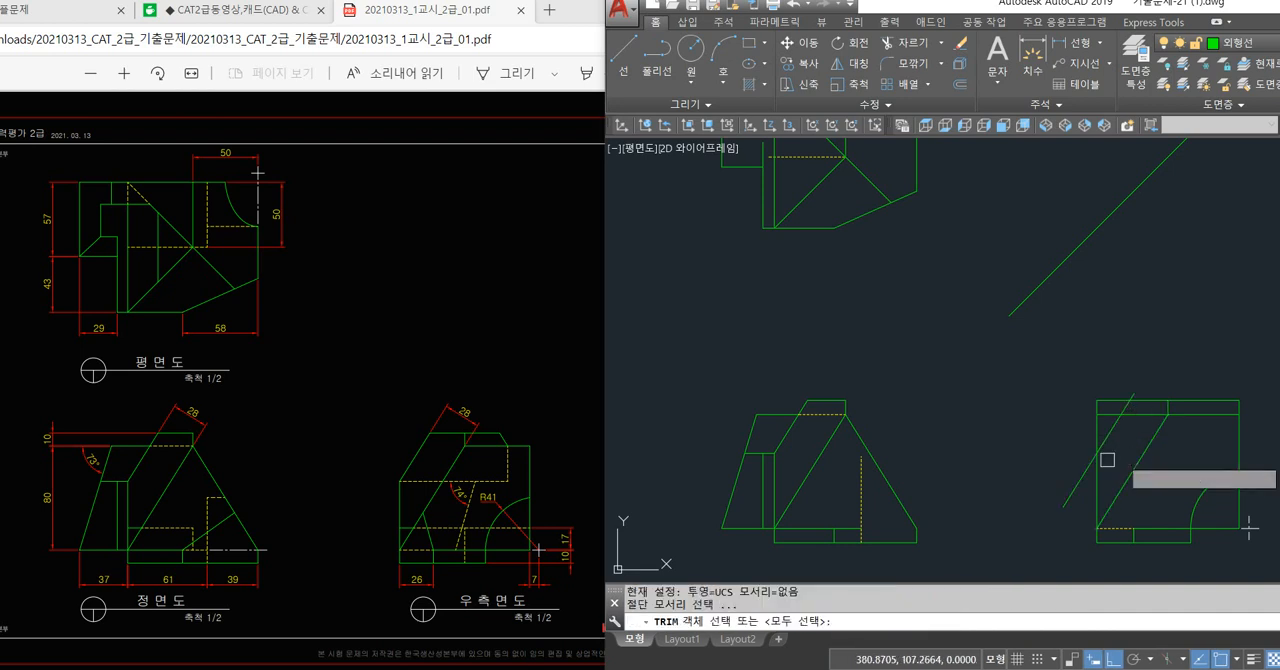
{"action": "key", "text": "space"}
{"action": "left_click", "coordinate": [1097, 368]}
{"action": "left_click", "coordinate": [1080, 418]}
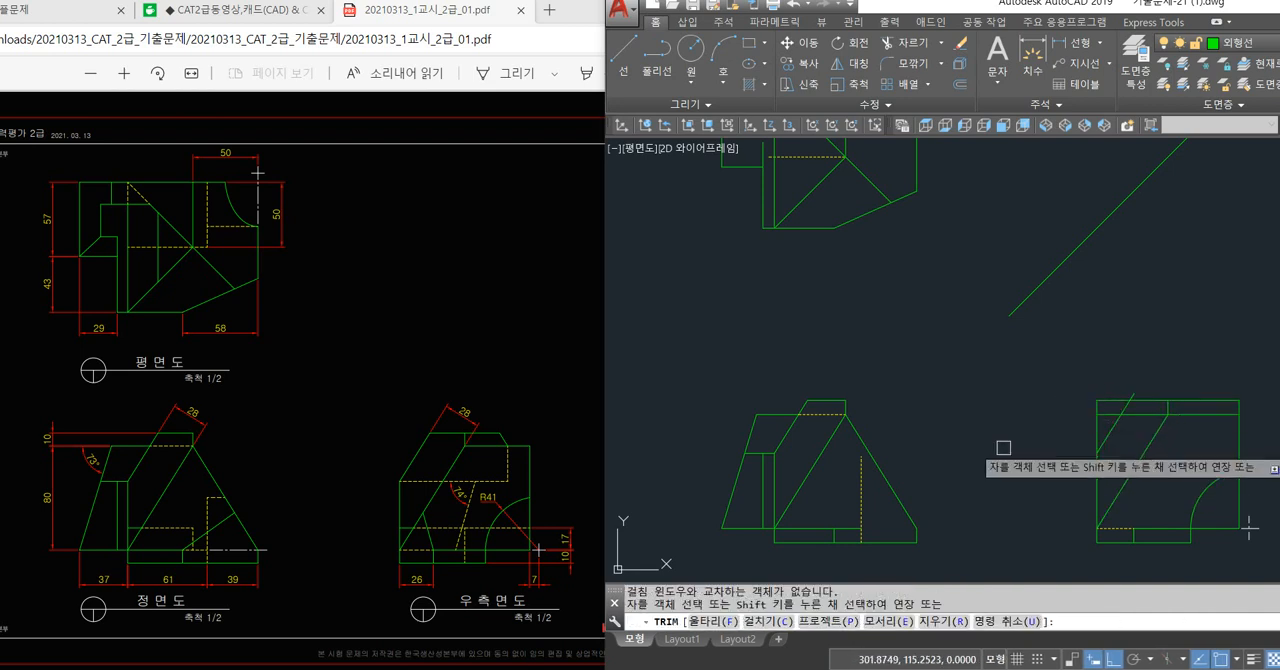
{"action": "key", "text": "space"}
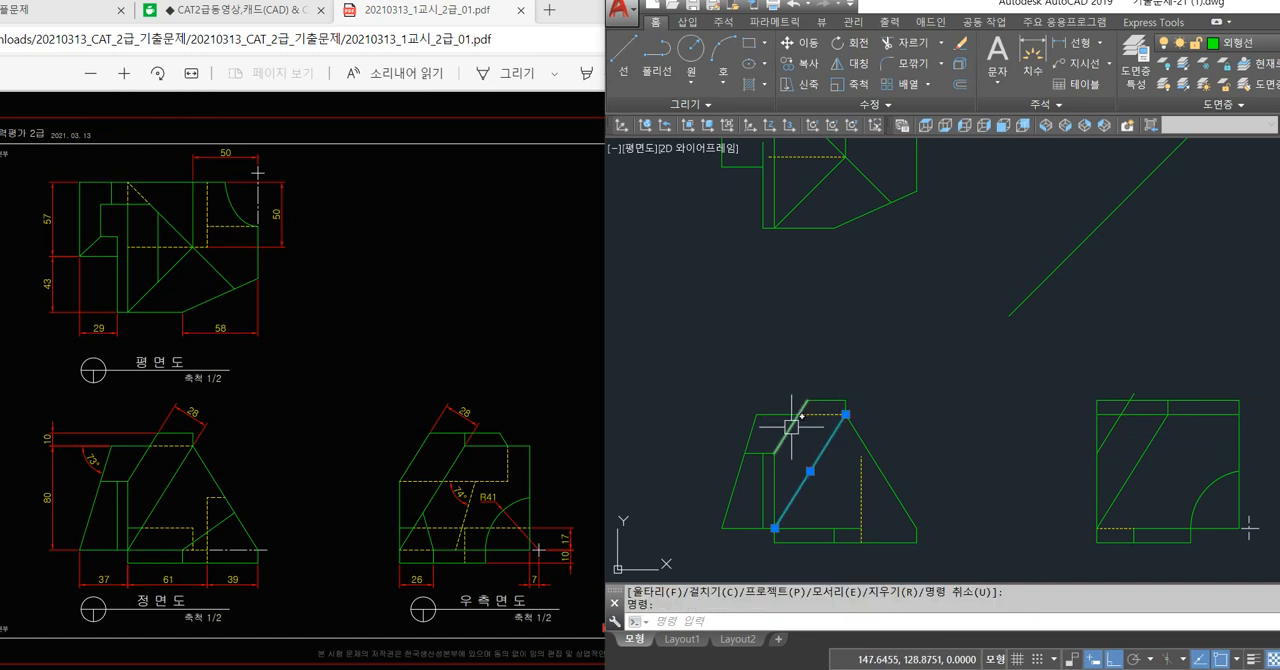
{"action": "key", "text": "Escape"}
{"action": "left_click", "coordinate": [1155, 445]}
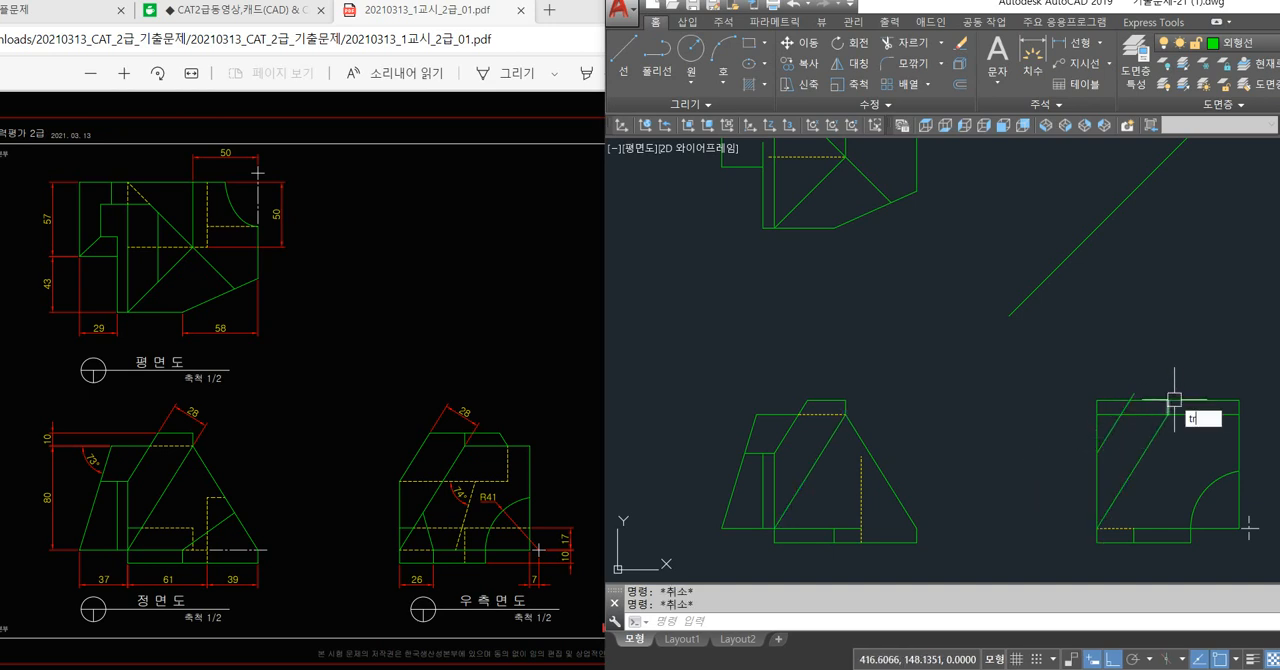
Trim the offset line's upper overhang, the corner edges outside it, and the horizontal edge left of the short vertical line.
{"action": "key", "text": "space"}
{"action": "key", "text": "space"}
{"action": "left_click", "coordinate": [1138, 390]}
{"action": "left_click", "coordinate": [1106, 380]}
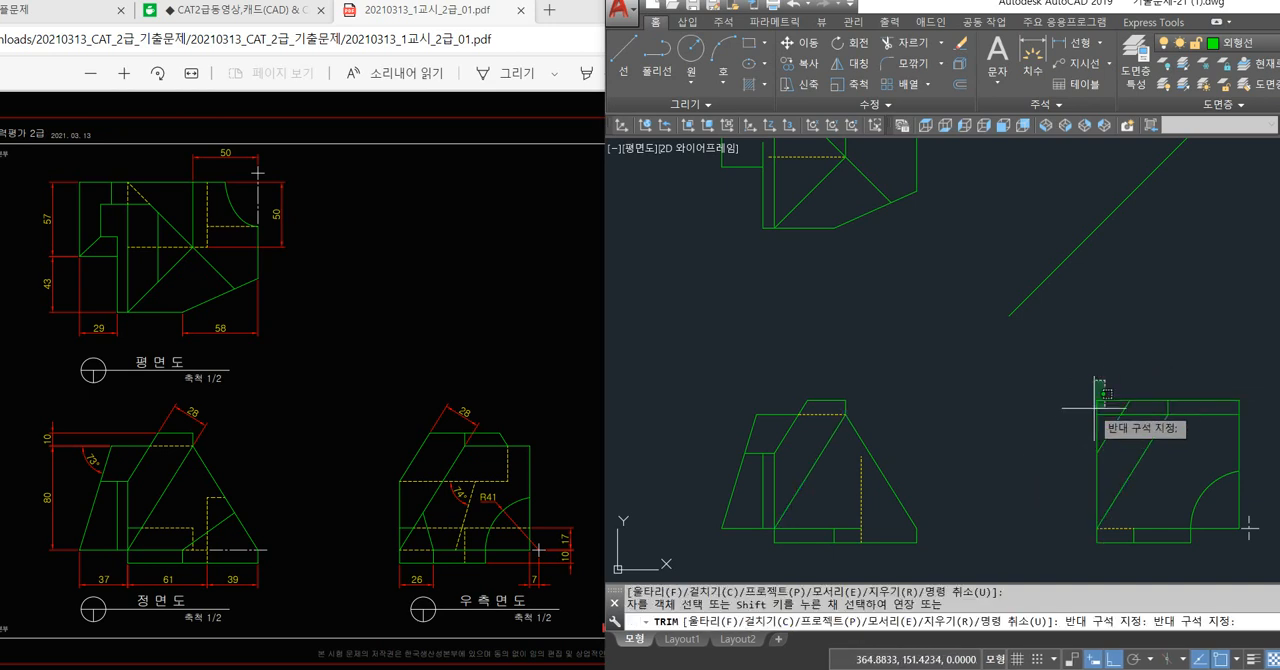
{"action": "left_click", "coordinate": [1093, 410]}
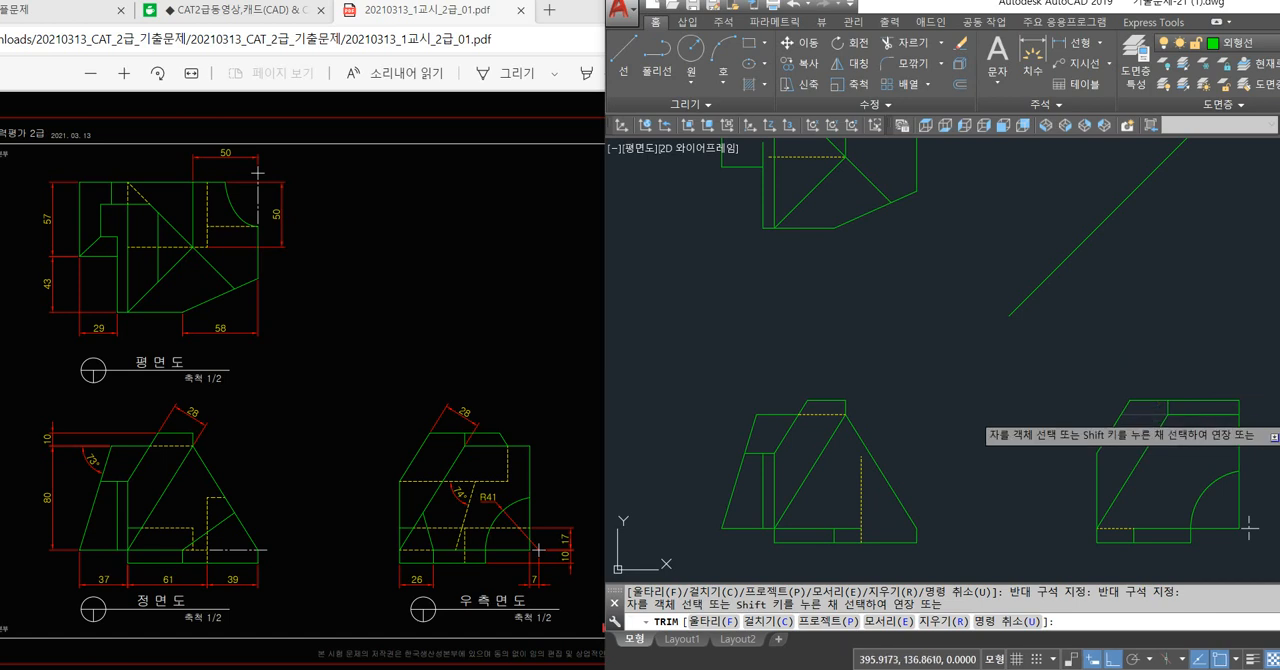
{"action": "left_click", "coordinate": [1150, 414]}
{"action": "key", "text": "space"}
{"action": "left_click", "coordinate": [1152, 437]}
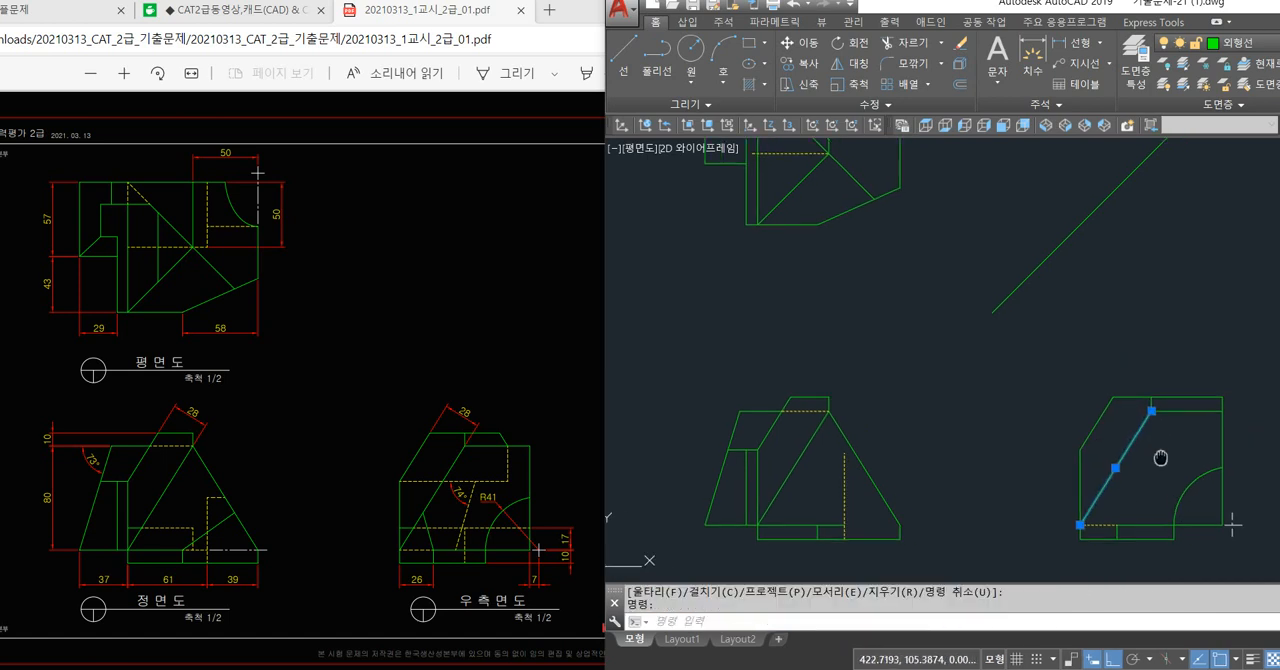
{"action": "scroll", "coordinate": [1135, 410], "scroll_direction": "up", "scroll_amount": 4}
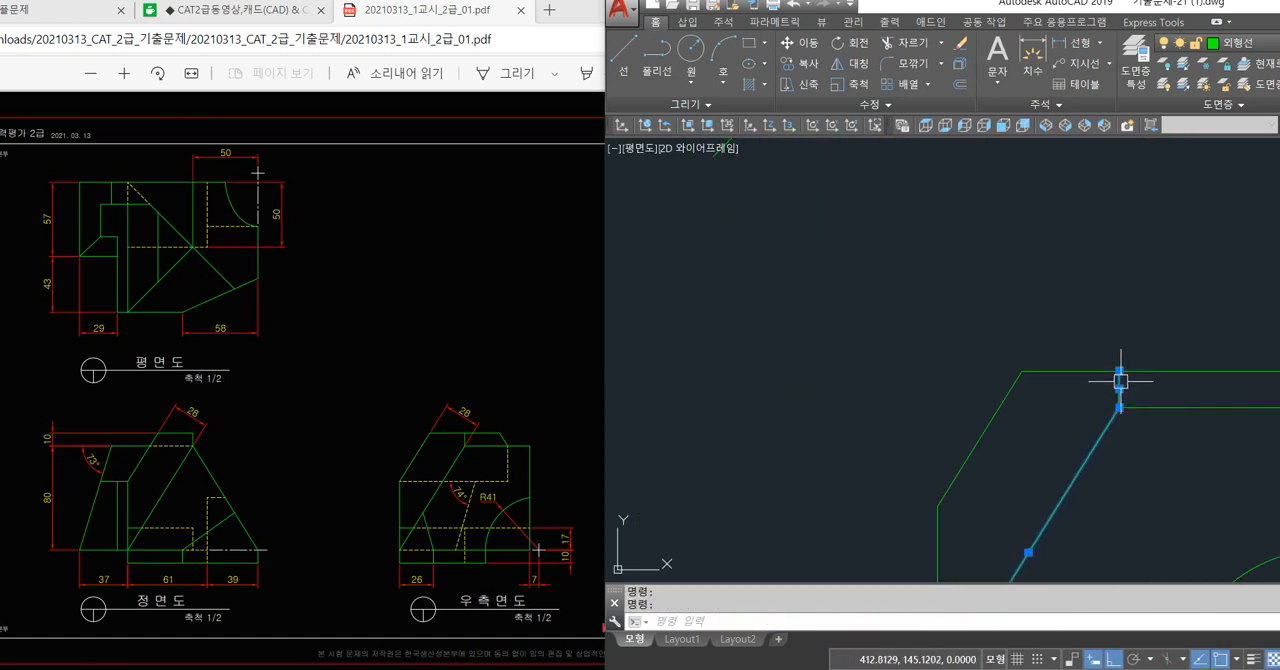
{"action": "scroll", "coordinate": [1122, 405], "scroll_direction": "down", "scroll_amount": 1}
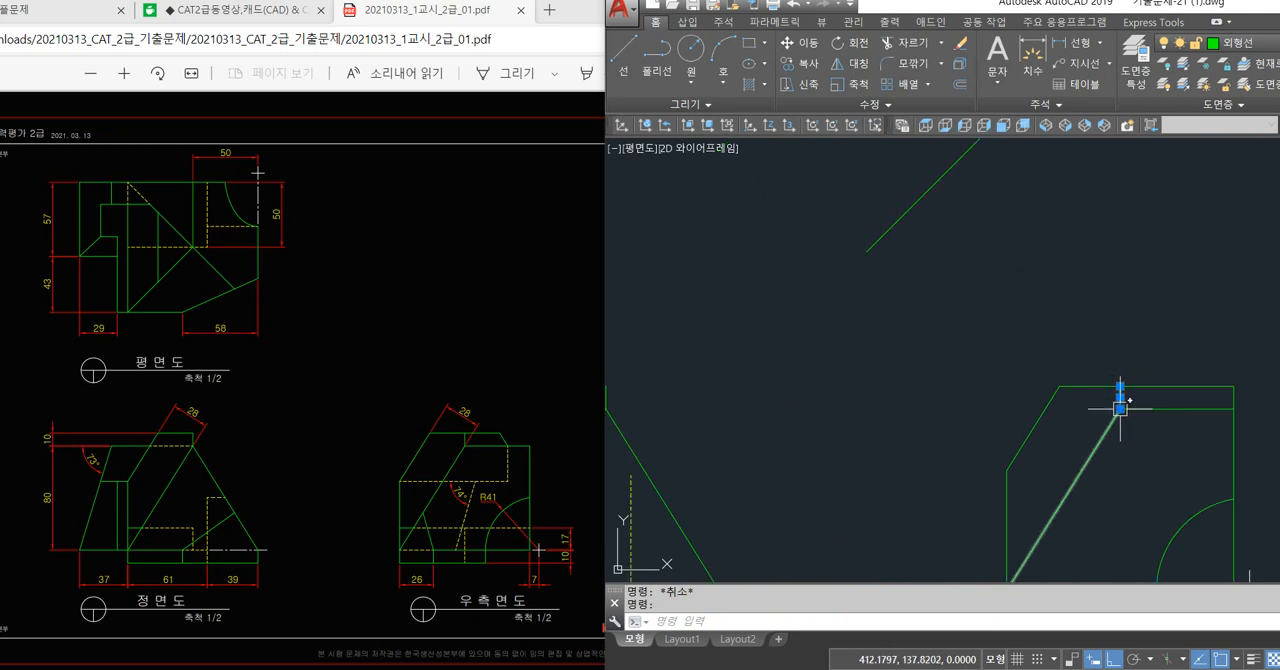
{"action": "middle_click_drag", "start_coordinate": [1109, 428], "coordinate": [1073, 363]}
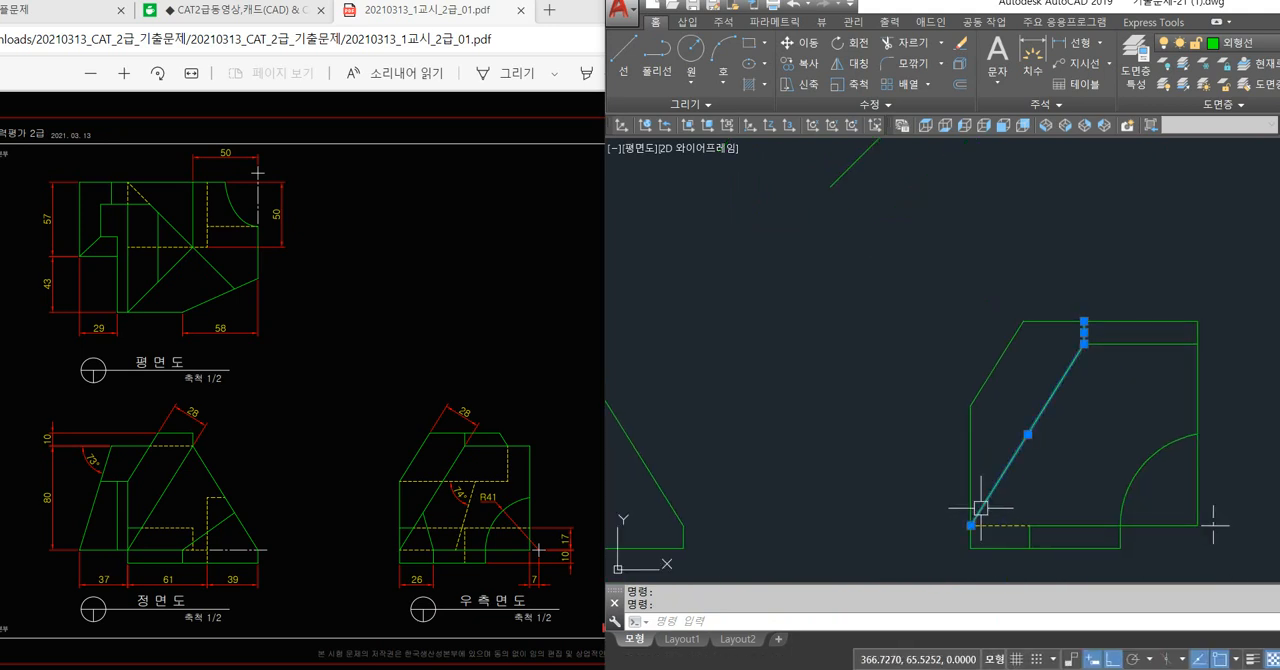
{"action": "key", "text": "Escape"}
{"action": "key", "text": "Escape"}
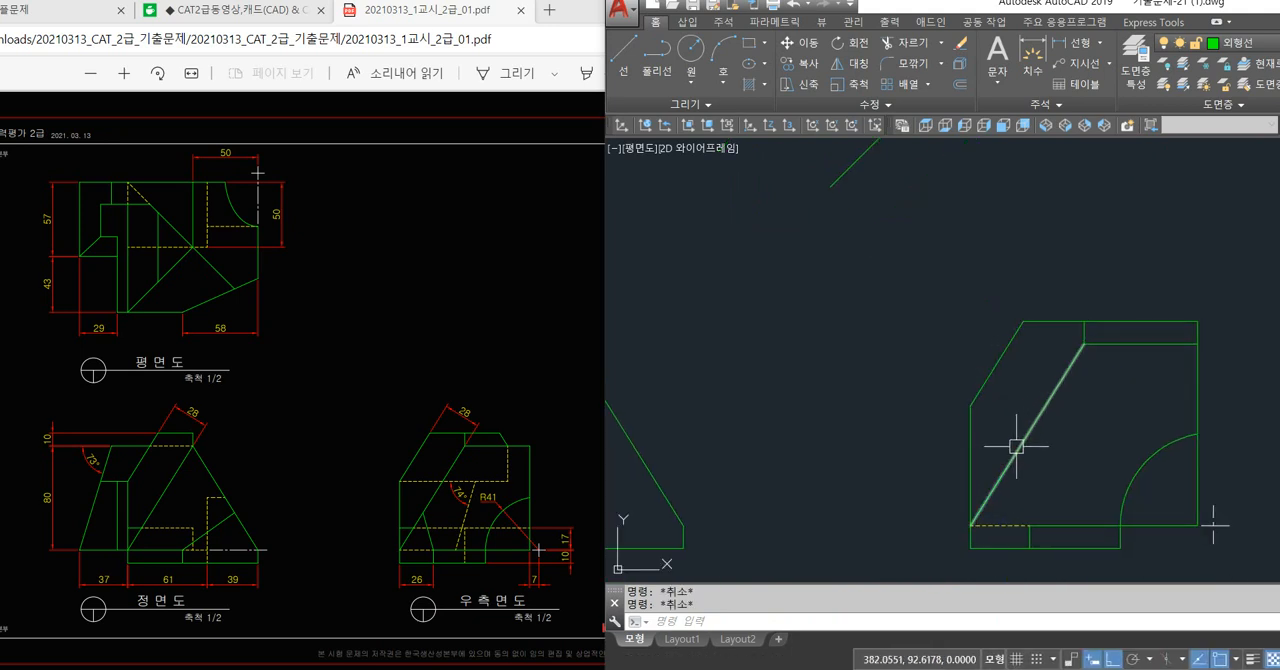
Draw a horizontal line from the slanted edge's lower end across the right side view and assign it to the hidden-line layer.
{"action": "type", "text": "l"}
{"action": "key", "text": "Return"}
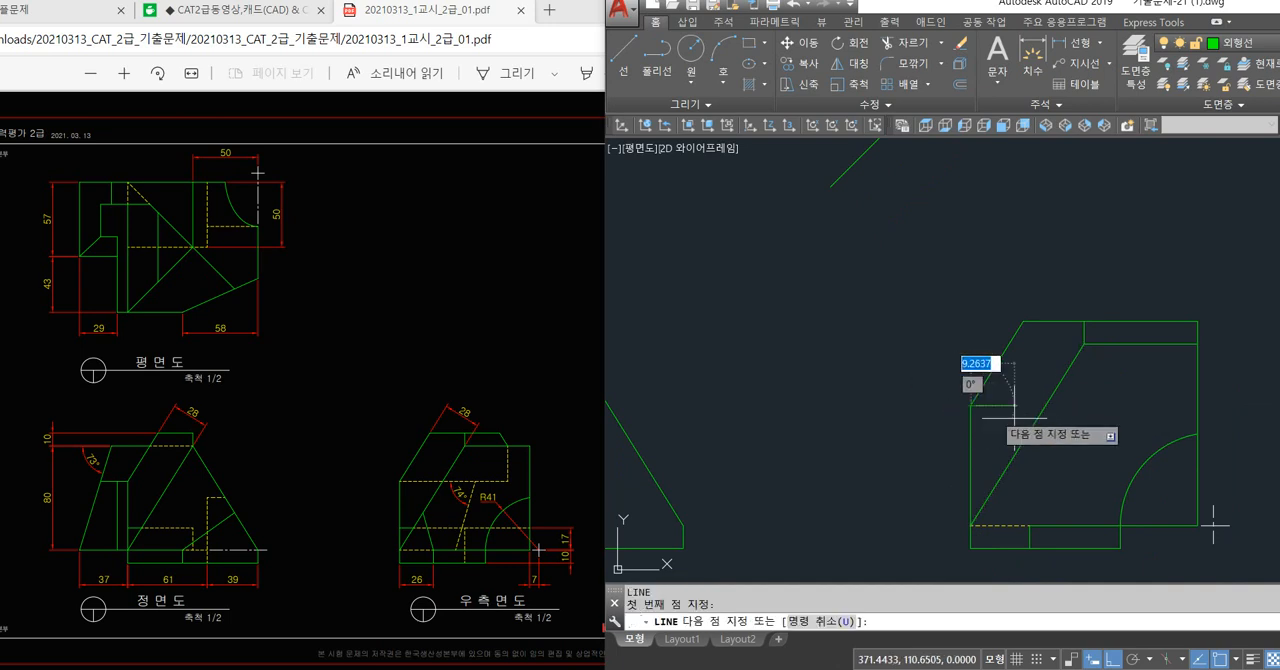
{"action": "left_click", "coordinate": [971, 405]}
{"action": "left_click", "coordinate": [1155, 405]}
{"action": "key", "text": "Return"}
{"action": "left_click", "coordinate": [1117, 405]}
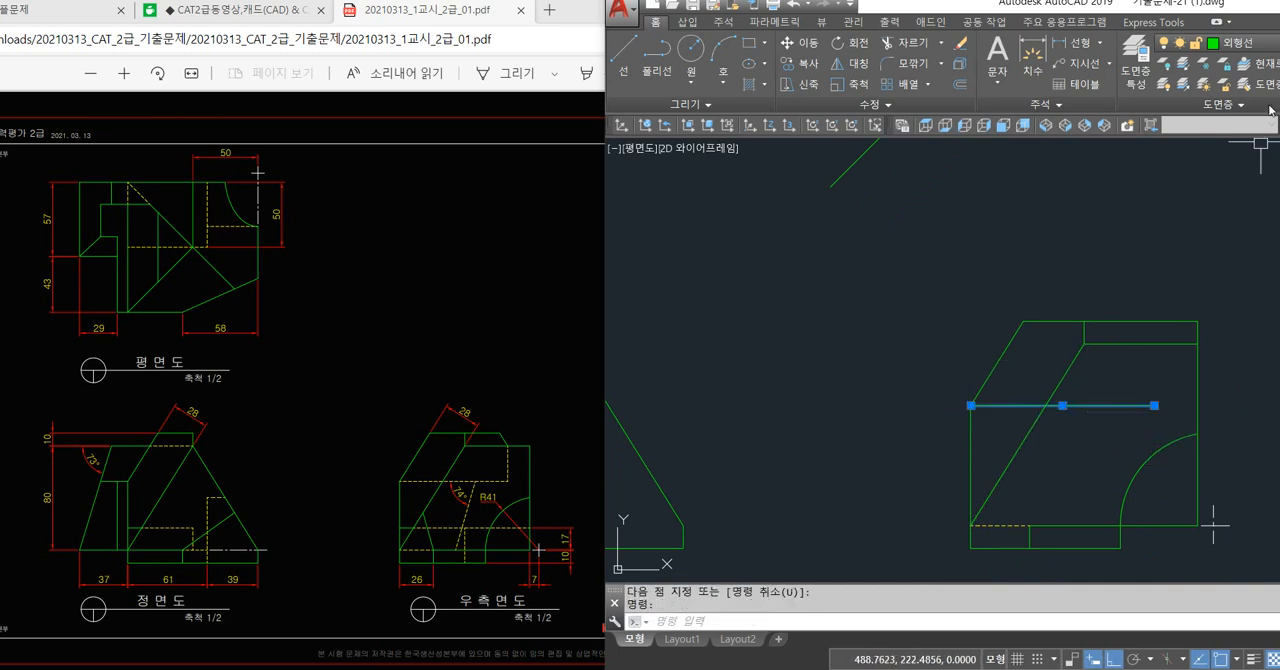
{"action": "left_click", "coordinate": [1250, 43]}
{"action": "left_click", "coordinate": [1200, 160]}
{"action": "key", "text": "Escape"}
{"action": "key", "text": "Escape"}
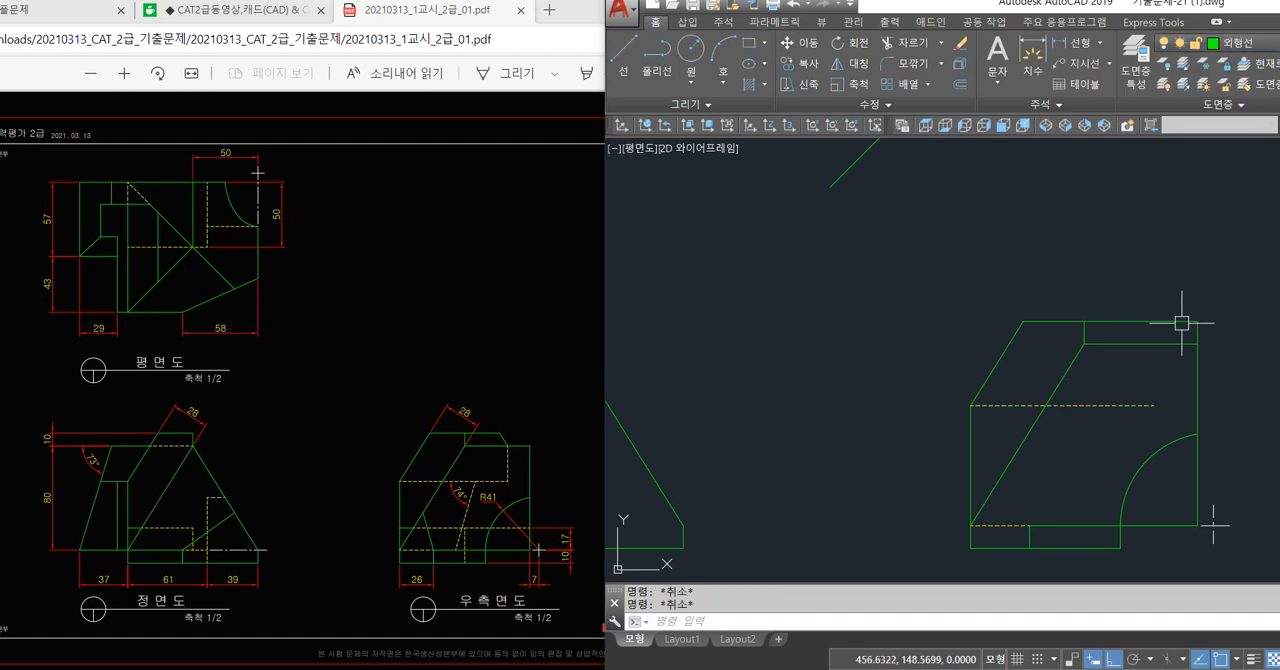
Project the right side view's slanted top corner vertically past the 45° line, and draw a horizontal line from that crossing into the plan view.
{"action": "type", "text": "l"}
{"action": "key", "text": "Return"}
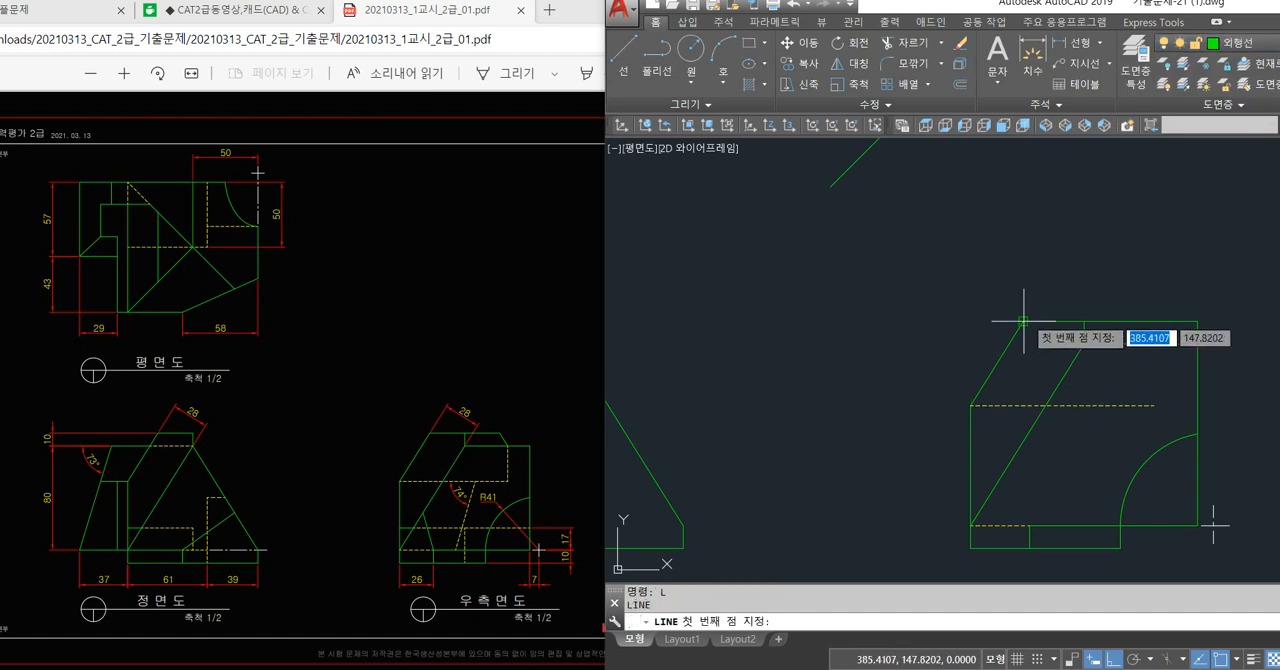
{"action": "left_click", "coordinate": [1023, 321]}
{"action": "scroll", "coordinate": [1023, 321], "scroll_direction": "down", "scroll_amount": 4}
{"action": "key", "text": "Return"}
{"action": "key", "text": "Return"}
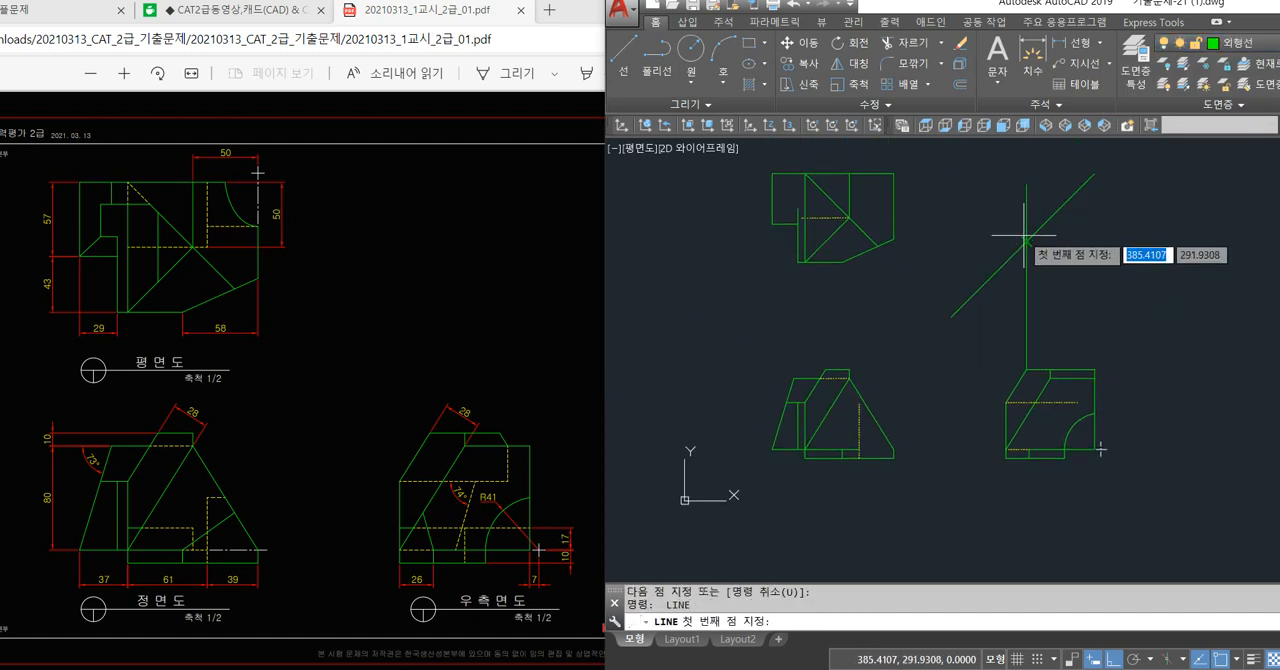
{"action": "left_click", "coordinate": [1026, 240]}
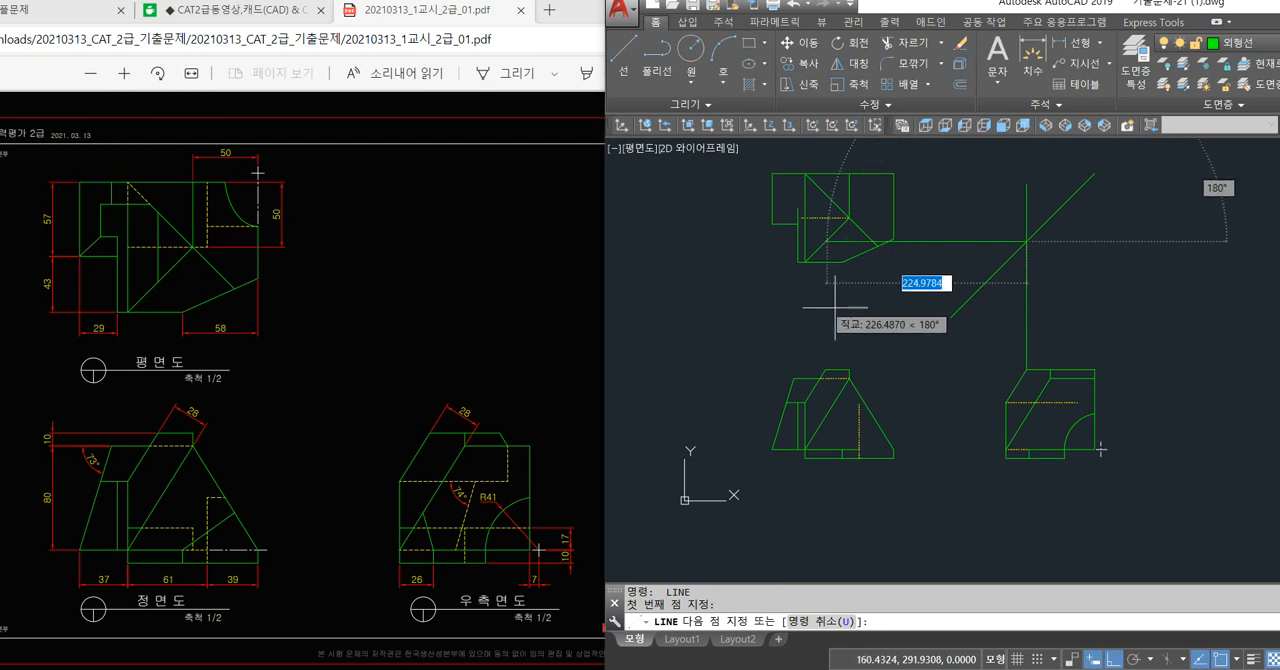
{"action": "key", "text": "Return"}
{"action": "key", "text": "Return"}
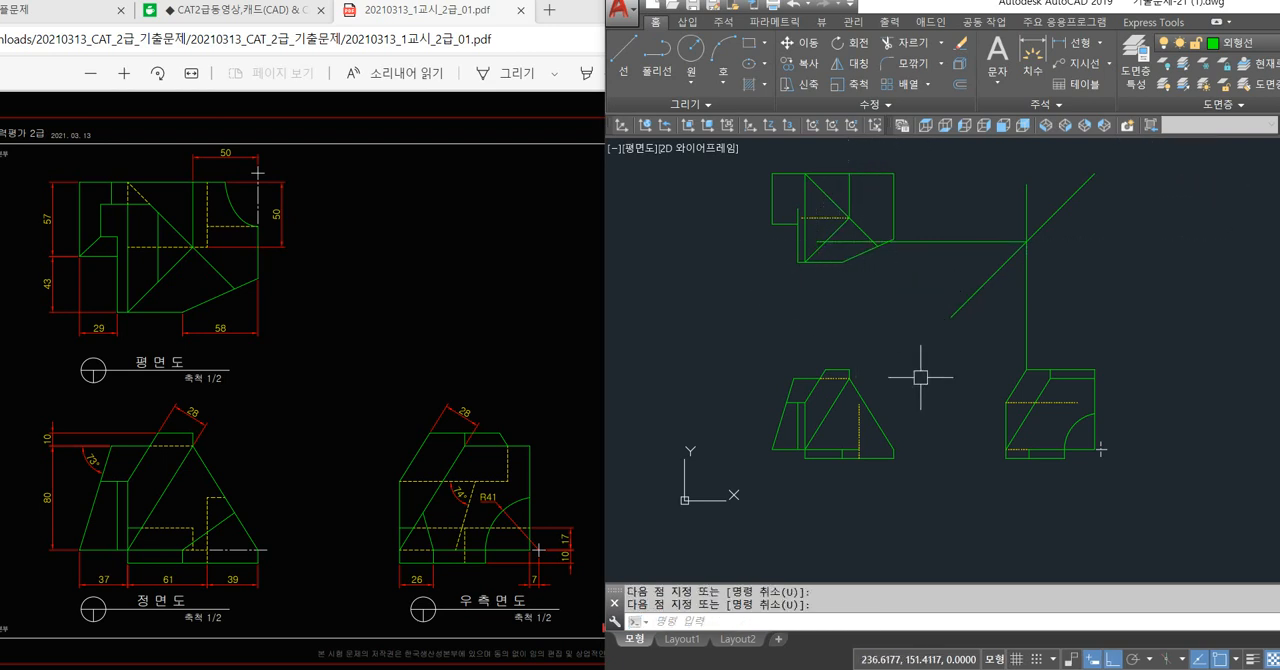
Draw a vertical line in the plan view from the projection line's crossing with the lower diagonal up past the upper diagonal.
{"action": "scroll", "coordinate": [827, 241], "scroll_direction": "up", "scroll_amount": 4}
{"action": "key", "text": "space"}
{"action": "left_click", "coordinate": [825, 241]}
{"action": "middle_click_drag", "start_coordinate": [828, 229], "coordinate": [832, 338]}
{"action": "left_click", "coordinate": [843, 212]}
{"action": "key", "text": "space"}
Trim the plan view's new vertical line at the upper diagonal and erase the horizontal projection line.
{"action": "type", "text": "tr"}
{"action": "key", "text": "space"}
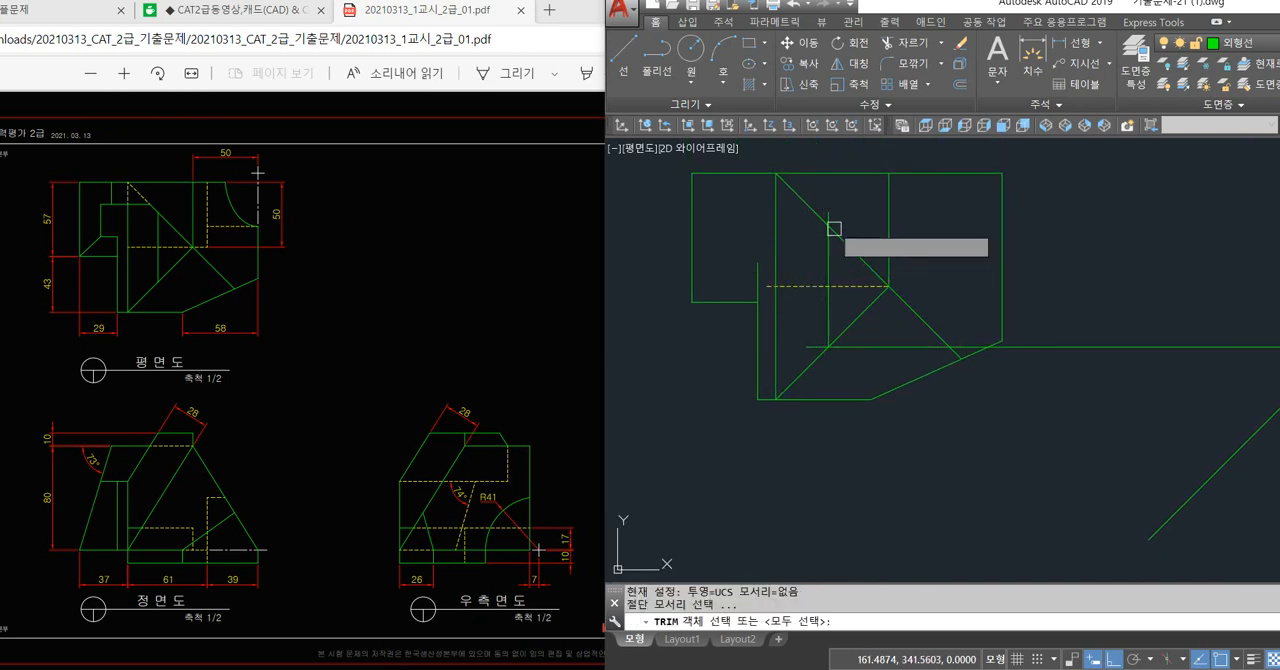
{"action": "key", "text": "space"}
{"action": "left_click", "coordinate": [832, 212]}
{"action": "key", "text": "space"}
{"action": "left_click", "coordinate": [845, 346]}
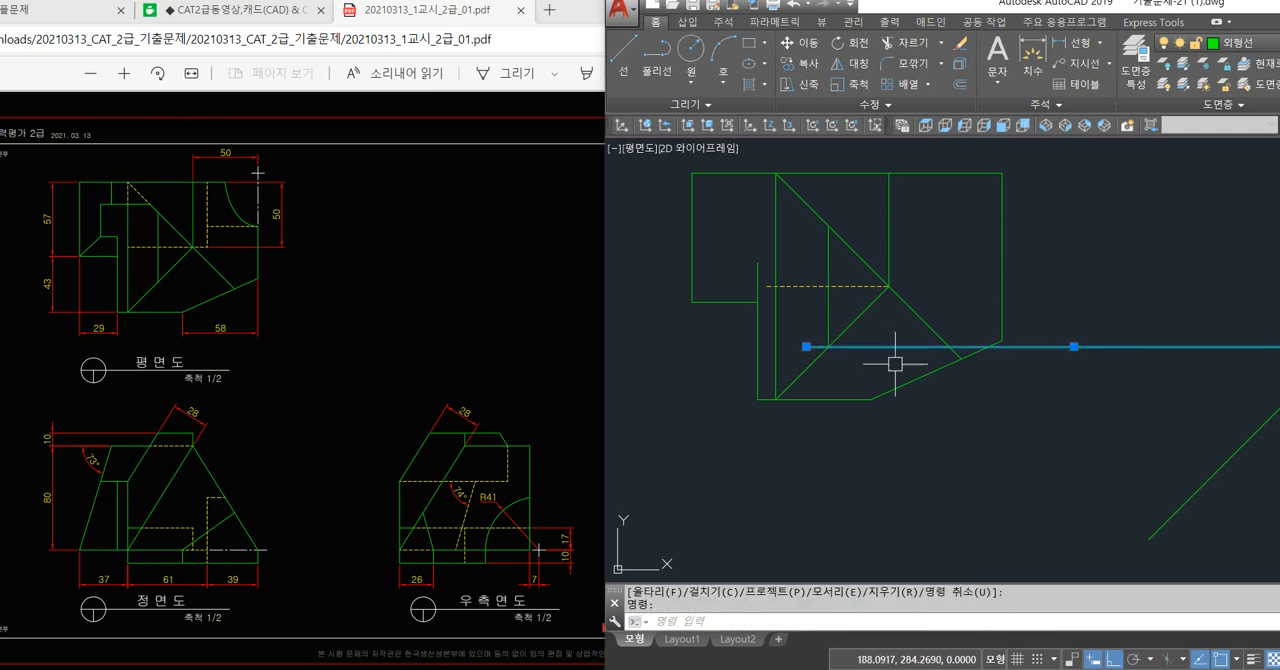
{"action": "key", "text": "Delete"}
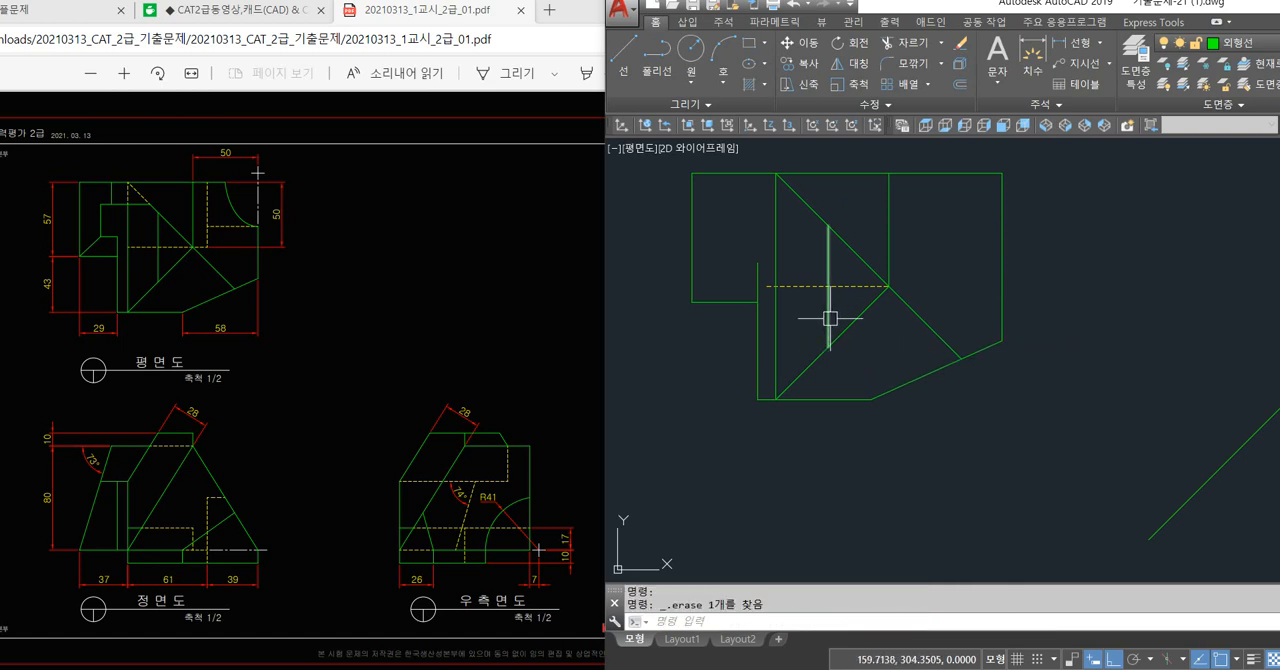
{"action": "key", "text": "Escape"}
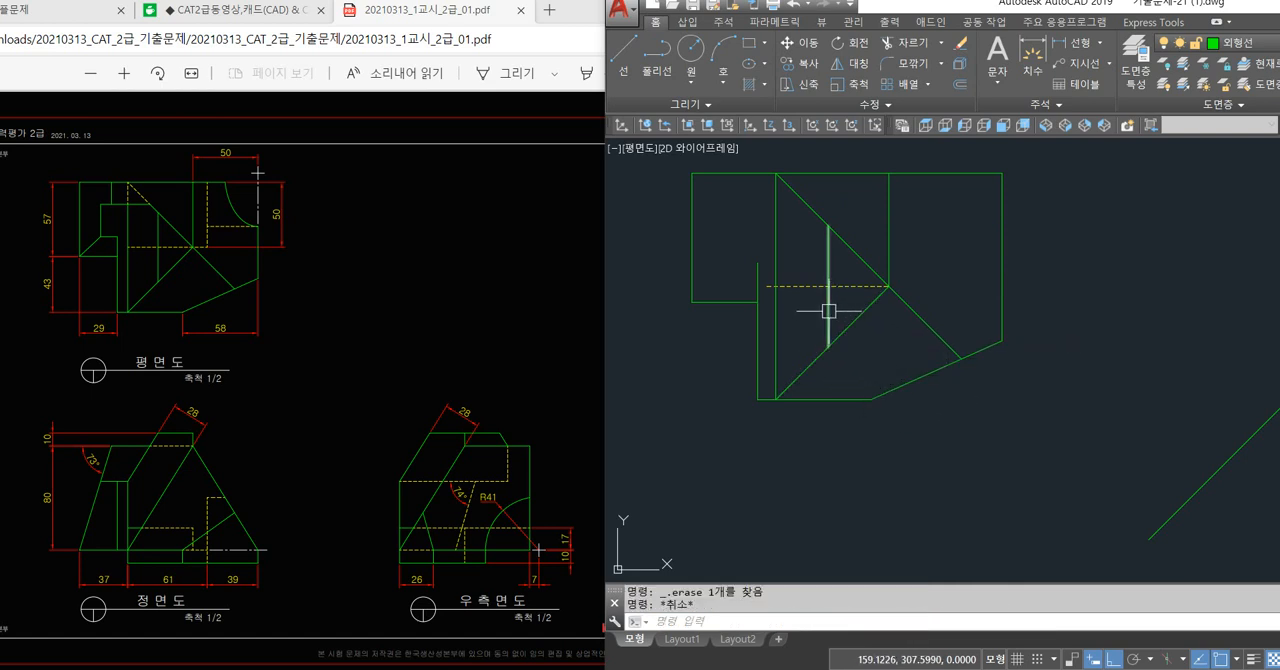
Draw a closed loop of projection lines linking the slanted edge's top corner in the right side, plan and front views via the 45° line.
{"action": "scroll", "coordinate": [829, 311], "scroll_direction": "down", "scroll_amount": 2}
{"action": "middle_click_drag", "start_coordinate": [1063, 456], "coordinate": [961, 373]}
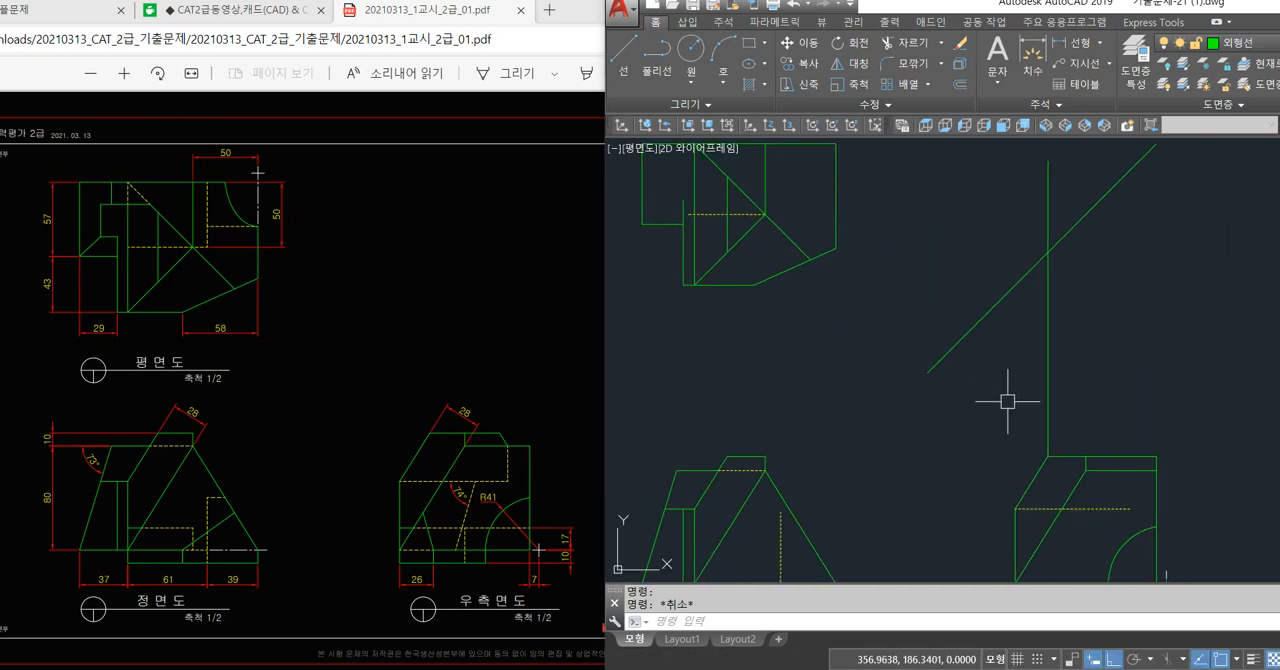
{"action": "type", "text": "L"}
{"action": "key", "text": "Return"}
{"action": "left_click", "coordinate": [1047, 456]}
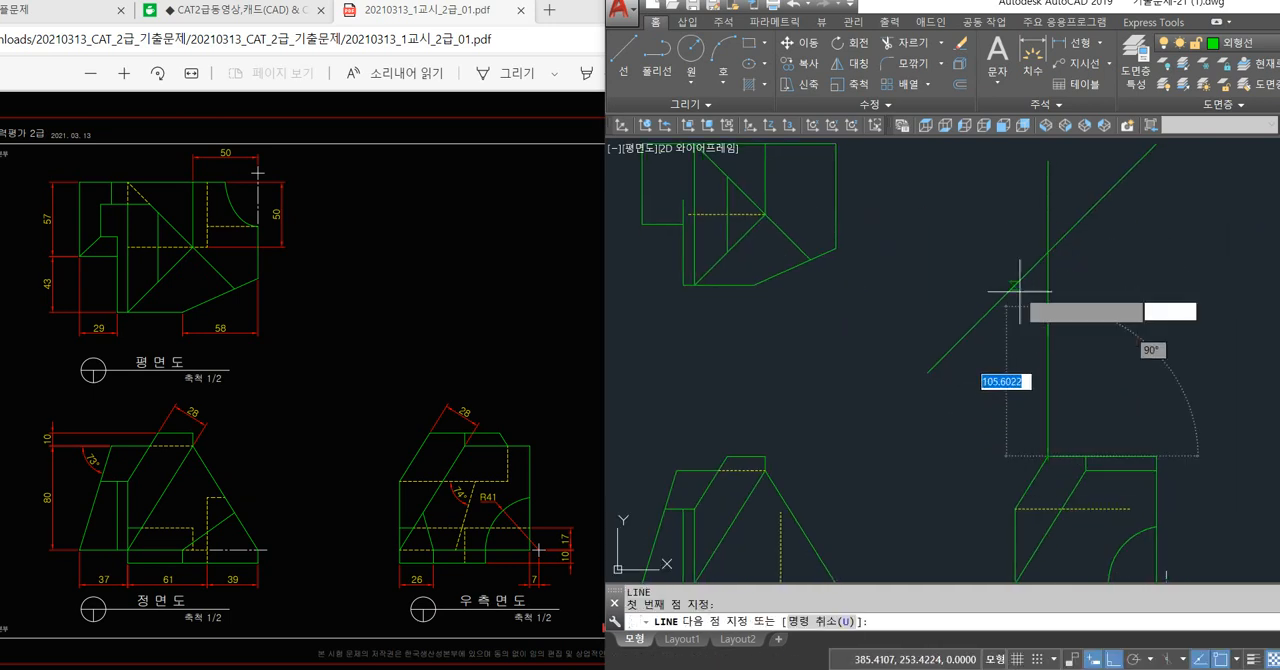
{"action": "left_click", "coordinate": [1047, 252]}
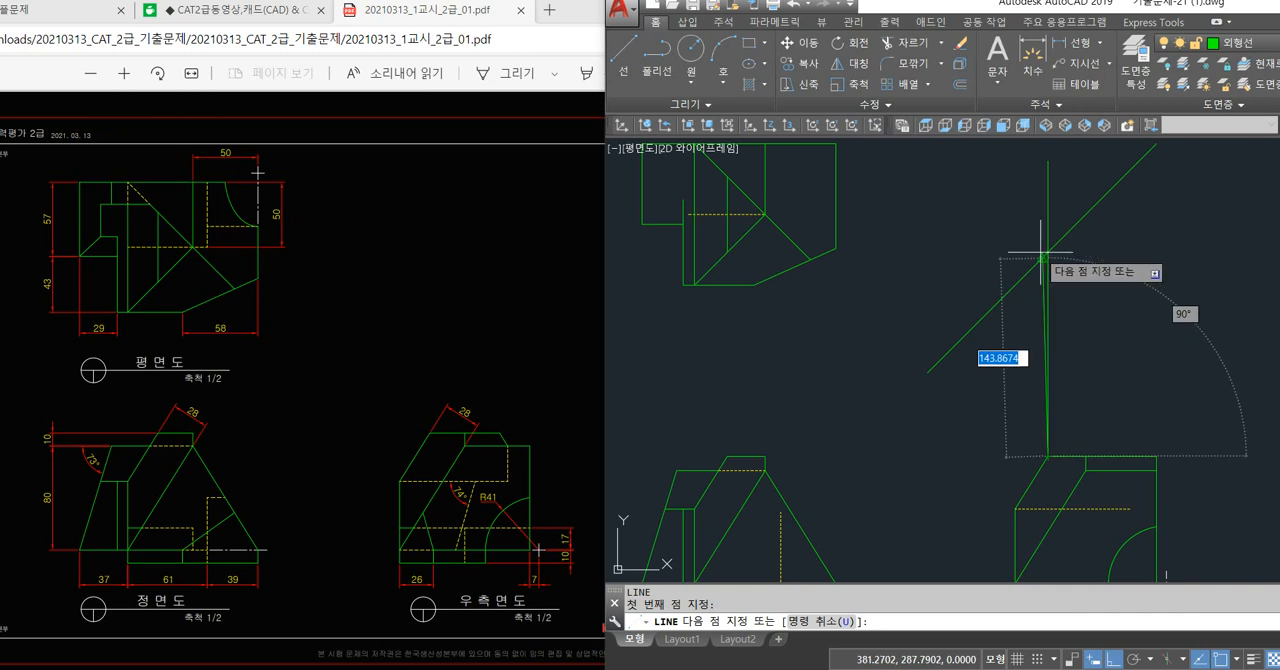
{"action": "left_click", "coordinate": [729, 252]}
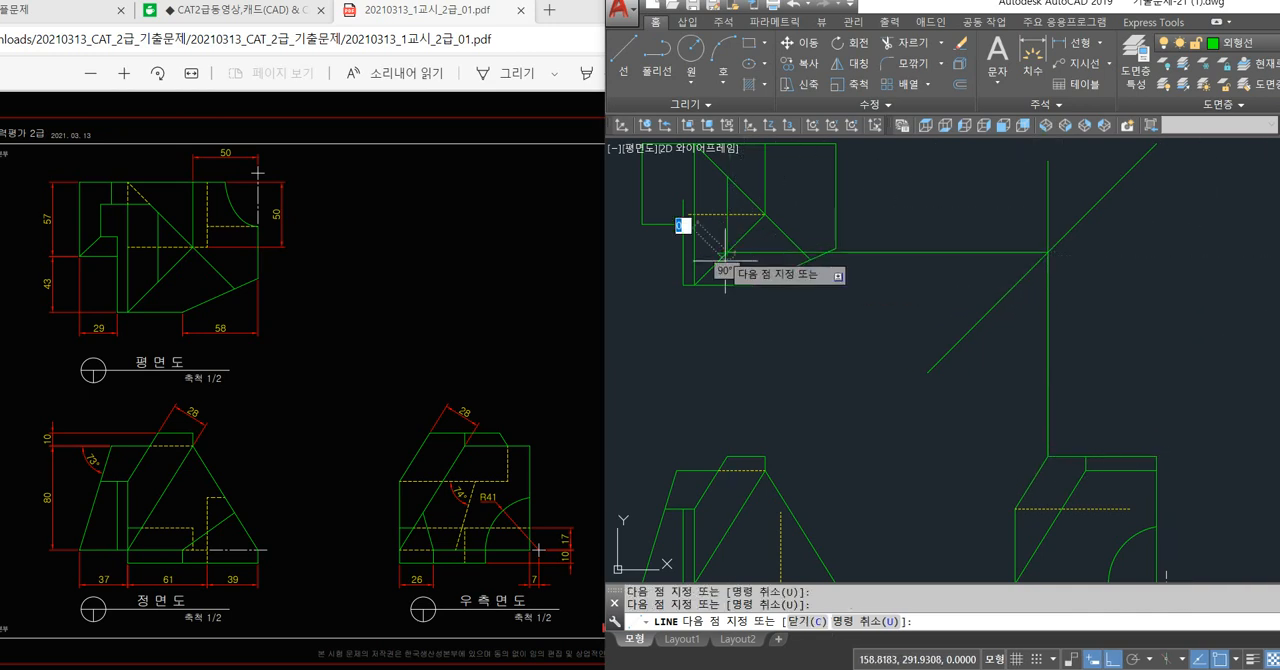
{"action": "left_click", "coordinate": [728, 455]}
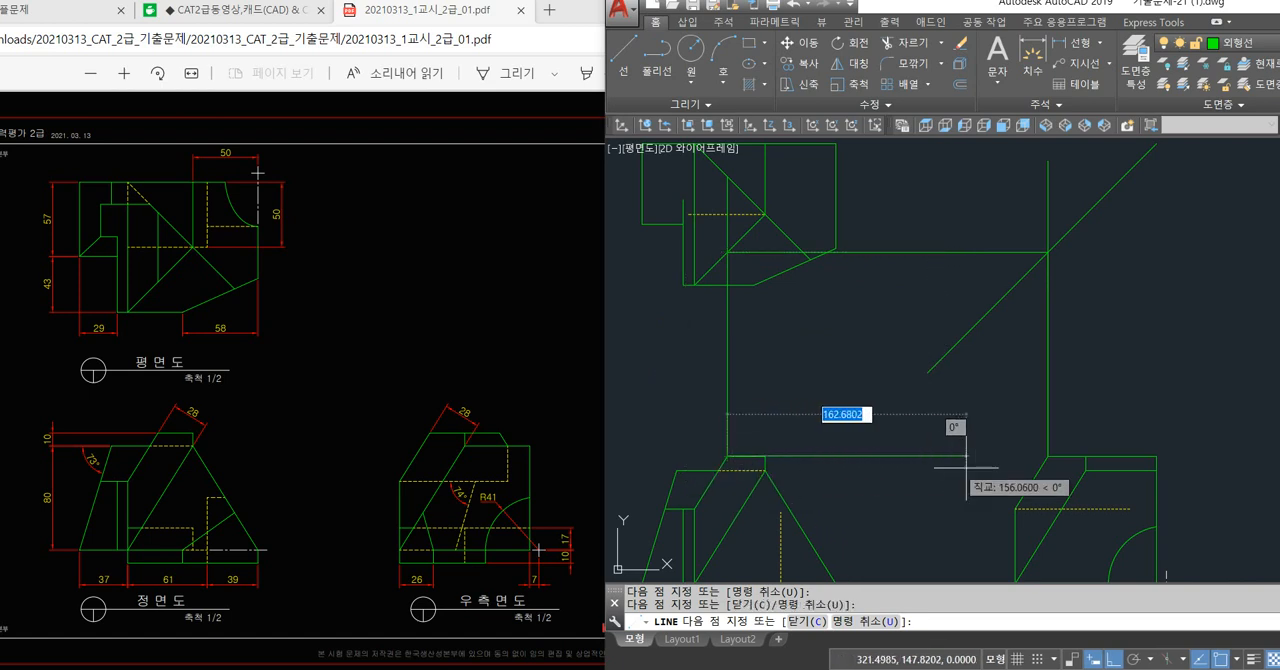
{"action": "left_click", "coordinate": [1048, 457]}
{"action": "key", "text": "space"}
Erase all projection lines between the plan, front and right side views, keeping the 45° line.
{"action": "left_click", "coordinate": [1073, 417]}
{"action": "left_click", "coordinate": [1002, 434]}
{"action": "left_click", "coordinate": [1002, 434]}
{"action": "left_click", "coordinate": [962, 483]}
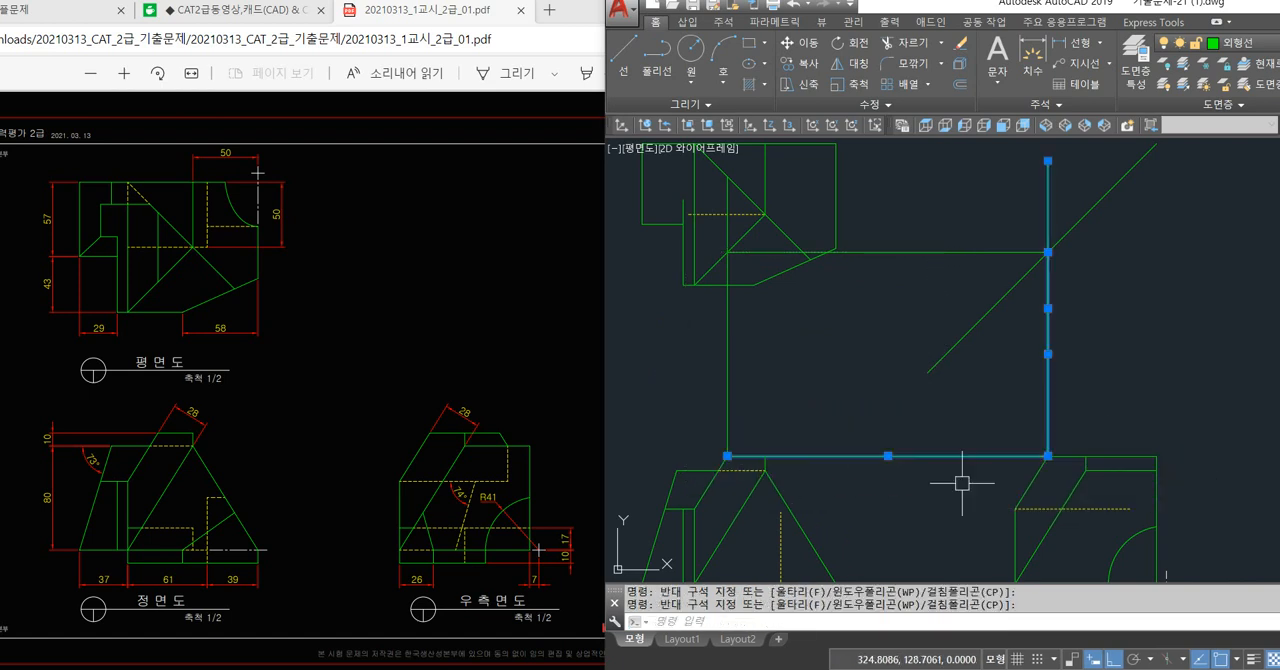
{"action": "left_click", "coordinate": [922, 252]}
{"action": "left_click", "coordinate": [721, 377]}
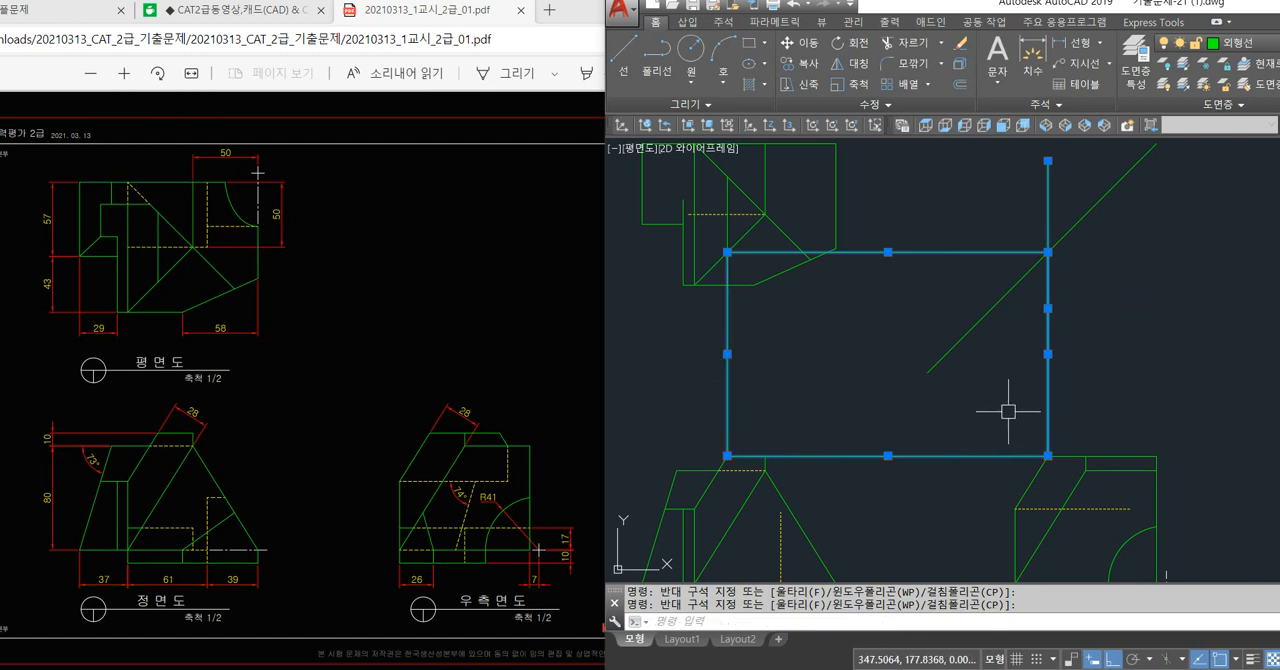
{"action": "key", "text": "Escape"}
{"action": "left_click", "coordinate": [1091, 366]}
{"action": "left_click", "coordinate": [984, 403]}
{"action": "left_click", "coordinate": [980, 404]}
{"action": "left_click", "coordinate": [931, 467]}
{"action": "left_click", "coordinate": [969, 217]}
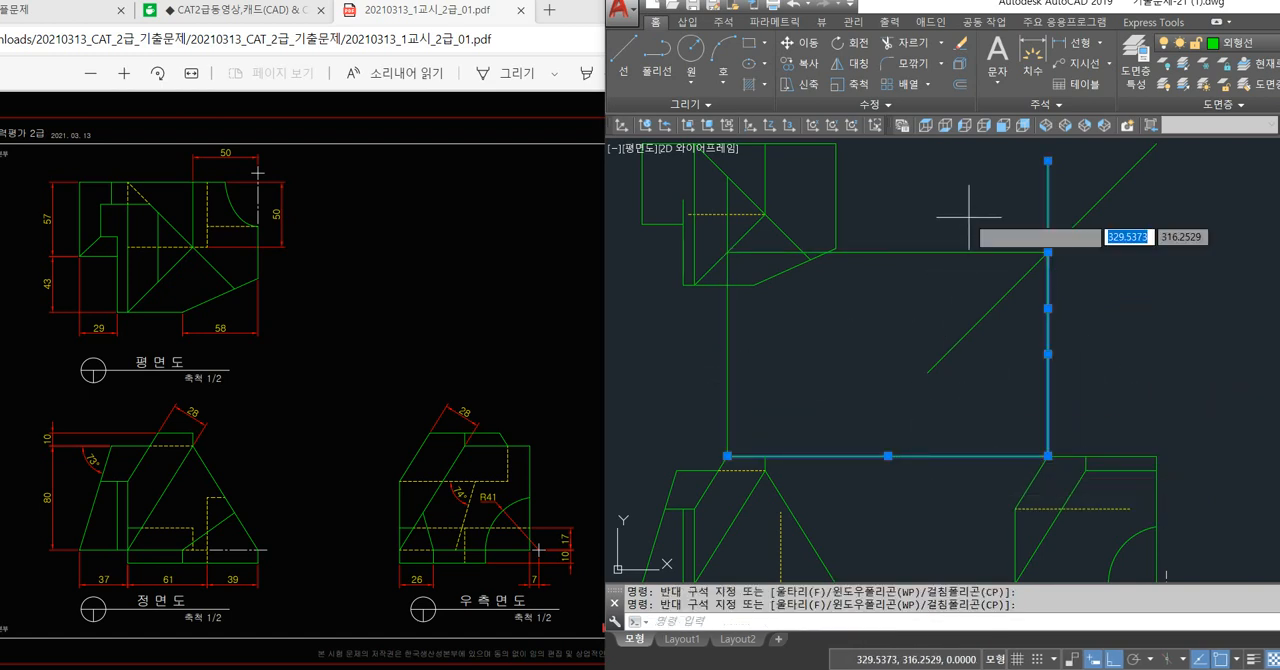
{"action": "left_click", "coordinate": [687, 368]}
{"action": "key", "text": "Delete"}
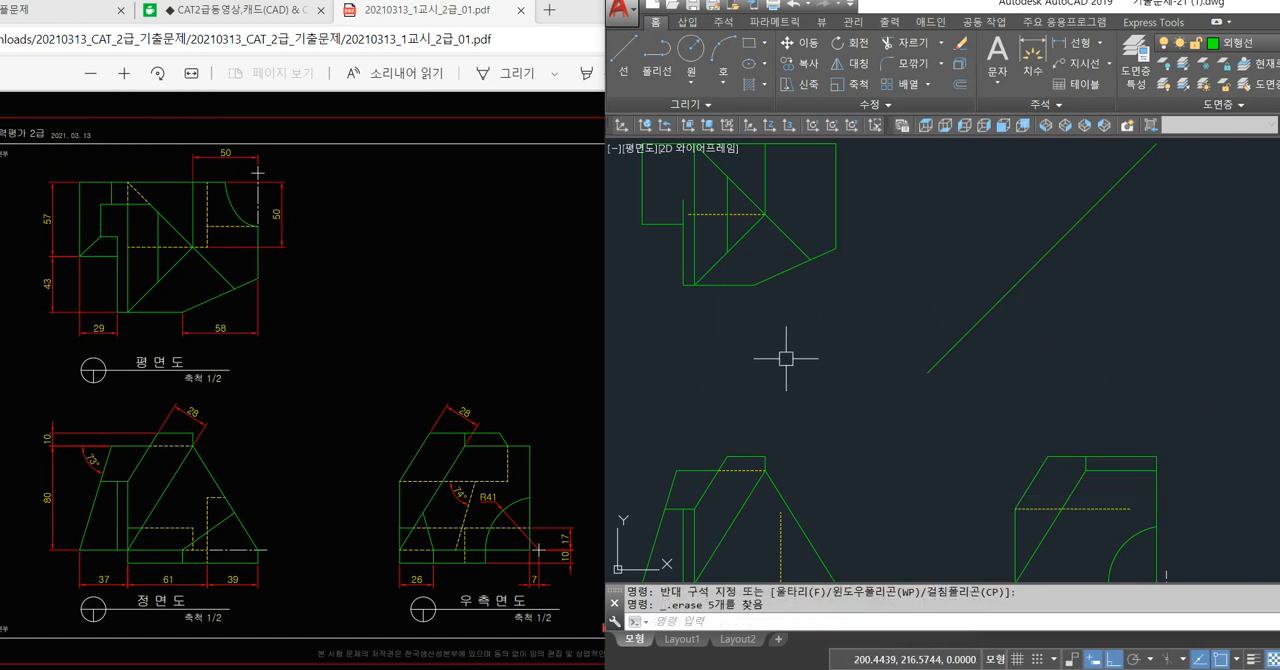
Trim the dashed horizontal line's stub that overhangs the long vertical edge at its left end in the plan view.
{"action": "middle_click_drag", "start_coordinate": [789, 366], "coordinate": [821, 397]}
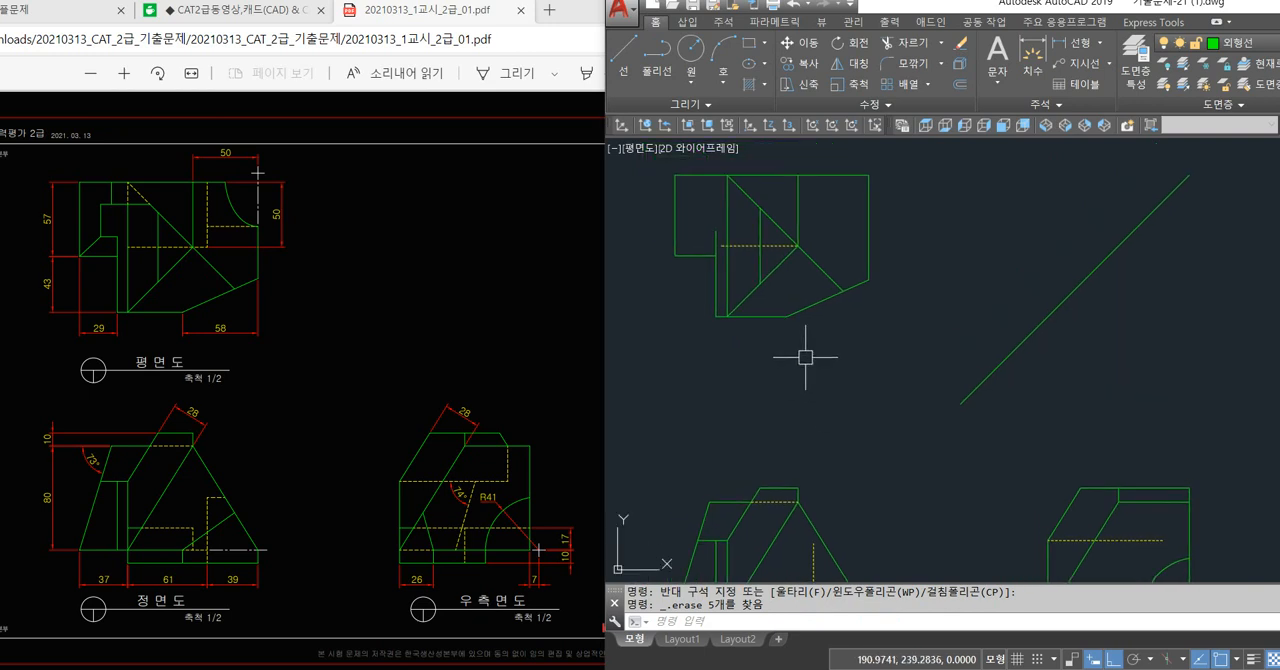
{"action": "type", "text": "tr"}
{"action": "key", "text": "Return"}
{"action": "key", "text": "Return"}
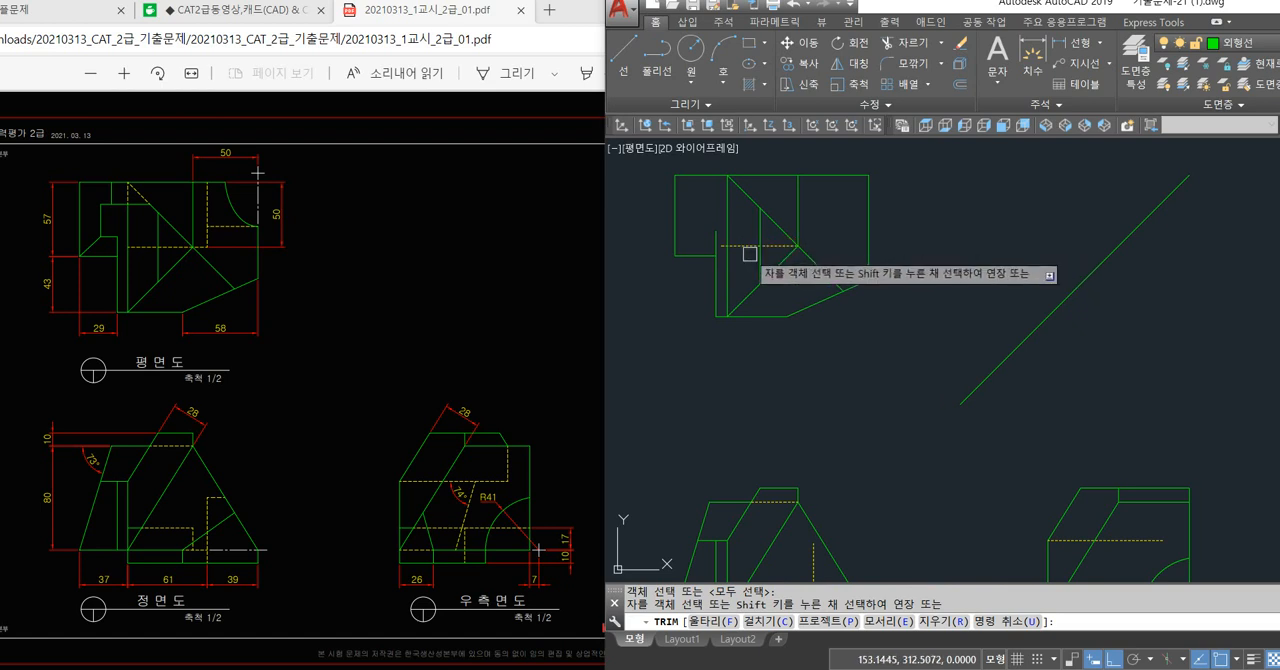
{"action": "scroll", "coordinate": [718, 244], "scroll_direction": "up", "scroll_amount": 3}
{"action": "scroll", "coordinate": [730, 265], "scroll_direction": "down", "scroll_amount": 4}
{"action": "key", "text": "Return"}
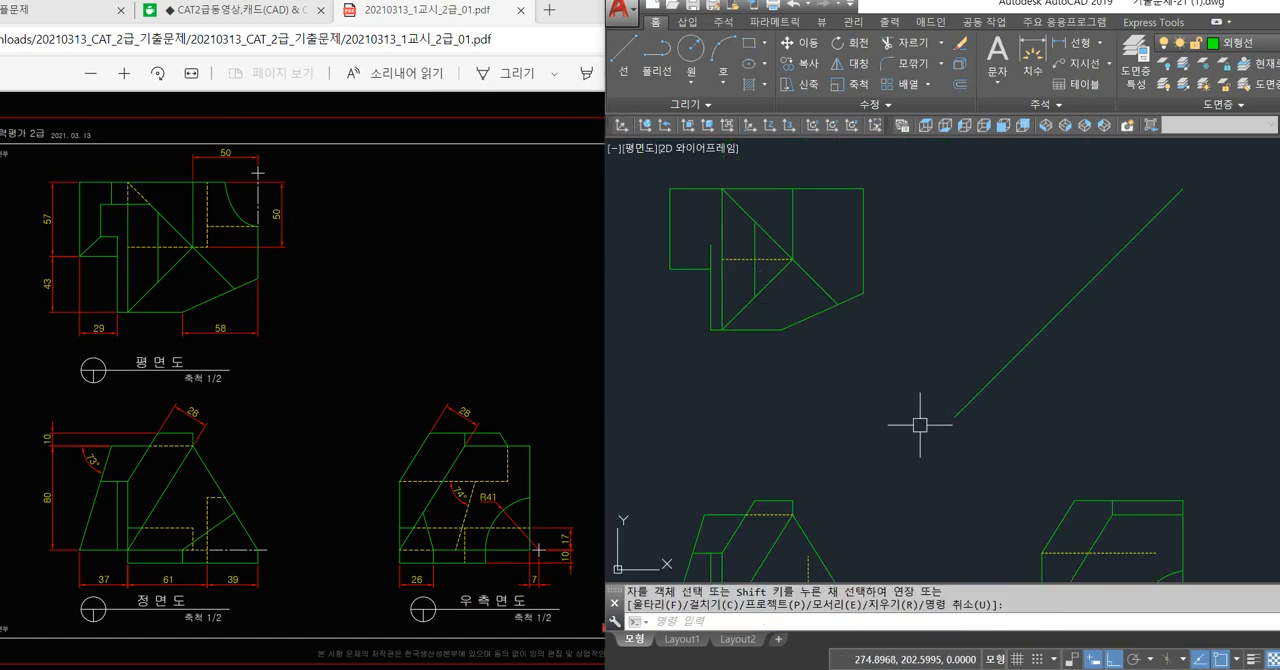
{"action": "middle_click_drag", "start_coordinate": [913, 424], "coordinate": [901, 414]}
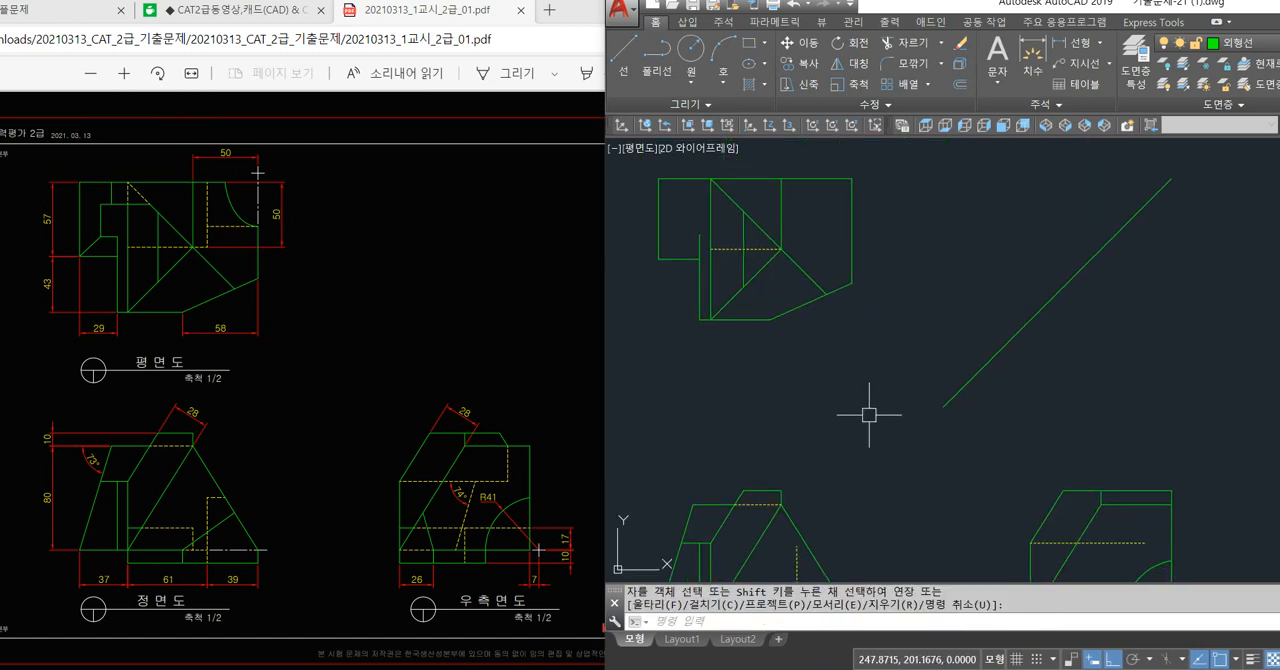
{"action": "mouse_move", "coordinate": [918, 427]}
{"action": "middle_mouse_down"}
{"action": "mouse_move", "coordinate": [891, 389]}
{"action": "mouse_move", "coordinate": [927, 390]}
{"action": "middle_mouse_up"}
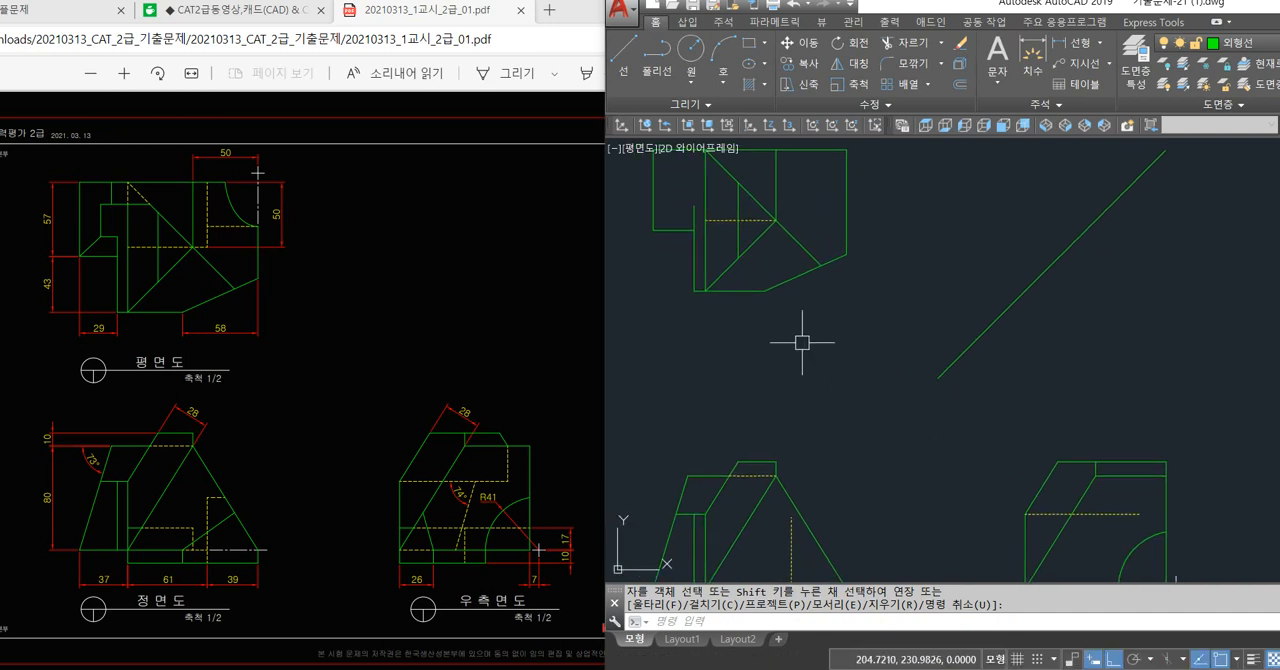
{"action": "scroll", "coordinate": [870, 392], "scroll_direction": "up", "scroll_amount": 2}
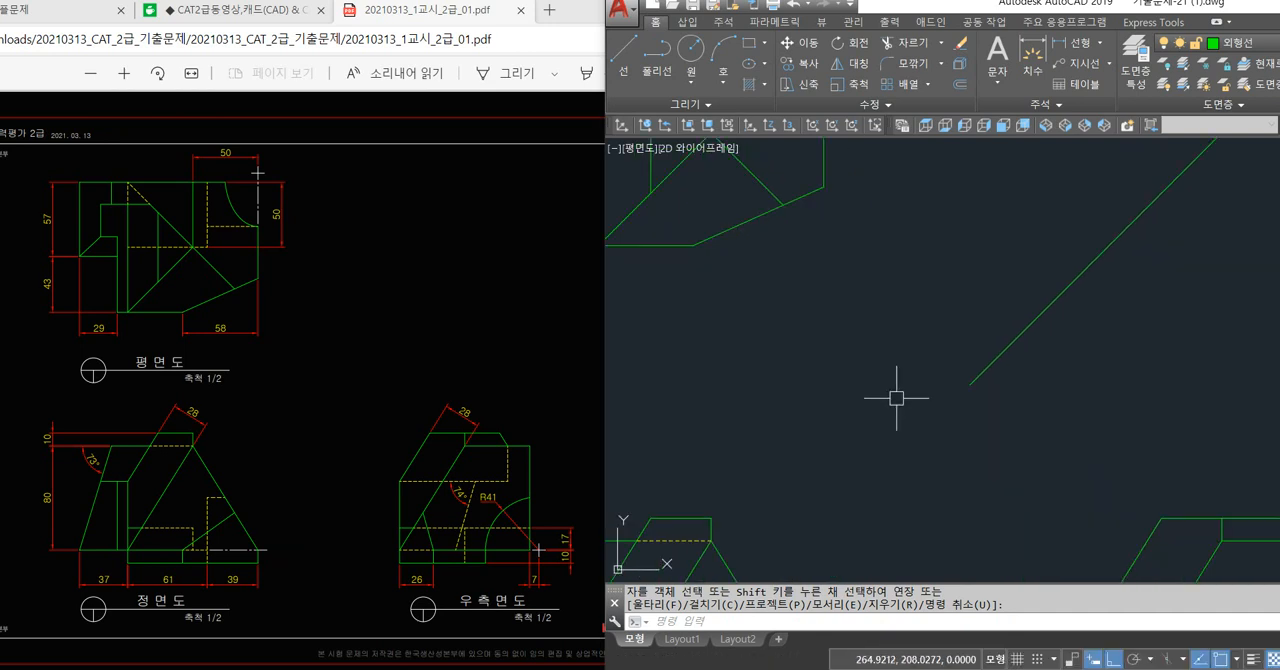
{"action": "scroll", "coordinate": [910, 413], "scroll_direction": "down", "scroll_amount": 2}
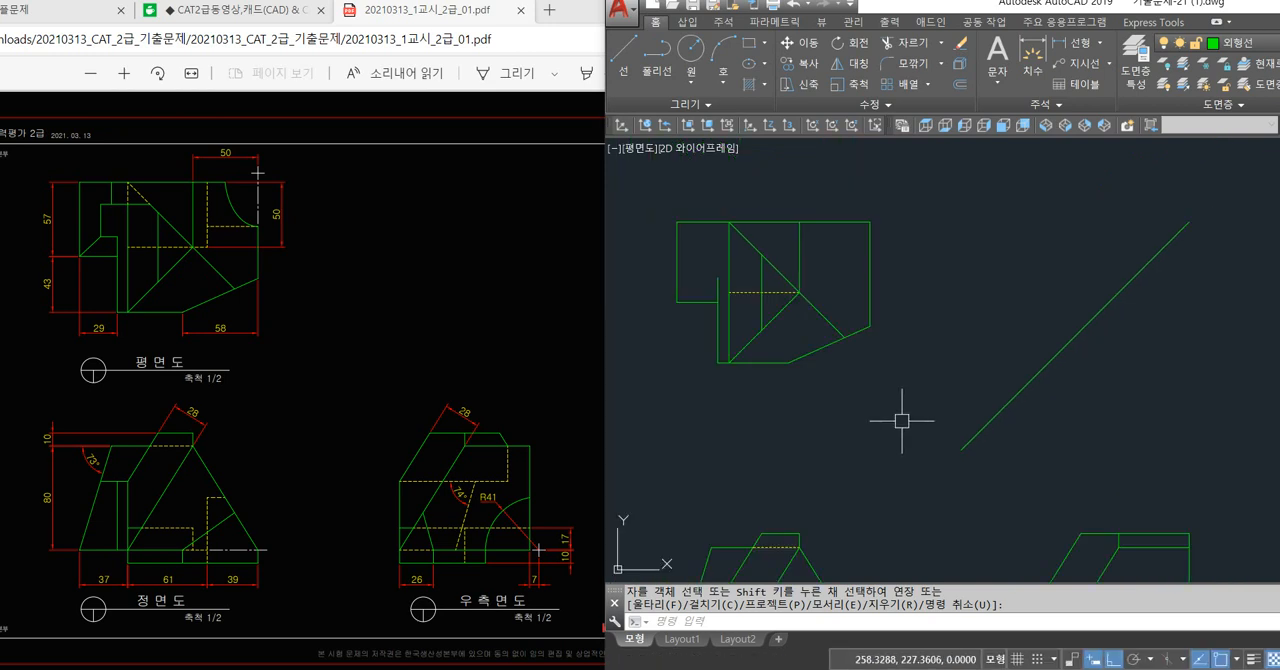
{"action": "mouse_move", "coordinate": [897, 421]}
{"action": "middle_mouse_down"}
{"action": "mouse_move", "coordinate": [909, 429]}
{"action": "mouse_move", "coordinate": [917, 371]}
{"action": "middle_mouse_up"}
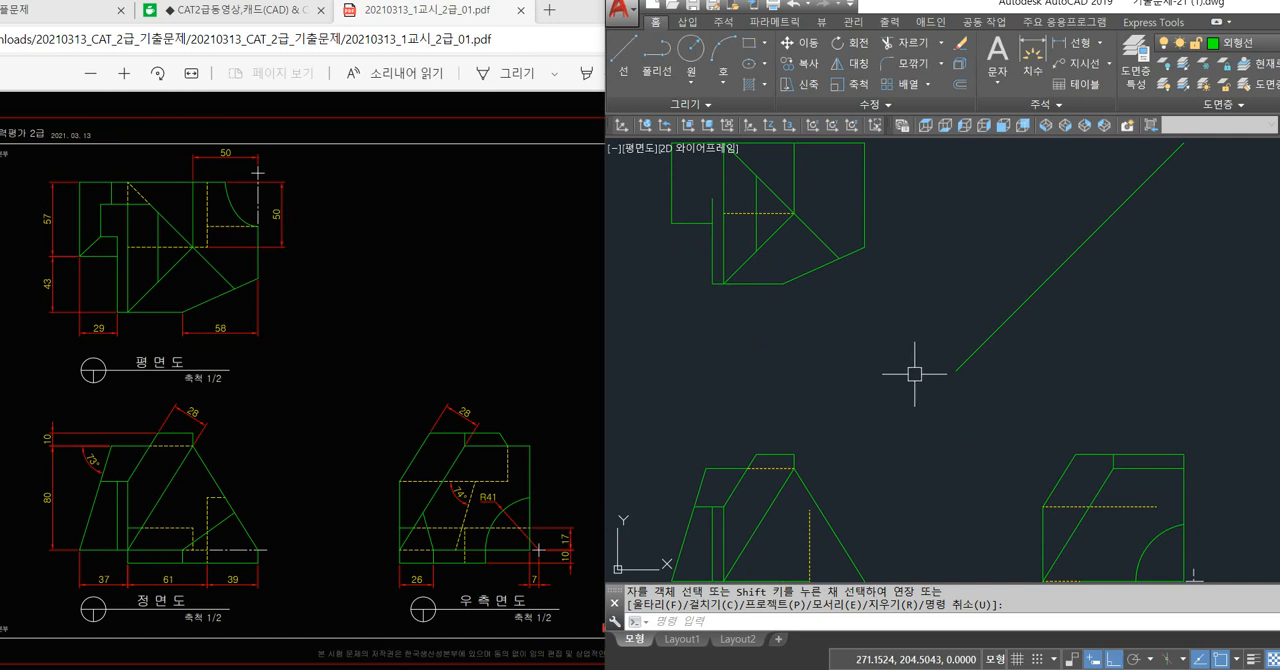
{"action": "key", "text": "Escape"}
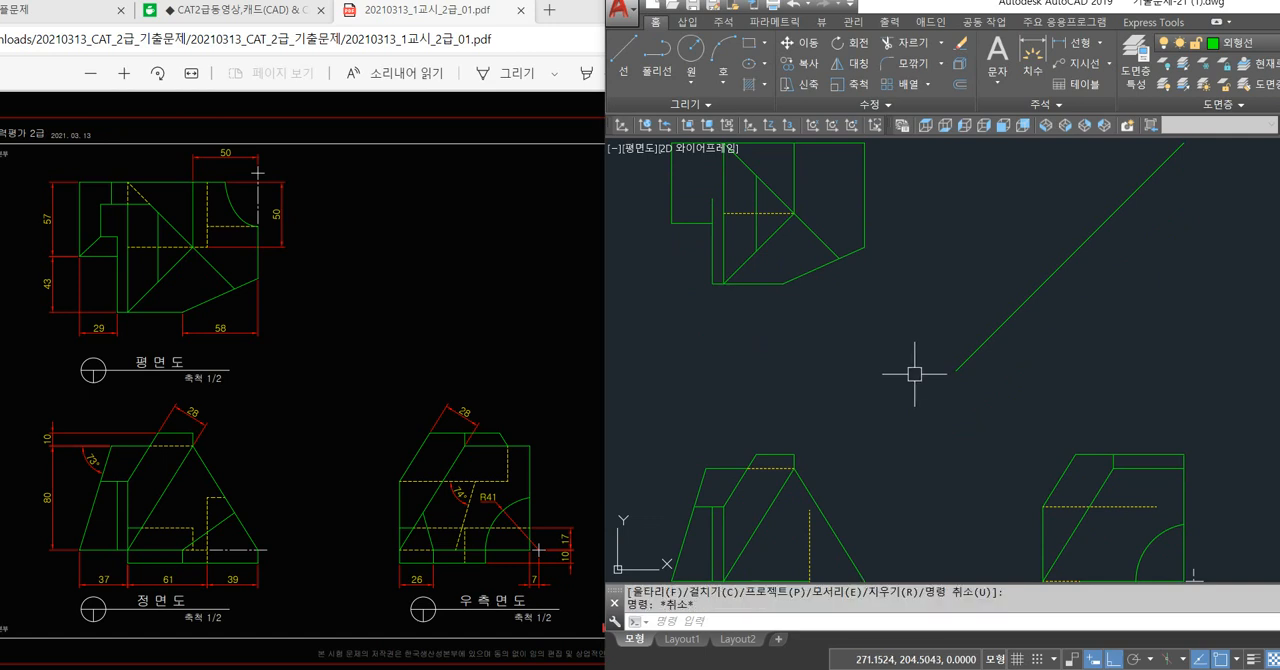
{"action": "scroll", "coordinate": [900, 345], "scroll_direction": "down", "scroll_amount": 2}
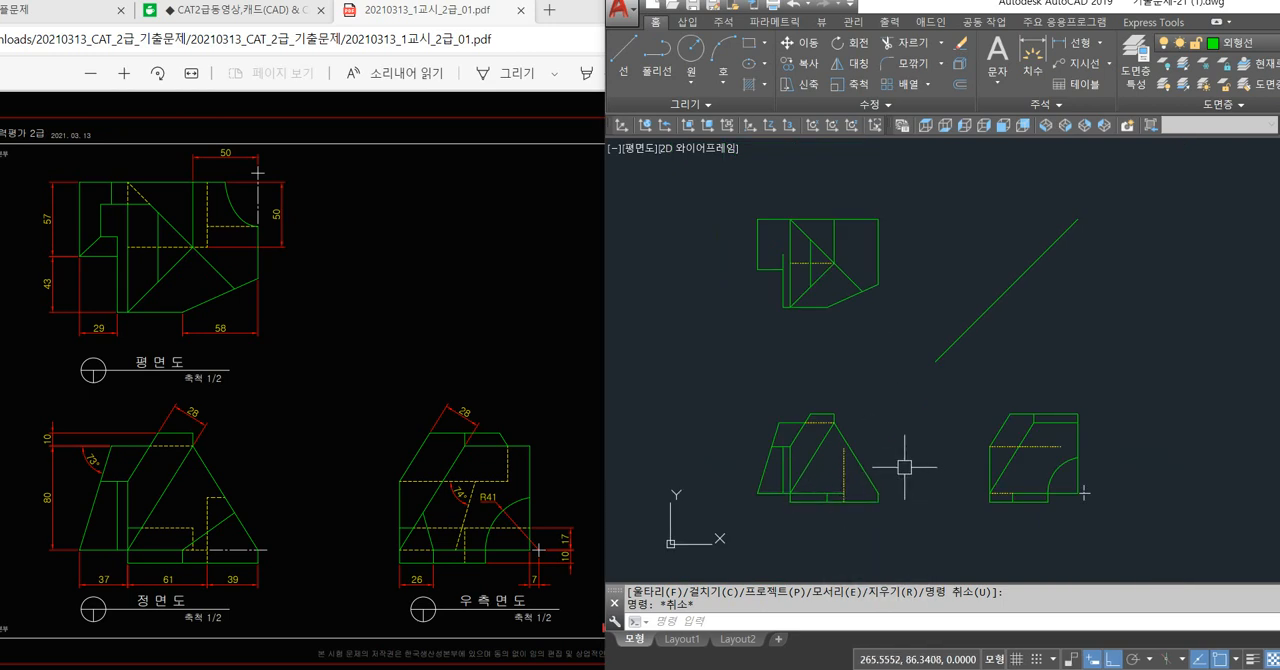
Draw a vertical projection line from the diagonal's end on the plan view's bevelled corner down past the front view's right slanted edge.
{"action": "key", "text": "Return"}
{"action": "scroll", "coordinate": [870, 380], "scroll_direction": "up", "scroll_amount": 2}
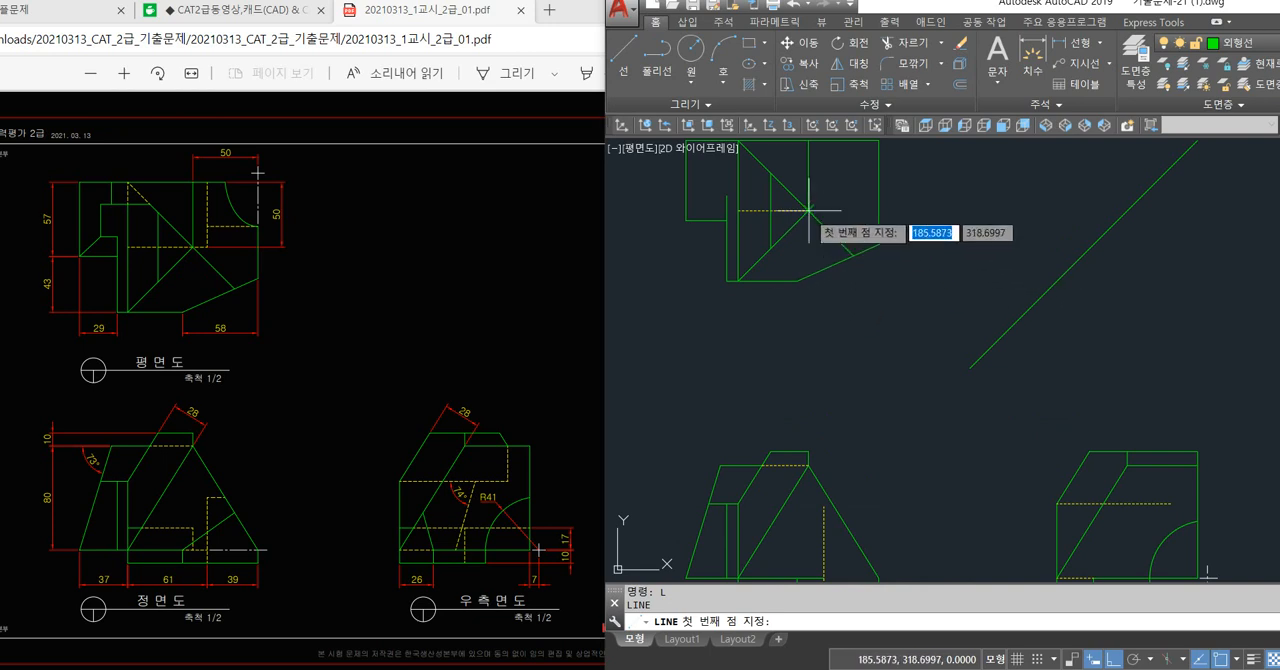
{"action": "left_click", "coordinate": [855, 244]}
{"action": "middle_click_drag", "start_coordinate": [957, 457], "coordinate": [962, 358]}
{"action": "left_click", "coordinate": [943, 452]}
{"action": "key", "text": "Return"}
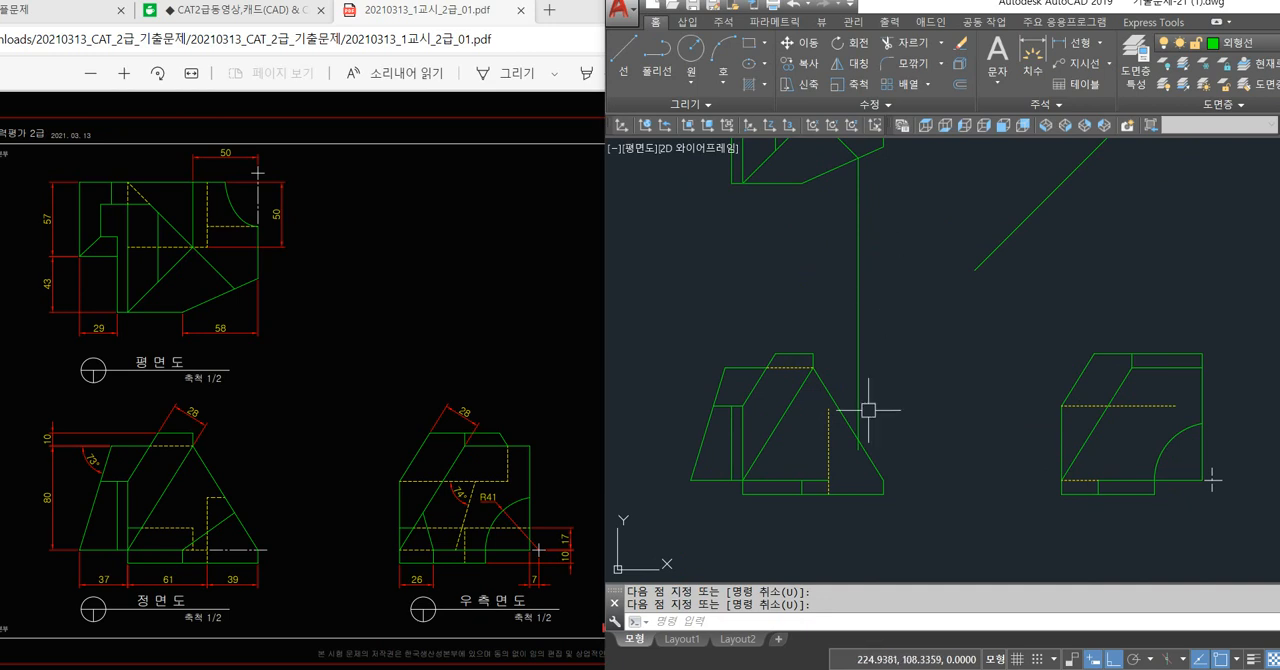
Draw a slanted line in the front view from the top of the short base vertical to the projection line's crossing with the slanted edge.
{"action": "key", "text": "Return"}
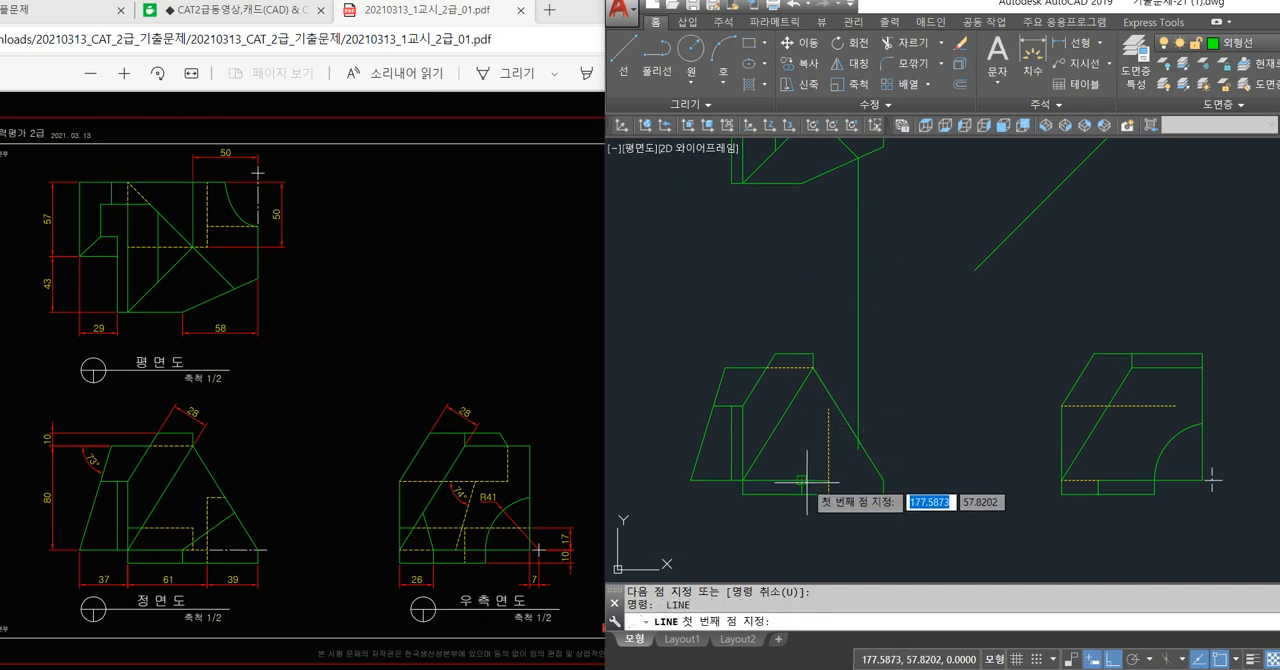
{"action": "left_click", "coordinate": [803, 481]}
{"action": "left_click", "coordinate": [858, 440]}
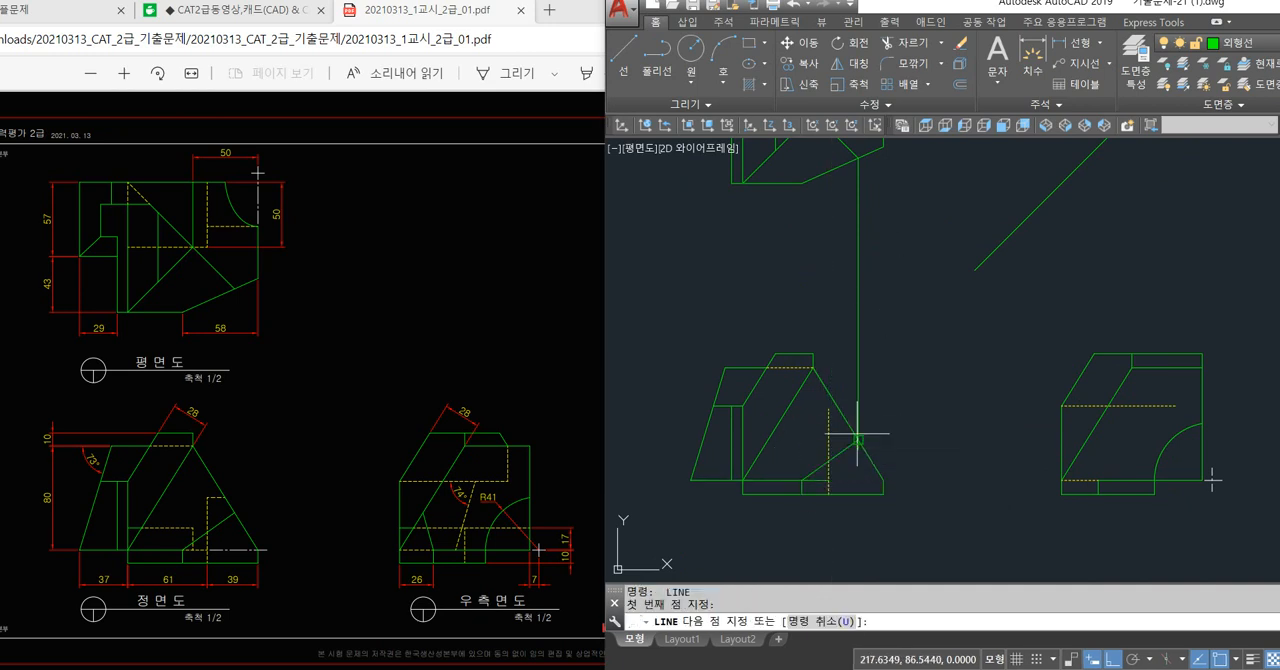
{"action": "key", "text": "Return"}
Draw a horizontal projection line from the diagonal's end on the plan view's bevel to beyond the 45° line.
{"action": "middle_click_drag", "start_coordinate": [943, 409], "coordinate": [891, 474]}
{"action": "type", "text": "l"}
{"action": "key", "text": "Return"}
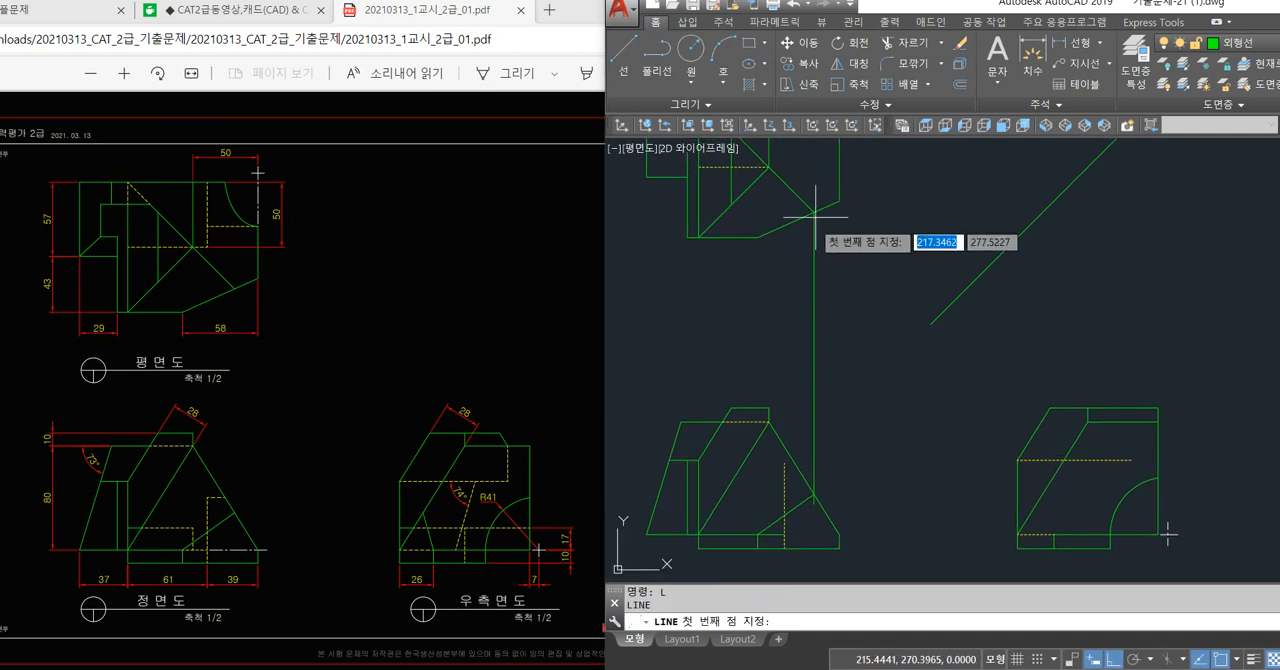
{"action": "left_click", "coordinate": [815, 212]}
{"action": "left_click", "coordinate": [1060, 245]}
{"action": "key", "text": "Return"}
{"action": "key", "text": "Return"}
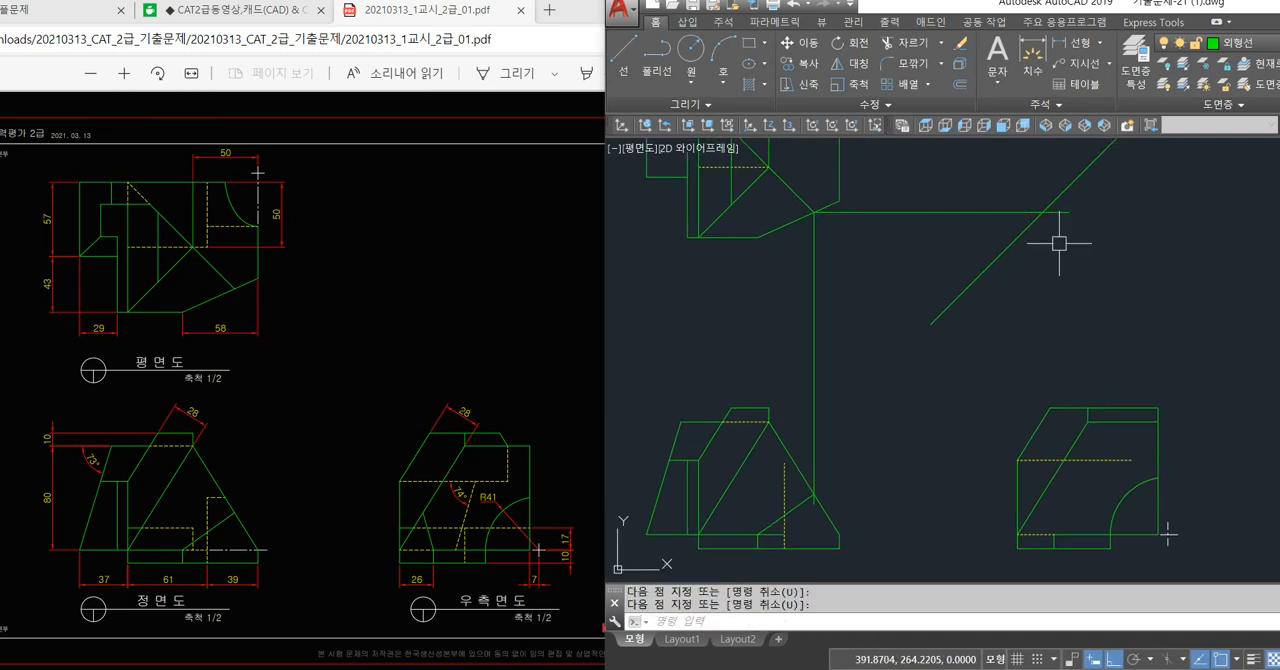
Project vertically from the 45° line crossing to the right side view's diagonal and join that crossing to the short base vertical's top.
{"action": "left_click", "coordinate": [1044, 212]}
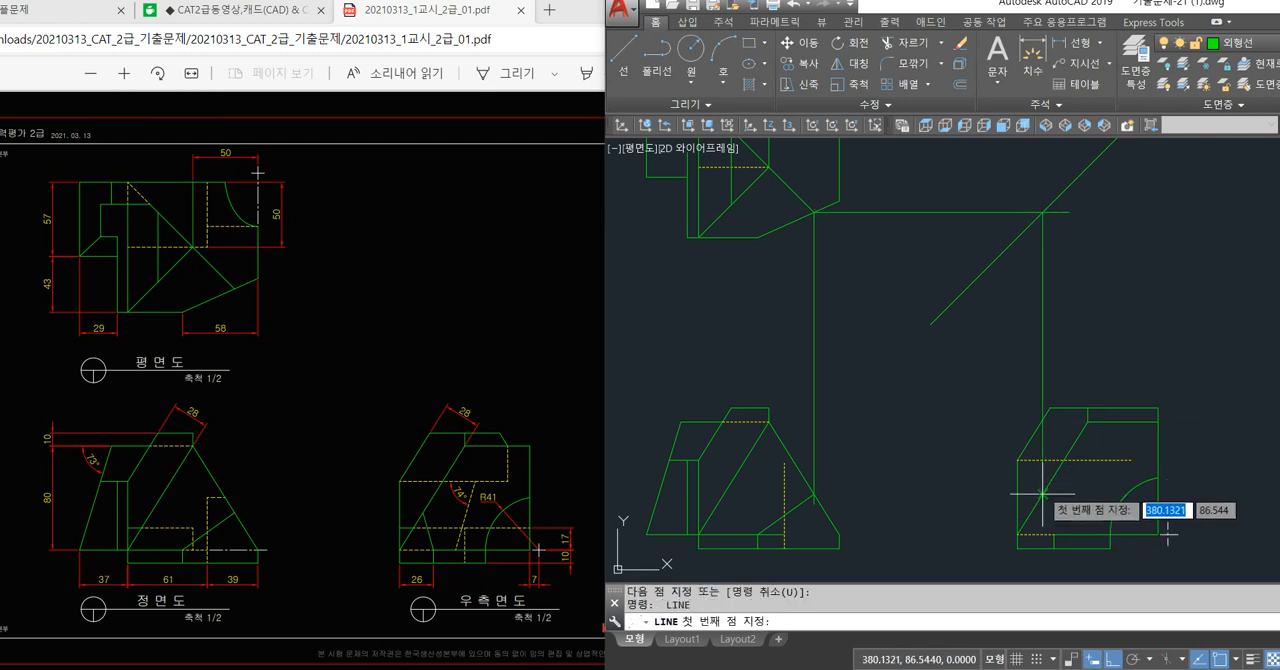
{"action": "left_click", "coordinate": [1040, 512]}
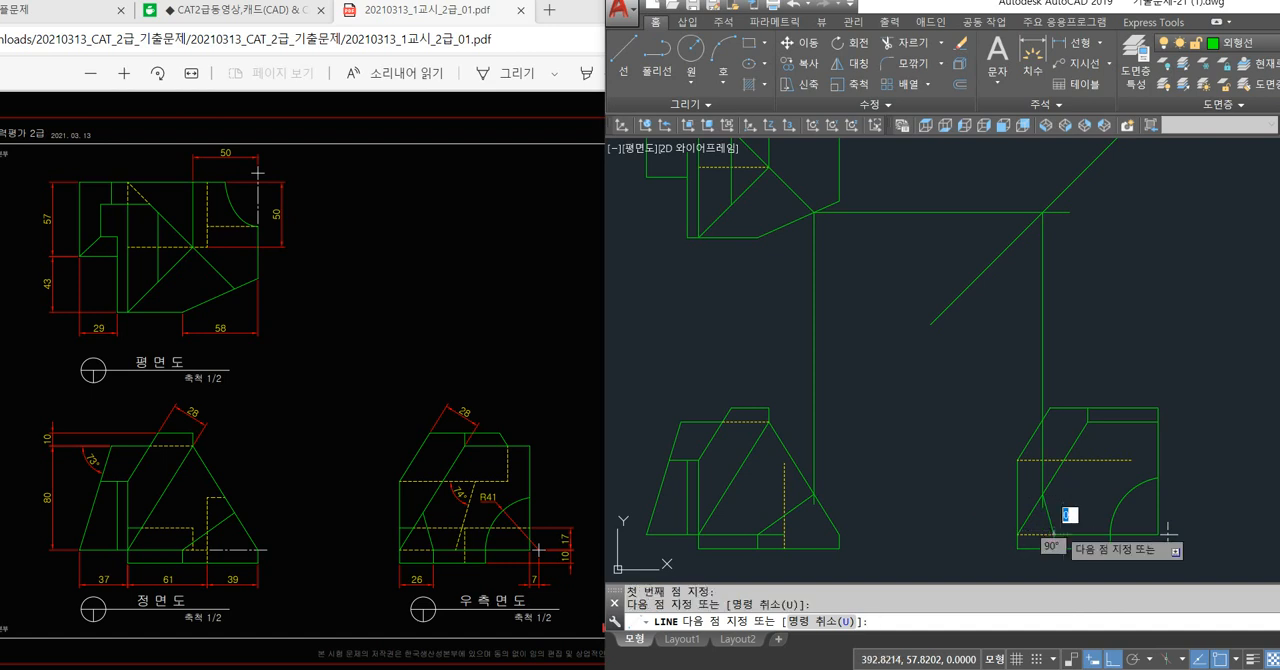
{"action": "key", "text": "Return"}
Erase the vertical and horizontal projection lines between the three views, keeping the 45° line.
{"action": "left_click", "coordinate": [1043, 330]}
{"action": "left_click", "coordinate": [1019, 337]}
{"action": "key", "text": "Delete"}
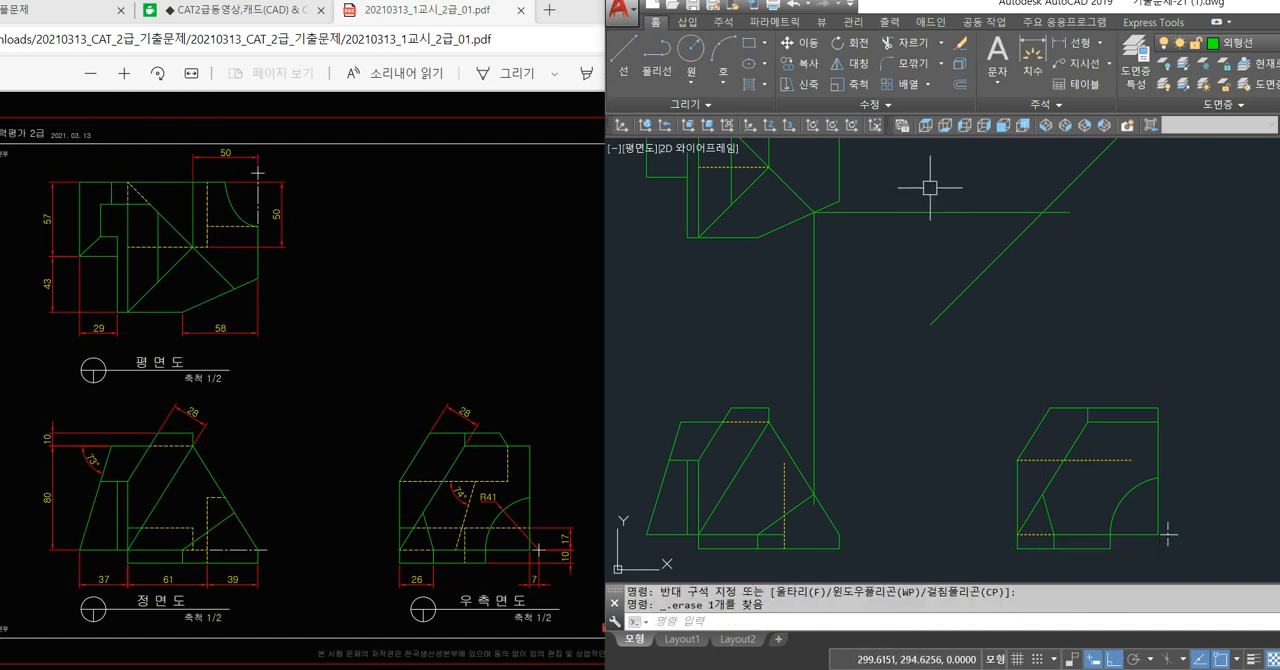
{"action": "middle_click_drag", "start_coordinate": [905, 430], "coordinate": [917, 416]}
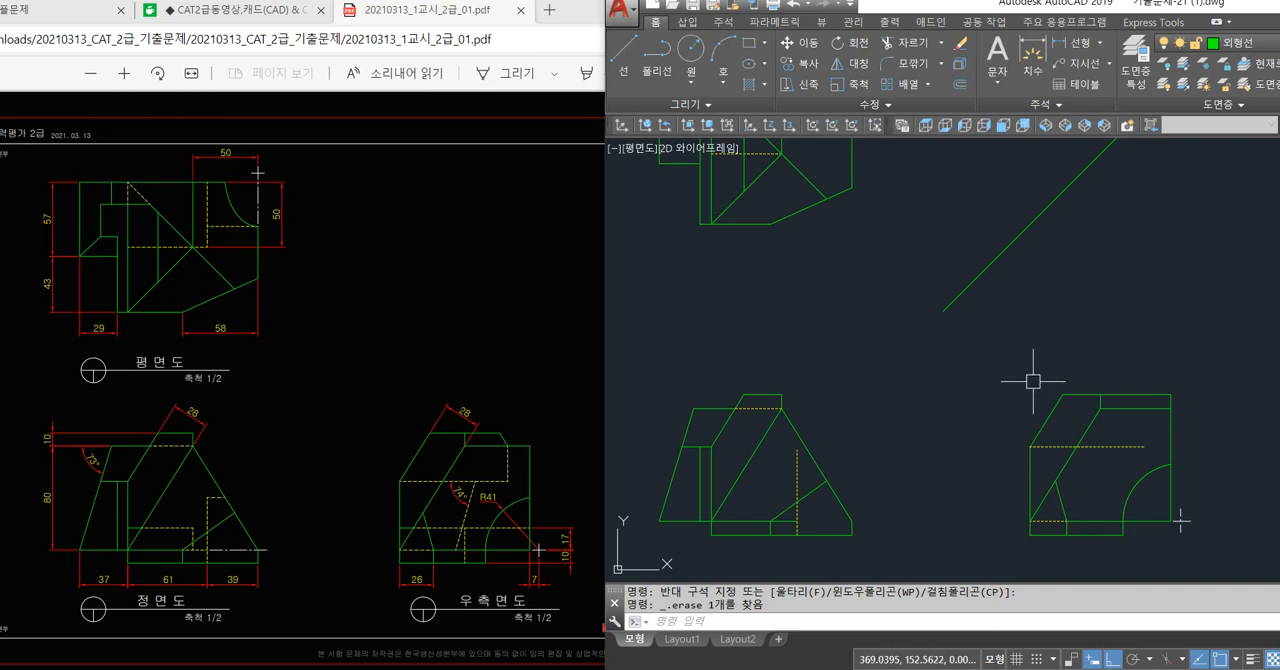
Draw a horizontal projection line from the arc's top end in the right side view to beyond the front view's dashed vertical line.
{"action": "middle_click_drag", "start_coordinate": [1025, 379], "coordinate": [1017, 386]}
{"action": "middle_click_drag", "start_coordinate": [950, 352], "coordinate": [966, 364]}
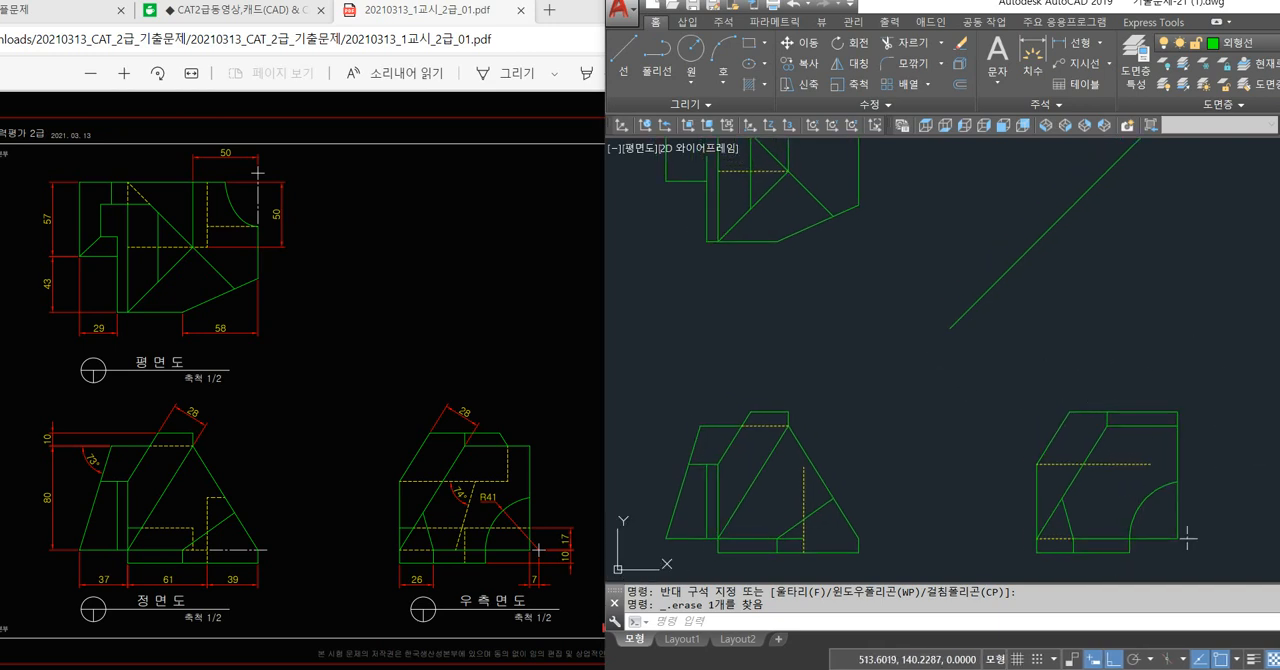
{"action": "type", "text": "L"}
{"action": "key", "text": "Return"}
{"action": "scroll", "coordinate": [1051, 423], "scroll_direction": "up", "scroll_amount": 4}
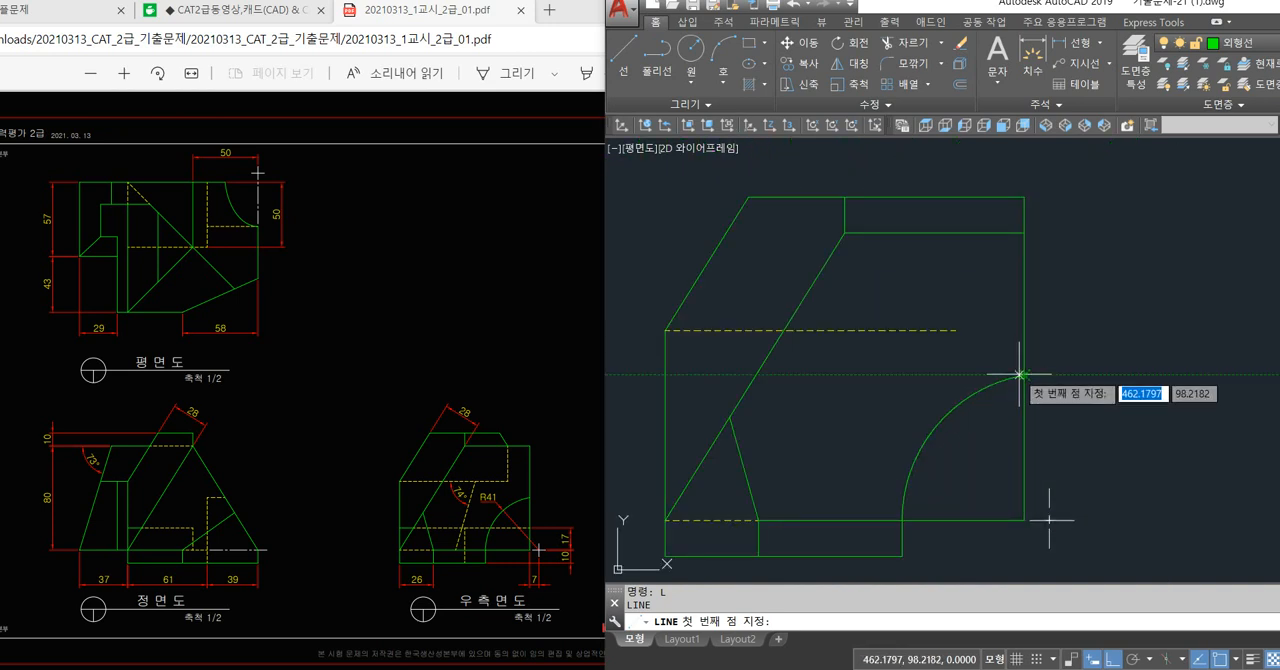
{"action": "left_click", "coordinate": [1021, 375]}
{"action": "middle_click_drag", "start_coordinate": [876, 397], "coordinate": [1205, 381]}
{"action": "middle_click_drag", "start_coordinate": [704, 387], "coordinate": [956, 368]}
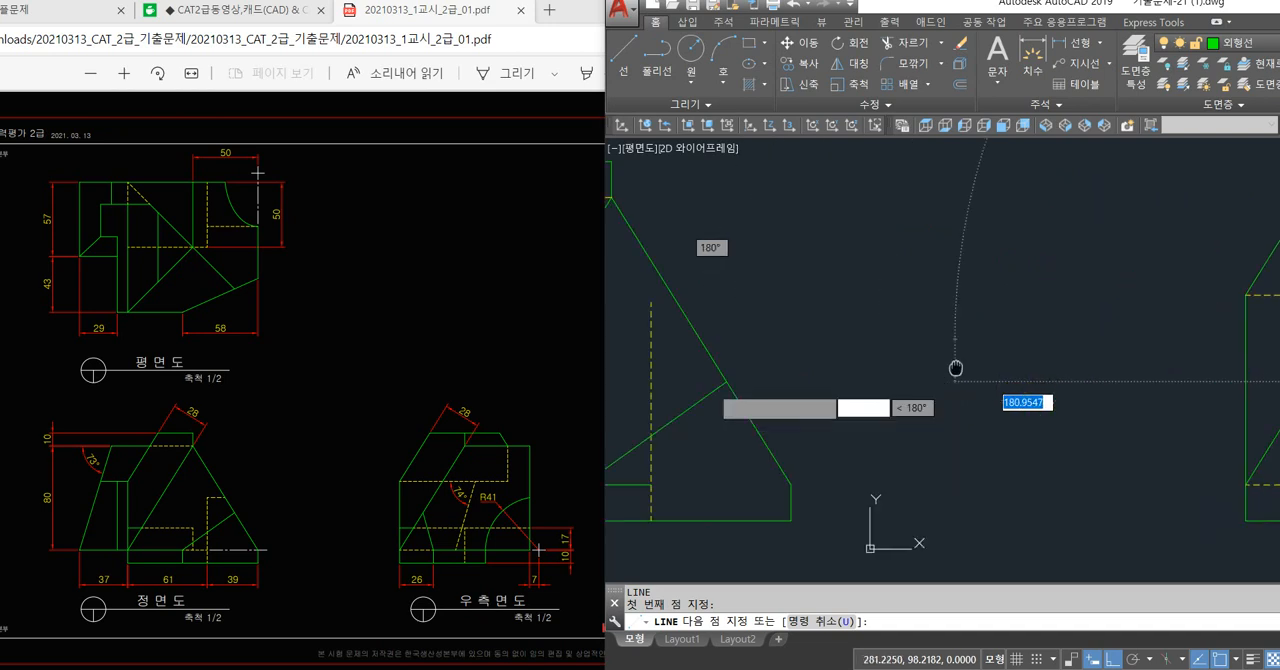
{"action": "scroll", "coordinate": [956, 368], "scroll_direction": "down", "scroll_amount": 2}
{"action": "left_click", "coordinate": [762, 362]}
{"action": "key", "text": "Return"}
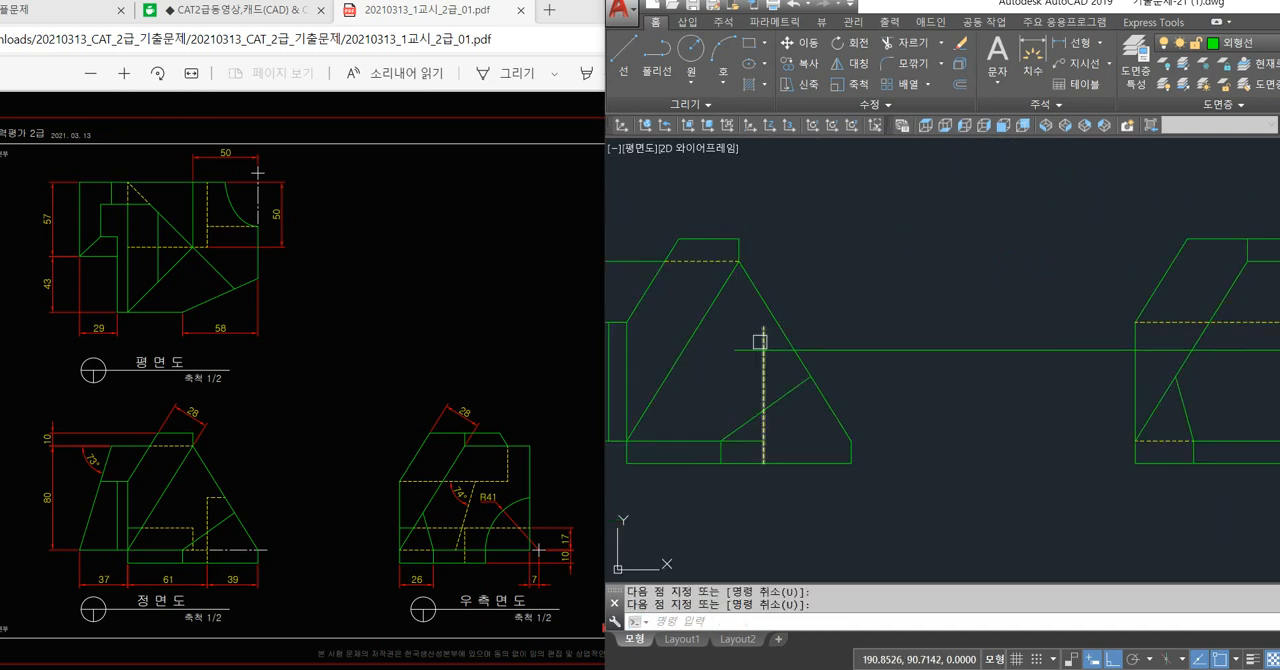
Trim the front view's dashed vertical above the projection line, and trim the projection line to between that dashed line and the slanted edge.
{"action": "type", "text": "tr"}
{"action": "key", "text": "Return"}
{"action": "key", "text": "Return"}
{"action": "left_click", "coordinate": [761, 332]}
{"action": "left_click", "coordinate": [749, 348]}
{"action": "left_click", "coordinate": [824, 345]}
{"action": "key", "text": "Return"}
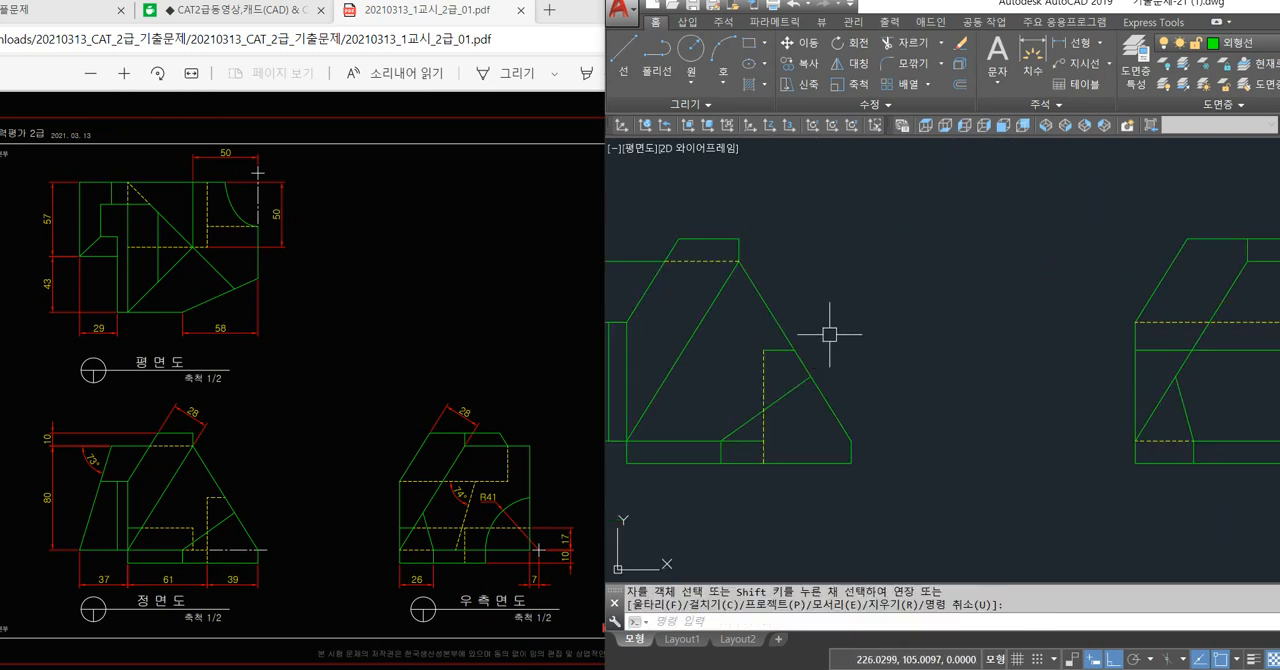
Match the short horizontal line in the front view to the dashed line's properties and erase the leftover projection line across the right side view.
{"action": "type", "text": "ma"}
{"action": "key", "text": "Return"}
{"action": "left_click", "coordinate": [762, 371]}
{"action": "left_click", "coordinate": [776, 350]}
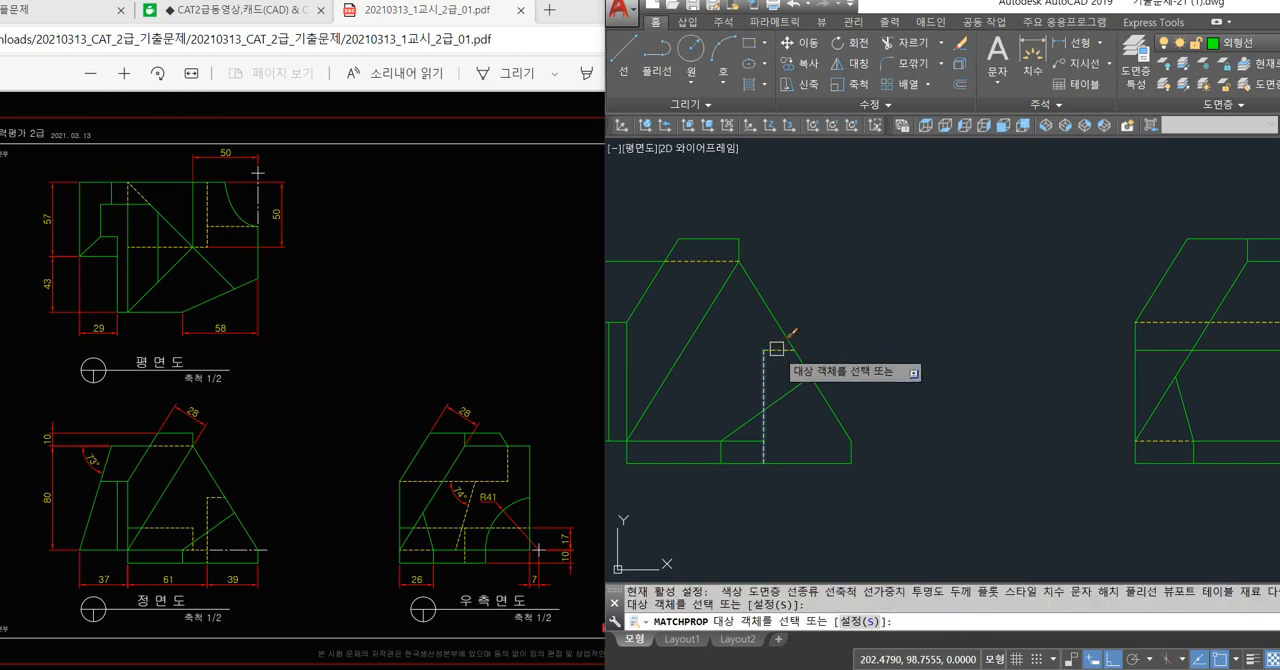
{"action": "key", "text": "Return"}
{"action": "scroll", "coordinate": [783, 440], "scroll_direction": "down", "scroll_amount": 2}
{"action": "middle_click_drag", "start_coordinate": [788, 428], "coordinate": [804, 436]}
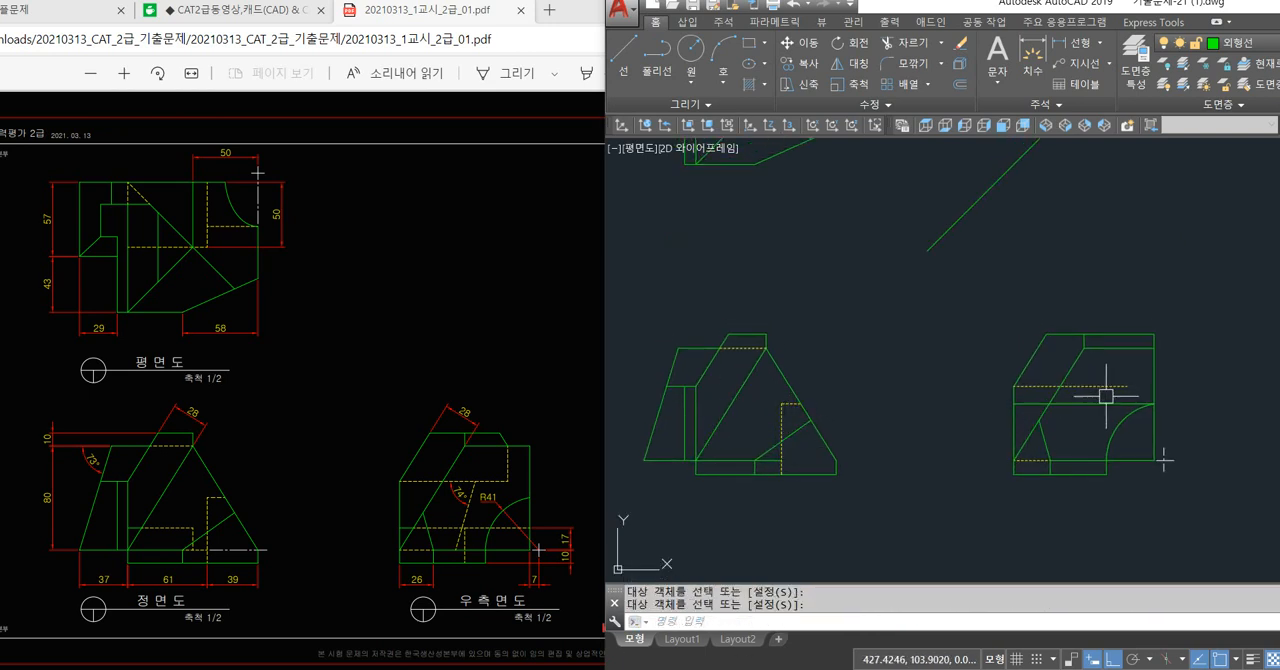
{"action": "key", "text": "Delete"}
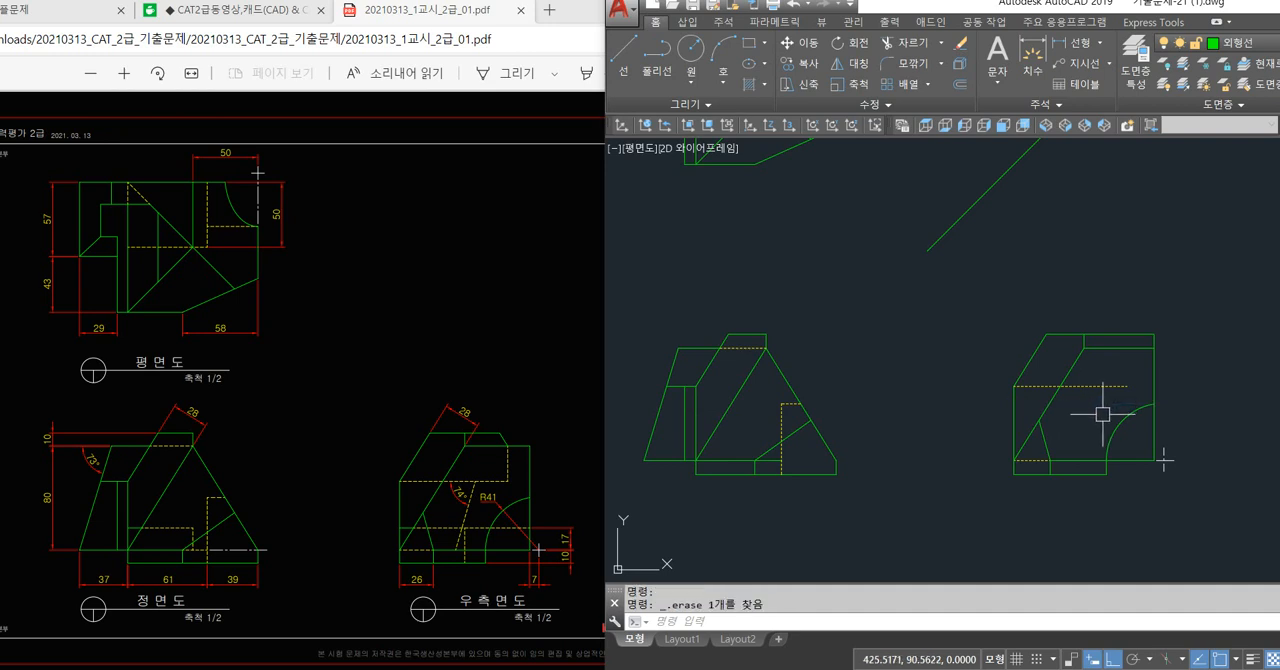
{"action": "type", "text": "l"}
{"action": "key", "text": "Return"}
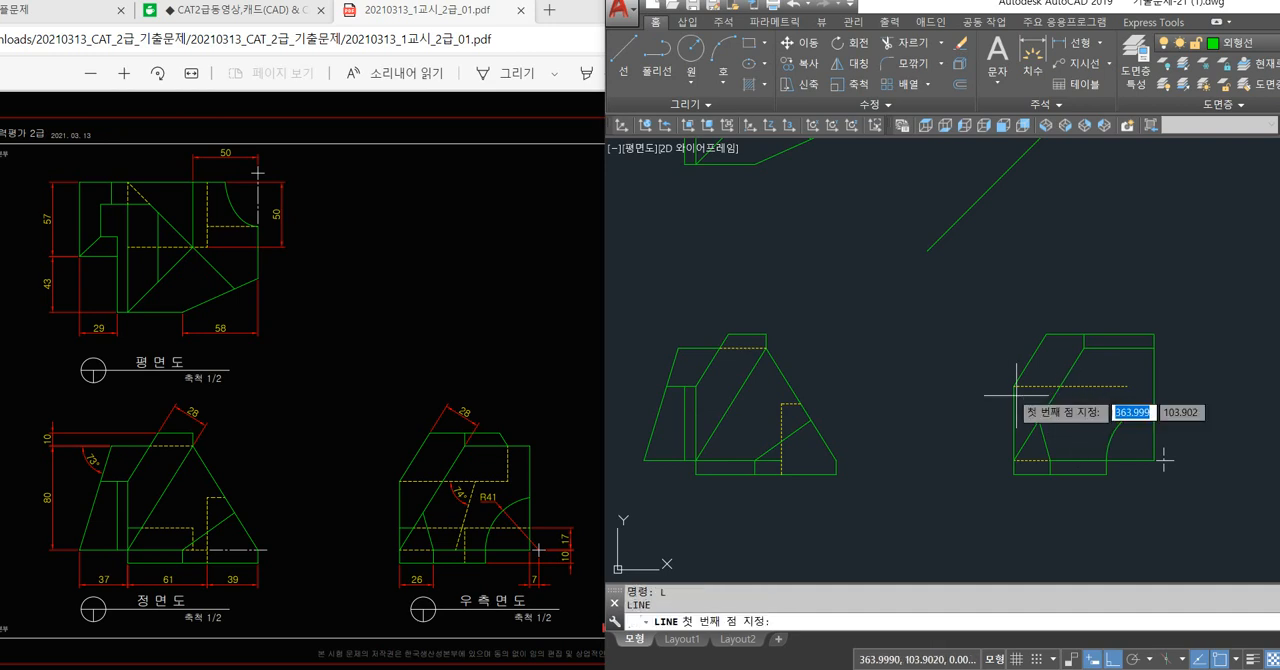
{"action": "left_click", "coordinate": [1014, 385]}
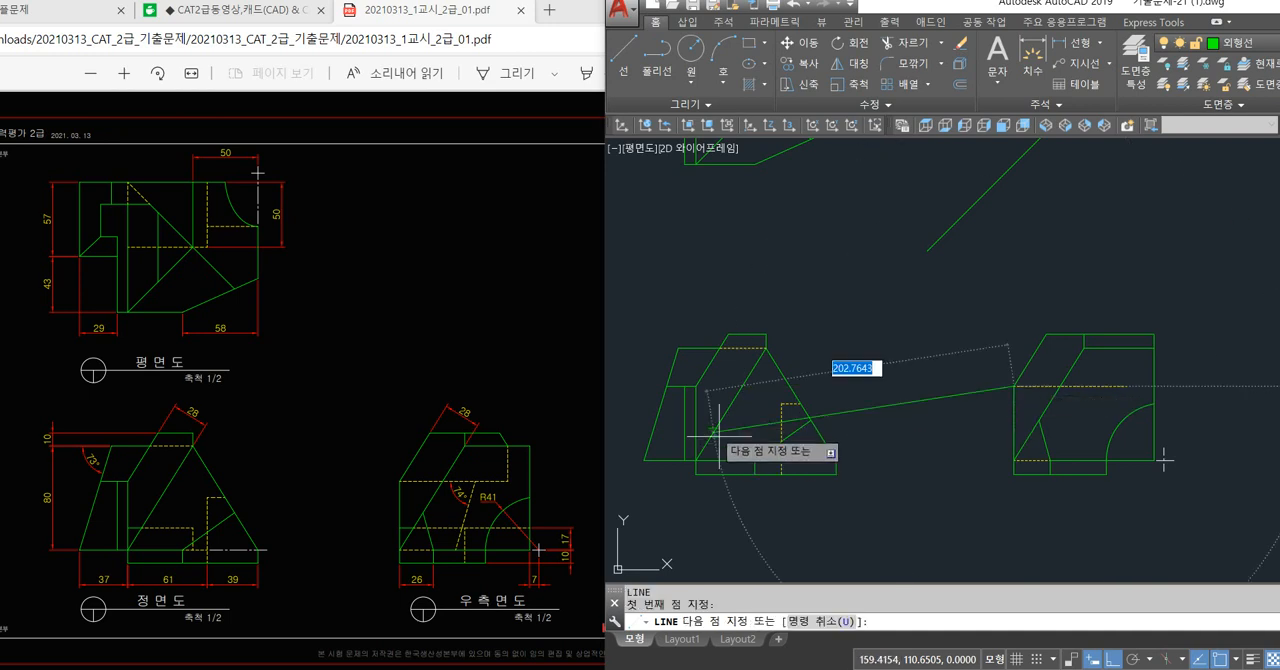
{"action": "scroll", "coordinate": [663, 366], "scroll_direction": "up", "scroll_amount": 6}
{"action": "left_click", "coordinate": [710, 383]}
{"action": "key", "text": "Return"}
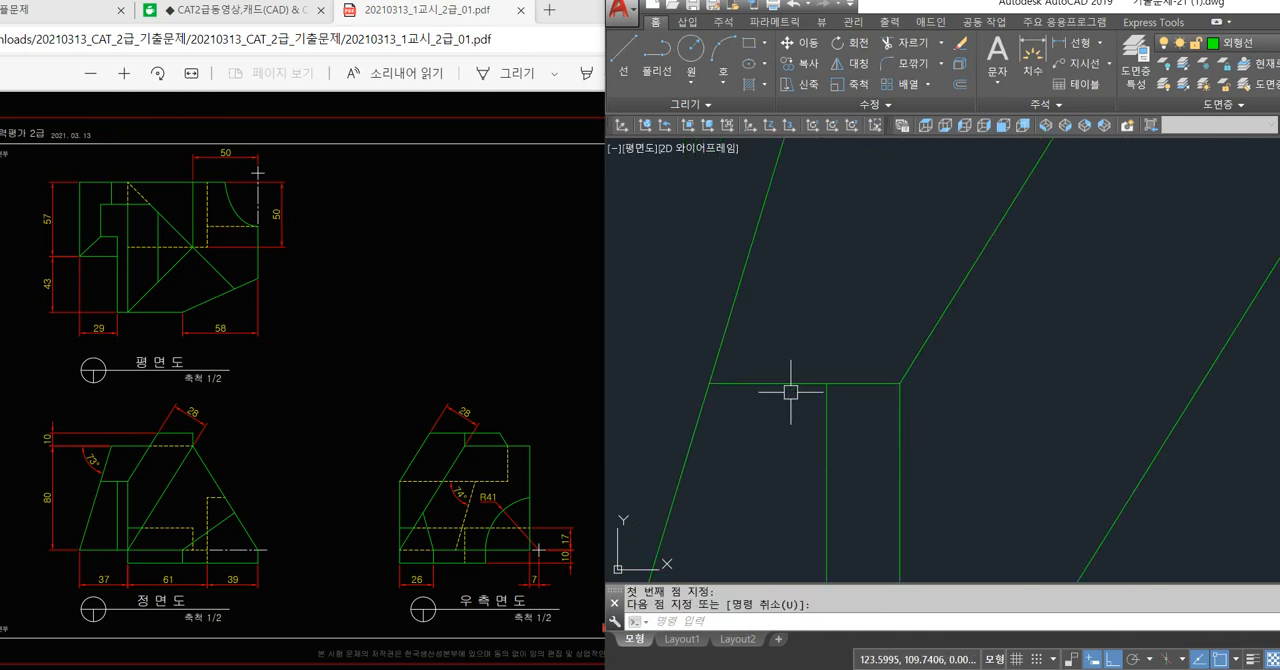
{"action": "key", "text": "Return"}
{"action": "left_click", "coordinate": [900, 383]}
{"action": "scroll", "coordinate": [901, 383], "scroll_direction": "down", "scroll_amount": 6}
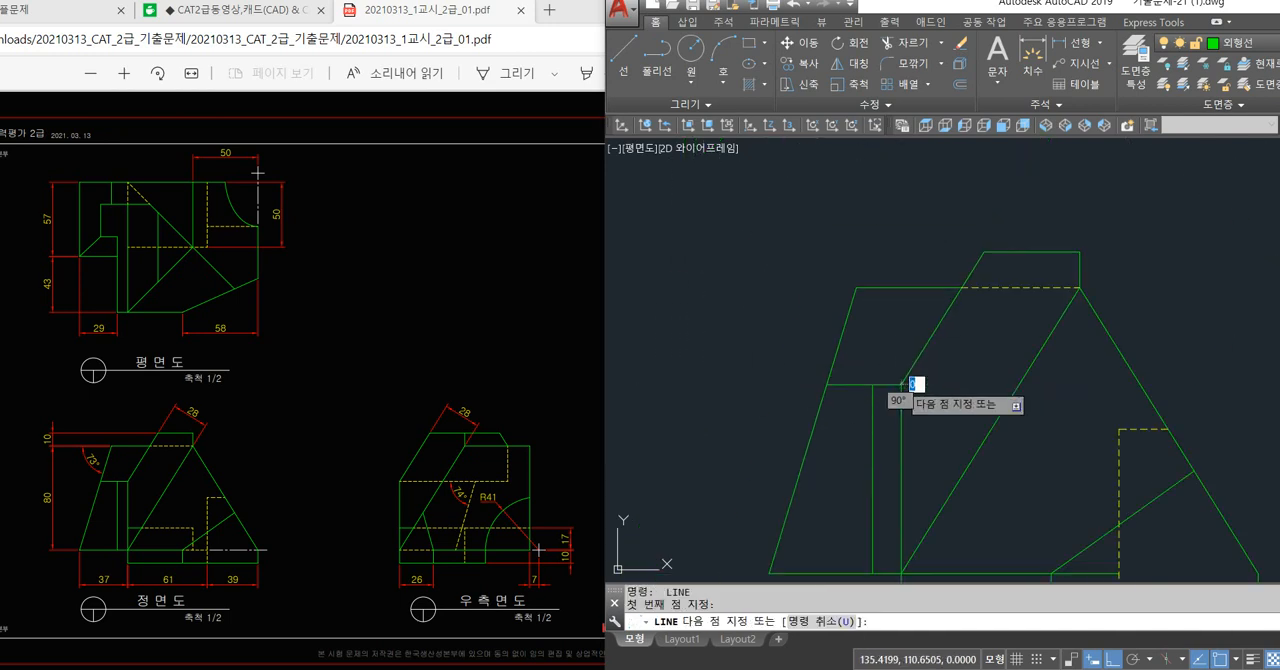
{"action": "middle_click_drag", "start_coordinate": [988, 386], "coordinate": [618, 380]}
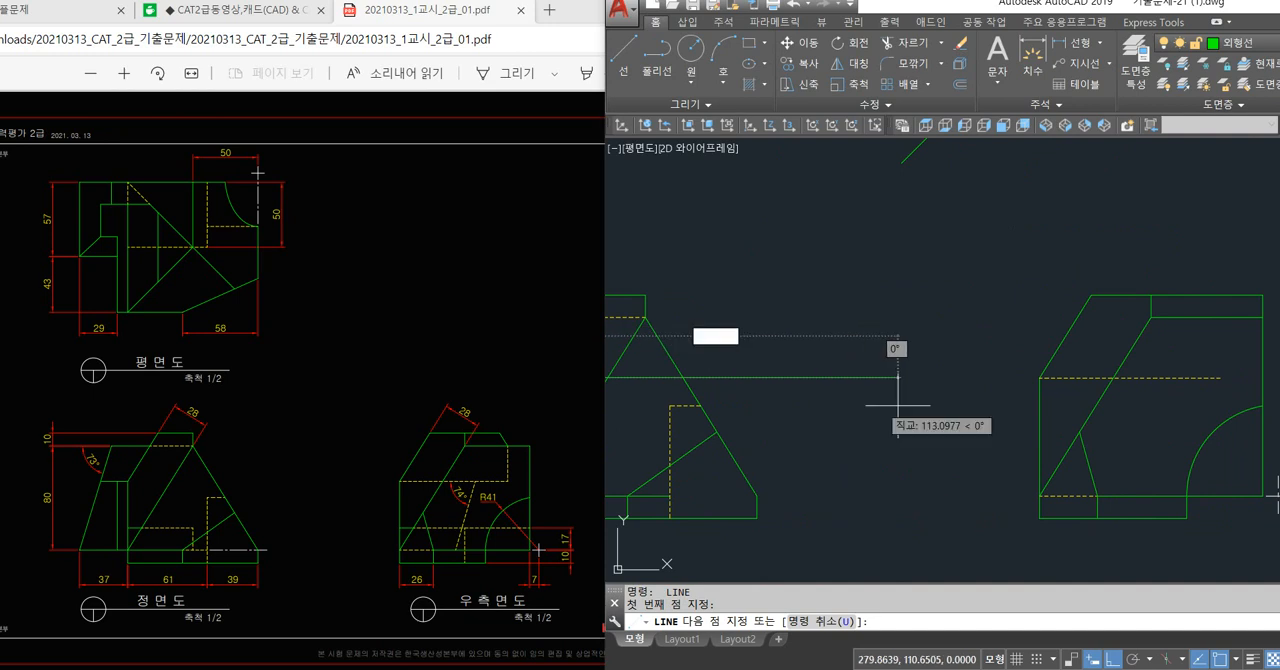
{"action": "key", "text": "Return"}
{"action": "scroll", "coordinate": [998, 428], "scroll_direction": "down", "scroll_amount": 2}
{"action": "left_click", "coordinate": [1075, 379]}
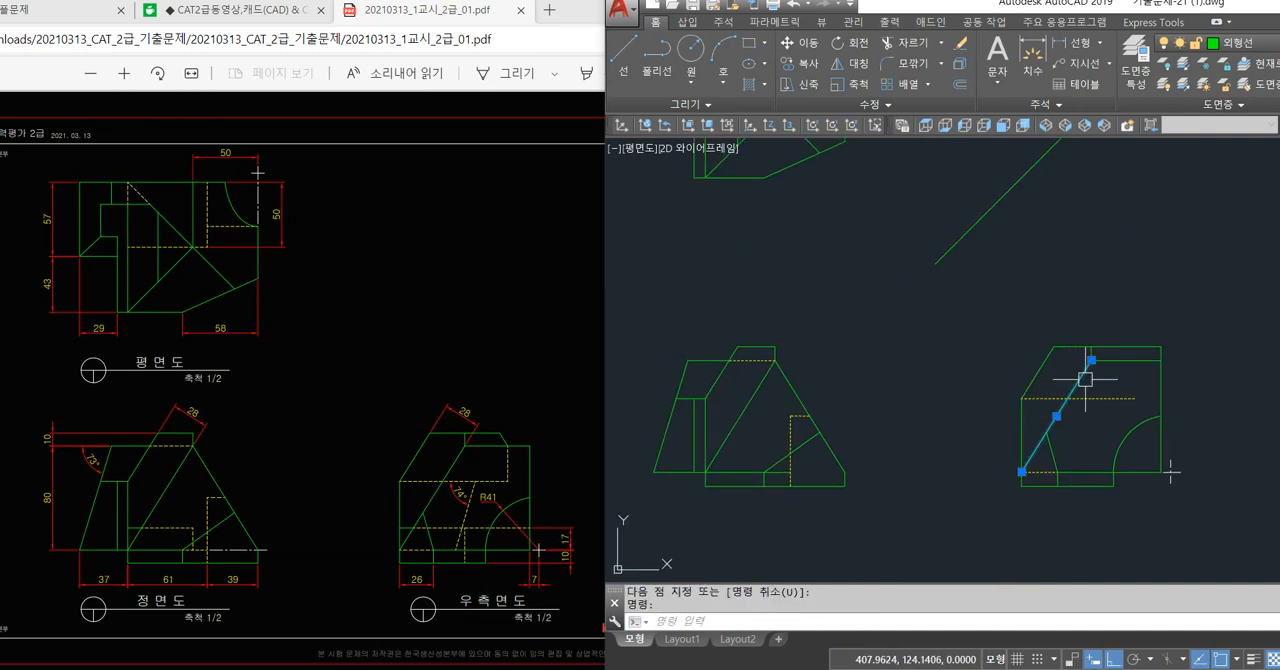
{"action": "key", "text": "Escape"}
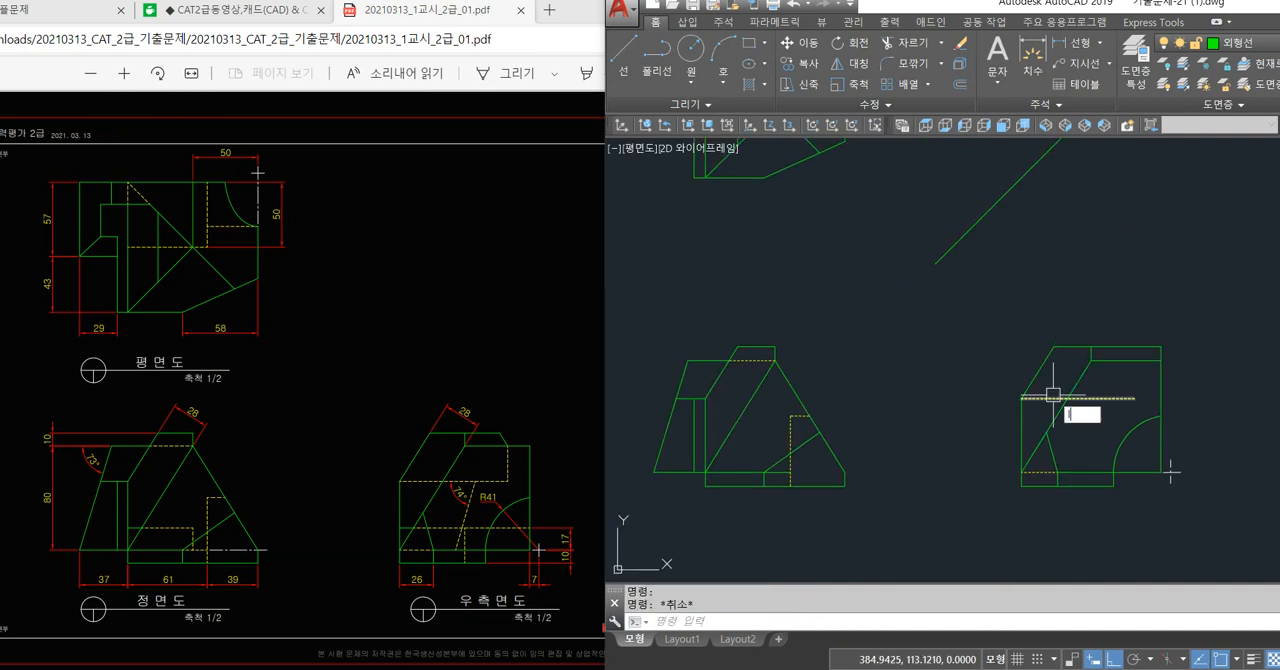
{"action": "type", "text": "l"}
{"action": "key", "text": "Return"}
{"action": "left_click", "coordinate": [1021, 398]}
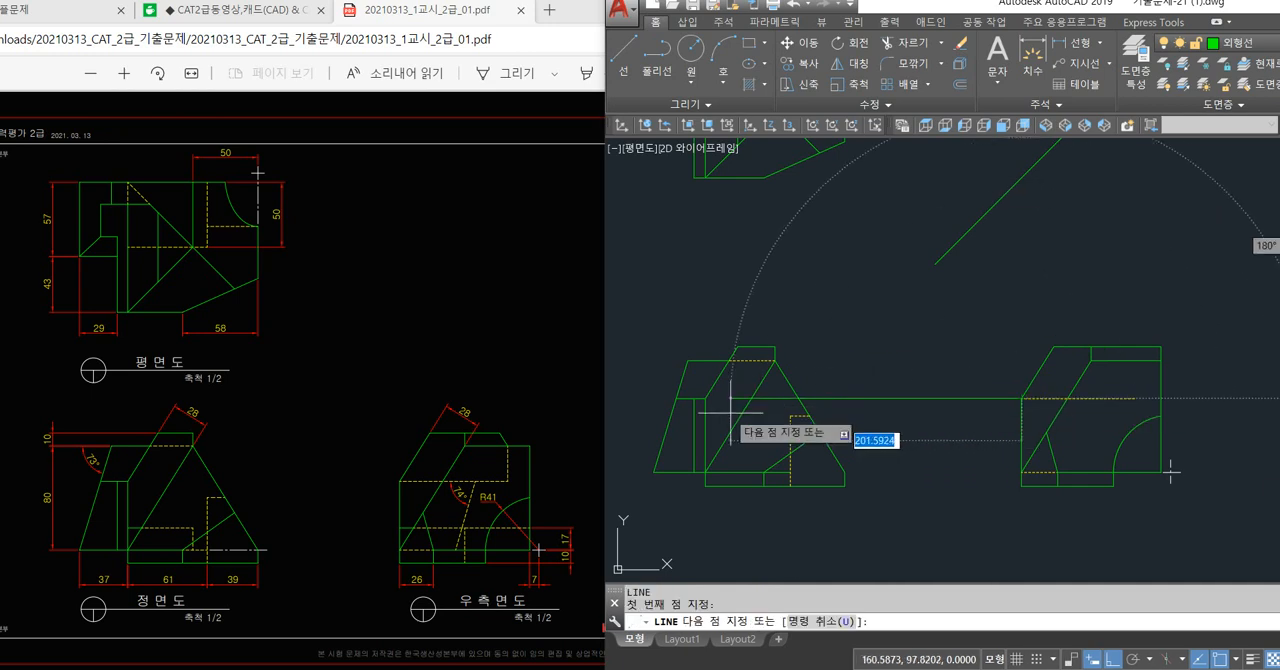
{"action": "scroll", "coordinate": [686, 400], "scroll_direction": "up", "scroll_amount": 5}
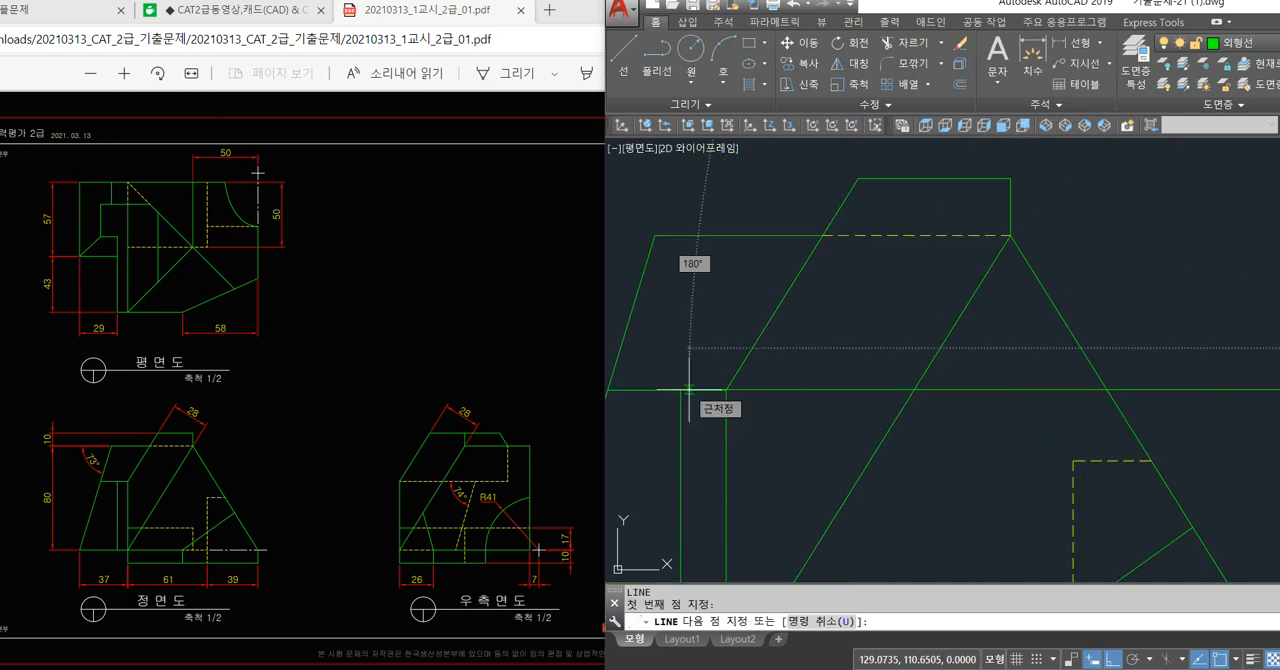
{"action": "scroll", "coordinate": [689, 389], "scroll_direction": "down", "scroll_amount": 5}
{"action": "key", "text": "Escape"}
{"action": "middle_click_drag", "start_coordinate": [880, 413], "coordinate": [880, 425]}
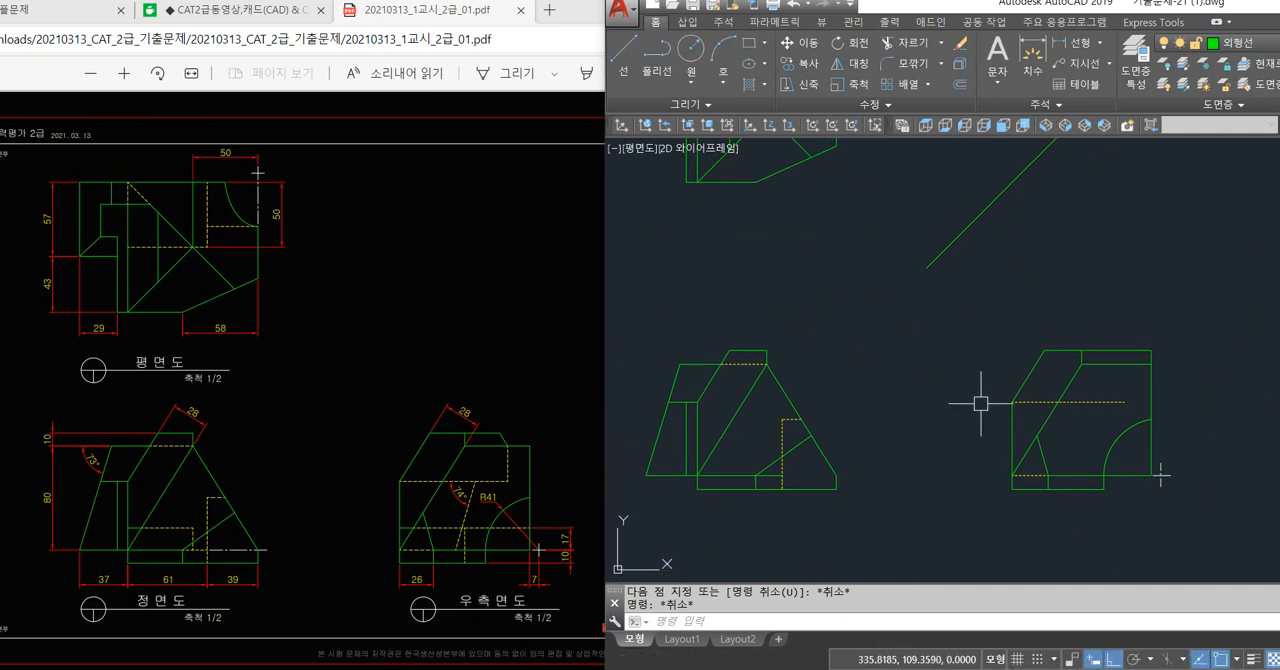
{"action": "left_click", "coordinate": [1020, 402]}
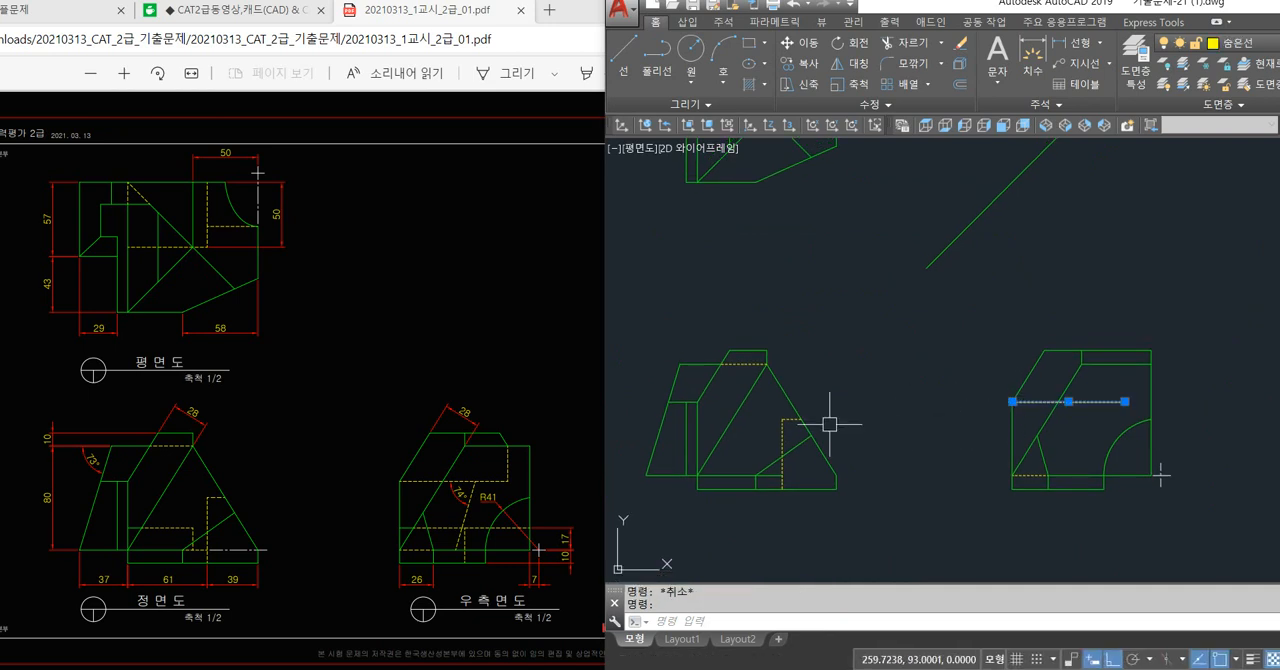
{"action": "left_click", "coordinate": [679, 402]}
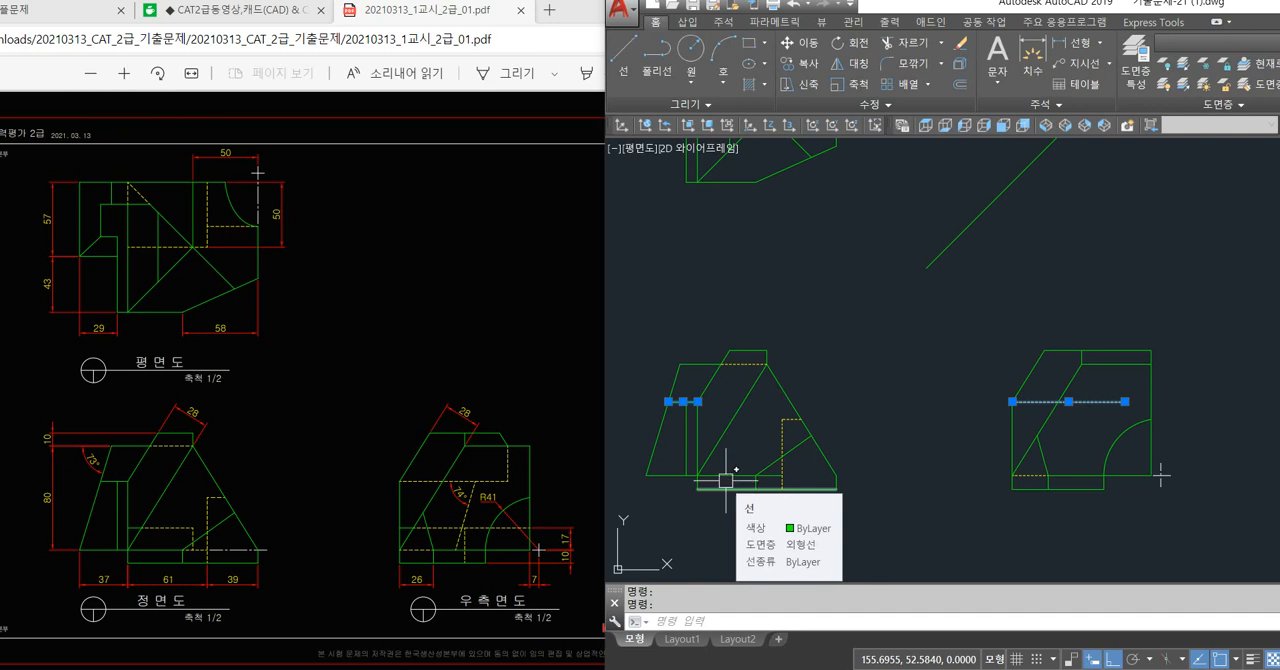
{"action": "key", "text": "Escape"}
{"action": "key", "text": "Escape"}
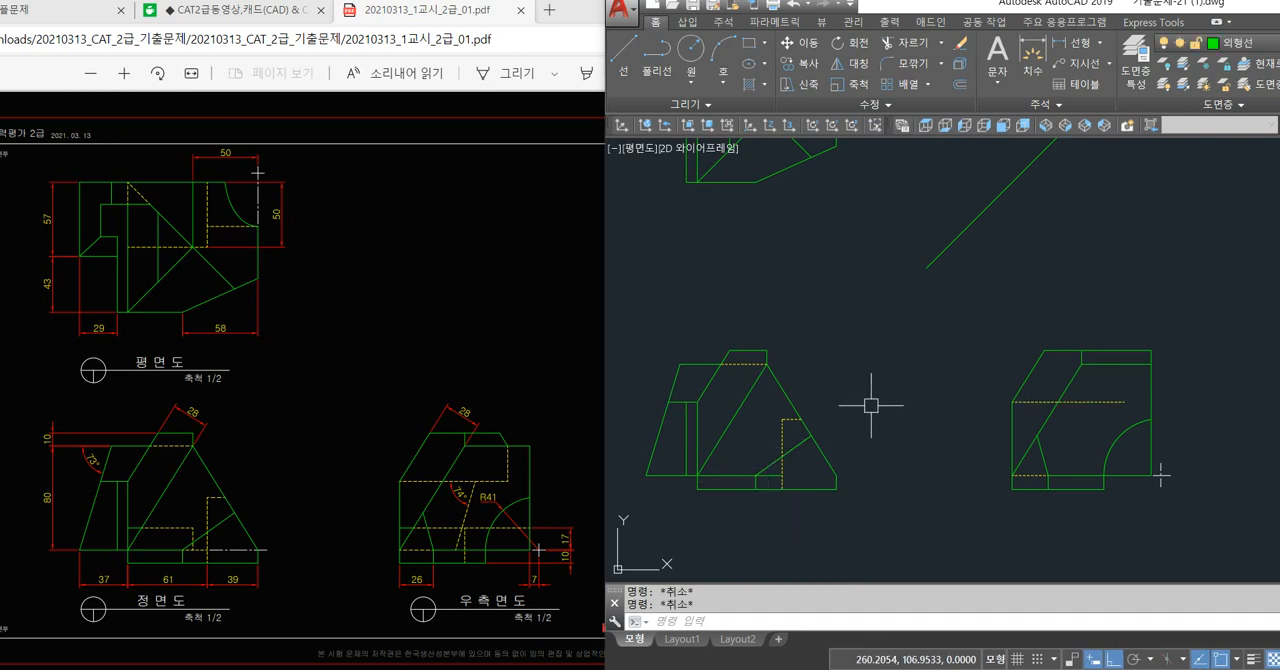
{"action": "middle_click_drag", "start_coordinate": [892, 391], "coordinate": [889, 402]}
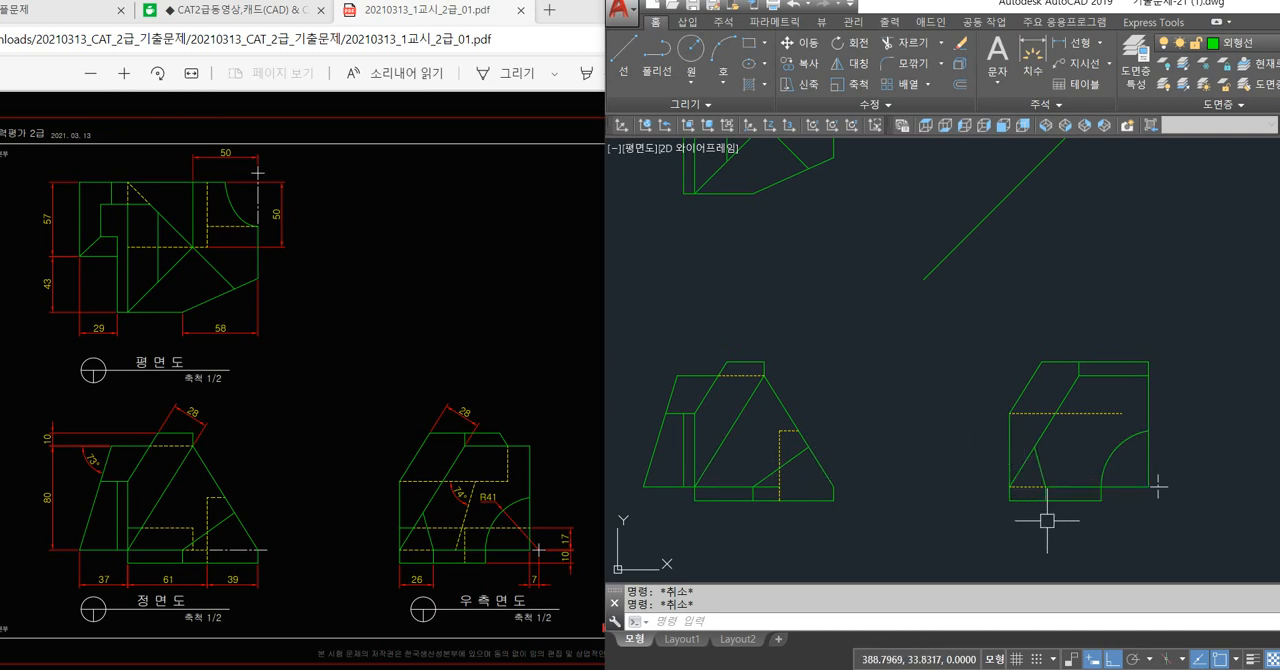
Try to draw a slanted line between the horizontal dashed line and the base line in the right side view, with ortho off.
{"action": "type", "text": "l"}
{"action": "key", "text": "Return"}
{"action": "scroll", "coordinate": [1095, 508], "scroll_direction": "up", "scroll_amount": 2}
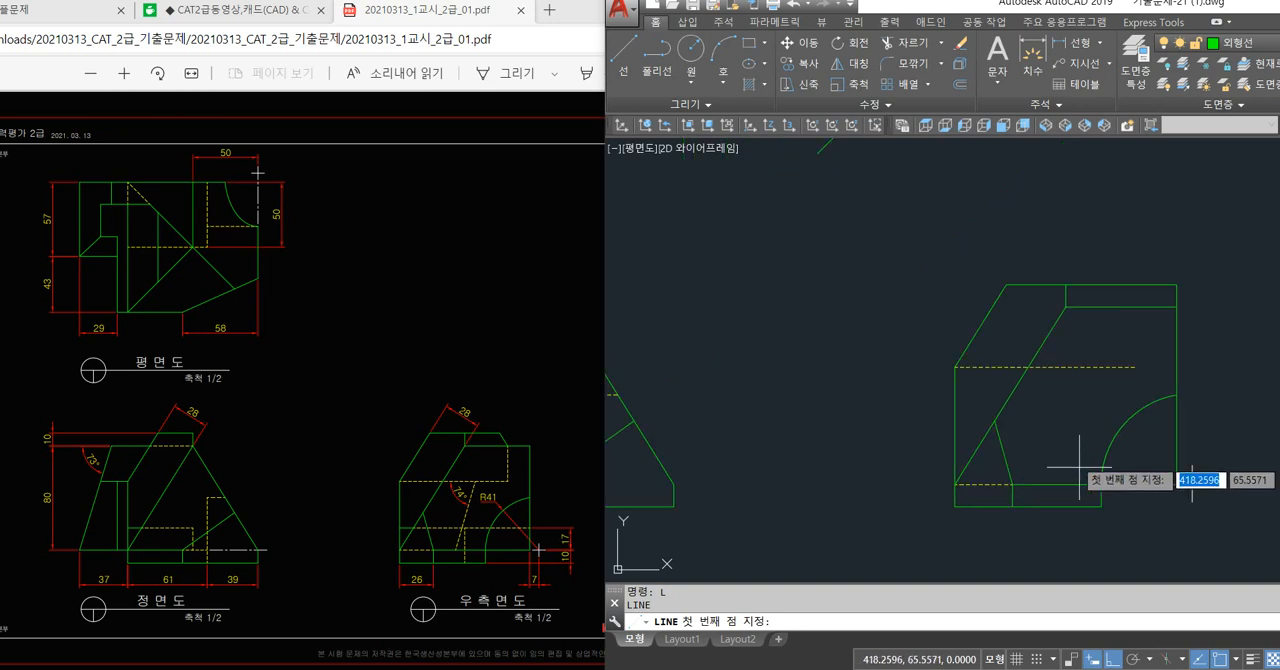
{"action": "left_click", "coordinate": [1081, 367]}
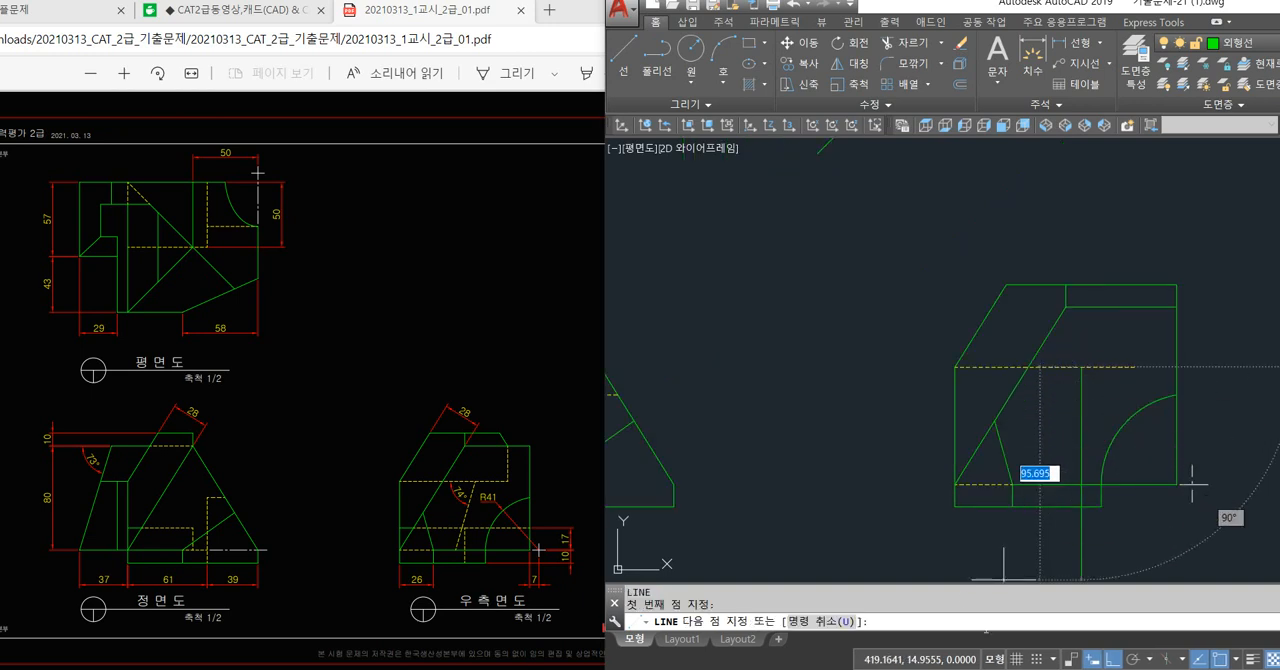
{"action": "left_click", "coordinate": [1113, 660]}
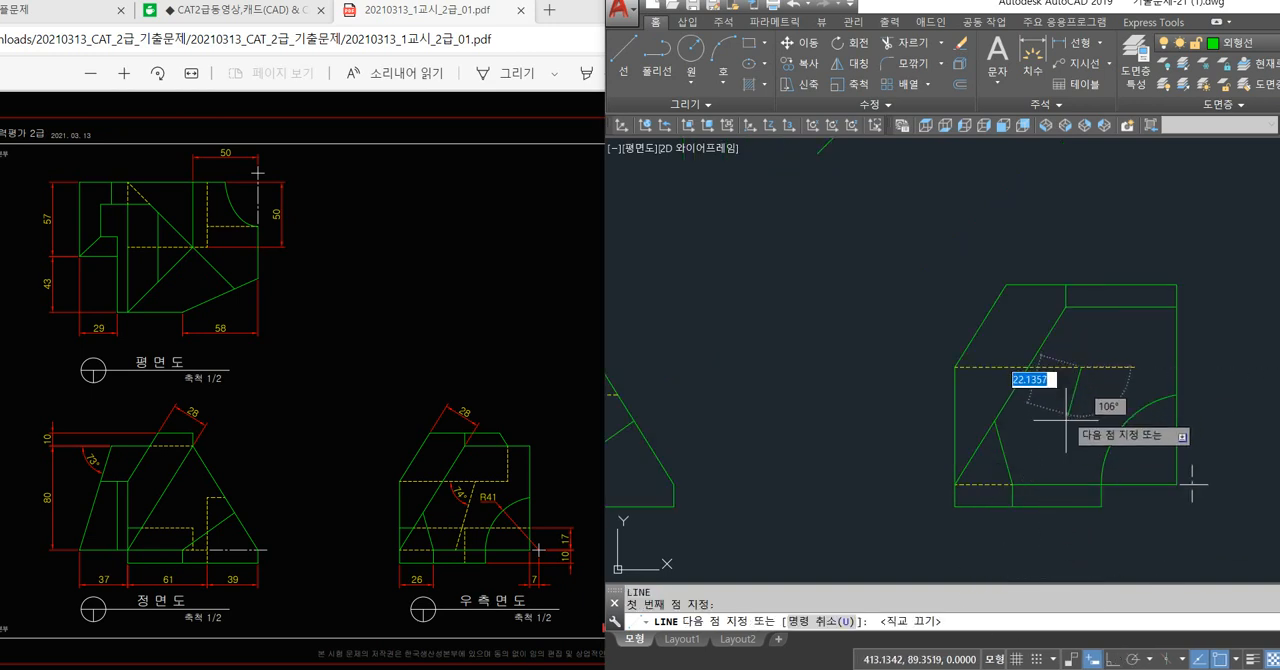
{"action": "key", "text": "Escape"}
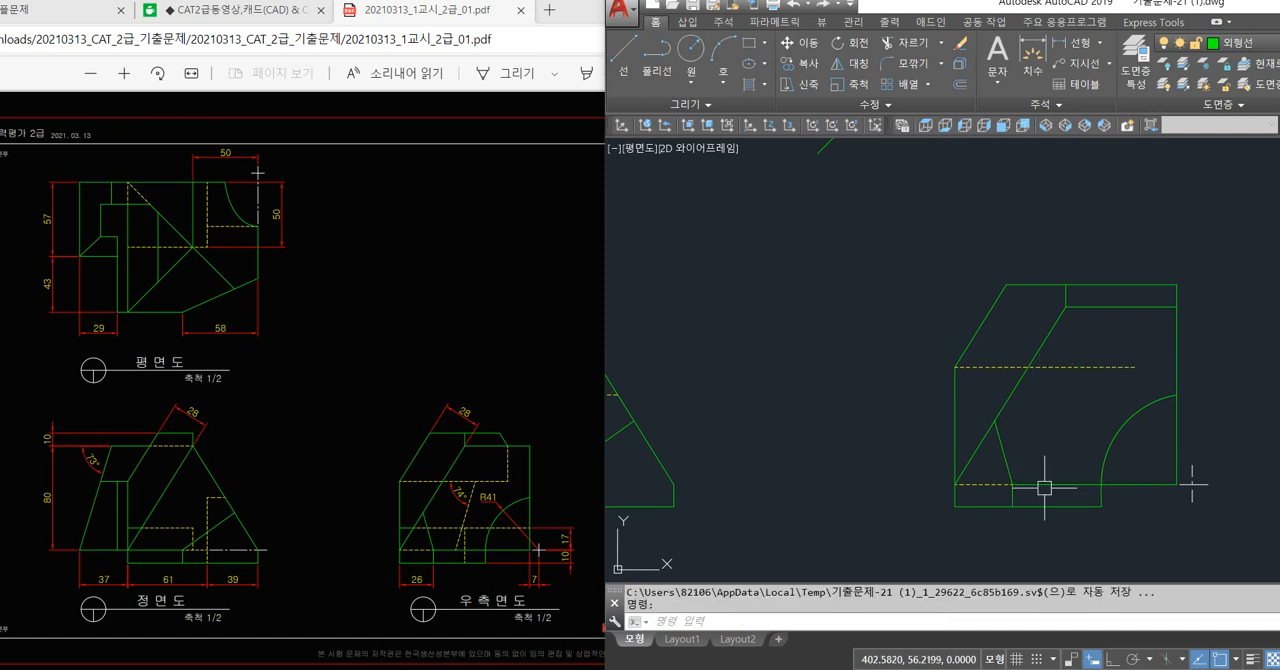
{"action": "key", "text": "Return"}
{"action": "left_click", "coordinate": [1047, 485]}
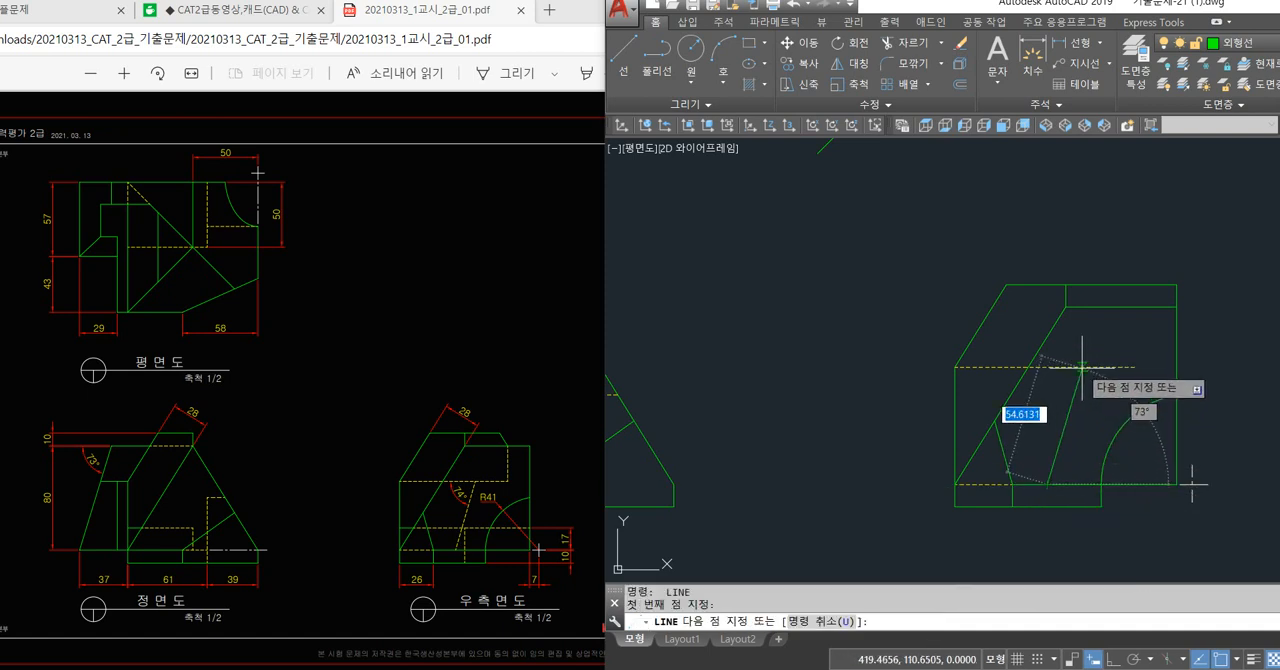
{"action": "key", "text": "Escape"}
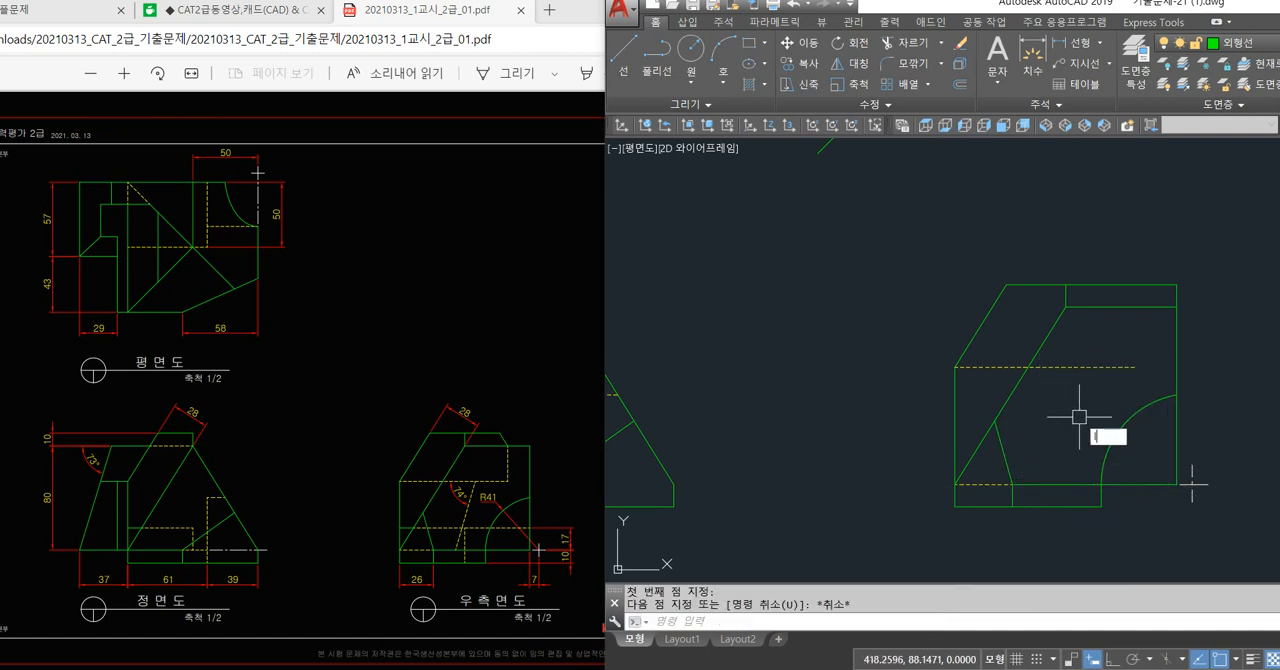
Draw a line from the right side view's base line horizontally to the front view's slanted-edge corner, continuing vertically up from there, with ortho on.
{"action": "type", "text": "l"}
{"action": "key", "text": "Return"}
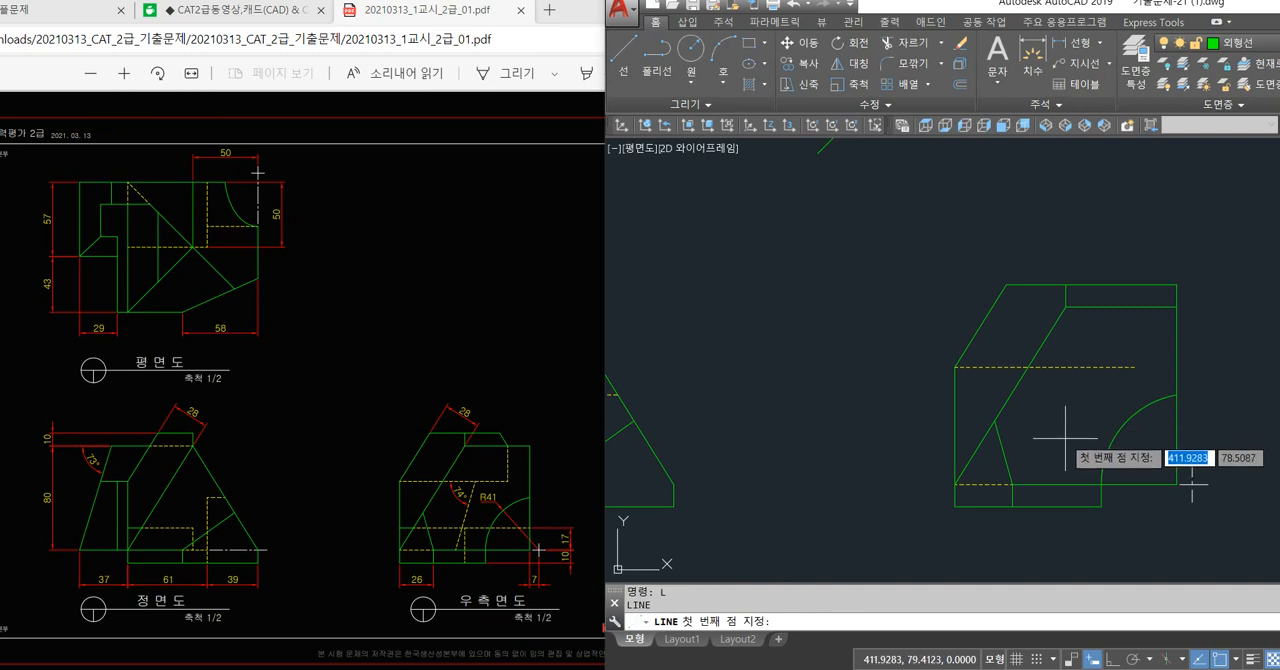
{"action": "left_click", "coordinate": [1048, 486]}
{"action": "middle_click_drag", "start_coordinate": [1048, 486], "coordinate": [1250, 453]}
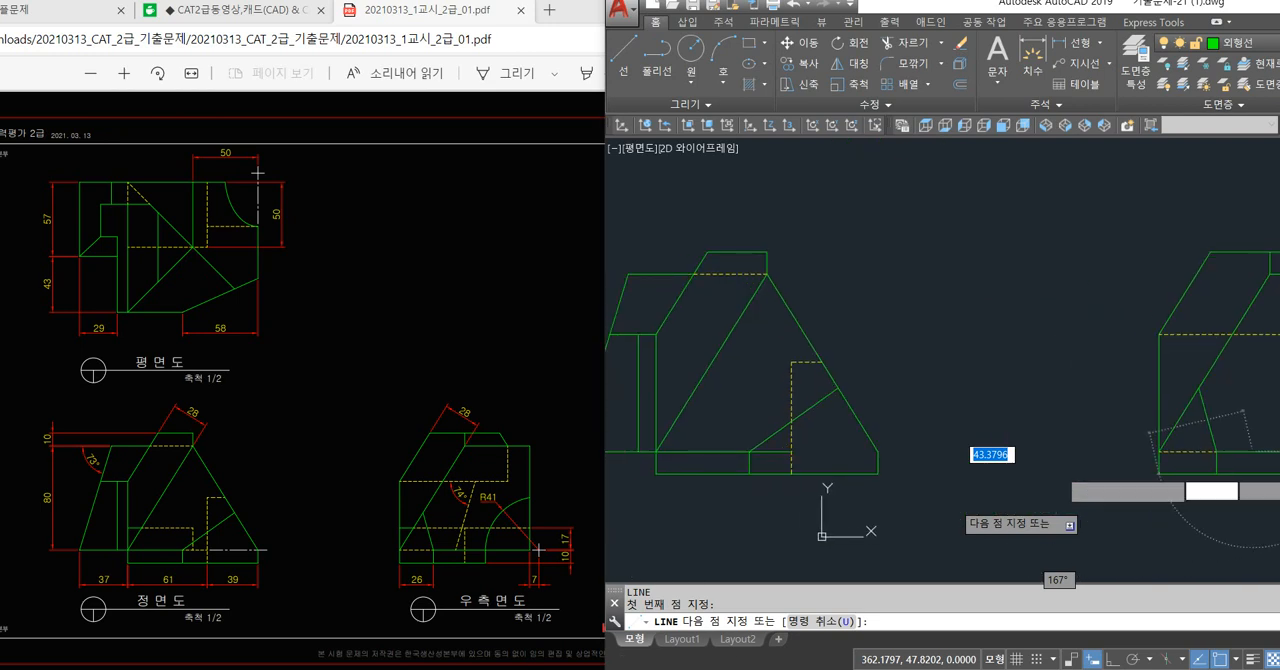
{"action": "key", "text": "F8"}
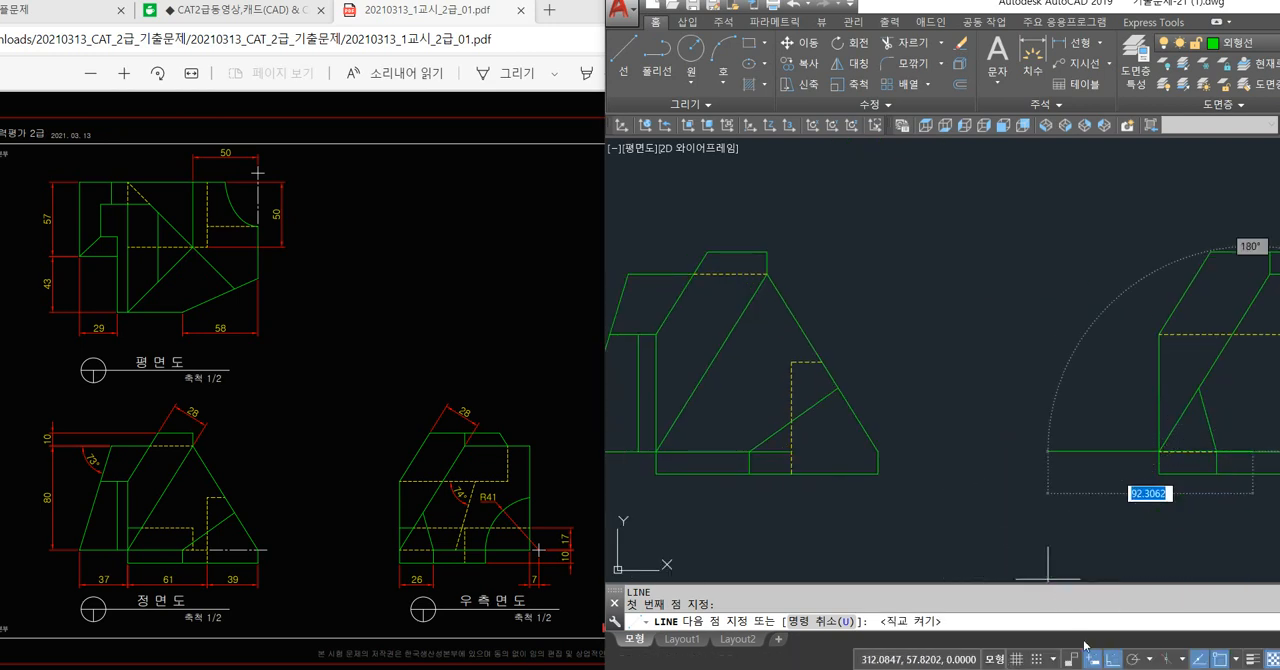
{"action": "left_click", "coordinate": [878, 453]}
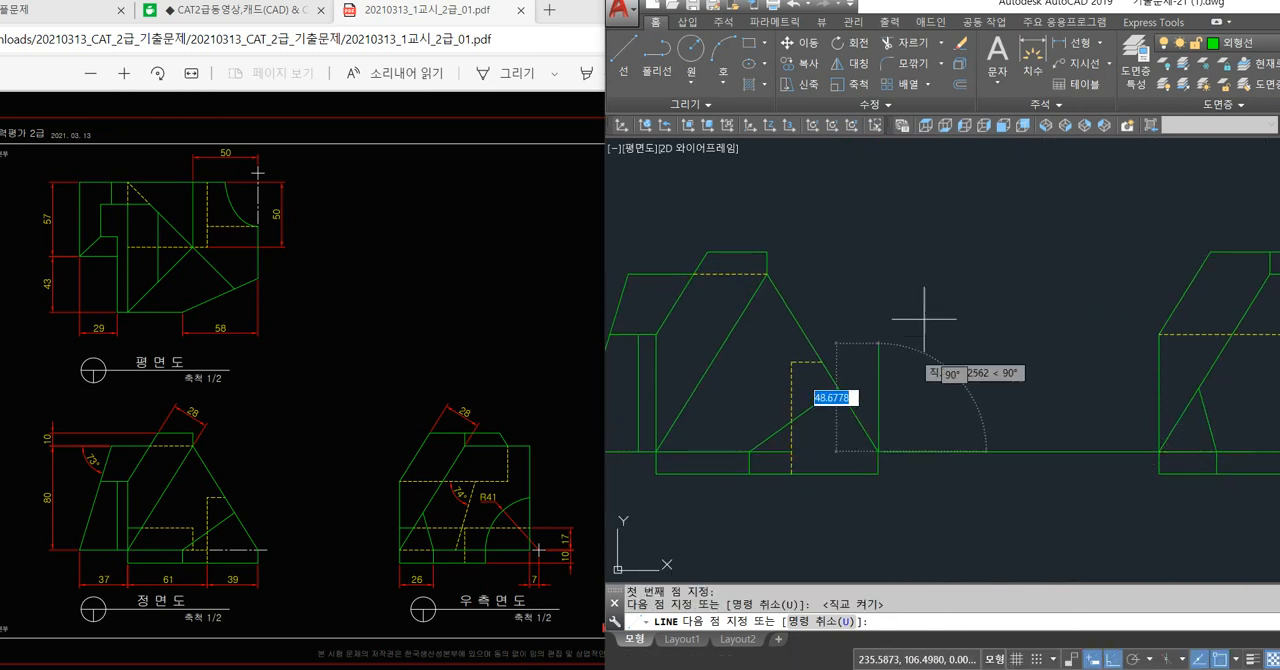
{"action": "left_click", "coordinate": [914, 277]}
{"action": "key", "text": "Return"}
Draw a projection line from the same base point to the front view's far slanted-edge corner and up to the plan view's stepped corner.
{"action": "key", "text": "space"}
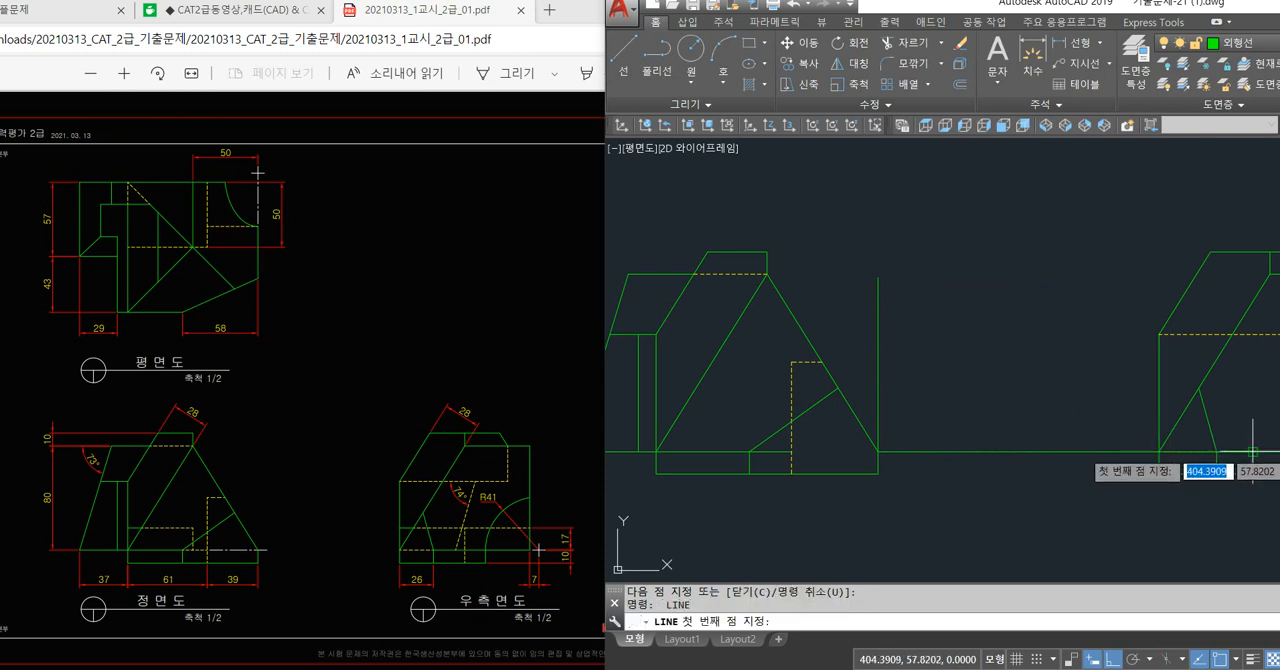
{"action": "left_click", "coordinate": [1253, 453]}
{"action": "middle_click_drag", "start_coordinate": [848, 459], "coordinate": [1010, 451]}
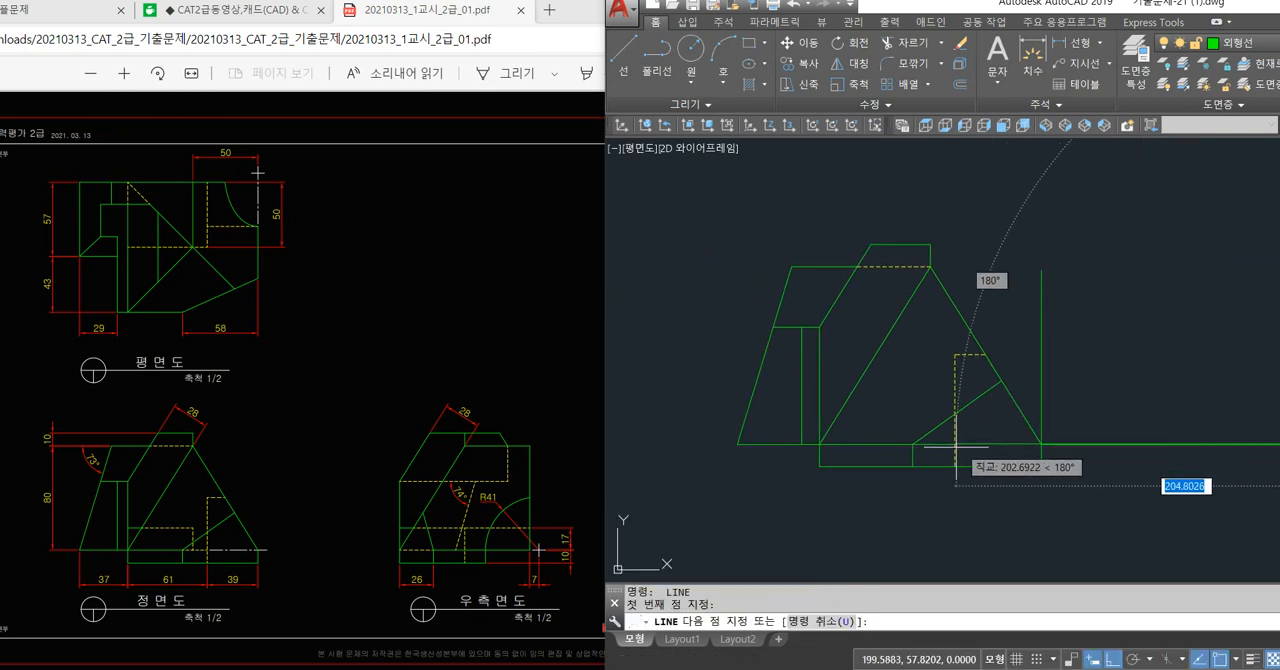
{"action": "left_click", "coordinate": [737, 444]}
{"action": "middle_click_drag", "start_coordinate": [709, 284], "coordinate": [694, 431]}
{"action": "scroll", "coordinate": [709, 386], "scroll_direction": "down", "scroll_amount": 2}
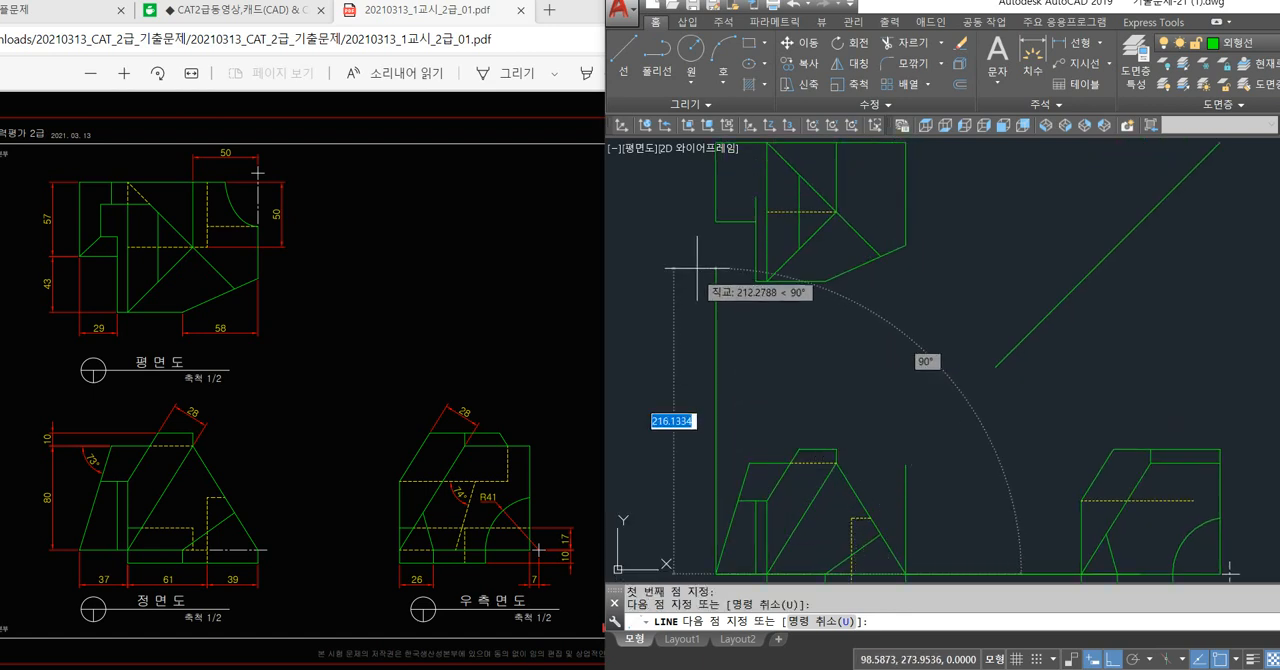
{"action": "left_click", "coordinate": [715, 221]}
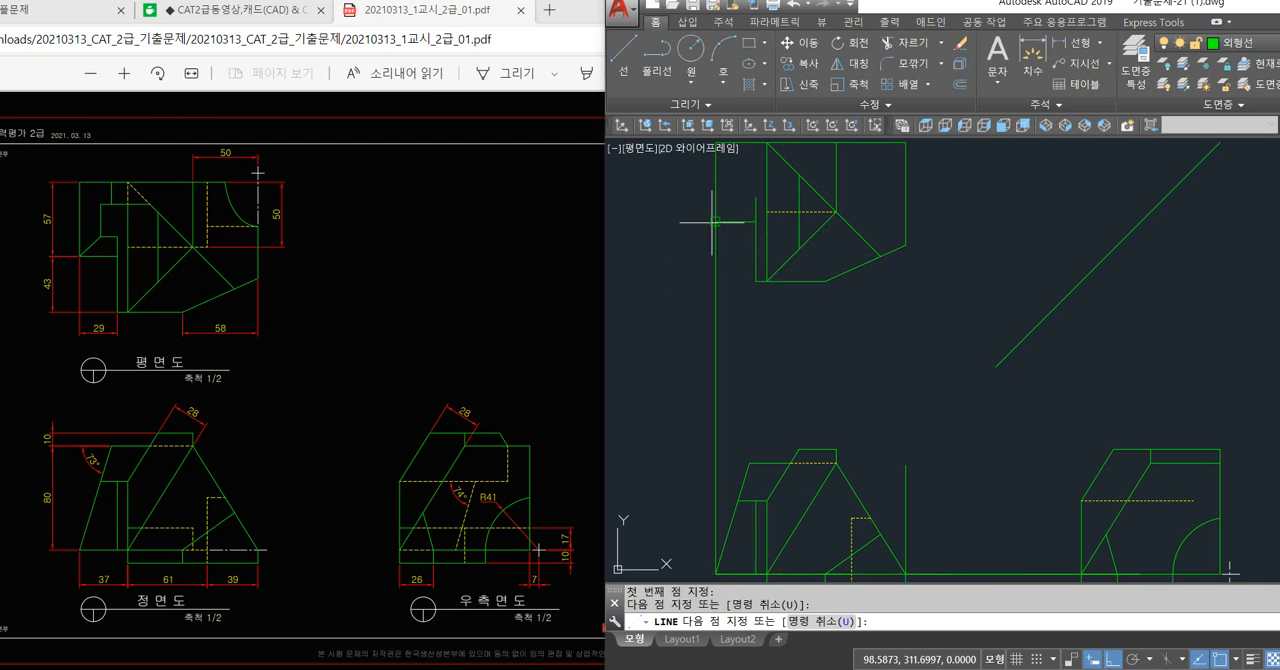
{"action": "key", "text": "Escape"}
Erase the horizontal projection lines between the front and right side views and the vertical one running up to the plan view.
{"action": "scroll", "coordinate": [773, 340], "scroll_direction": "down", "scroll_amount": 2}
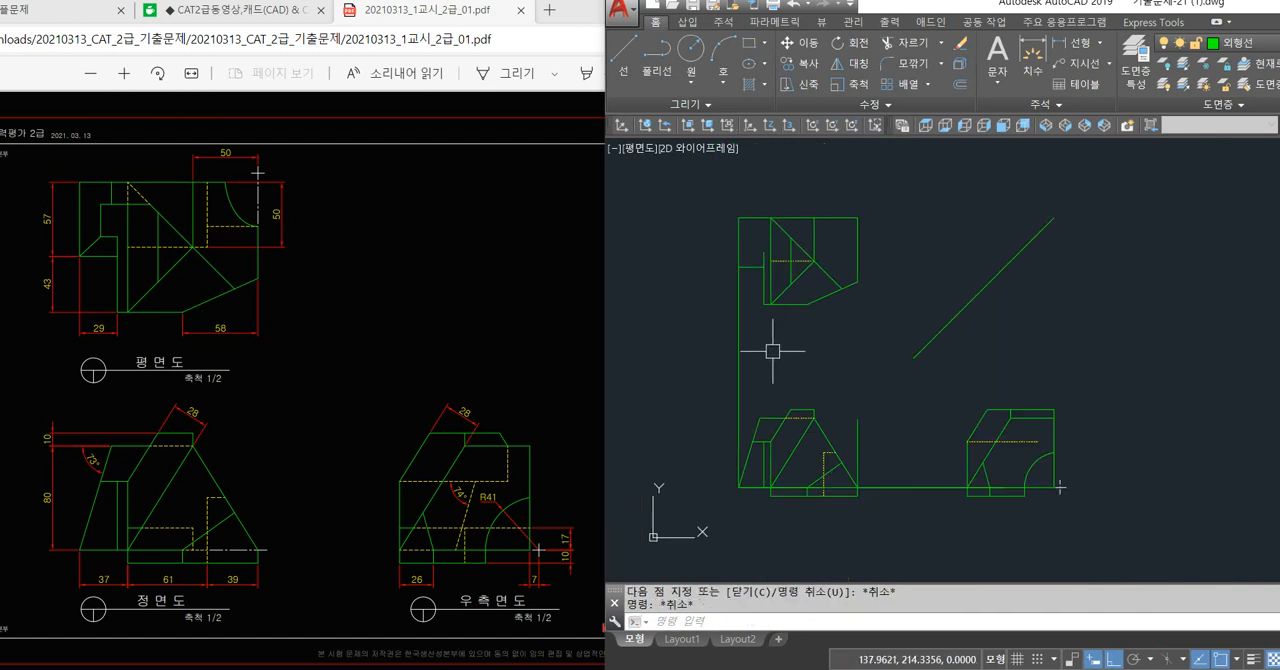
{"action": "left_click", "coordinate": [738, 351]}
{"action": "left_click", "coordinate": [966, 449]}
{"action": "left_click", "coordinate": [920, 514]}
{"action": "key", "text": "Delete"}
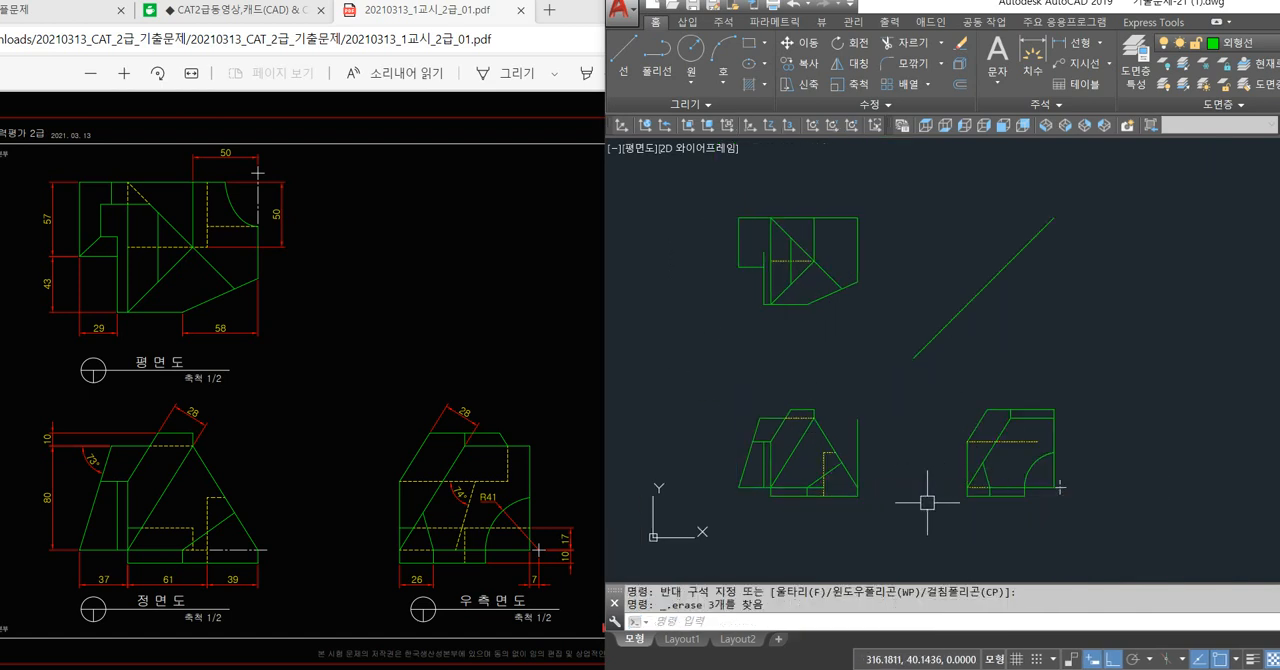
Draw a horizontal projection line from the plan view's inner step corner past the 45° line and try a vertical one down through the right side view.
{"action": "left_click", "coordinate": [748, 263]}
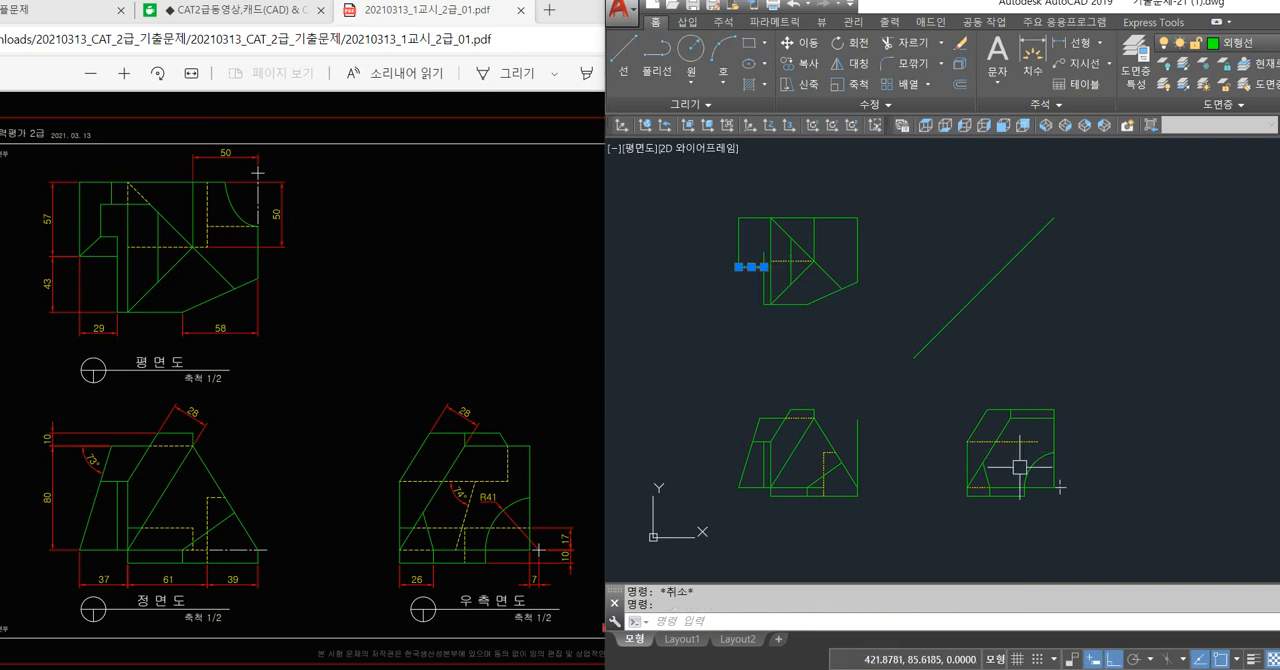
{"action": "key", "text": "Escape"}
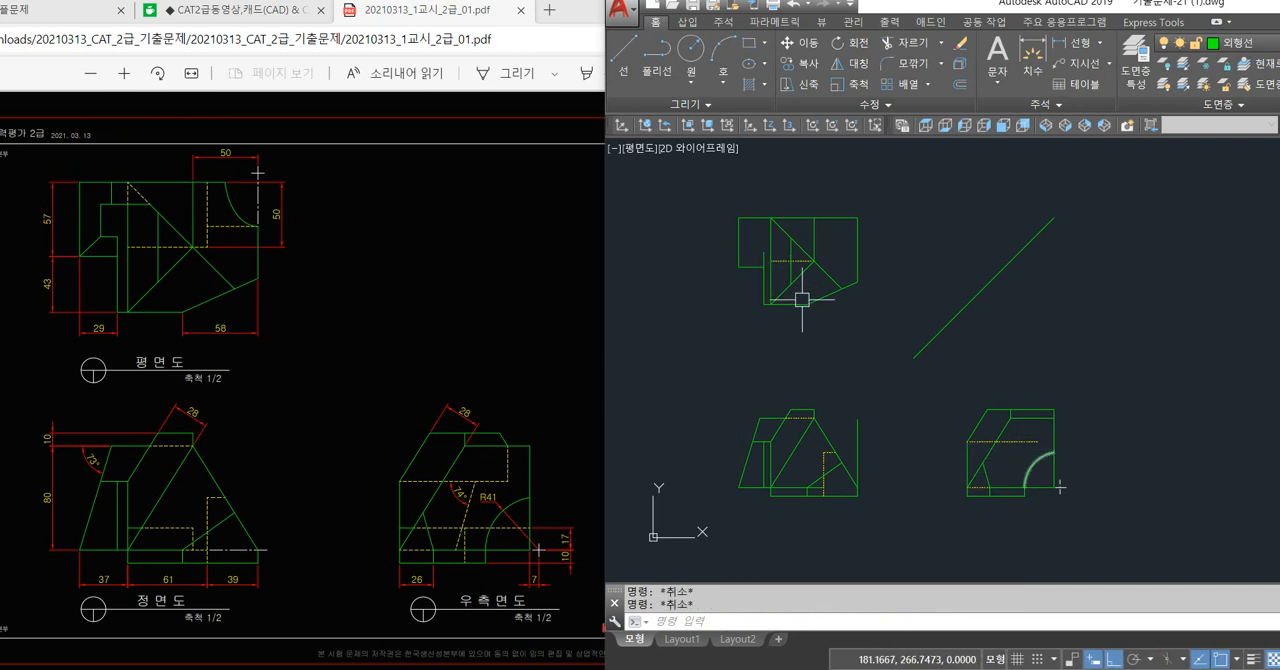
{"action": "type", "text": "l"}
{"action": "key", "text": "space"}
{"action": "scroll", "coordinate": [768, 268], "scroll_direction": "up", "scroll_amount": 2}
{"action": "left_click", "coordinate": [749, 267]}
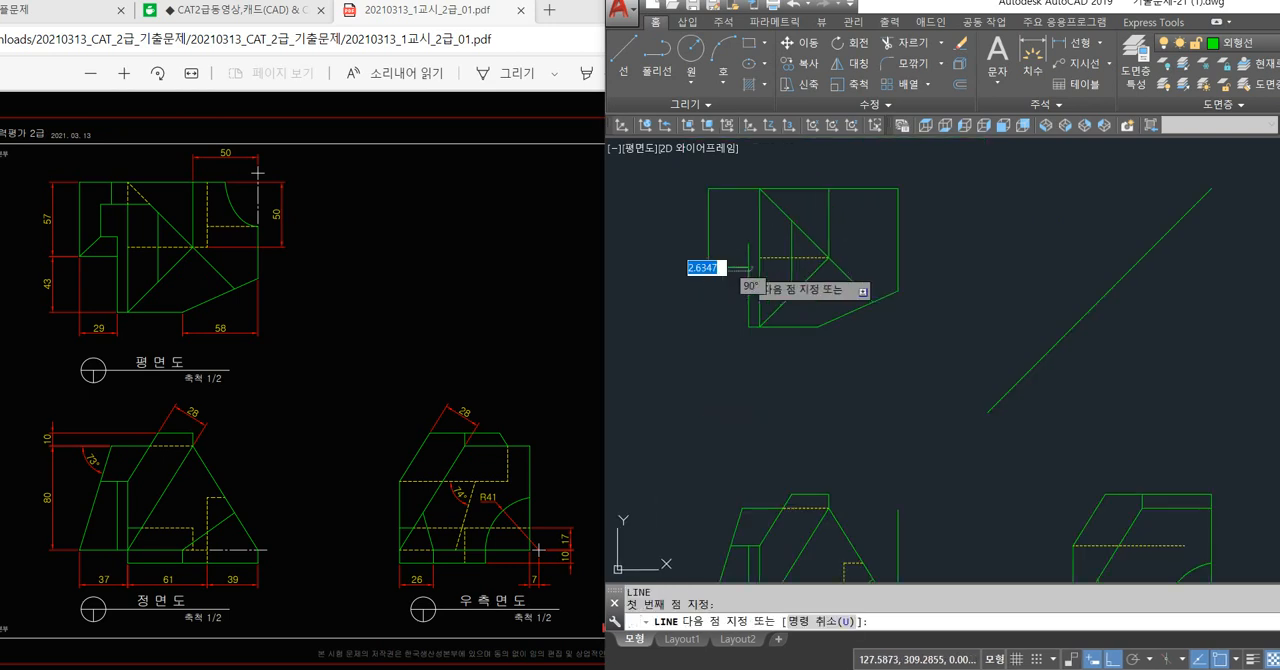
{"action": "scroll", "coordinate": [749, 268], "scroll_direction": "down", "scroll_amount": 2}
{"action": "left_click", "coordinate": [990, 269]}
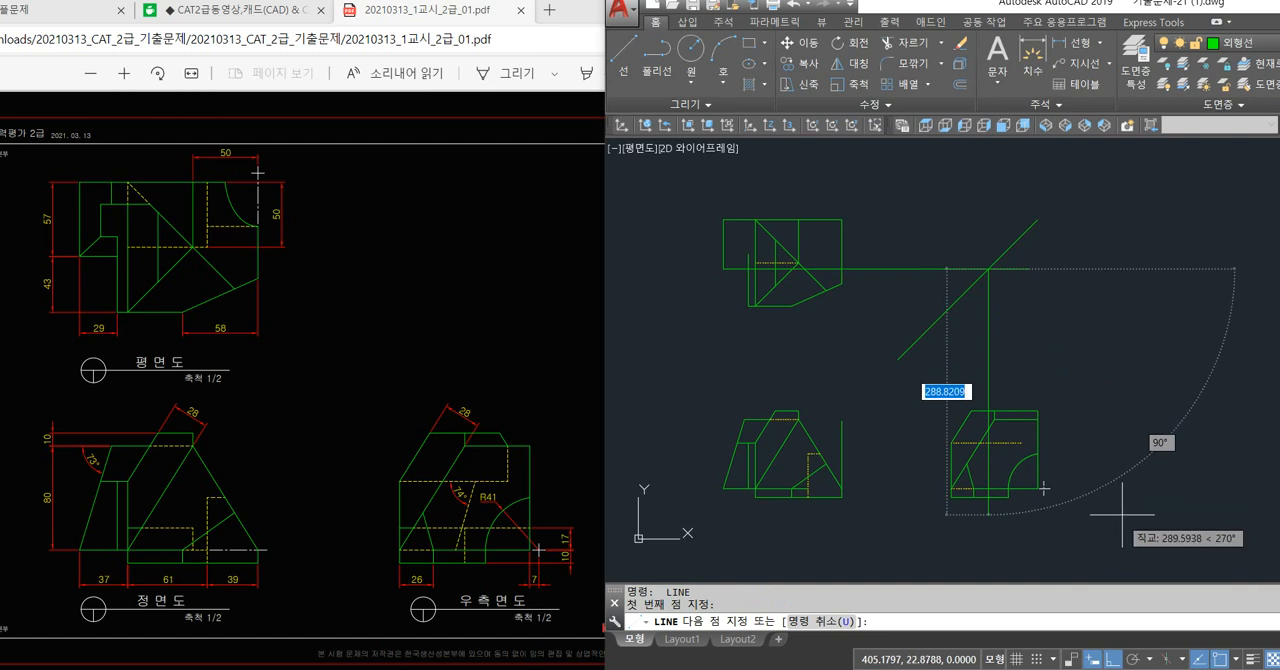
{"action": "key", "text": "Escape"}
Erase the horizontal projection line between the plan view and the 45° line, and dismiss the news notification.
{"action": "left_click", "coordinate": [904, 268]}
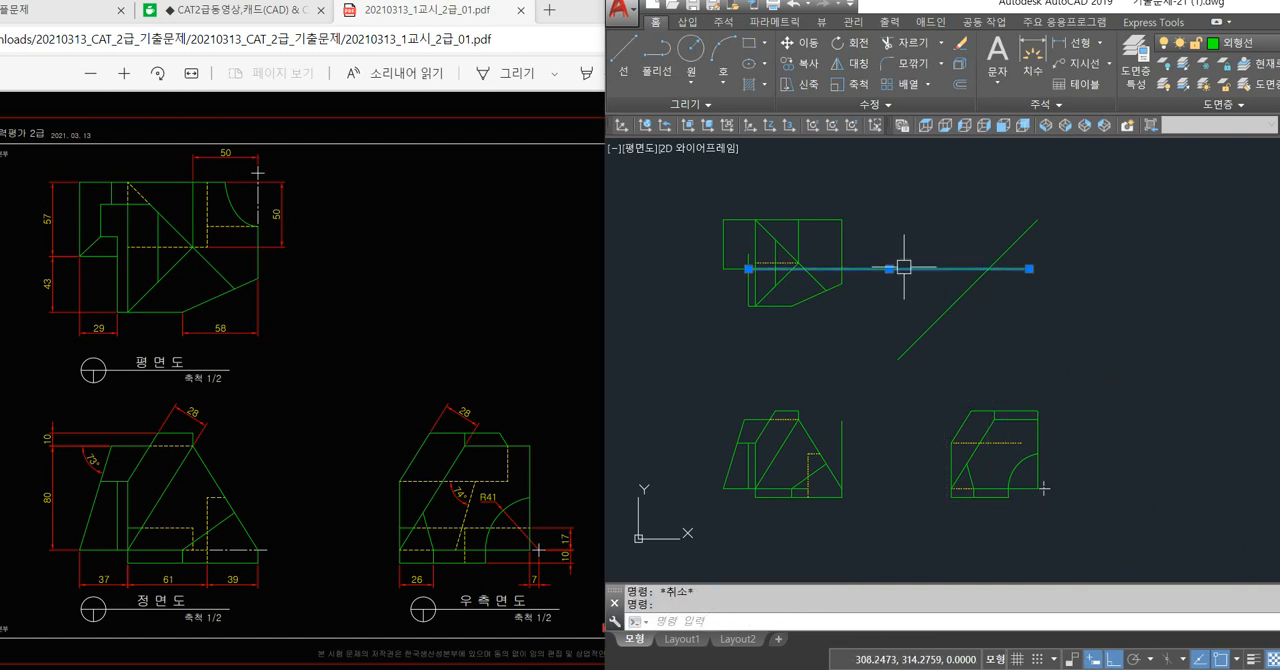
{"action": "key", "text": "Delete"}
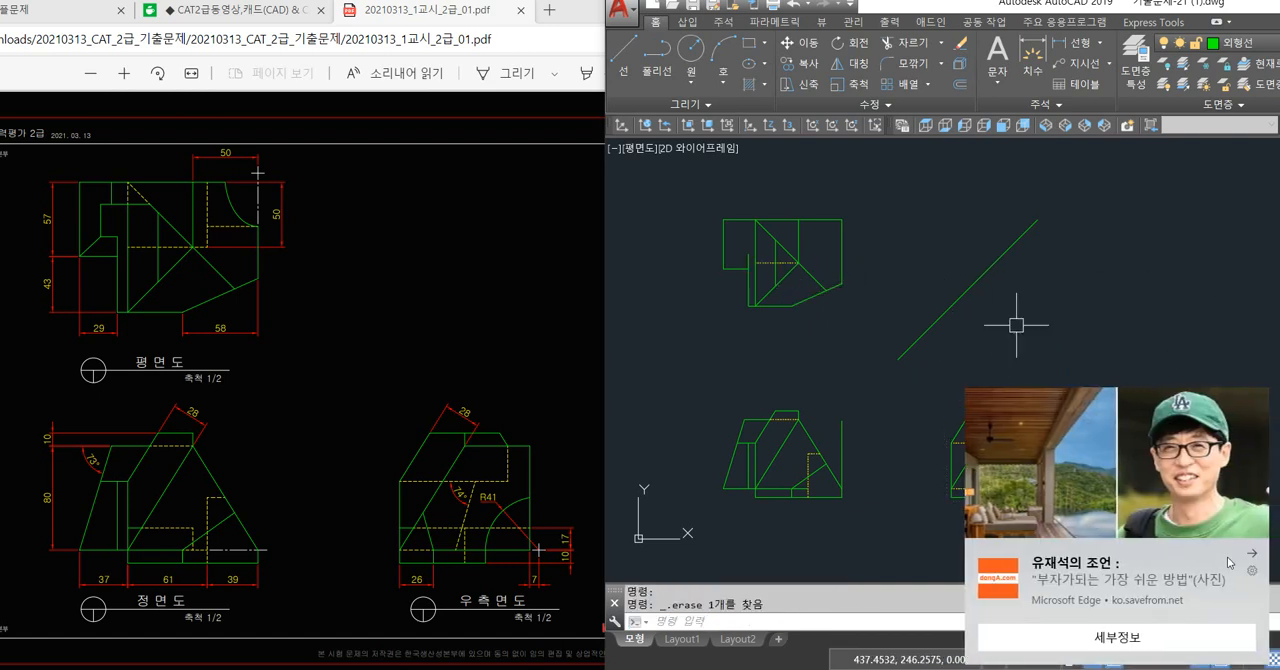
{"action": "left_click", "coordinate": [1251, 556]}
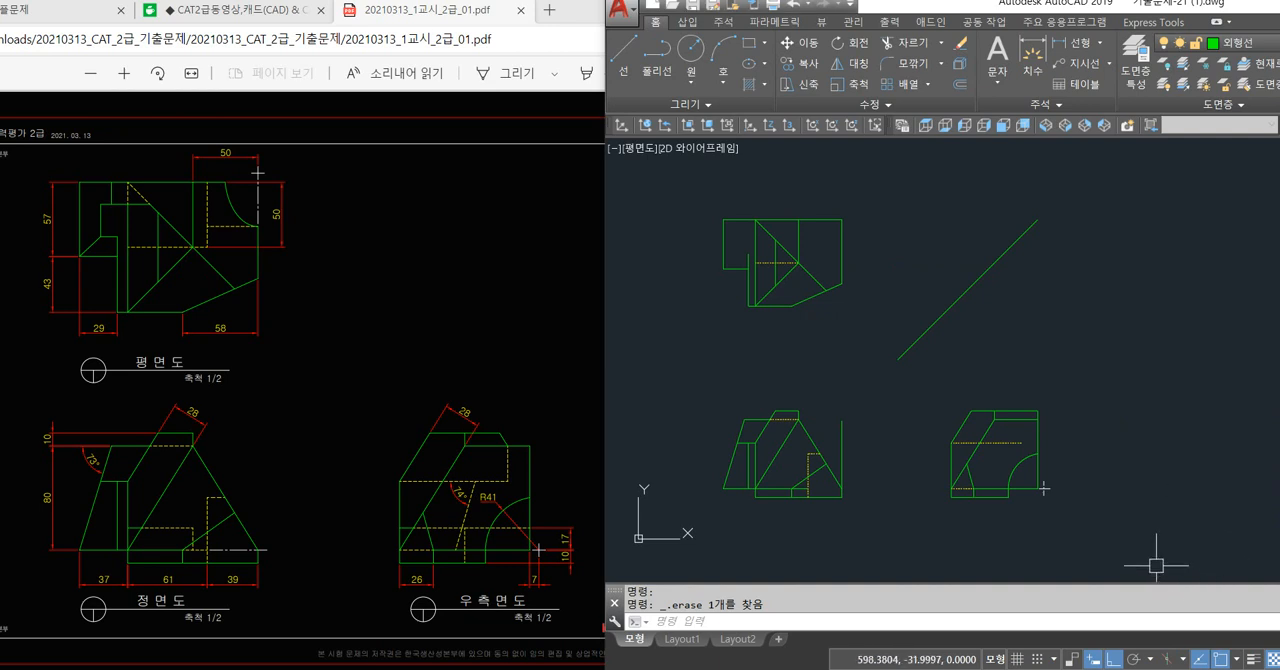
{"action": "key", "text": "F8"}
{"action": "key", "text": "F8"}
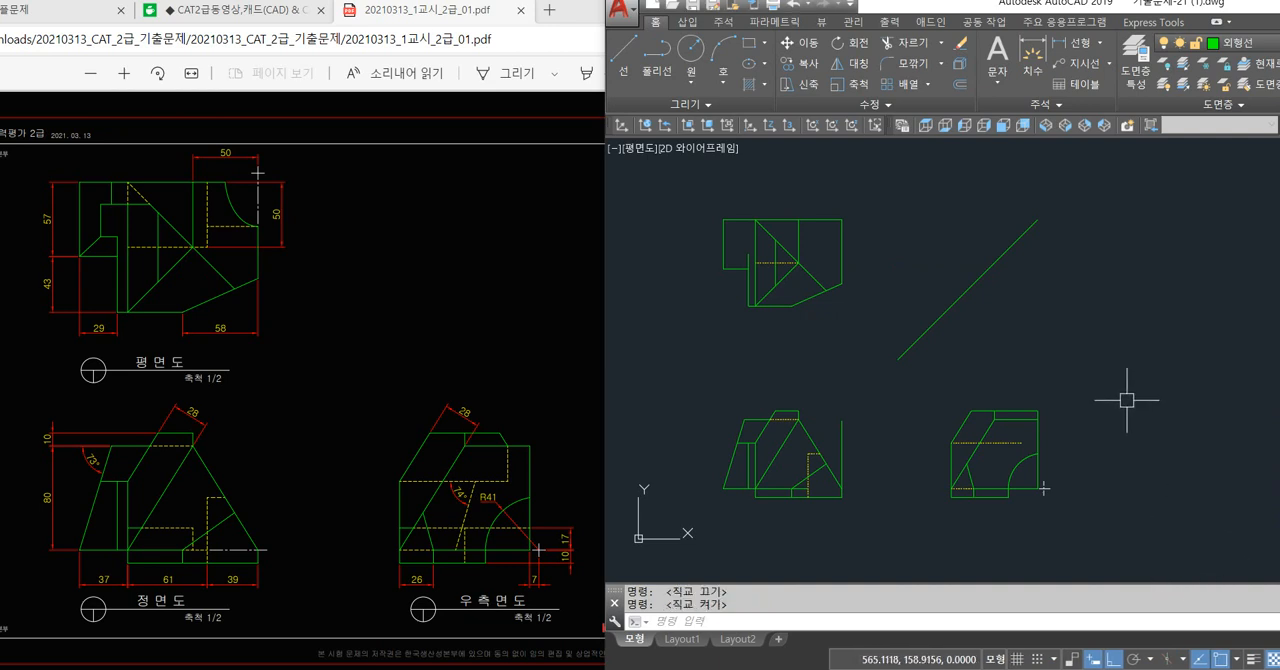
Draw a projection line from the right side view's base level to the front view's lower outer corner, up to the plan view's outer corner and across past the 45° line.
{"action": "type", "text": "l"}
{"action": "key", "text": "Return"}
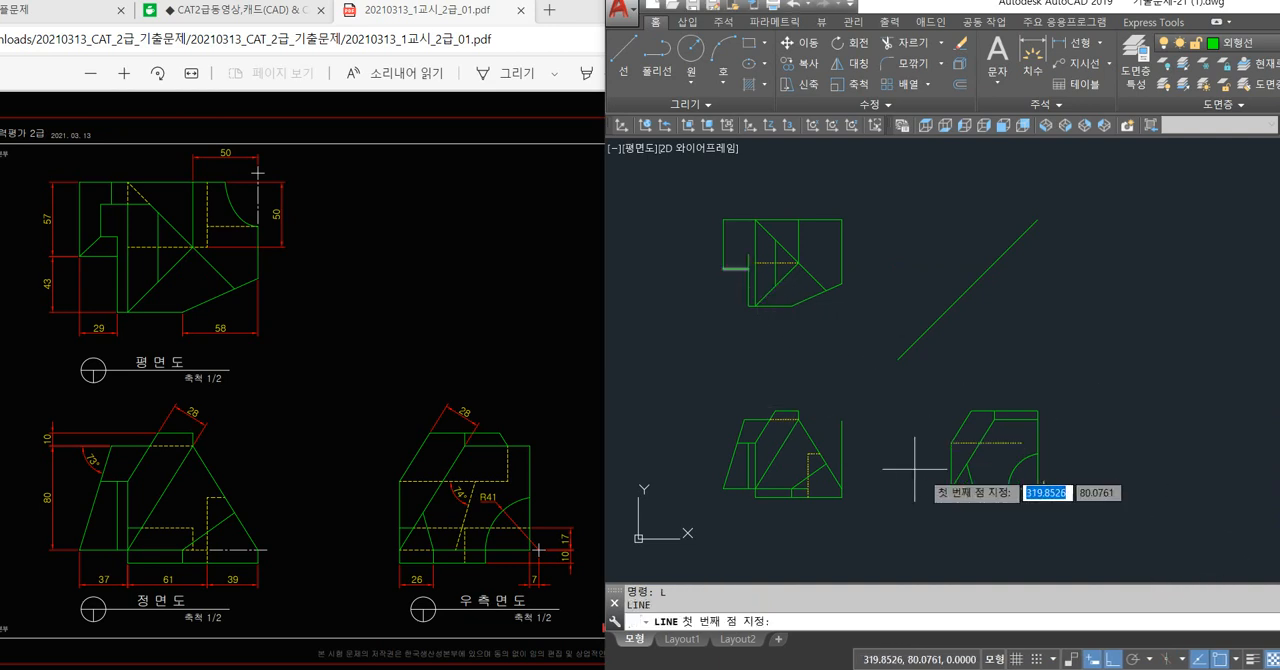
{"action": "left_click", "coordinate": [991, 494]}
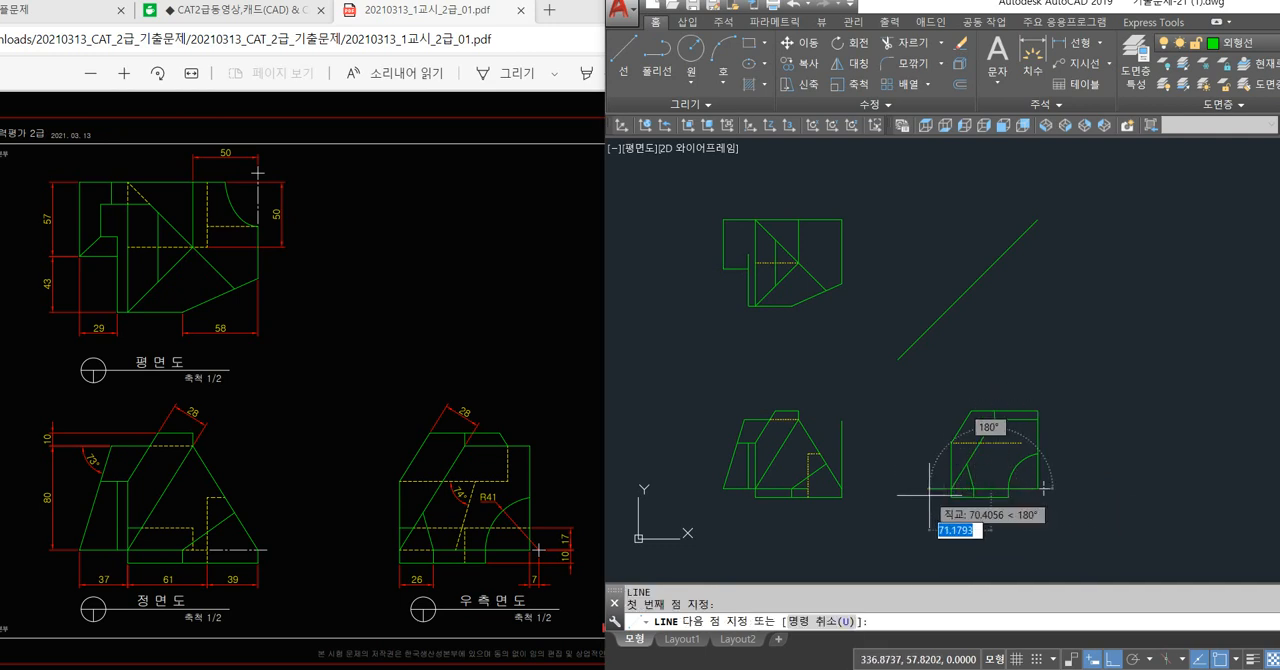
{"action": "left_click", "coordinate": [681, 489]}
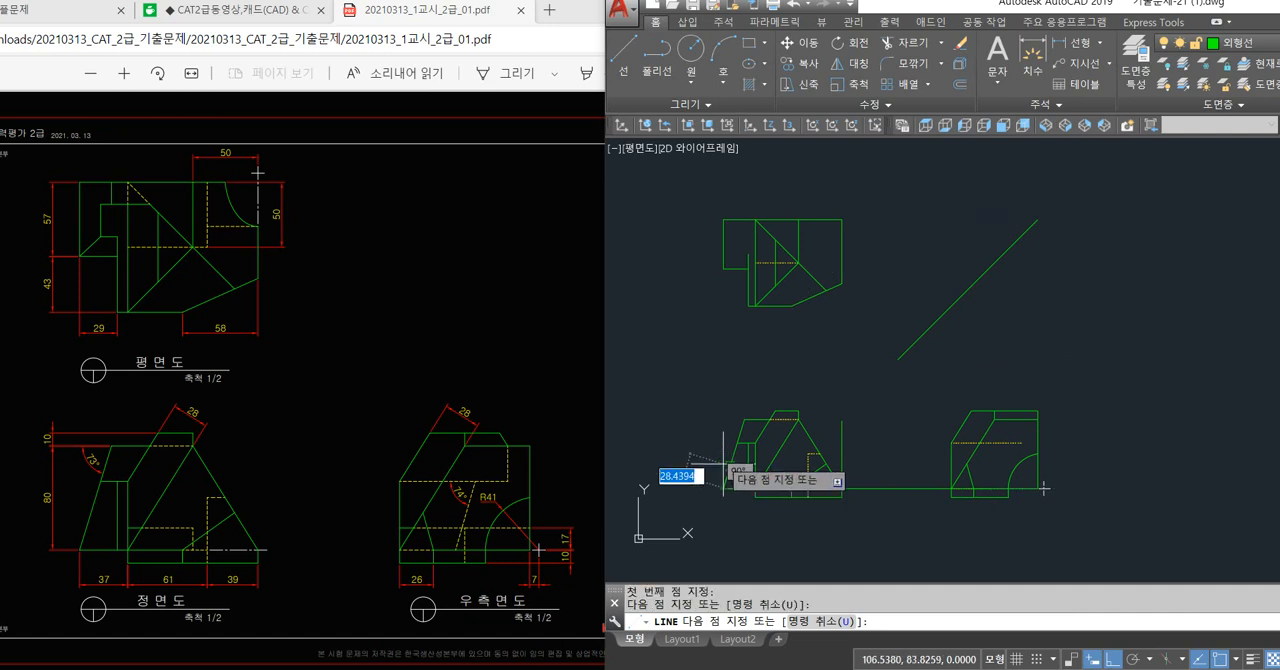
{"action": "left_click", "coordinate": [726, 272]}
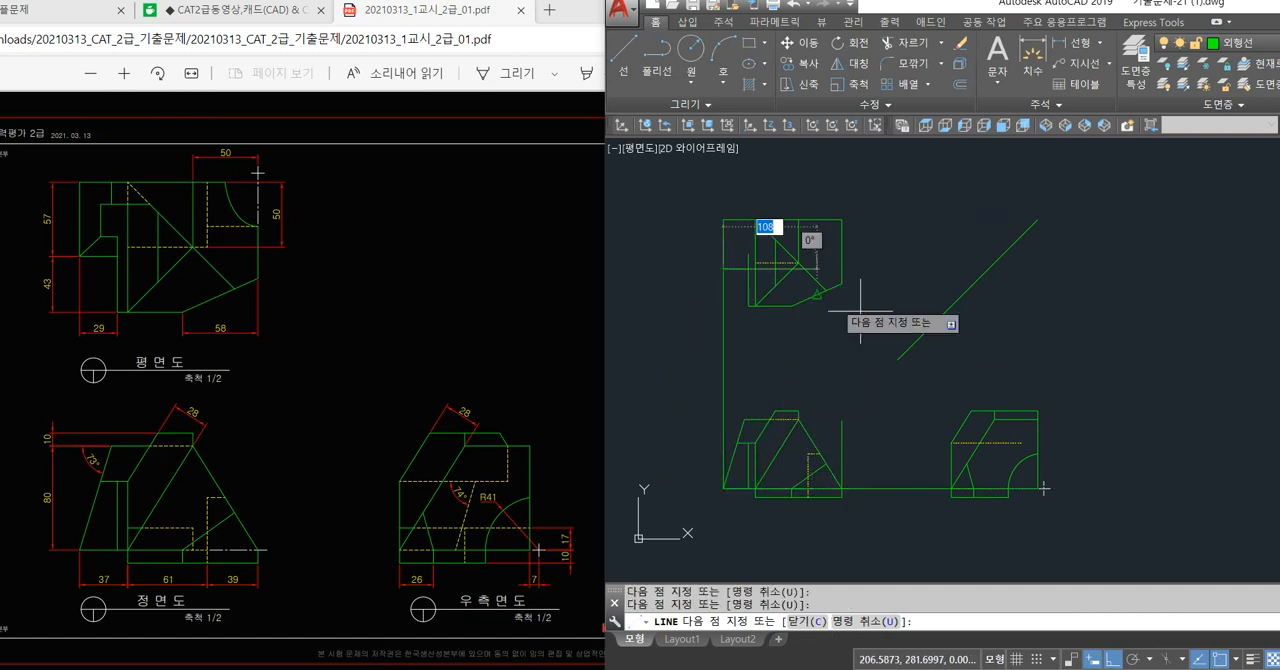
{"action": "left_click", "coordinate": [1016, 327]}
{"action": "key", "text": "space"}
Draw a vertical projection line from the intersection on the 45° line down to the right side view's horizontal base edge.
{"action": "key", "text": "space"}
{"action": "left_click", "coordinate": [988, 269]}
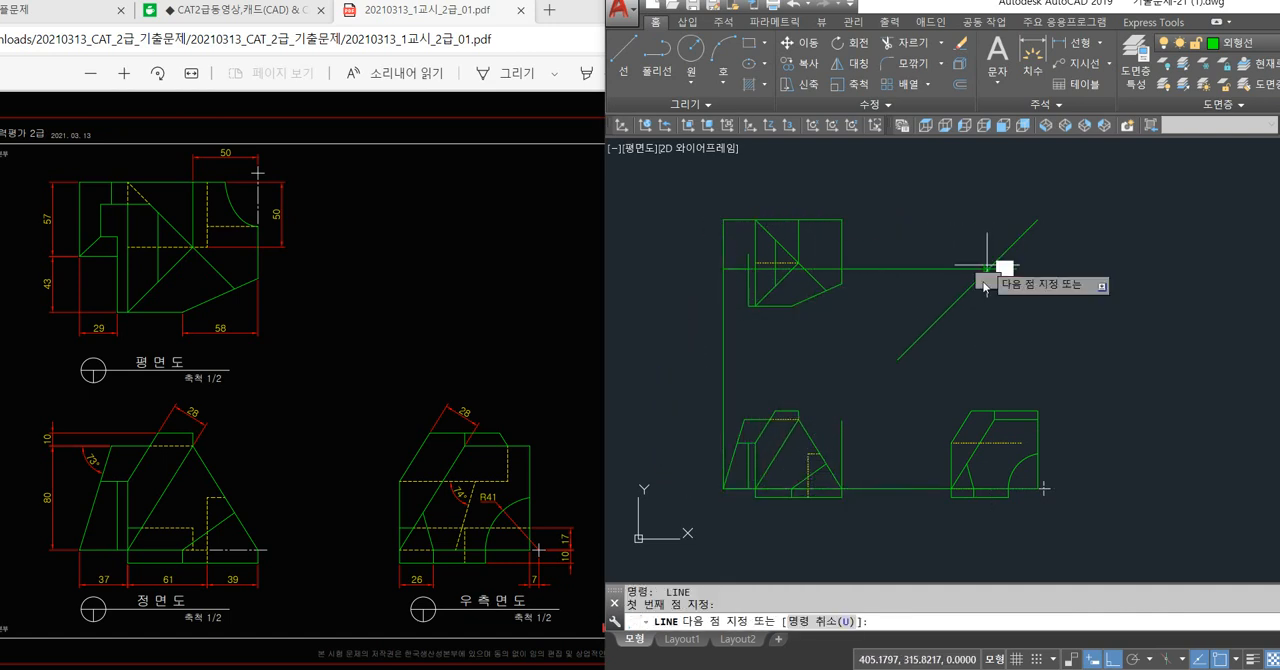
{"action": "left_click", "coordinate": [982, 488]}
{"action": "key", "text": "space"}
{"action": "key", "text": "space"}
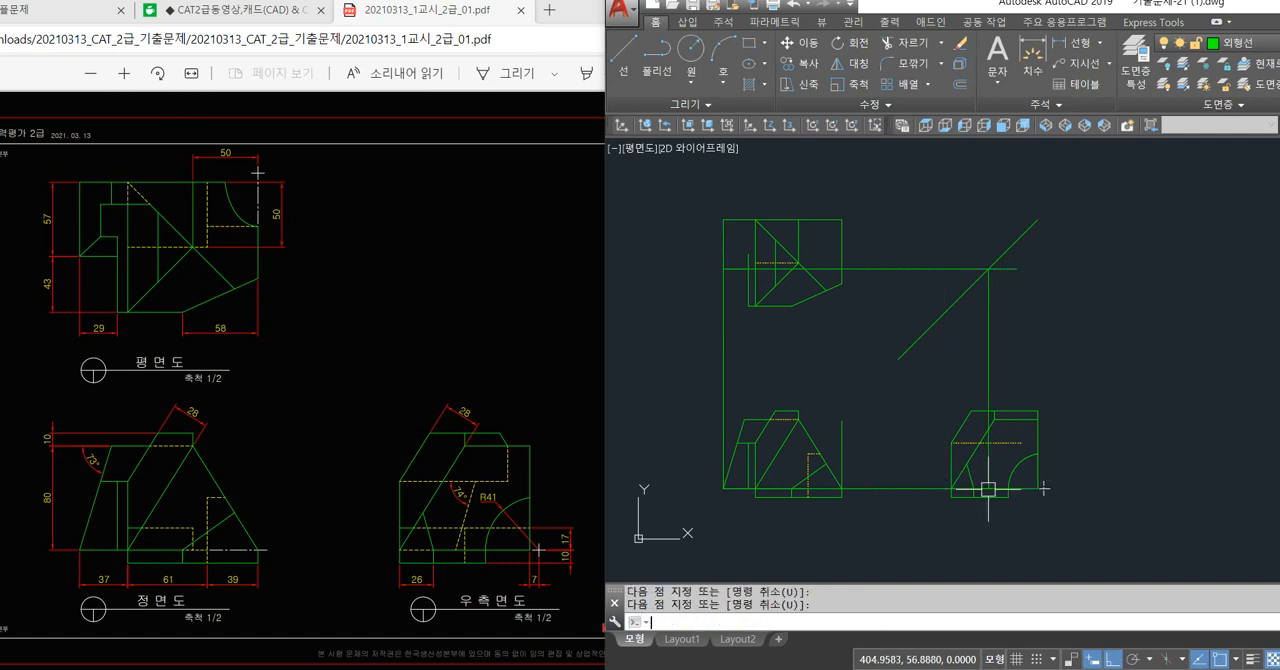
Draw a line about 71 mm long at 74° upward from the projected point on the right side view's base edge.
{"action": "scroll", "coordinate": [984, 487], "scroll_direction": "up", "scroll_amount": 4}
{"action": "left_click", "coordinate": [983, 485]}
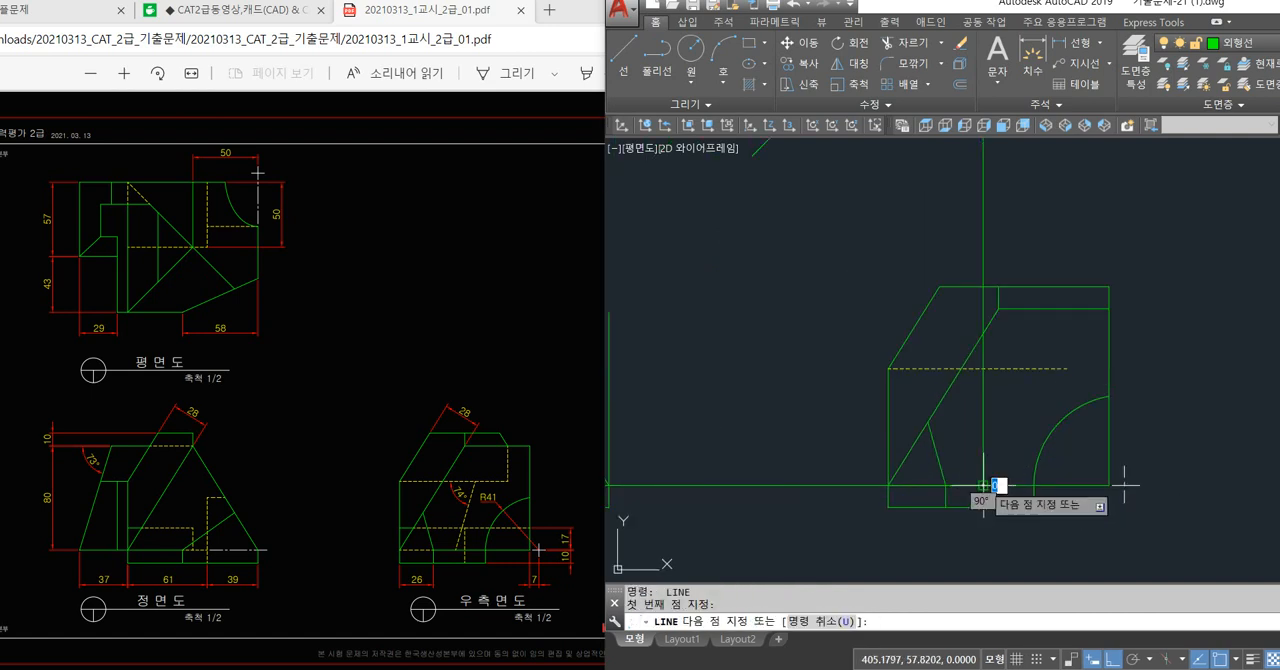
{"action": "type", "text": "<74"}
{"action": "key", "text": "Return"}
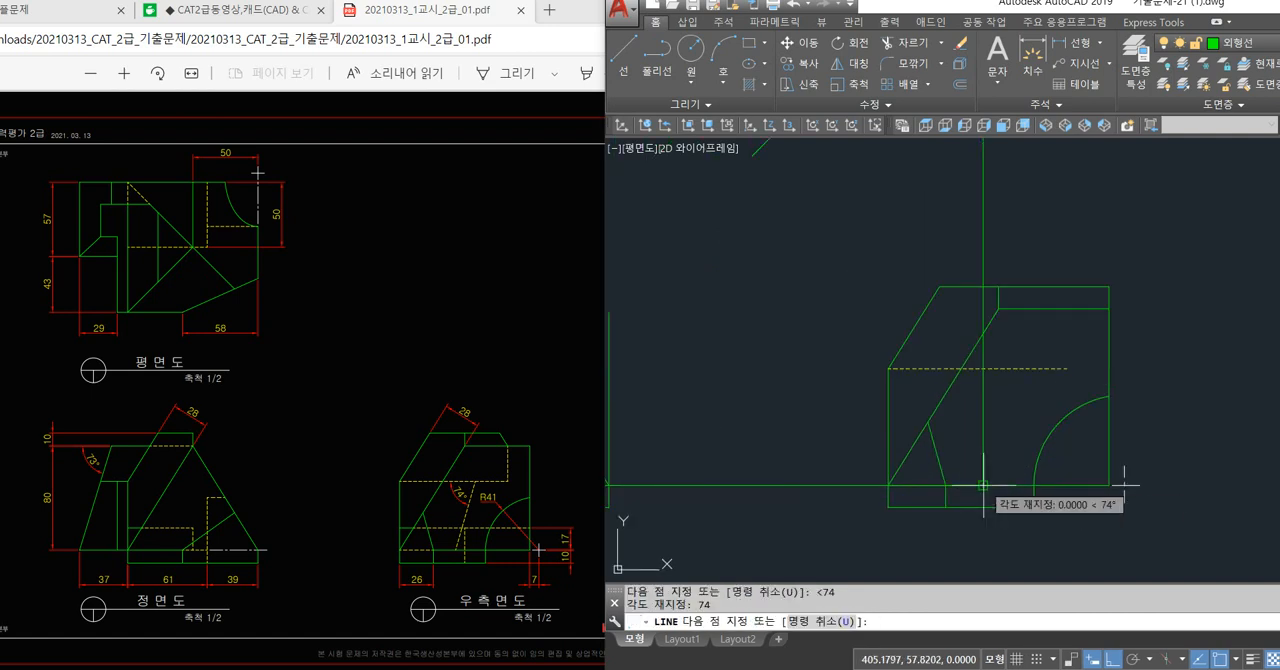
{"action": "left_click", "coordinate": [1027, 334]}
{"action": "key", "text": "space"}
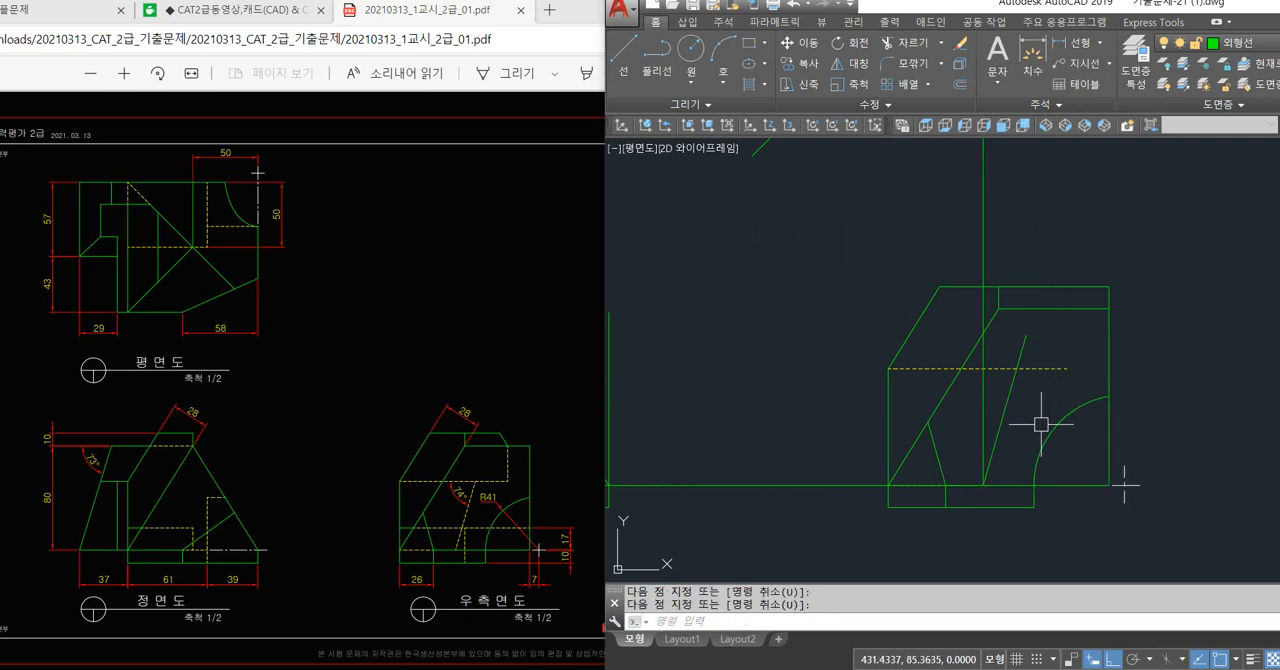
Erase the vertical and horizontal projection lines linking the front, plan and right side views, keeping the 45° line.
{"action": "left_click", "coordinate": [983, 246]}
{"action": "key", "text": "Delete"}
{"action": "scroll", "coordinate": [880, 380], "scroll_direction": "down", "scroll_amount": 4}
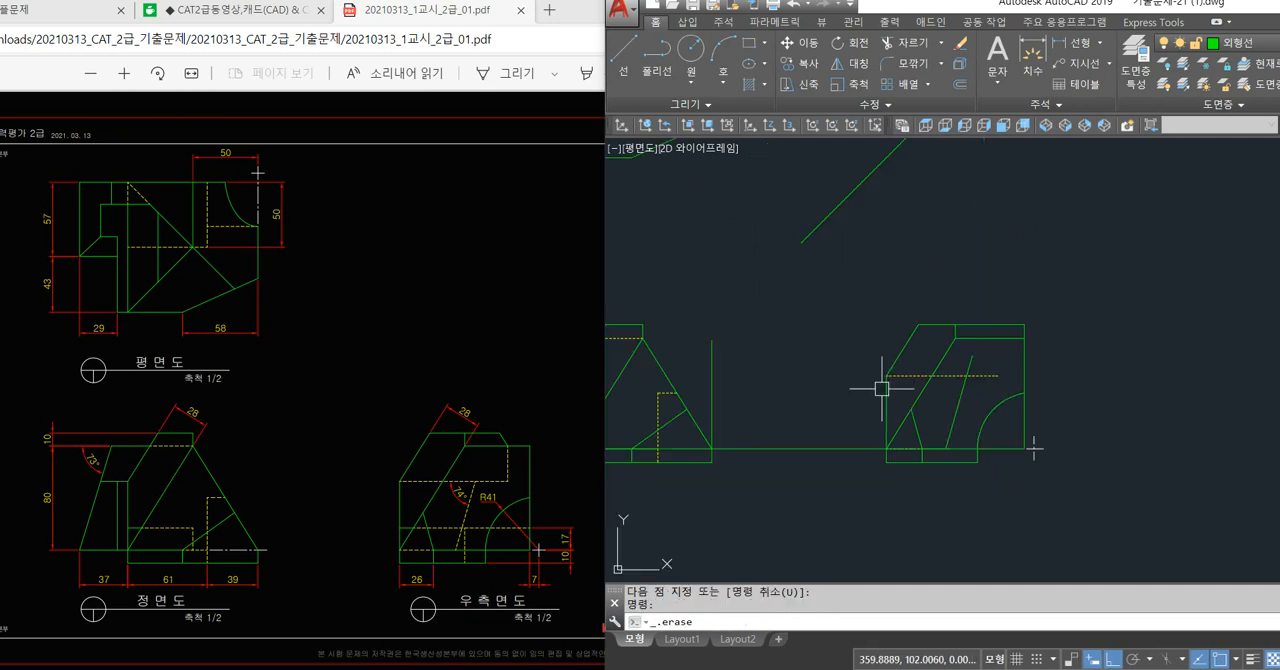
{"action": "left_click", "coordinate": [845, 407]}
{"action": "left_click", "coordinate": [830, 451]}
{"action": "key", "text": "Delete"}
{"action": "left_click", "coordinate": [849, 183]}
{"action": "left_click", "coordinate": [813, 250]}
{"action": "key", "text": "Delete"}
{"action": "left_click", "coordinate": [674, 280]}
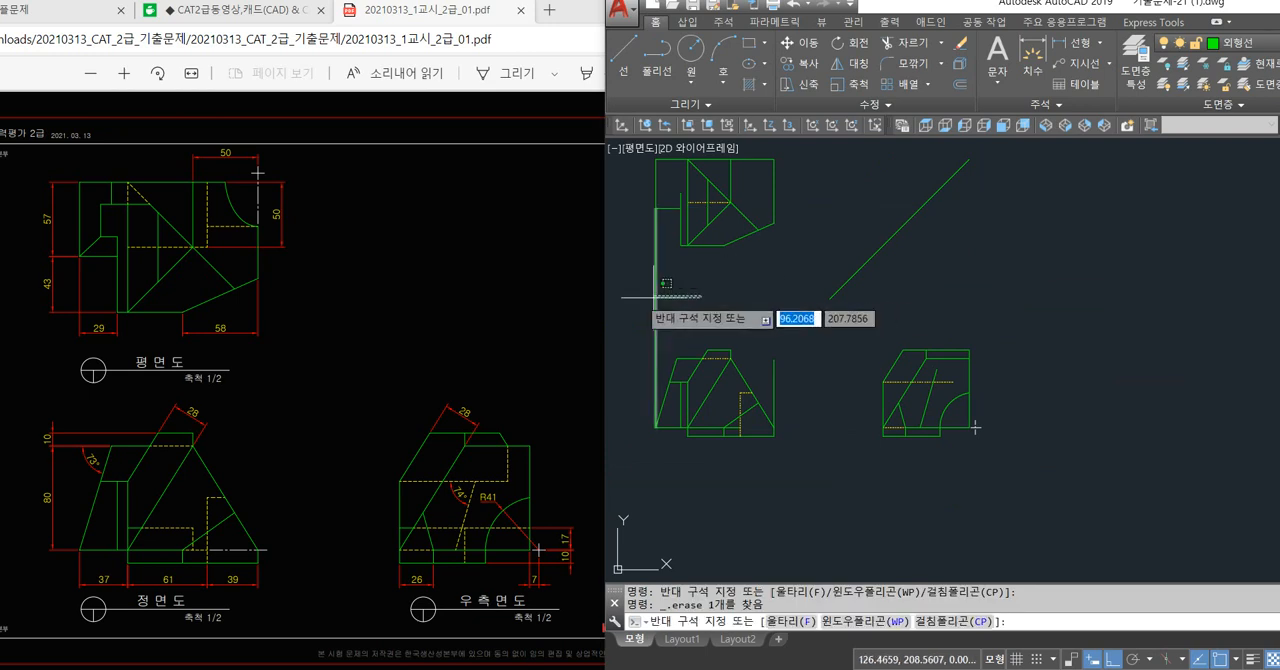
{"action": "left_click", "coordinate": [641, 298]}
{"action": "key", "text": "Delete"}
Draw a horizontal projection line from the plan view's step corner past the 45° line and a vertical one down into the right side view.
{"action": "middle_click_drag", "start_coordinate": [691, 297], "coordinate": [686, 329]}
{"action": "scroll", "coordinate": [637, 227], "scroll_direction": "up", "scroll_amount": 2}
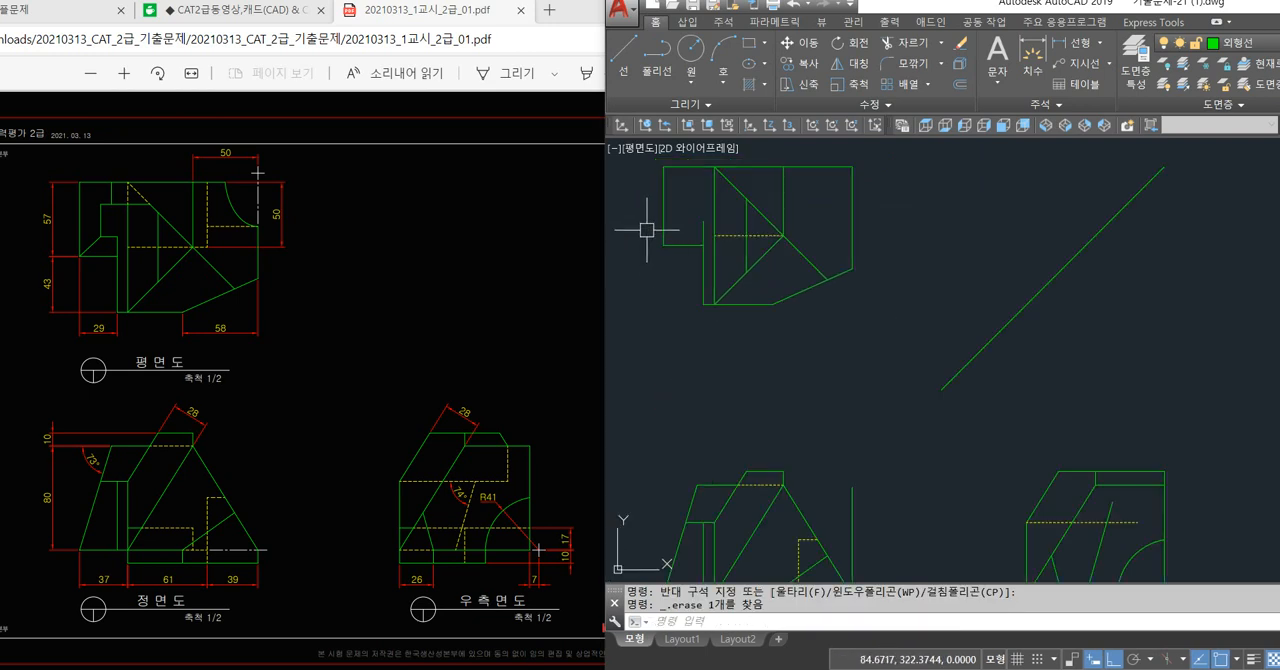
{"action": "type", "text": "l"}
{"action": "key", "text": "Return"}
{"action": "left_click", "coordinate": [704, 244]}
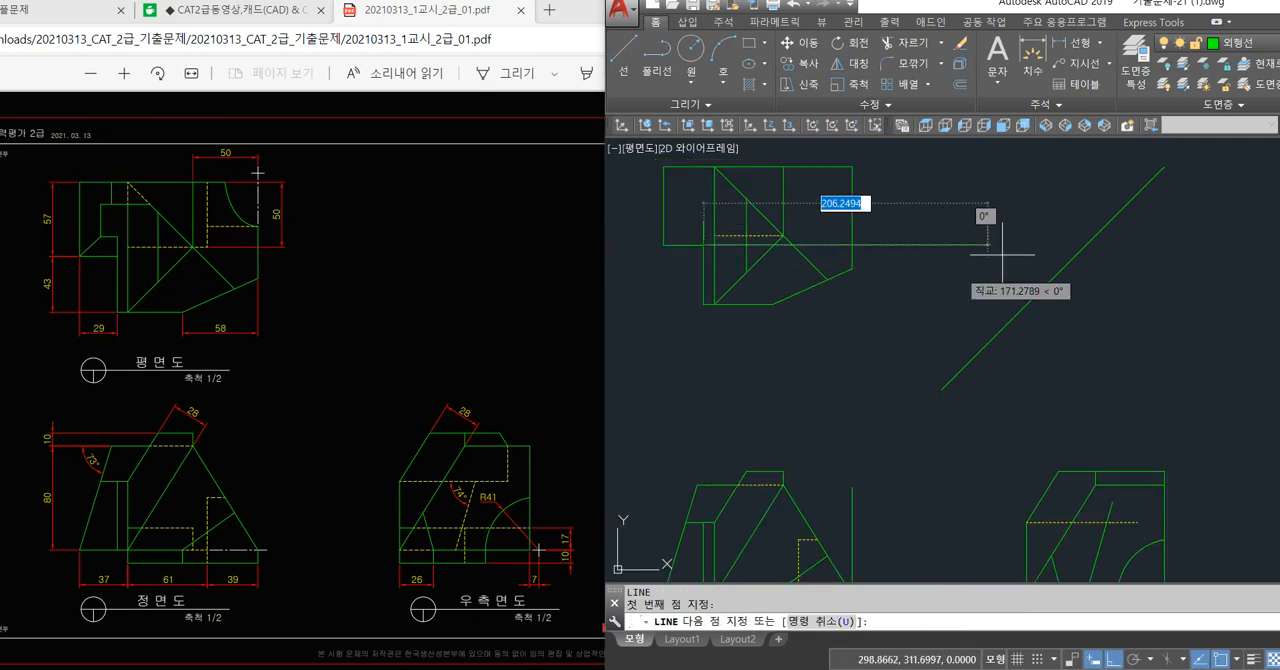
{"action": "left_click", "coordinate": [1085, 245]}
{"action": "middle_click_drag", "start_coordinate": [1088, 325], "coordinate": [913, 195]}
{"action": "left_click", "coordinate": [1080, 406]}
{"action": "key", "text": "Return"}
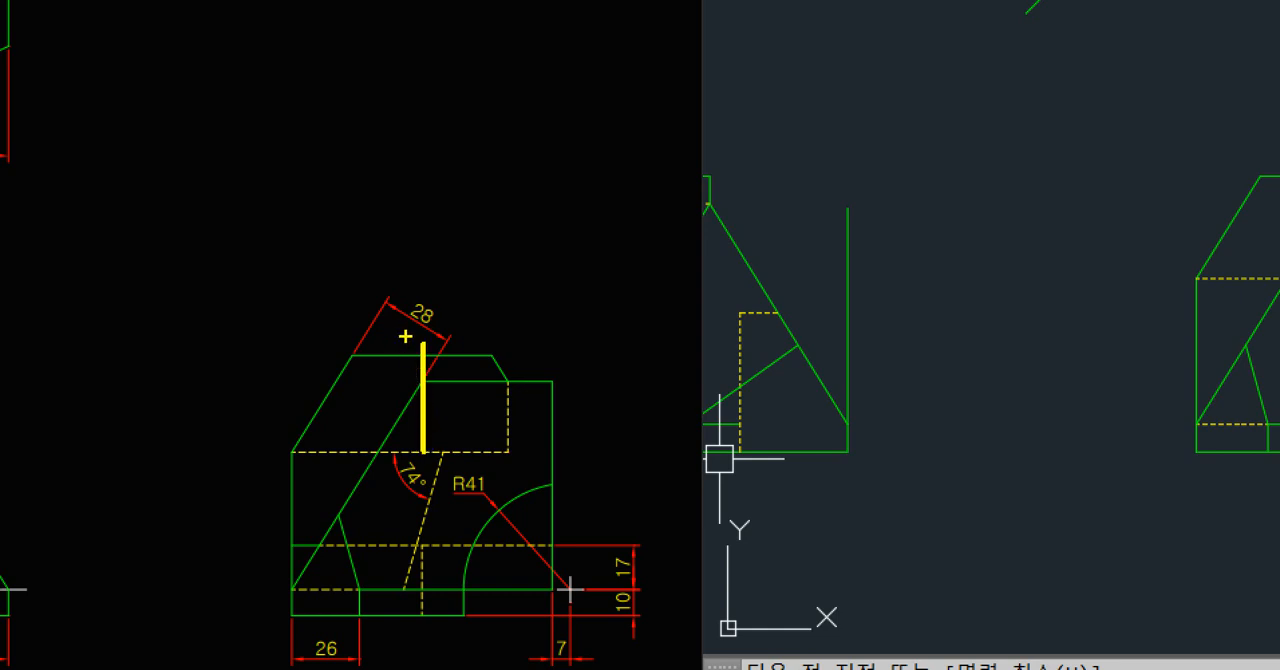
Check the lower endpoint of the 74° line against the vertical projection line in the right side view.
{"action": "left_click_drag", "start_coordinate": [428, 607], "coordinate": [411, 669], "text": "shift"}
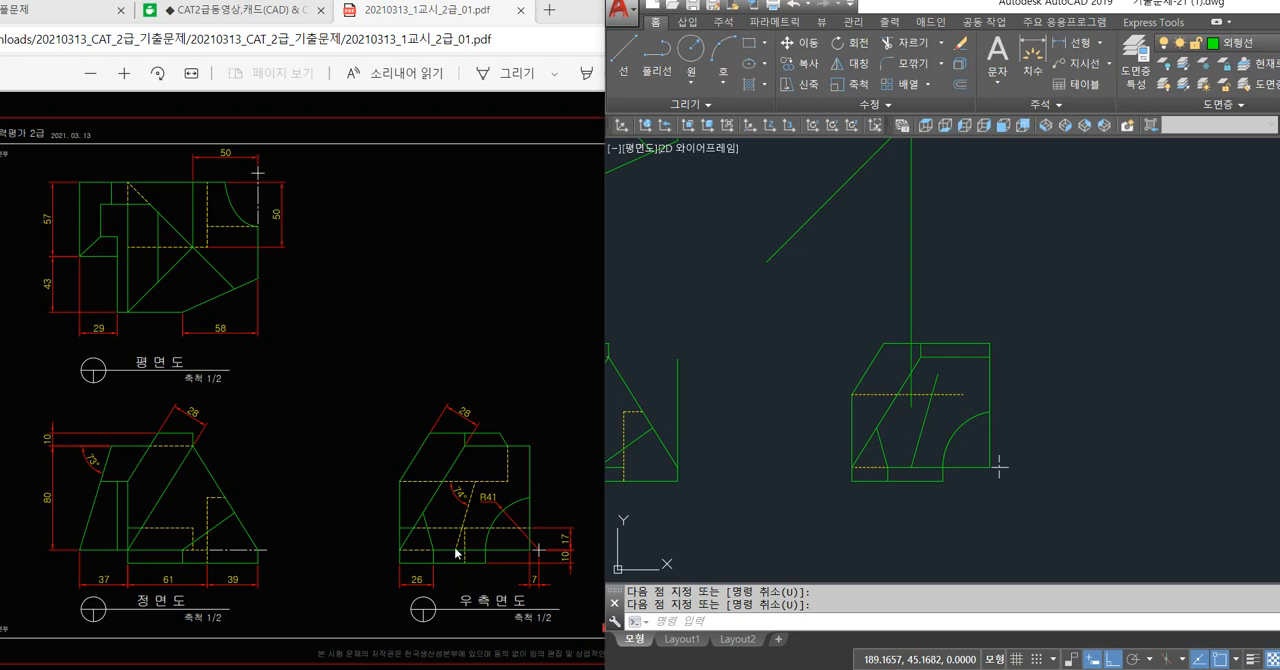
{"action": "key", "text": "Return"}
{"action": "left_click", "coordinate": [921, 438]}
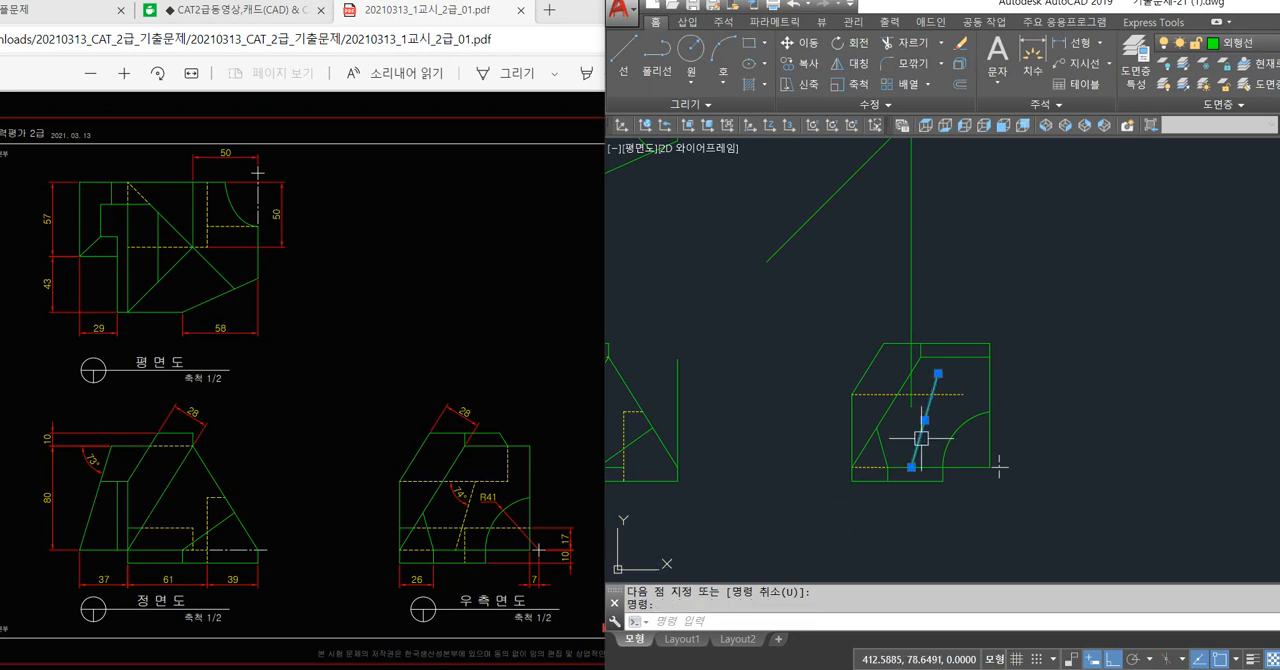
{"action": "mouse_move", "coordinate": [911, 467]}
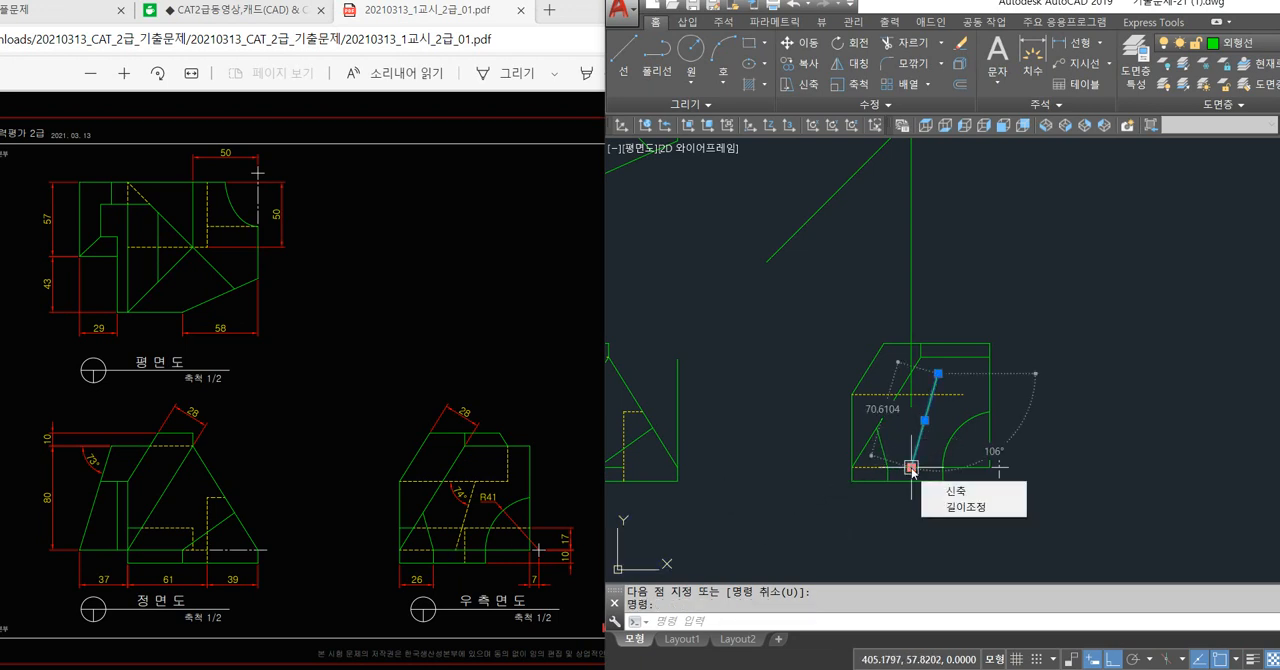
{"action": "key", "text": "Escape"}
Erase the vertical projection line above the right side view and the horizontal one from the plan view's step corner.
{"action": "left_click", "coordinate": [986, 240]}
{"action": "left_click", "coordinate": [875, 278]}
{"action": "scroll", "coordinate": [887, 295], "scroll_direction": "down", "scroll_amount": 2}
{"action": "middle_click_drag", "start_coordinate": [887, 295], "coordinate": [946, 388]}
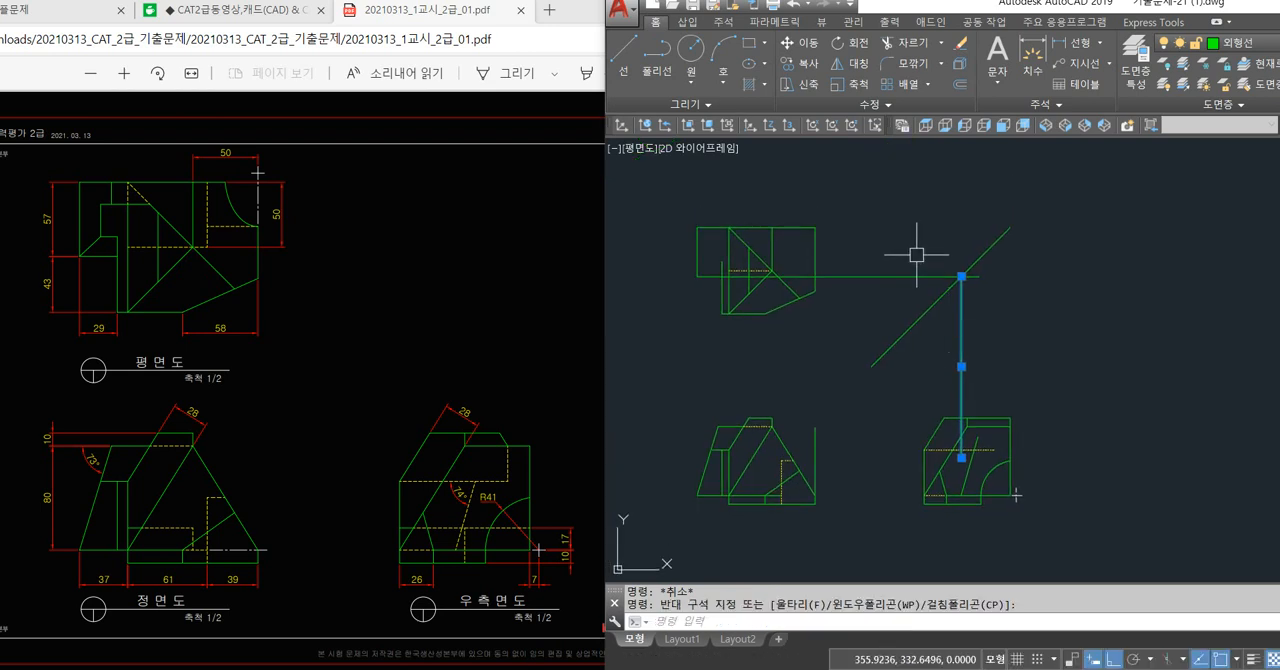
{"action": "left_click", "coordinate": [889, 278]}
{"action": "key", "text": "Delete"}
Trim the part of the 74° line that extends above the dashed horizontal line in the right side view.
{"action": "scroll", "coordinate": [971, 487], "scroll_direction": "up", "scroll_amount": 2}
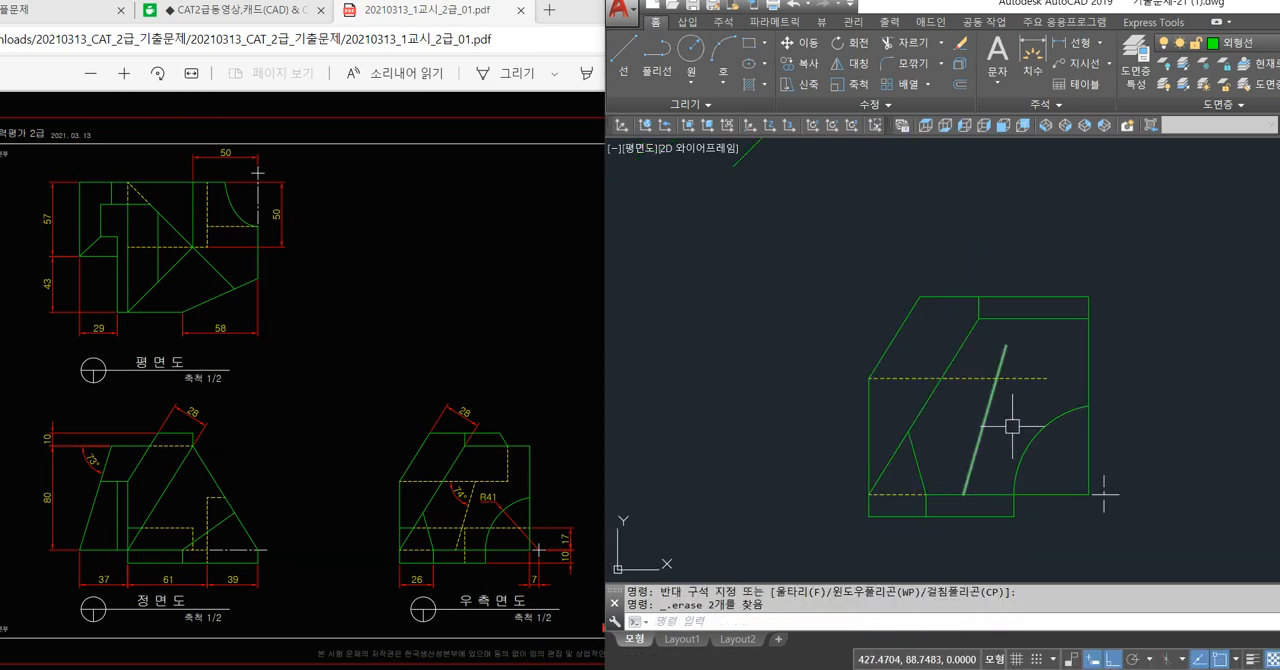
{"action": "type", "text": "tr"}
{"action": "key", "text": "space"}
{"action": "key", "text": "space"}
{"action": "left_click", "coordinate": [1004, 358]}
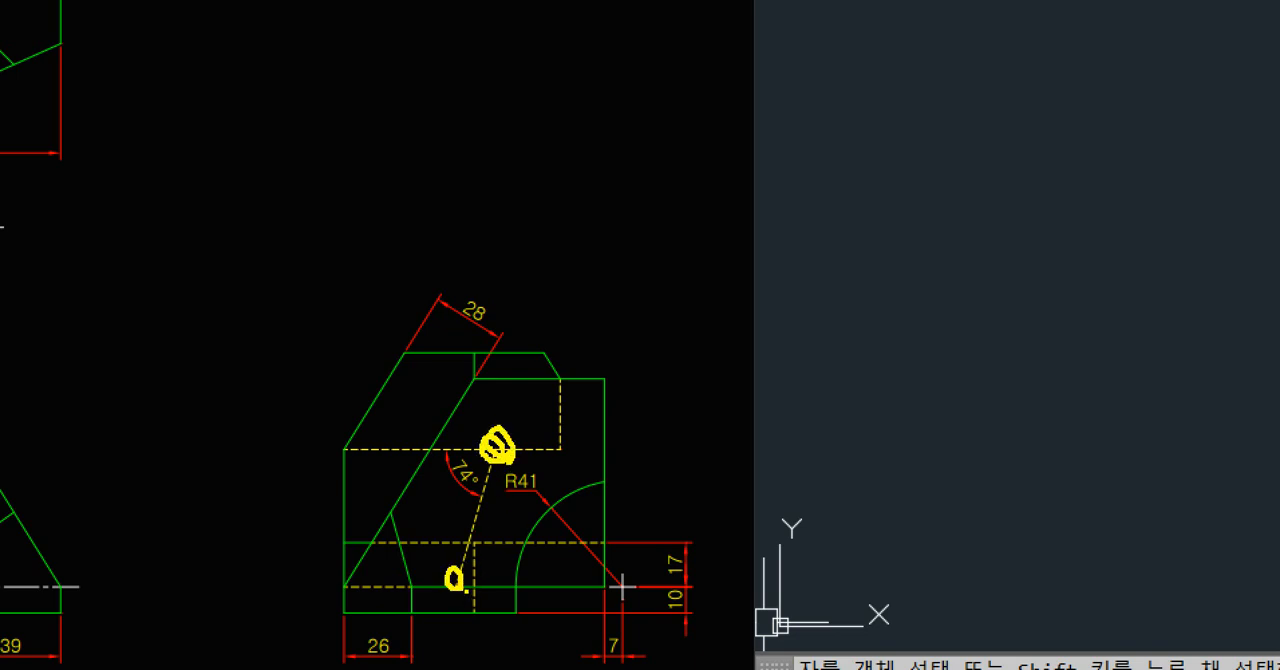
{"action": "left_click_drag", "start_coordinate": [450, 572], "coordinate": [458, 586]}
{"action": "key", "text": "Escape"}
{"action": "key", "text": "Escape"}
{"action": "key", "text": "Escape"}
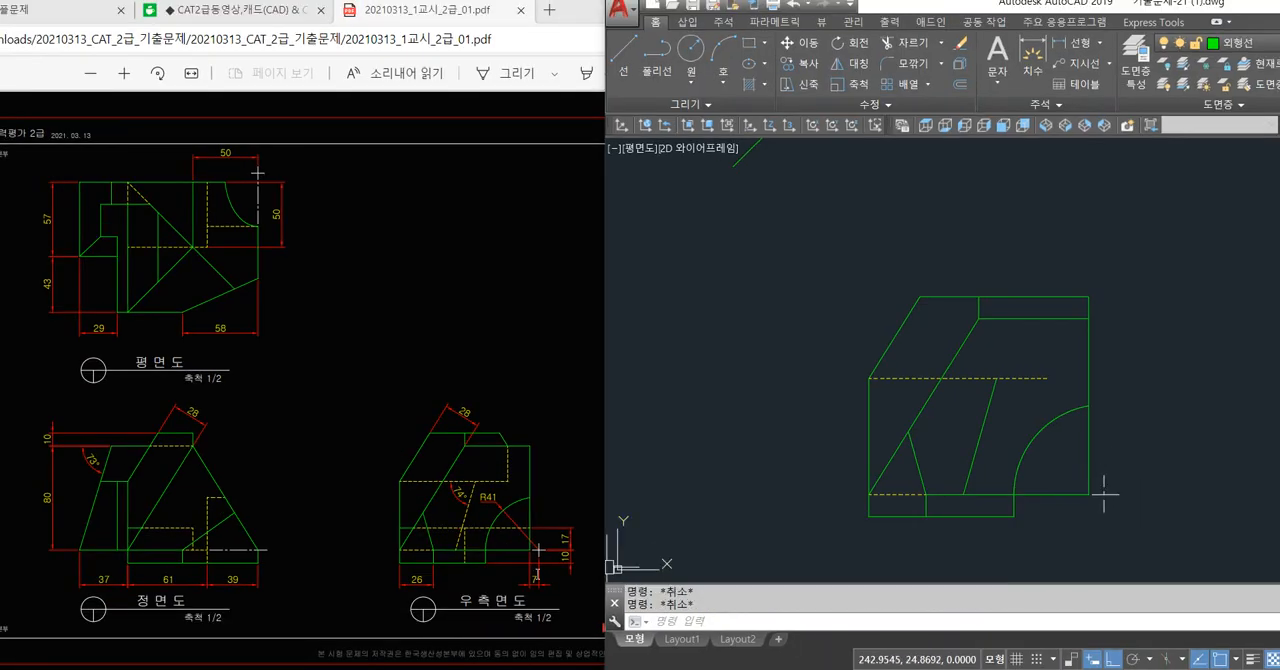
{"action": "key", "text": "ctrl+1"}
{"action": "left_click", "coordinate": [451, 520]}
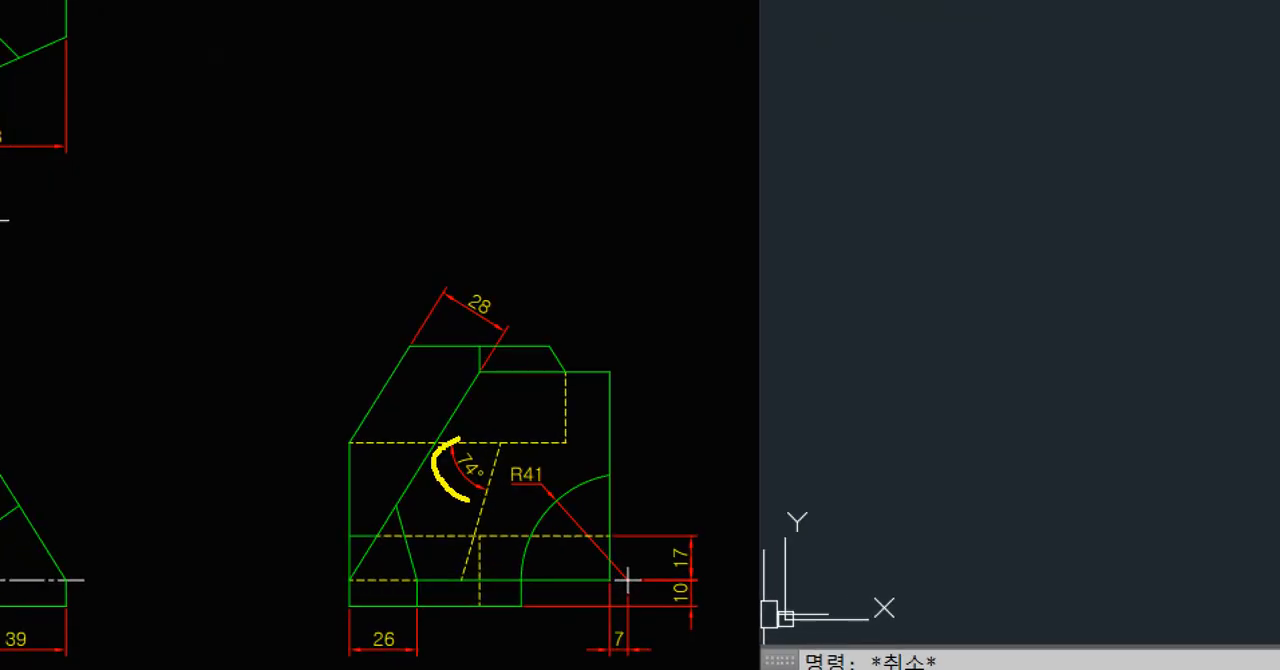
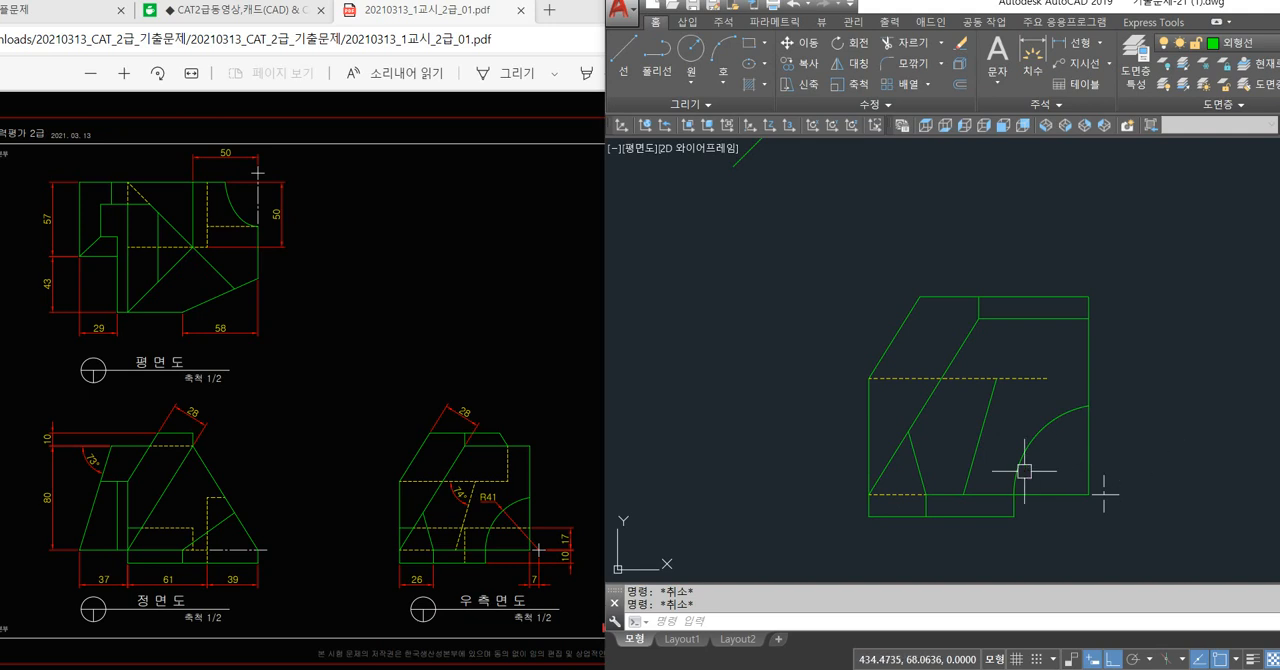
Match the properties of the dashed horizontal line onto the 74° line in the right side view.
{"action": "key", "text": "Return"}
{"action": "left_click", "coordinate": [1015, 378]}
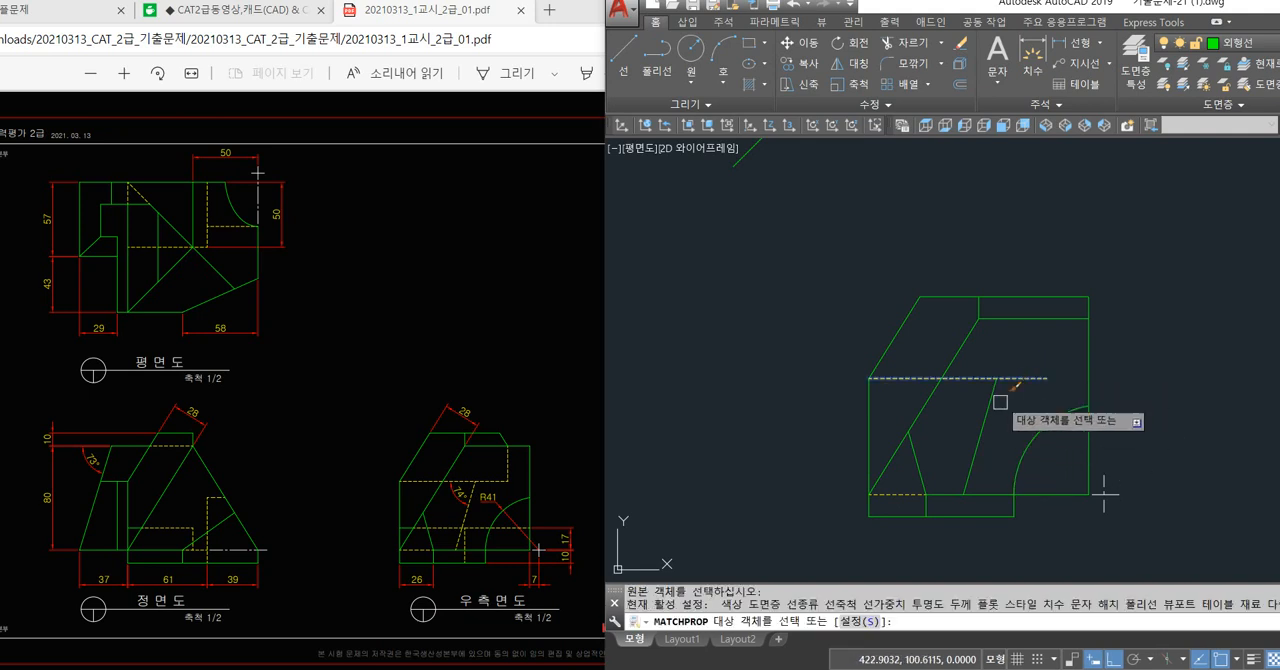
{"action": "left_click", "coordinate": [988, 400]}
{"action": "key", "text": "Escape"}
Draw a vertical projection line from the 74° line's upper end to the 45° line and a horizontal one from there across the plan view.
{"action": "type", "text": "l"}
{"action": "key", "text": "Return"}
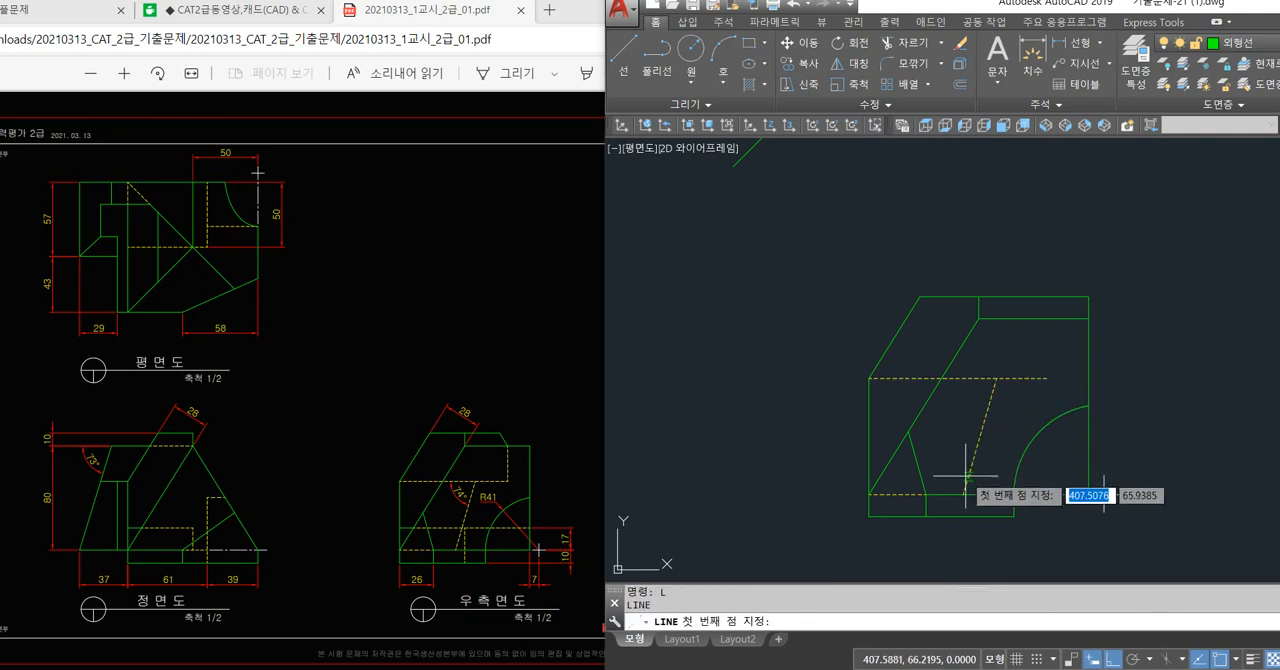
{"action": "left_click", "coordinate": [1000, 375]}
{"action": "scroll", "coordinate": [1000, 360], "scroll_direction": "down", "scroll_amount": 4}
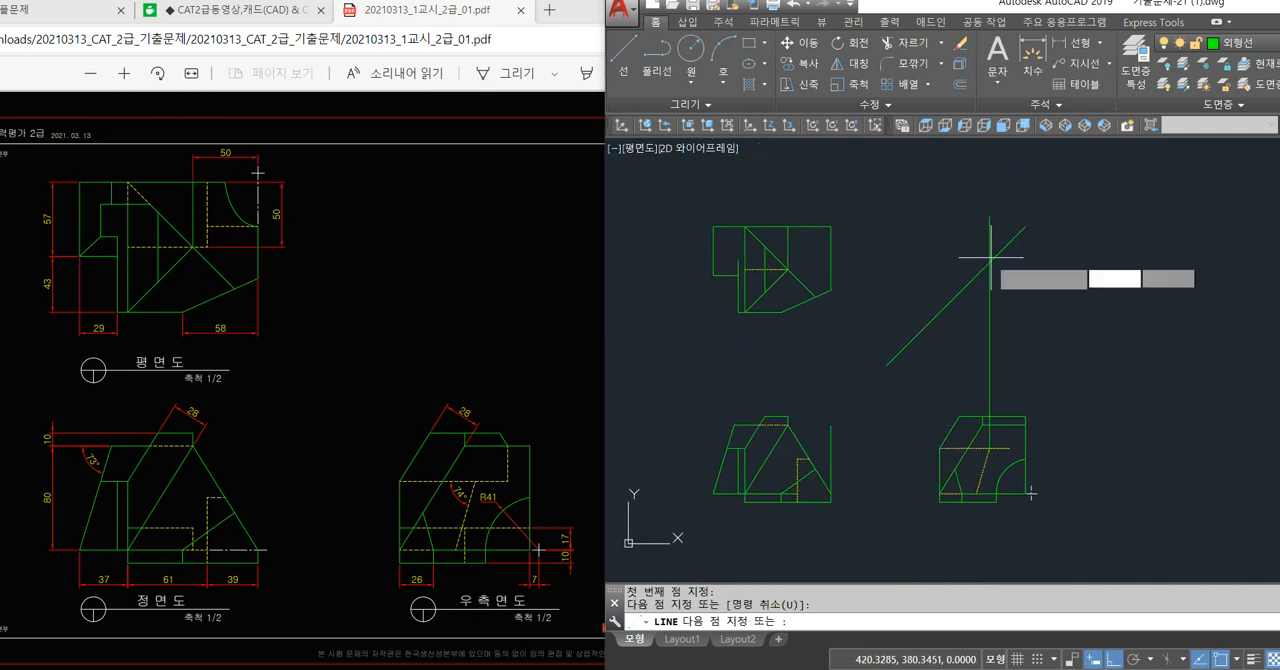
{"action": "scroll", "coordinate": [724, 256], "scroll_direction": "up", "scroll_amount": 5}
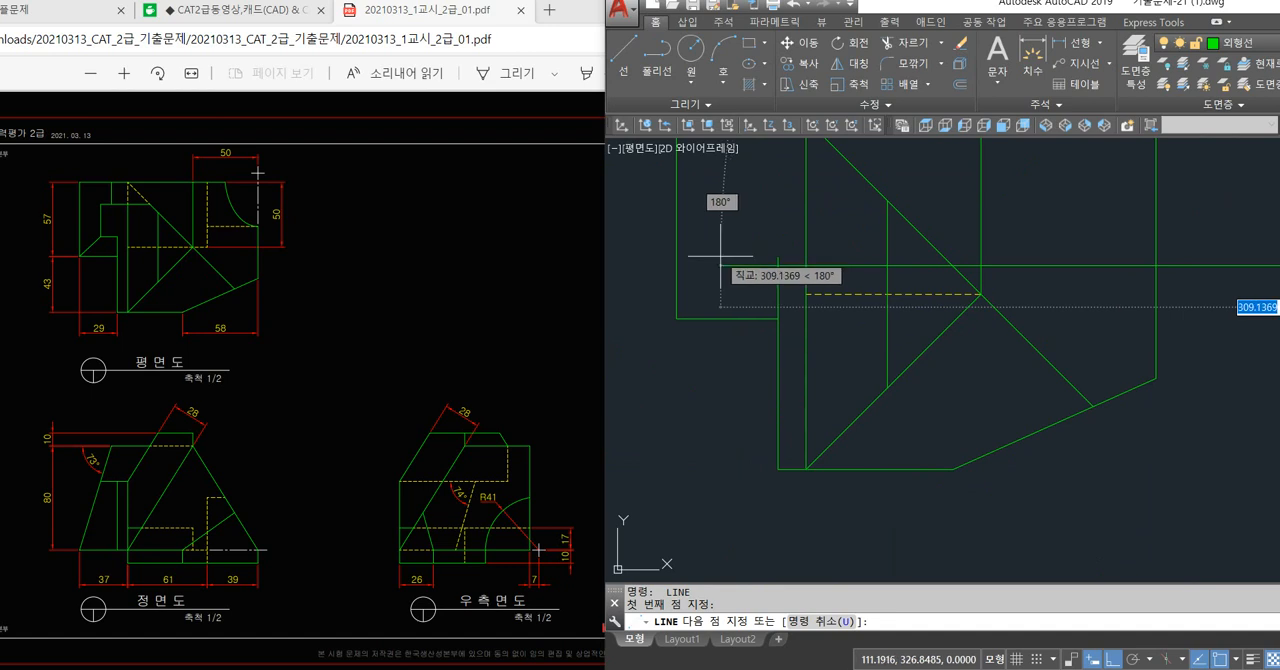
{"action": "left_click", "coordinate": [721, 256]}
{"action": "key", "text": "Return"}
Trim the horizontal projection line between the plan view's step edge and the adjacent vertical line, and the step edge's excess above it.
{"action": "scroll", "coordinate": [723, 257], "scroll_direction": "down", "scroll_amount": 3}
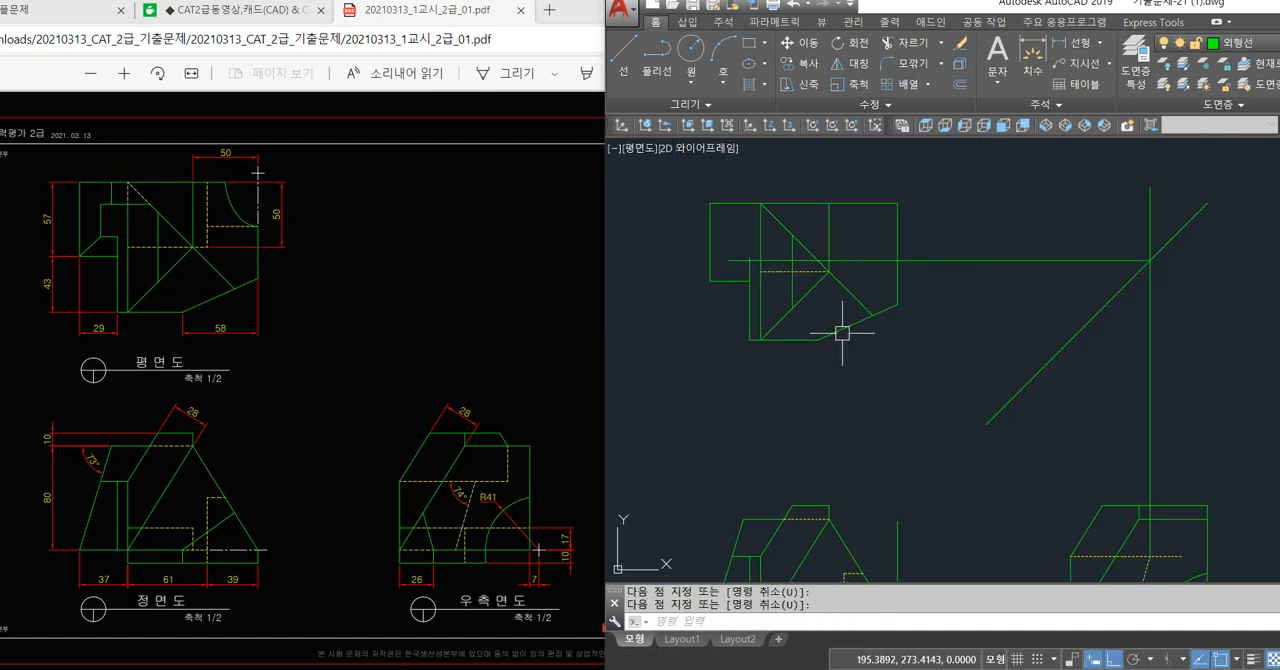
{"action": "scroll", "coordinate": [721, 250], "scroll_direction": "up", "scroll_amount": 2}
{"action": "type", "text": "tr"}
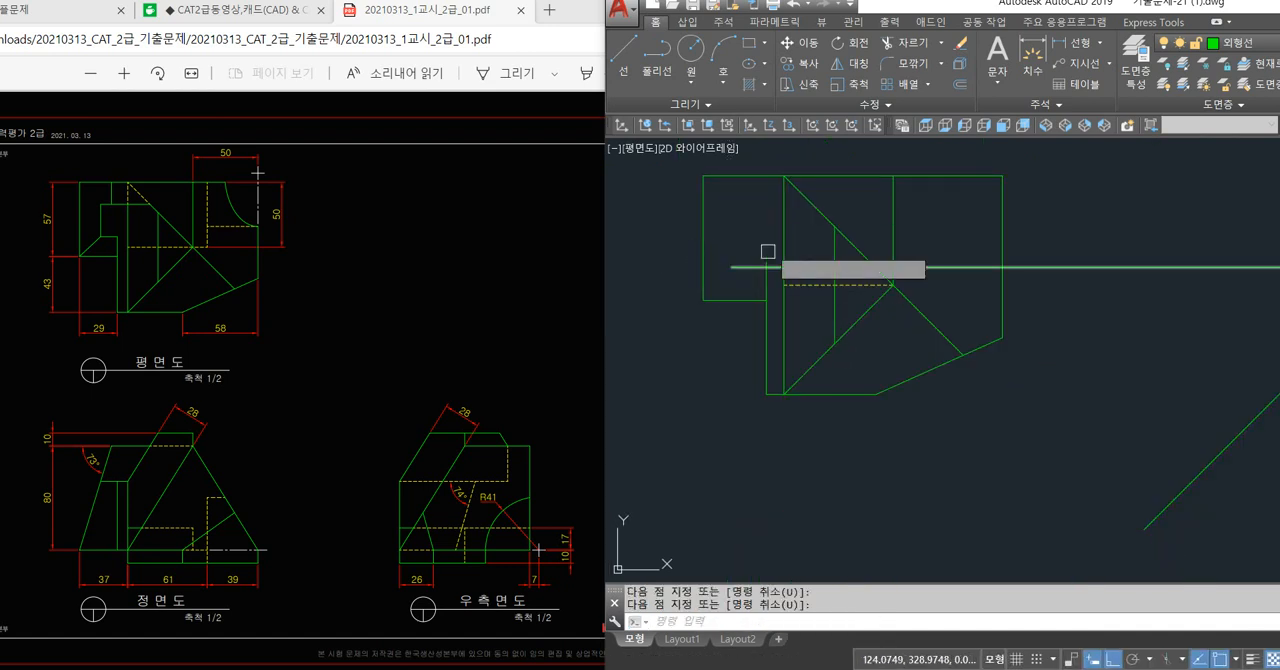
{"action": "key", "text": "Return"}
{"action": "scroll", "coordinate": [764, 272], "scroll_direction": "up", "scroll_amount": 2}
{"action": "left_click", "coordinate": [775, 282]}
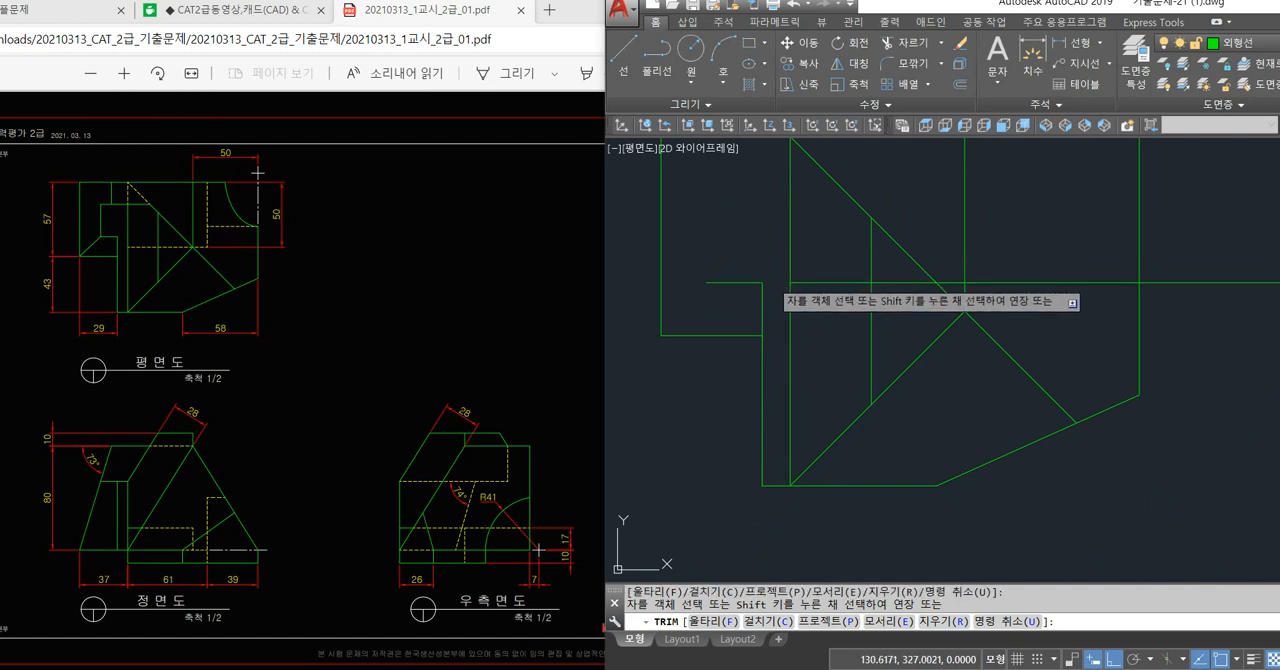
{"action": "scroll", "coordinate": [775, 283], "scroll_direction": "down", "scroll_amount": 2}
{"action": "key", "text": "Return"}
Erase the remaining horizontal projection line from the plan view and the vertical one above the right side view.
{"action": "left_click", "coordinate": [1128, 238]}
{"action": "left_click", "coordinate": [1055, 324]}
{"action": "scroll", "coordinate": [1054, 326], "scroll_direction": "down", "scroll_amount": 4}
{"action": "middle_click_drag", "start_coordinate": [1050, 324], "coordinate": [902, 300]}
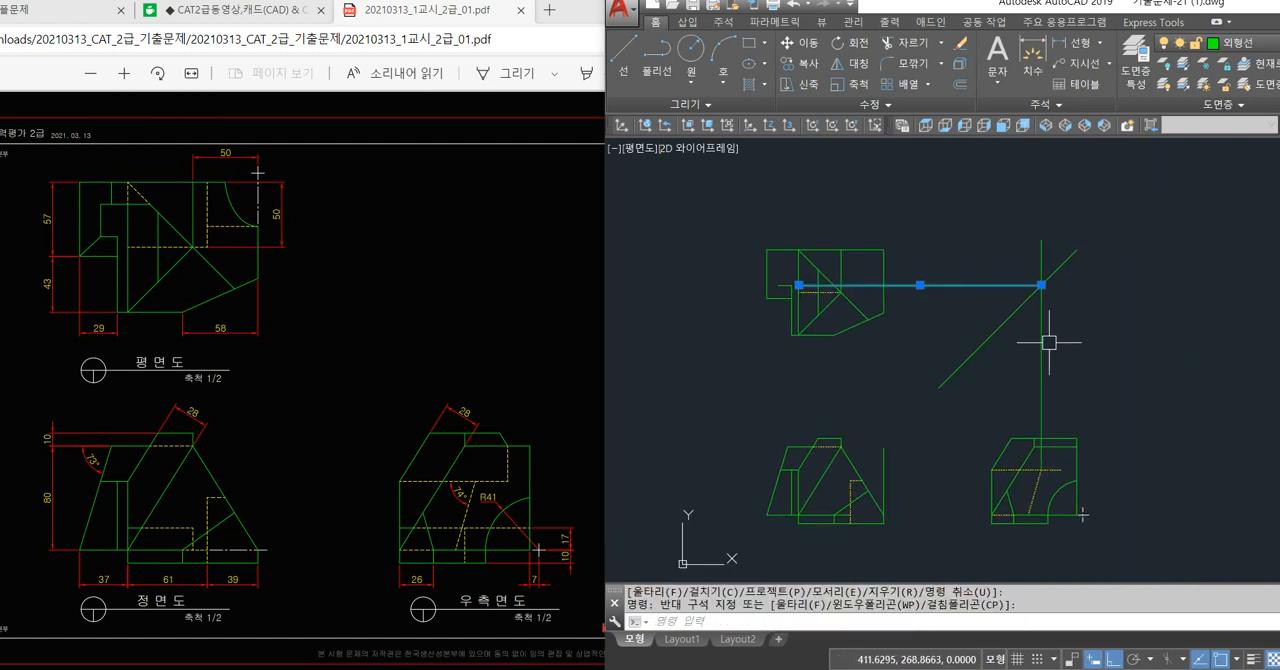
{"action": "left_click", "coordinate": [1059, 348]}
{"action": "left_click", "coordinate": [1014, 381]}
{"action": "key", "text": "Delete"}
{"action": "scroll", "coordinate": [762, 335], "scroll_direction": "up", "scroll_amount": 4}
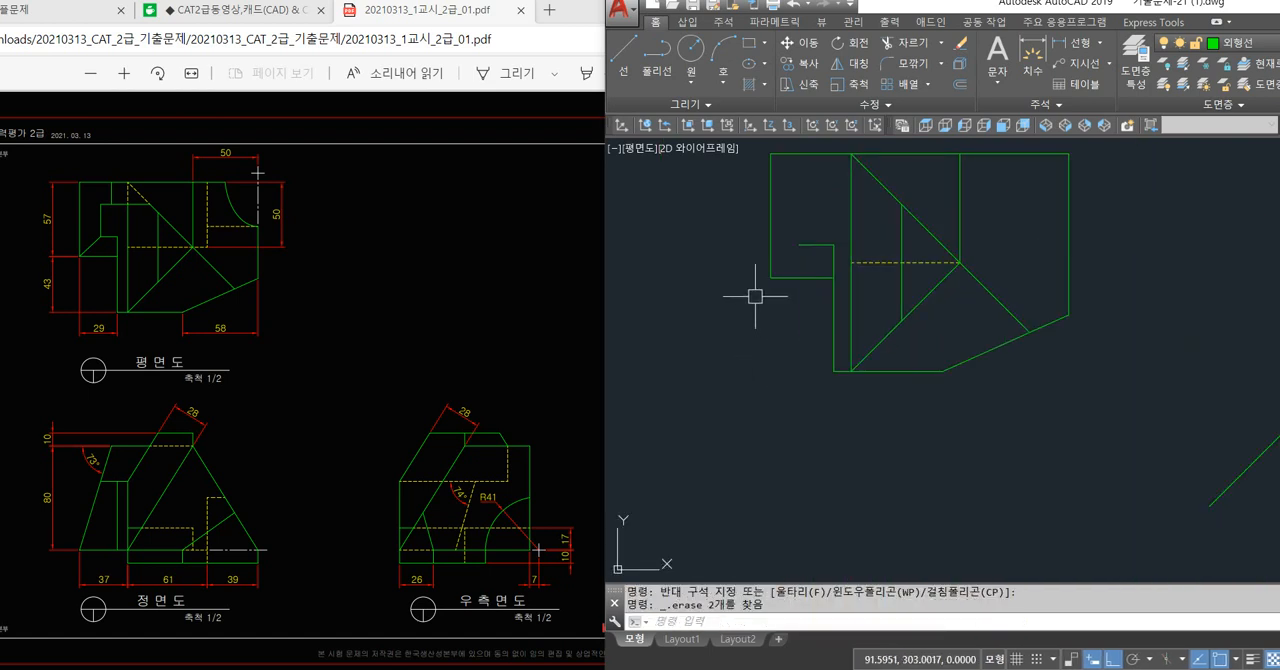
Draw a vertical projection line from the top end of the front view's 73° line up through the plan view.
{"action": "scroll", "coordinate": [770, 297], "scroll_direction": "down", "scroll_amount": 4}
{"action": "type", "text": "l"}
{"action": "key", "text": "Return"}
{"action": "scroll", "coordinate": [795, 418], "scroll_direction": "up", "scroll_amount": 2}
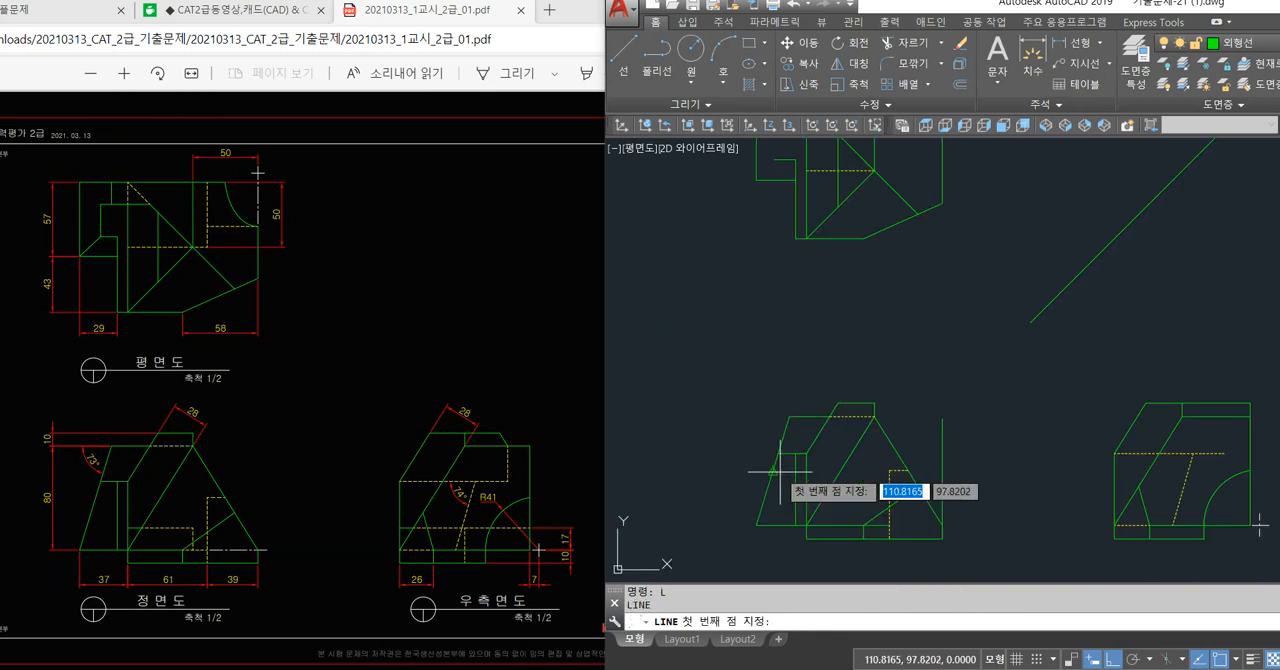
{"action": "left_click", "coordinate": [789, 415]}
{"action": "middle_click_drag", "start_coordinate": [820, 305], "coordinate": [803, 377]}
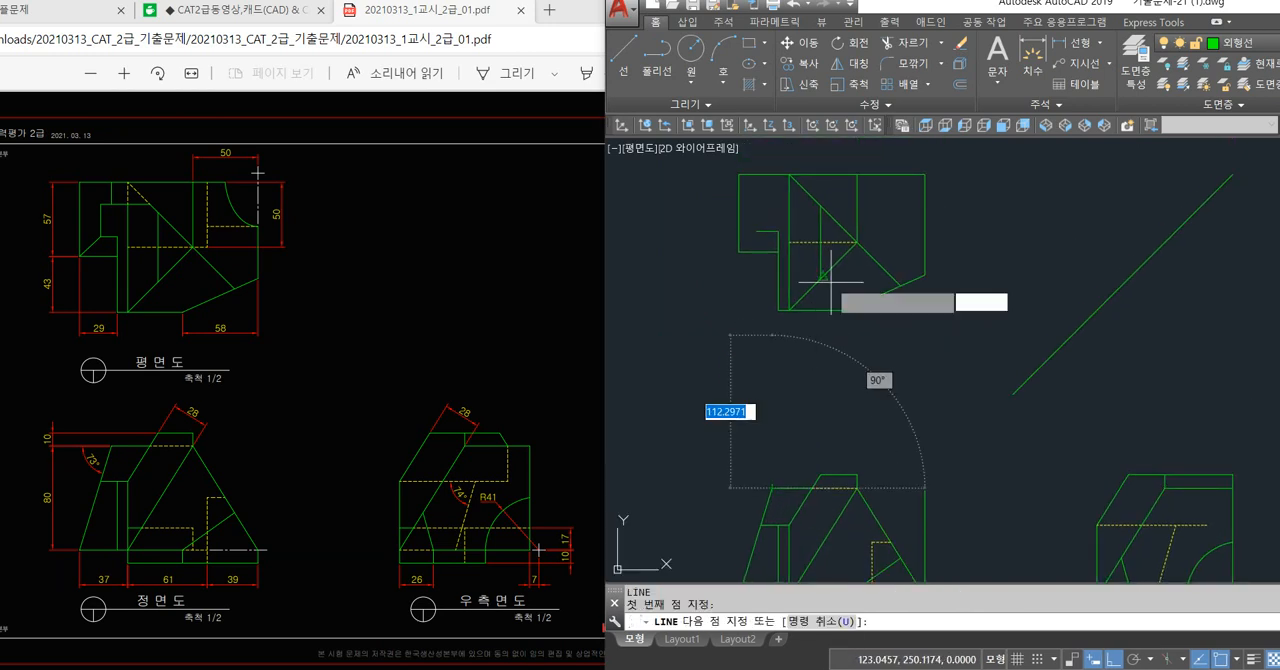
{"action": "left_click", "coordinate": [768, 179]}
{"action": "key", "text": "space"}
Draw a vertical projection line from where the 73° line meets the short horizontal edge in the front view up into the plan view.
{"action": "middle_click_drag", "start_coordinate": [811, 457], "coordinate": [803, 417]}
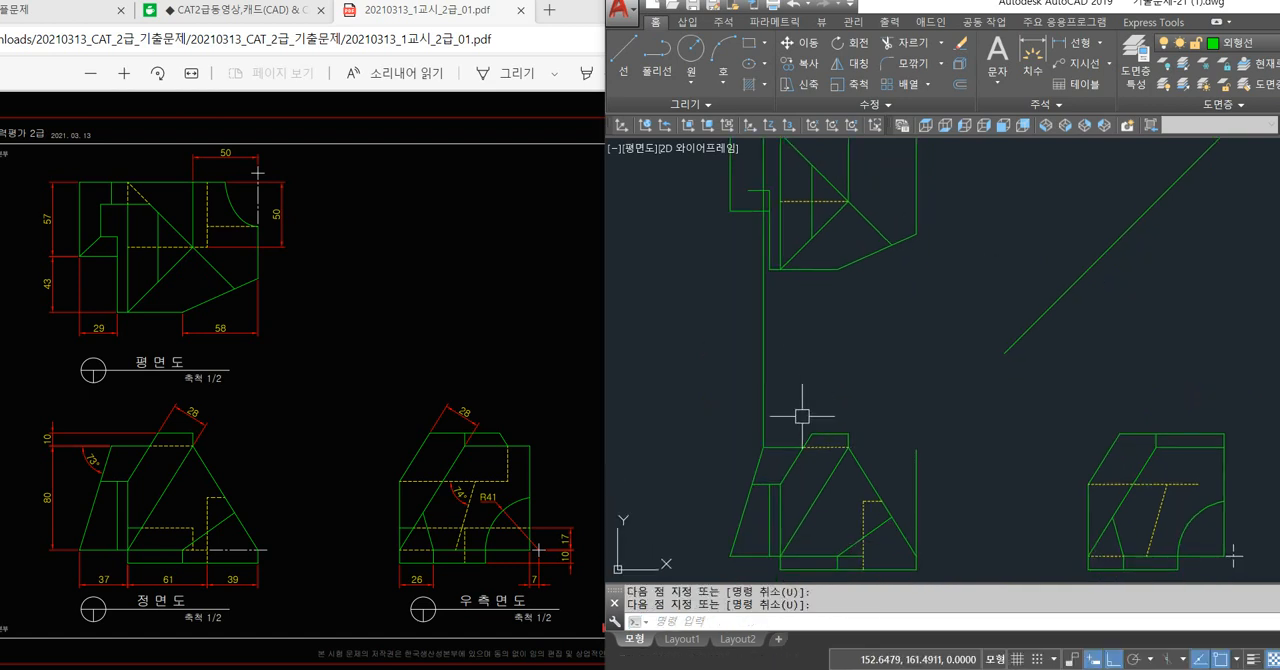
{"action": "key", "text": "space"}
{"action": "left_click", "coordinate": [751, 484]}
{"action": "middle_click_drag", "start_coordinate": [746, 472], "coordinate": [743, 569]}
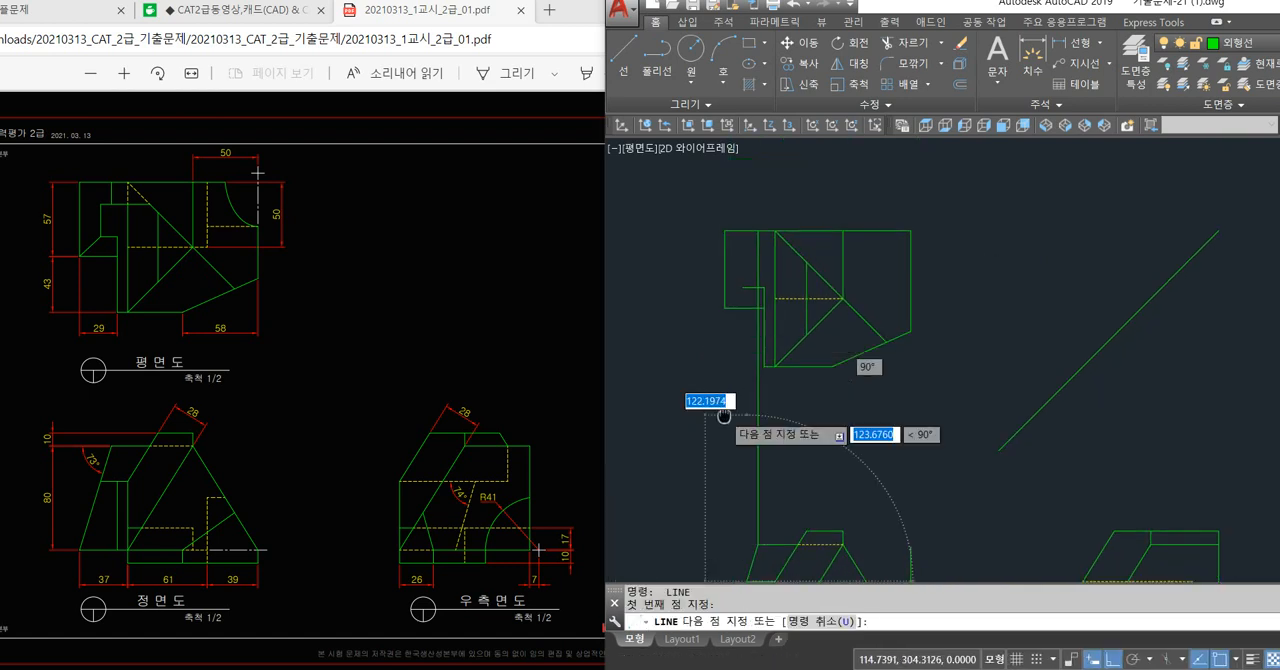
{"action": "left_click", "coordinate": [739, 247]}
{"action": "key", "text": "space"}
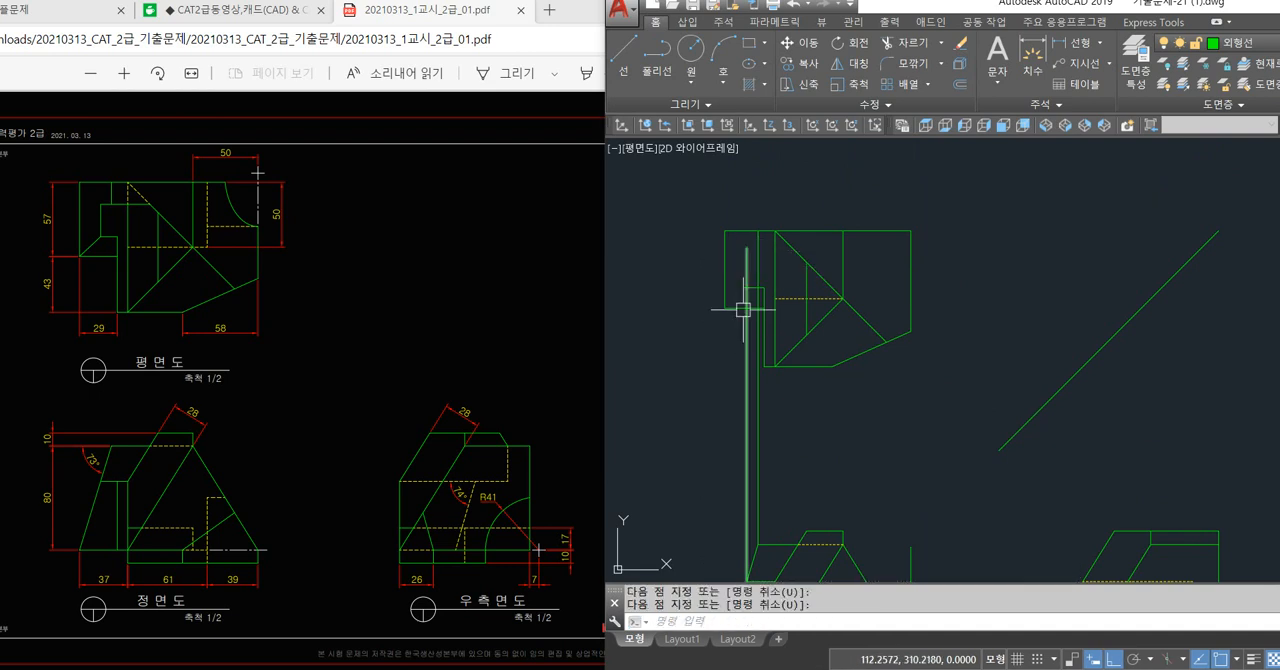
Trim the second projection line and the short horizontal line to a corner in the plan view, and erase the leftover projection line below.
{"action": "type", "text": "tr"}
{"action": "key", "text": "space"}
{"action": "key", "text": "space"}
{"action": "scroll", "coordinate": [749, 296], "scroll_direction": "up", "scroll_amount": 4}
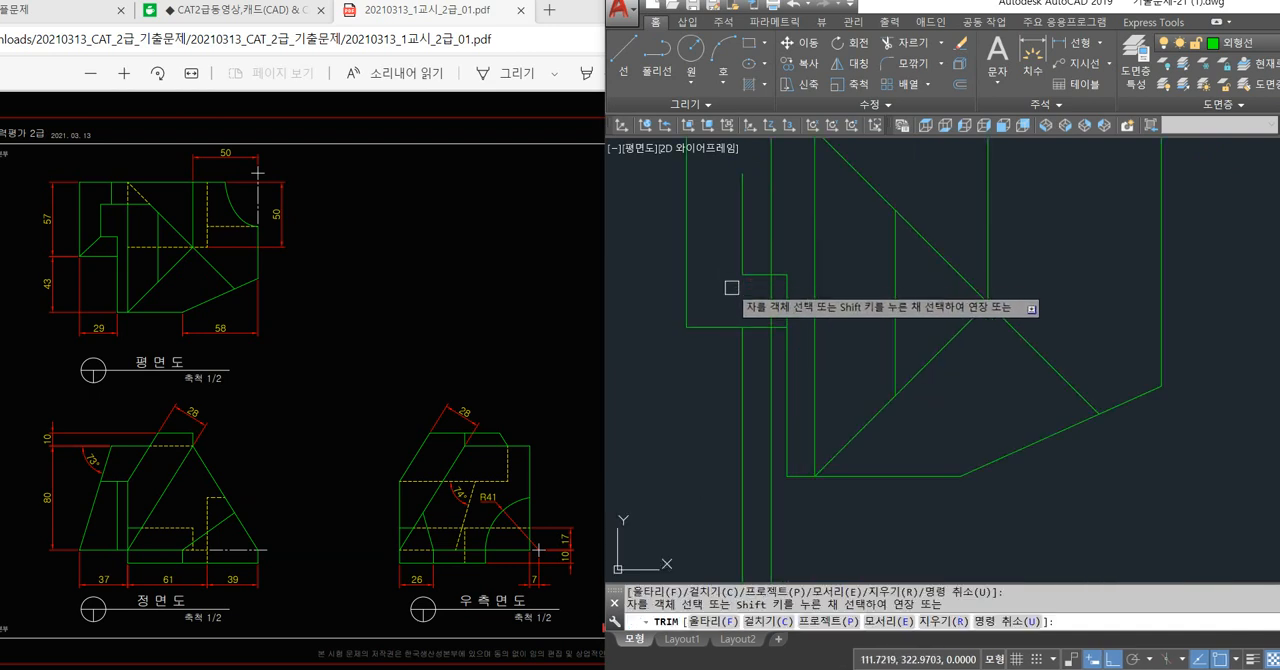
{"action": "key", "text": "Return"}
{"action": "left_click", "coordinate": [746, 366]}
{"action": "key", "text": "Delete"}
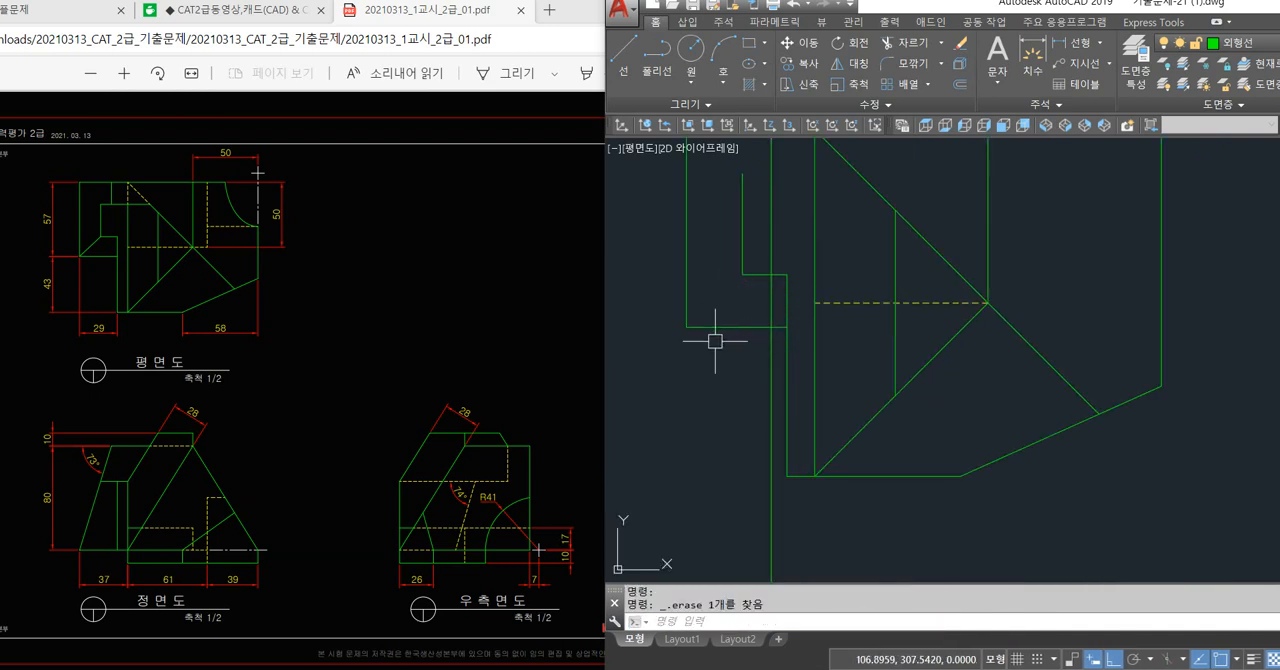
Examine in the exam drawing how the 73° line's points project from the front view up to the plan view.
{"action": "scroll", "coordinate": [718, 347], "scroll_direction": "down", "scroll_amount": 2}
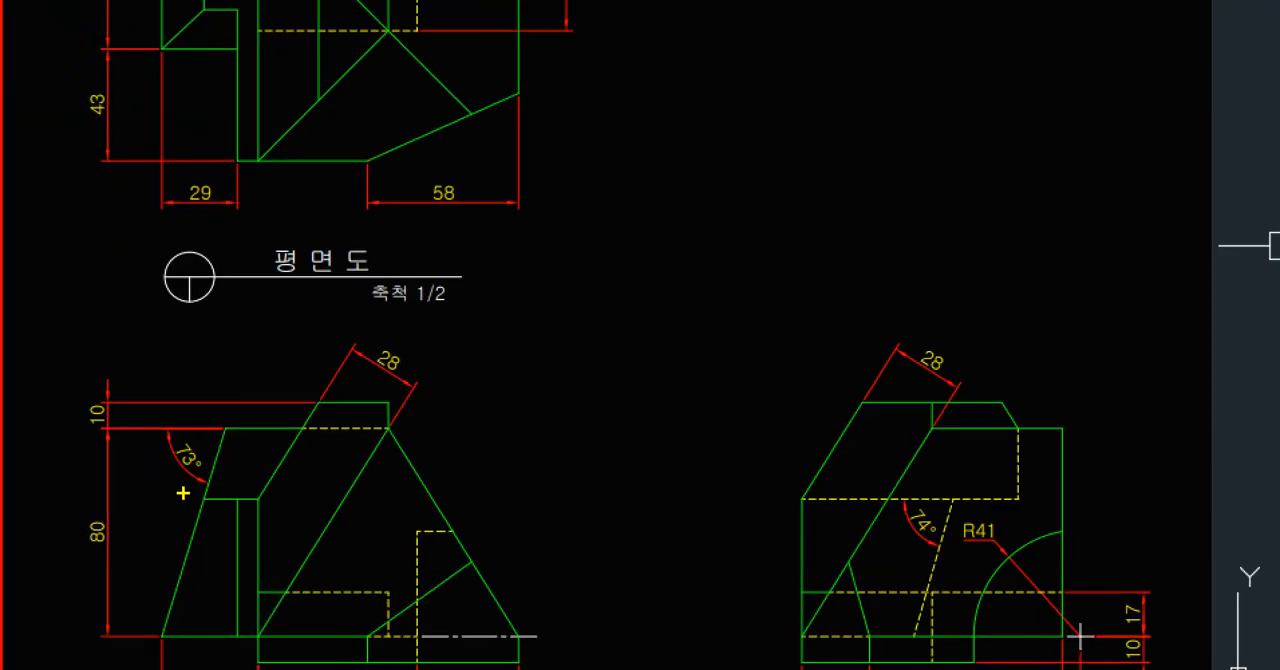
{"action": "left_click_drag", "start_coordinate": [203, 494], "coordinate": [203, 42], "text": "shift"}
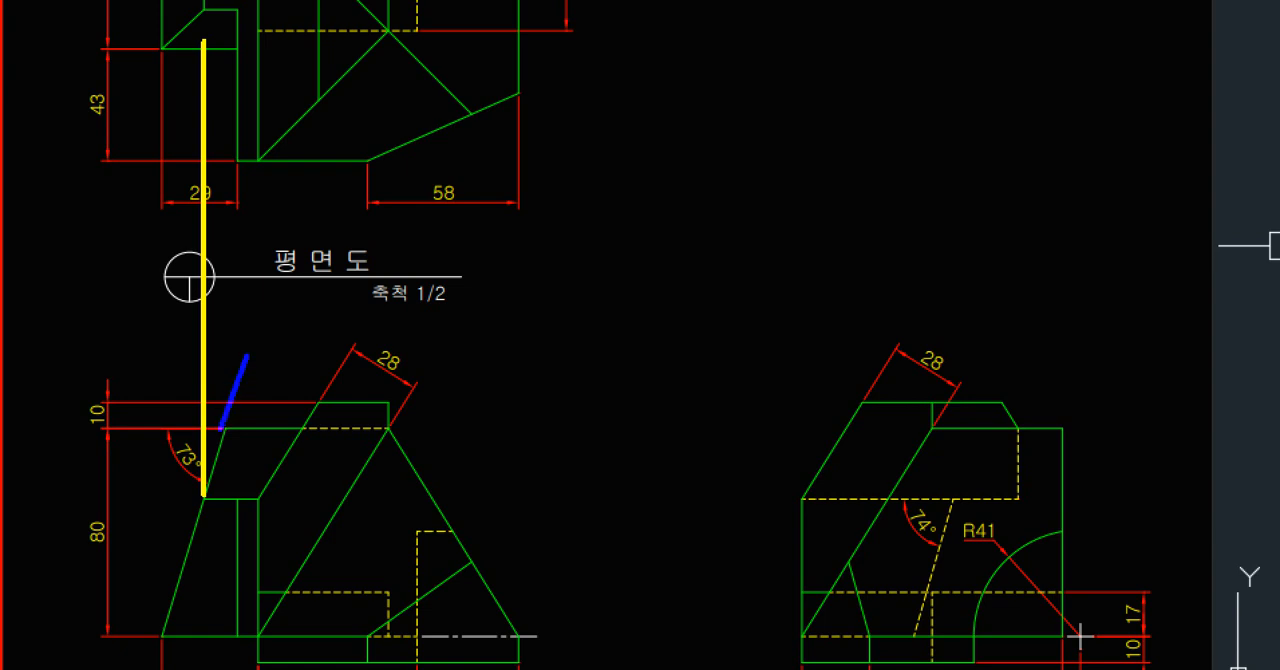
{"action": "left_click_drag", "start_coordinate": [247, 356], "coordinate": [220, 44], "text": "shift"}
{"action": "key", "text": "Escape"}
{"action": "left_click", "coordinate": [174, 164]}
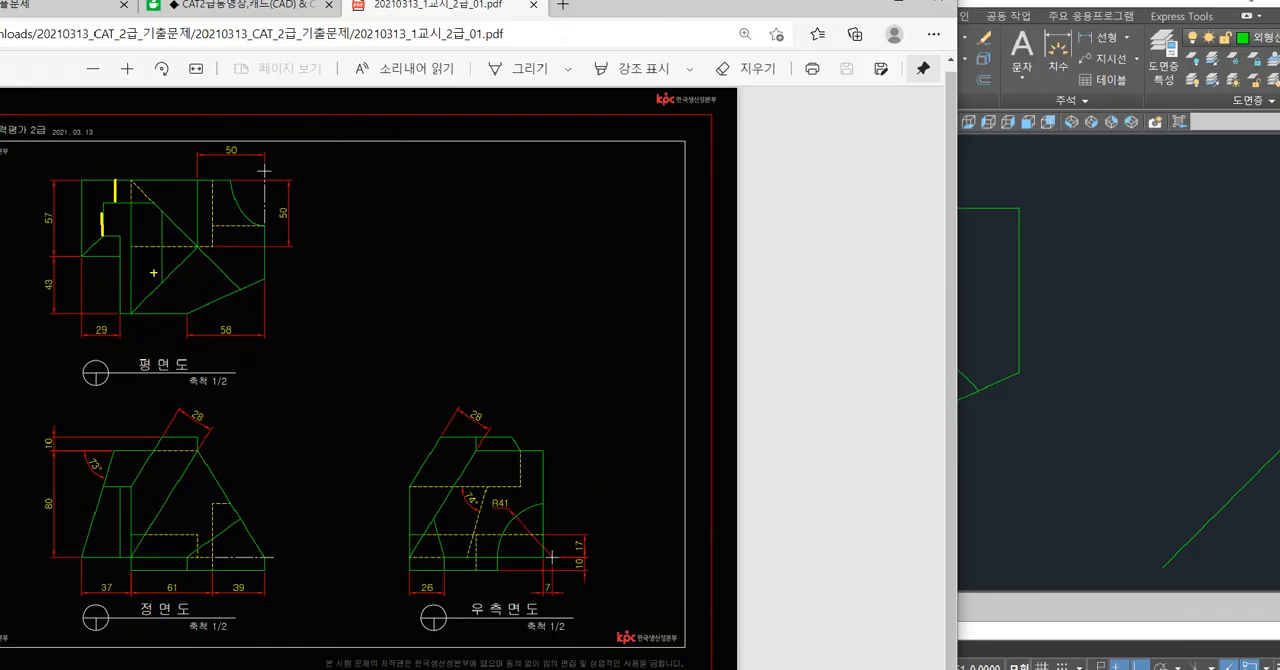
{"action": "left_click", "coordinate": [1063, 457]}
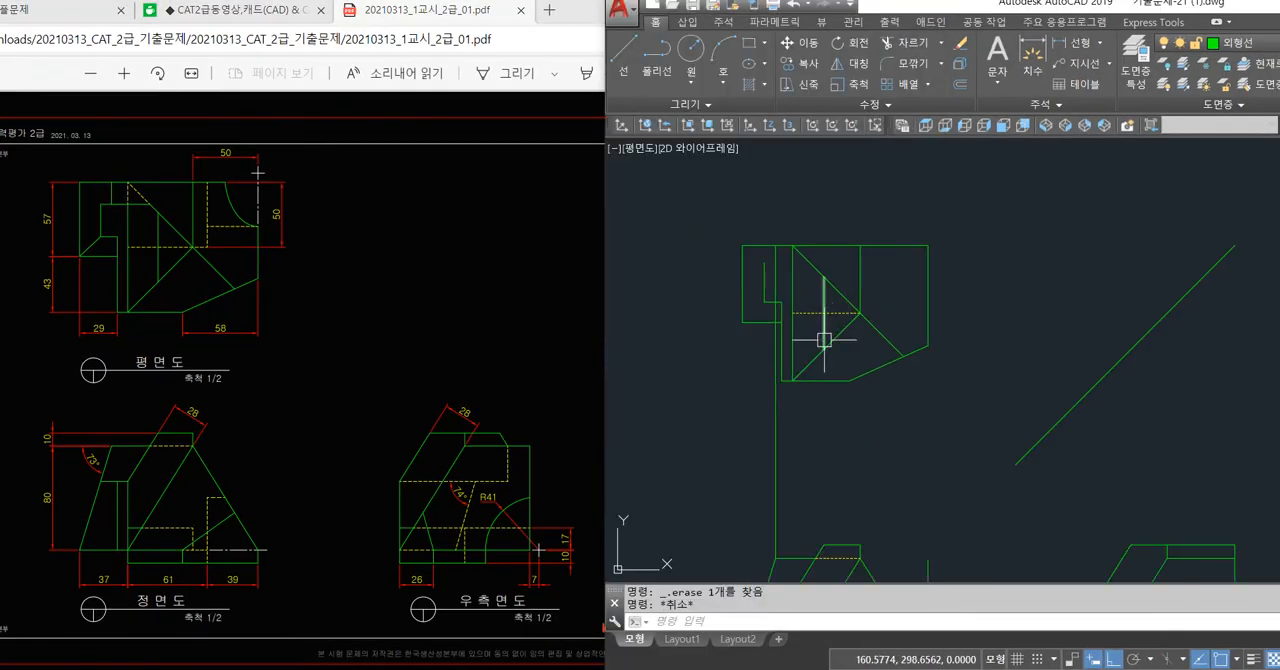
Trim the remaining vertical projection line between the step's short horizontal edge and the lower edge in the plan view.
{"action": "type", "text": "tr"}
{"action": "key", "text": "Return"}
{"action": "key", "text": "Return"}
{"action": "scroll", "coordinate": [771, 300], "scroll_direction": "up", "scroll_amount": 2}
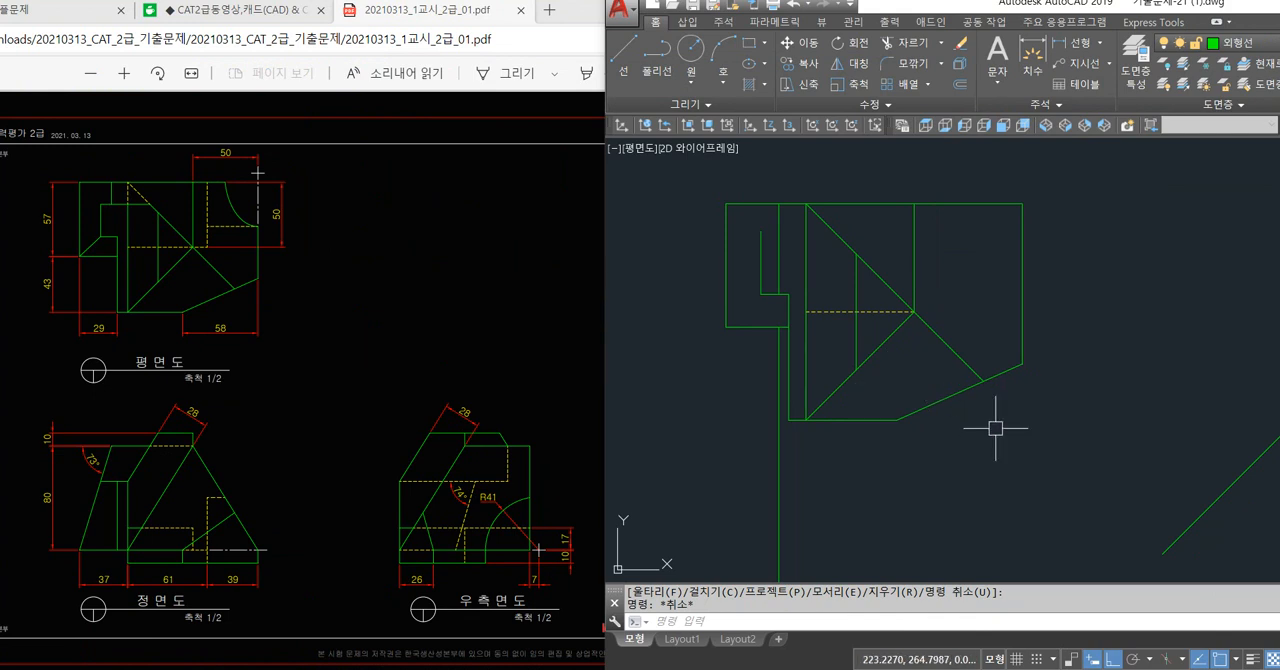
Turn snap mode off and erase the leftover vertical projection line between the plan and front views.
{"action": "scroll", "coordinate": [995, 428], "scroll_direction": "down", "scroll_amount": 4}
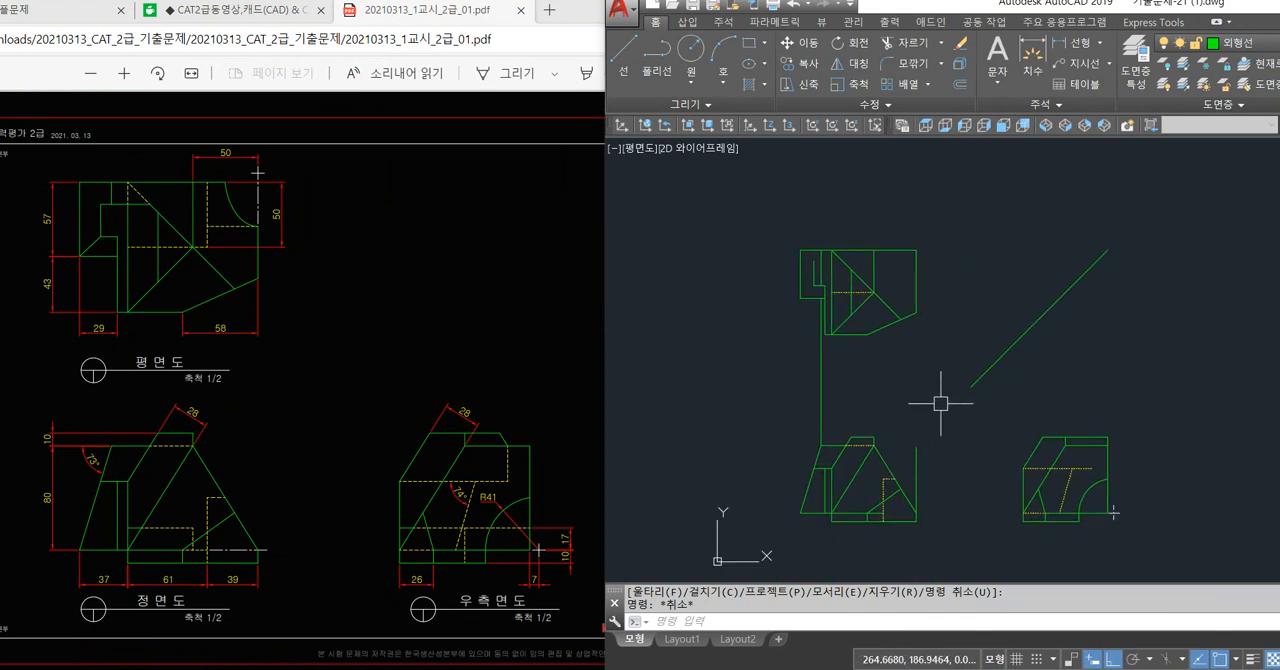
{"action": "key", "text": "F8"}
{"action": "left_click", "coordinate": [1072, 379]}
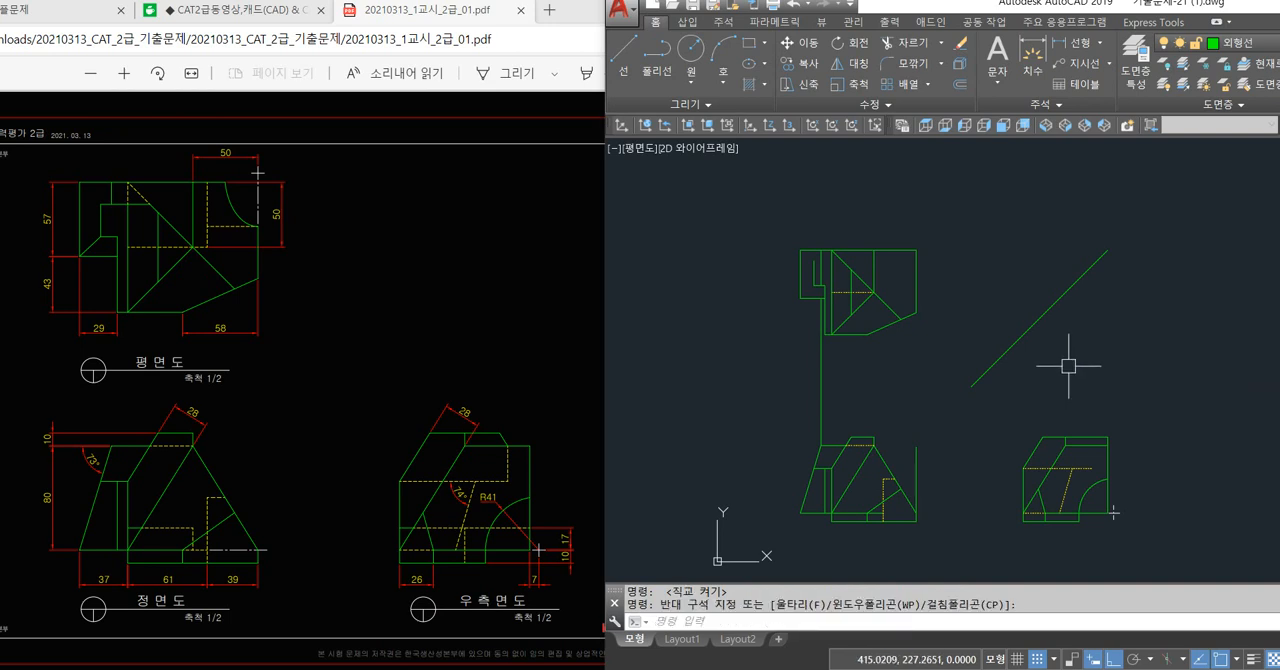
{"action": "key", "text": "F9"}
{"action": "left_click", "coordinate": [810, 405]}
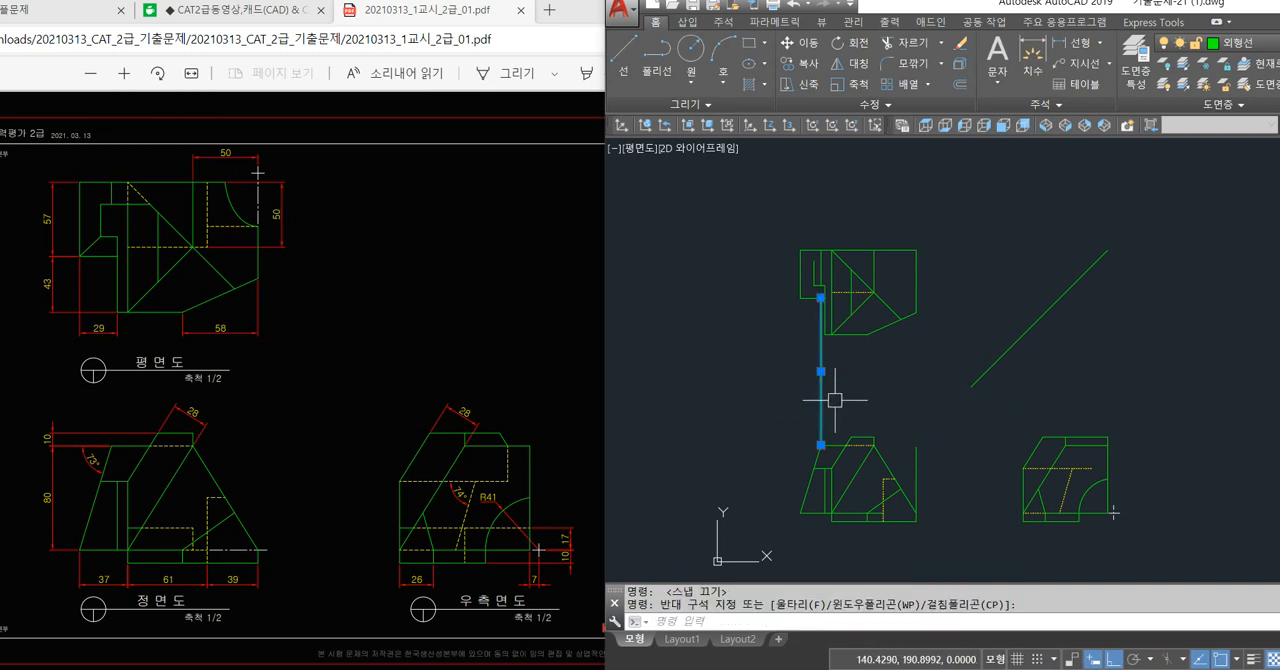
{"action": "key", "text": "Delete"}
{"action": "scroll", "coordinate": [820, 425], "scroll_direction": "up", "scroll_amount": 2}
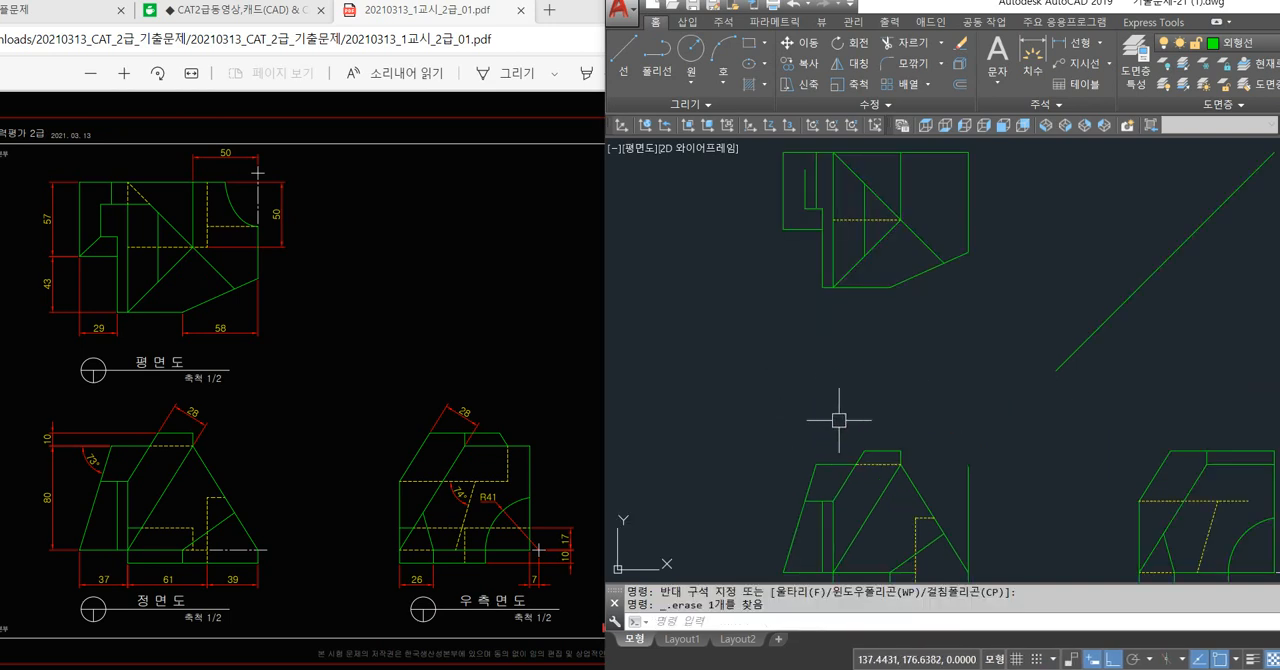
{"action": "type", "text": "l"}
{"action": "key", "text": "Return"}
{"action": "left_click", "coordinate": [776, 463]}
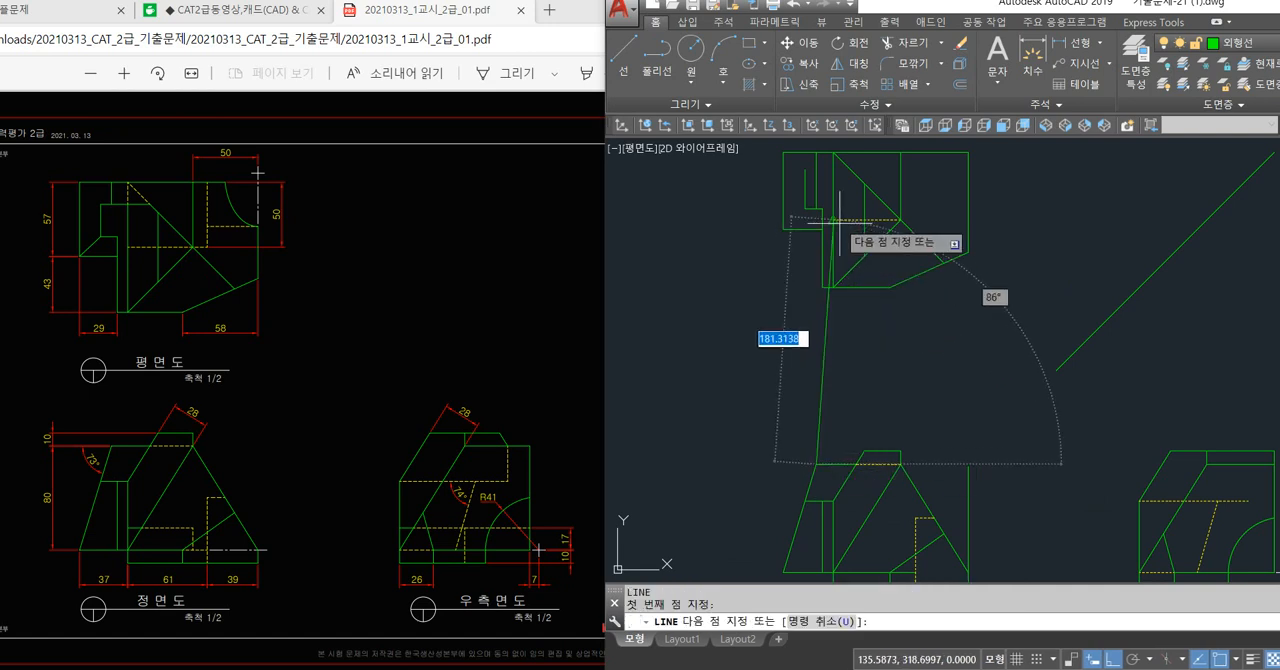
{"action": "key", "text": "Return"}
{"action": "key", "text": "Return"}
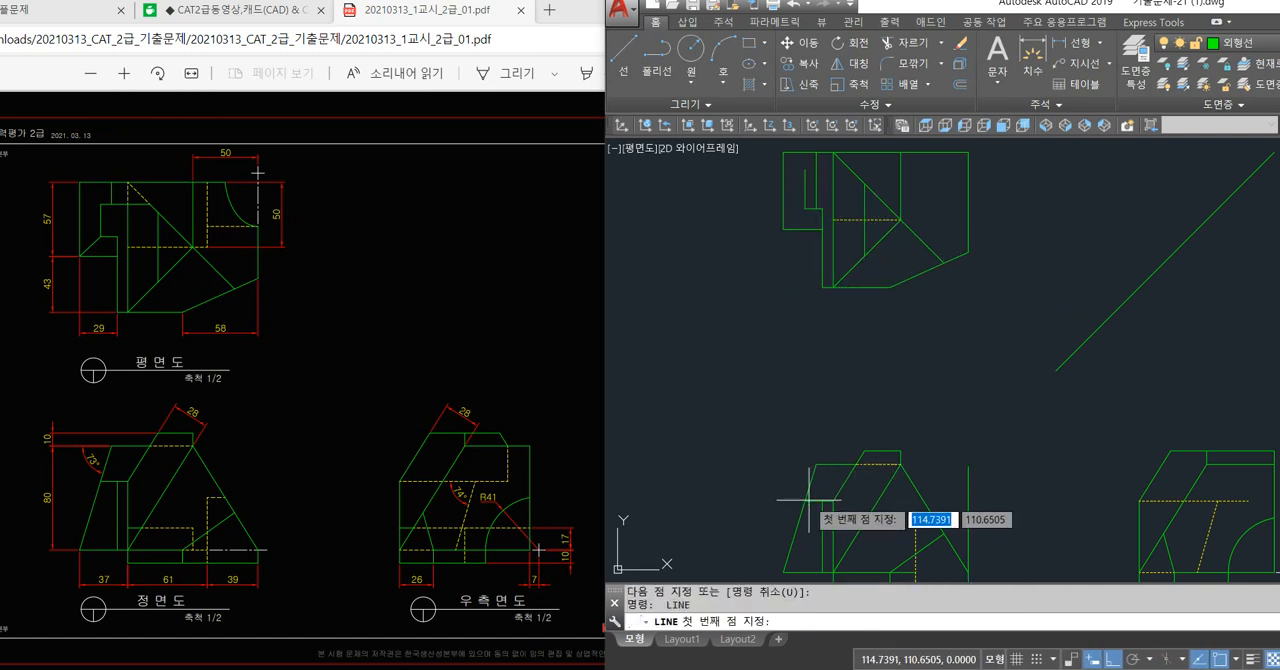
{"action": "left_click", "coordinate": [805, 500]}
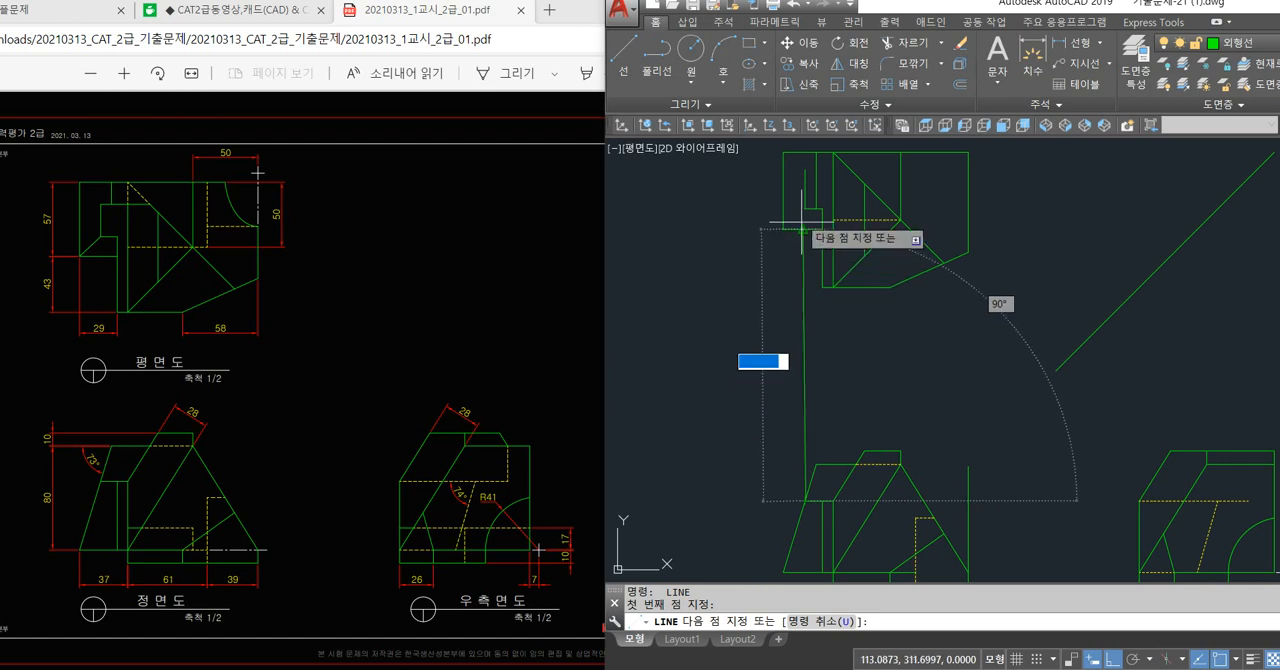
{"action": "key", "text": "Return"}
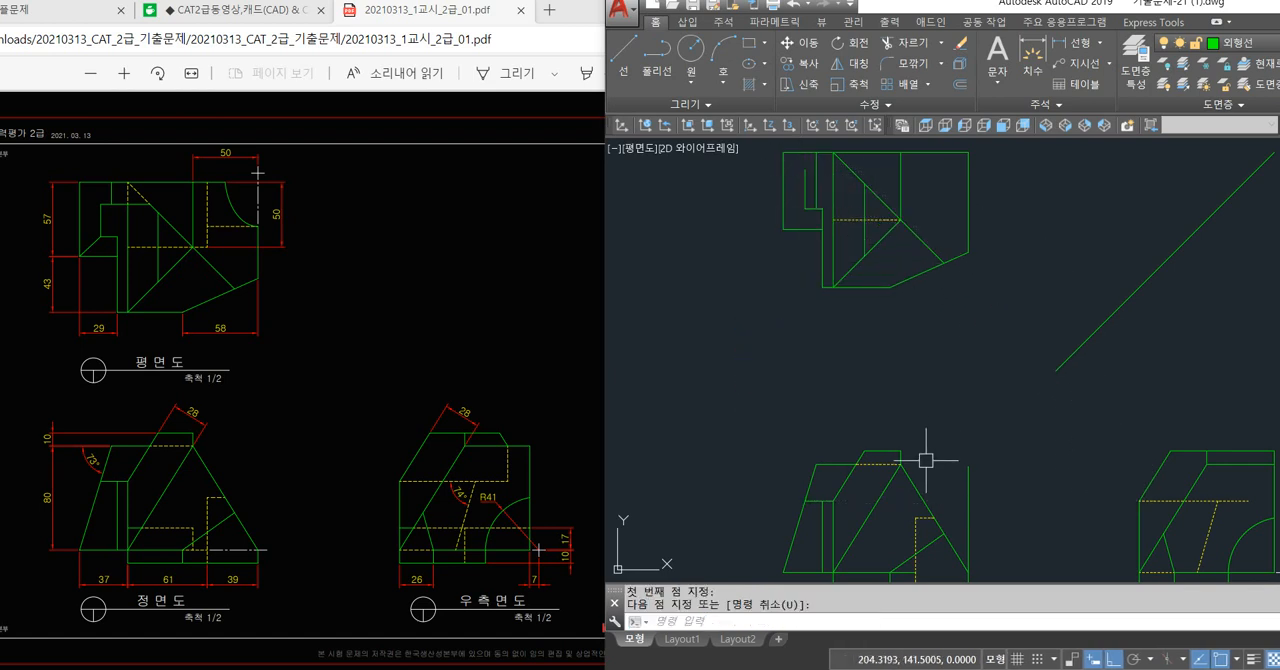
Draw a vertical projection line from the left end of the front view's top edge into the plan view, and erase it.
{"action": "key", "text": "Return"}
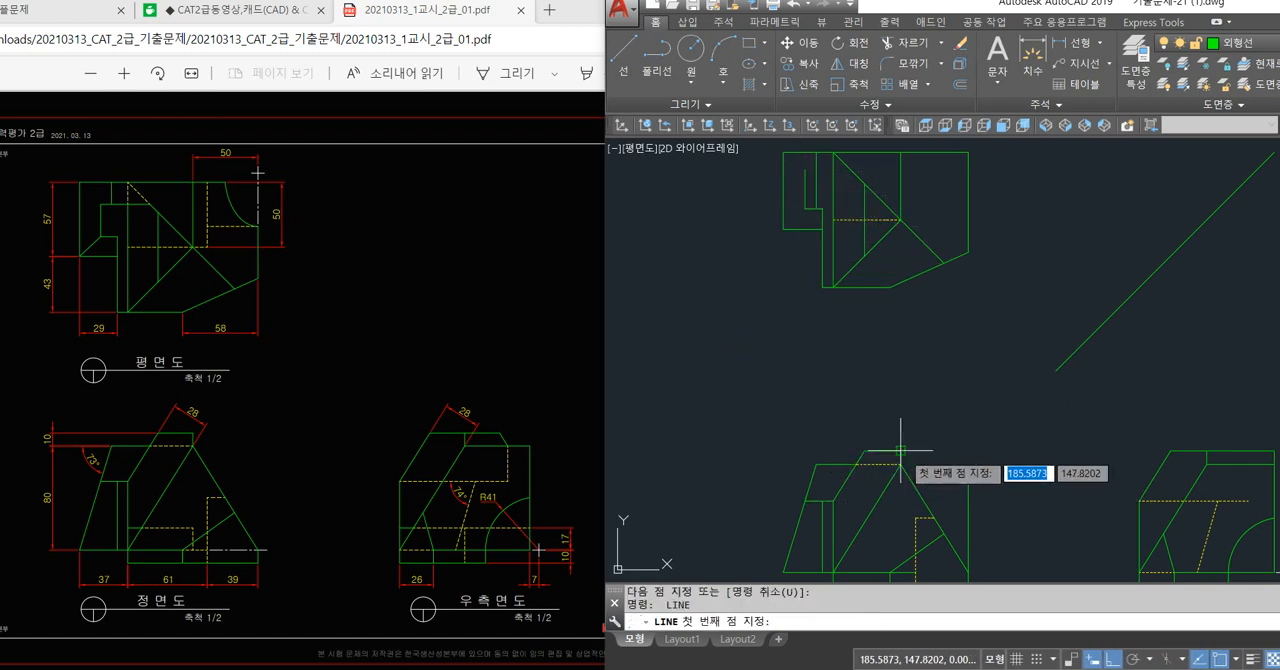
{"action": "left_click", "coordinate": [864, 452]}
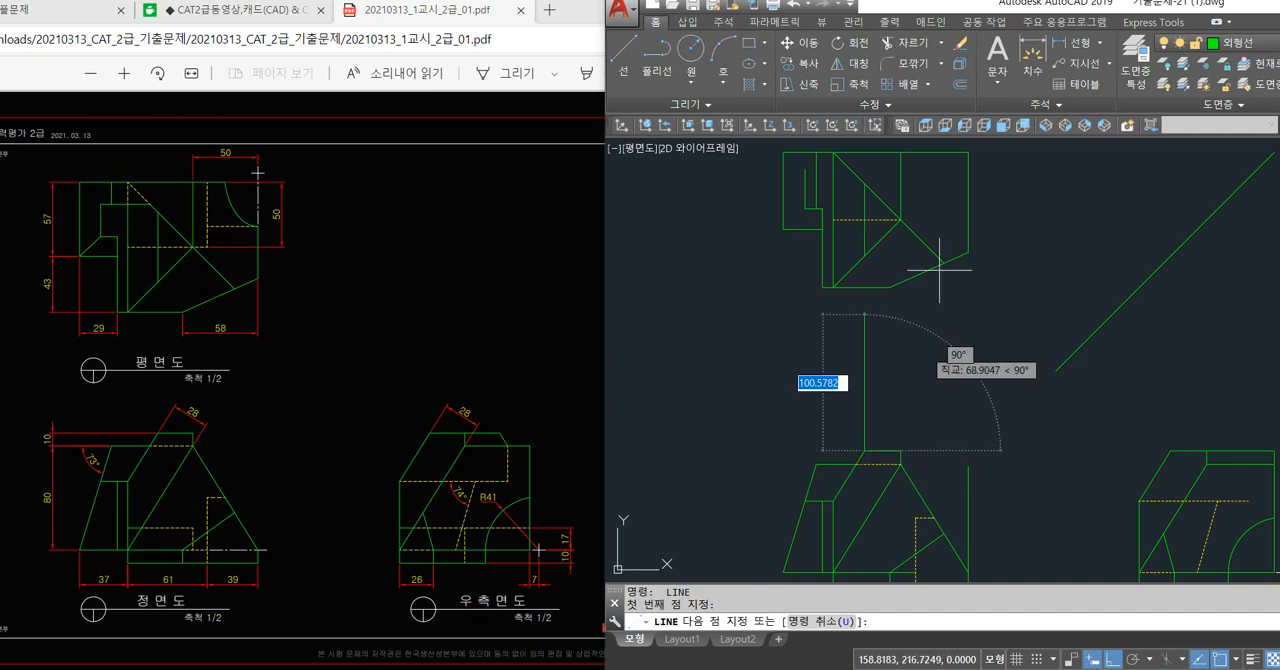
{"action": "left_click", "coordinate": [934, 166]}
{"action": "key", "text": "Return"}
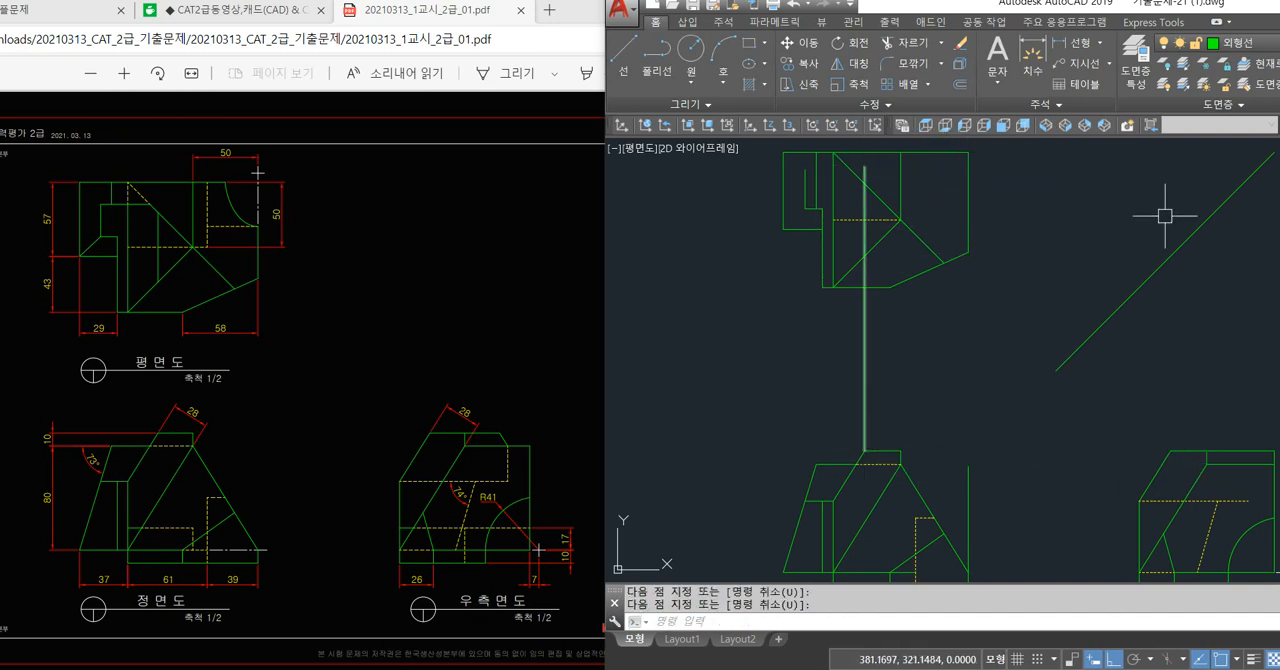
{"action": "key", "text": "Escape"}
{"action": "left_click", "coordinate": [898, 340]}
{"action": "left_click", "coordinate": [840, 347]}
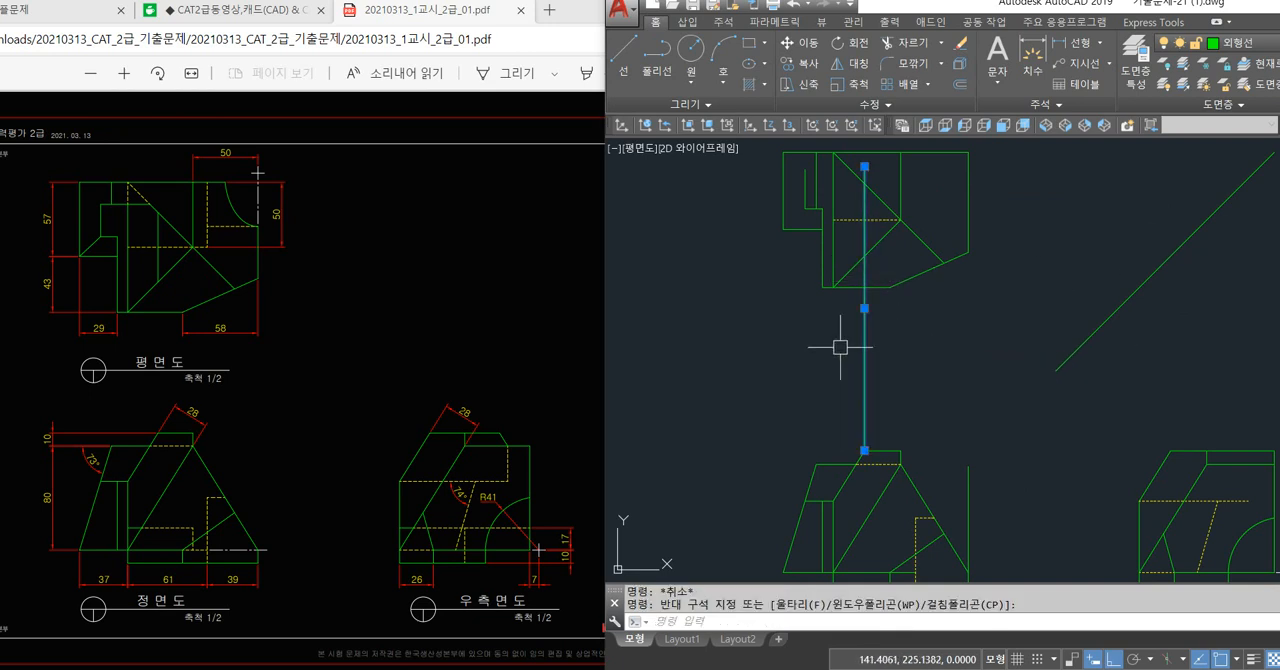
{"action": "key", "text": "Delete"}
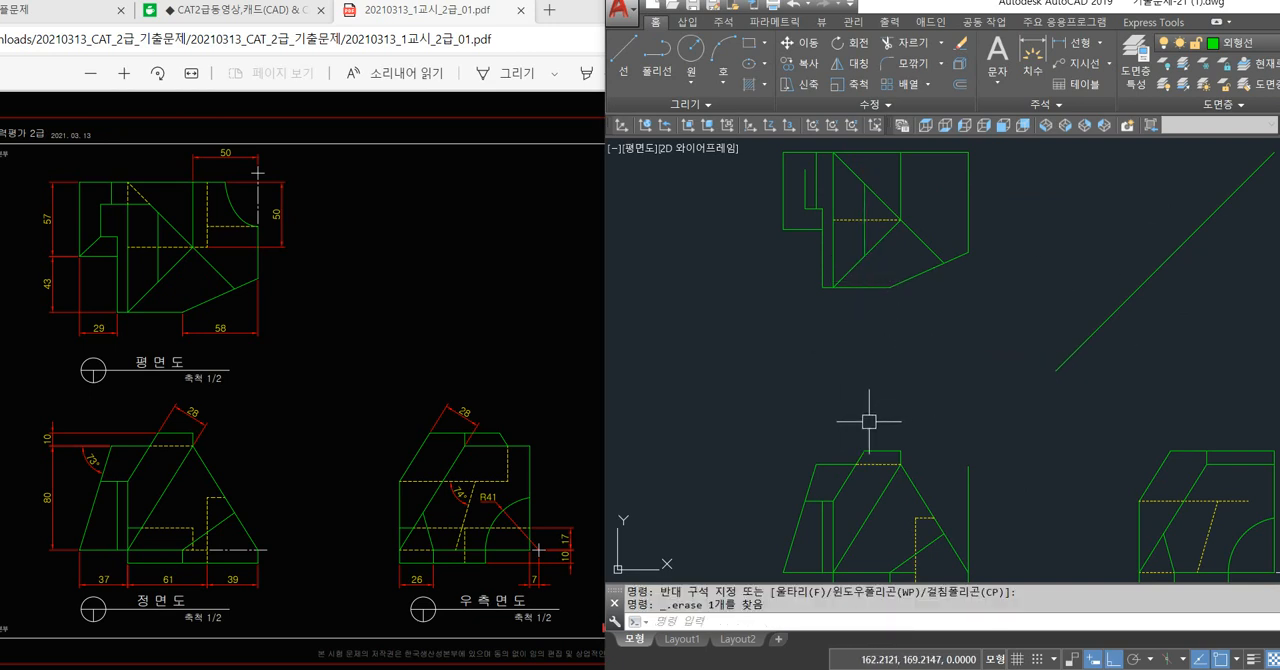
Examine in the exam drawing how the left end of the front view's top edge projects up to the plan view's diagonal.
{"action": "type", "text": "L"}
{"action": "key", "text": "Return"}
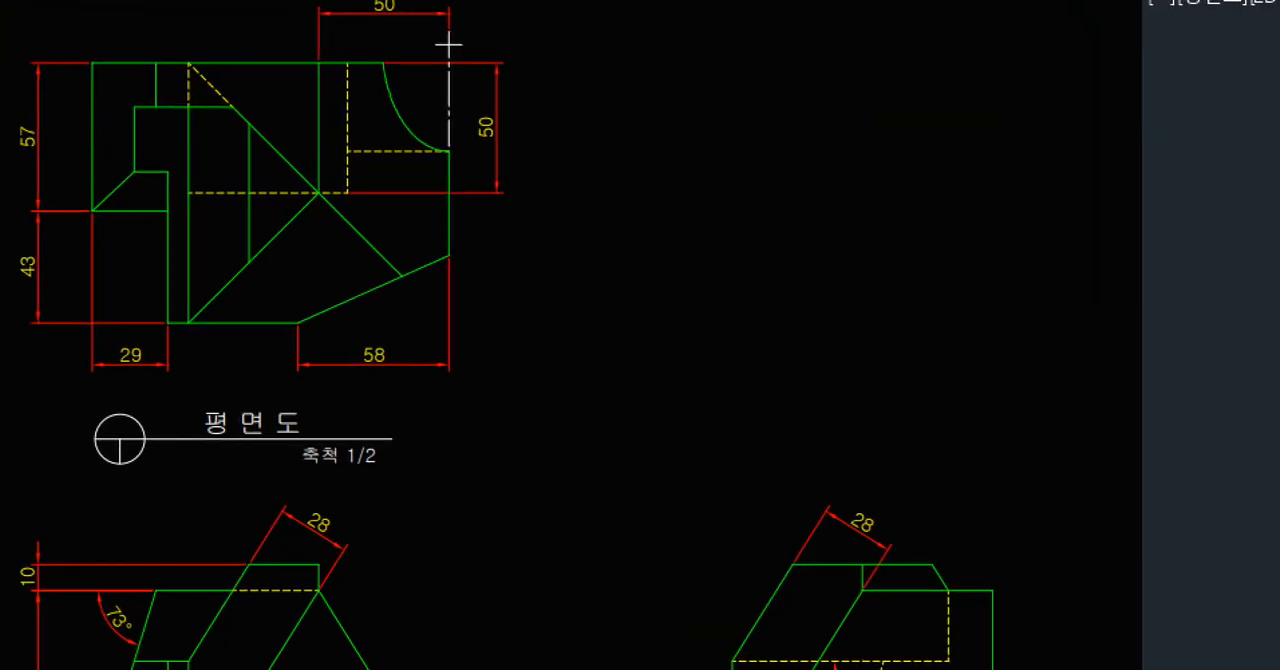
{"action": "left_click_drag", "start_coordinate": [241, 123], "coordinate": [243, 567]}
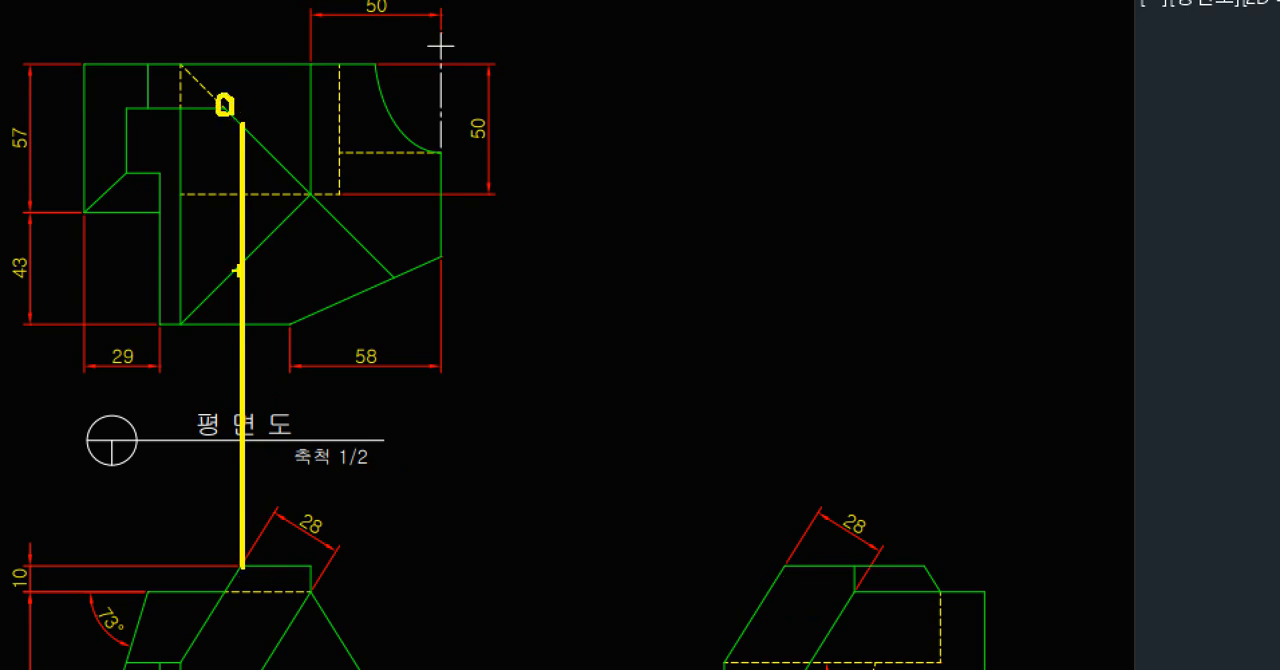
{"action": "left_click_drag", "start_coordinate": [235, 400], "coordinate": [224, 104]}
{"action": "key", "text": "Escape"}
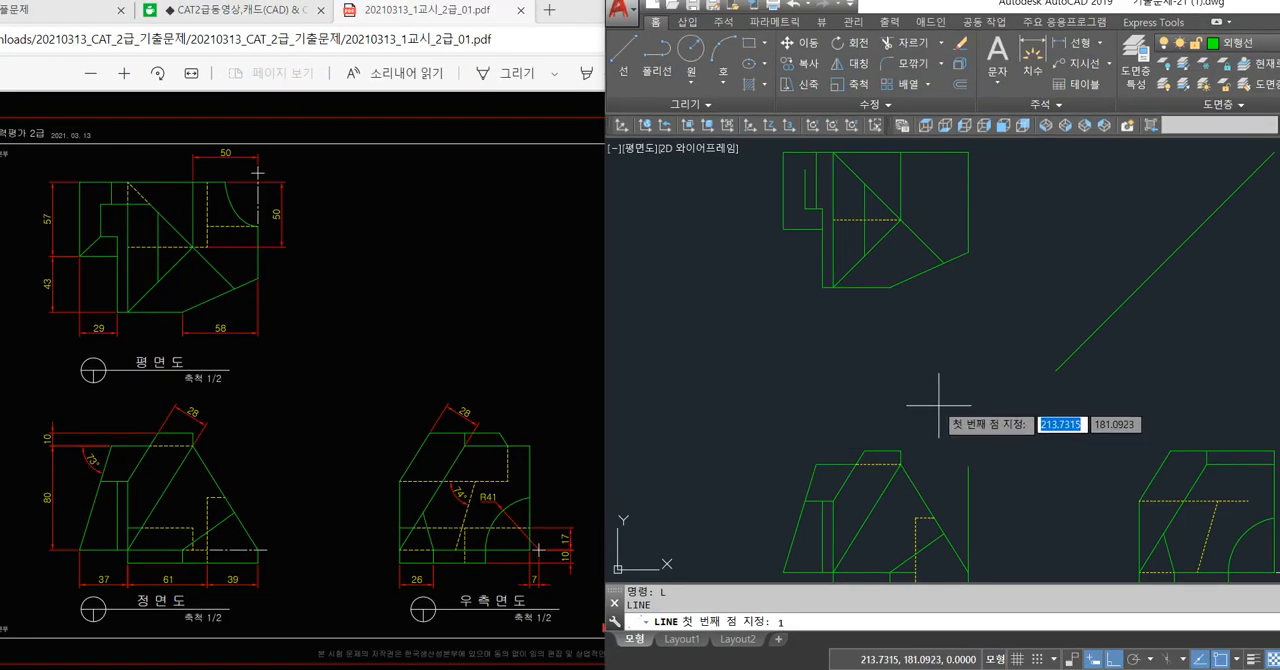
{"action": "key", "text": "Escape"}
Draw a vertical projection line from the front view's slanted edge, where it meets the hidden line, up past the plan view's diagonal.
{"action": "type", "text": "l"}
{"action": "key", "text": "Return"}
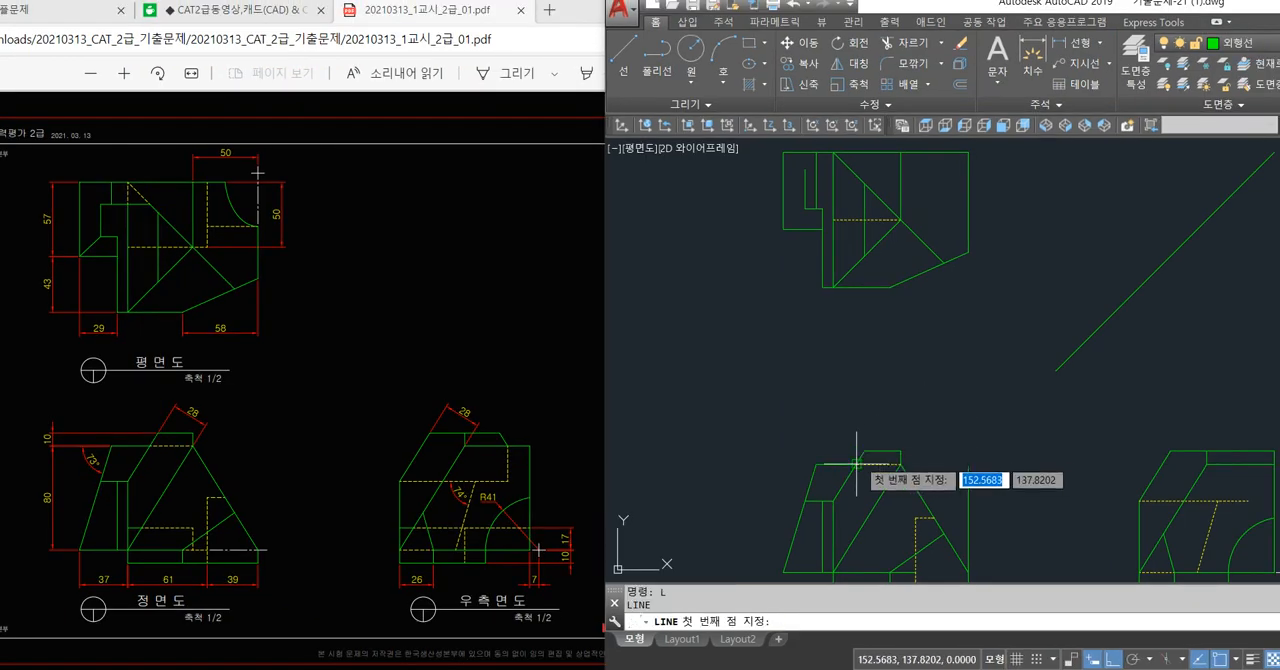
{"action": "left_click", "coordinate": [815, 464]}
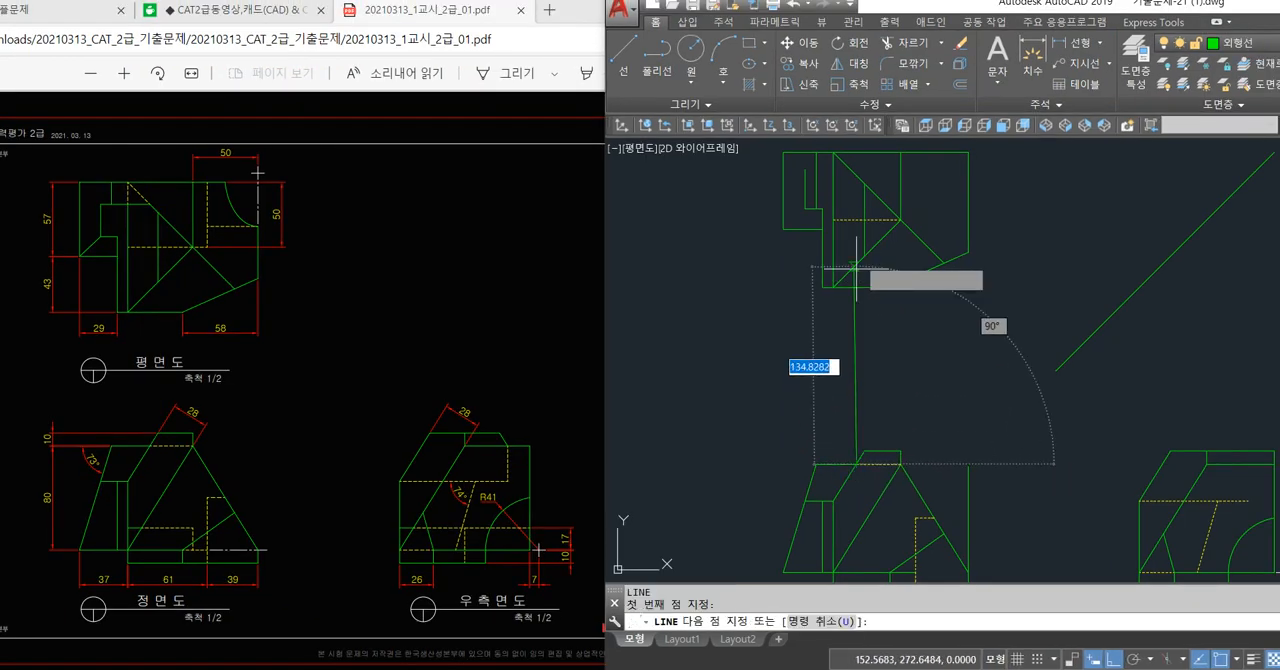
{"action": "left_click", "coordinate": [856, 158]}
{"action": "key", "text": "Return"}
Draw a horizontal edge in the plan view from the projection line's crossing with the diagonal to the upper end of the step's vertical edge.
{"action": "scroll", "coordinate": [861, 162], "scroll_direction": "up", "scroll_amount": 2}
{"action": "type", "text": "l"}
{"action": "key", "text": "Return"}
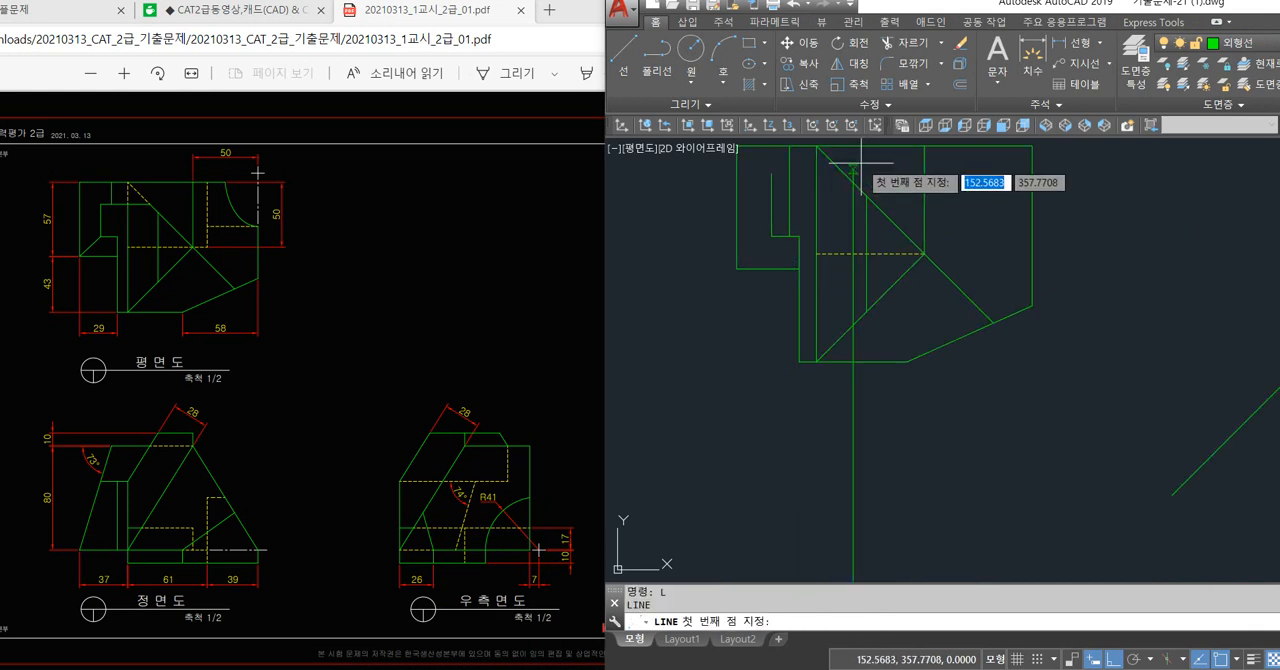
{"action": "left_click", "coordinate": [852, 183]}
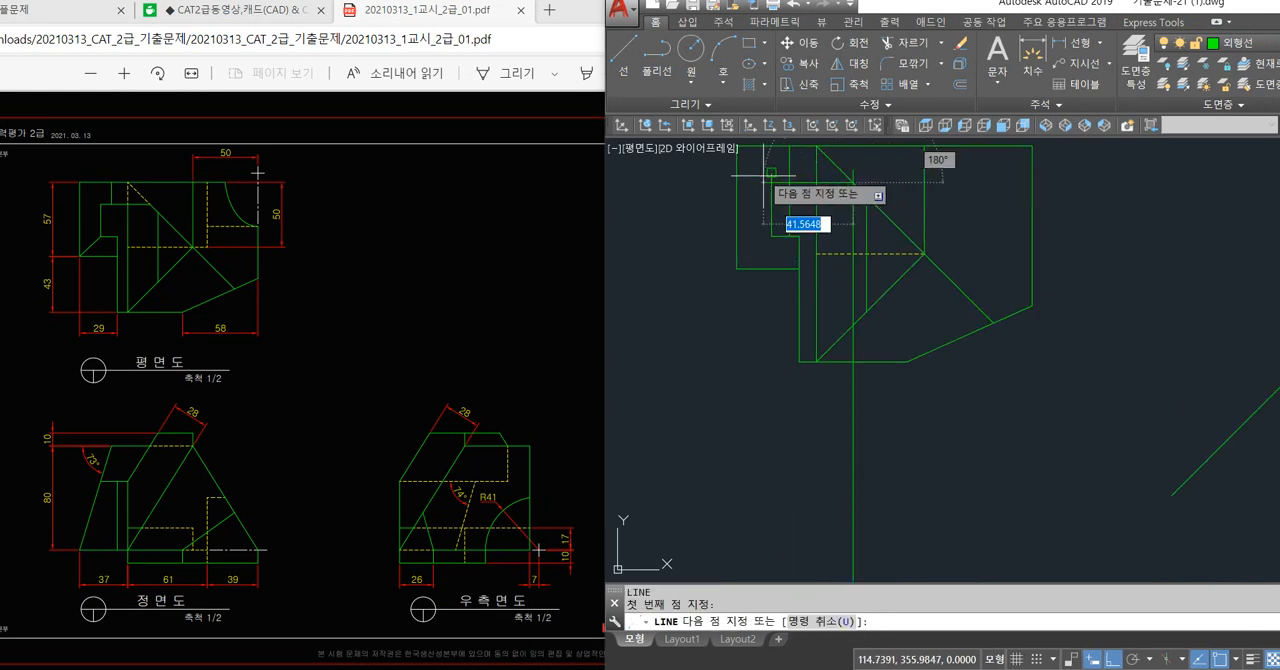
{"action": "left_click", "coordinate": [771, 183]}
{"action": "key", "text": "Return"}
Trim the projection line's end above the new horizontal edge in the plan view and erase the rest of that line.
{"action": "type", "text": "tr"}
{"action": "key", "text": "Return"}
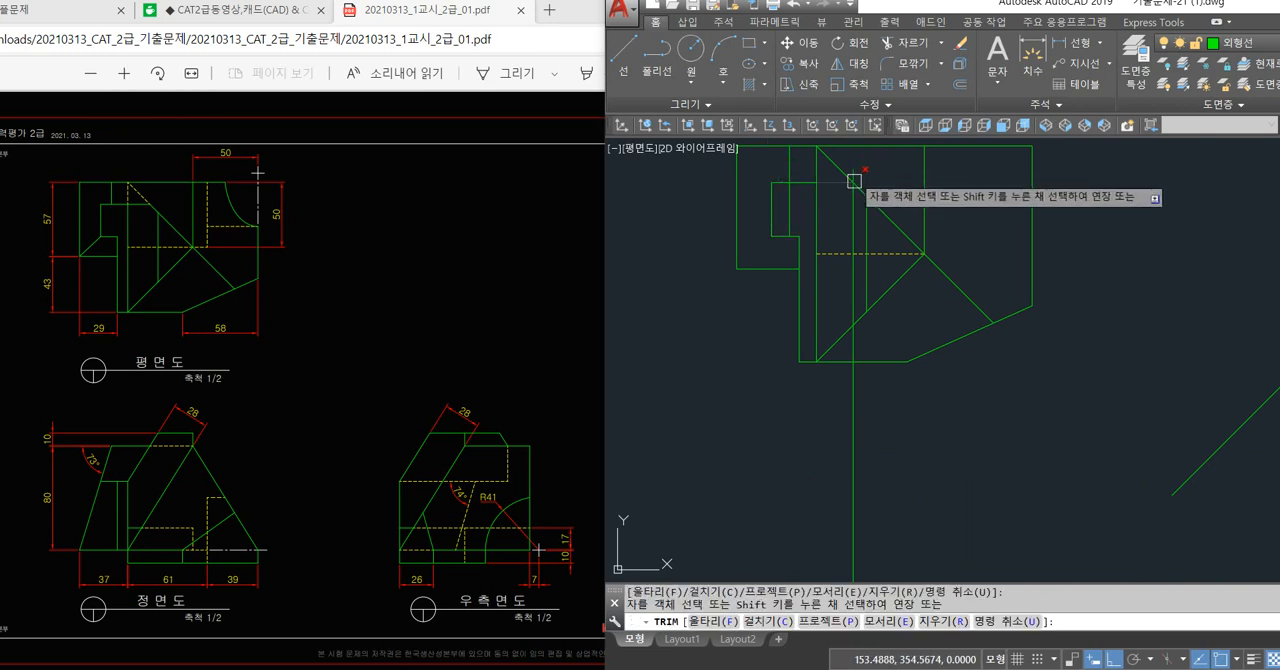
{"action": "key", "text": "Return"}
{"action": "type", "text": "tr"}
{"action": "key", "text": "Return"}
{"action": "key", "text": "Return"}
Draw projection lines from the front view's slanted-edge and hidden-line intersection up to the plan view's diagonal, and horizontally past the 45° line.
{"action": "key", "text": "Return"}
{"action": "key", "text": "Return"}
{"action": "left_click", "coordinate": [855, 197]}
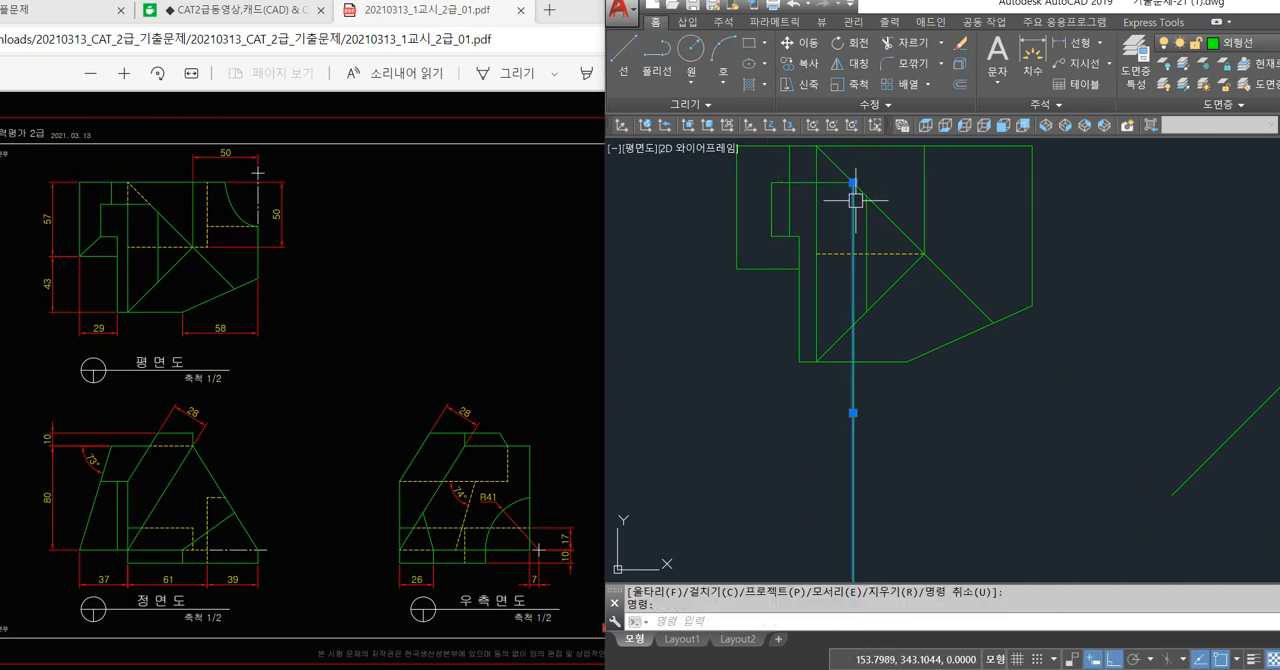
{"action": "key", "text": "Delete"}
{"action": "scroll", "coordinate": [793, 208], "scroll_direction": "down", "scroll_amount": 2}
{"action": "mouse_move", "coordinate": [871, 403]}
{"action": "middle_mouse_down"}
{"action": "mouse_move", "coordinate": [828, 343]}
{"action": "mouse_move", "coordinate": [833, 401]}
{"action": "middle_mouse_up"}
{"action": "type", "text": "l"}
{"action": "key", "text": "Return"}
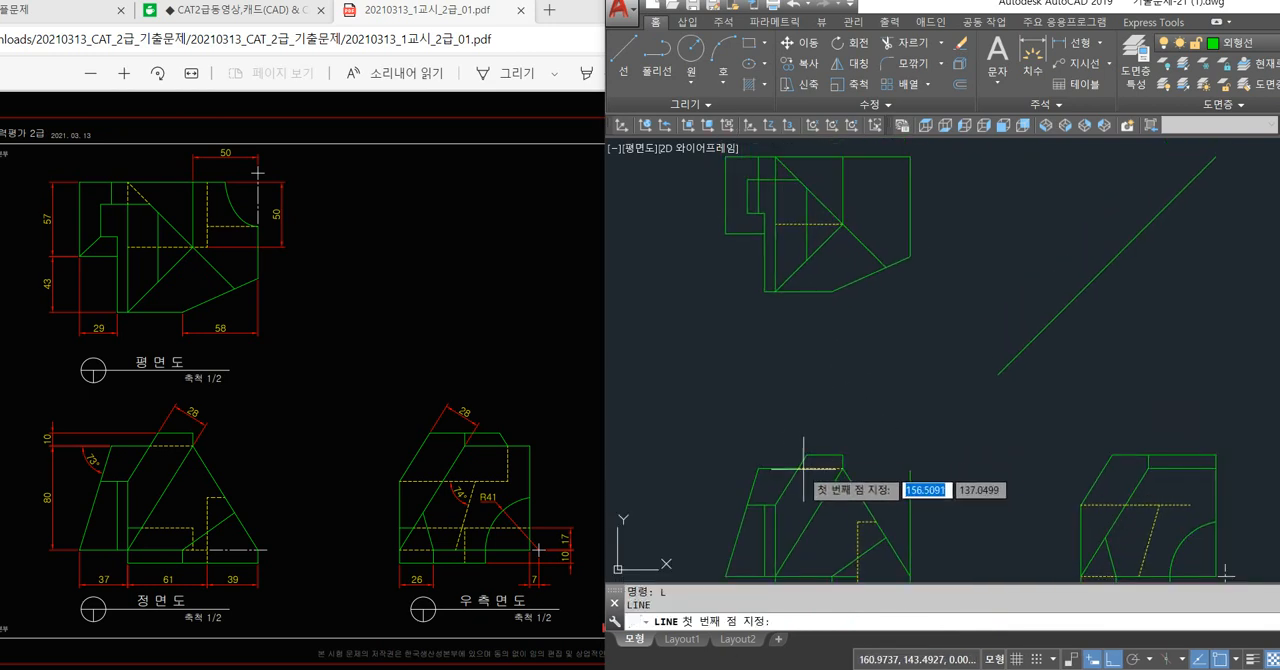
{"action": "left_click", "coordinate": [758, 467]}
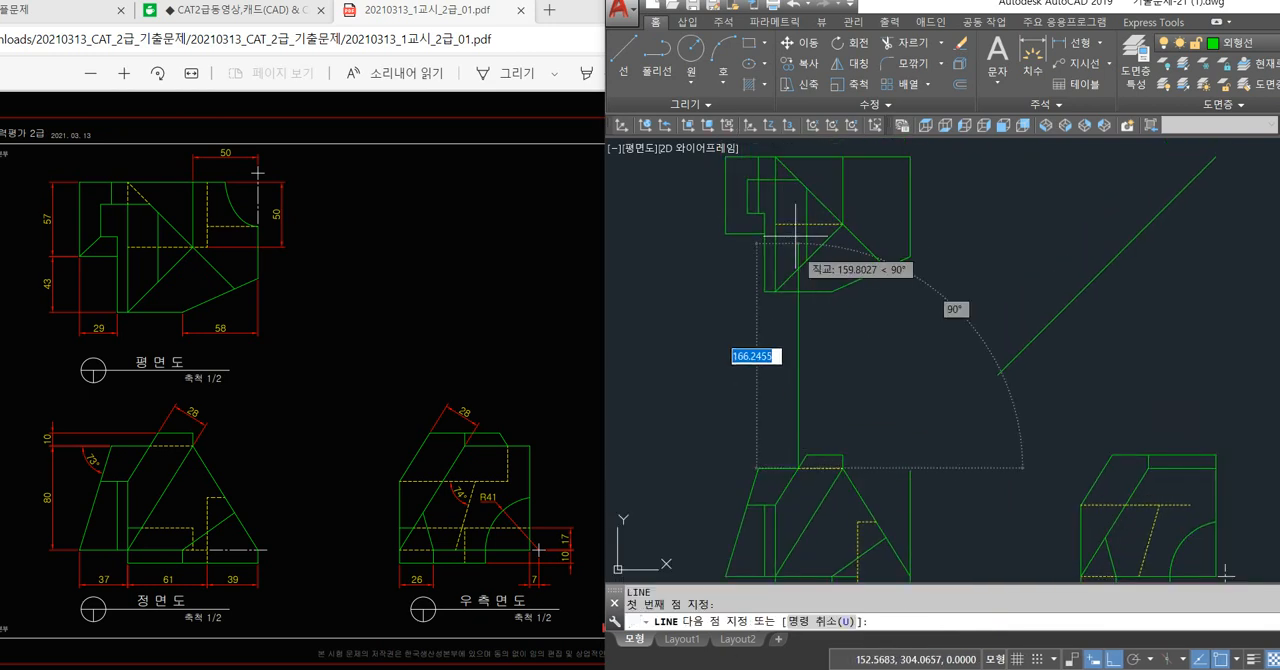
{"action": "left_click", "coordinate": [797, 181]}
{"action": "left_click", "coordinate": [1206, 236]}
{"action": "key", "text": "Return"}
{"action": "key", "text": "Return"}
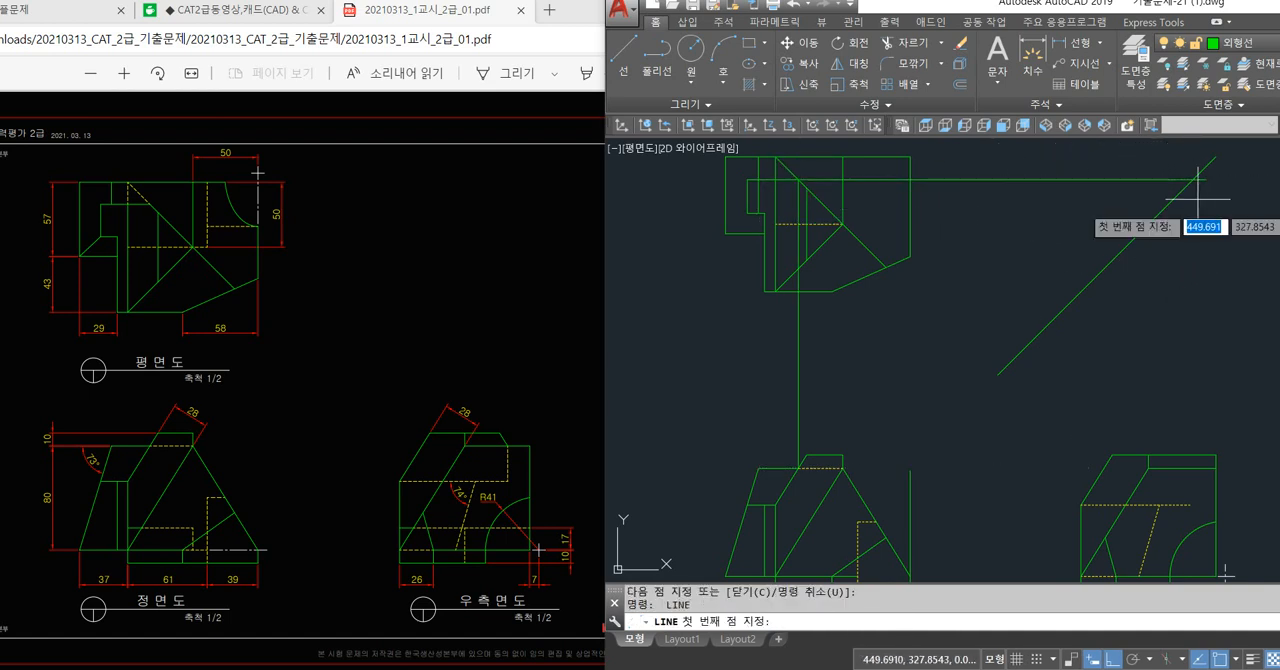
Draw a vertical projection line from the crossing on the 45° line down into the right side view, past its upper two horizontal edges.
{"action": "left_click", "coordinate": [1193, 180]}
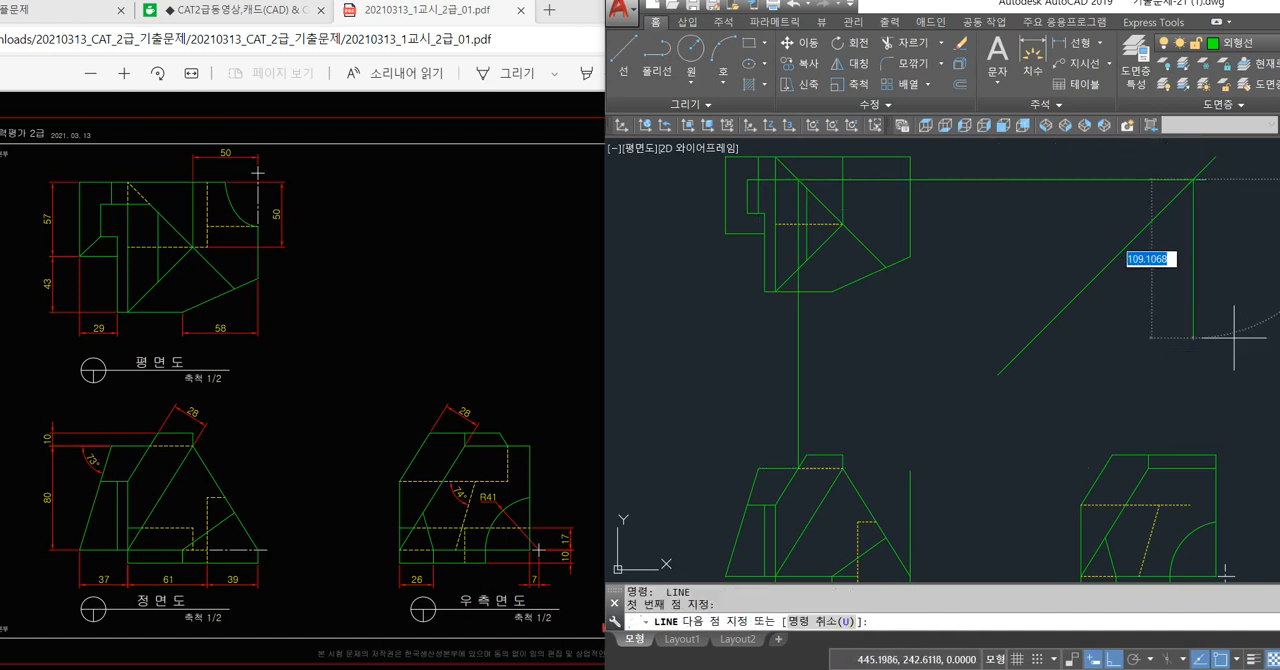
{"action": "left_click", "coordinate": [1255, 470]}
{"action": "key", "text": "Return"}
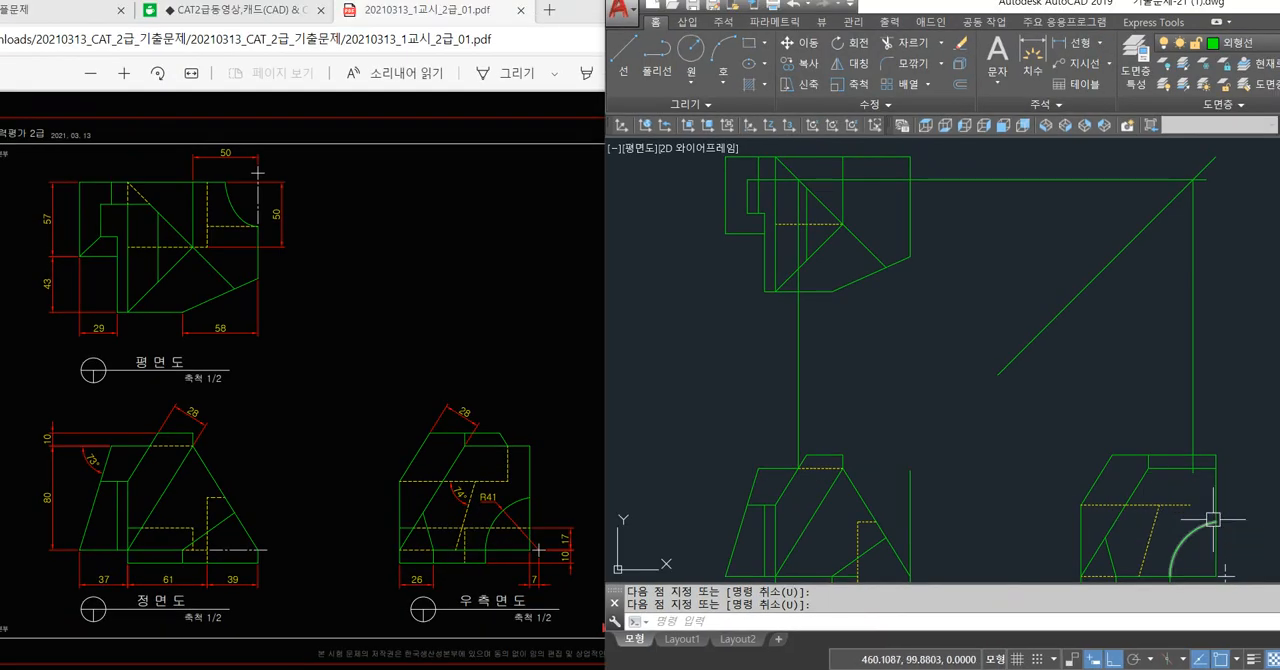
{"action": "type", "text": "L"}
{"action": "key", "text": "Return"}
{"action": "scroll", "coordinate": [1198, 504], "scroll_direction": "up", "scroll_amount": 4}
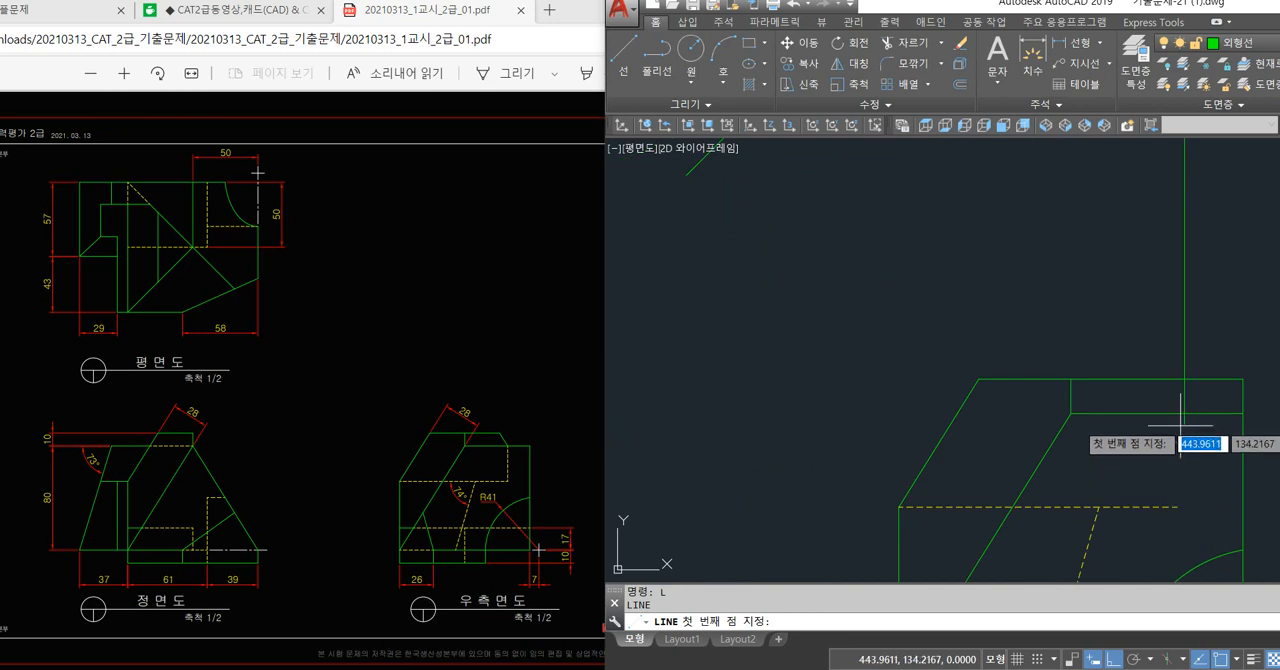
{"action": "left_click", "coordinate": [1184, 413]}
{"action": "key", "text": "Escape"}
Extend the right side view's hidden horizontal line to the projection line, trimming that line below it and between the two upper edges.
{"action": "type", "text": "e"}
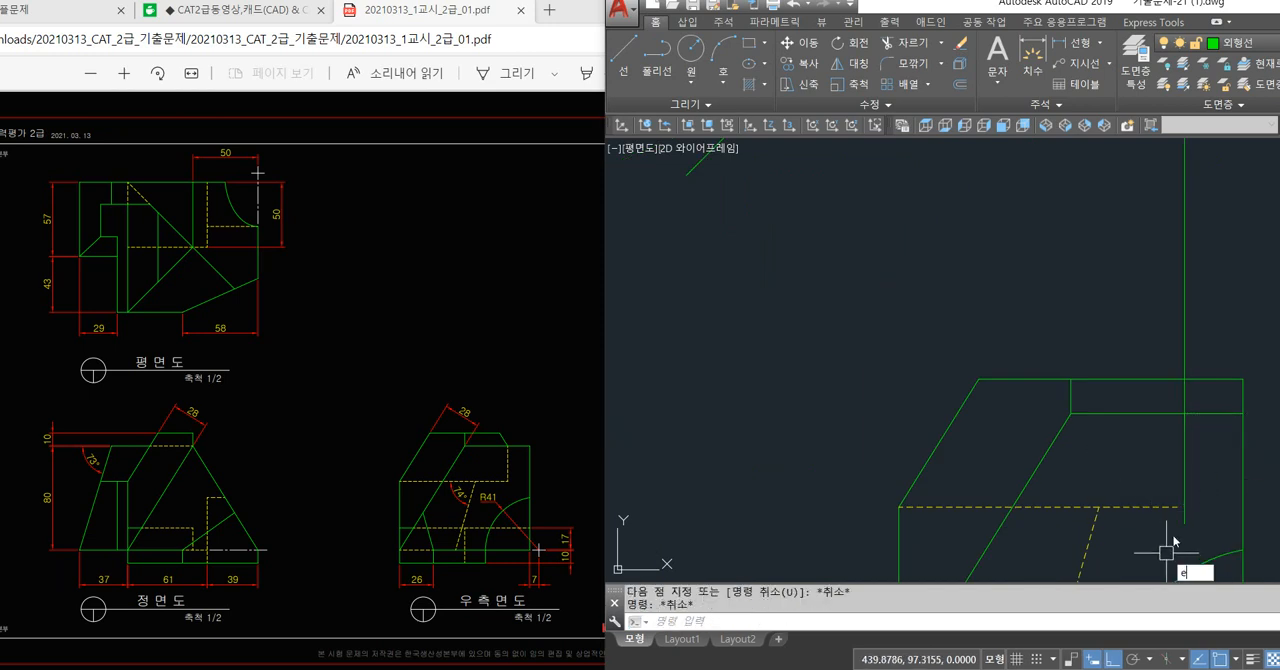
{"action": "type", "text": "x"}
{"action": "key", "text": "Return"}
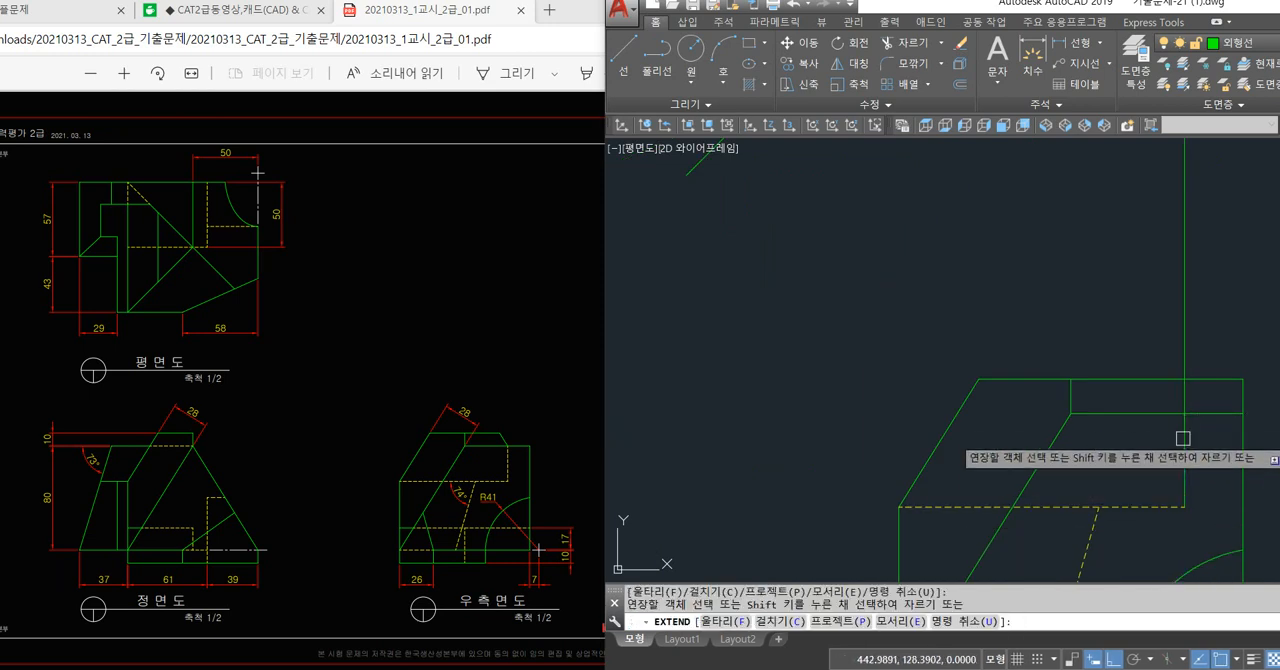
{"action": "key", "text": "Return"}
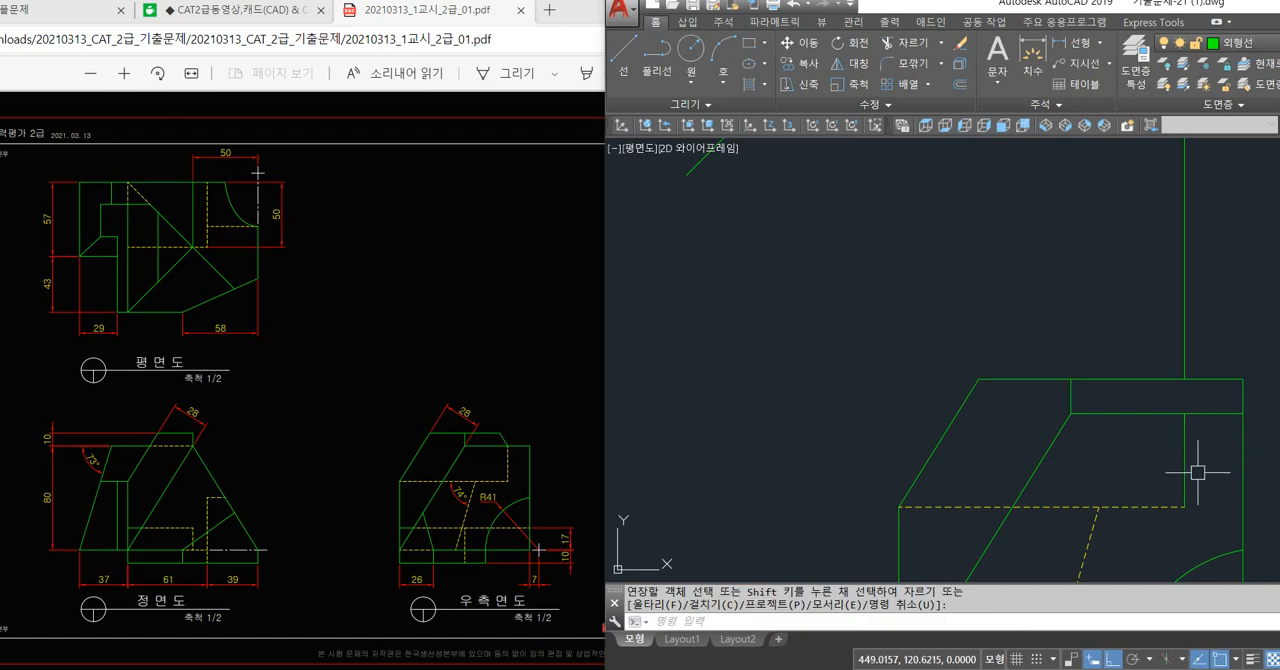
Match the right side view's new vertical segment to the properties of the hidden horizontal line.
{"action": "type", "text": "ma"}
{"action": "key", "text": "Return"}
{"action": "left_click", "coordinate": [1167, 508]}
{"action": "left_click", "coordinate": [1185, 488]}
{"action": "key", "text": "Return"}
Erase the leftover projection lines above the right side view, across to the 45° line, and between the front and plan views.
{"action": "left_click", "coordinate": [1236, 284]}
{"action": "left_click", "coordinate": [1132, 289]}
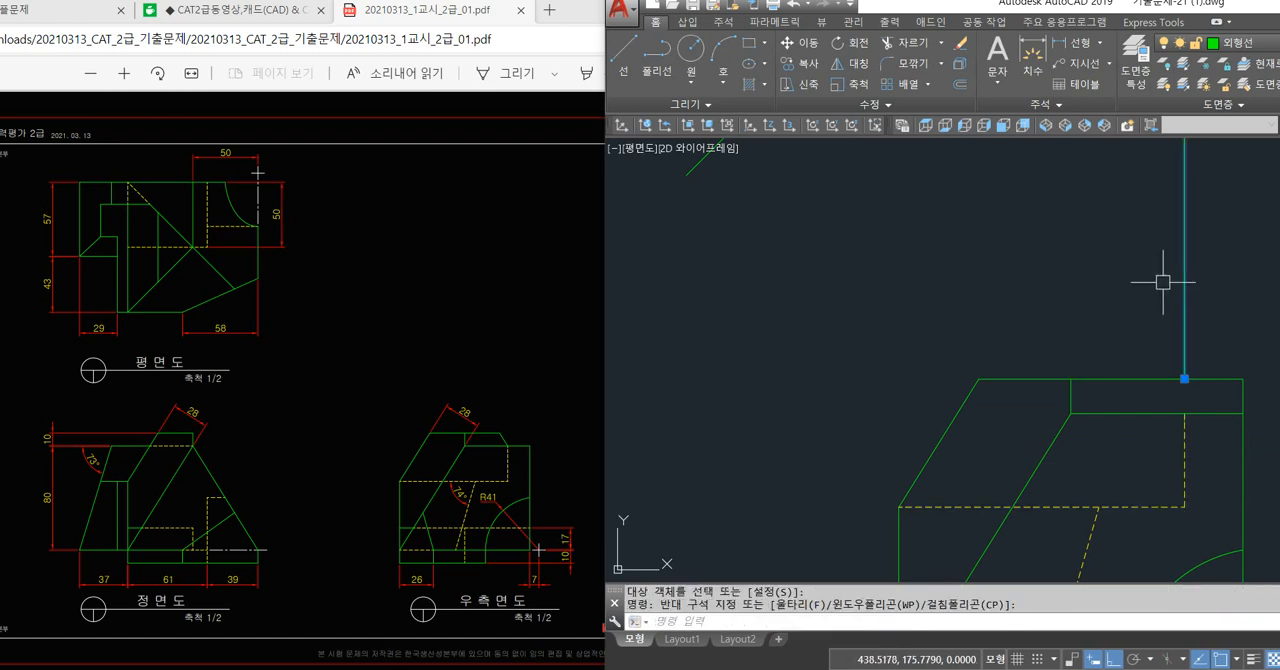
{"action": "key", "text": "Delete"}
{"action": "scroll", "coordinate": [1150, 402], "scroll_direction": "down", "scroll_amount": 2}
{"action": "scroll", "coordinate": [1126, 433], "scroll_direction": "down", "scroll_amount": 2}
{"action": "middle_click_drag", "start_coordinate": [1024, 341], "coordinate": [1050, 447]}
{"action": "left_click", "coordinate": [1073, 205]}
{"action": "left_click", "coordinate": [1059, 264]}
{"action": "left_click", "coordinate": [841, 414]}
{"action": "left_click", "coordinate": [769, 416]}
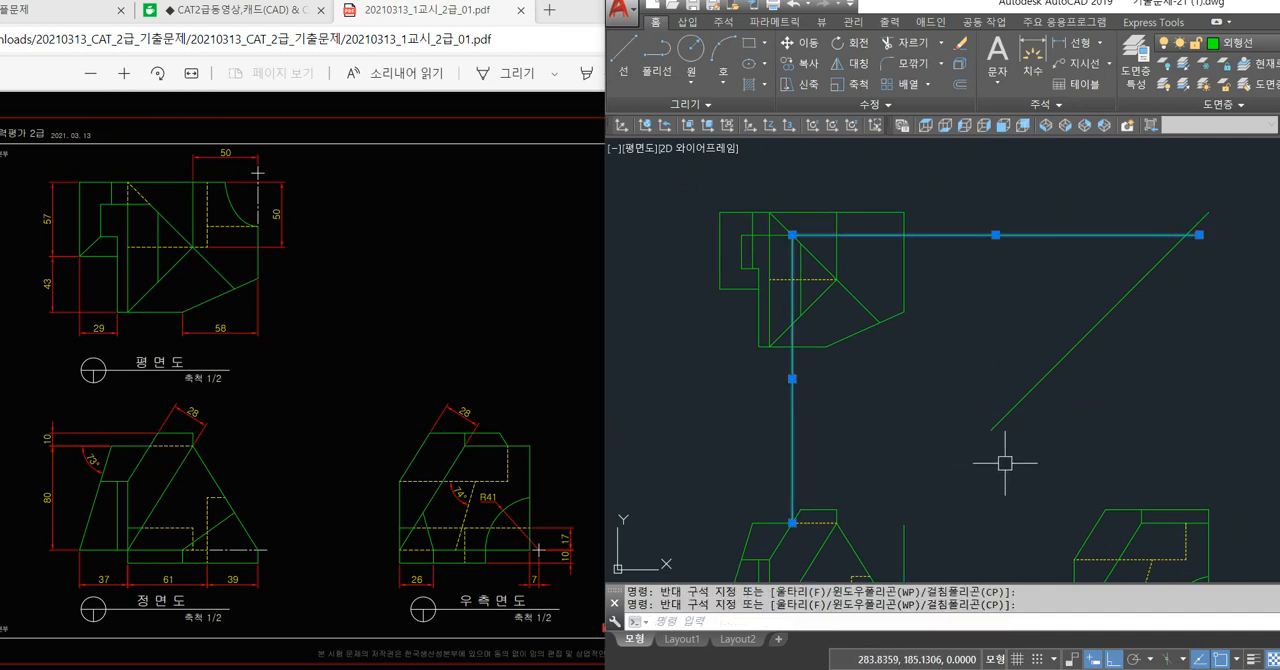
{"action": "key", "text": "Delete"}
Draw connected projection lines from the right side view's hidden corner to the front view's slanted edge, up to the plan diagonal and past the 45° line.
{"action": "middle_click_drag", "start_coordinate": [1041, 431], "coordinate": [1024, 390]}
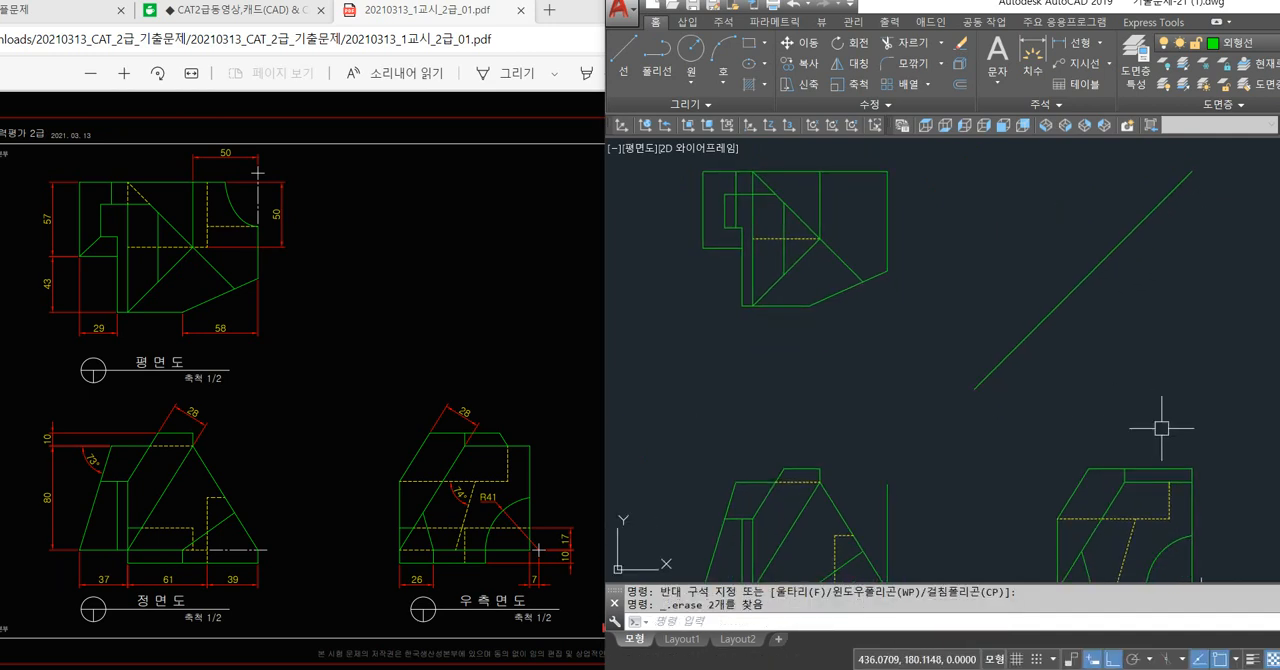
{"action": "type", "text": "l"}
{"action": "key", "text": "space"}
{"action": "left_click", "coordinate": [1188, 482]}
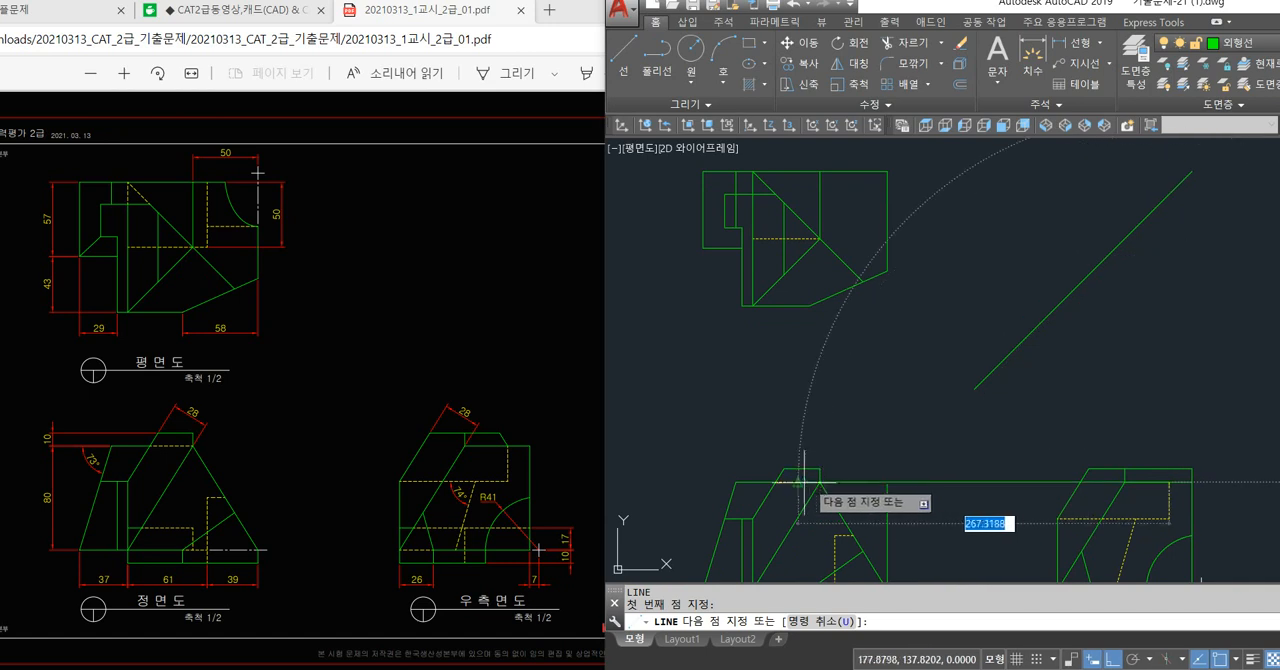
{"action": "left_click", "coordinate": [735, 481]}
{"action": "left_click", "coordinate": [776, 194]}
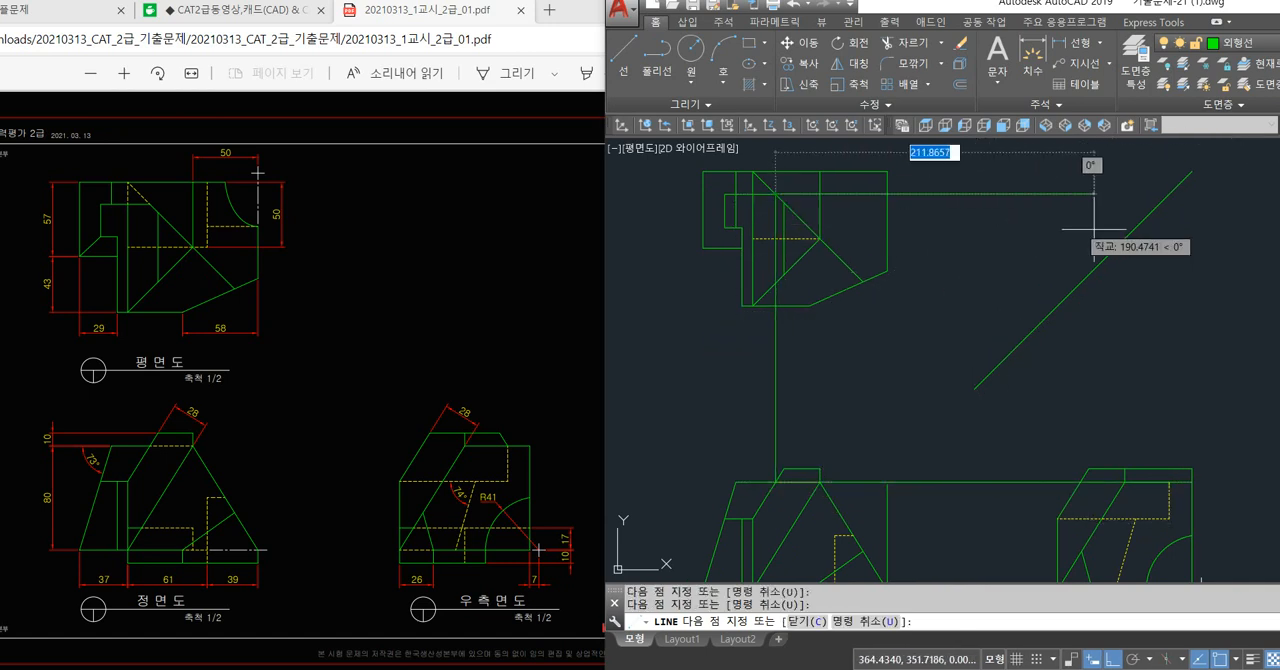
{"action": "left_click", "coordinate": [1190, 240]}
{"action": "key", "text": "space"}
{"action": "key", "text": "space"}
Draw a line from the 45° line down to the right side view's hidden corner, continuing as a short slanted line to the top edge.
{"action": "left_click", "coordinate": [1170, 194]}
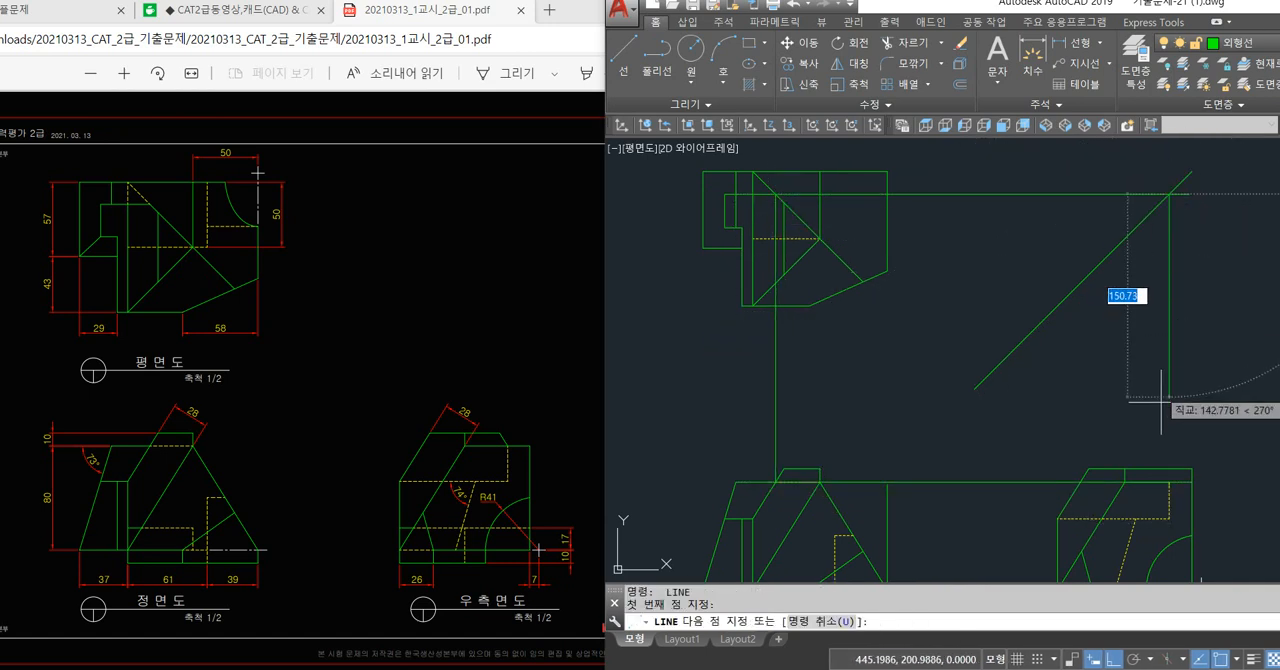
{"action": "left_click", "coordinate": [1170, 482]}
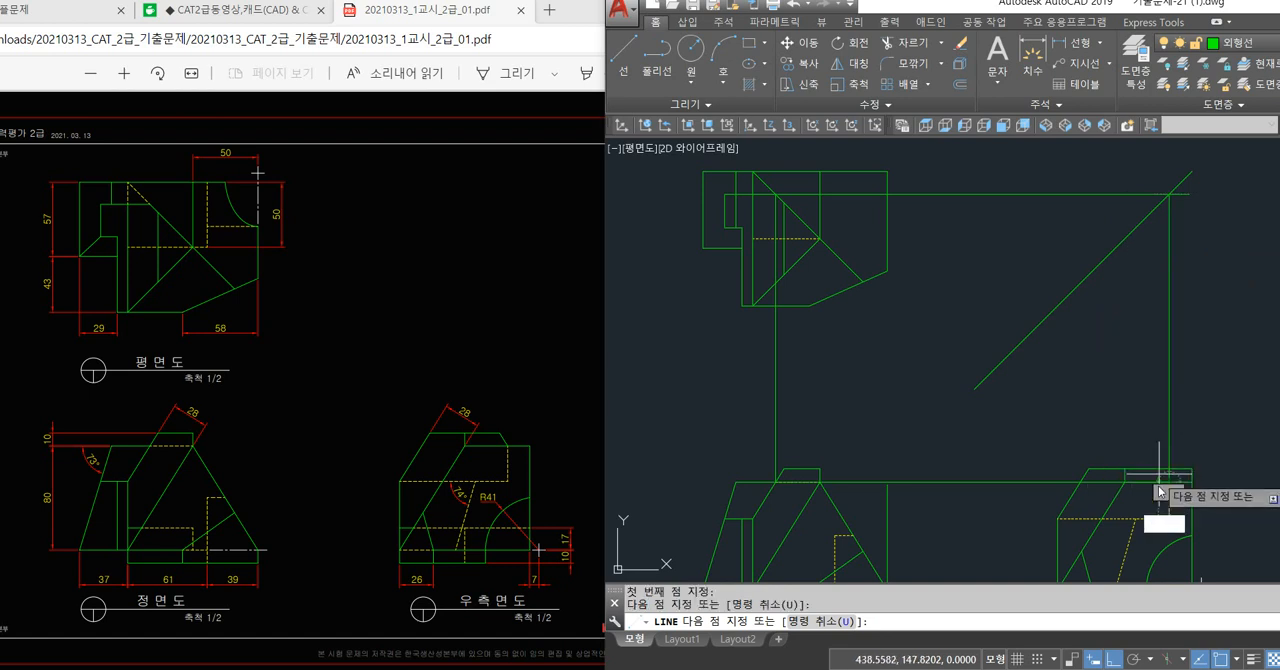
{"action": "scroll", "coordinate": [1160, 460], "scroll_direction": "up", "scroll_amount": 3}
{"action": "left_click", "coordinate": [1146, 397]}
{"action": "key", "text": "space"}
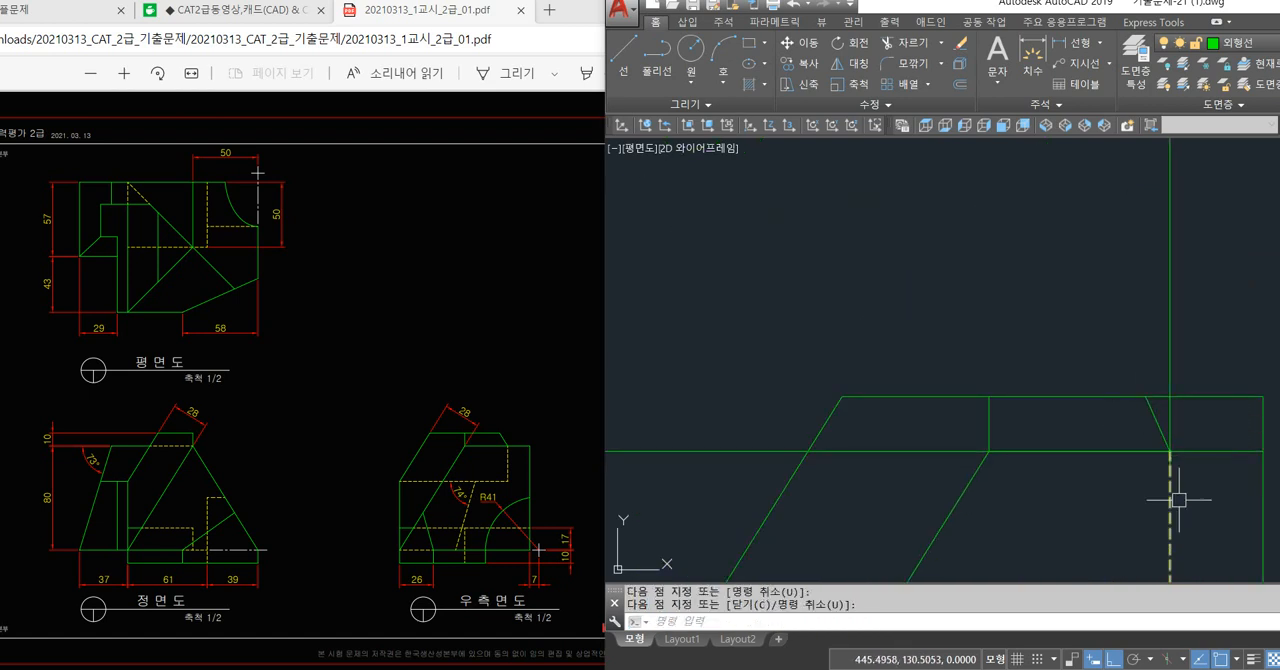
Erase the short slanted line in the right side view and the vertical projection line above it.
{"action": "left_click", "coordinate": [1149, 405]}
{"action": "key", "text": "Escape"}
{"action": "key", "text": "Escape"}
{"action": "scroll", "coordinate": [1125, 445], "scroll_direction": "down", "scroll_amount": 4}
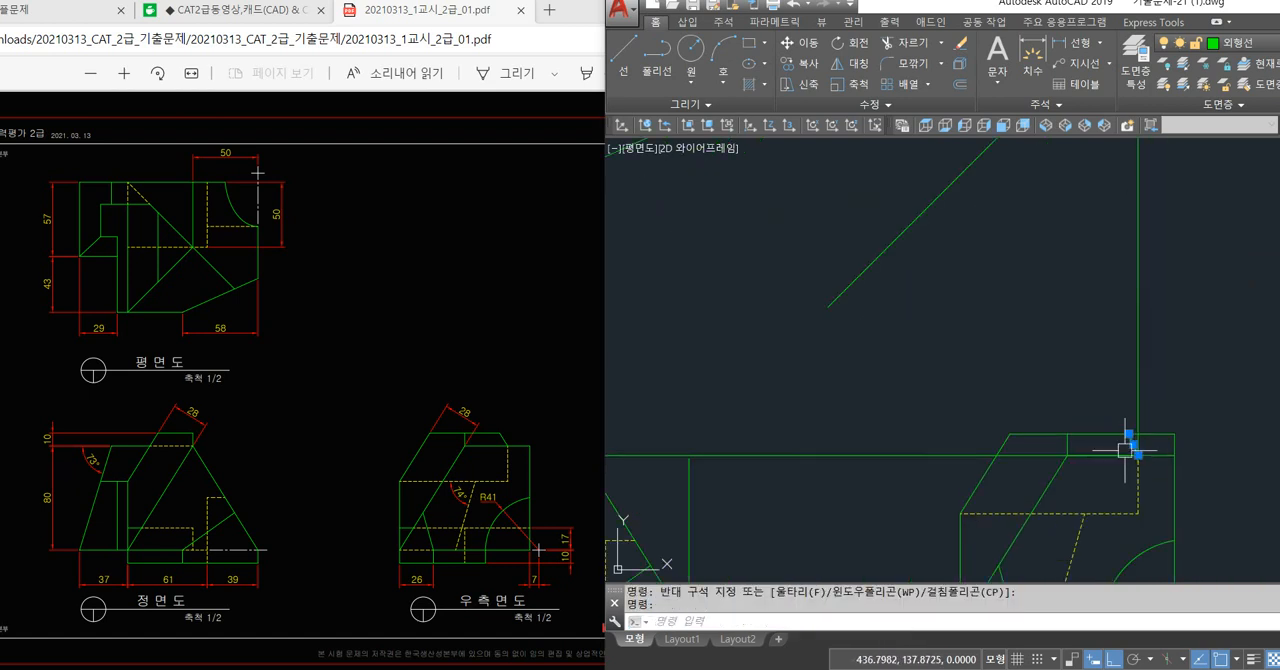
{"action": "left_click", "coordinate": [1104, 292]}
{"action": "left_click", "coordinate": [1135, 429]}
{"action": "scroll", "coordinate": [1138, 440], "scroll_direction": "down", "scroll_amount": 5}
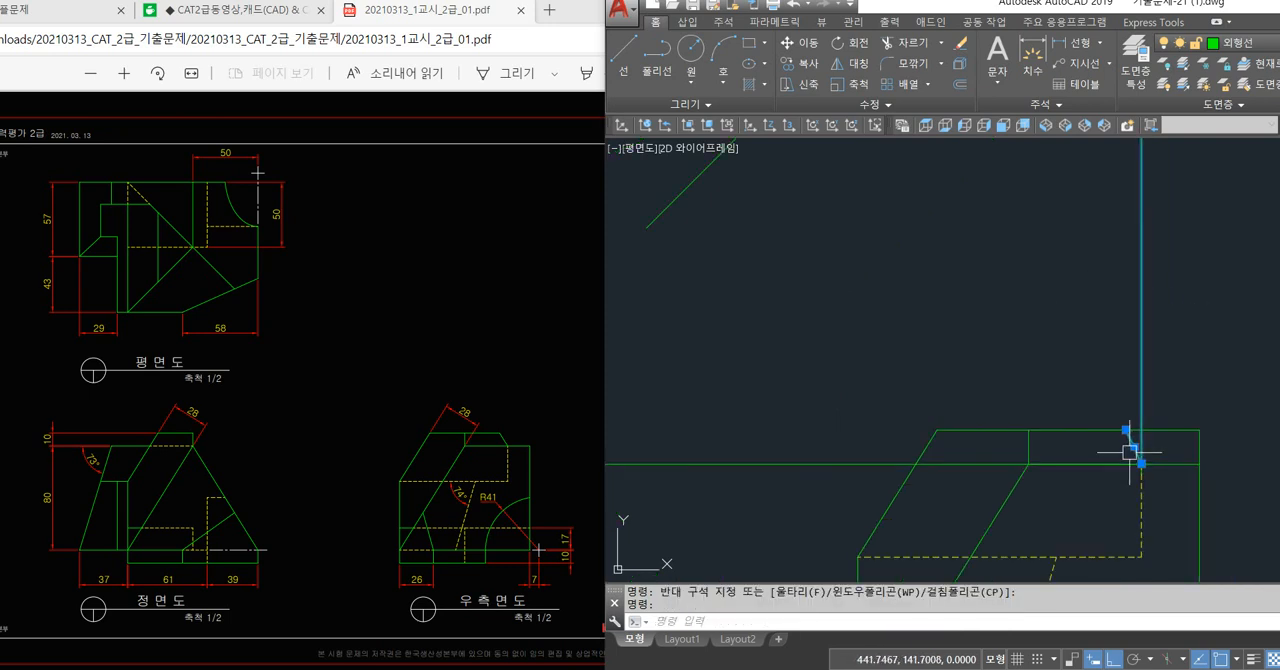
{"action": "key", "text": "Delete"}
Erase the remaining horizontal and vertical projection lines linking the front, plan and right side views.
{"action": "left_click", "coordinate": [1040, 462]}
{"action": "key", "text": "Delete"}
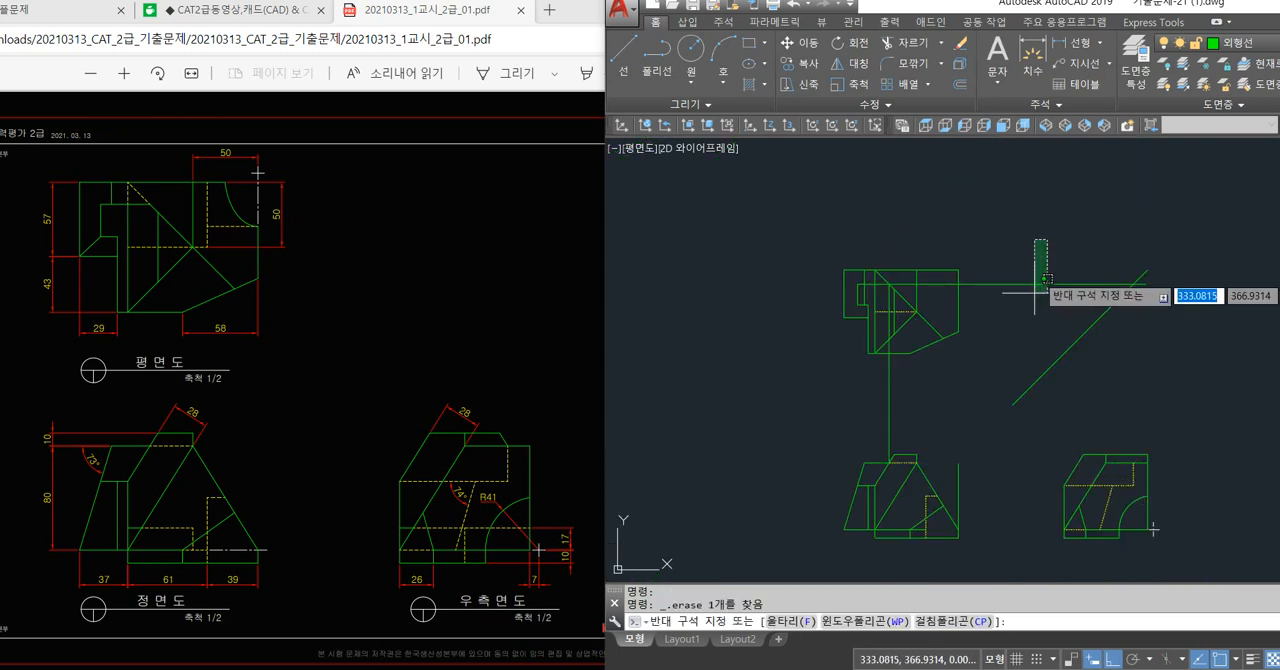
{"action": "left_click", "coordinate": [936, 415]}
{"action": "left_click", "coordinate": [879, 429]}
{"action": "key", "text": "Delete"}
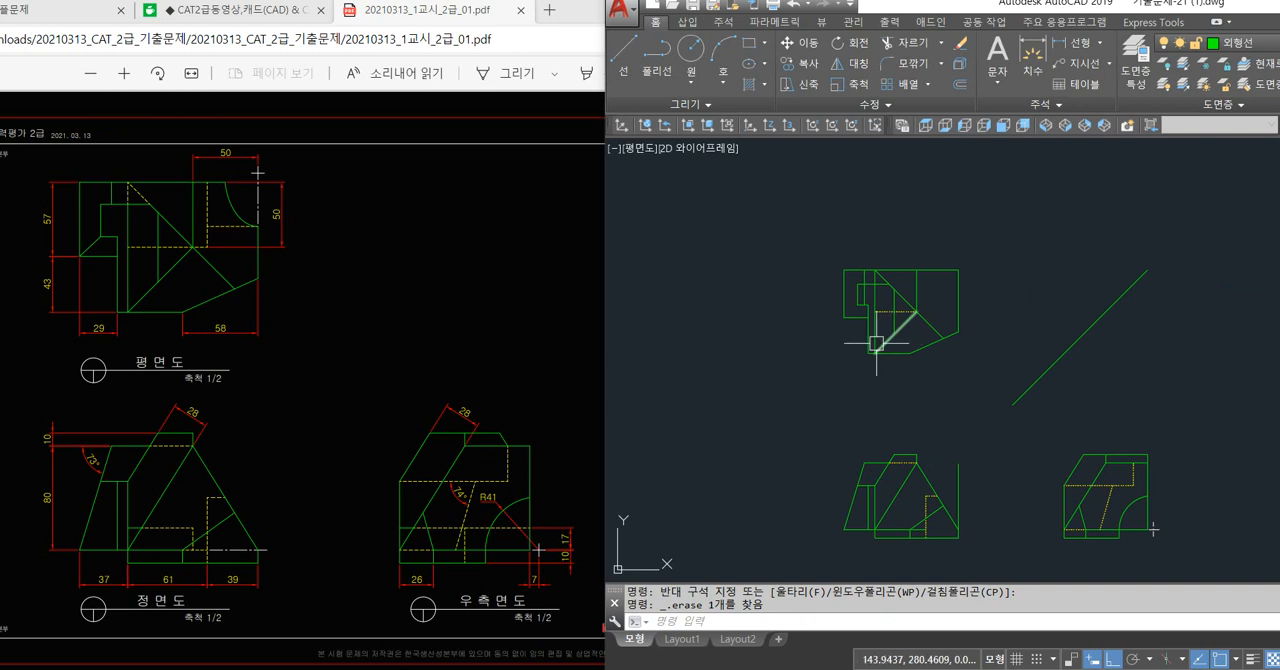
Draw a horizontal projection line from the upper end of the plan view's inner vertical edge on the diagonal to beyond the 45° line.
{"action": "scroll", "coordinate": [876, 343], "scroll_direction": "up", "scroll_amount": 6}
{"action": "type", "text": "LINE 첫 번째 점 지정:"}
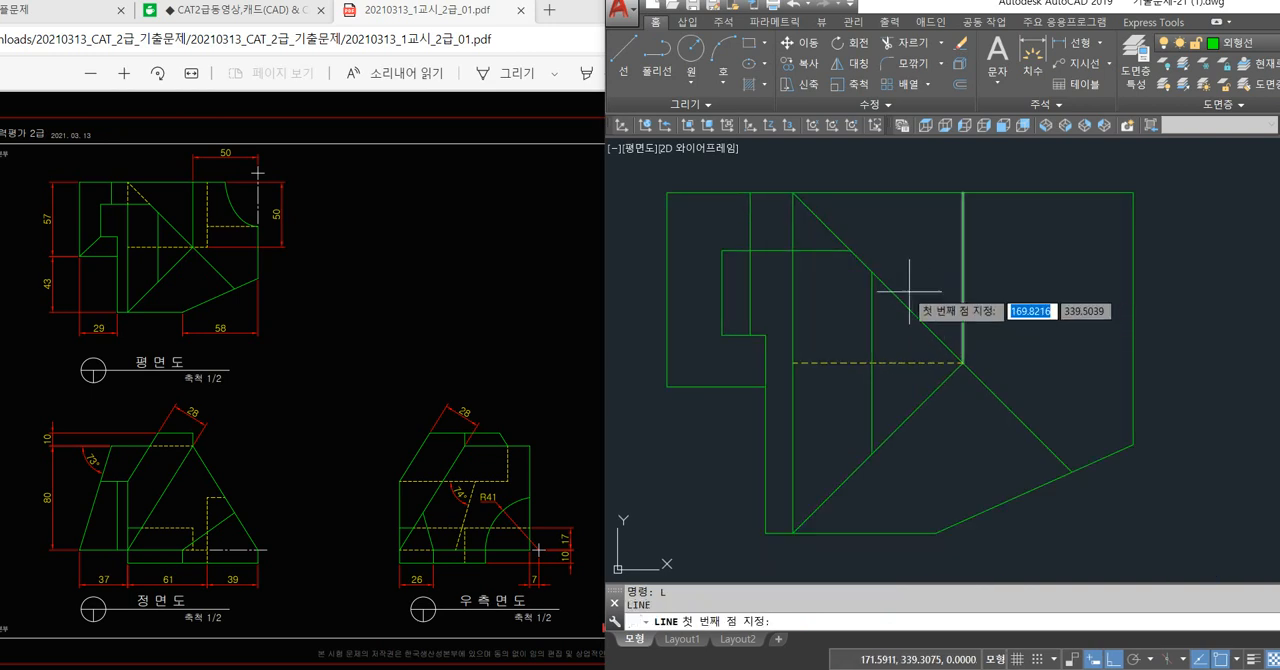
{"action": "key", "text": "Return"}
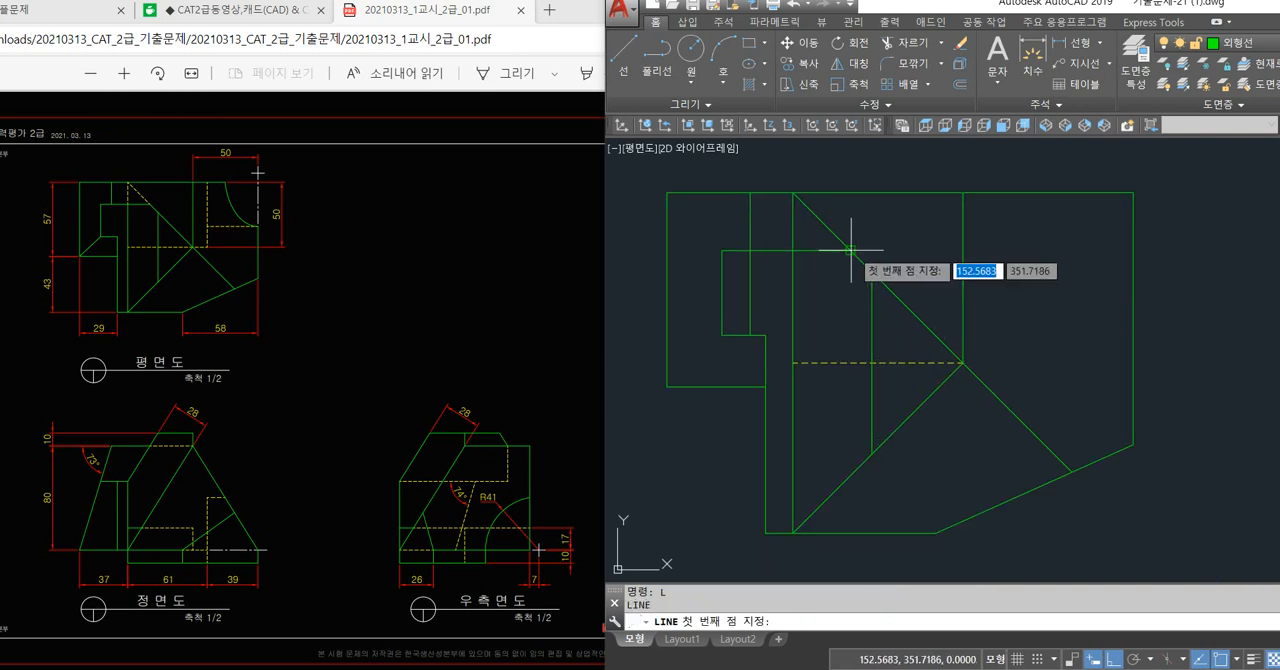
{"action": "left_click", "coordinate": [850, 250]}
{"action": "scroll", "coordinate": [890, 279], "scroll_direction": "down", "scroll_amount": 6}
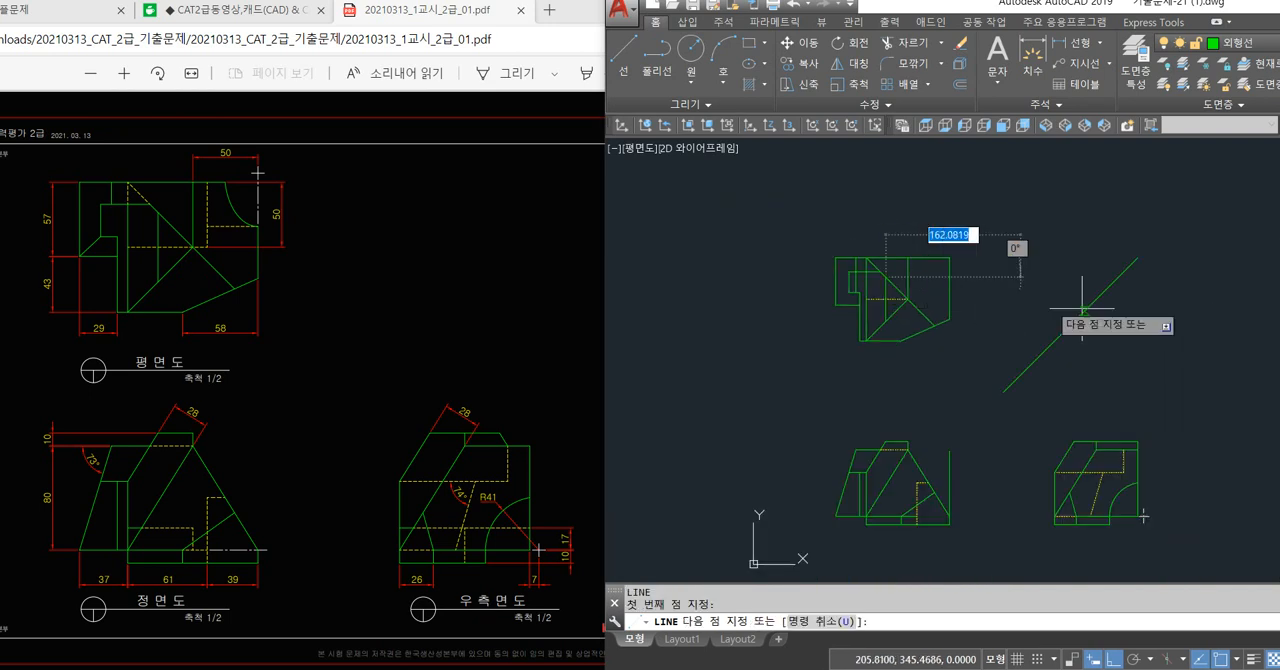
{"action": "scroll", "coordinate": [1171, 427], "scroll_direction": "up", "scroll_amount": 4}
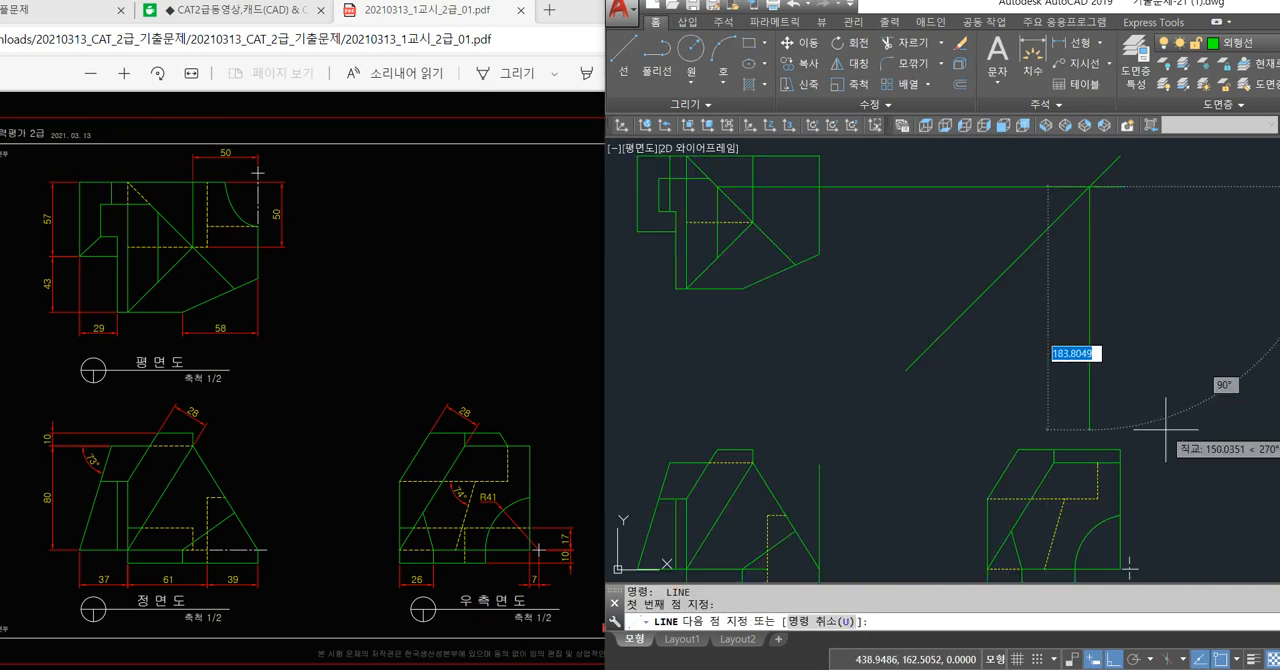
Draw a vertical projection line from the new crossing on the 45° line down to just past the right side view's top edge.
{"action": "left_click", "coordinate": [1181, 453]}
{"action": "key", "text": "Return"}
{"action": "scroll", "coordinate": [1069, 491], "scroll_direction": "up", "scroll_amount": 4}
{"action": "key", "text": "Return"}
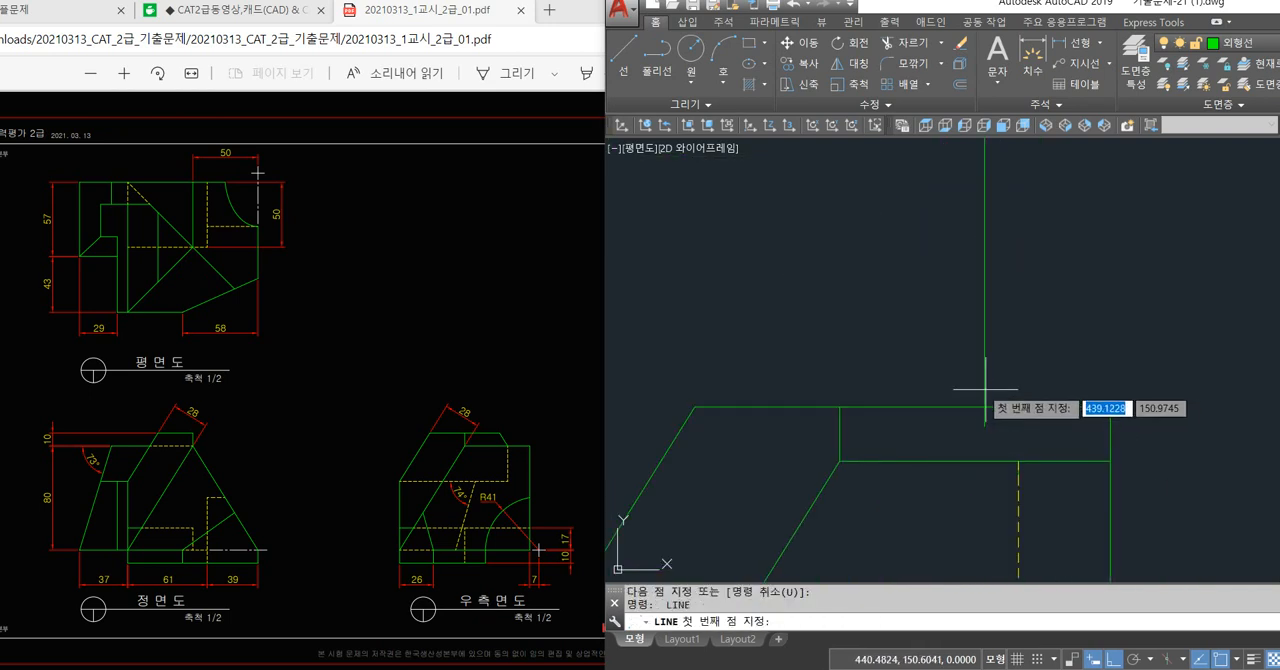
Draw a slanted line from the right side view's top edge at the projection line to the vertical hidden line's upper end, erasing the short solid stub there.
{"action": "left_click", "coordinate": [985, 407]}
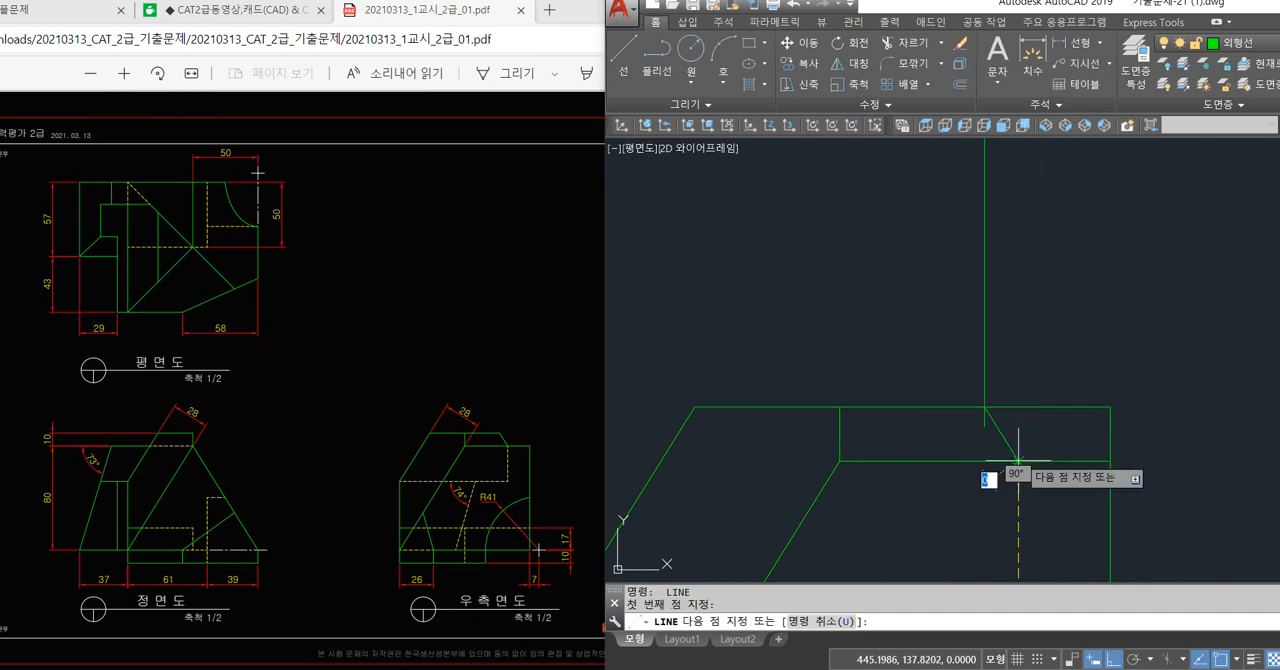
{"action": "left_click", "coordinate": [1018, 461]}
{"action": "key", "text": "Return"}
{"action": "scroll", "coordinate": [1018, 478], "scroll_direction": "up", "scroll_amount": 6}
{"action": "left_click", "coordinate": [989, 317]}
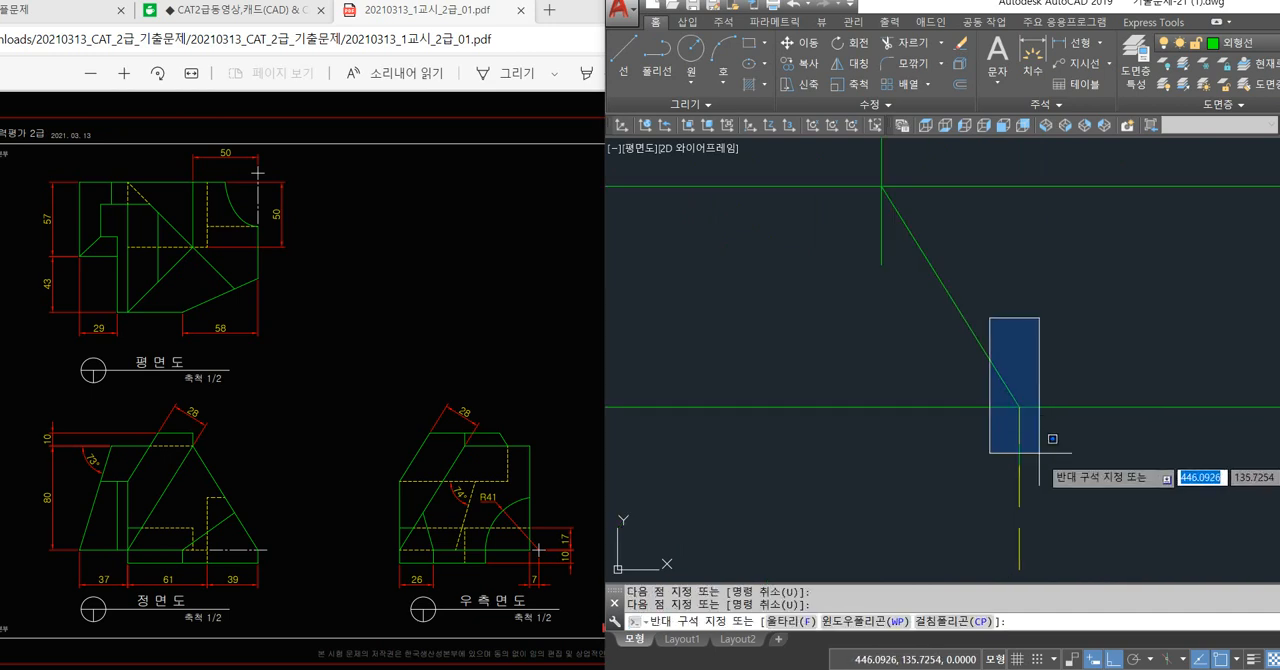
{"action": "left_click", "coordinate": [1060, 498]}
{"action": "key", "text": "Delete"}
{"action": "scroll", "coordinate": [990, 472], "scroll_direction": "down", "scroll_amount": 8}
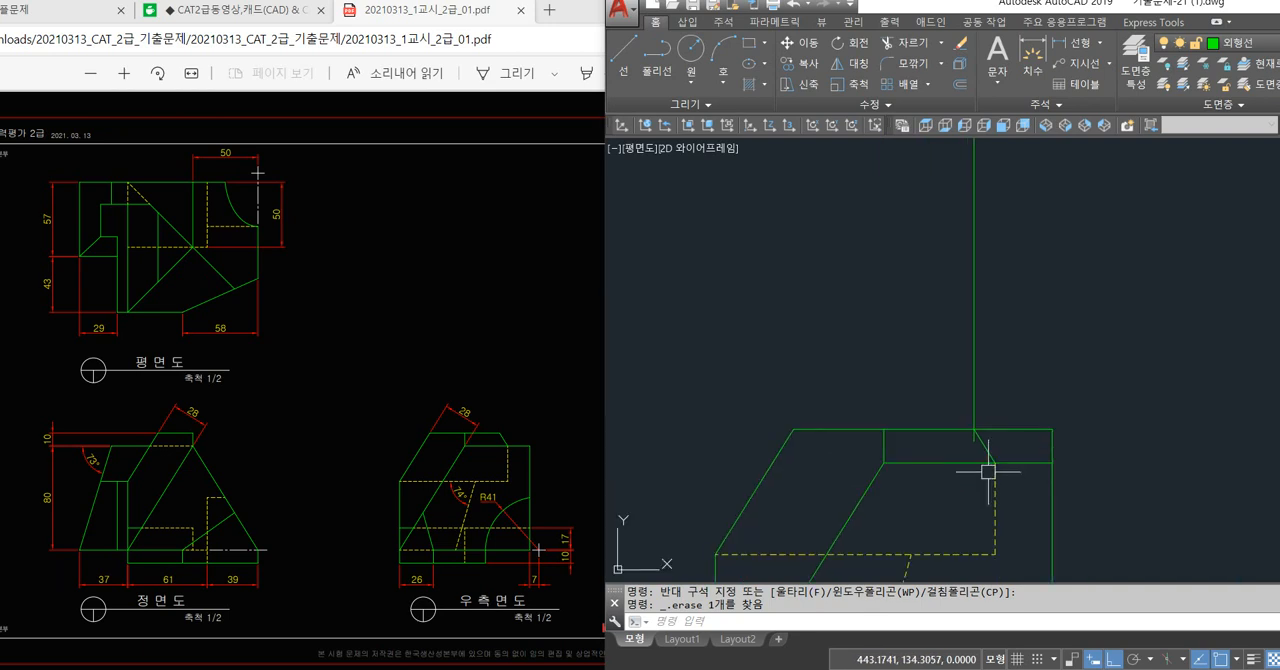
Erase the vertical projection line above the right side view.
{"action": "left_click", "coordinate": [1016, 291]}
{"action": "left_click", "coordinate": [908, 325]}
{"action": "scroll", "coordinate": [1049, 371], "scroll_direction": "down", "scroll_amount": 2}
{"action": "key", "text": "Delete"}
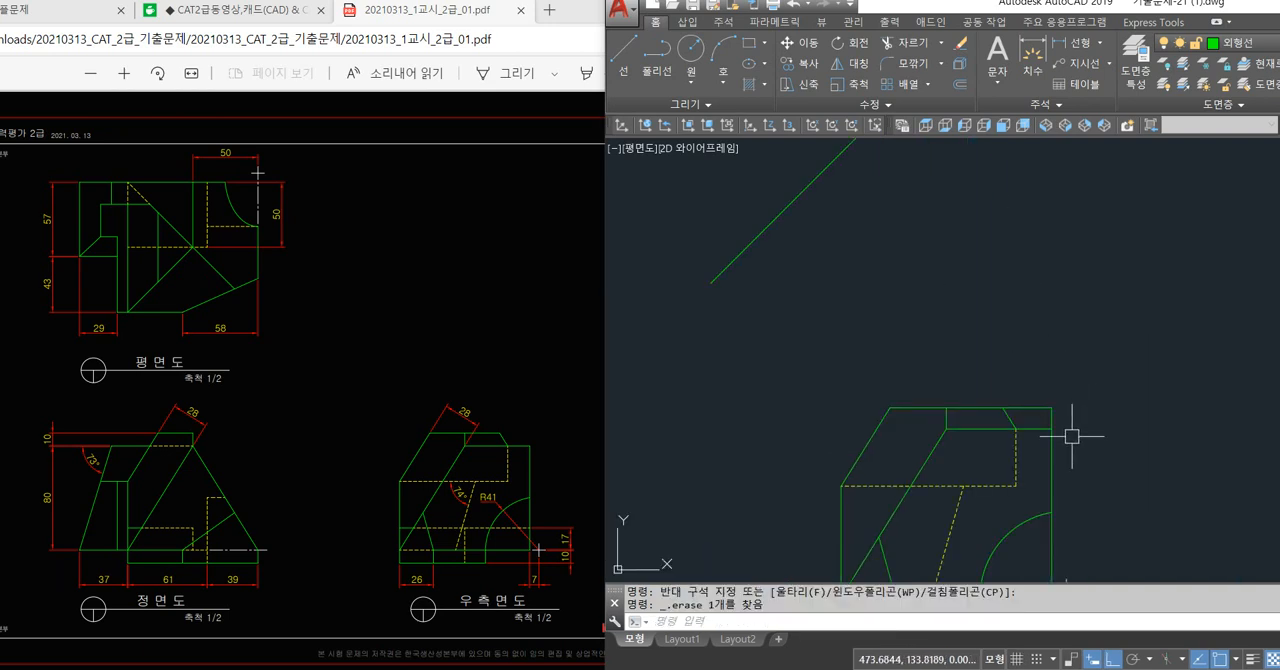
Trim away the right side view's upper right corner beyond the new slanted line.
{"action": "type", "text": "tr"}
{"action": "key", "text": "Return"}
{"action": "scroll", "coordinate": [1085, 460], "scroll_direction": "down", "scroll_amount": 3}
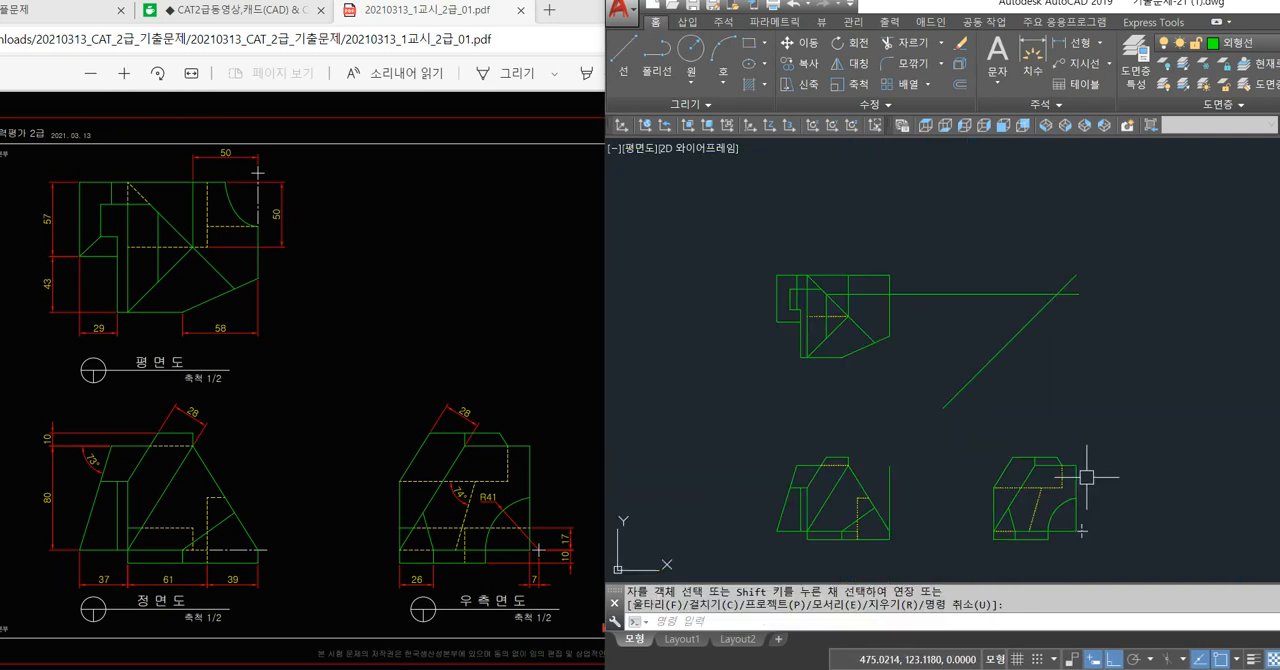
Erase the horizontal projection line between the plan view and the 45° line, and the leftover vertical line beside the front view.
{"action": "left_click", "coordinate": [972, 288]}
{"action": "key", "text": "Delete"}
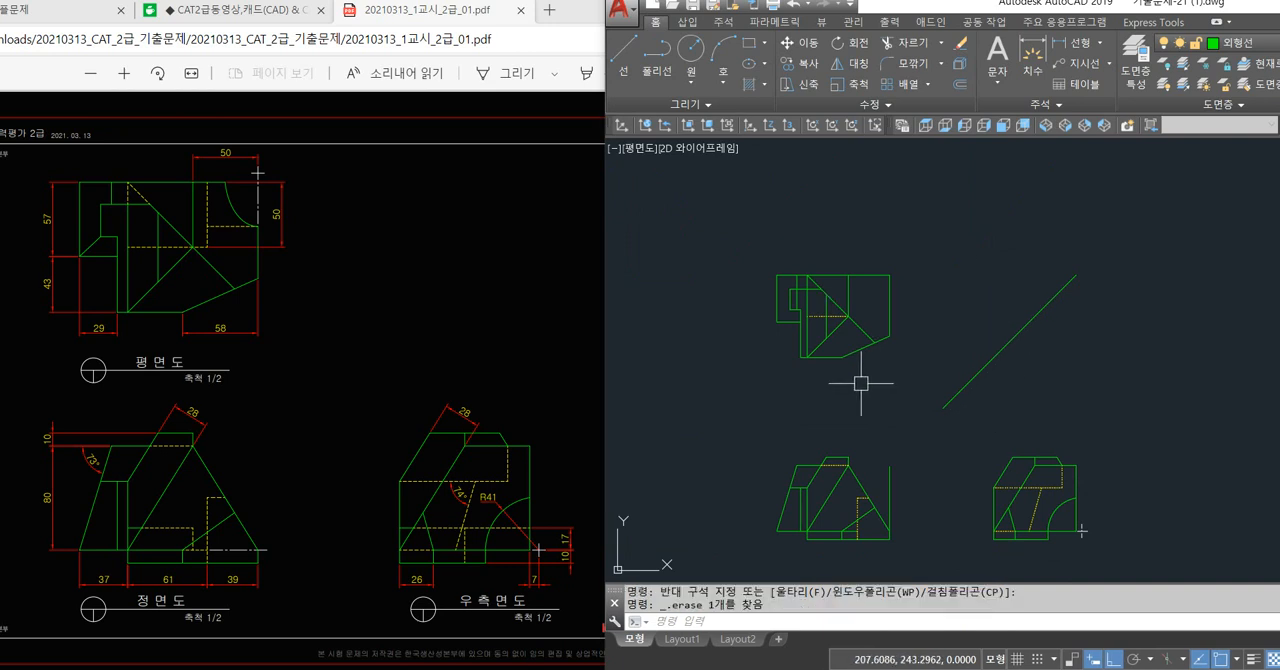
{"action": "scroll", "coordinate": [860, 385], "scroll_direction": "up", "scroll_amount": 2}
{"action": "left_click", "coordinate": [898, 435]}
{"action": "left_click", "coordinate": [896, 452]}
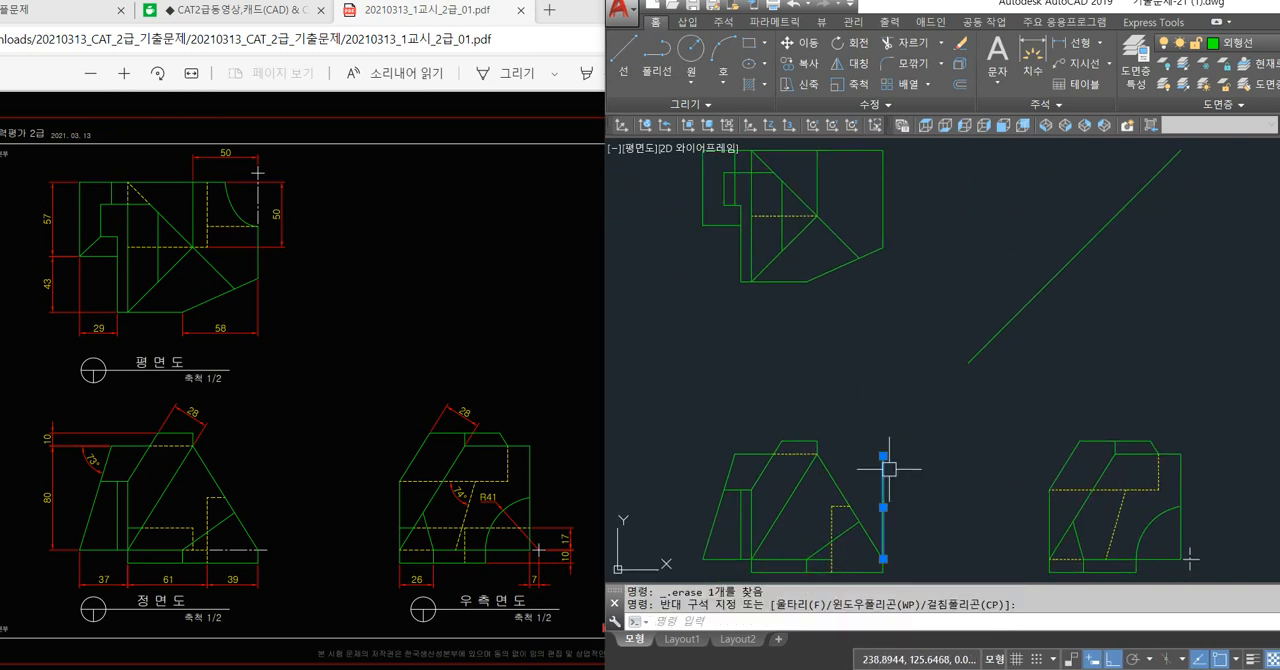
{"action": "key", "text": "Delete"}
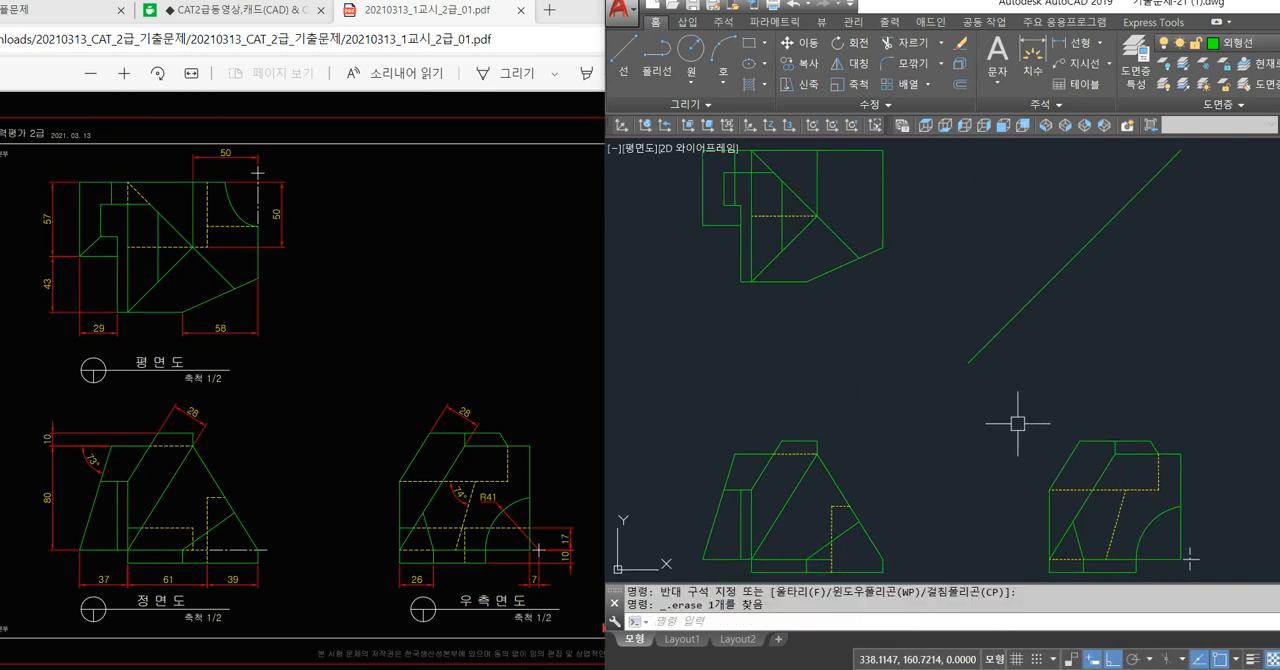
Draw a projection loop from the upper end of the right side view's slanted edge via the 45° line, plan view and front view.
{"action": "mouse_move", "coordinate": [911, 353]}
{"action": "middle_mouse_down"}
{"action": "mouse_move", "coordinate": [924, 384]}
{"action": "mouse_move", "coordinate": [957, 393]}
{"action": "middle_mouse_up"}
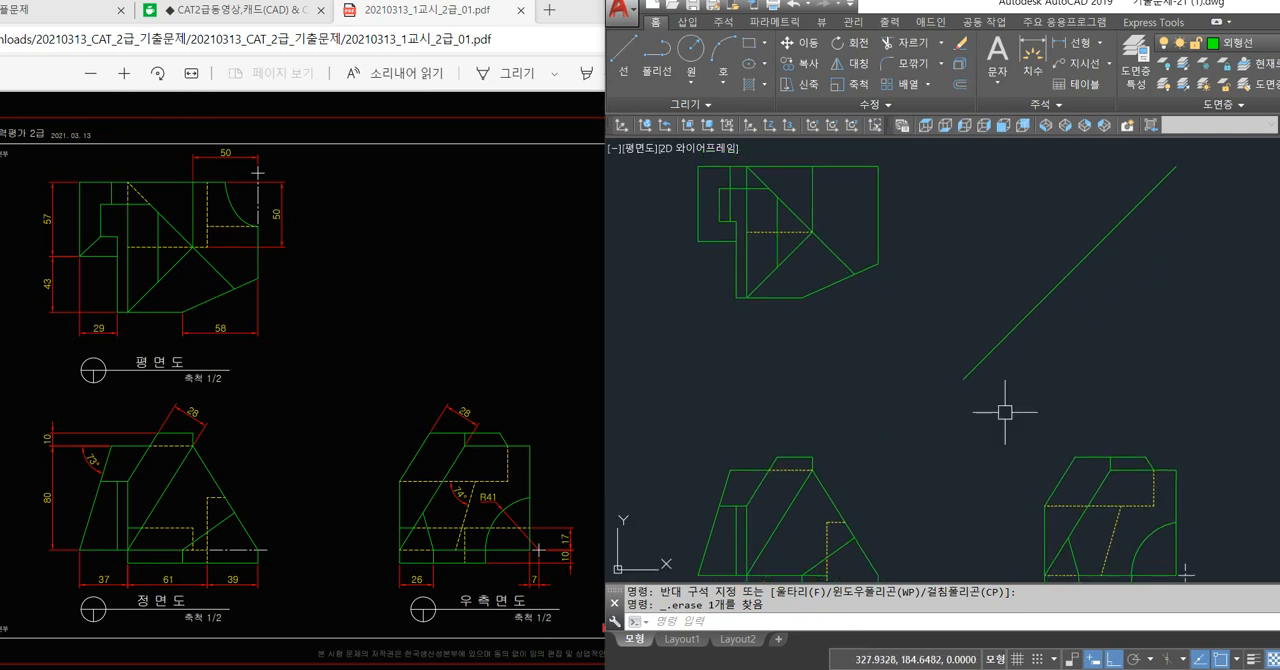
{"action": "type", "text": "l"}
{"action": "key", "text": "Return"}
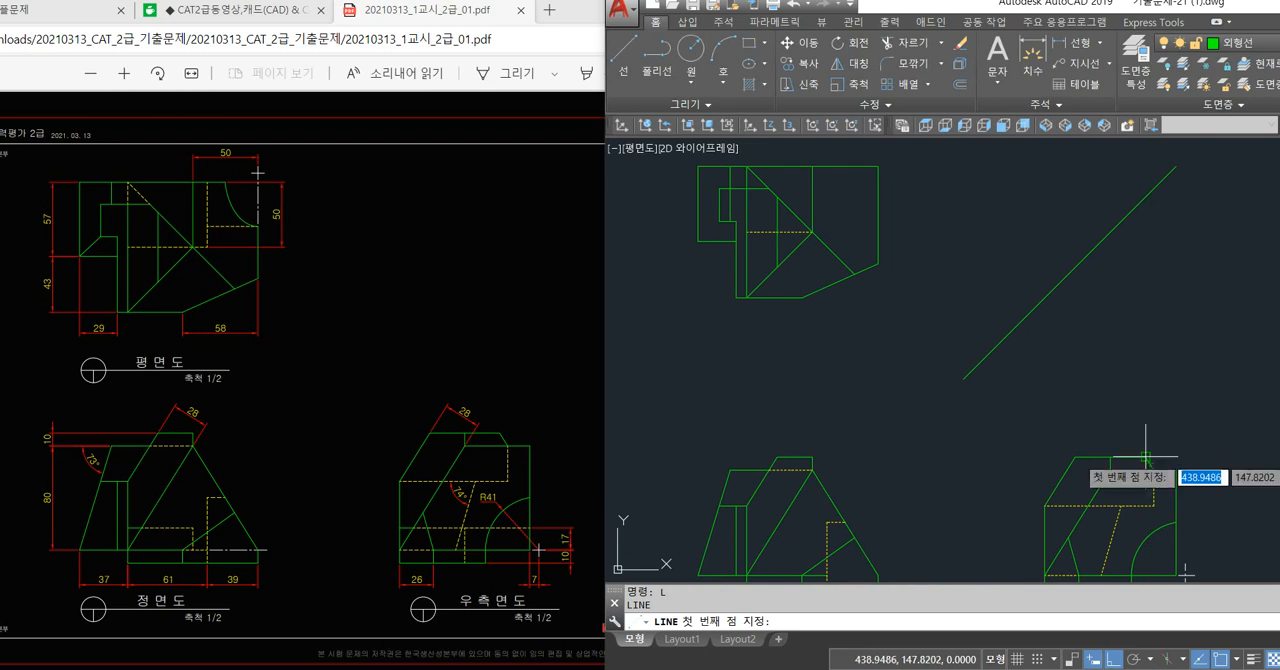
{"action": "left_click", "coordinate": [1146, 456]}
{"action": "left_click", "coordinate": [1146, 196]}
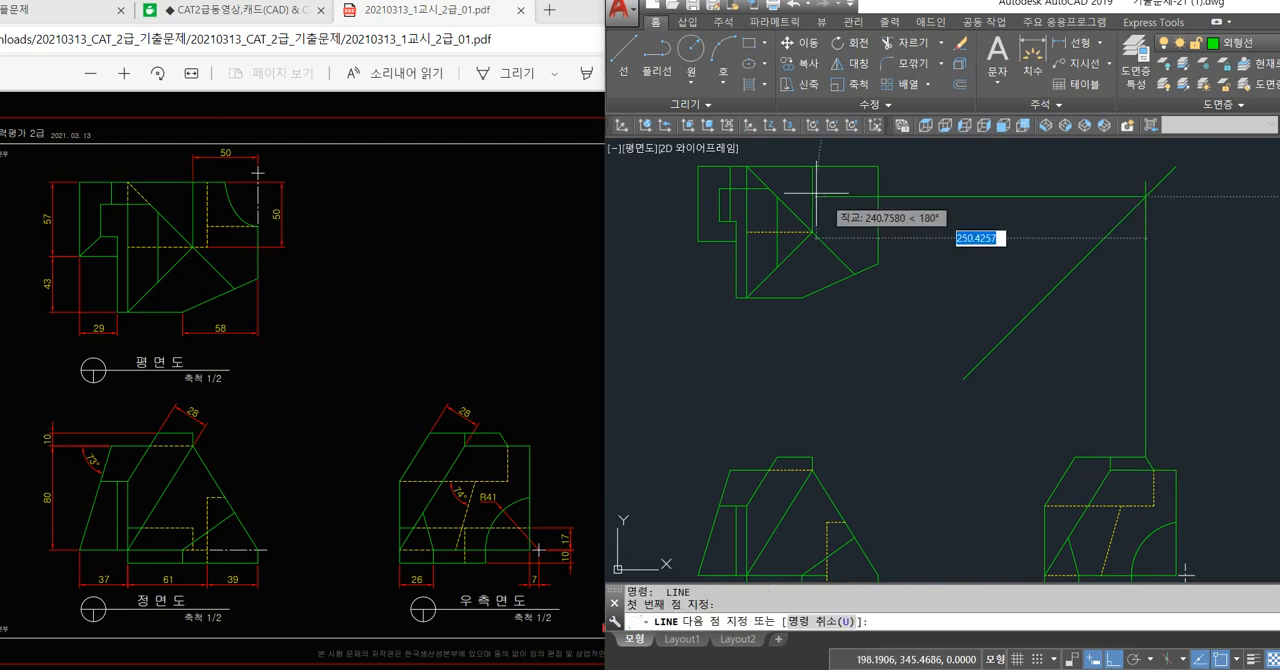
{"action": "left_click", "coordinate": [778, 197]}
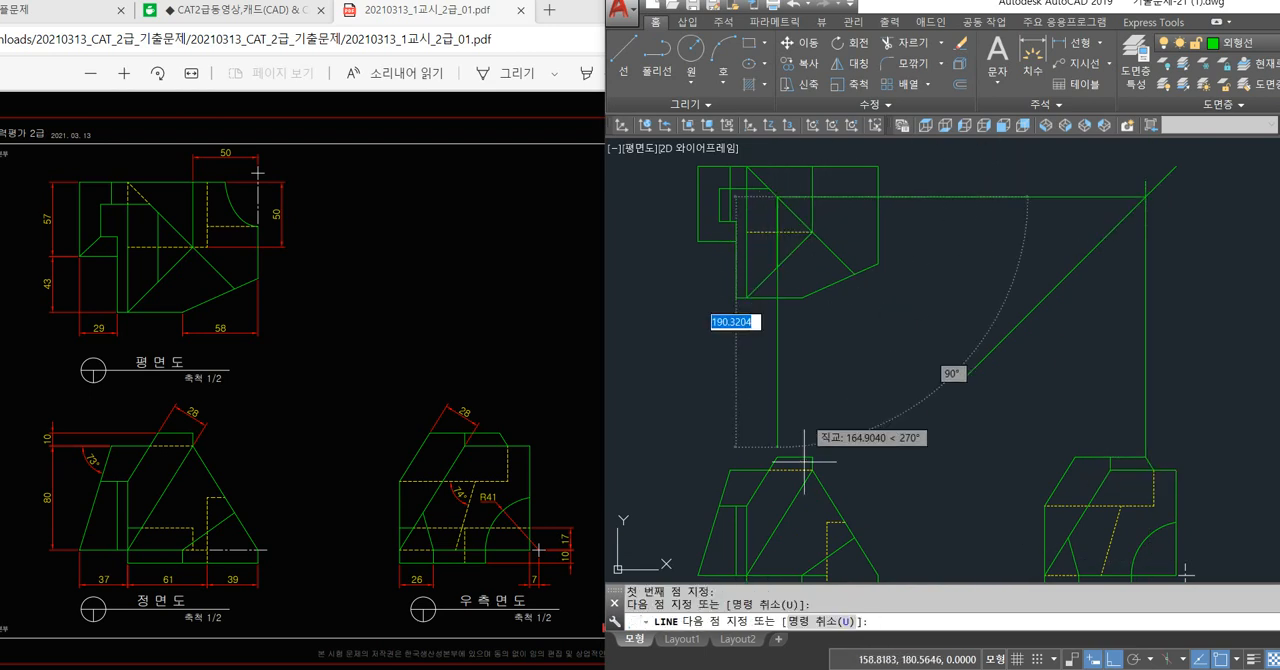
{"action": "left_click", "coordinate": [778, 456]}
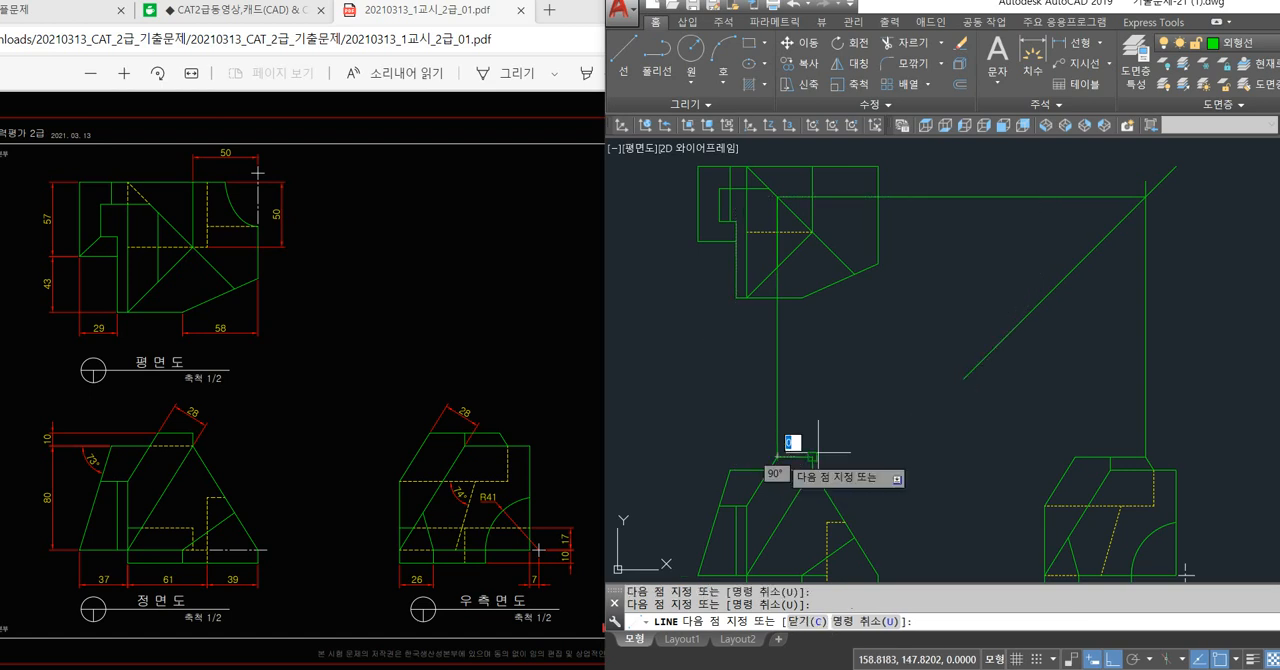
{"action": "left_click", "coordinate": [1146, 456]}
{"action": "key", "text": "space"}
Erase the four projection lines linking the slanted edge's upper end across the three views.
{"action": "left_click", "coordinate": [1203, 349]}
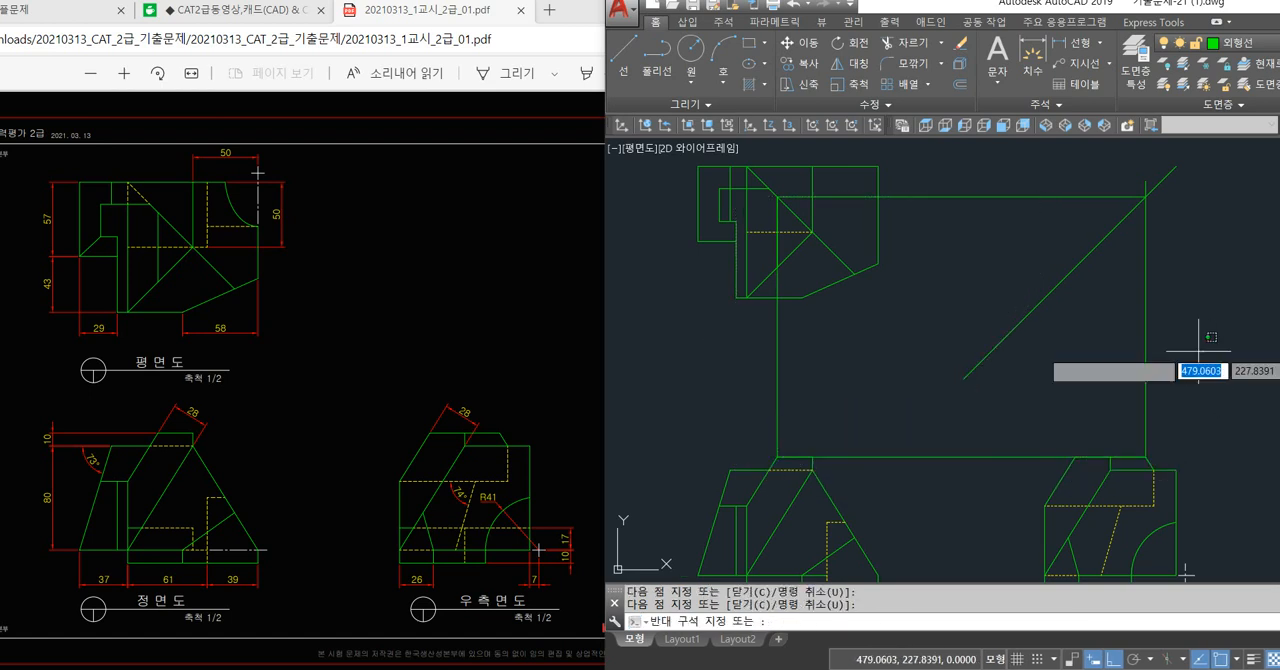
{"action": "left_click", "coordinate": [1096, 366]}
{"action": "left_click", "coordinate": [1022, 230]}
{"action": "left_click", "coordinate": [992, 164]}
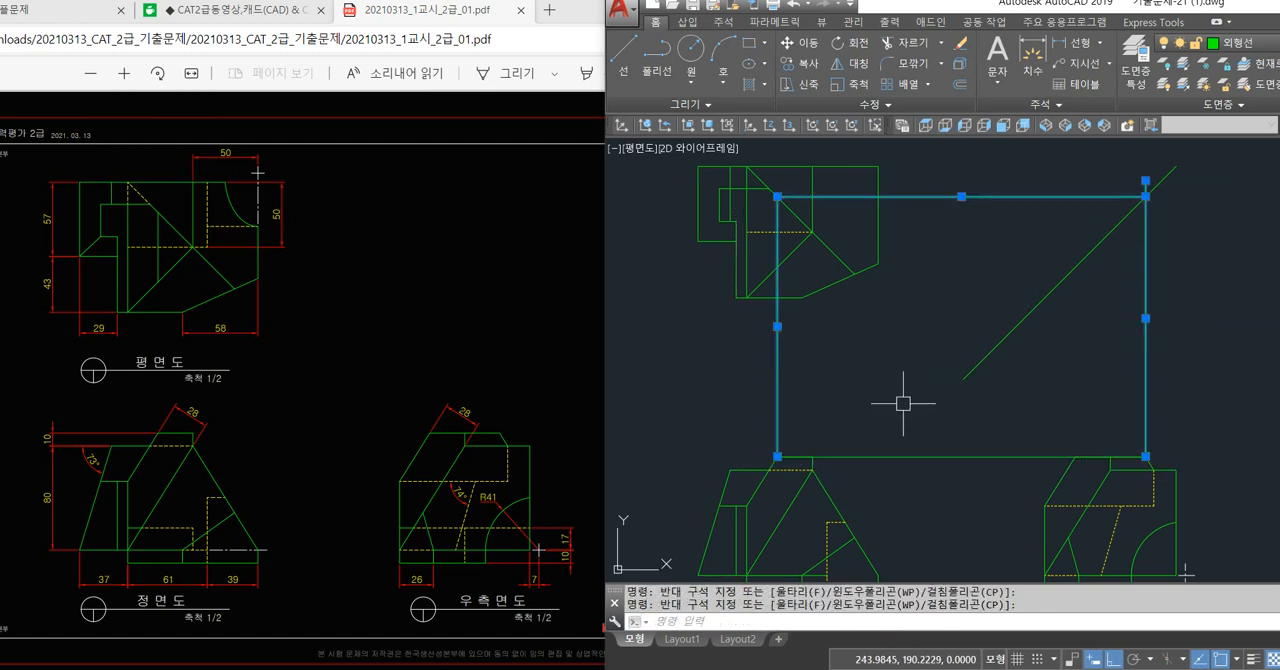
{"action": "left_click", "coordinate": [942, 452]}
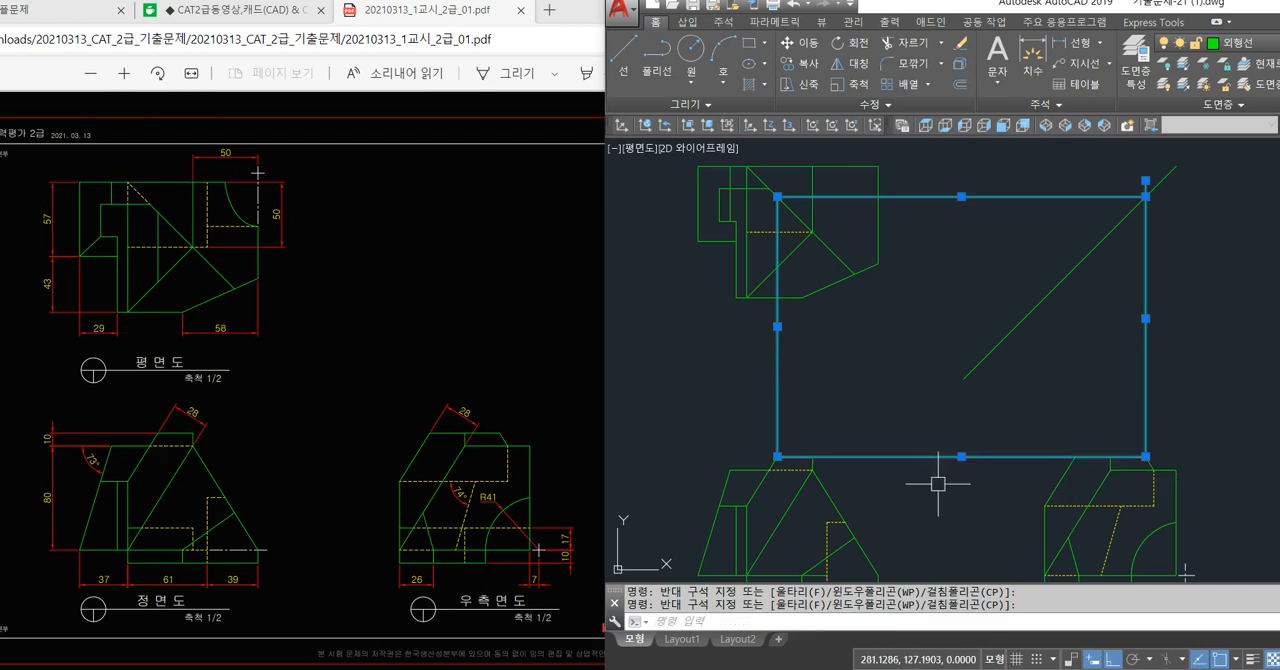
{"action": "key", "text": "Delete"}
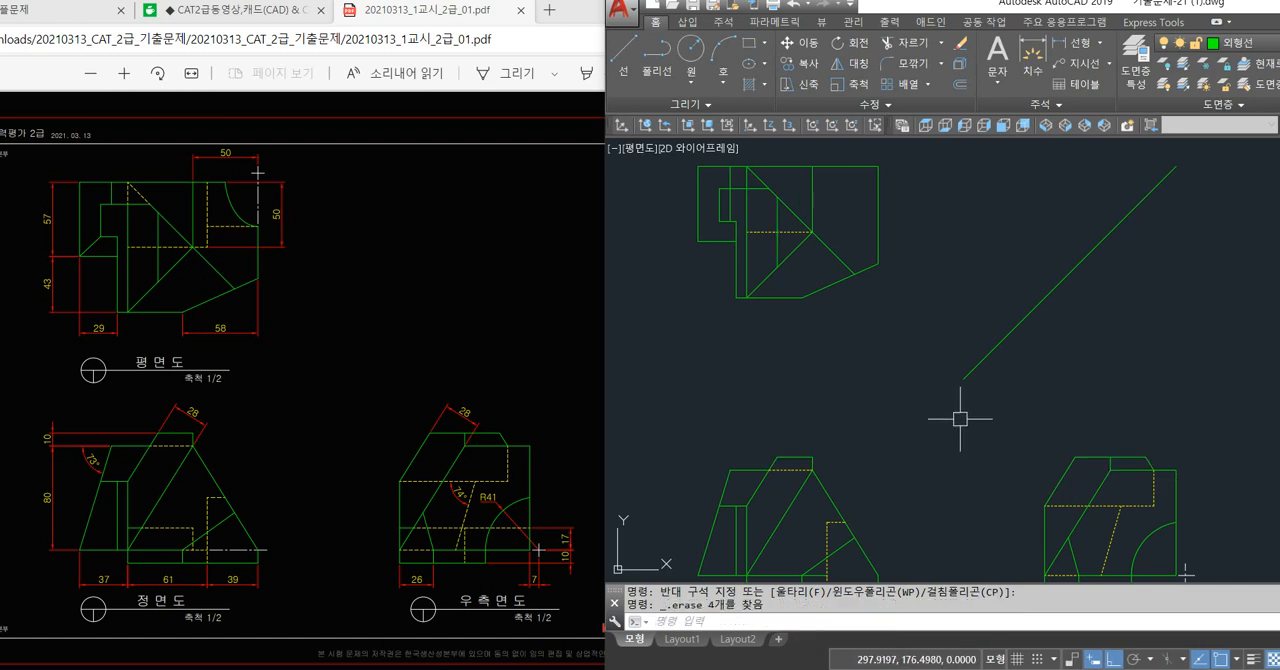
Draw a projection loop from the lower end of the right side view's slanted edge via the 45° line, plan view and front view.
{"action": "type", "text": "l"}
{"action": "key", "text": "space"}
{"action": "left_click", "coordinate": [1154, 469]}
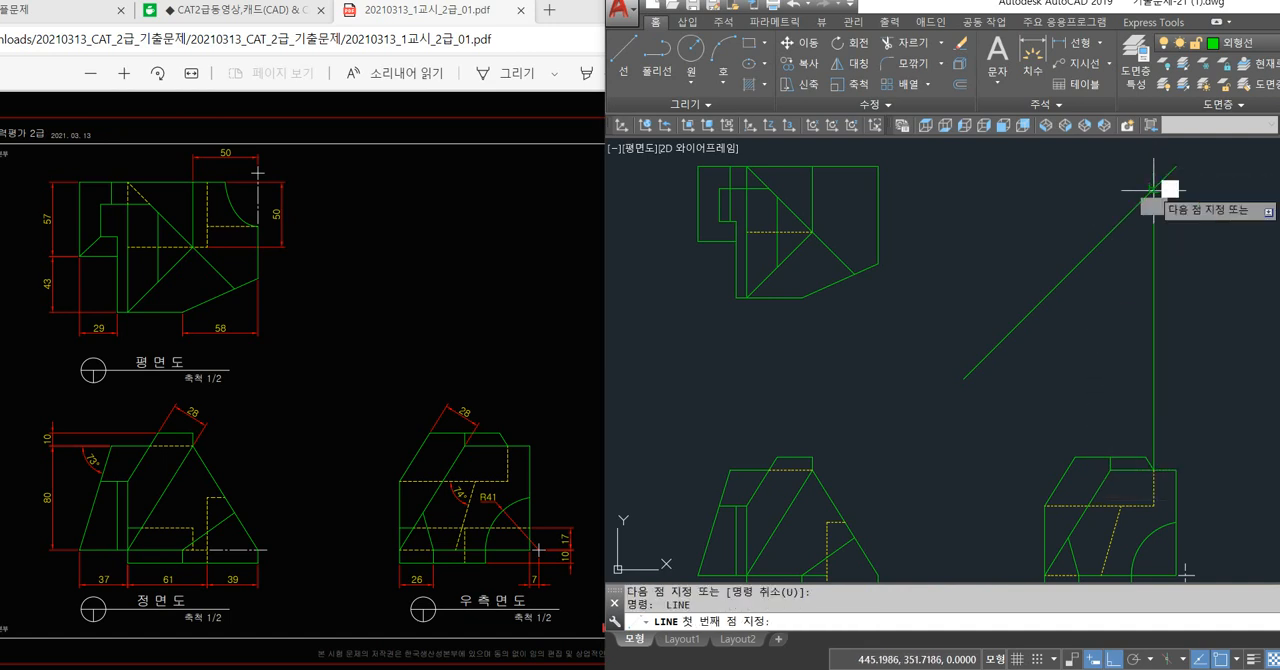
{"action": "left_click", "coordinate": [1155, 187]}
{"action": "left_click", "coordinate": [769, 192]}
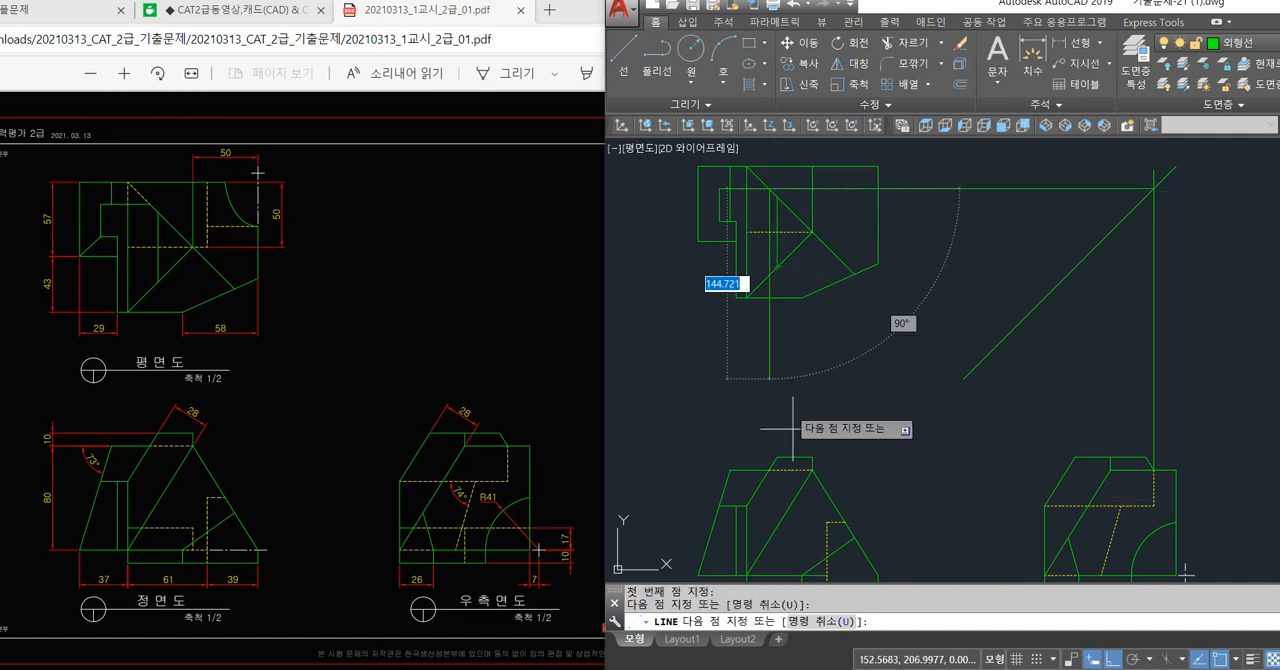
{"action": "left_click", "coordinate": [775, 468]}
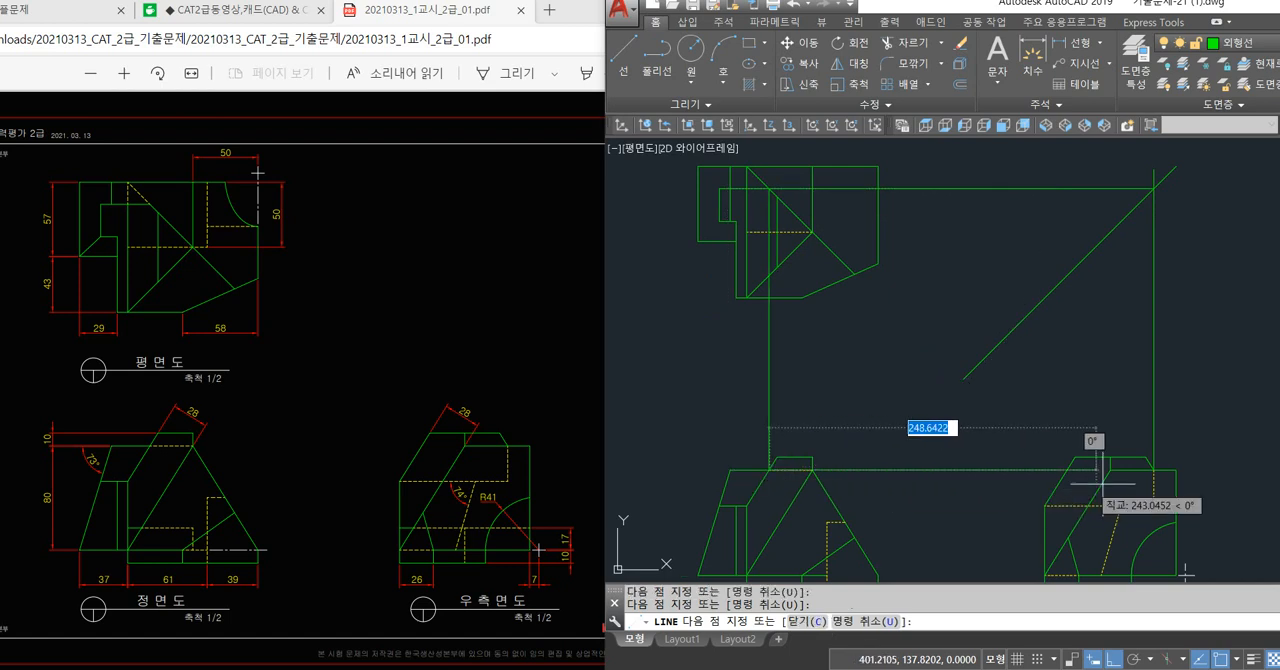
{"action": "left_click", "coordinate": [1154, 470]}
{"action": "key", "text": "Return"}
{"action": "left_click", "coordinate": [1190, 326]}
{"action": "left_click", "coordinate": [1080, 315]}
{"action": "left_click", "coordinate": [1005, 246]}
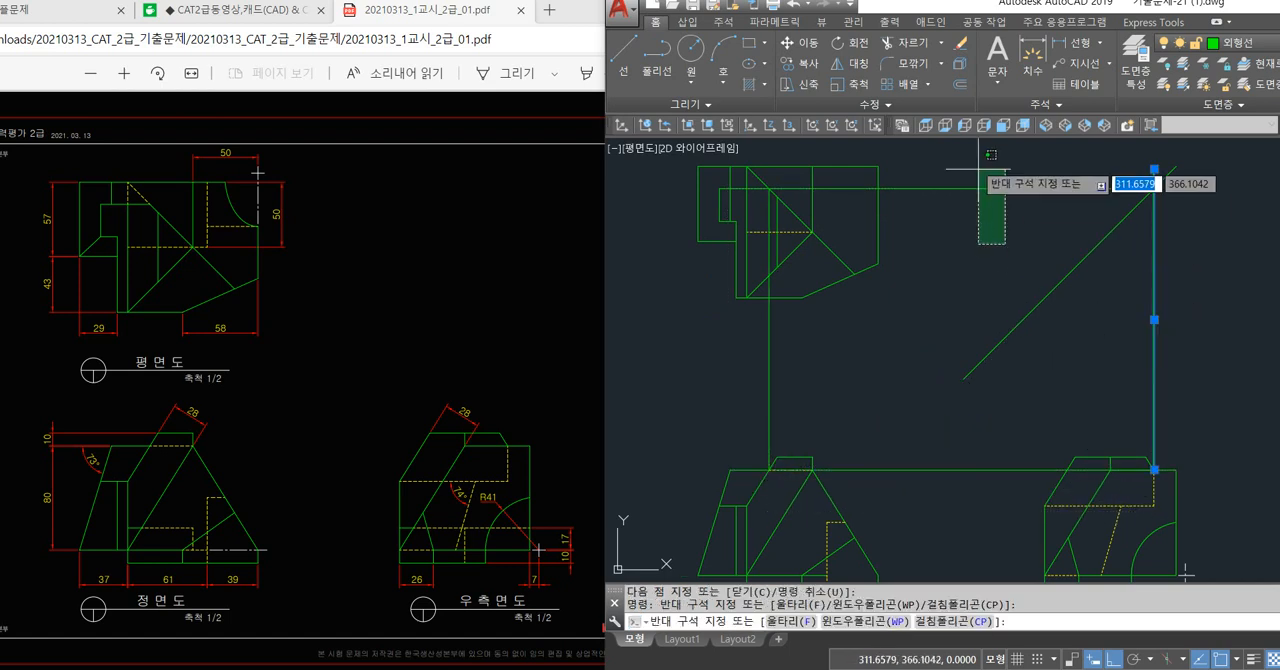
{"action": "left_click", "coordinate": [979, 160]}
{"action": "left_click", "coordinate": [866, 370]}
{"action": "left_click", "coordinate": [733, 388]}
{"action": "left_click", "coordinate": [972, 469]}
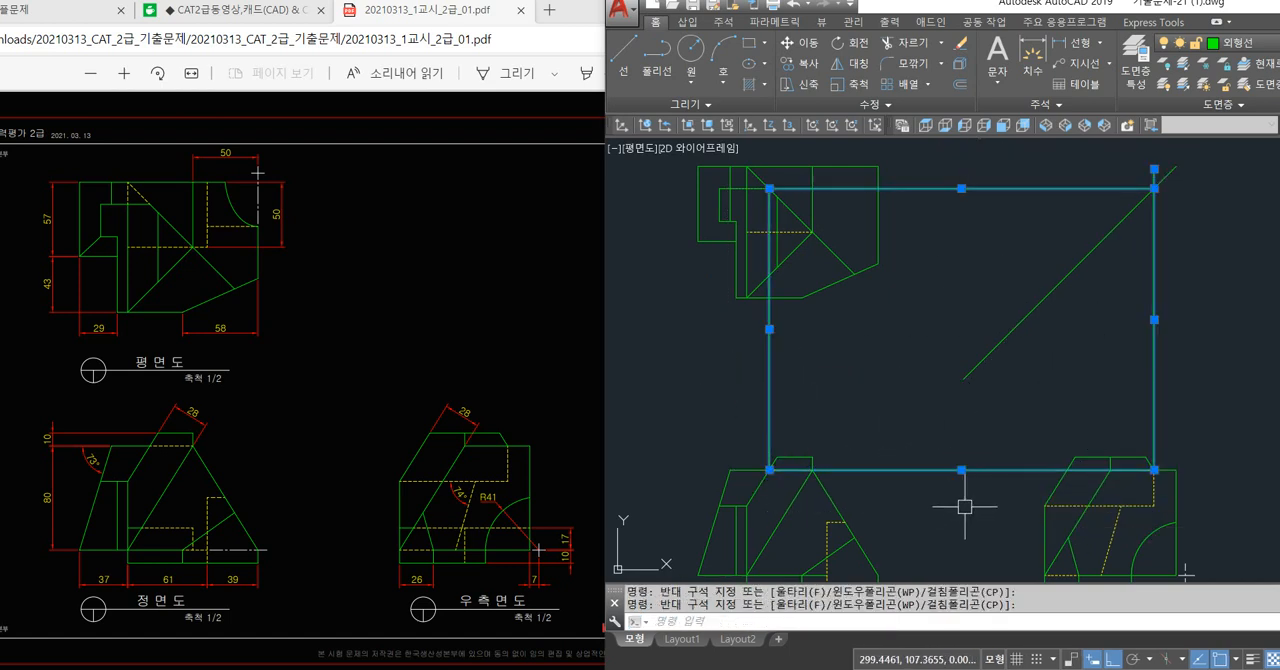
{"action": "key", "text": "Escape"}
{"action": "key", "text": "Escape"}
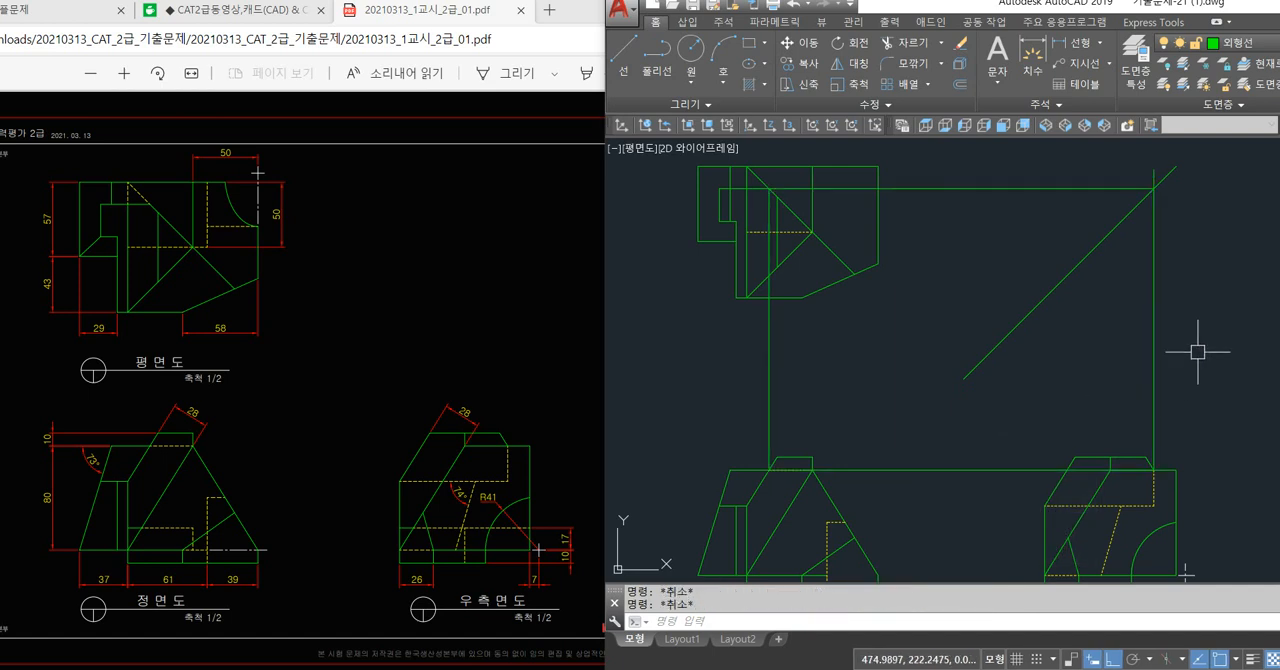
Erase the four projection lines linking the slanted edge's lower end across the three views.
{"action": "left_click", "coordinate": [1198, 353]}
{"action": "left_click", "coordinate": [1059, 298]}
{"action": "left_click", "coordinate": [1031, 237]}
{"action": "left_click", "coordinate": [998, 156]}
{"action": "left_click", "coordinate": [810, 375]}
{"action": "left_click", "coordinate": [745, 389]}
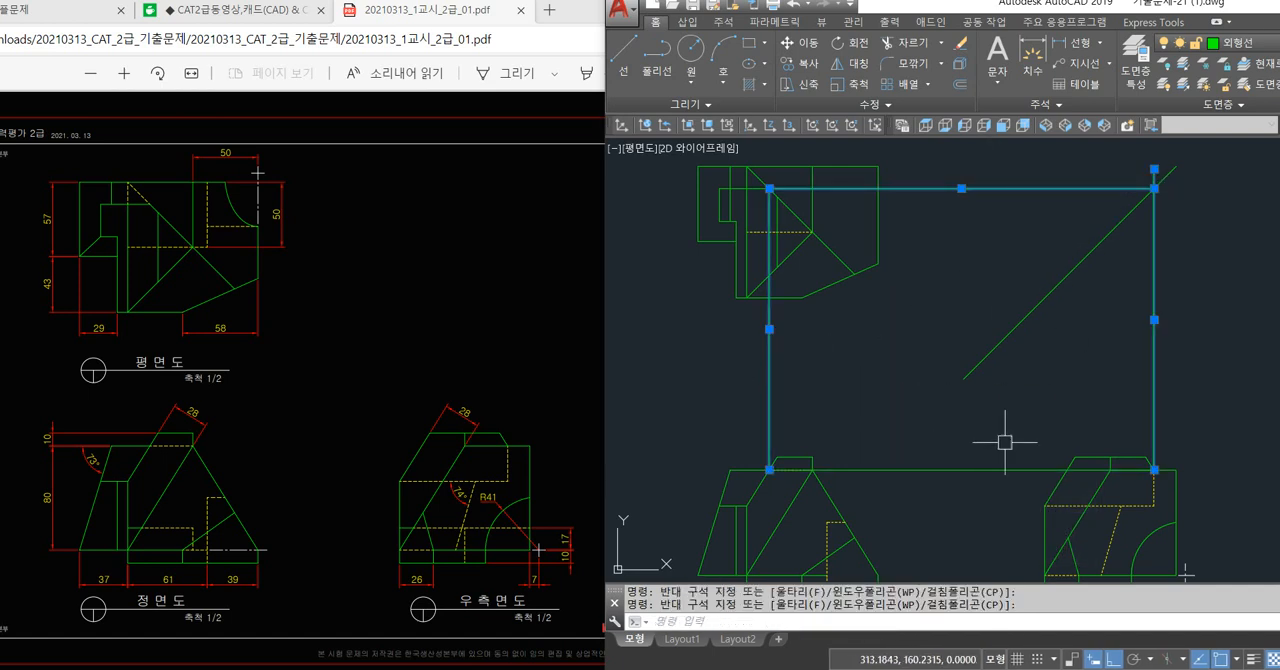
{"action": "left_click", "coordinate": [1003, 441]}
{"action": "left_click", "coordinate": [992, 506]}
{"action": "key", "text": "Delete"}
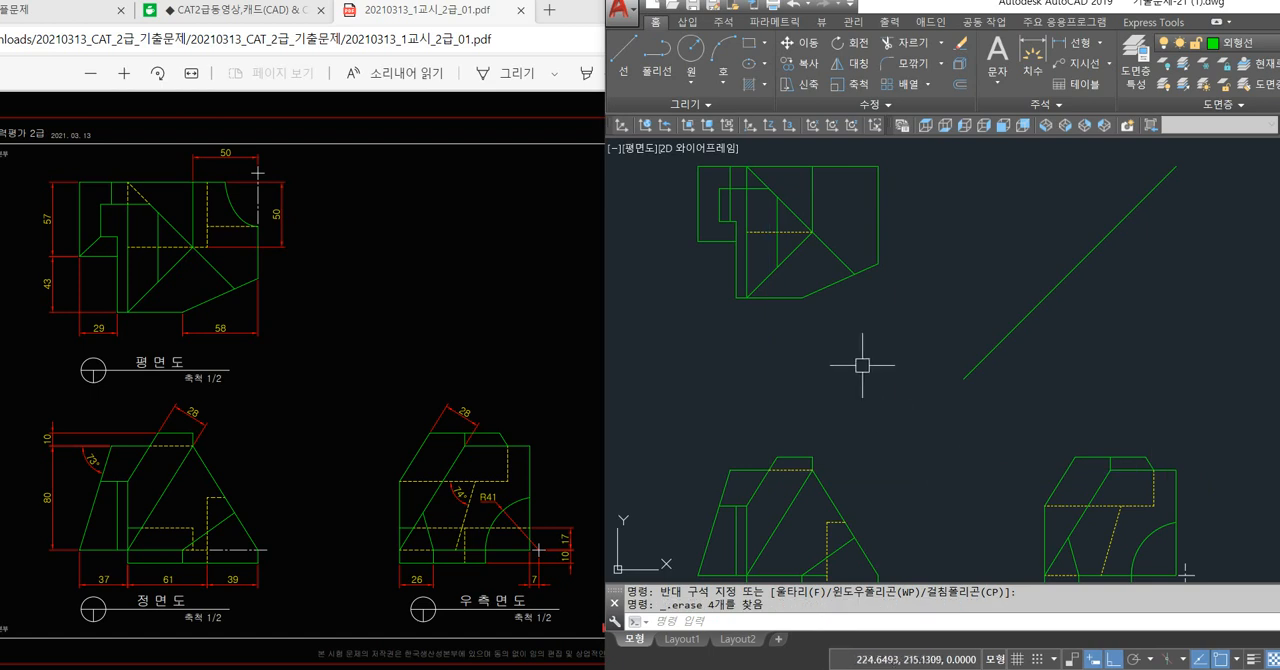
{"action": "scroll", "coordinate": [861, 359], "scroll_direction": "down", "scroll_amount": 2}
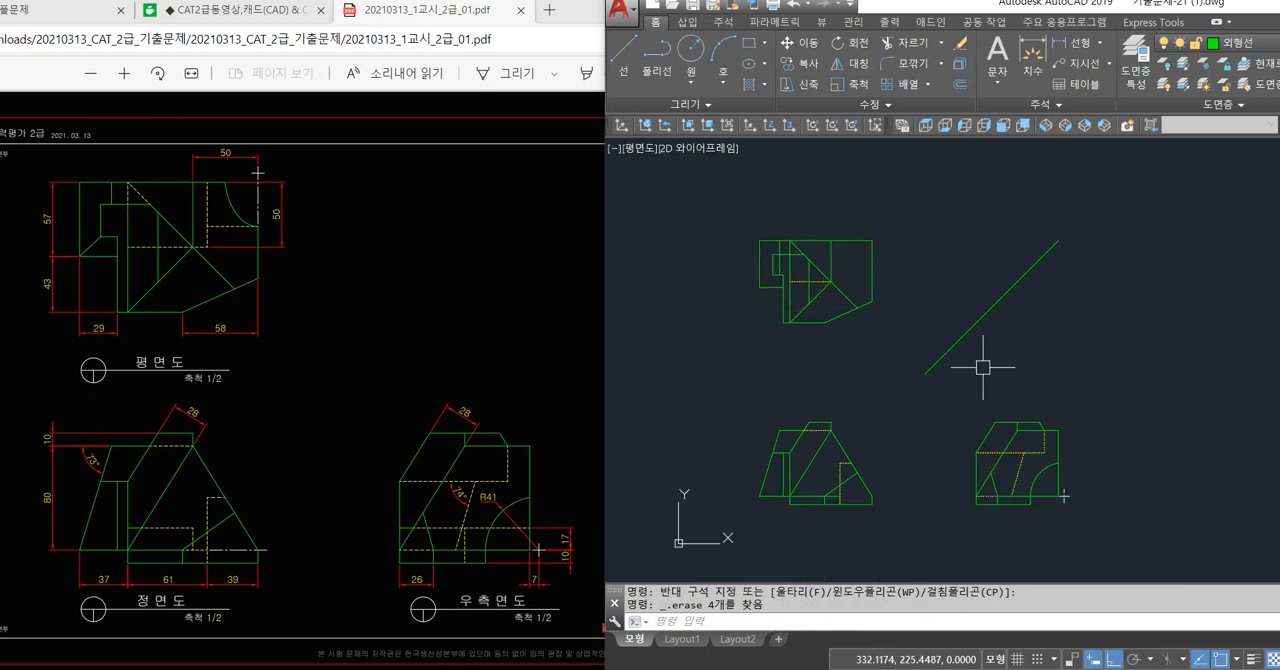
Draw a vertical projection line from the front view's vertical hidden line up to just beyond the plan view's top edge.
{"action": "key", "text": "Return"}
{"action": "scroll", "coordinate": [846, 475], "scroll_direction": "up", "scroll_amount": 3}
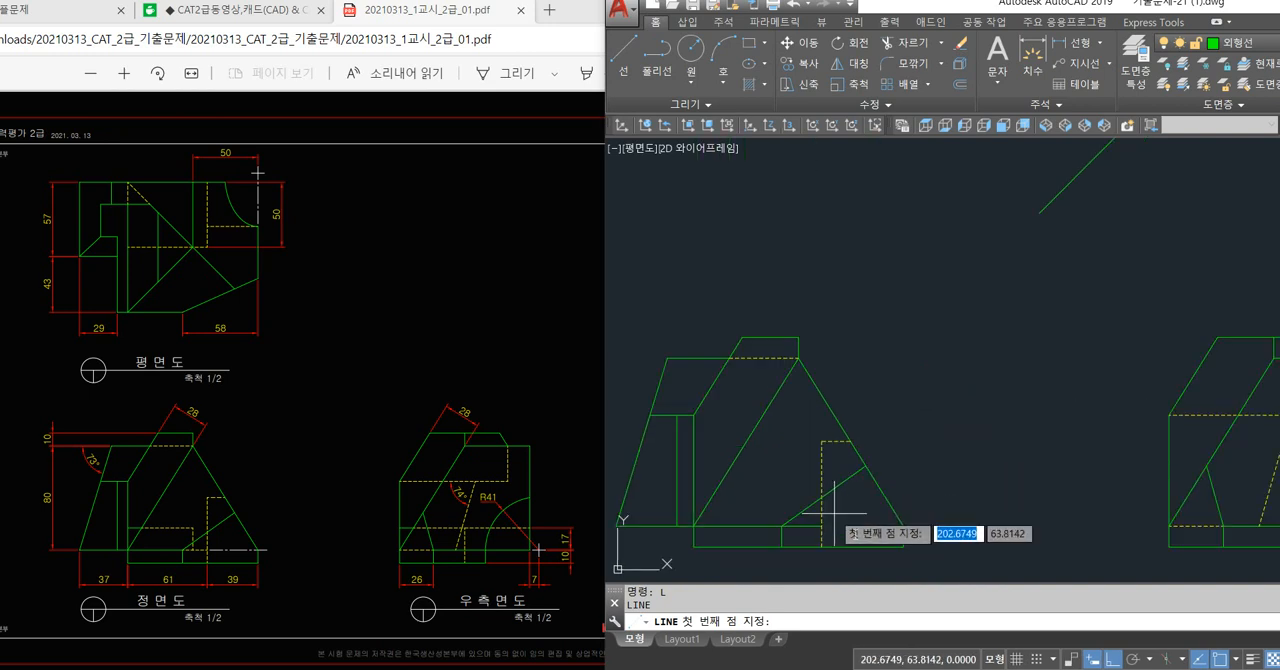
{"action": "left_click", "coordinate": [850, 441]}
{"action": "scroll", "coordinate": [857, 286], "scroll_direction": "up", "scroll_amount": 3}
{"action": "middle_click_drag", "start_coordinate": [874, 275], "coordinate": [872, 389]}
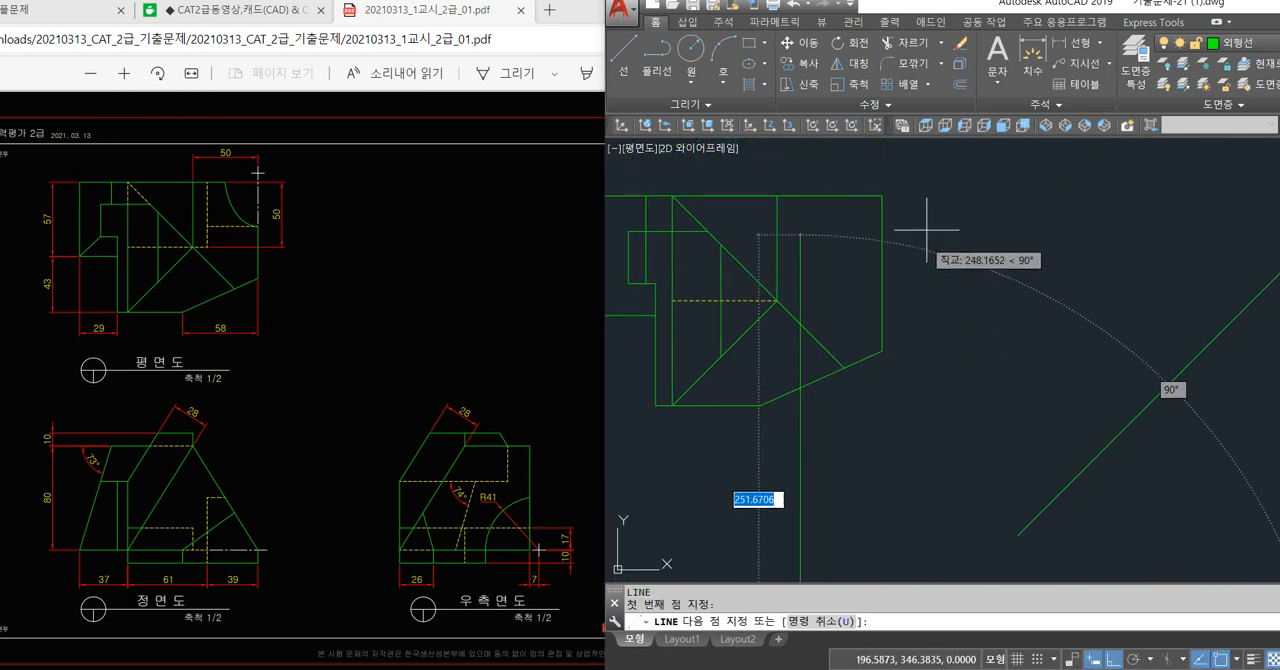
{"action": "left_click", "coordinate": [933, 181]}
{"action": "key", "text": "Return"}
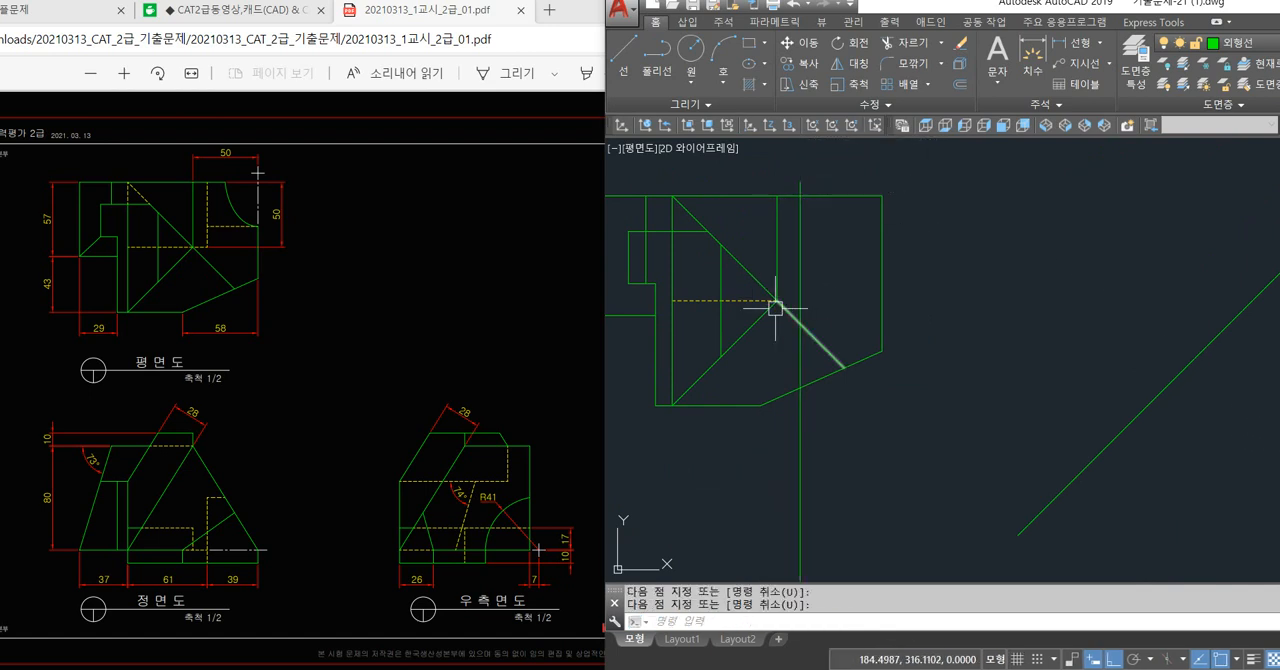
Extend the plan view's horizontal hidden line to the new vertical line, and trim the vertical's excess above the top edge and just below the hidden line.
{"action": "key", "text": "Return"}
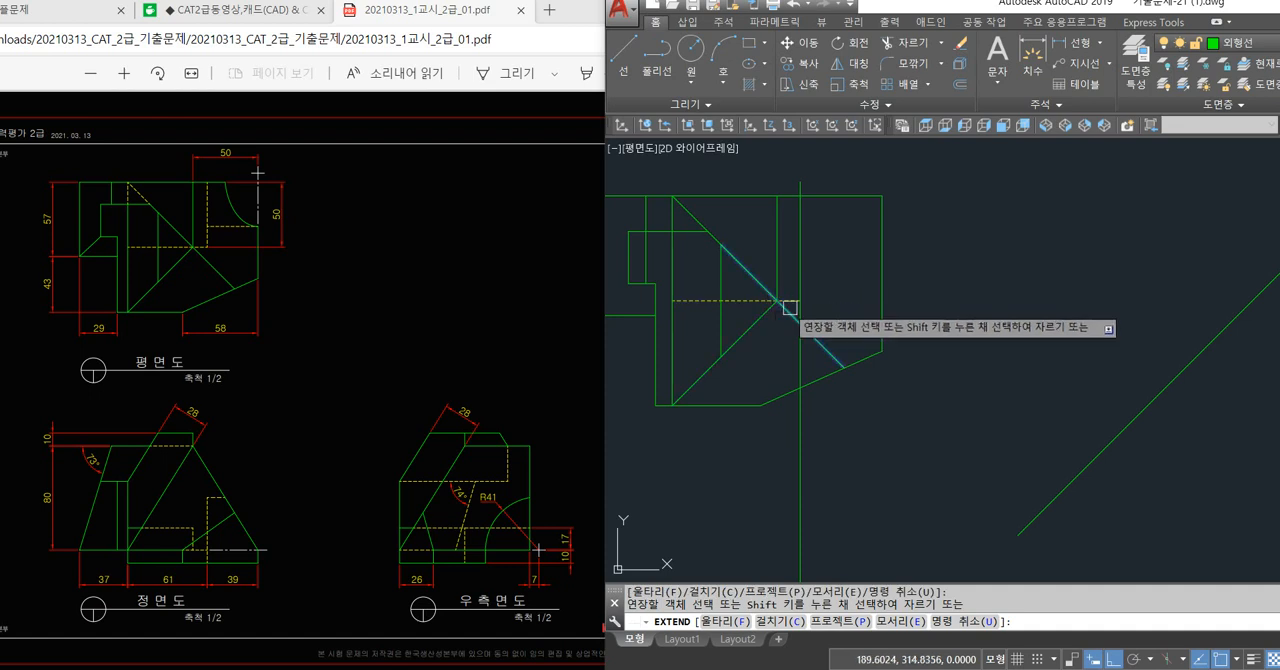
{"action": "left_click", "coordinate": [823, 195]}
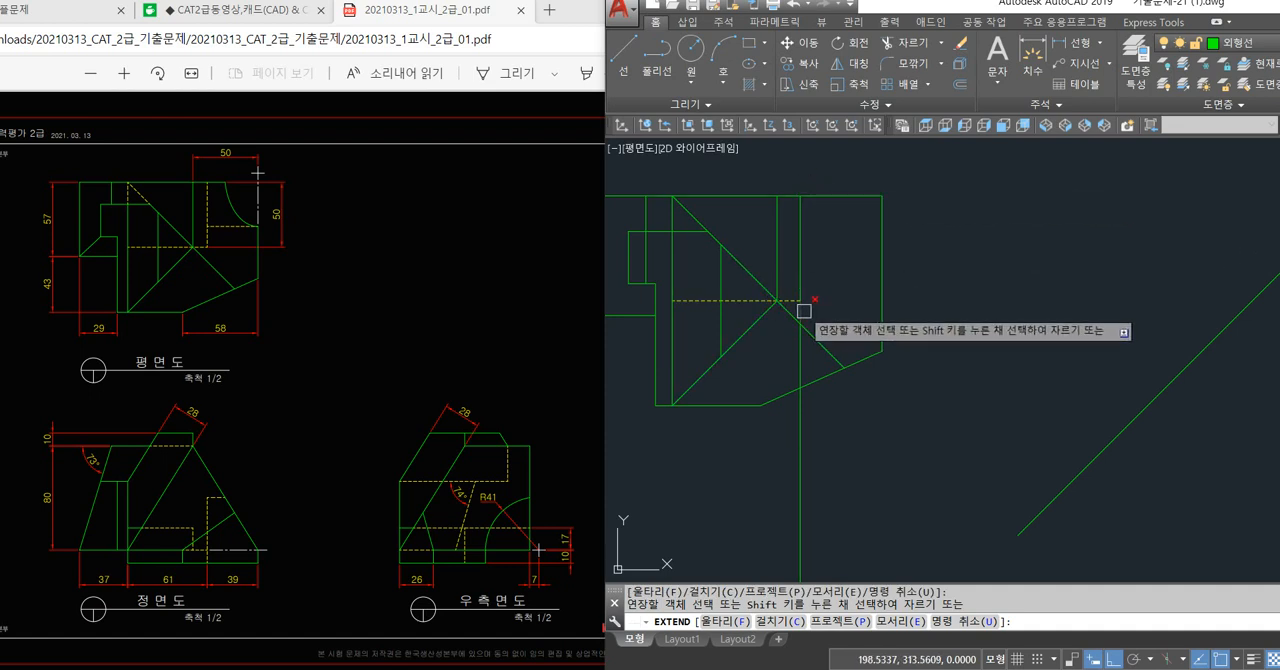
{"action": "key", "text": "Return"}
Match the plan view's new vertical line to the properties of the horizontal hidden line.
{"action": "type", "text": "ma"}
{"action": "key", "text": "Return"}
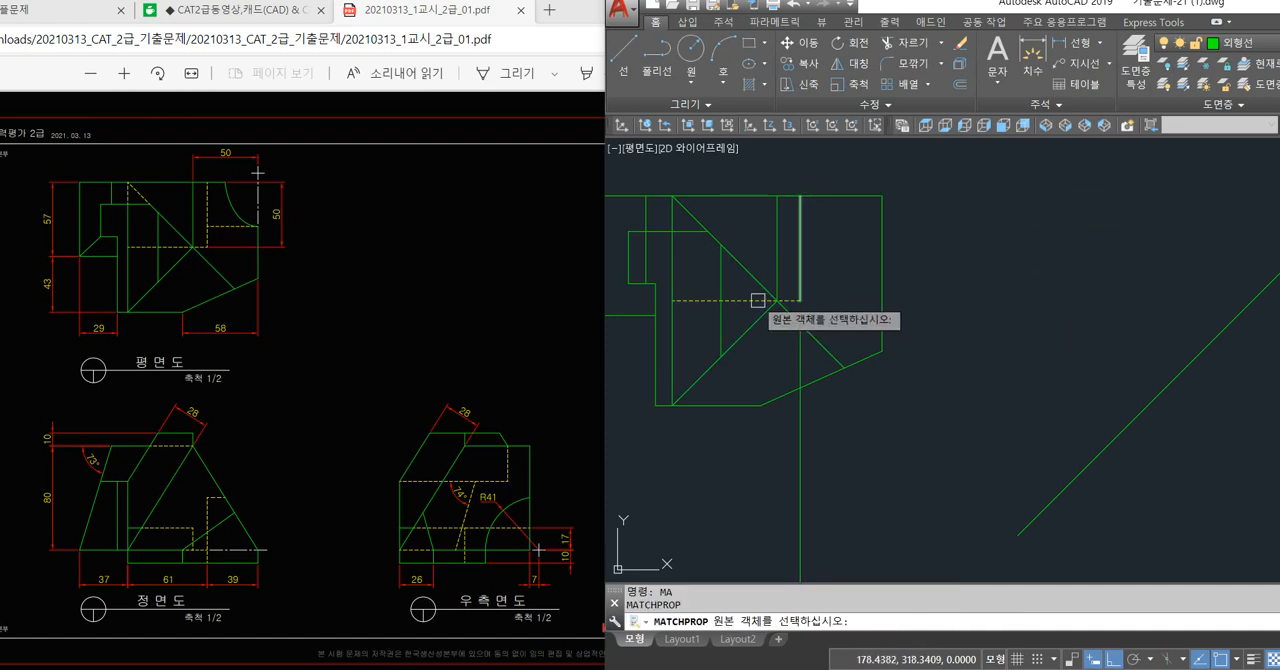
{"action": "left_click", "coordinate": [752, 299]}
{"action": "left_click", "coordinate": [801, 275]}
{"action": "key", "text": "Return"}
Erase the remaining vertical projection line between the plan and front views.
{"action": "left_click", "coordinate": [801, 360]}
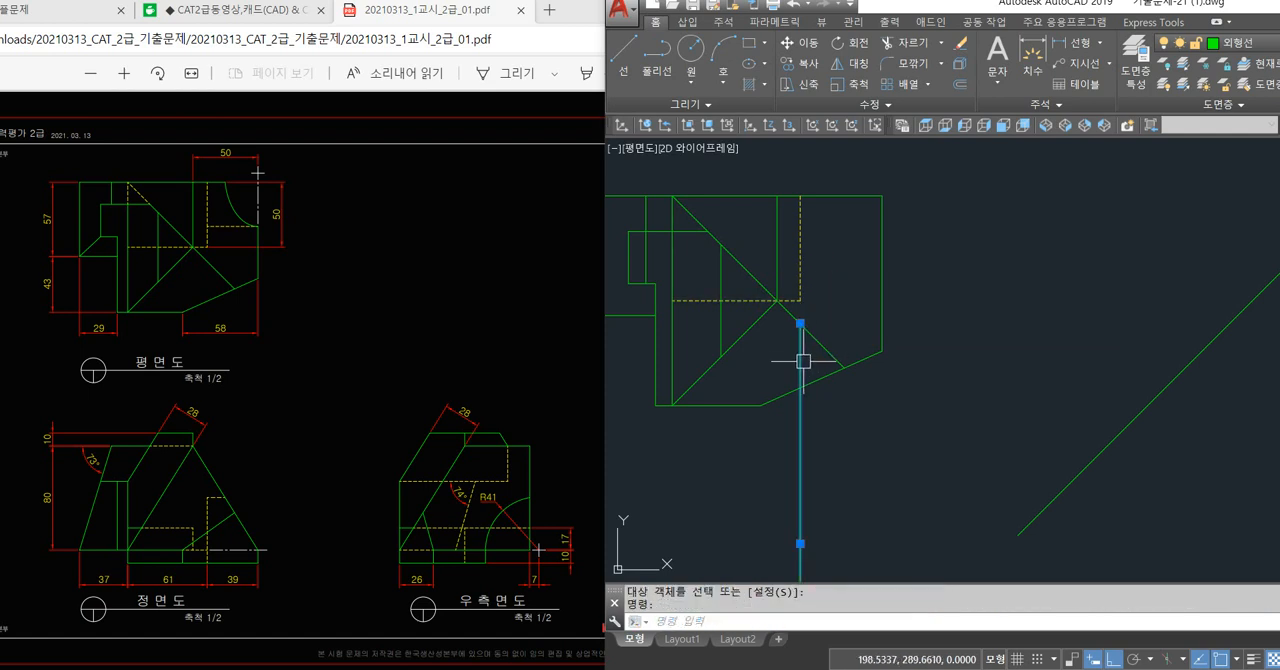
{"action": "key", "text": "Delete"}
{"action": "scroll", "coordinate": [831, 330], "scroll_direction": "down", "scroll_amount": 4}
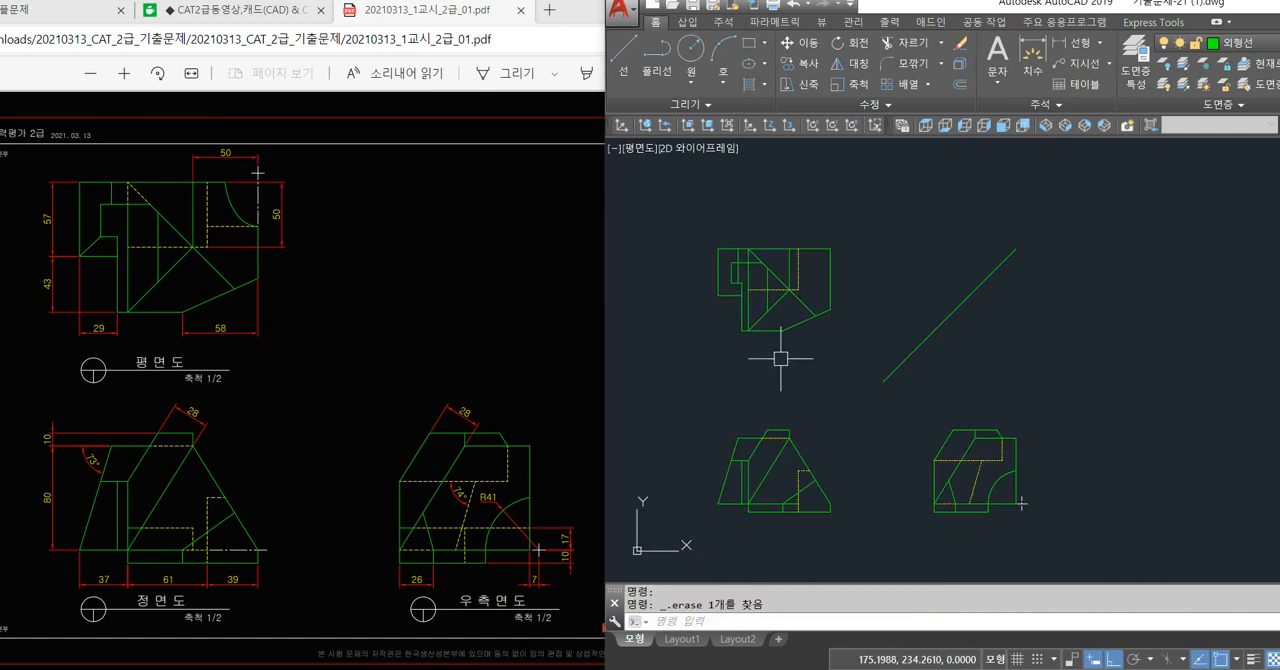
{"action": "middle_click_drag", "start_coordinate": [787, 361], "coordinate": [813, 353]}
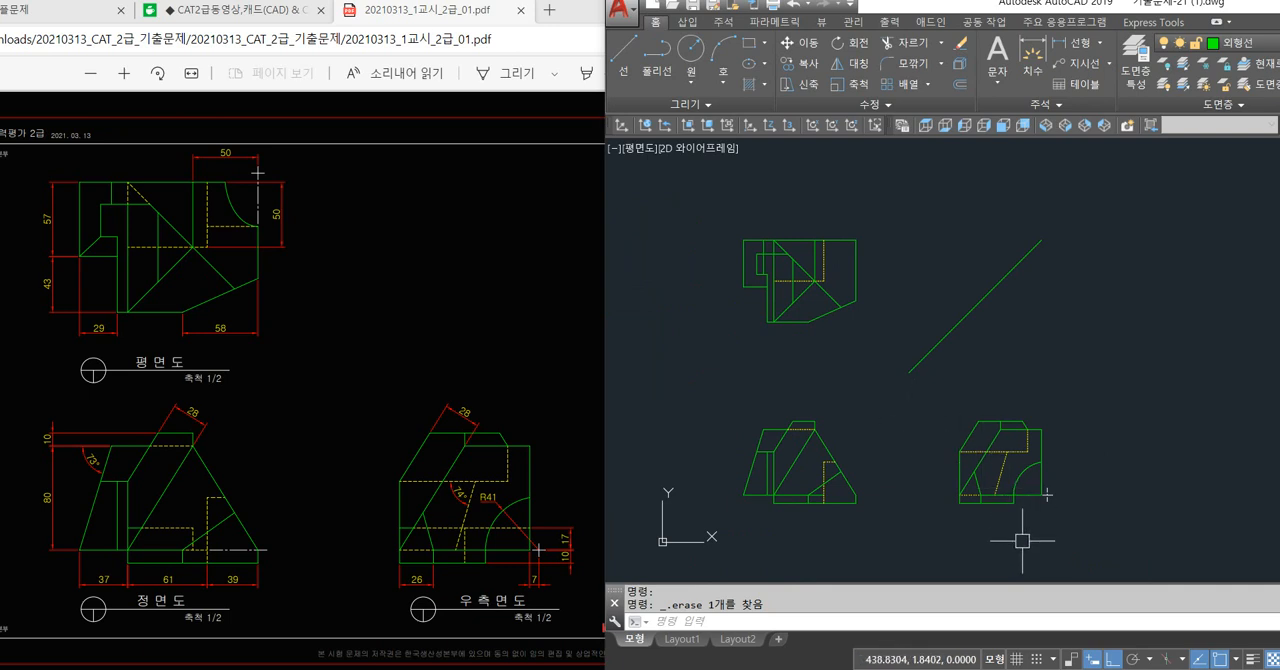
Offset the horizontal line above the right side view's base 17 mm upward.
{"action": "type", "text": "o"}
{"action": "key", "text": "space"}
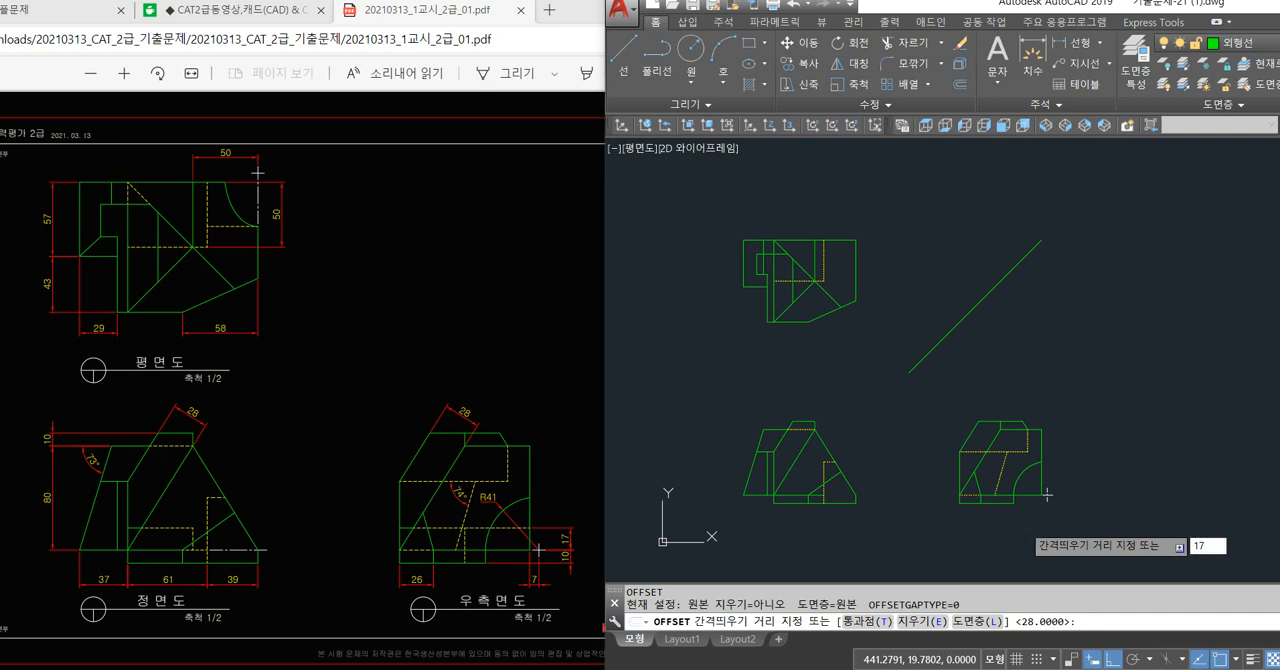
{"action": "key", "text": "space"}
{"action": "scroll", "coordinate": [1047, 493], "scroll_direction": "up", "scroll_amount": 4}
{"action": "left_click", "coordinate": [1068, 471]}
{"action": "left_click", "coordinate": [1050, 453]}
Extend the offset line to the right side view's left edge.
{"action": "type", "text": "e"}
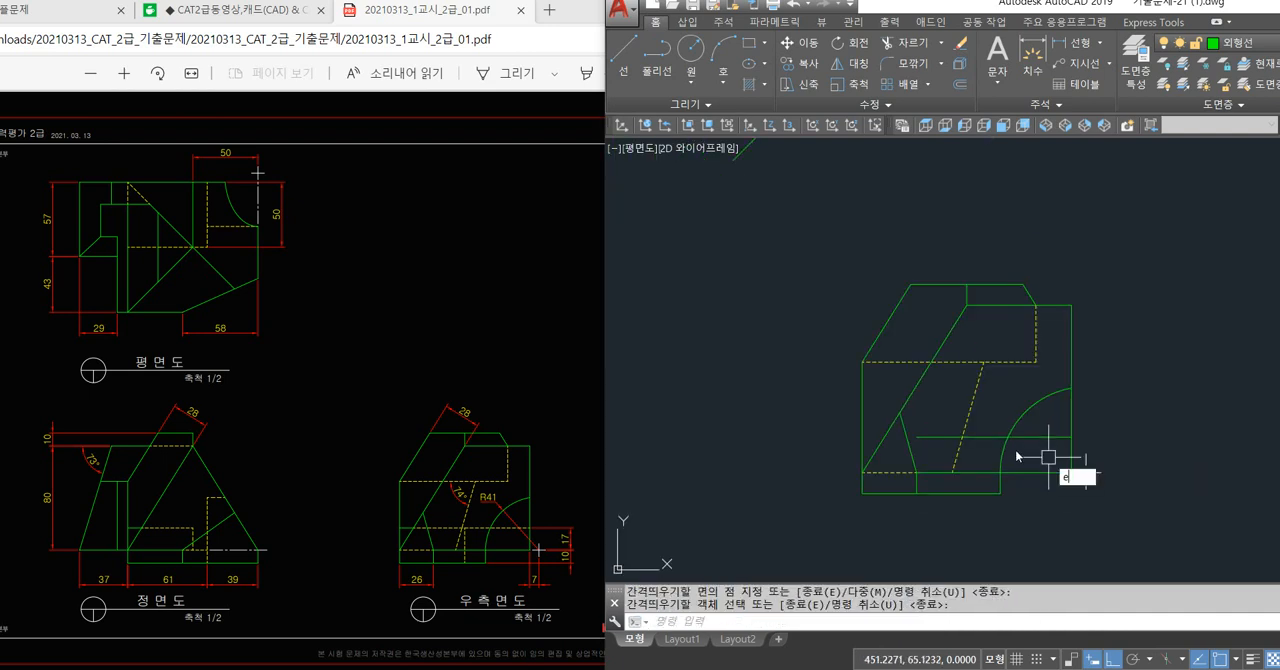
{"action": "type", "text": "x"}
{"action": "key", "text": "space"}
{"action": "key", "text": "space"}
{"action": "left_click", "coordinate": [925, 437]}
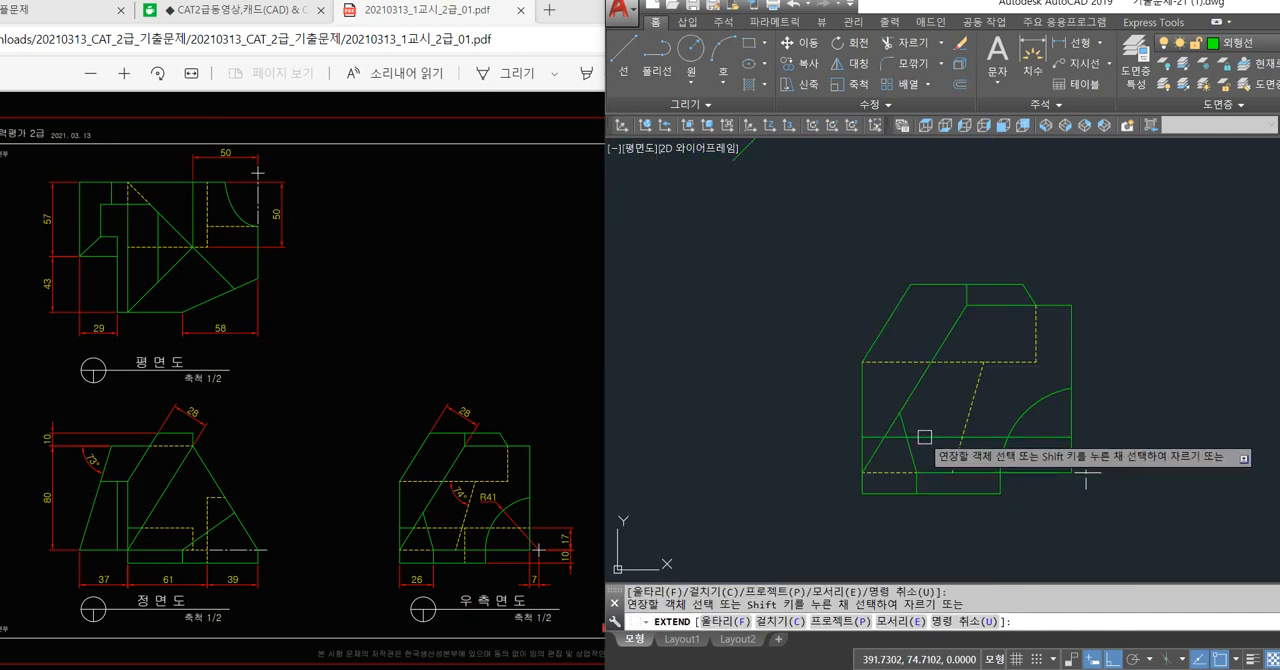
{"action": "key", "text": "space"}
Match the extended horizontal line to the properties of the side view's slanted hidden line.
{"action": "type", "text": "ma"}
{"action": "key", "text": "space"}
{"action": "left_click", "coordinate": [971, 405]}
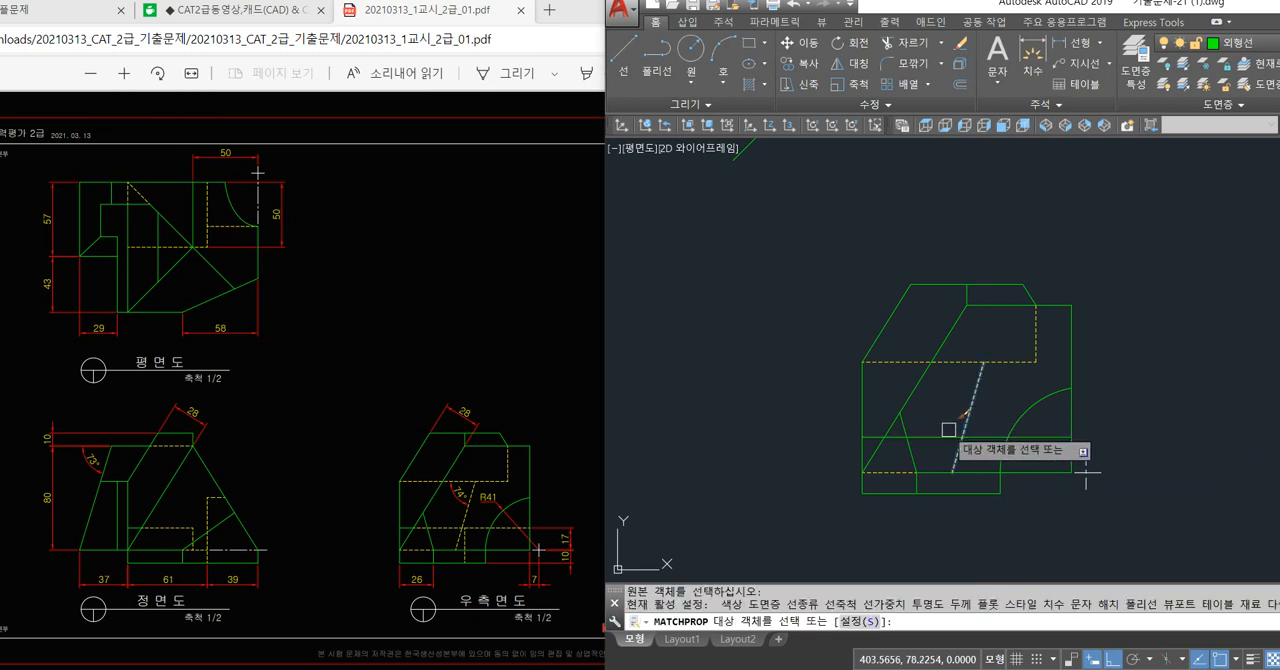
{"action": "left_click", "coordinate": [946, 436]}
{"action": "key", "text": "space"}
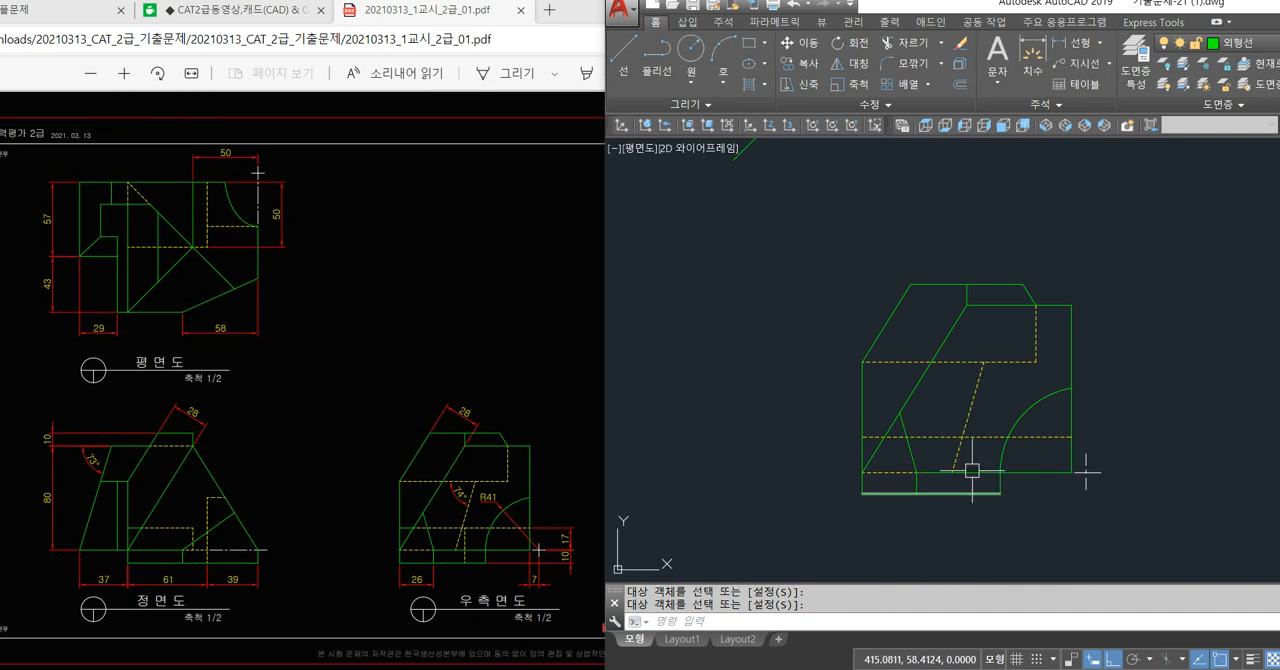
Project the midpoint of the side view's lower hidden line up past the diagonal projection line and across beyond the plan view's left edge.
{"action": "scroll", "coordinate": [985, 481], "scroll_direction": "up", "scroll_amount": 4}
{"action": "type", "text": "l"}
{"action": "key", "text": "space"}
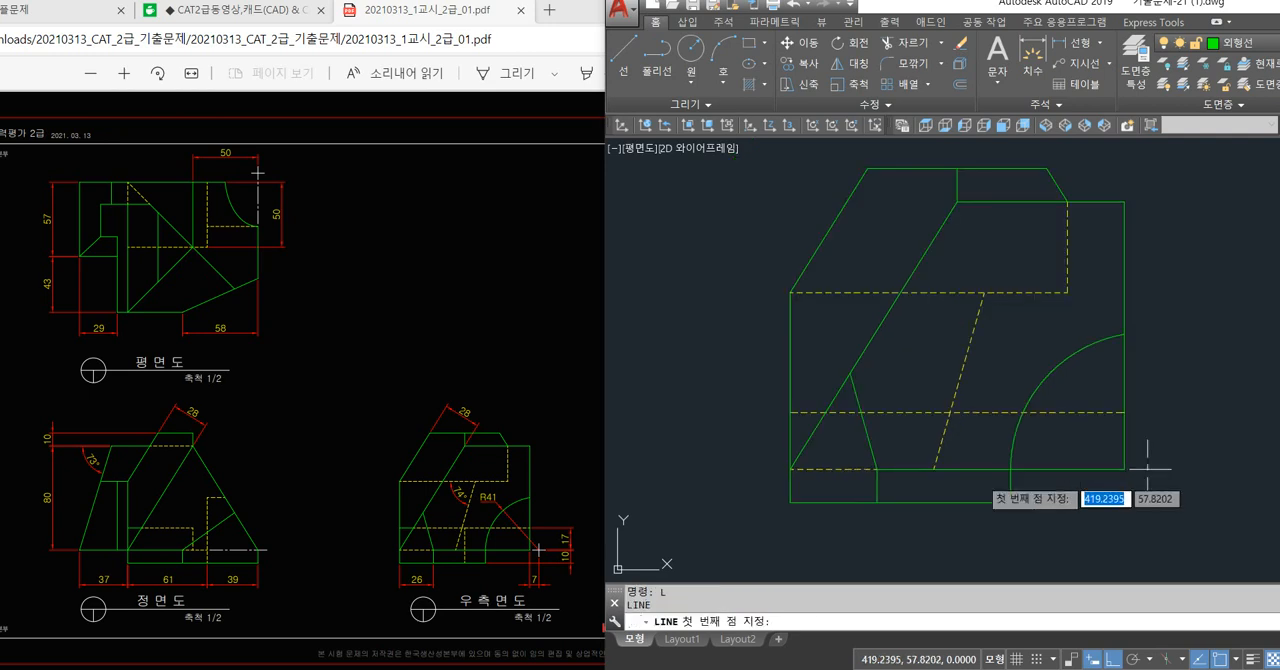
{"action": "left_click", "coordinate": [944, 375]}
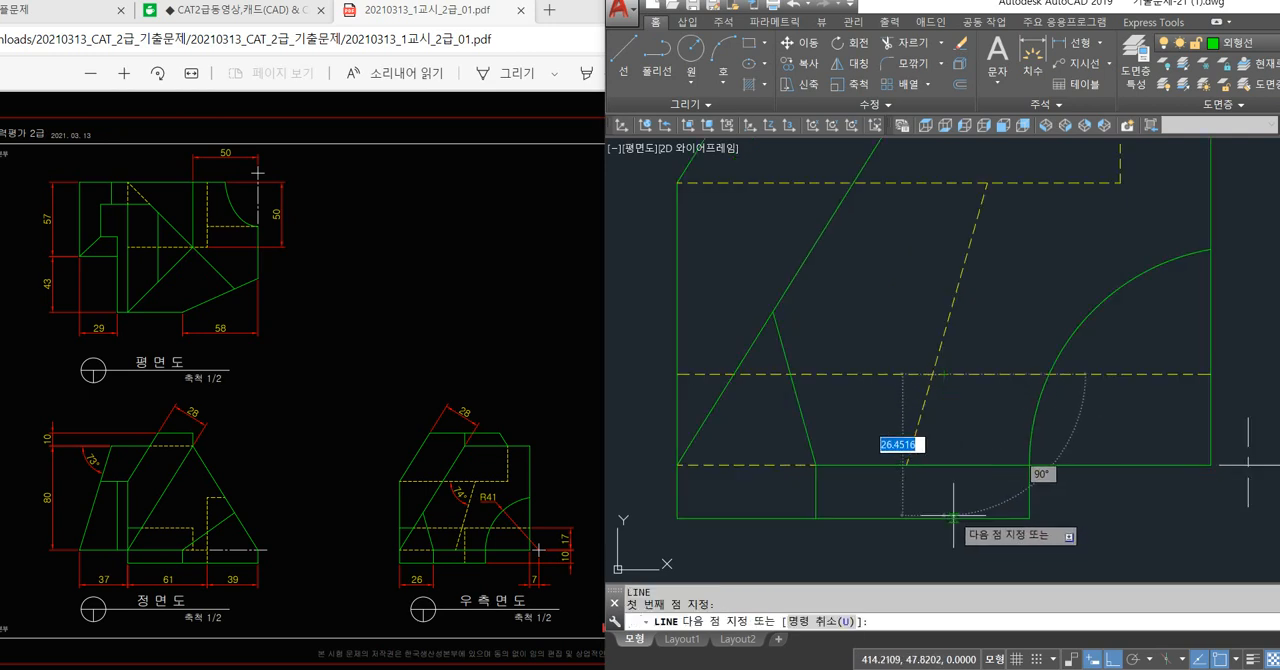
{"action": "scroll", "coordinate": [946, 515], "scroll_direction": "down", "scroll_amount": 8}
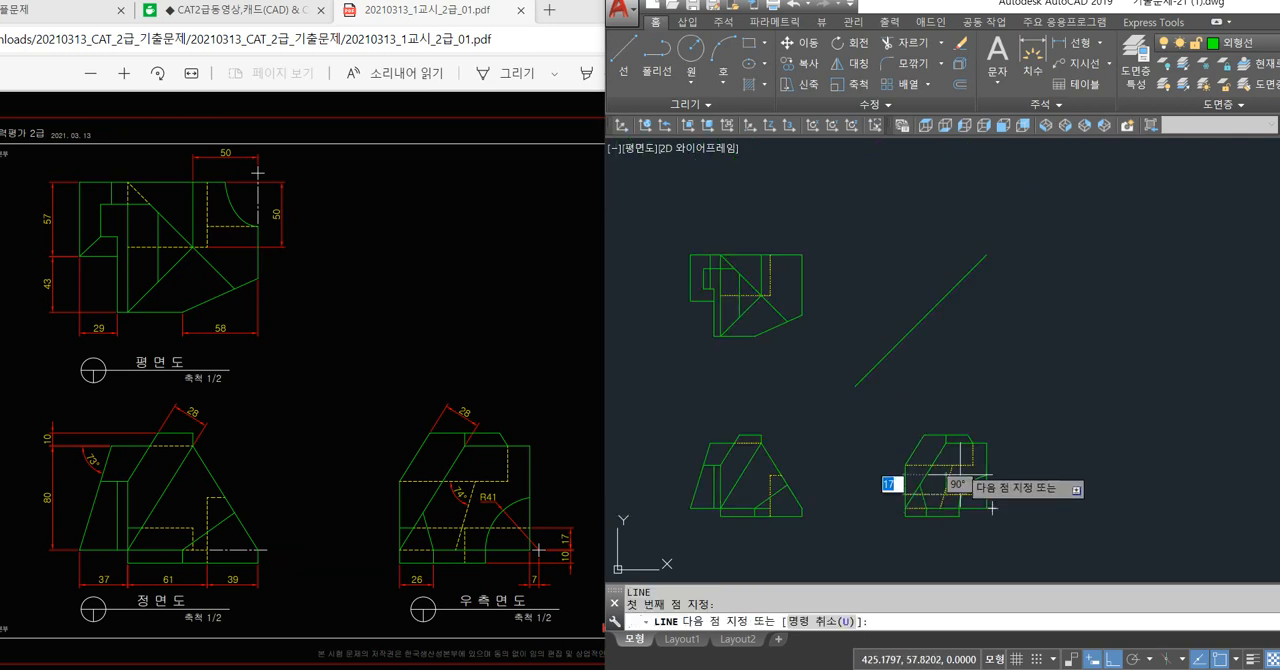
{"action": "left_click", "coordinate": [944, 294]}
{"action": "left_click", "coordinate": [643, 362]}
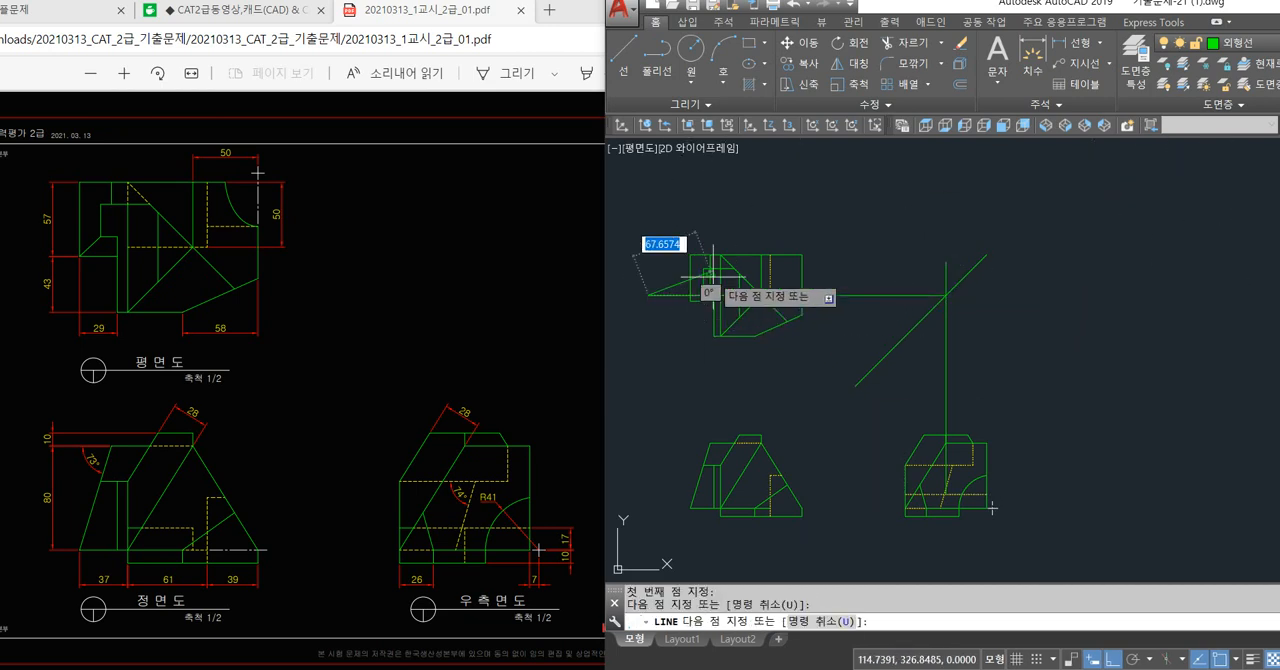
{"action": "scroll", "coordinate": [719, 277], "scroll_direction": "up", "scroll_amount": 6}
{"action": "key", "text": "space"}
Erase the horizontal projection line that crosses the plan view.
{"action": "middle_click_drag", "start_coordinate": [752, 353], "coordinate": [817, 347]}
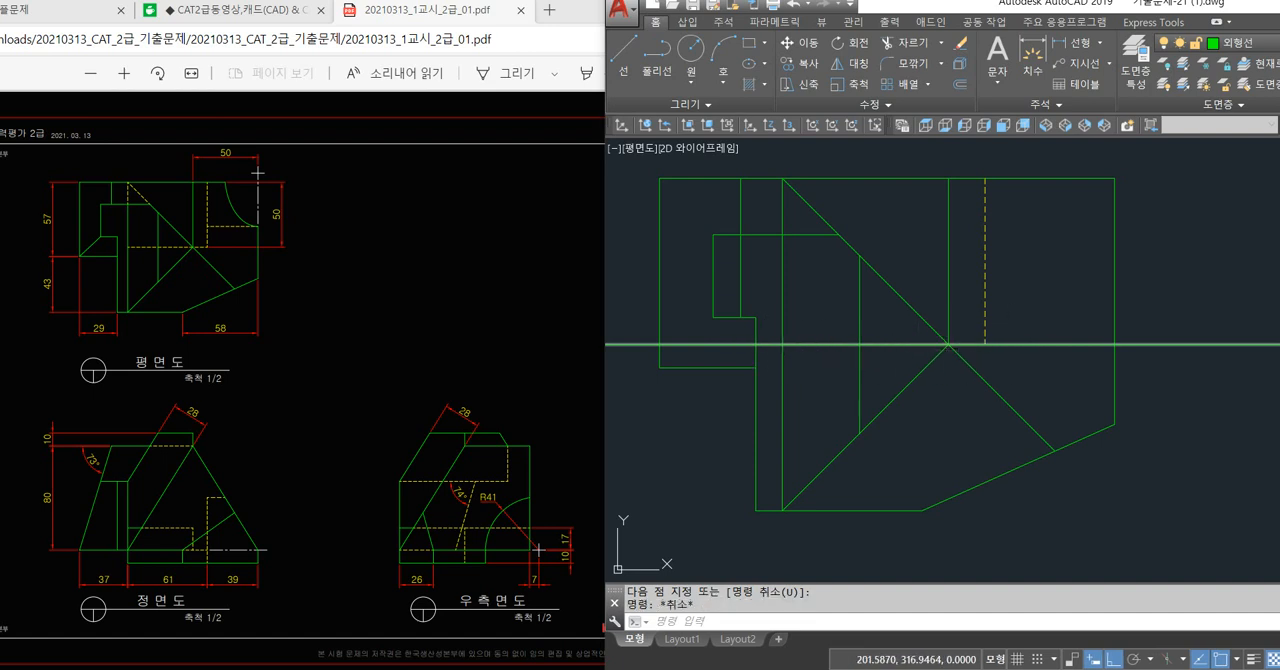
{"action": "left_click", "coordinate": [1020, 345]}
{"action": "key", "text": "Delete"}
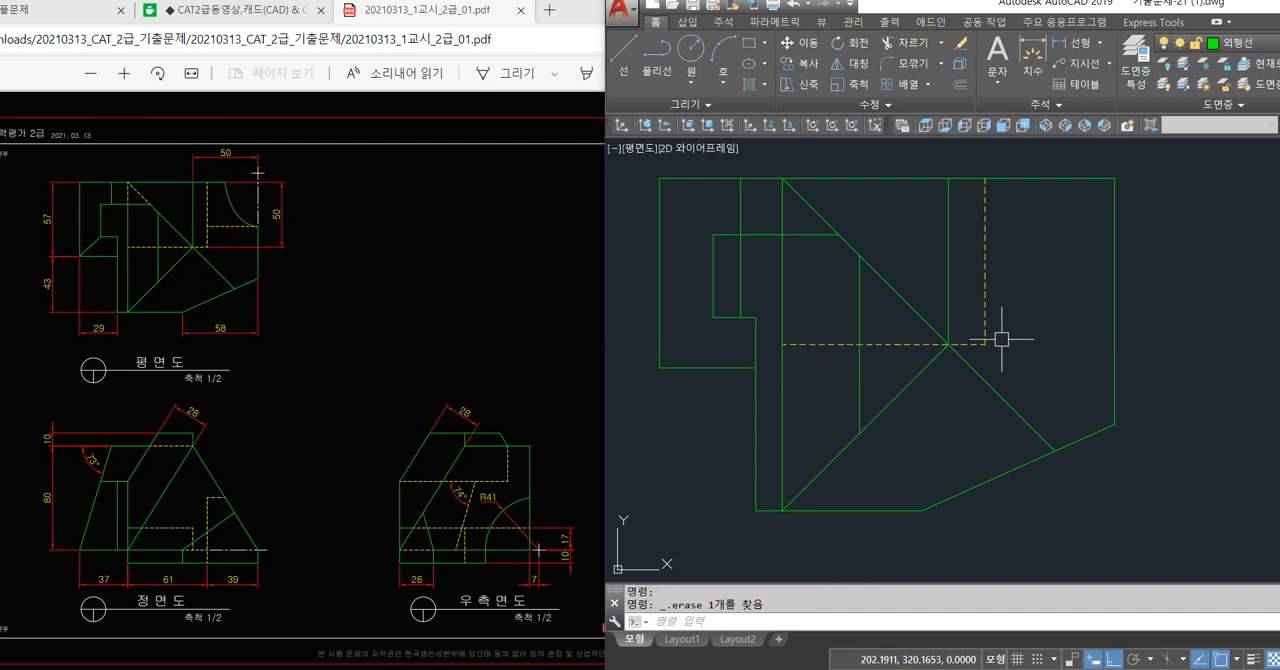
Sketch two short horizontal lines beside the plan view's inner vertical line, one above and one below the horizontal hidden line.
{"action": "key", "text": "space"}
{"action": "left_click", "coordinate": [860, 332]}
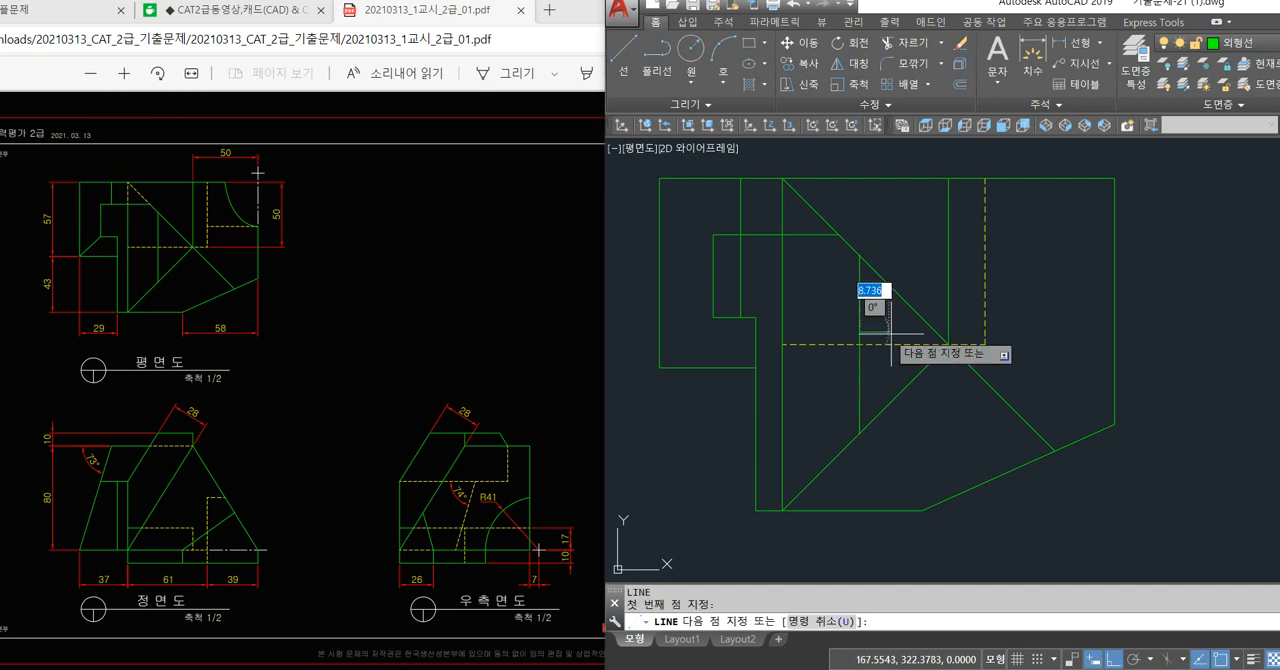
{"action": "left_click", "coordinate": [894, 332]}
{"action": "key", "text": "space"}
{"action": "key", "text": "space"}
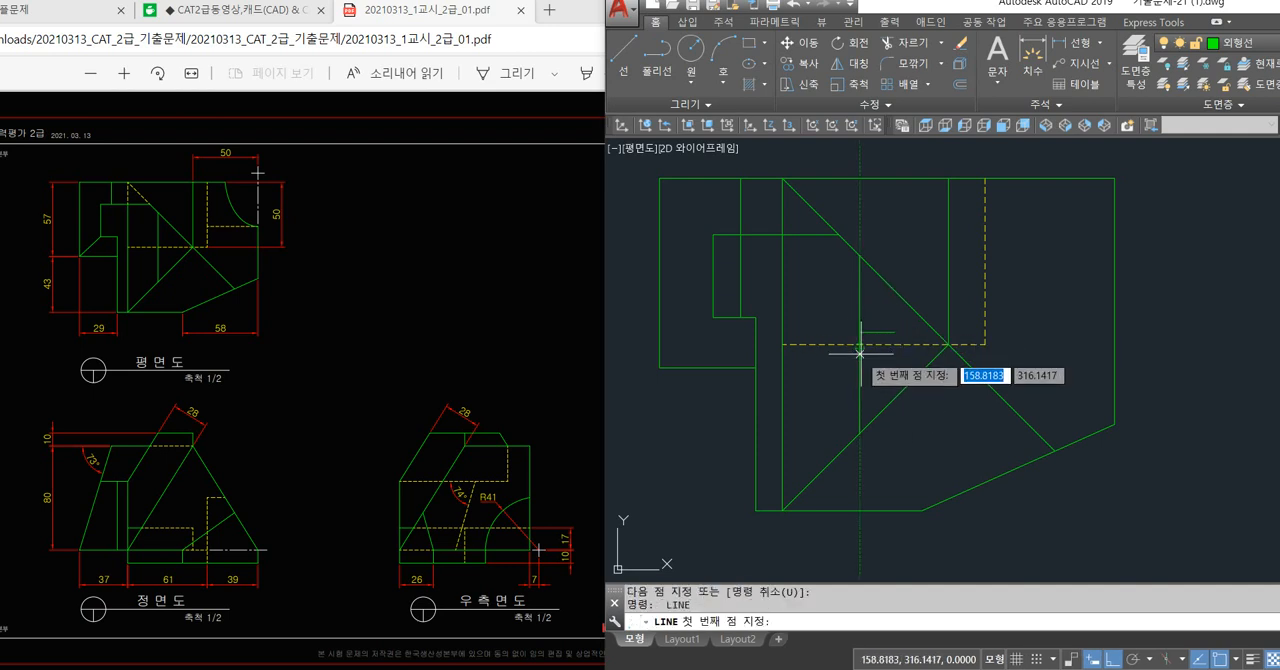
{"action": "left_click", "coordinate": [850, 357]}
{"action": "left_click", "coordinate": [825, 355]}
{"action": "key", "text": "space"}
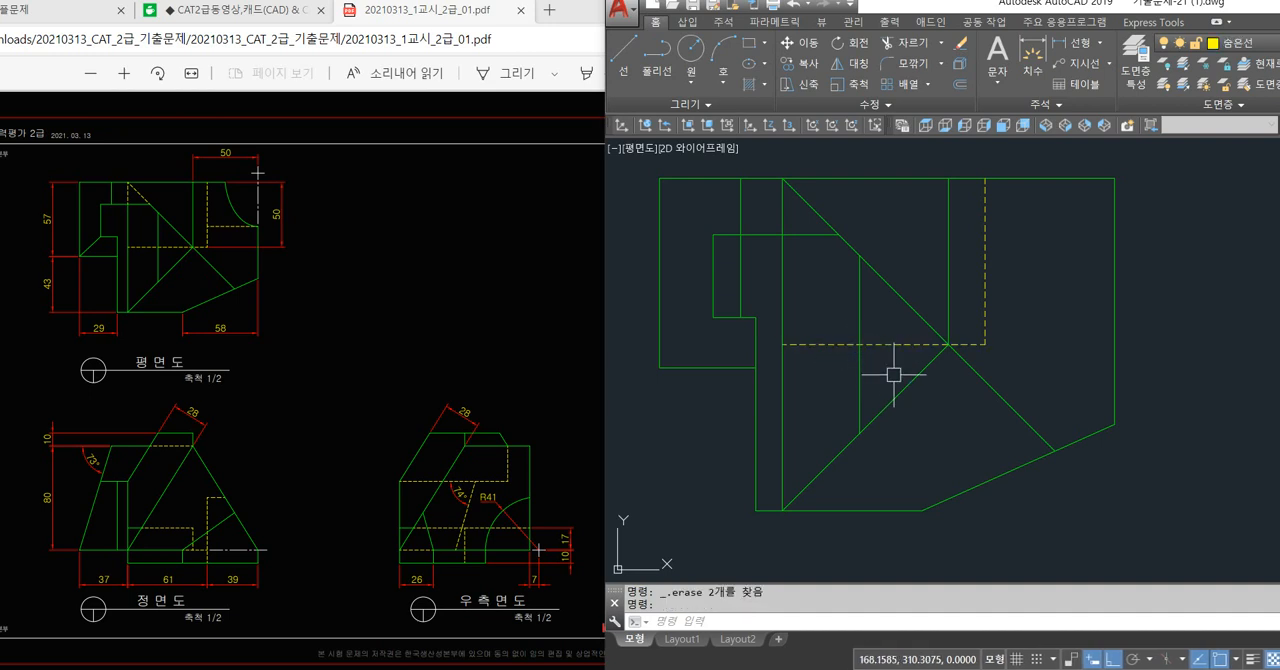
Draw a horizontal projection line from the plan view's hidden-line corner to just beyond the diagonal projection line.
{"action": "type", "text": "l"}
{"action": "key", "text": "space"}
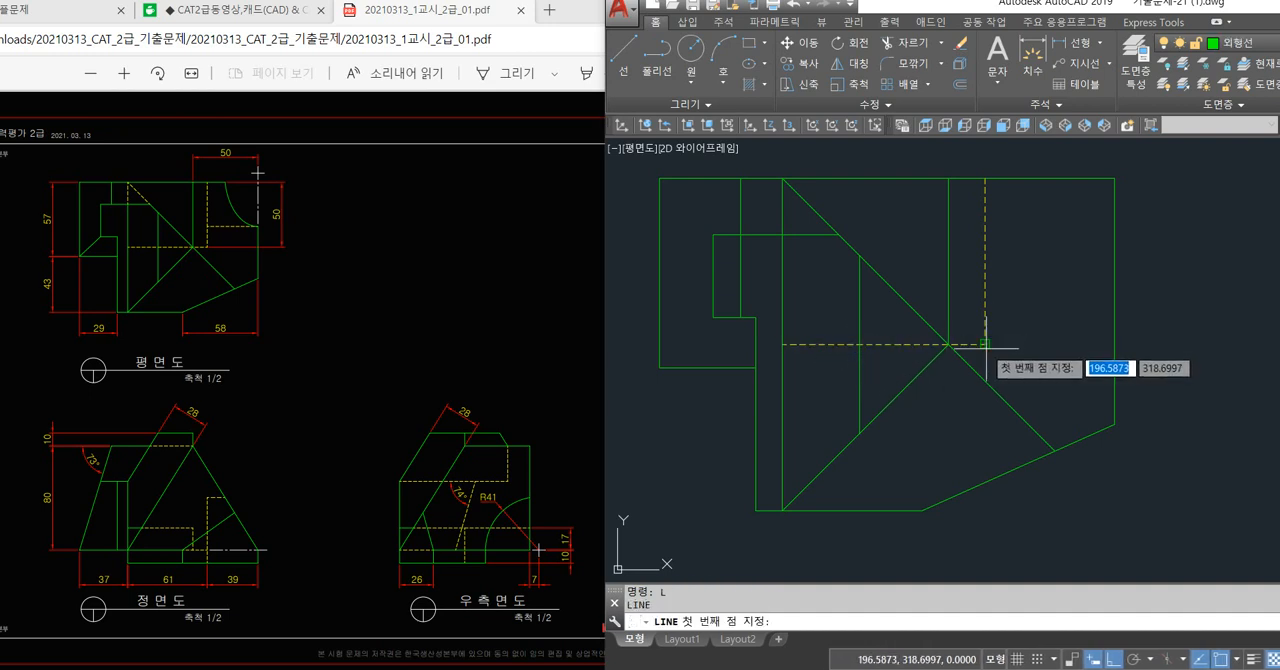
{"action": "left_click", "coordinate": [986, 348]}
{"action": "scroll", "coordinate": [1112, 370], "scroll_direction": "down", "scroll_amount": 2}
{"action": "middle_click_drag", "start_coordinate": [1117, 364], "coordinate": [782, 312]}
{"action": "left_click", "coordinate": [1208, 376]}
{"action": "key", "text": "space"}
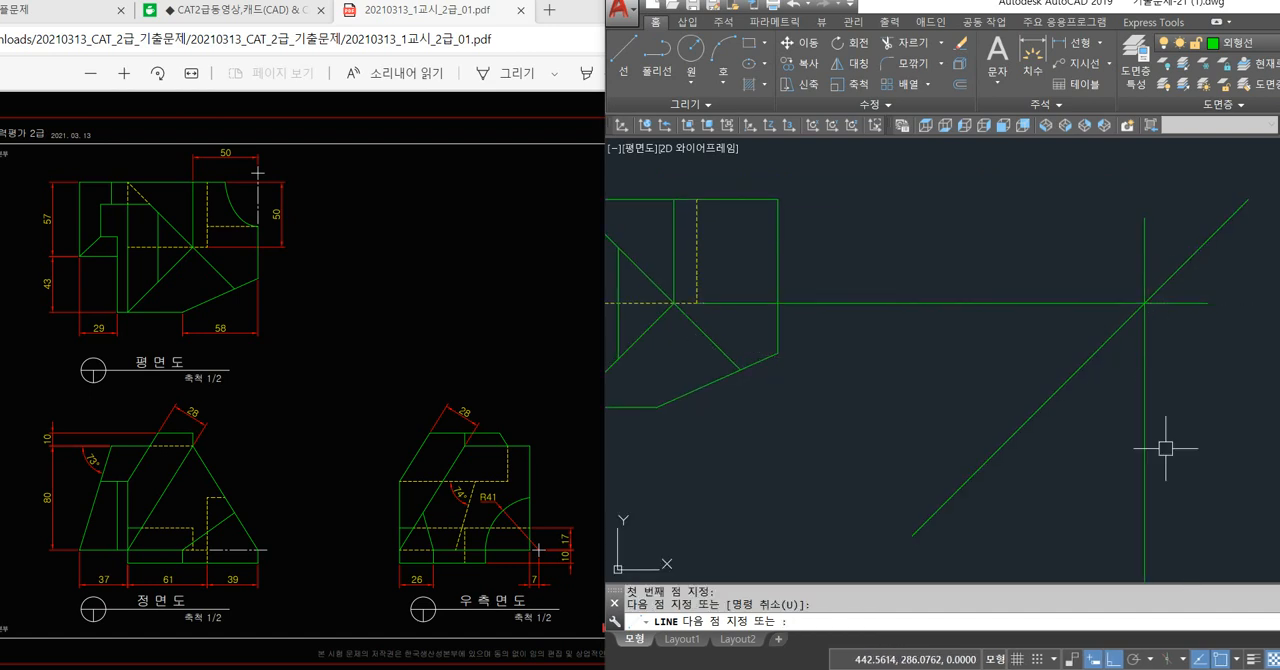
Erase the vertical projection line between the diagonal and the right side view.
{"action": "left_click", "coordinate": [1165, 448]}
{"action": "left_click", "coordinate": [1105, 476]}
{"action": "key", "text": "Delete"}
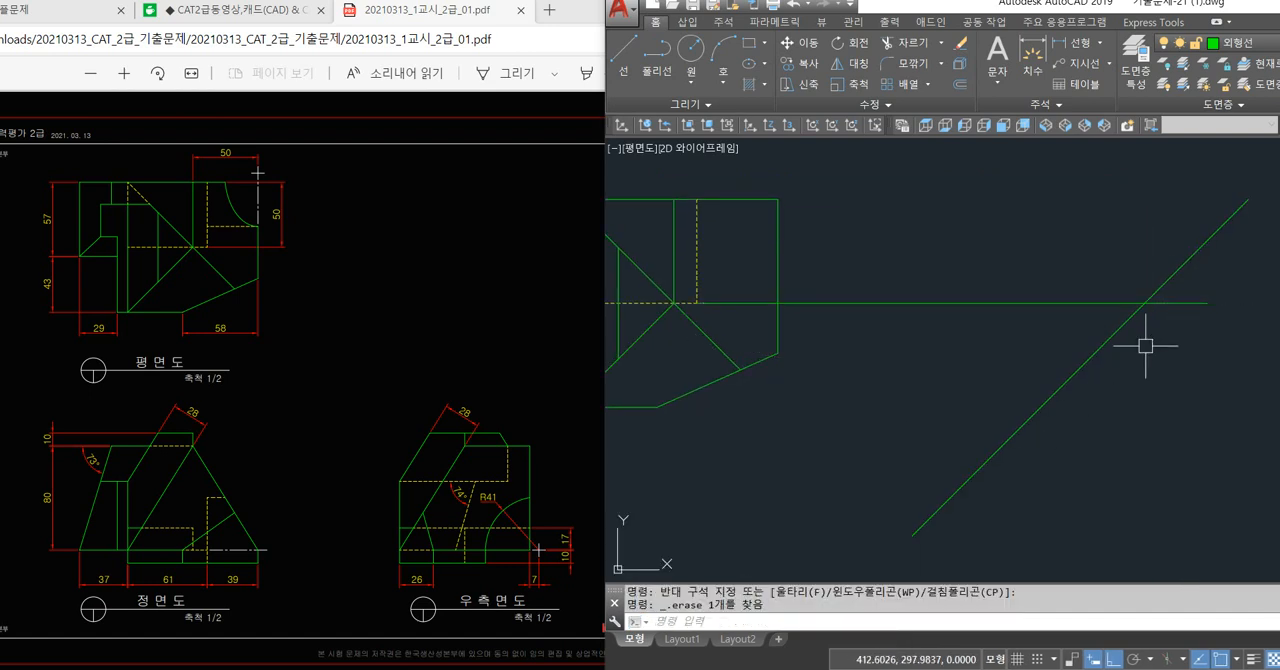
{"action": "type", "text": "l"}
{"action": "key", "text": "space"}
{"action": "left_click", "coordinate": [1145, 304]}
{"action": "scroll", "coordinate": [1160, 374], "scroll_direction": "down", "scroll_amount": 2}
{"action": "middle_click_drag", "start_coordinate": [1160, 400], "coordinate": [917, 274]}
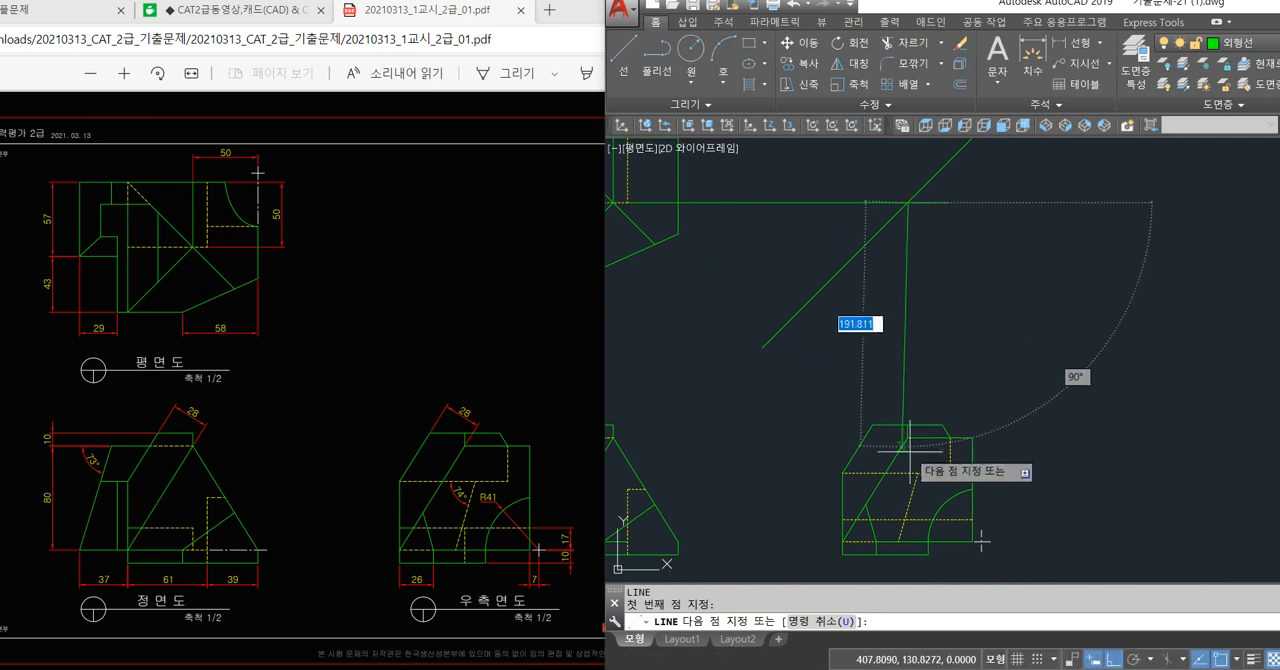
{"action": "scroll", "coordinate": [908, 440], "scroll_direction": "up", "scroll_amount": 2}
{"action": "key", "text": "space"}
{"action": "key", "text": "space"}
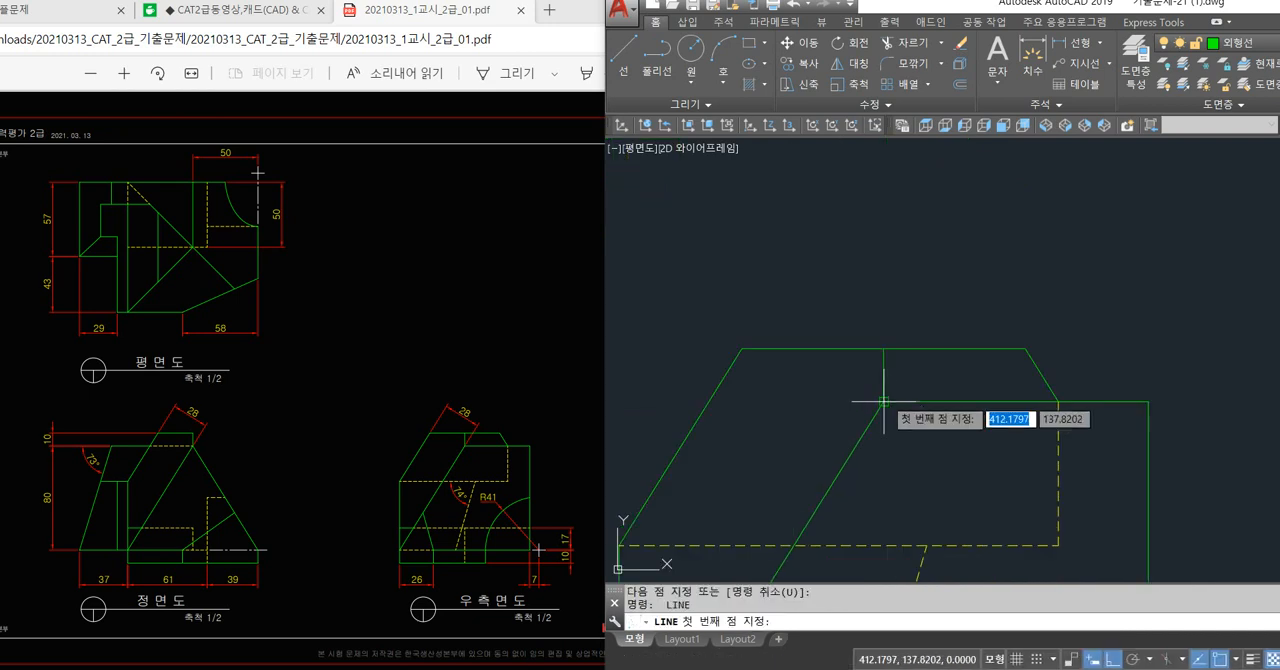
Draw a vertical line from the upper inner corner of the right side view straight down to its bottom edge.
{"action": "left_click", "coordinate": [884, 401]}
{"action": "scroll", "coordinate": [884, 401], "scroll_direction": "down", "scroll_amount": 2}
{"action": "middle_click_drag", "start_coordinate": [893, 499], "coordinate": [883, 405]}
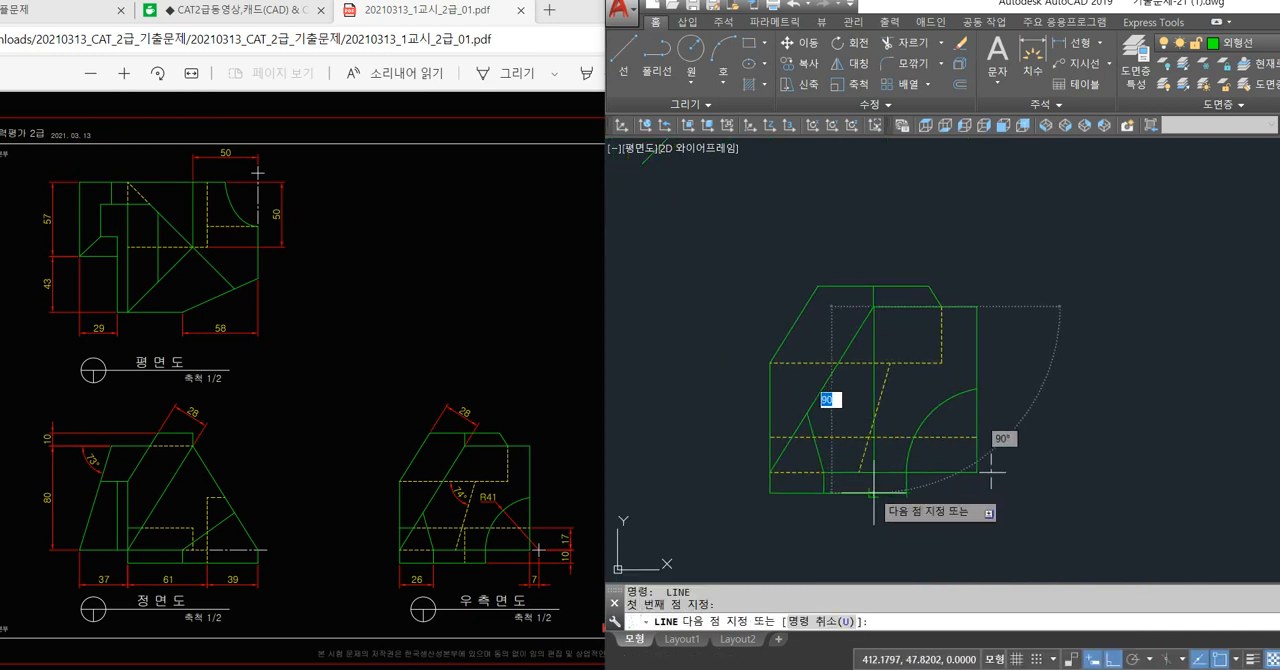
{"action": "key", "text": "Escape"}
Remove the new vertical line above the lower horizontal hidden line by trimming it there and erasing the remaining upper piece.
{"action": "type", "text": "tr"}
{"action": "key", "text": "space"}
{"action": "scroll", "coordinate": [868, 445], "scroll_direction": "up", "scroll_amount": 4}
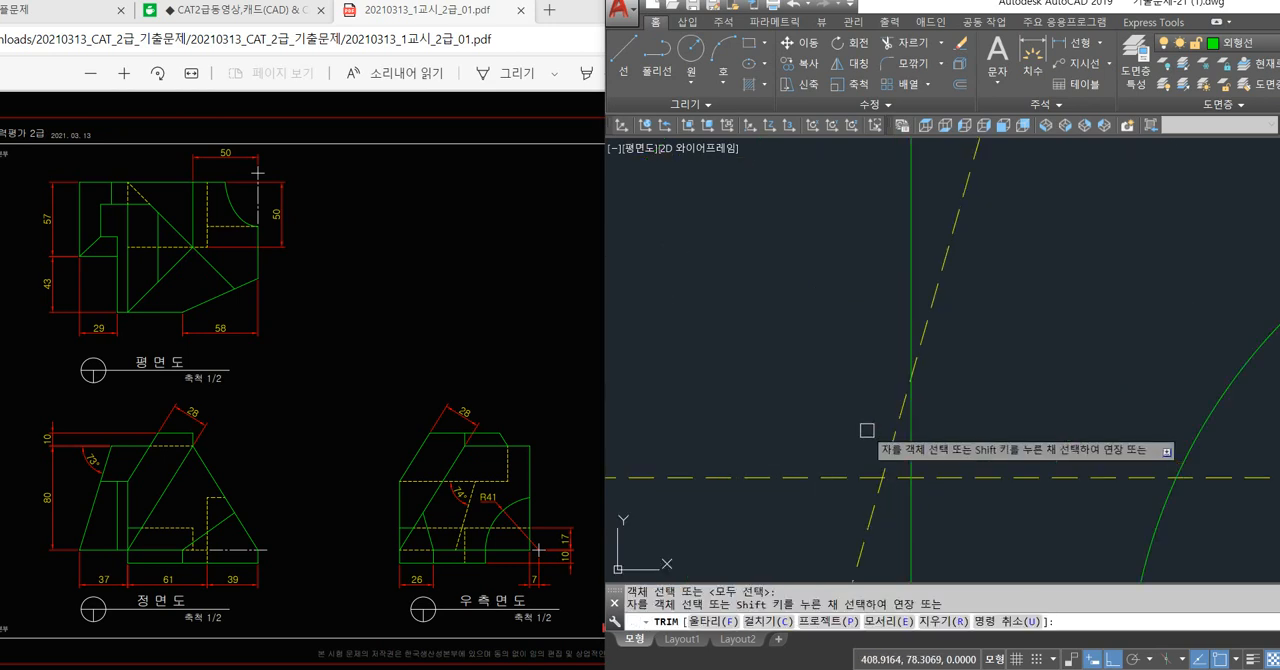
{"action": "left_click", "coordinate": [911, 440]}
{"action": "key", "text": "space"}
{"action": "left_click", "coordinate": [910, 288]}
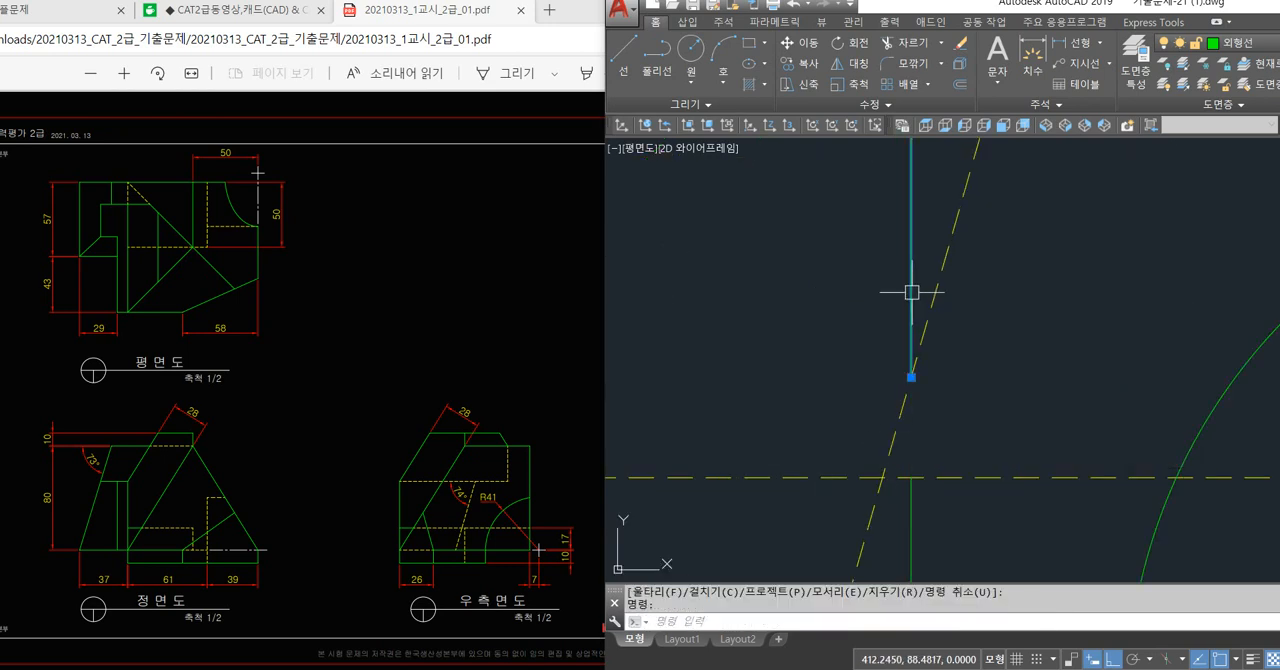
{"action": "key", "text": "Delete"}
{"action": "scroll", "coordinate": [830, 420], "scroll_direction": "down", "scroll_amount": 3}
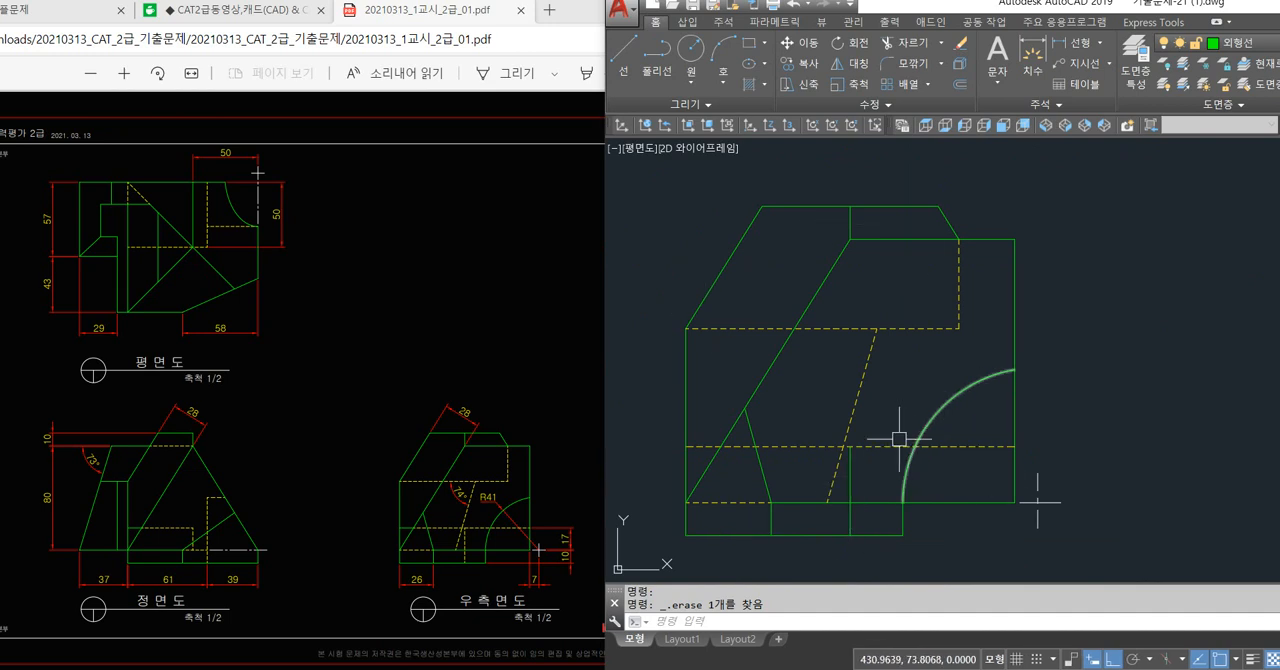
Match the side view's short lower vertical line to the properties of the slanted hidden line.
{"action": "type", "text": "ma"}
{"action": "key", "text": "space"}
{"action": "left_click", "coordinate": [860, 381]}
{"action": "left_click", "coordinate": [850, 452]}
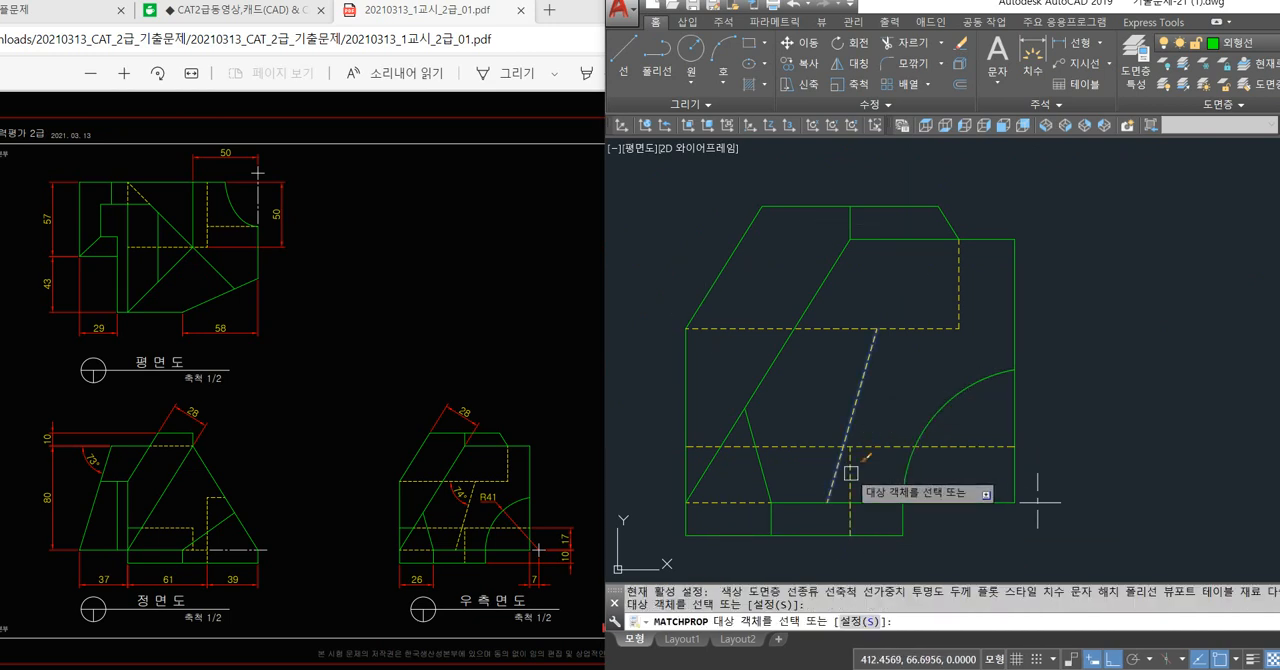
{"action": "key", "text": "Escape"}
Erase the horizontal projection line running from the plan view's hidden corner past the diagonal.
{"action": "left_click", "coordinate": [850, 222]}
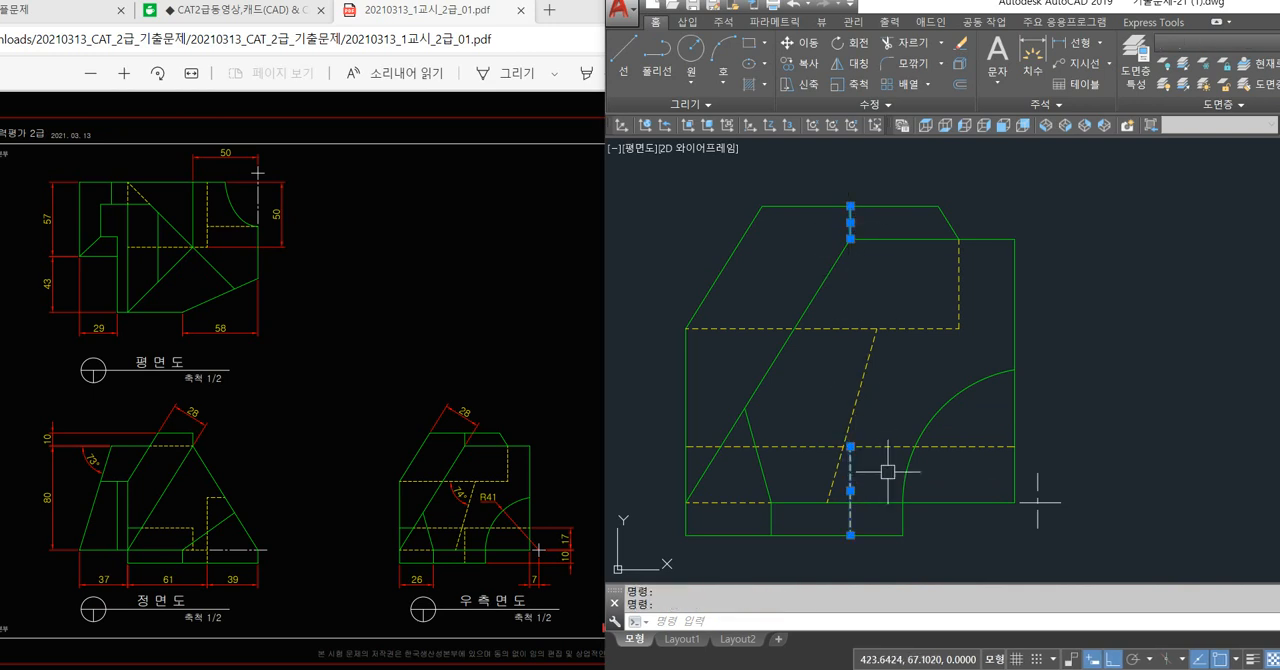
{"action": "scroll", "coordinate": [865, 316], "scroll_direction": "down", "scroll_amount": 3}
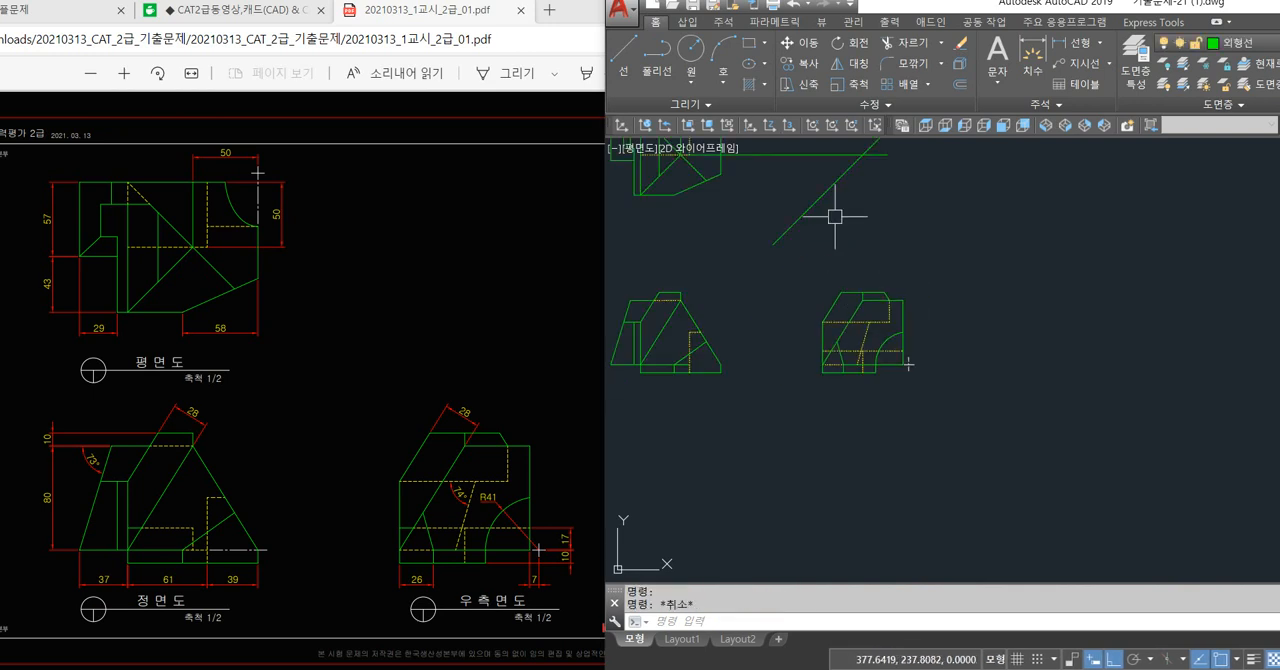
{"action": "mouse_move", "coordinate": [763, 164]}
{"action": "middle_mouse_down"}
{"action": "mouse_move", "coordinate": [800, 289]}
{"action": "mouse_move", "coordinate": [870, 303]}
{"action": "middle_mouse_up"}
{"action": "scroll", "coordinate": [702, 268], "scroll_direction": "up", "scroll_amount": 2}
{"action": "left_click", "coordinate": [894, 303]}
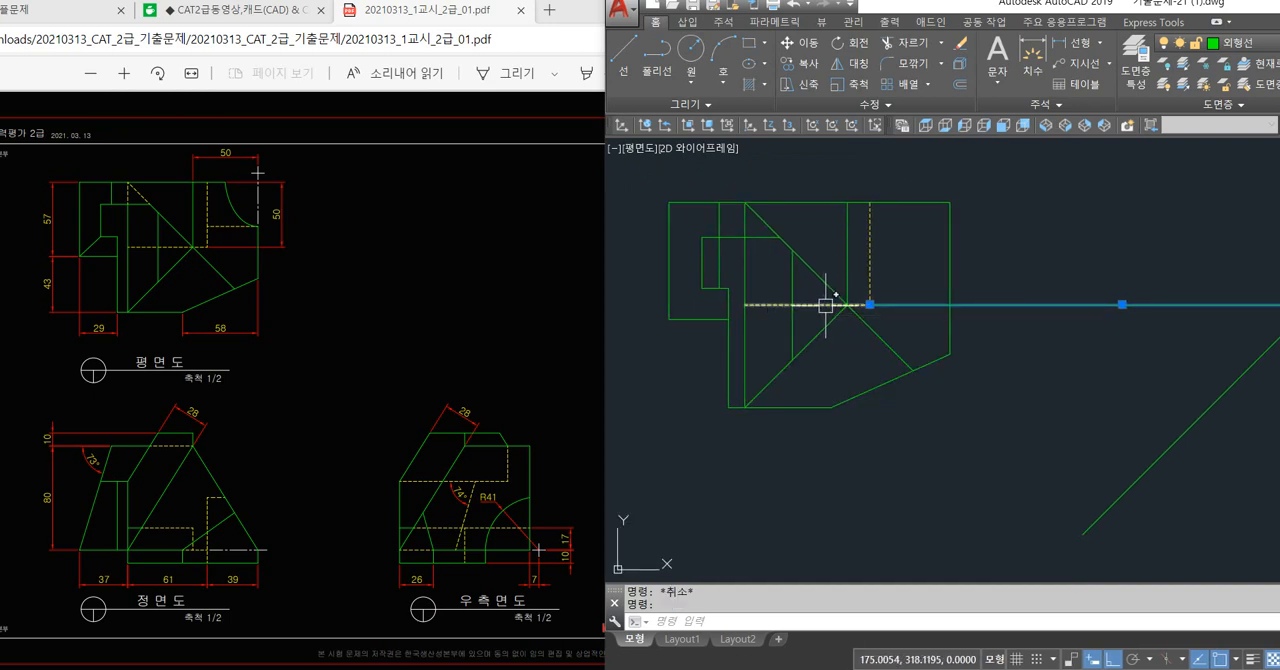
{"action": "key", "text": "Escape"}
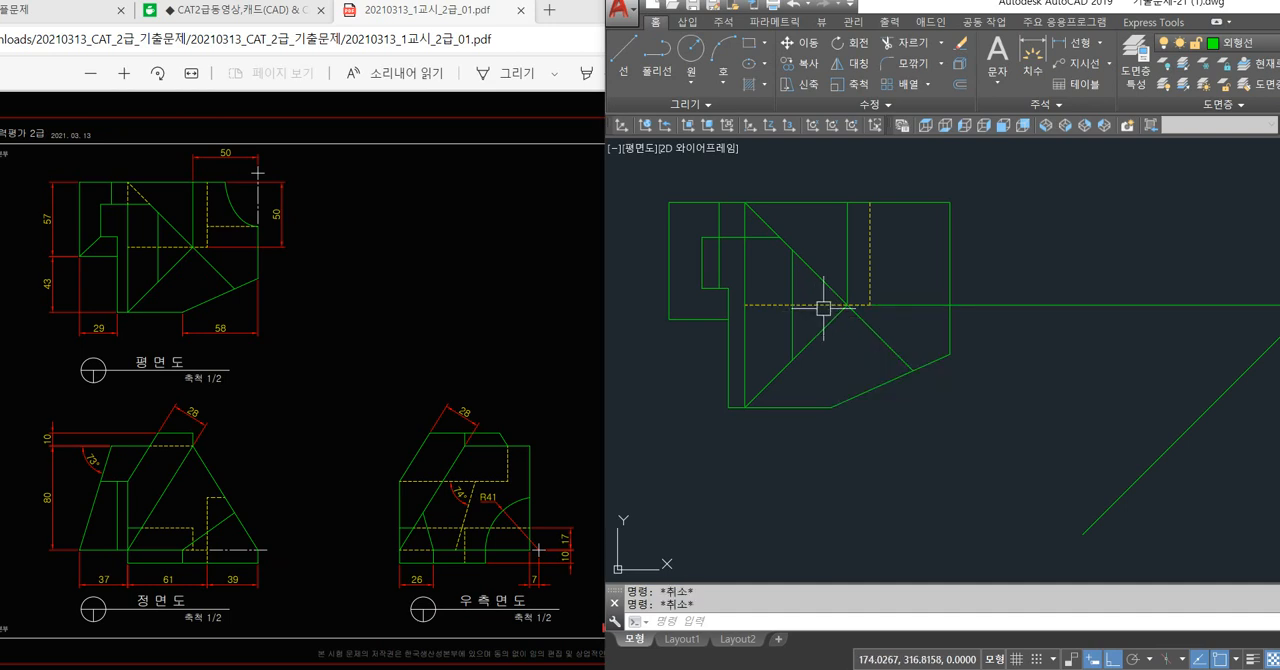
{"action": "left_click", "coordinate": [918, 304]}
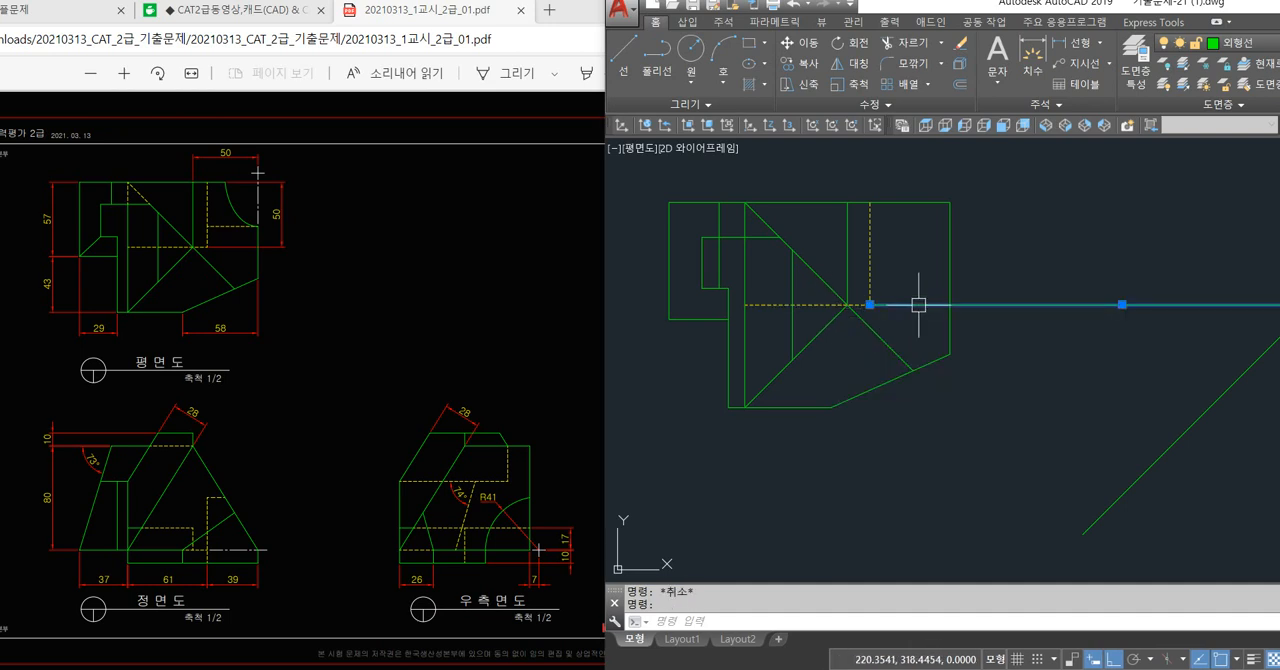
{"action": "key", "text": "Delete"}
Draw a horizontal line from the left end of the side view's lower hidden line across to the front view's inner left vertical edge.
{"action": "scroll", "coordinate": [918, 304], "scroll_direction": "down", "scroll_amount": 2}
{"action": "middle_click_drag", "start_coordinate": [1177, 526], "coordinate": [1052, 399]}
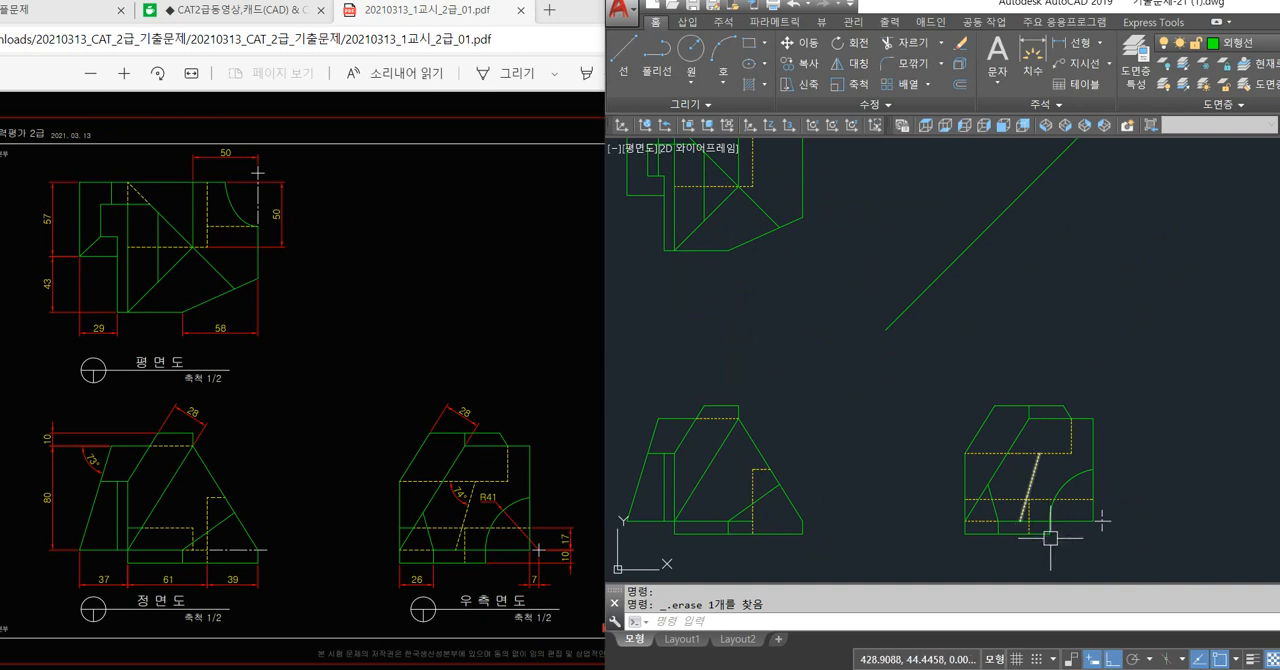
{"action": "scroll", "coordinate": [1050, 538], "scroll_direction": "up", "scroll_amount": 2}
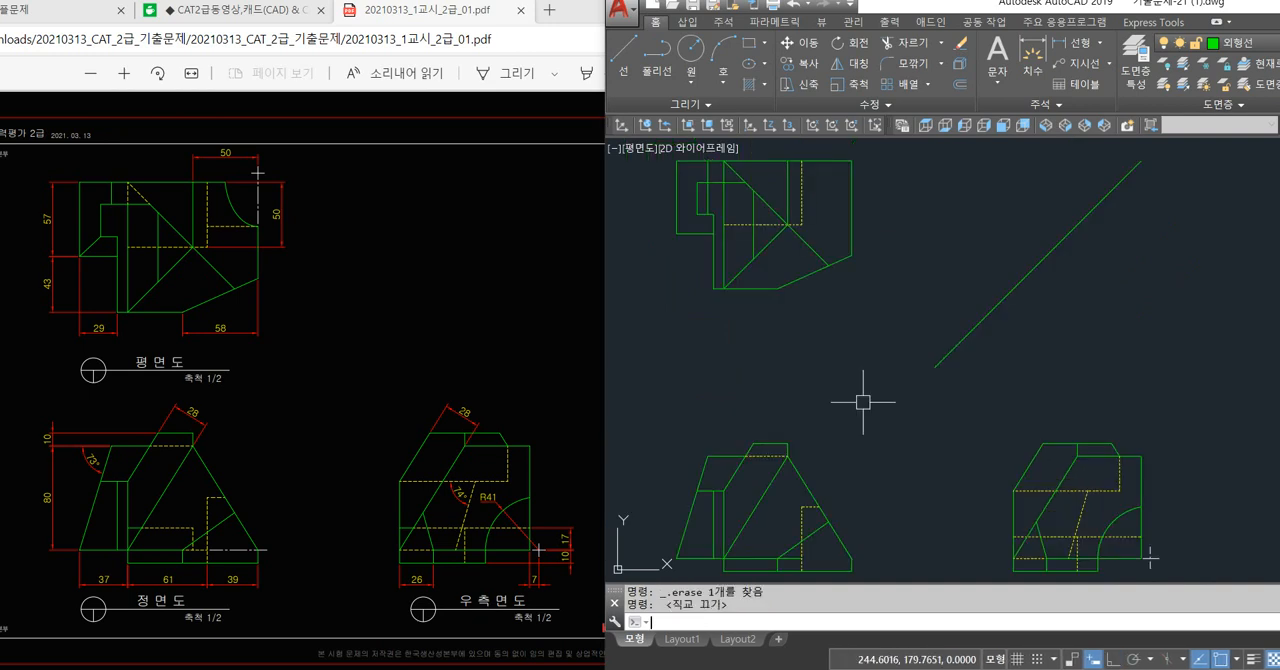
{"action": "type", "text": "L"}
{"action": "key", "text": "Return"}
{"action": "scroll", "coordinate": [1034, 468], "scroll_direction": "up", "scroll_amount": 3}
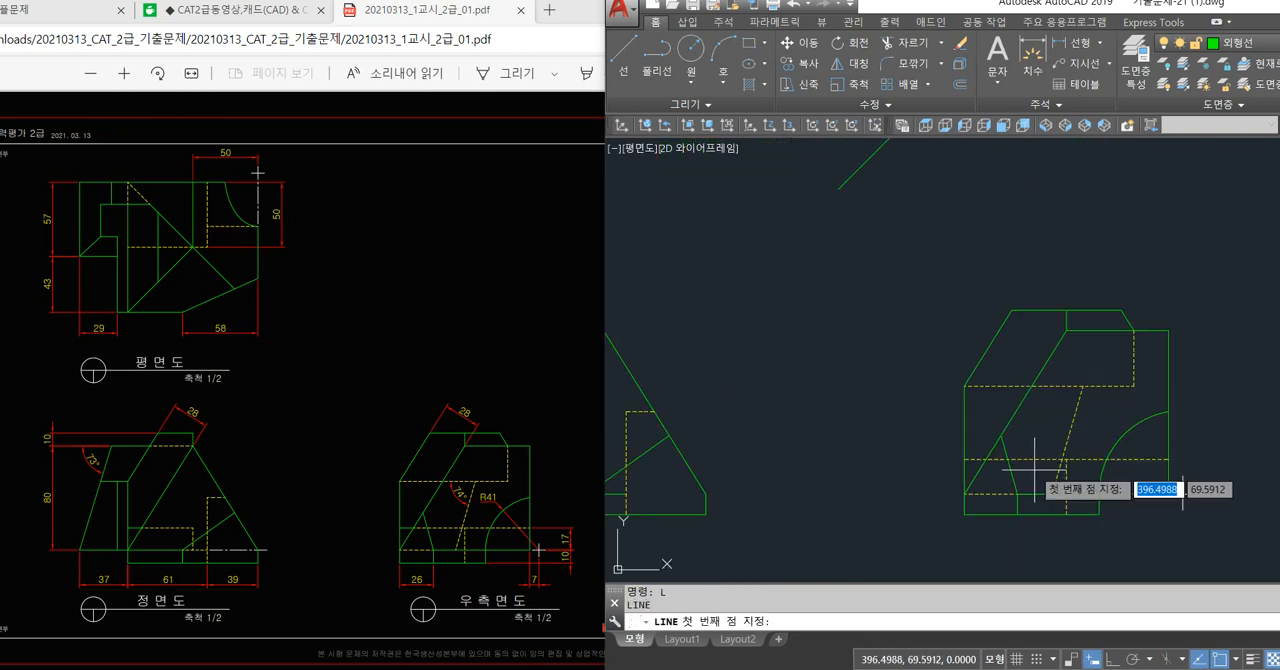
{"action": "left_click", "coordinate": [961, 460]}
{"action": "mouse_move", "coordinate": [905, 456]}
{"action": "middle_mouse_down"}
{"action": "mouse_move", "coordinate": [1004, 477]}
{"action": "mouse_move", "coordinate": [1131, 477]}
{"action": "middle_mouse_up"}
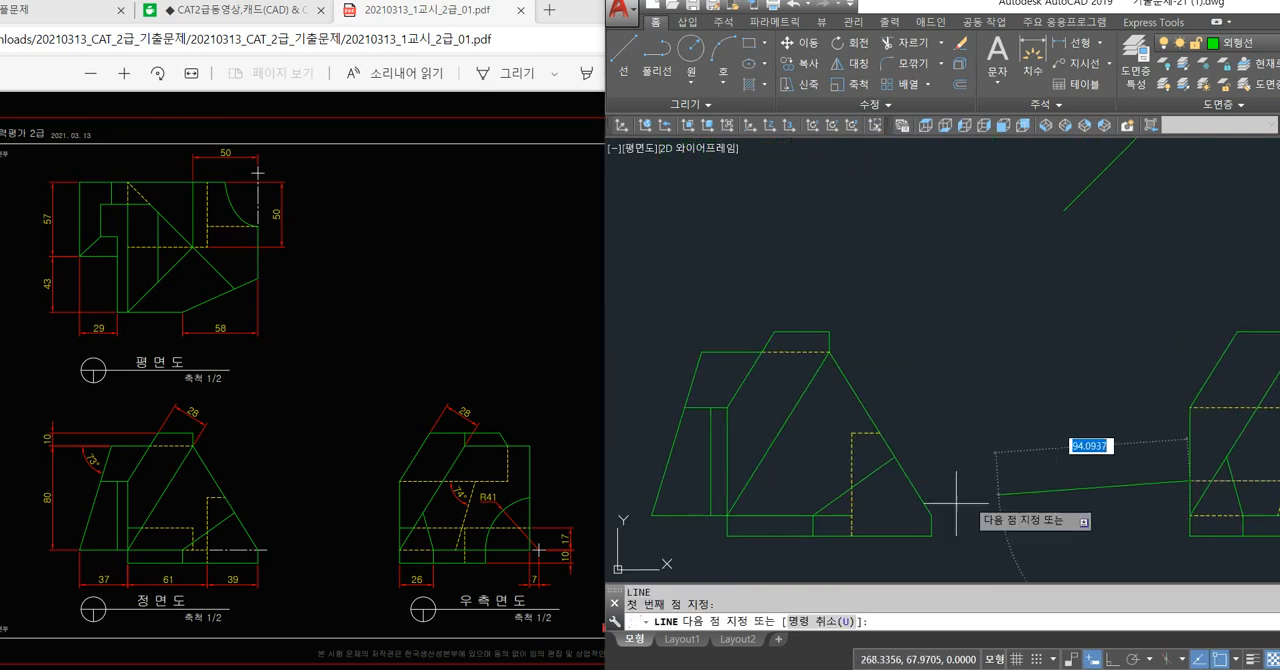
{"action": "left_click", "coordinate": [732, 484]}
{"action": "key", "text": "Return"}
Trim the new horizontal line at the front view's vertical hidden line and erase the leftover piece running toward the side view.
{"action": "type", "text": "tr"}
{"action": "key", "text": "Return"}
{"action": "key", "text": "Return"}
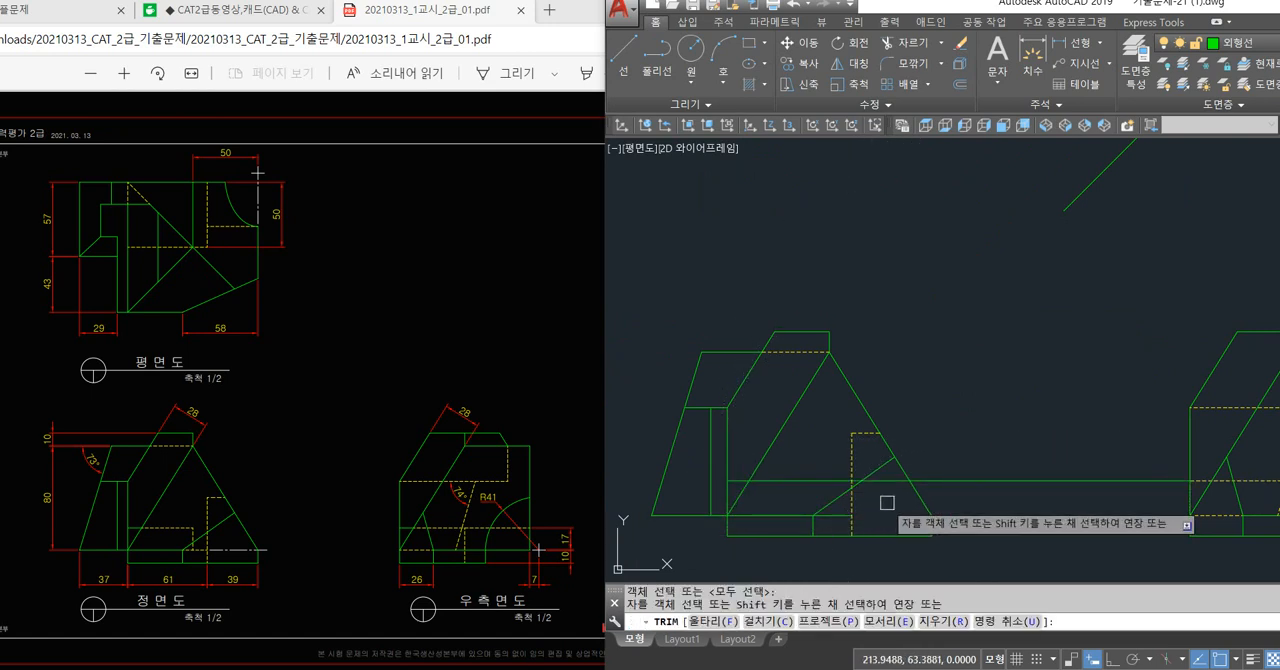
{"action": "scroll", "coordinate": [860, 488], "scroll_direction": "up", "scroll_amount": 5}
{"action": "left_click", "coordinate": [843, 461]}
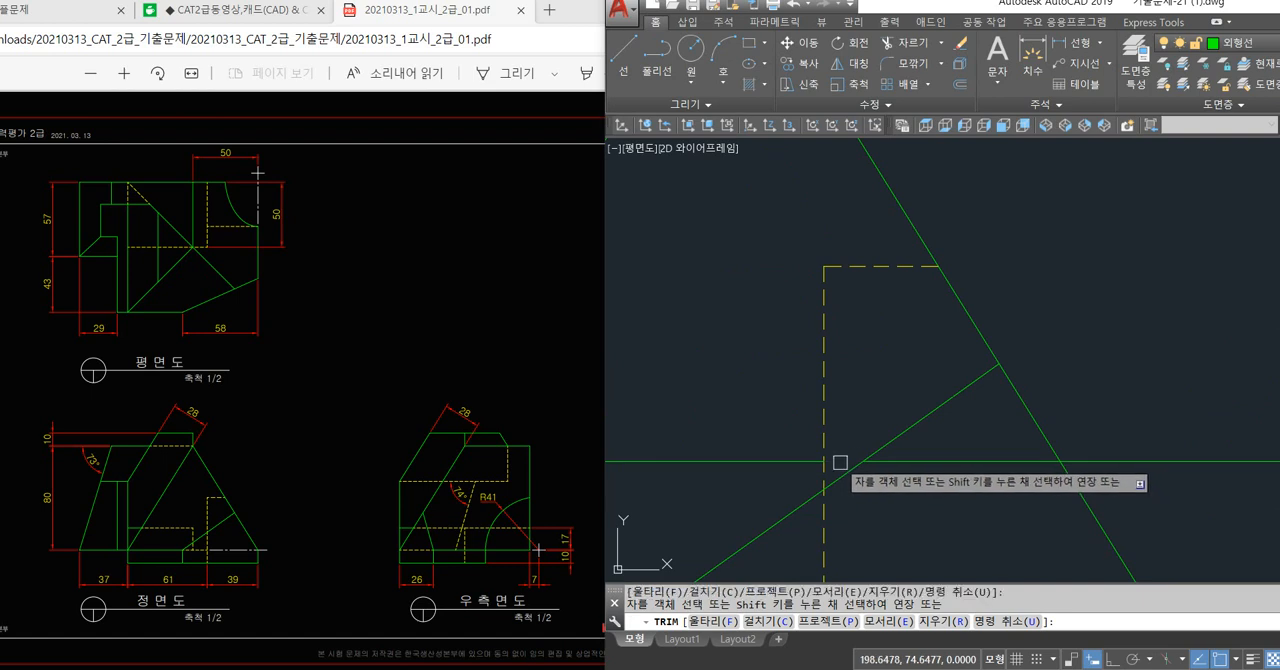
{"action": "scroll", "coordinate": [843, 461], "scroll_direction": "down", "scroll_amount": 4}
{"action": "key", "text": "Return"}
{"action": "left_click", "coordinate": [881, 459]}
{"action": "key", "text": "Delete"}
{"action": "scroll", "coordinate": [896, 470], "scroll_direction": "down", "scroll_amount": 3}
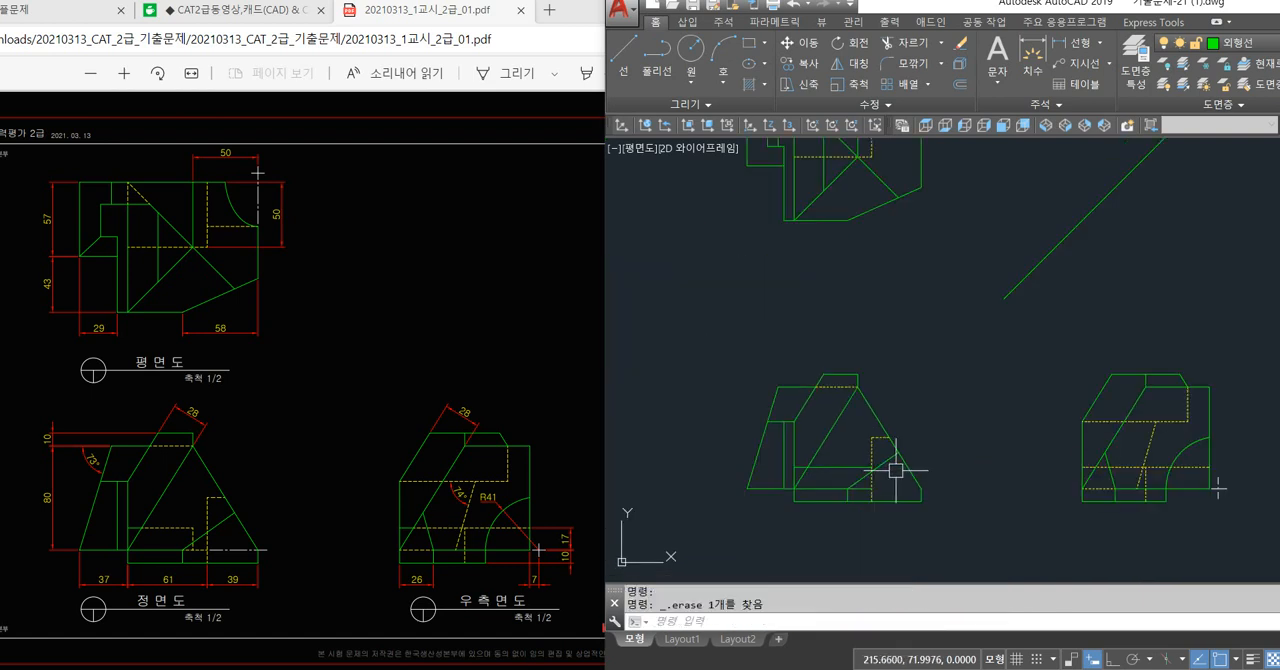
Match the front view's new horizontal line to the properties of the existing hidden line.
{"action": "type", "text": "ma"}
{"action": "key", "text": "Return"}
{"action": "left_click", "coordinate": [866, 446]}
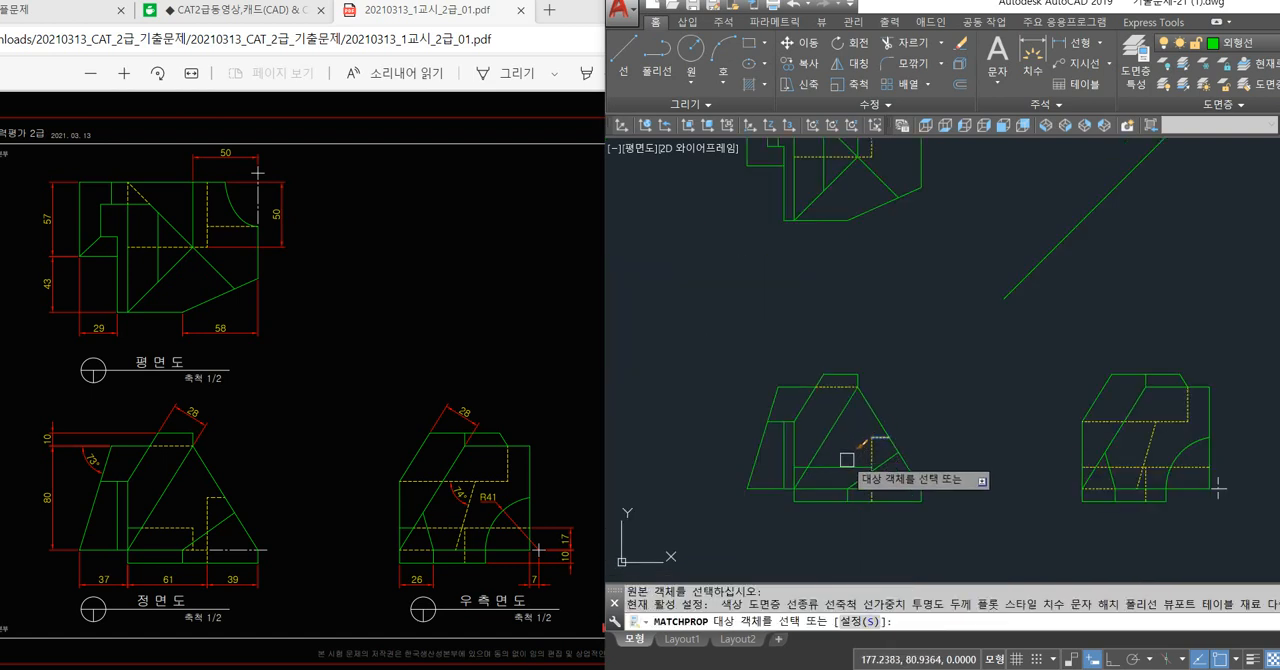
{"action": "left_click", "coordinate": [840, 467]}
{"action": "left_click", "coordinate": [874, 487]}
{"action": "key", "text": "Return"}
Turn on ortho mode and try to draw a vertical line from the front view's lower horizontal edge up to the plan view.
{"action": "type", "text": "l"}
{"action": "key", "text": "Return"}
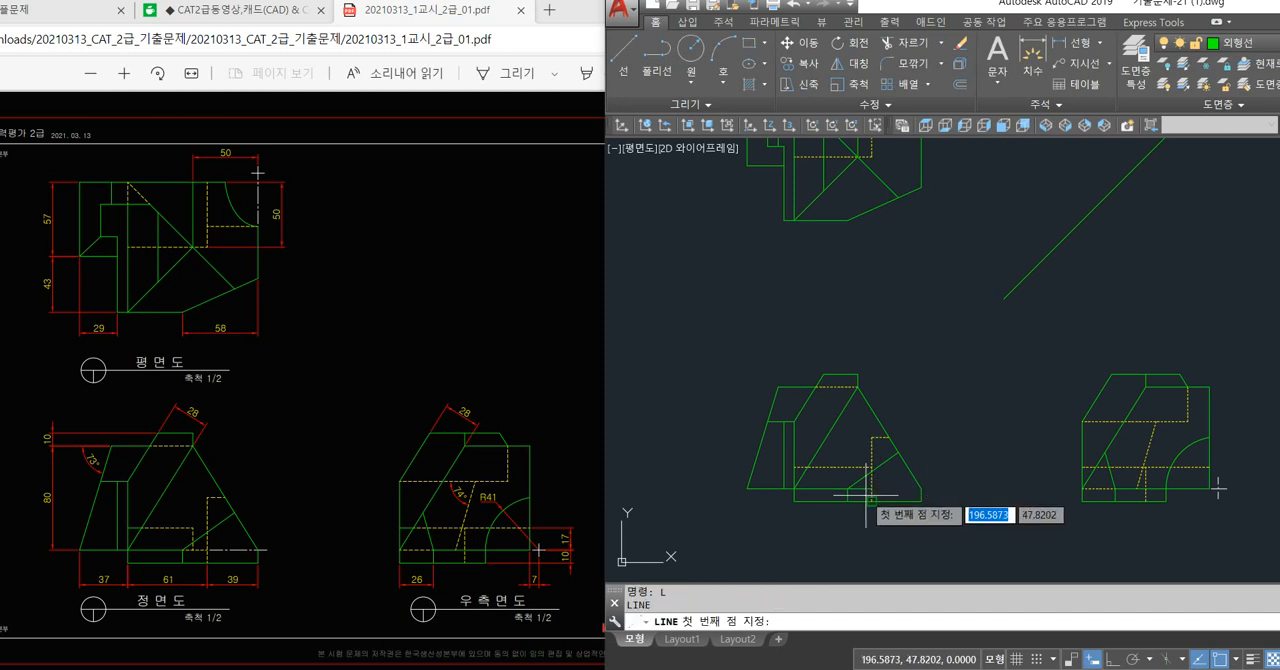
{"action": "scroll", "coordinate": [857, 505], "scroll_direction": "up", "scroll_amount": 5}
{"action": "left_click", "coordinate": [828, 478]}
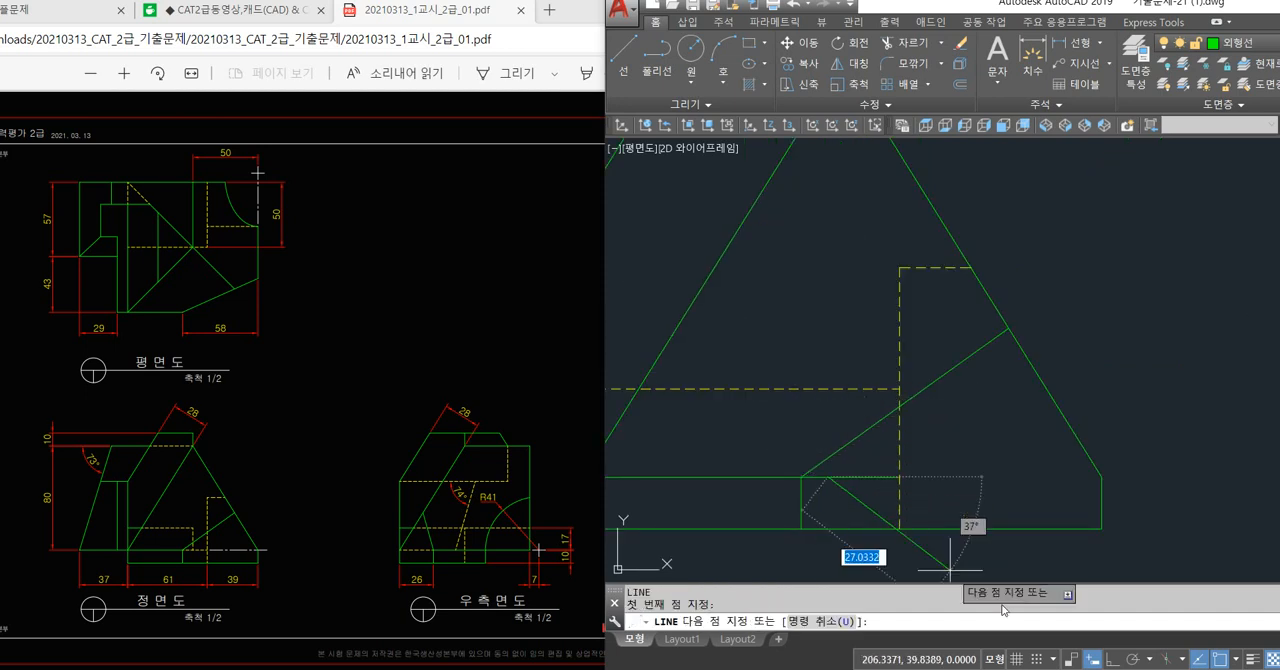
{"action": "key", "text": "F8"}
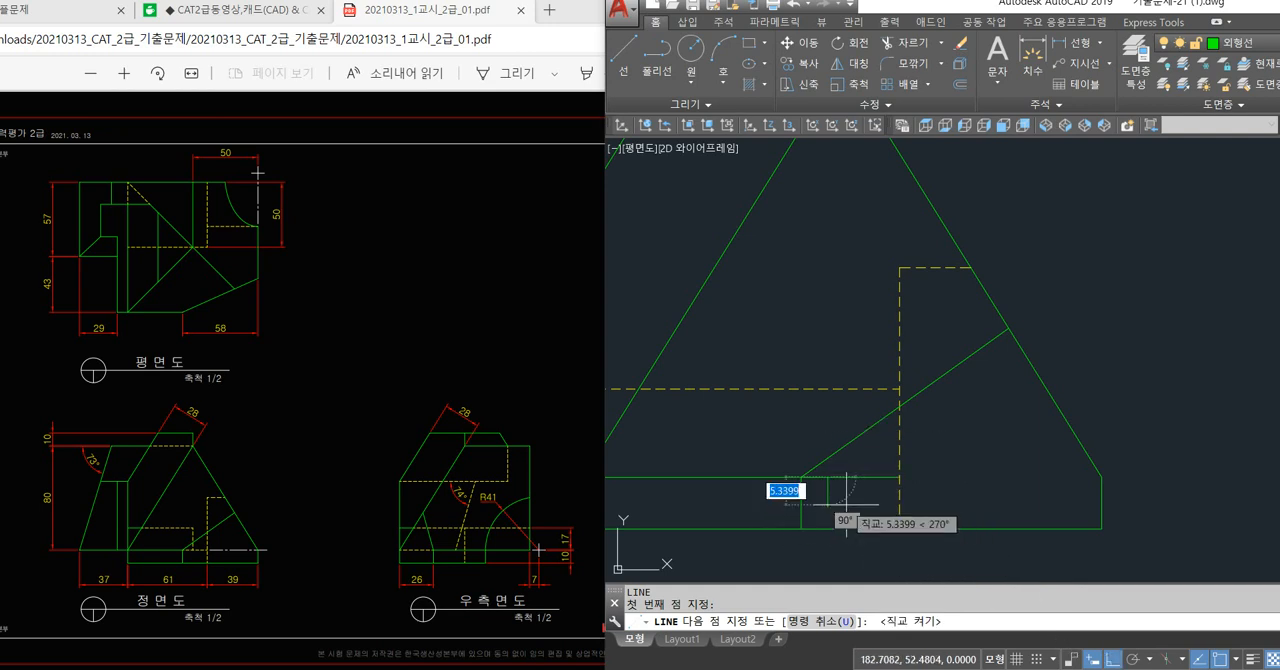
{"action": "scroll", "coordinate": [847, 505], "scroll_direction": "down", "scroll_amount": 4}
{"action": "mouse_move", "coordinate": [855, 287]}
{"action": "middle_mouse_down"}
{"action": "mouse_move", "coordinate": [847, 468]}
{"action": "mouse_move", "coordinate": [849, 314]}
{"action": "mouse_move", "coordinate": [849, 333]}
{"action": "middle_mouse_up"}
{"action": "middle_click_drag", "start_coordinate": [914, 209], "coordinate": [902, 270]}
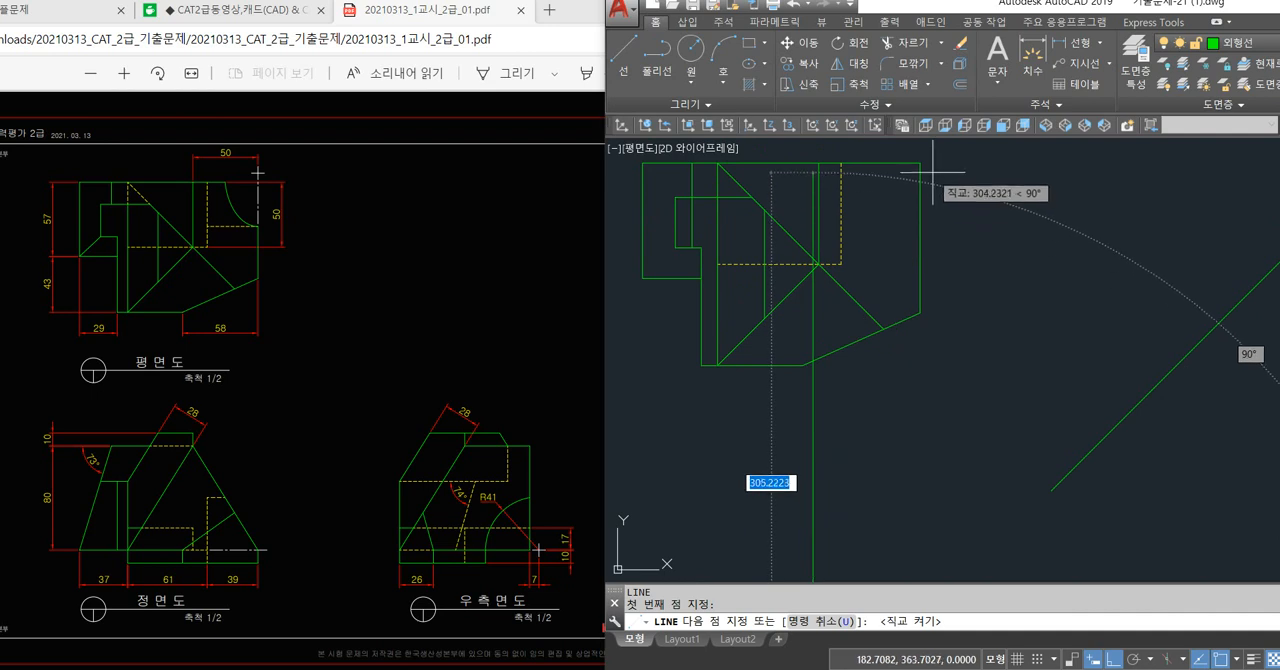
{"action": "key", "text": "Return"}
{"action": "key", "text": "Return"}
Draw a vertical projection line from the plan view's lower corner at the slanted edge down to the front view's bottom edge.
{"action": "left_click", "coordinate": [815, 263]}
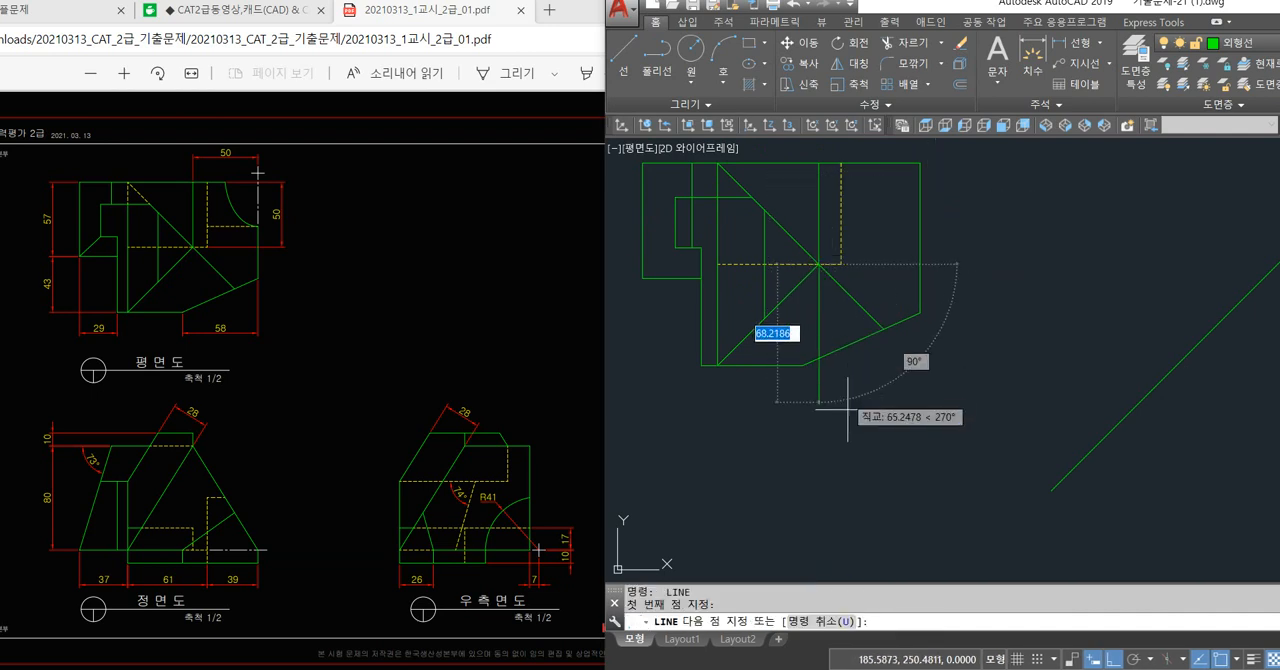
{"action": "scroll", "coordinate": [808, 410], "scroll_direction": "down", "scroll_amount": 2}
{"action": "scroll", "coordinate": [806, 424], "scroll_direction": "down", "scroll_amount": 2}
{"action": "middle_click_drag", "start_coordinate": [806, 428], "coordinate": [791, 328]}
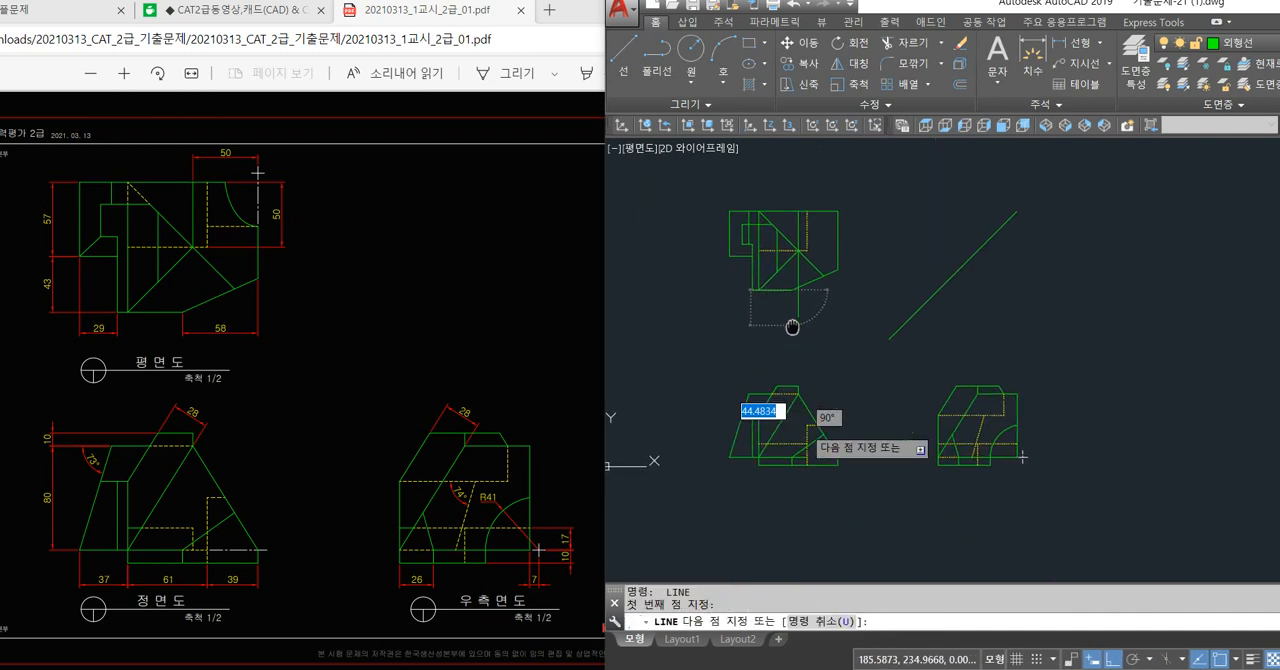
{"action": "scroll", "coordinate": [788, 460], "scroll_direction": "up", "scroll_amount": 4}
{"action": "left_click", "coordinate": [797, 455]}
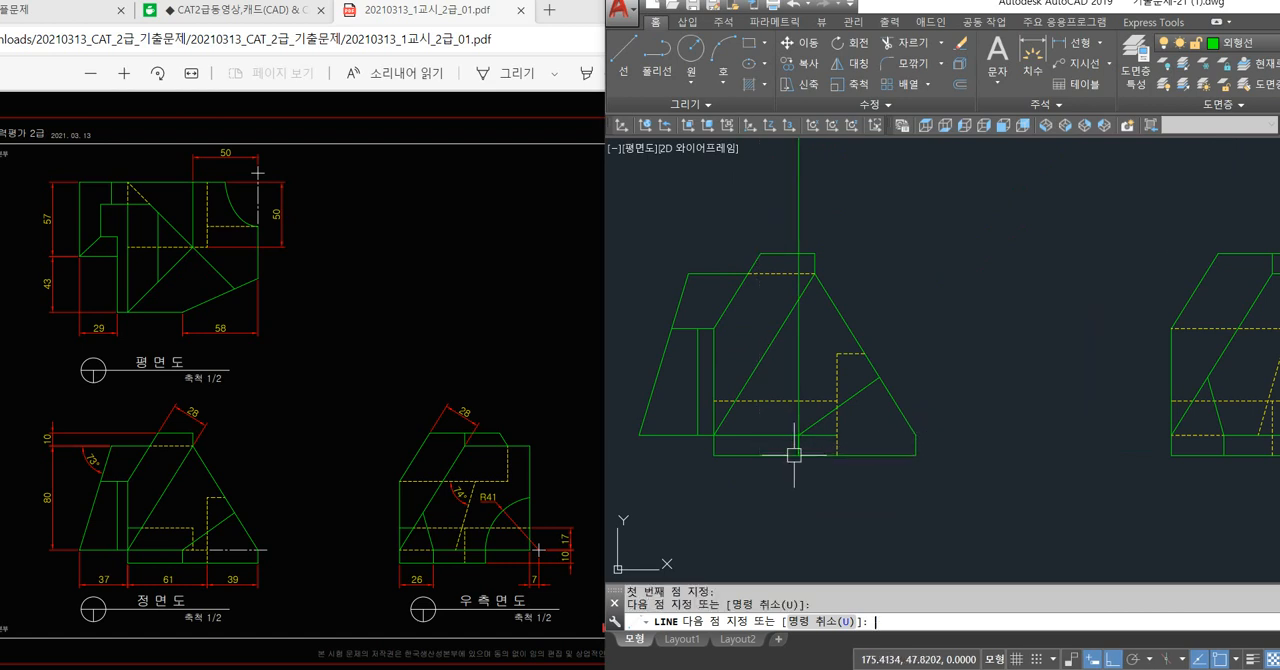
{"action": "key", "text": "Return"}
{"action": "left_click", "coordinate": [802, 455]}
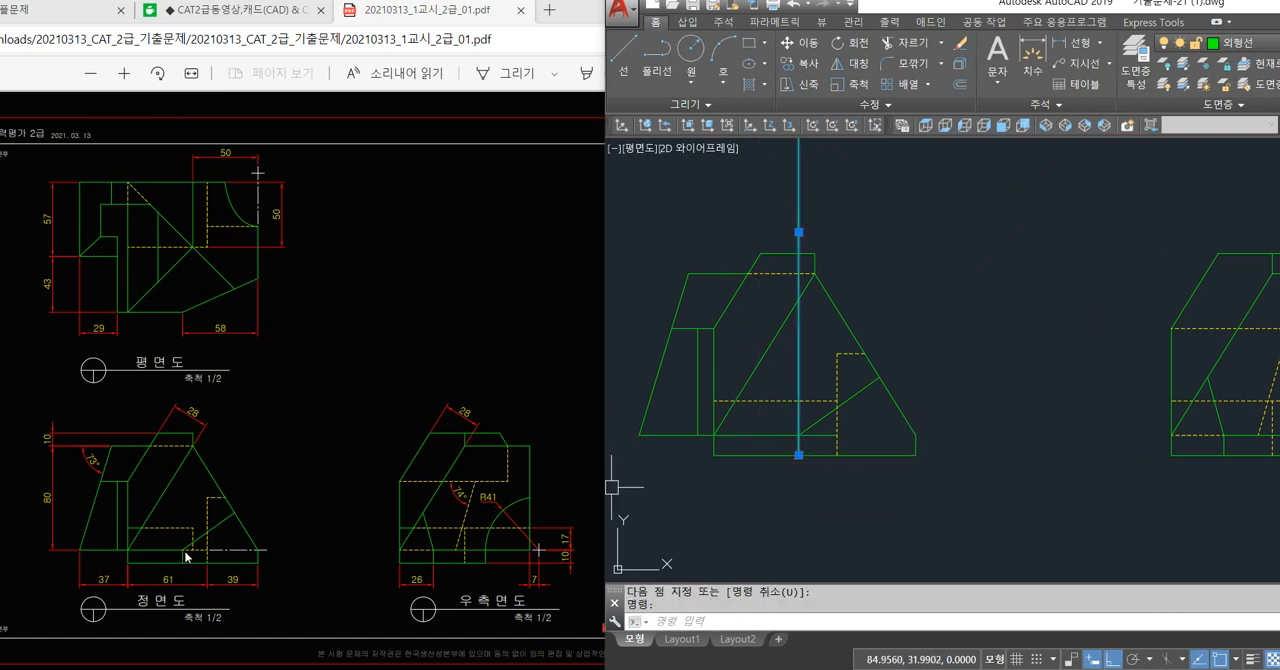
{"action": "type", "text": "l"}
{"action": "key", "text": "Return"}
{"action": "scroll", "coordinate": [808, 437], "scroll_direction": "up", "scroll_amount": 2}
{"action": "left_click", "coordinate": [814, 438]}
{"action": "scroll", "coordinate": [815, 438], "scroll_direction": "down", "scroll_amount": 3}
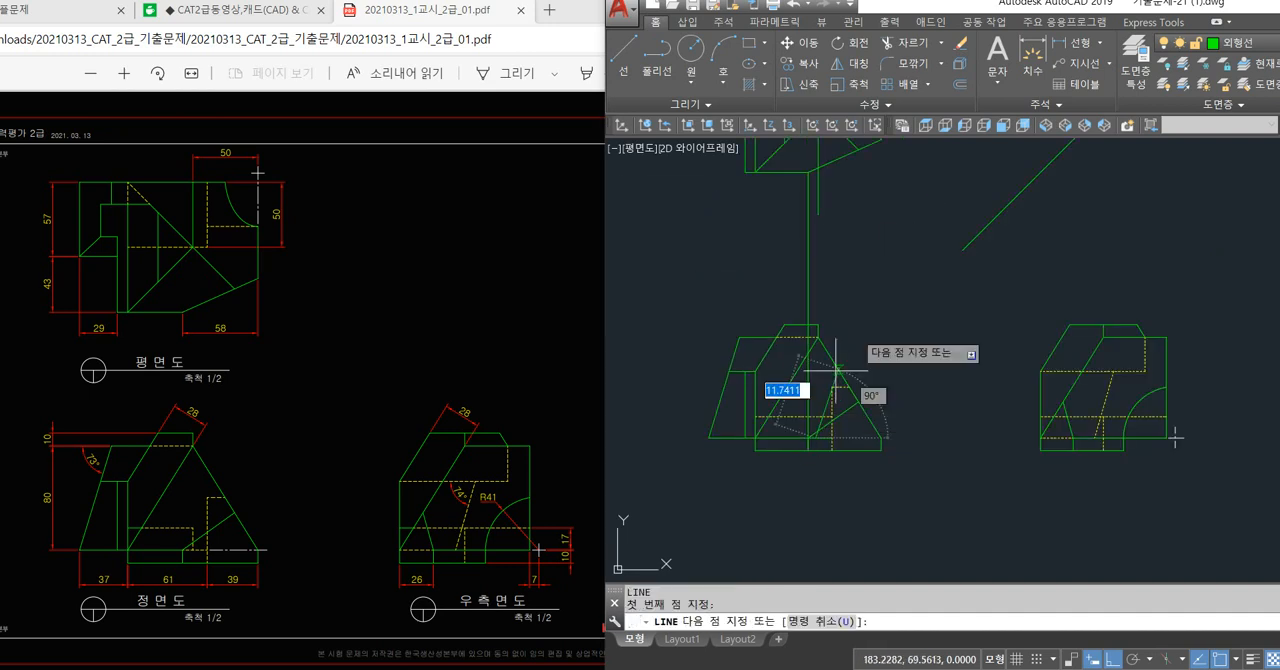
{"action": "middle_click_drag", "start_coordinate": [858, 284], "coordinate": [829, 387]}
{"action": "key", "text": "Return"}
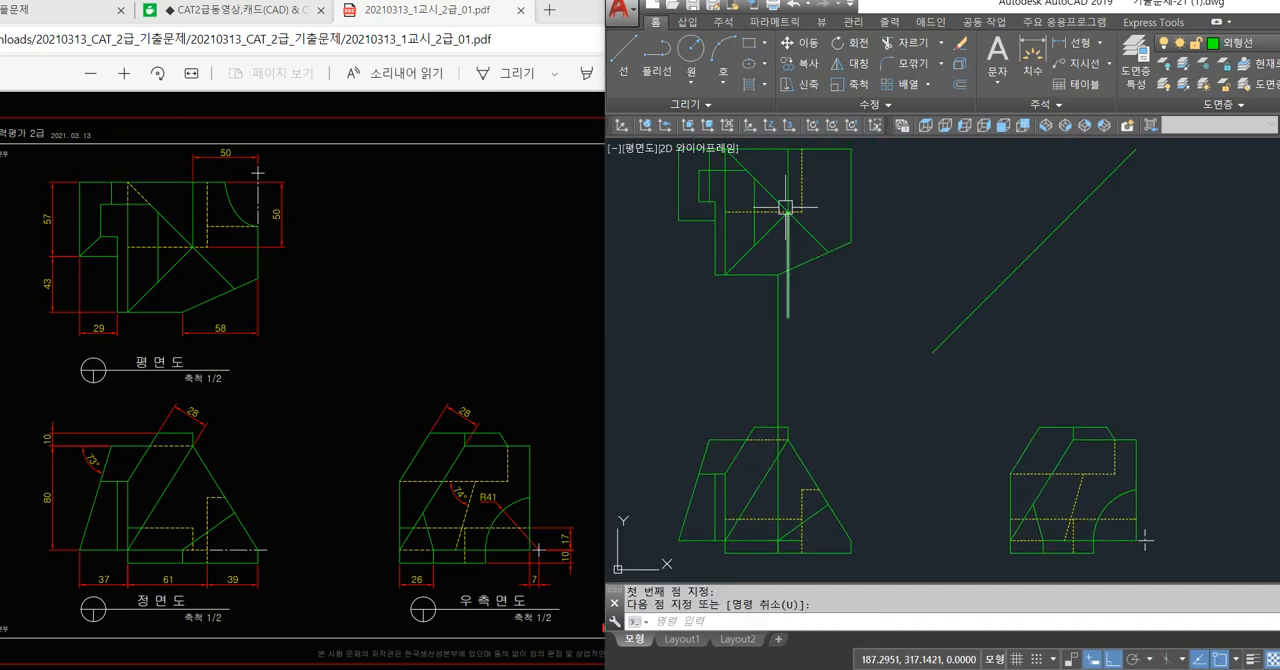
Draw a short vertical trial line down from the plan view's lower diagonal and erase it.
{"action": "scroll", "coordinate": [786, 208], "scroll_direction": "up", "scroll_amount": 4}
{"action": "key", "text": "Return"}
{"action": "key", "text": "Return"}
{"action": "key", "text": "Return"}
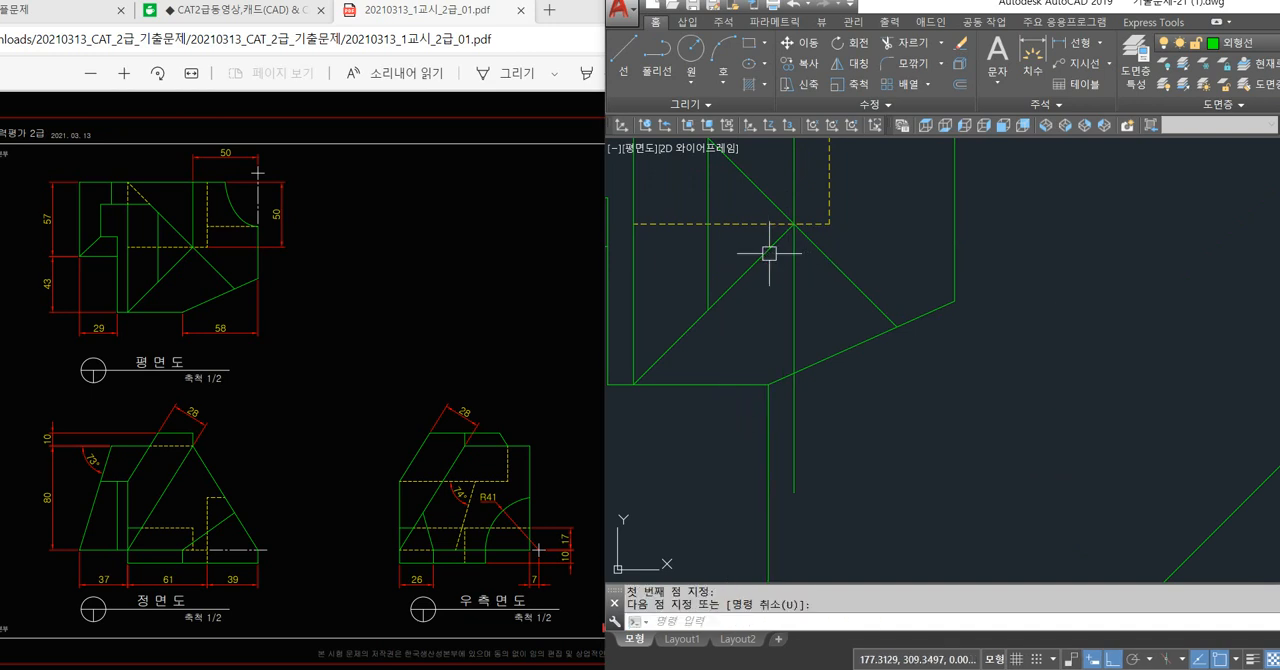
{"action": "key", "text": "Return"}
{"action": "left_click", "coordinate": [776, 245]}
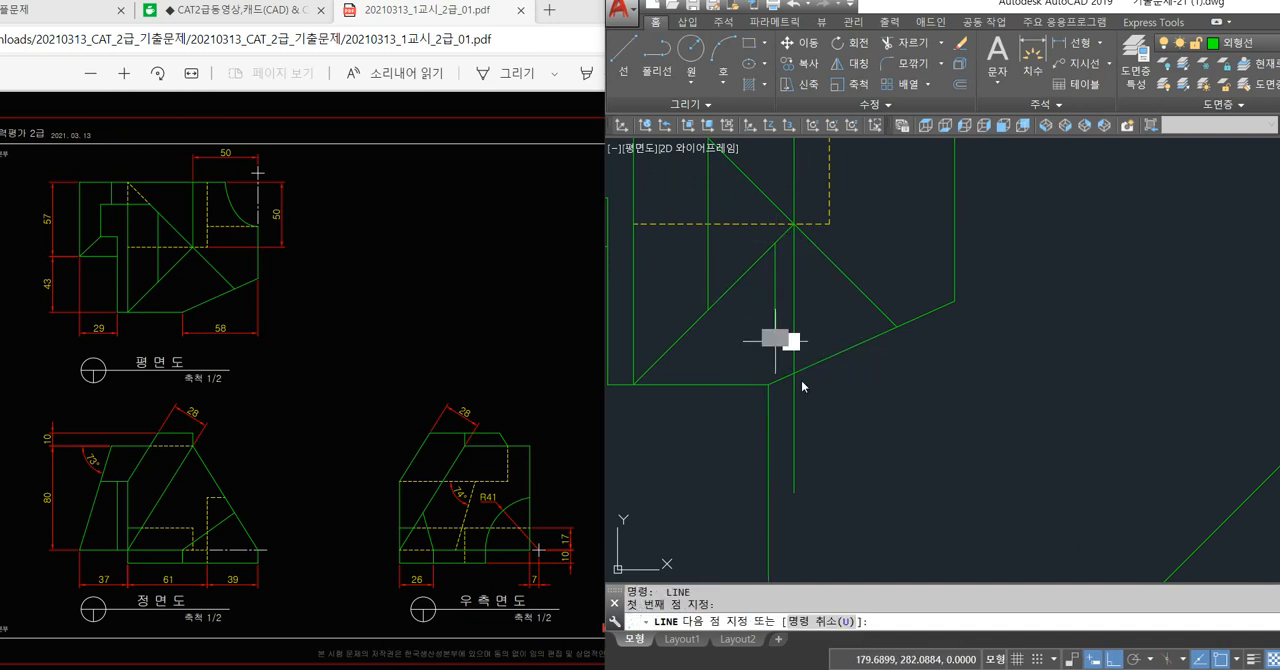
{"action": "left_click", "coordinate": [775, 341]}
{"action": "key", "text": "Return"}
{"action": "middle_click_drag", "start_coordinate": [798, 212], "coordinate": [781, 291]}
{"action": "key", "text": "Return"}
{"action": "left_click", "coordinate": [747, 222]}
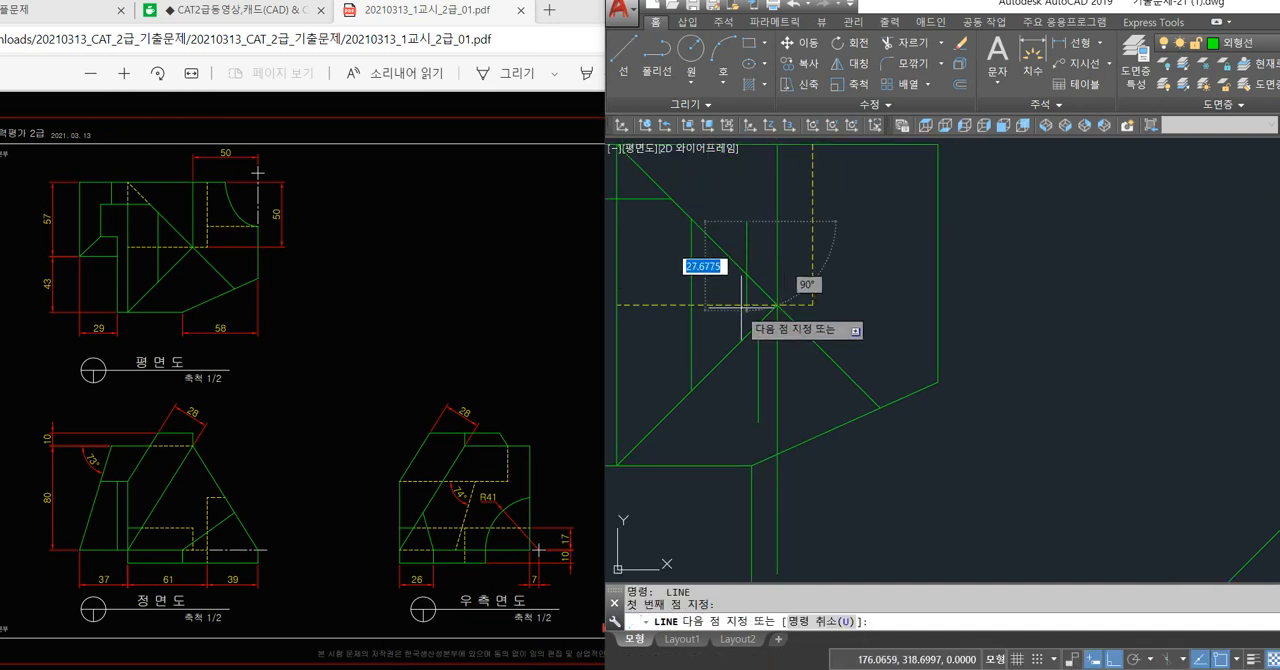
{"action": "key", "text": "Escape"}
{"action": "left_click", "coordinate": [760, 365]}
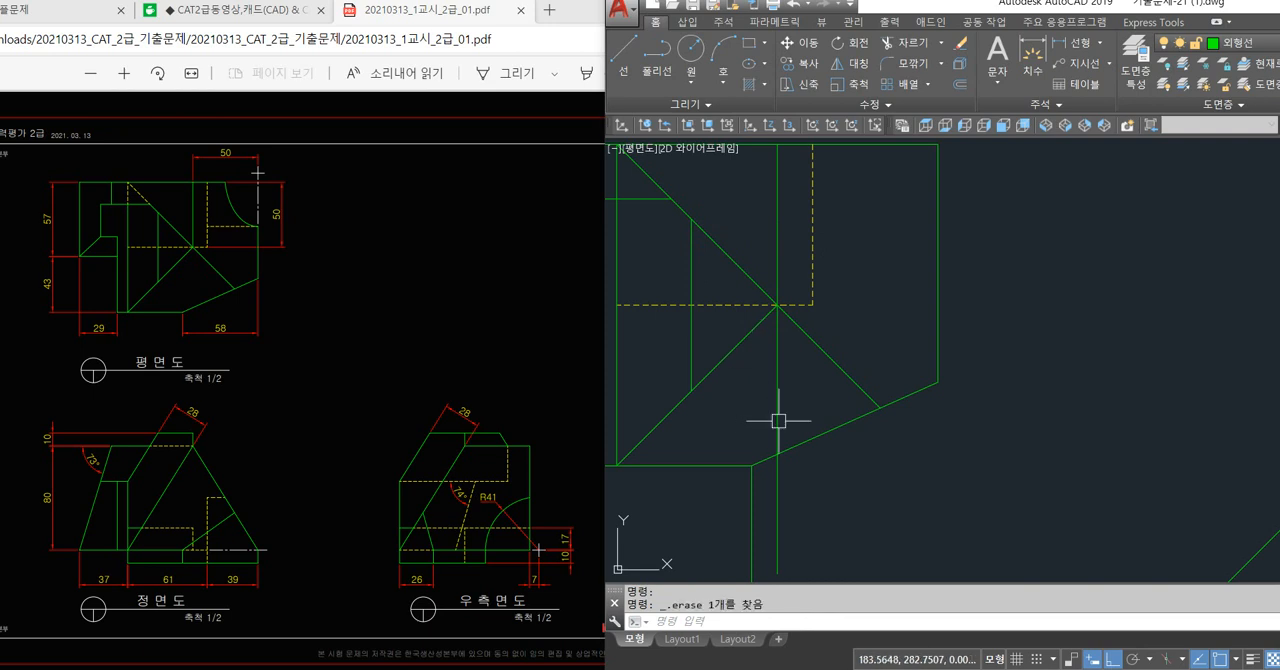
Draw a vertical line from the plan view's diagonal intersection down through the front view's apex to its lower horizontal edge.
{"action": "key", "text": "Return"}
{"action": "left_click", "coordinate": [778, 313]}
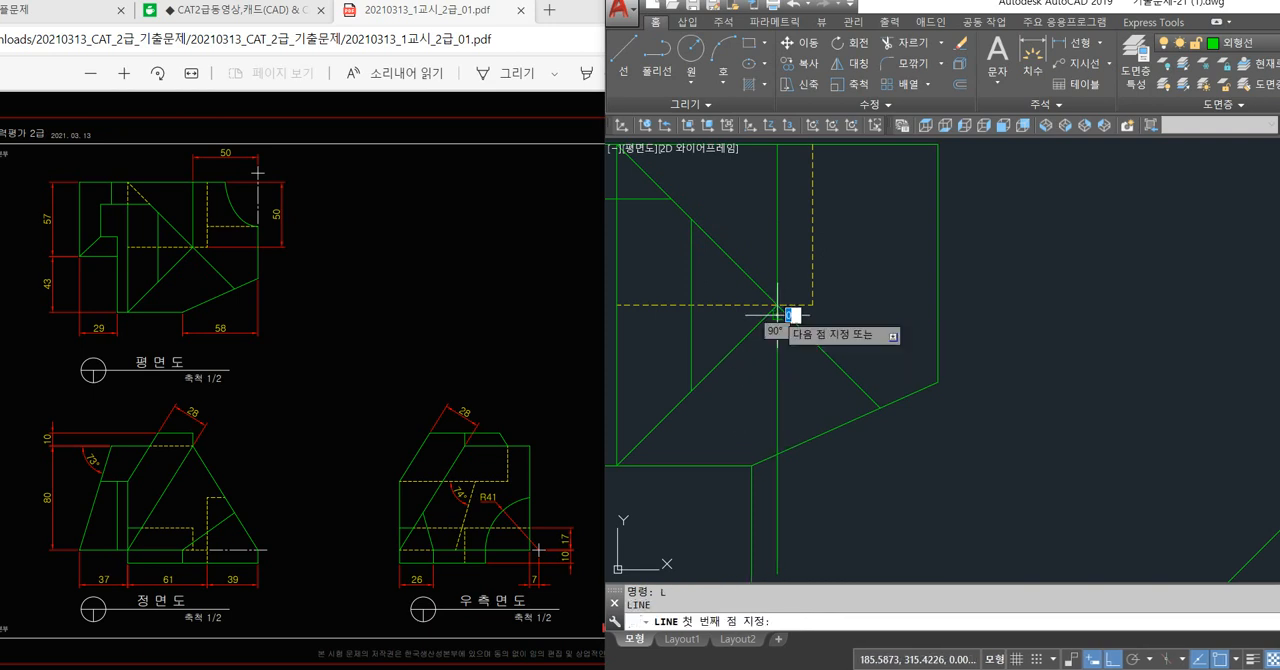
{"action": "scroll", "coordinate": [778, 314], "scroll_direction": "down", "scroll_amount": 2}
{"action": "middle_click_drag", "start_coordinate": [773, 517], "coordinate": [769, 285]}
{"action": "middle_click_drag", "start_coordinate": [790, 435], "coordinate": [785, 318]}
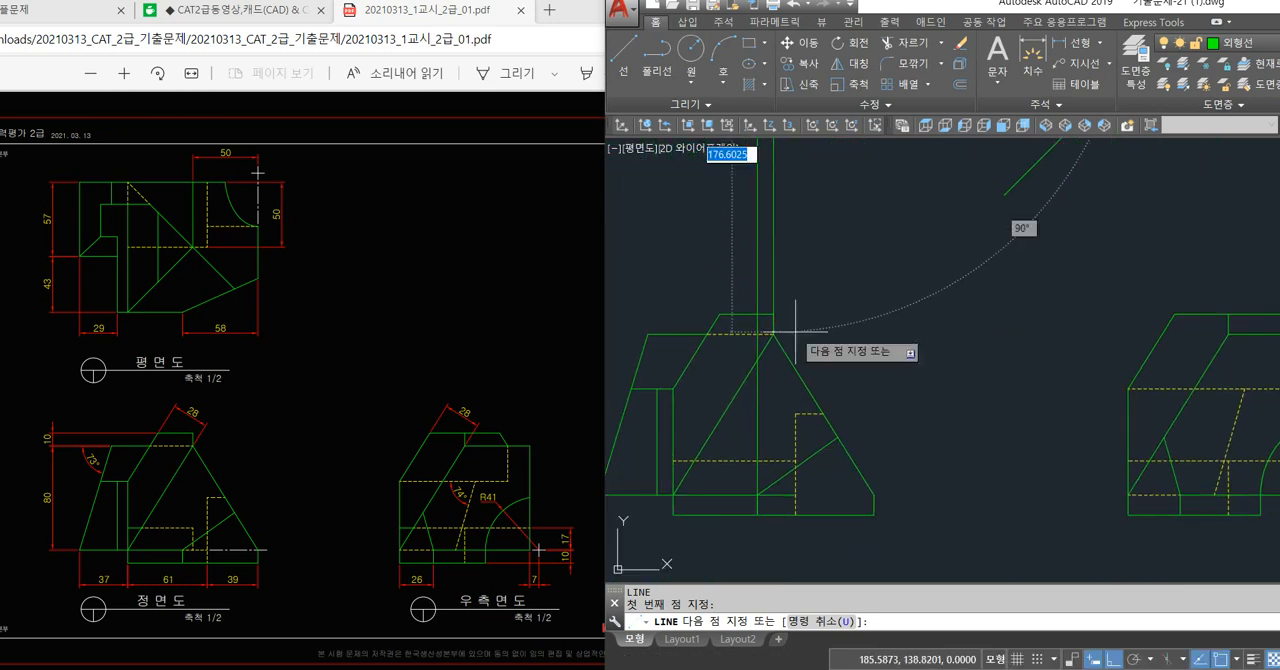
{"action": "left_click", "coordinate": [768, 494]}
{"action": "key", "text": "Return"}
Trim the front view's new vertical line and the lower horizontal hidden line so they meet in a corner.
{"action": "type", "text": "tr"}
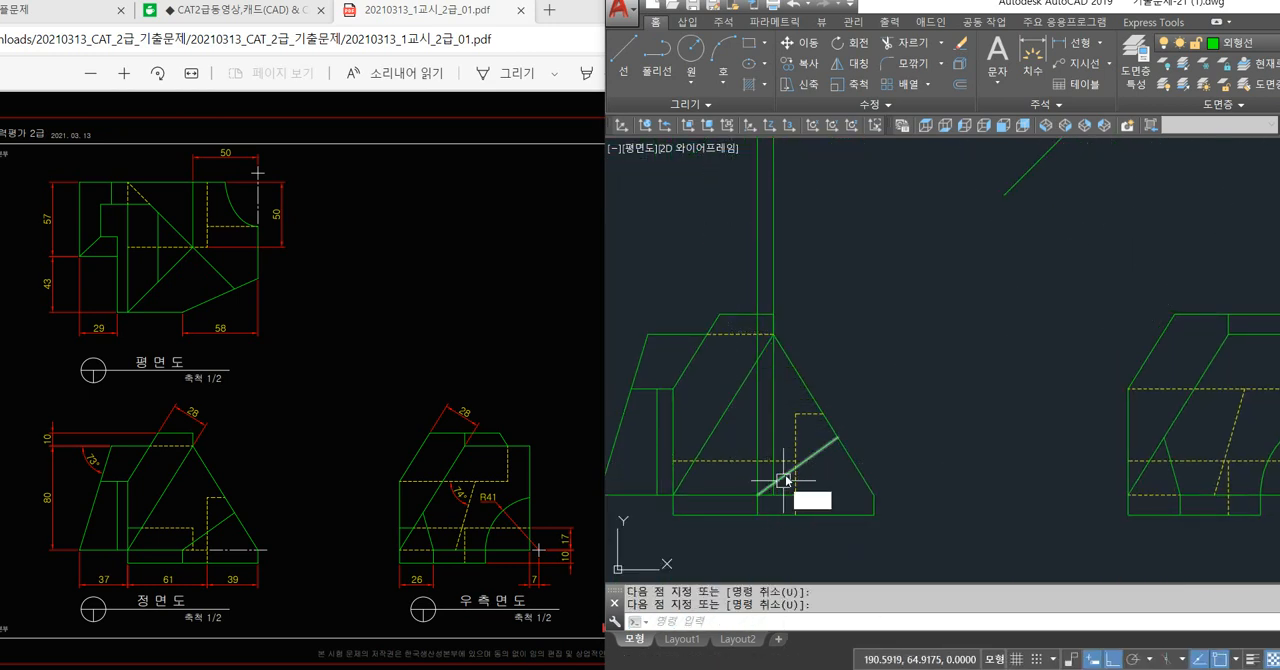
{"action": "key", "text": "Return"}
{"action": "key", "text": "Return"}
{"action": "scroll", "coordinate": [784, 471], "scroll_direction": "up", "scroll_amount": 2}
{"action": "left_click", "coordinate": [766, 432]}
{"action": "key", "text": "Return"}
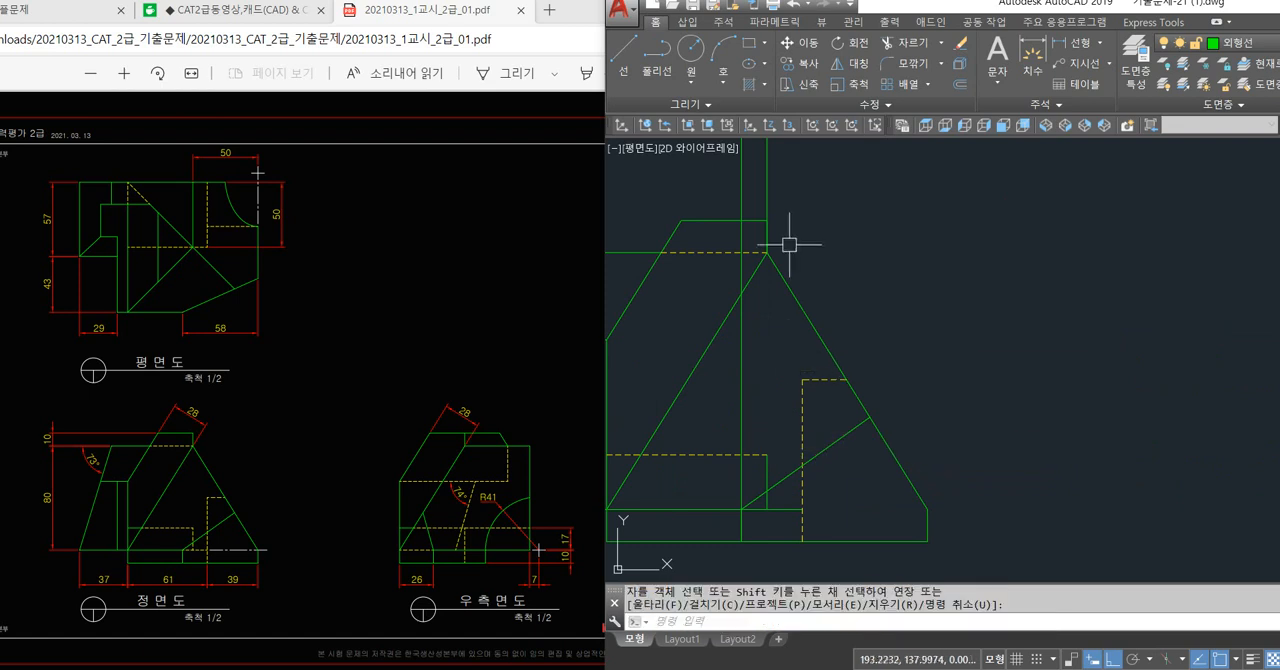
{"action": "key", "text": "Escape"}
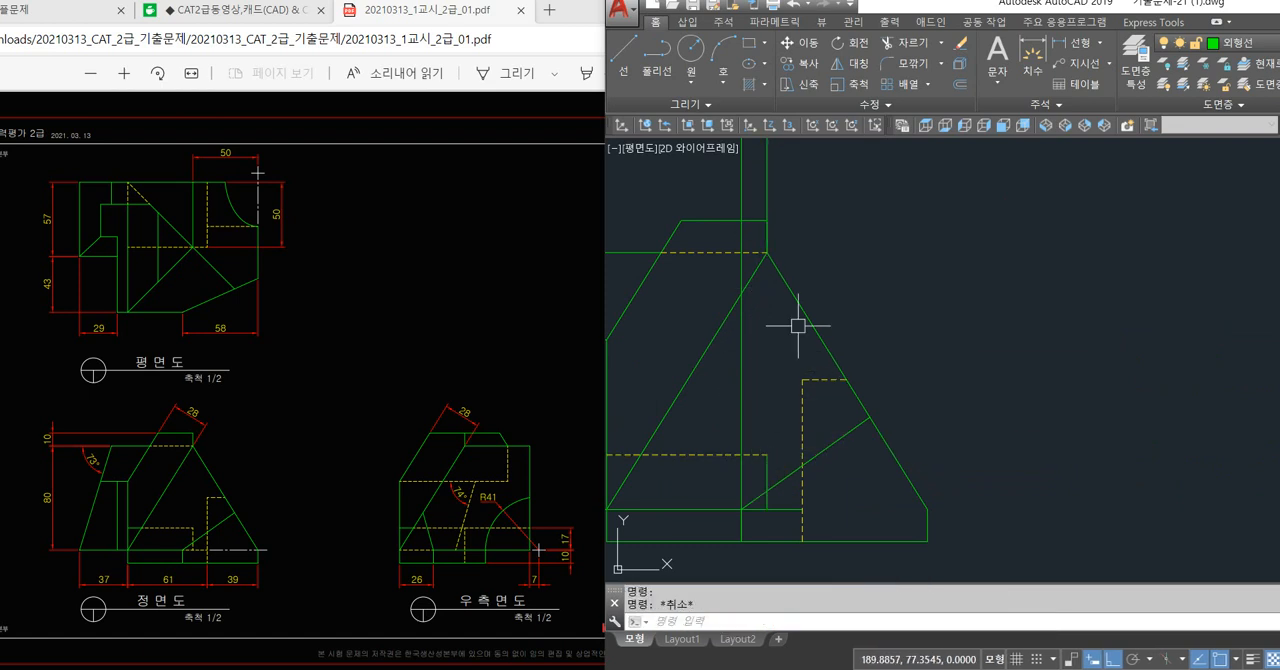
Erase the two vertical projection lines running between the plan view and the front view.
{"action": "left_click", "coordinate": [770, 186]}
{"action": "left_click", "coordinate": [778, 172]}
{"action": "left_click", "coordinate": [735, 182]}
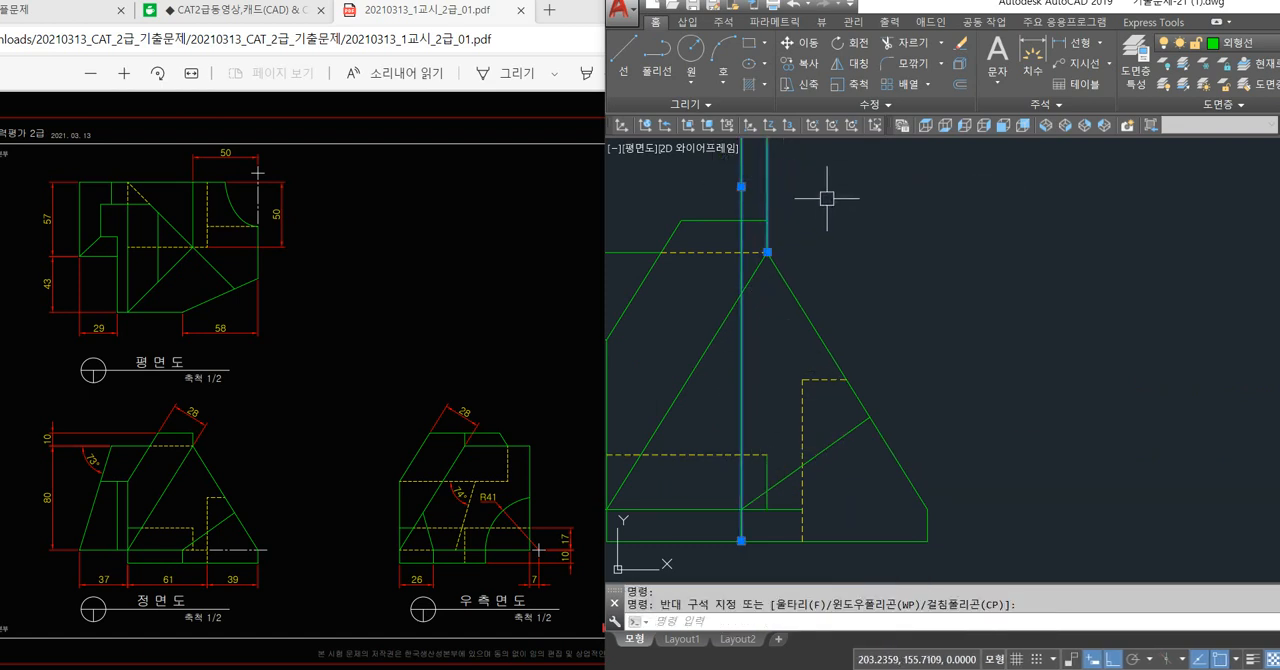
{"action": "key", "text": "Delete"}
Match the front view's short vertical line to the properties of the horizontal hidden line.
{"action": "key", "text": "Return"}
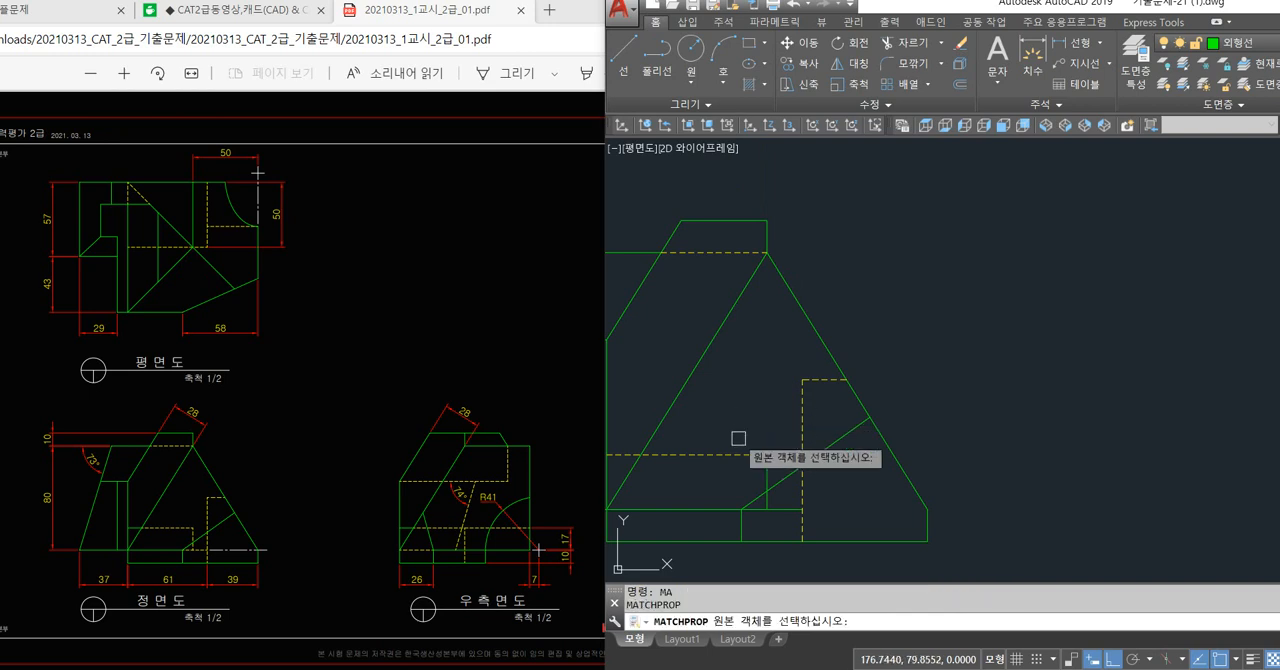
{"action": "left_click", "coordinate": [752, 455]}
{"action": "left_click", "coordinate": [801, 516]}
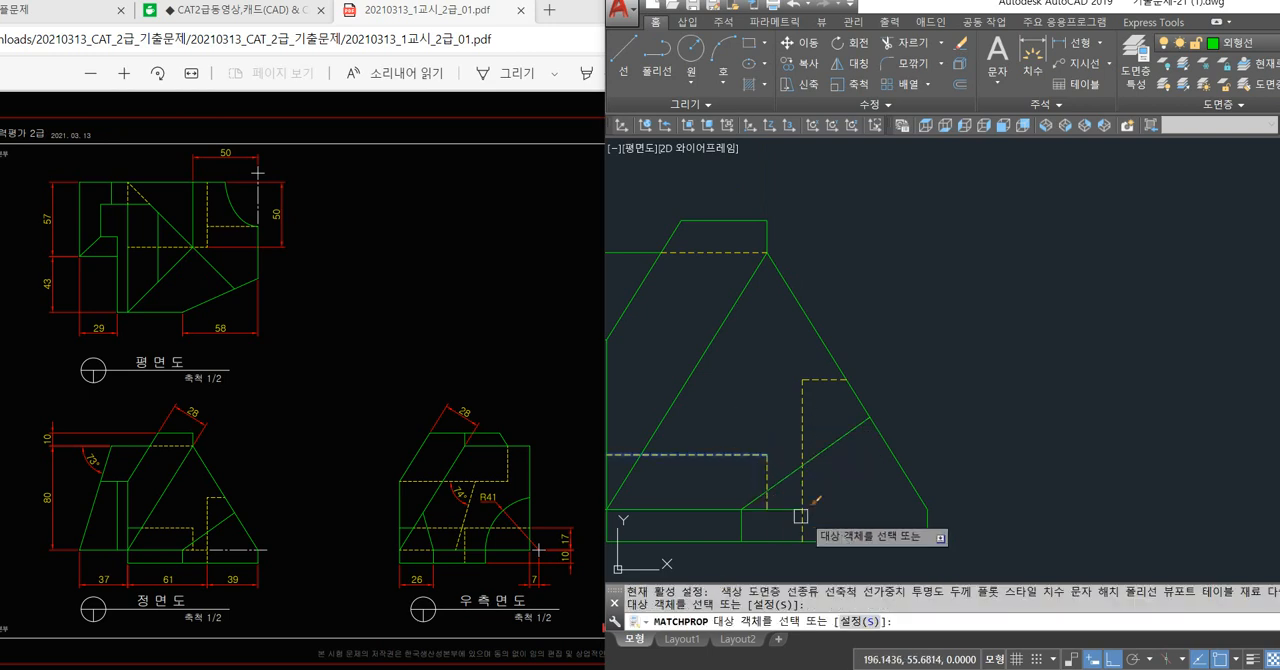
{"action": "key", "text": "space"}
{"action": "scroll", "coordinate": [788, 456], "scroll_direction": "down", "scroll_amount": 2}
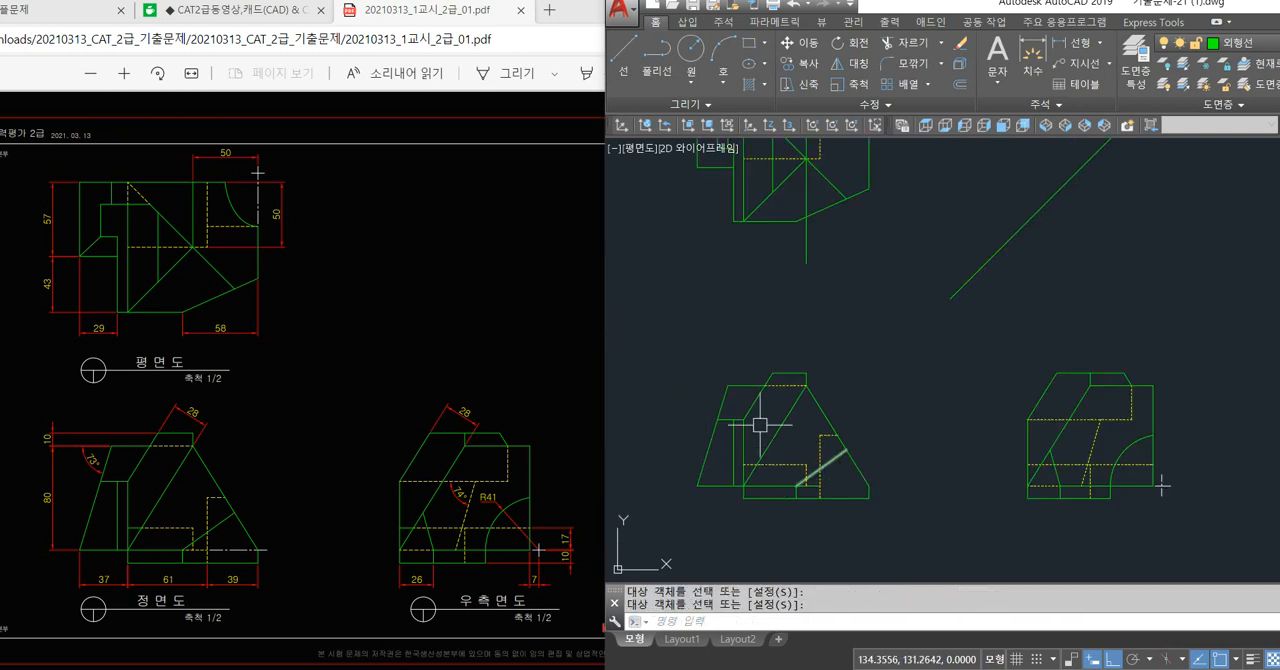
Trim the front view's lower horizontal edge beside the short solid vertical edge and extend the remaining right piece back to that edge.
{"action": "scroll", "coordinate": [722, 511], "scroll_direction": "up", "scroll_amount": 2}
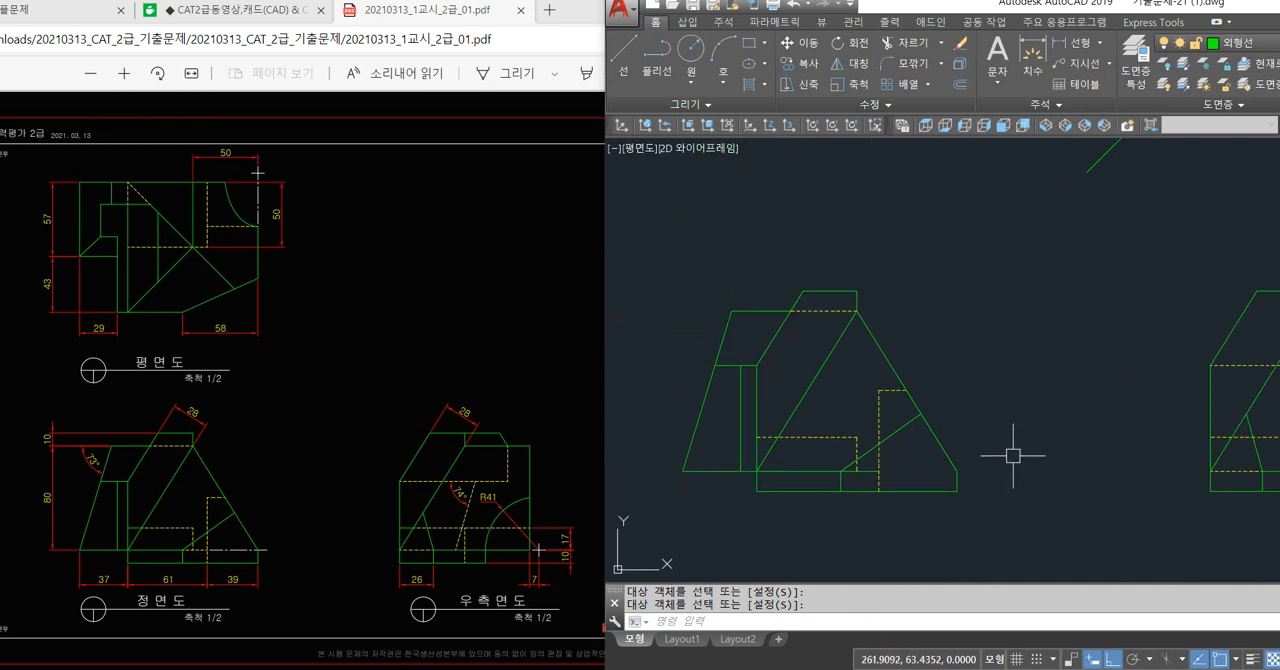
{"action": "middle_click_drag", "start_coordinate": [1004, 453], "coordinate": [947, 455]}
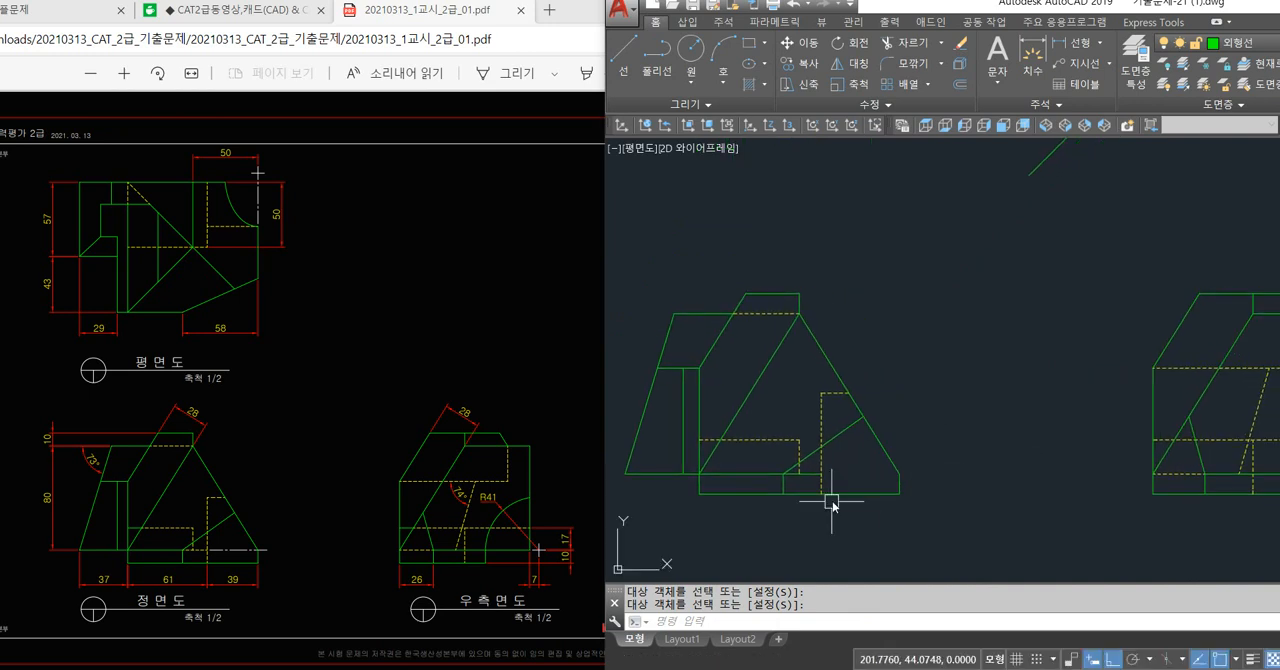
{"action": "type", "text": "tr"}
{"action": "key", "text": "space"}
{"action": "key", "text": "space"}
{"action": "scroll", "coordinate": [796, 478], "scroll_direction": "up", "scroll_amount": 2}
{"action": "left_click", "coordinate": [793, 467]}
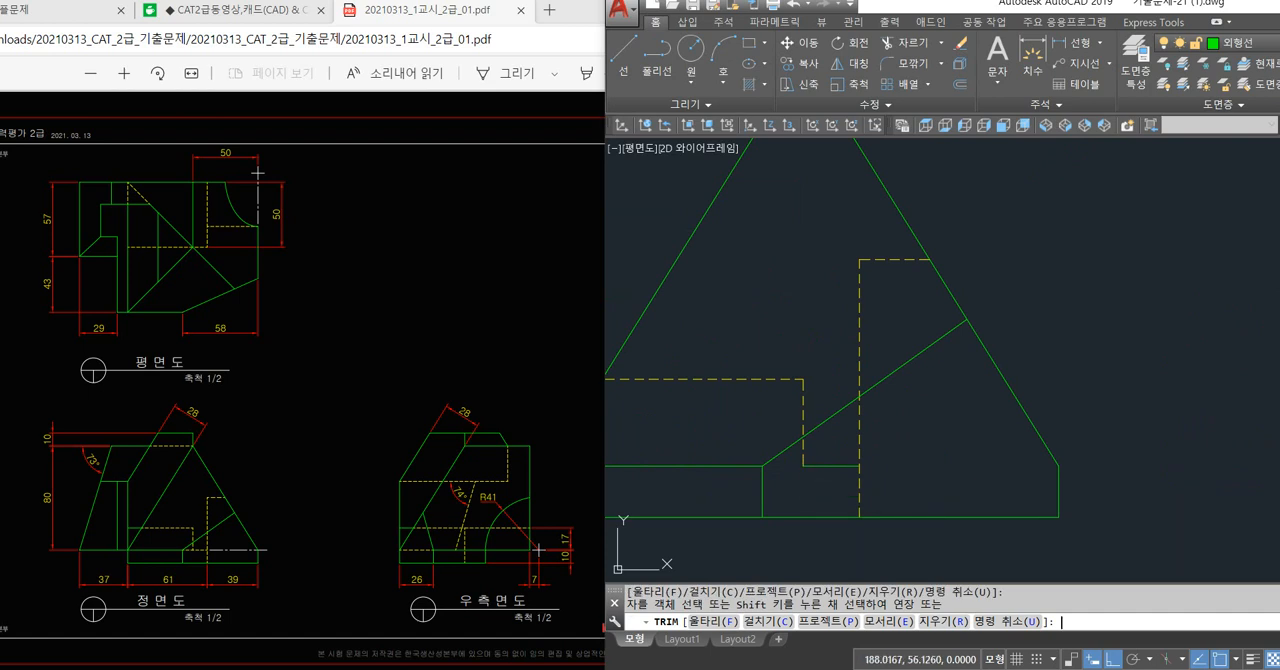
{"action": "key", "text": "space"}
Match the right piece of the front view's lower horizontal edge to the properties of the short vertical hidden line.
{"action": "type", "text": "m"}
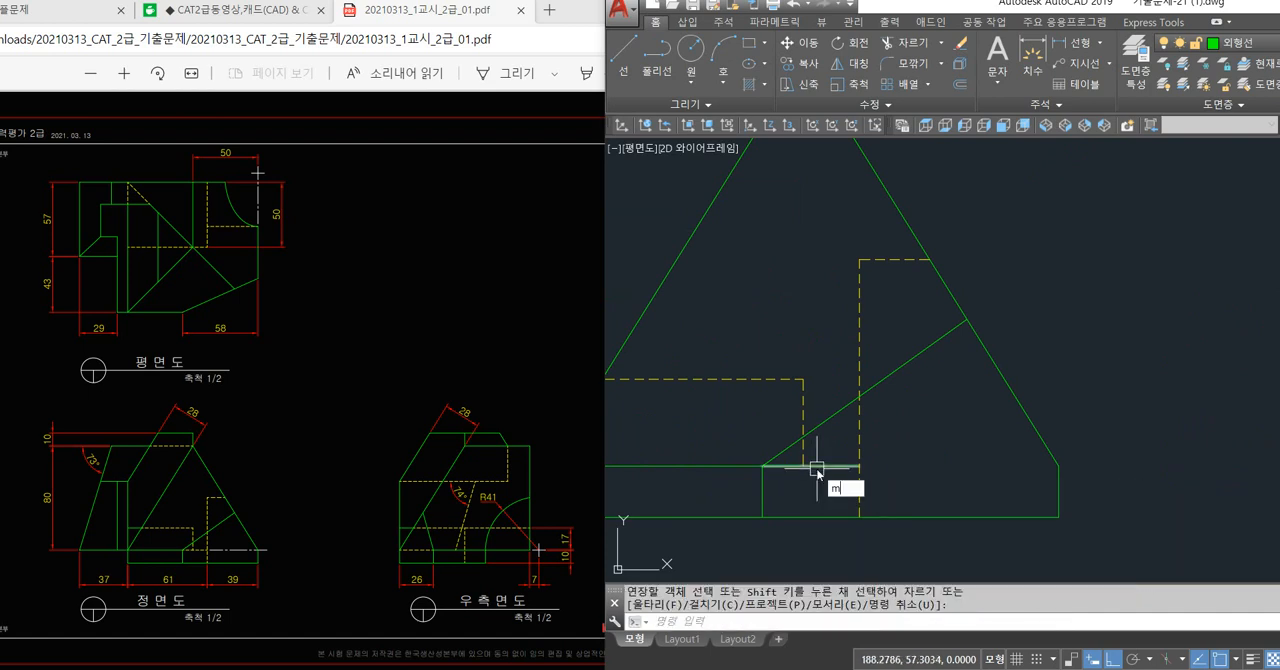
{"action": "type", "text": "a"}
{"action": "key", "text": "space"}
{"action": "left_click", "coordinate": [802, 408]}
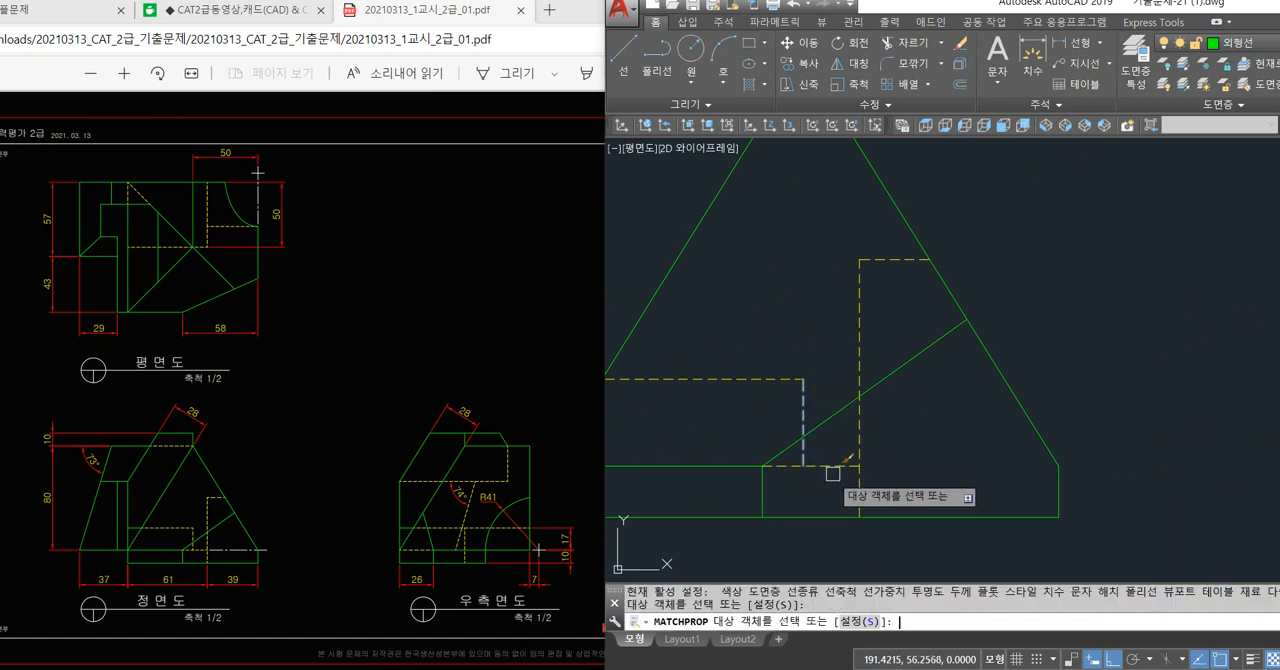
{"action": "key", "text": "space"}
Erase the leftover vertical line running down from the plan view's diagonal intersection.
{"action": "scroll", "coordinate": [833, 476], "scroll_direction": "down", "scroll_amount": 3}
{"action": "middle_click_drag", "start_coordinate": [1144, 463], "coordinate": [1046, 461]}
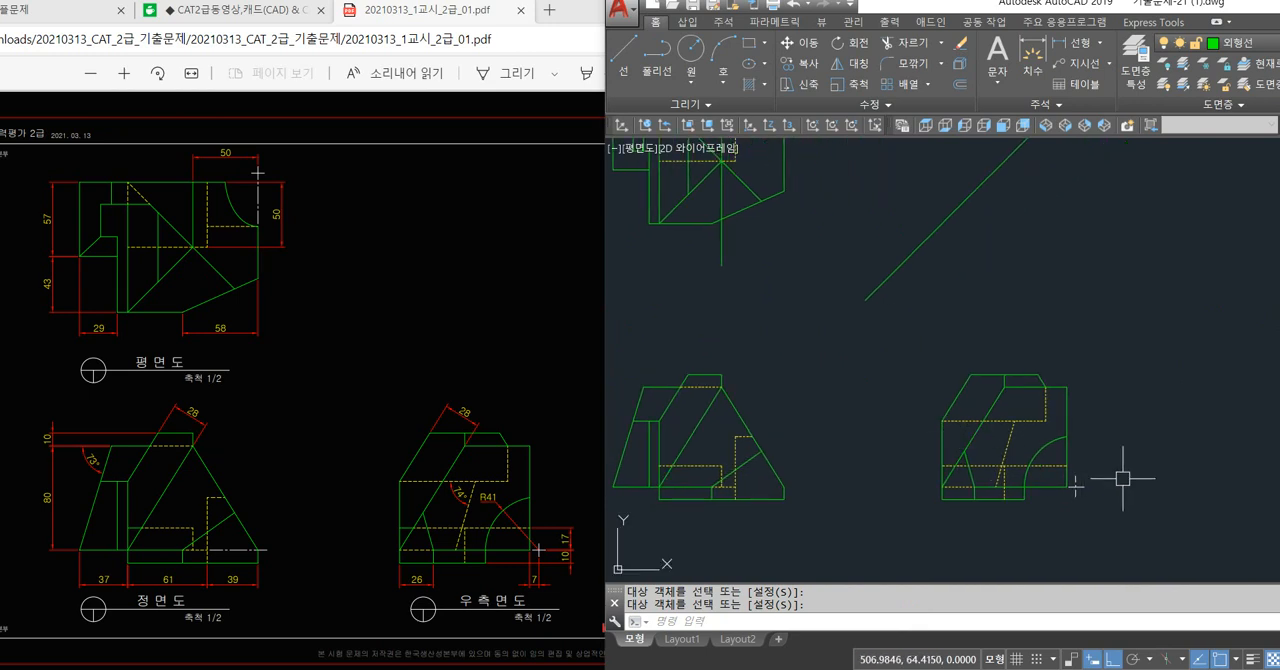
{"action": "scroll", "coordinate": [968, 455], "scroll_direction": "down", "scroll_amount": 1}
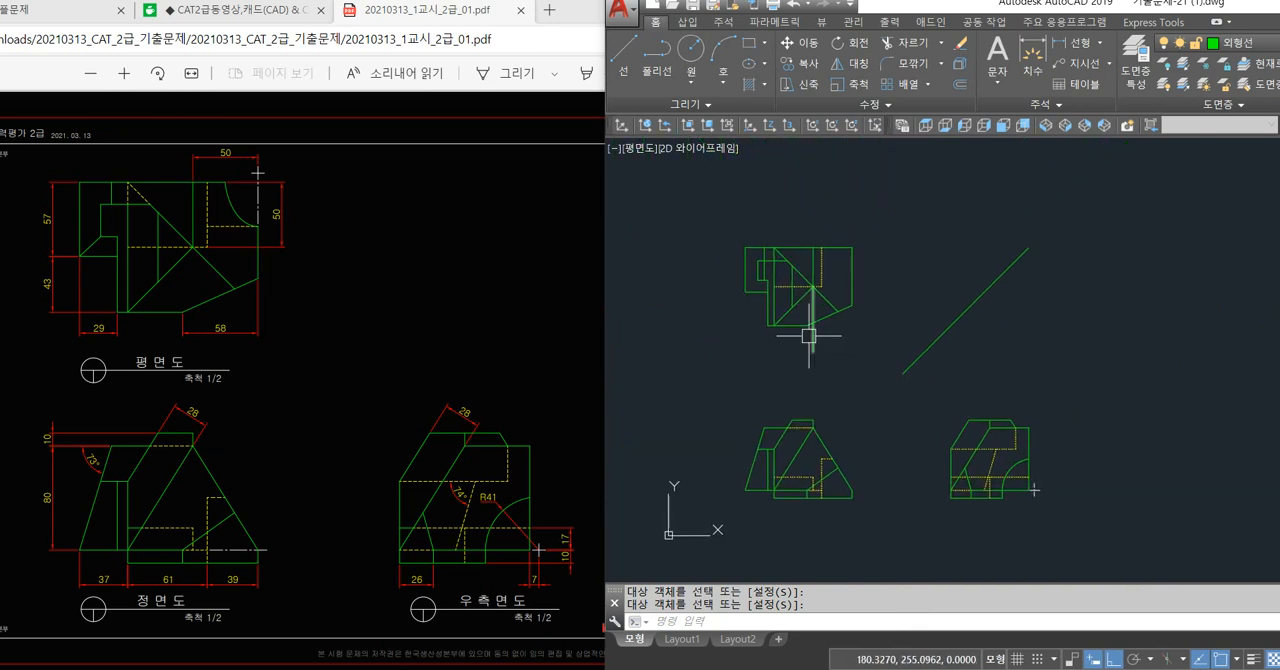
{"action": "key", "text": "Delete"}
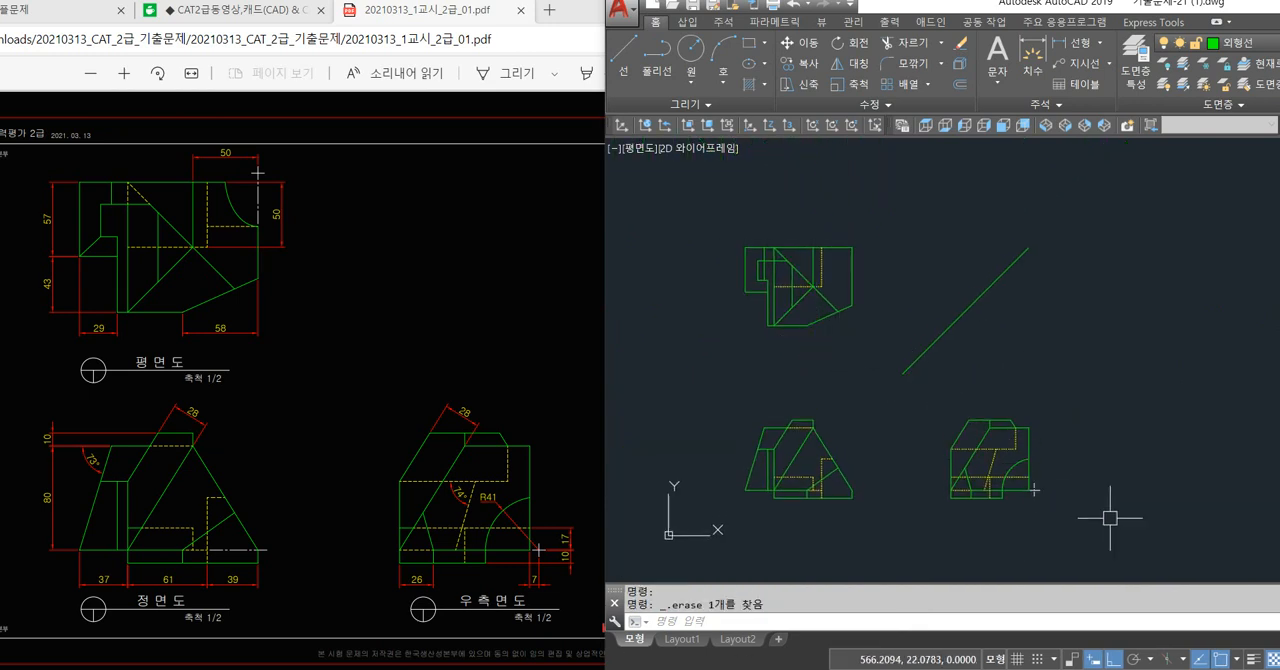
Draw a full circle of radius 41 concentric with the arc in the right side view.
{"action": "scroll", "coordinate": [1089, 525], "scroll_direction": "up", "scroll_amount": 4}
{"action": "key", "text": "Return"}
{"action": "scroll", "coordinate": [995, 455], "scroll_direction": "up", "scroll_amount": 5}
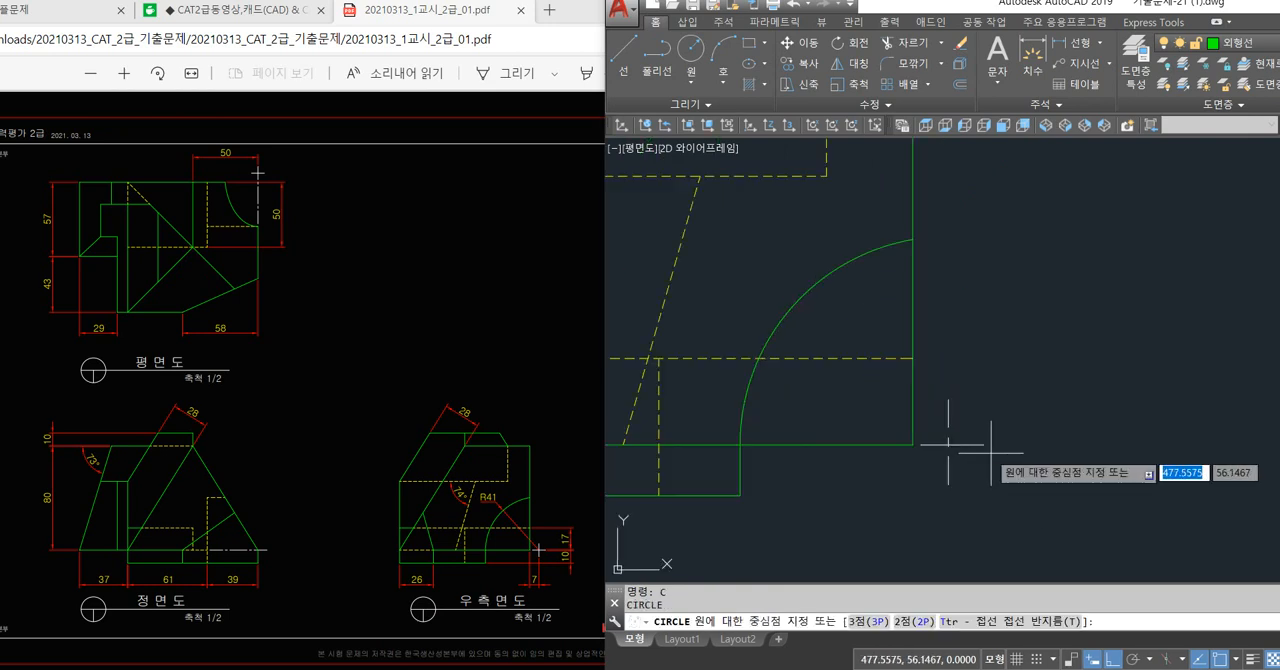
{"action": "type", "text": "ce"}
{"action": "key", "text": "Return"}
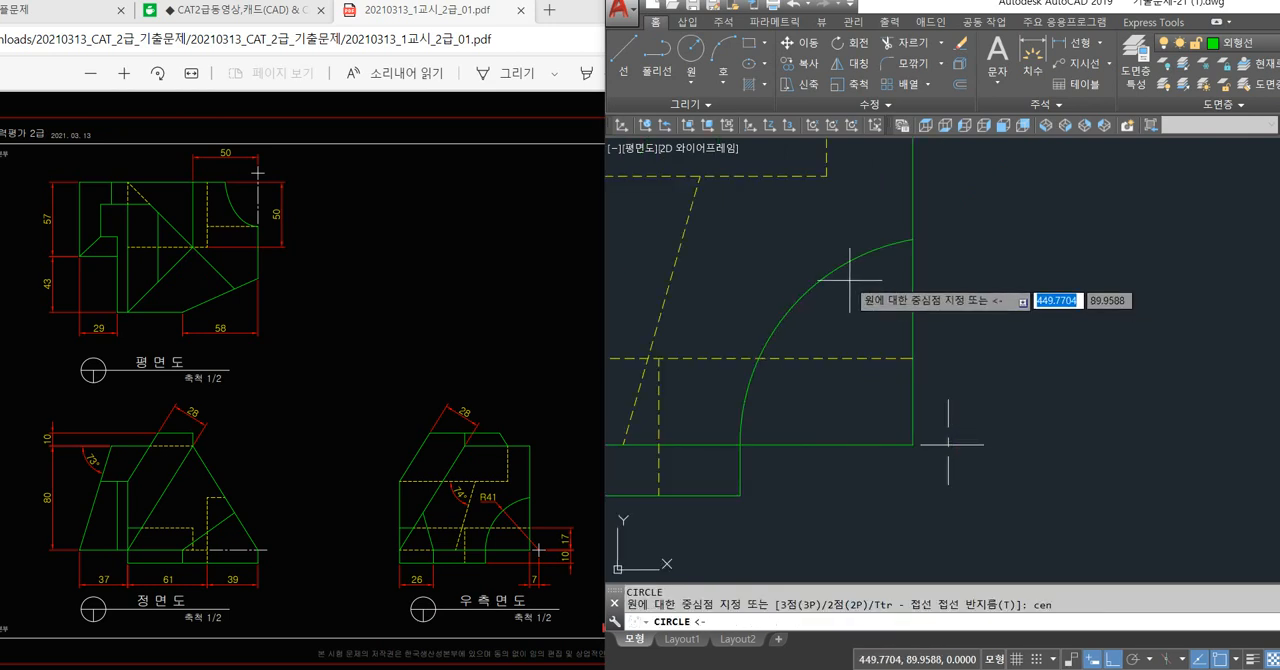
{"action": "left_click", "coordinate": [843, 267]}
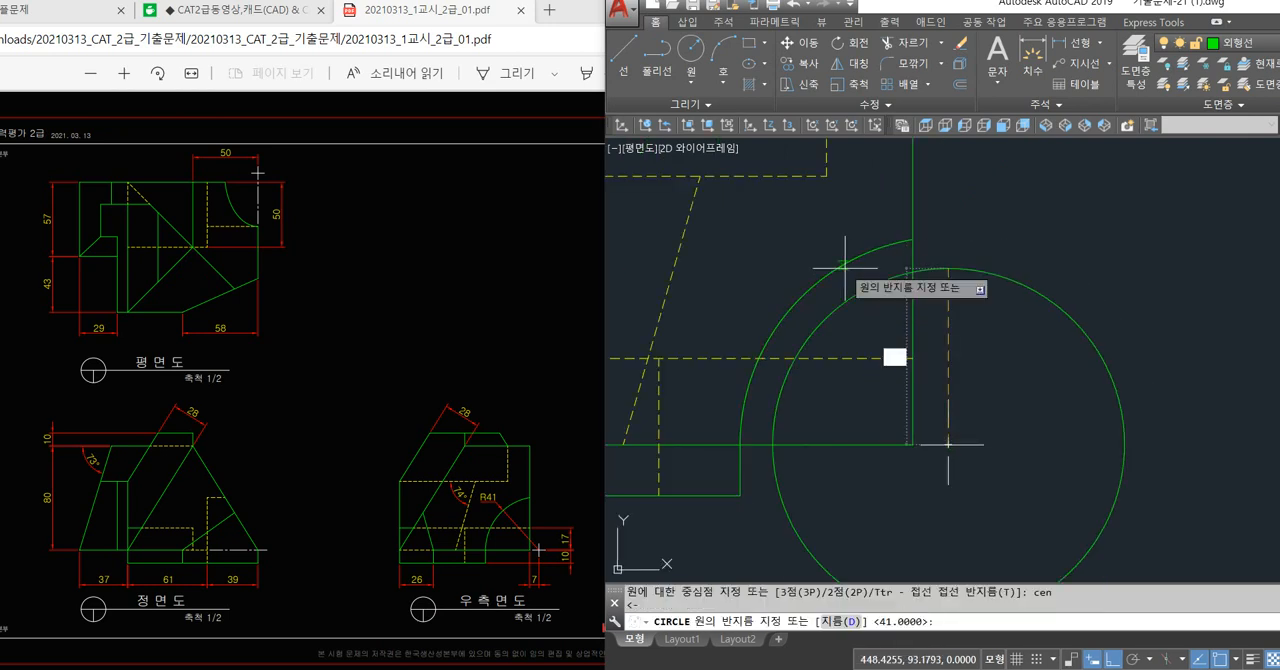
{"action": "left_click", "coordinate": [920, 251]}
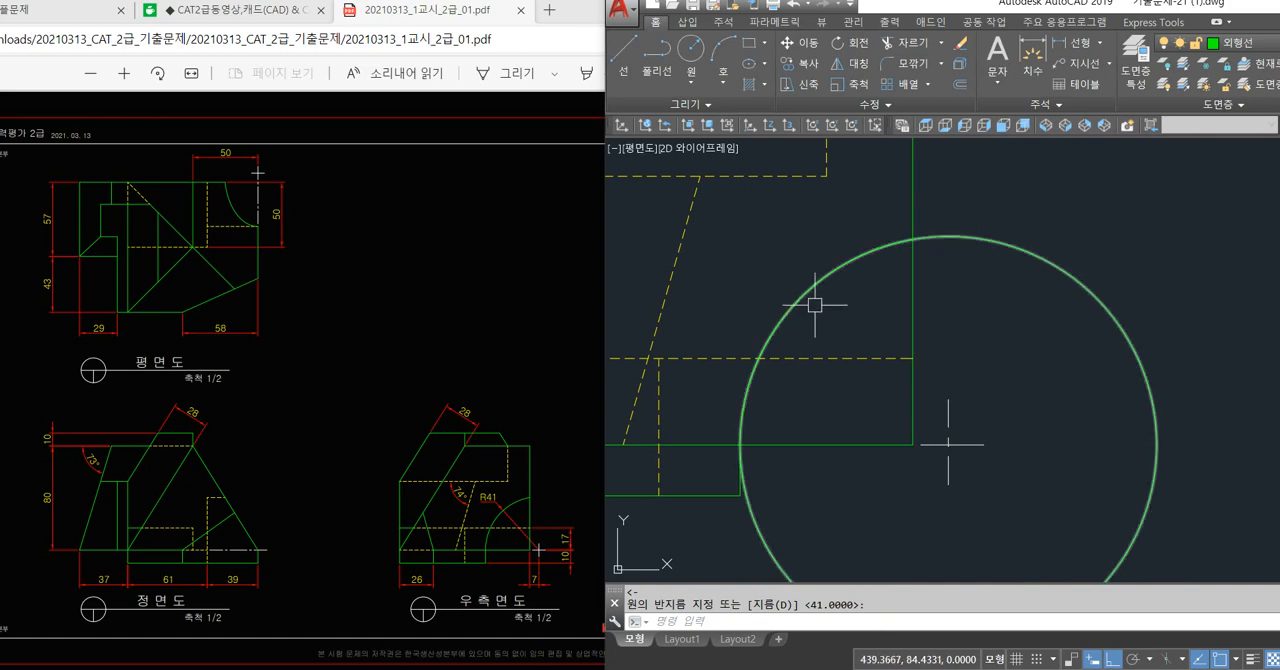
{"action": "scroll", "coordinate": [895, 377], "scroll_direction": "down", "scroll_amount": 3}
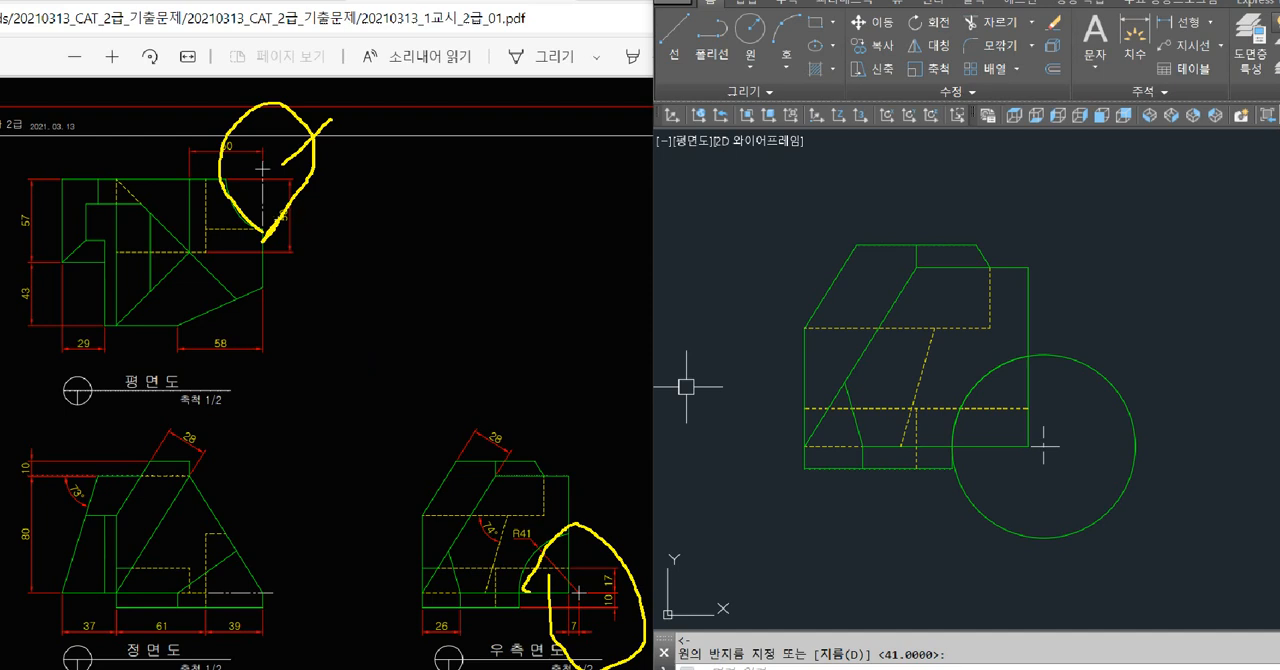
{"action": "key", "text": "Escape"}
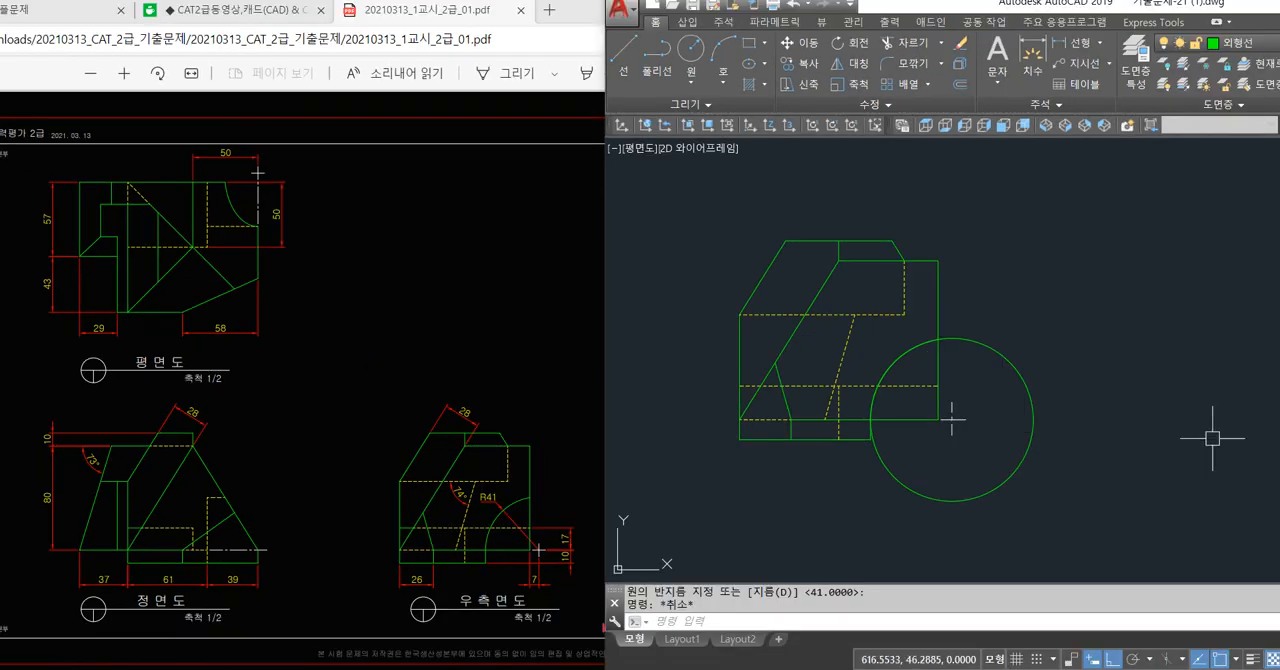
{"action": "left_click", "coordinate": [1012, 372]}
{"action": "key", "text": "Escape"}
{"action": "scroll", "coordinate": [1110, 425], "scroll_direction": "down", "scroll_amount": 2}
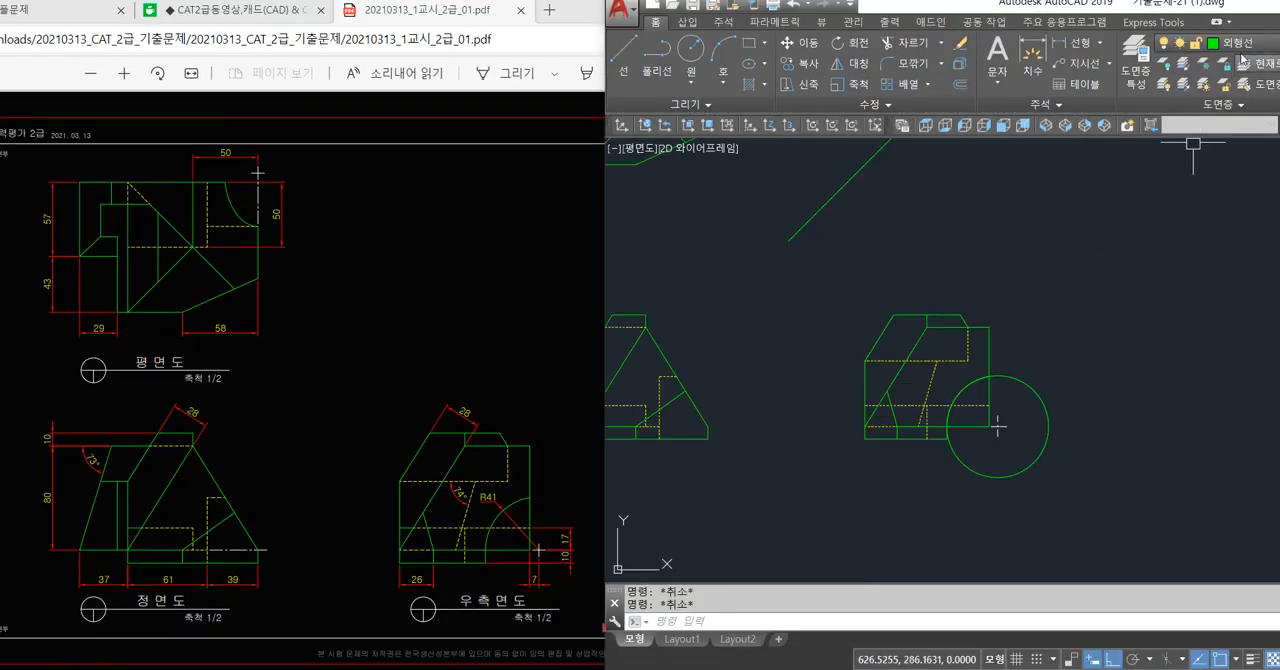
Make the 중심선 layer current and draw a vertical centre line from the circle's centre up past the plan view's level.
{"action": "left_click", "coordinate": [1240, 43]}
{"action": "left_click", "coordinate": [1215, 180]}
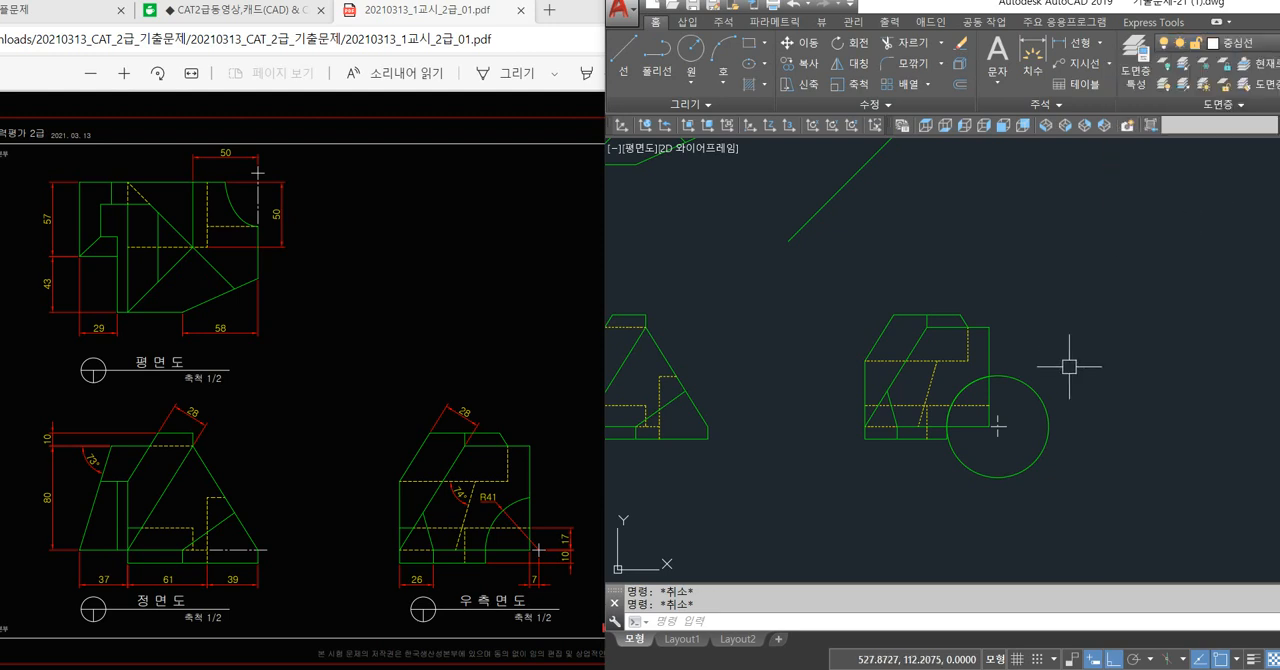
{"action": "type", "text": "l"}
{"action": "key", "text": "space"}
{"action": "left_click", "coordinate": [998, 427]}
{"action": "scroll", "coordinate": [1057, 277], "scroll_direction": "down", "scroll_amount": 3}
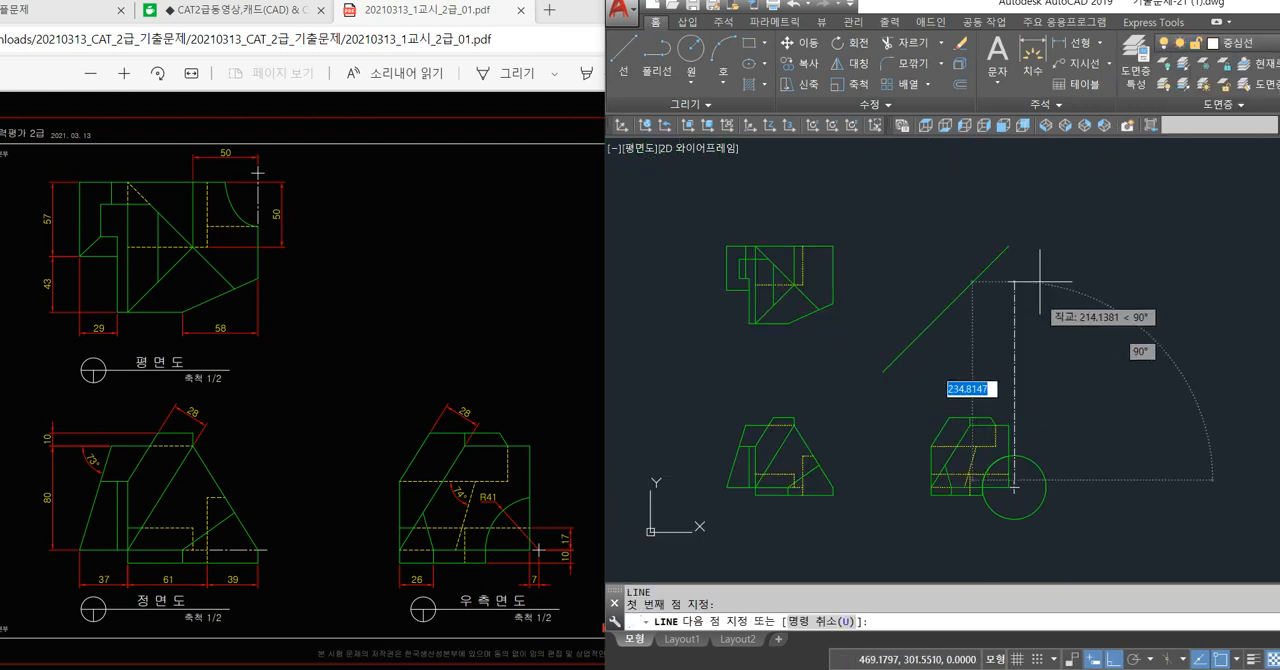
{"action": "key", "text": "space"}
Extend the diagonal projection line up to the vertical centre line.
{"action": "type", "text": "ex"}
{"action": "key", "text": "space"}
{"action": "key", "text": "space"}
{"action": "left_click", "coordinate": [1000, 256]}
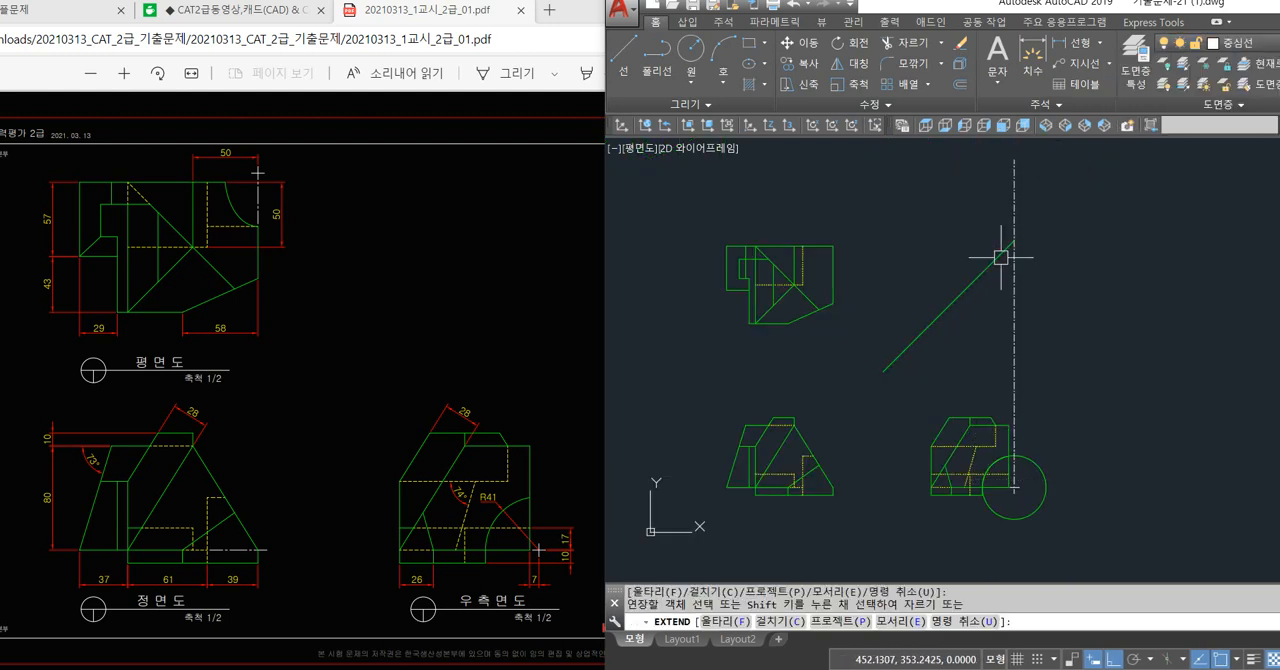
{"action": "key", "text": "space"}
Draw a horizontal centre line from the diagonal's upper end leftward past the top of the plan view.
{"action": "type", "text": "l"}
{"action": "key", "text": "space"}
{"action": "left_click", "coordinate": [1014, 240]}
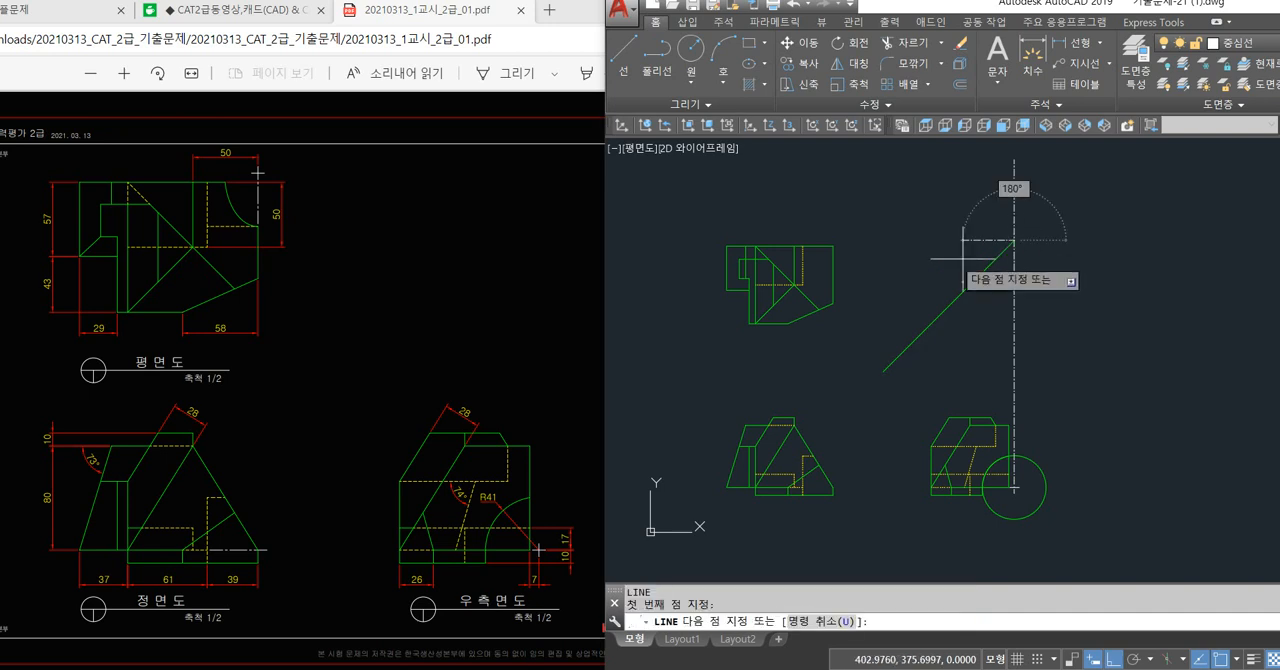
{"action": "left_click", "coordinate": [643, 293]}
{"action": "key", "text": "space"}
Draw a horizontal centre line from the circle's centre leftward to just inside the front view's lower right corner.
{"action": "type", "text": "l"}
{"action": "key", "text": "space"}
{"action": "scroll", "coordinate": [1008, 498], "scroll_direction": "up", "scroll_amount": 6}
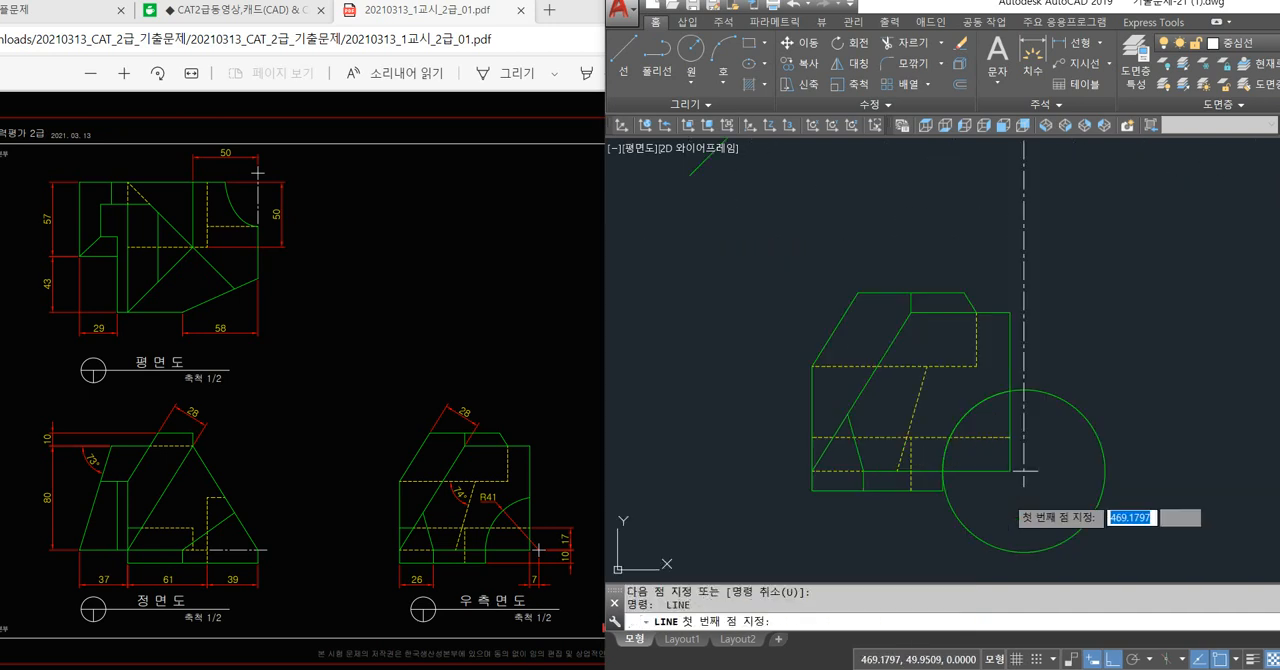
{"action": "left_click", "coordinate": [1028, 459]}
{"action": "scroll", "coordinate": [1028, 459], "scroll_direction": "down", "scroll_amount": 4}
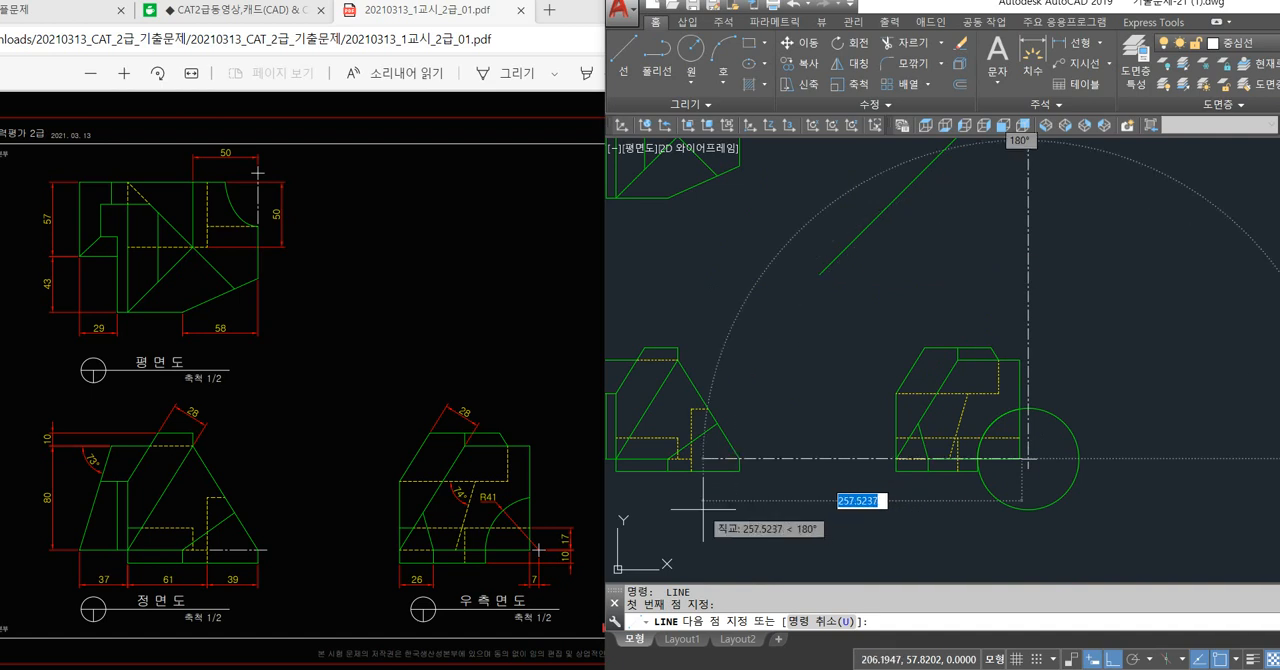
{"action": "left_click", "coordinate": [712, 460]}
{"action": "key", "text": "space"}
{"action": "key", "text": "space"}
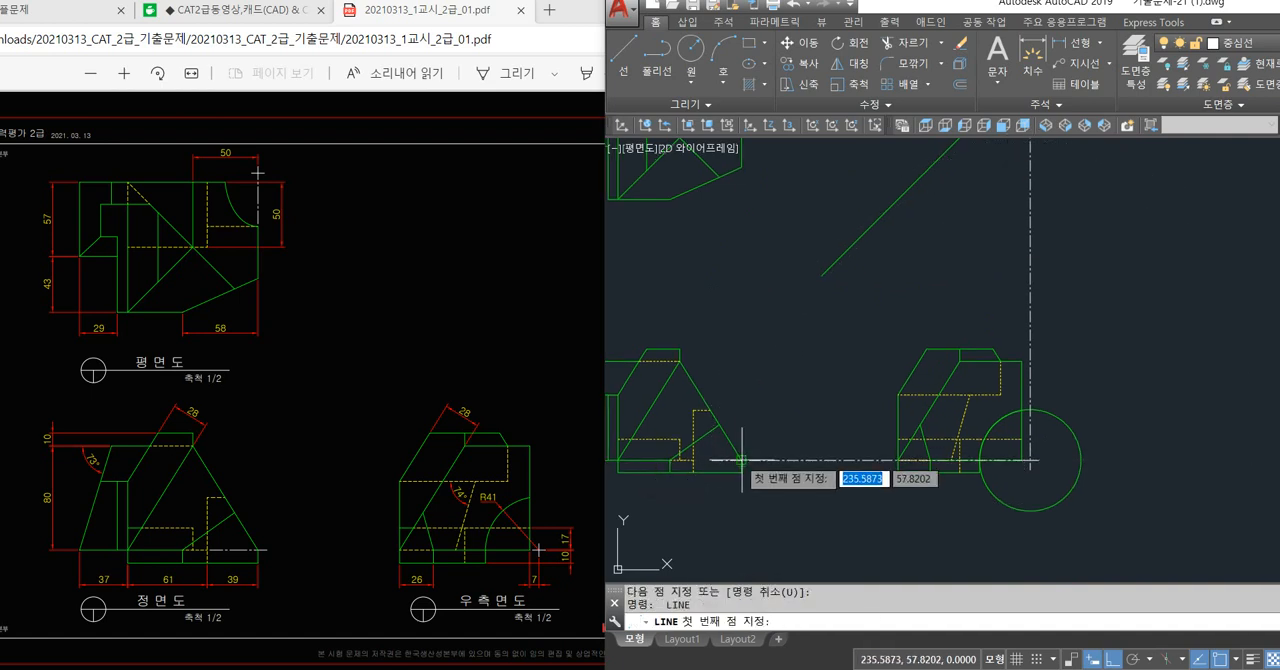
Draw a vertical centre line from the front view's right slanted edge end up past the plan view's right edge.
{"action": "left_click", "coordinate": [742, 460]}
{"action": "middle_click_drag", "start_coordinate": [757, 332], "coordinate": [777, 457]}
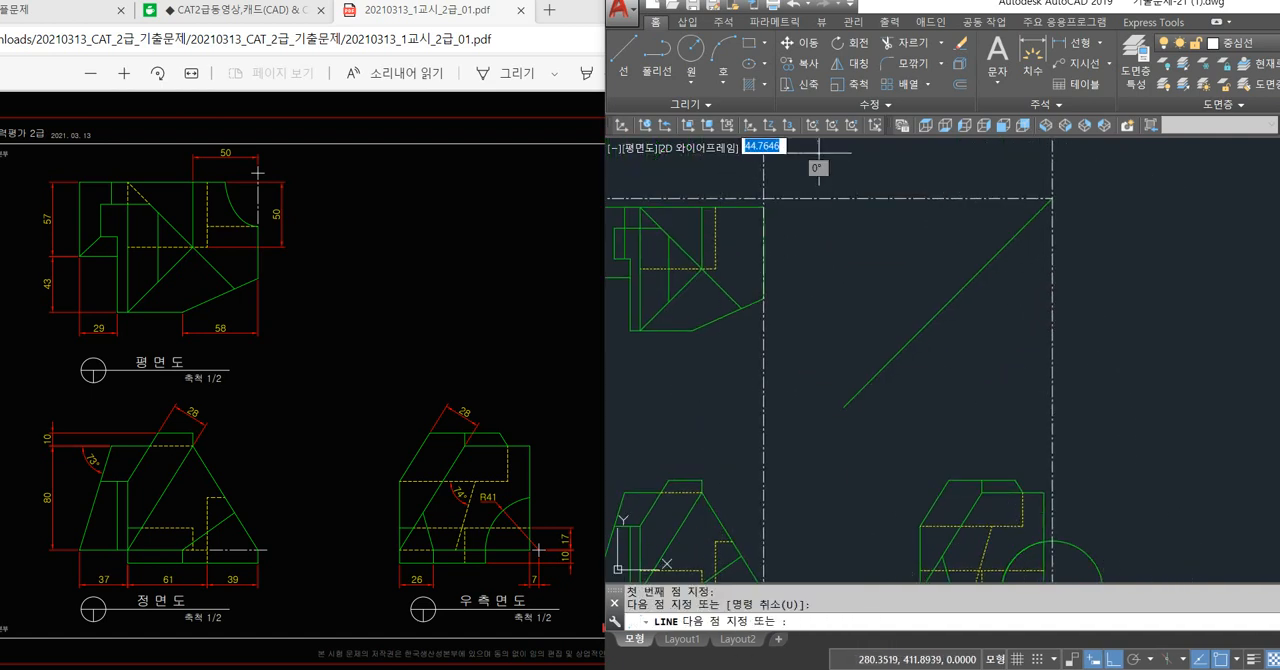
{"action": "left_click", "coordinate": [805, 155]}
{"action": "key", "text": "space"}
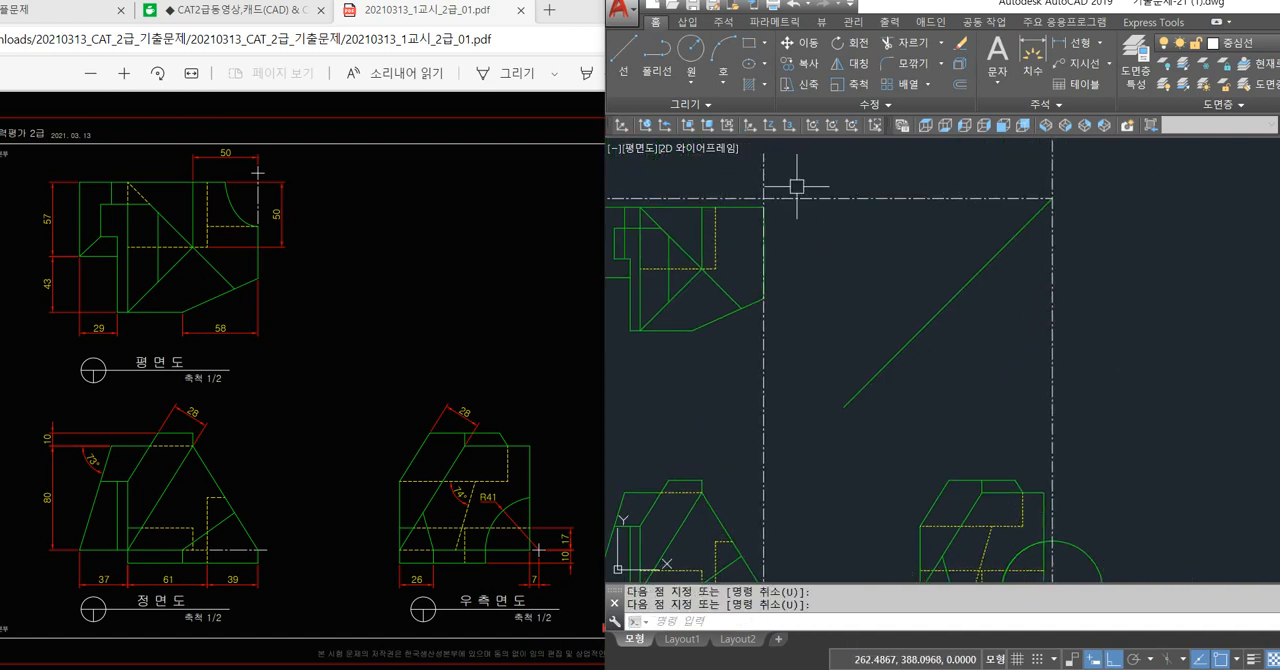
Make the 가상선 layer current and project the circle's top quadrant horizontally across the front view's right slanted edge.
{"action": "left_click", "coordinate": [1253, 46]}
{"action": "left_click", "coordinate": [1218, 106]}
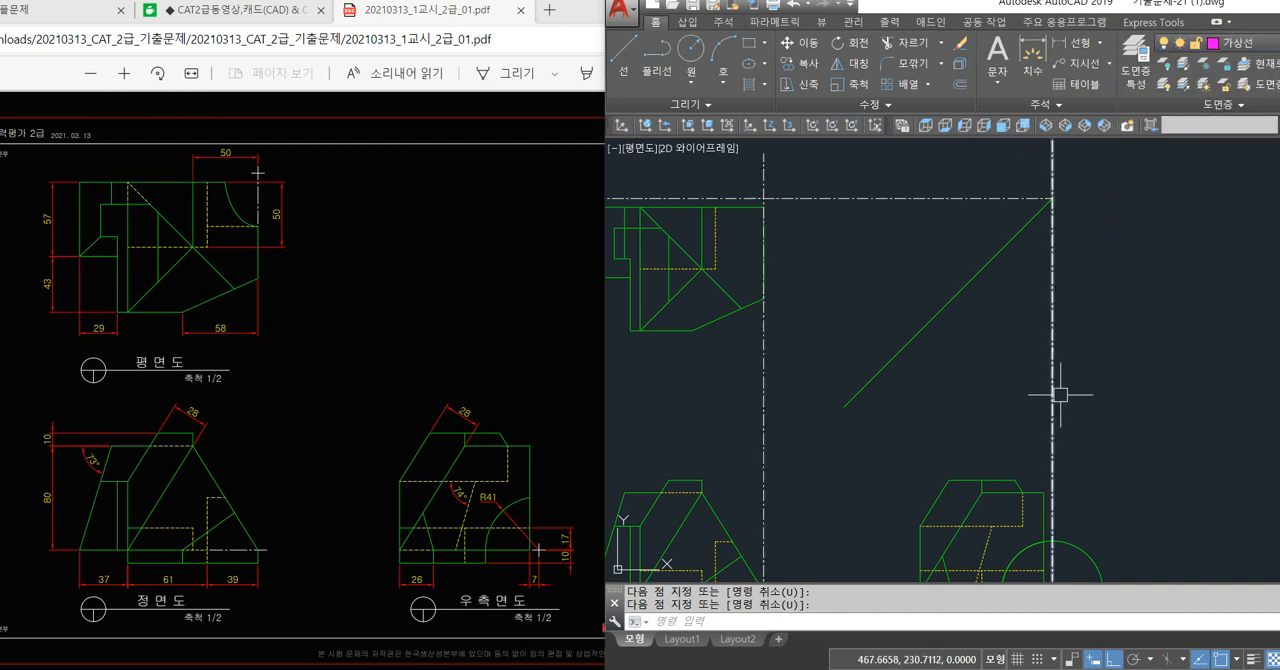
{"action": "middle_click_drag", "start_coordinate": [1086, 481], "coordinate": [1061, 346]}
{"action": "key", "text": "l"}
{"action": "key", "text": "space"}
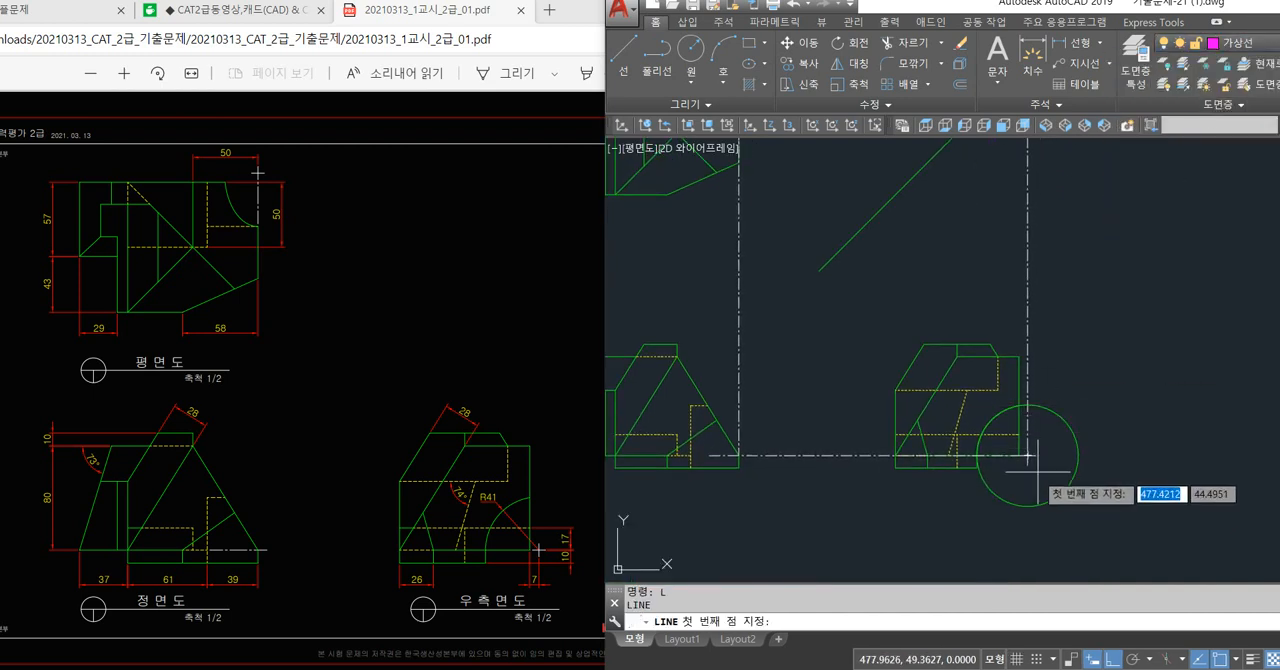
{"action": "left_click", "coordinate": [1028, 405]}
{"action": "scroll", "coordinate": [700, 405], "scroll_direction": "up", "scroll_amount": 5}
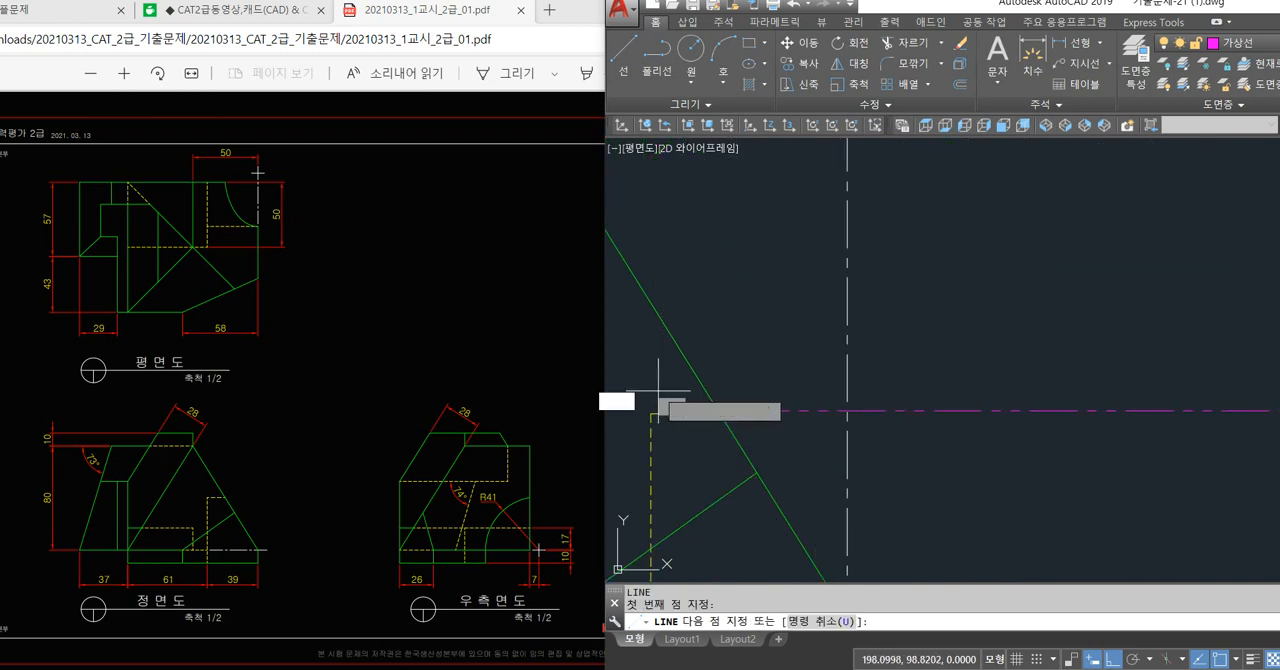
{"action": "left_click", "coordinate": [704, 404]}
{"action": "key", "text": "space"}
Project the intersection of the horizontal 가상선 line and the front view's slanted edge vertically up past the plan view.
{"action": "scroll", "coordinate": [704, 404], "scroll_direction": "up", "scroll_amount": 4}
{"action": "key", "text": "space"}
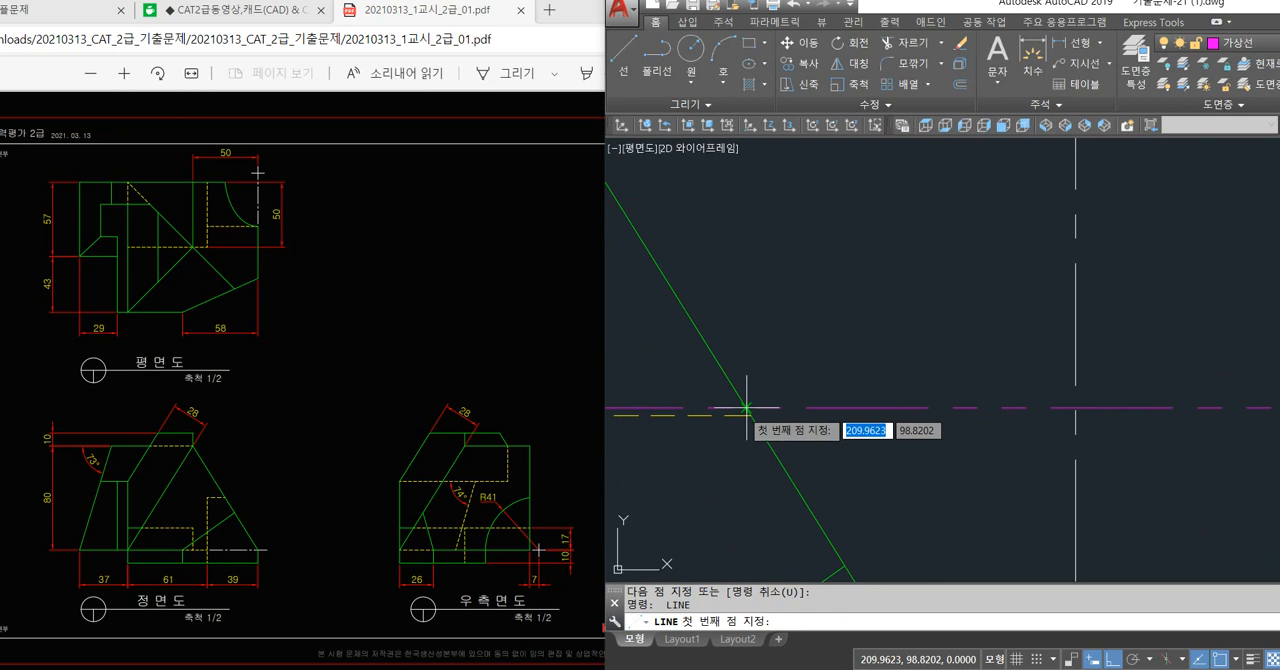
{"action": "left_click", "coordinate": [746, 407]}
{"action": "scroll", "coordinate": [750, 330], "scroll_direction": "down", "scroll_amount": 3}
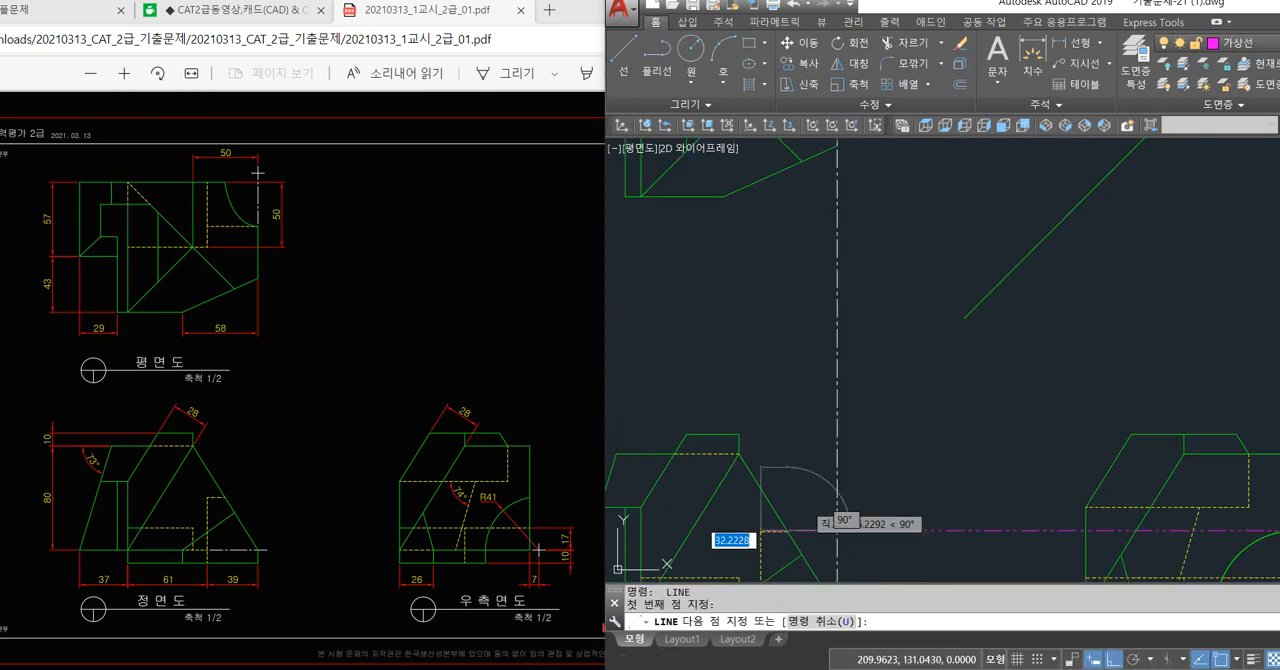
{"action": "middle_click_drag", "start_coordinate": [810, 278], "coordinate": [789, 503]}
{"action": "left_click", "coordinate": [796, 198]}
{"action": "key", "text": "space"}
{"action": "scroll", "coordinate": [787, 220], "scroll_direction": "down", "scroll_amount": 3}
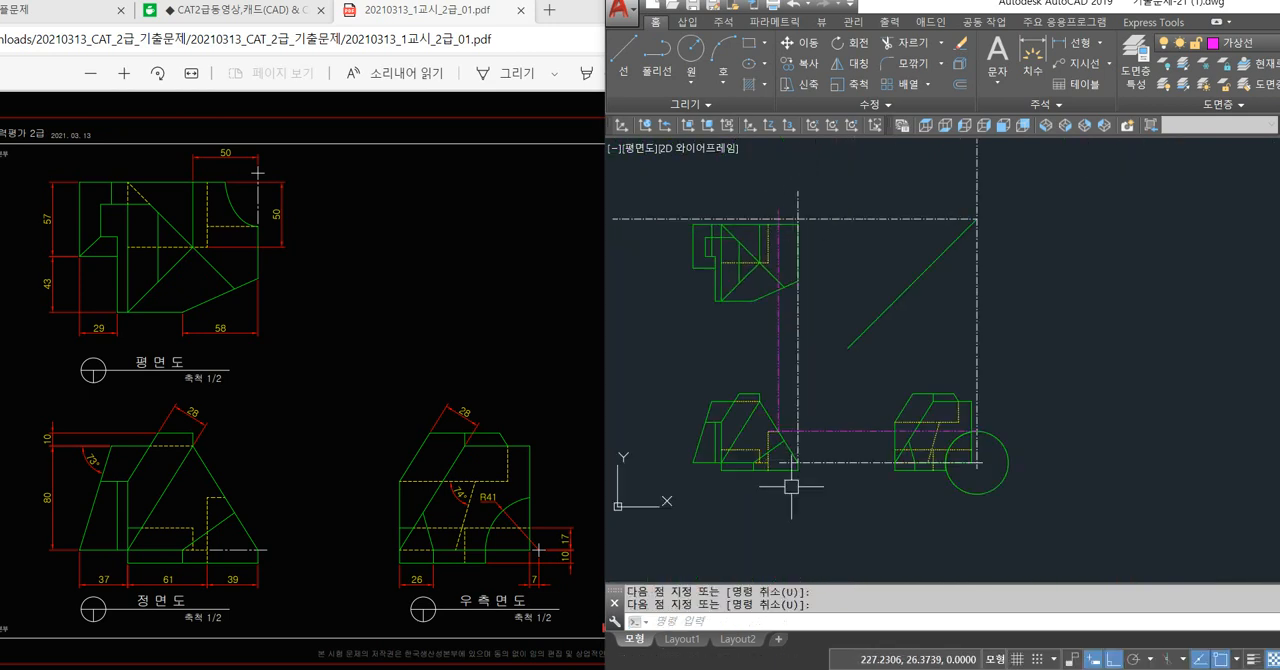
Examine where the projection lines and the horizontal hidden line meet the front view's right slanted edge.
{"action": "scroll", "coordinate": [772, 425], "scroll_direction": "up", "scroll_amount": 5}
{"action": "scroll", "coordinate": [836, 535], "scroll_direction": "up", "scroll_amount": 3}
{"action": "key", "text": "space"}
{"action": "left_click", "coordinate": [845, 516]}
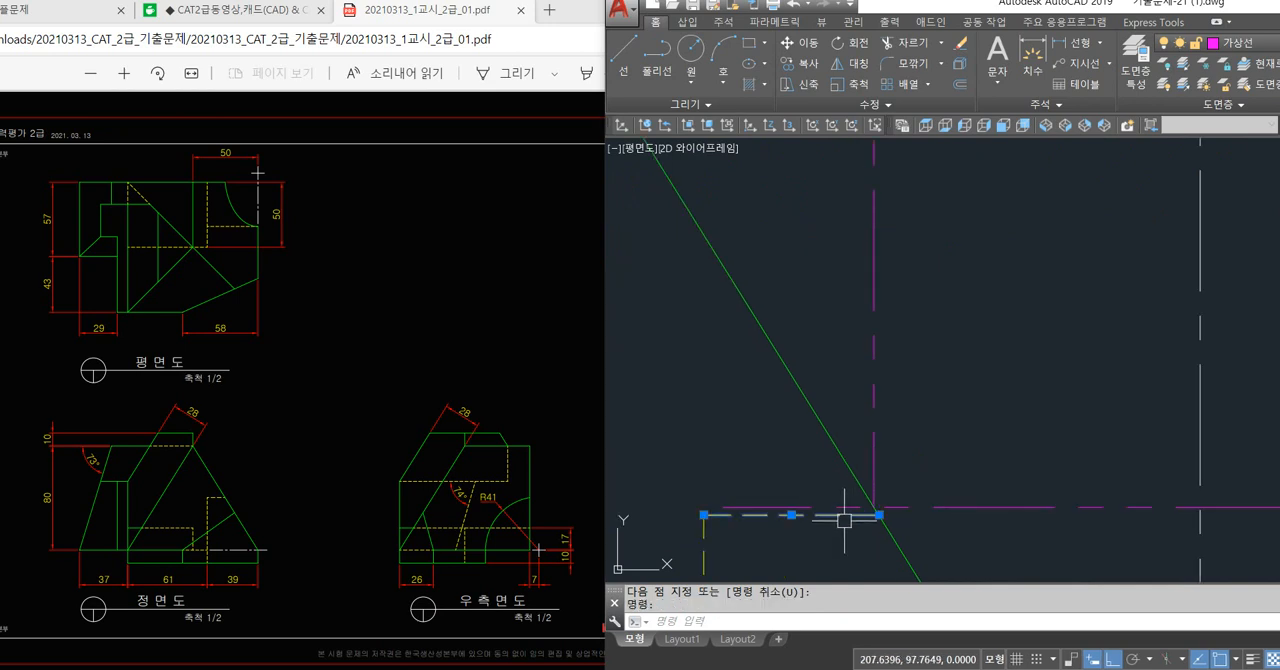
{"action": "key", "text": "Escape"}
{"action": "key", "text": "Escape"}
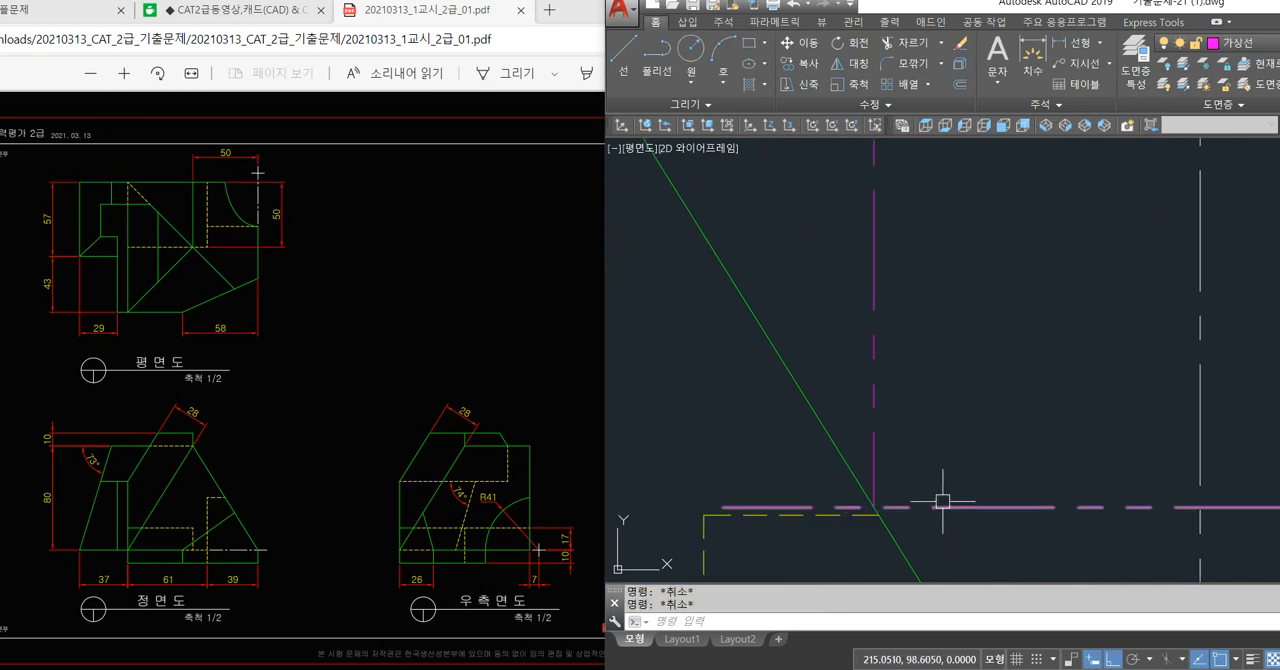
{"action": "scroll", "coordinate": [870, 440], "scroll_direction": "down", "scroll_amount": 4}
{"action": "scroll", "coordinate": [870, 460], "scroll_direction": "up", "scroll_amount": 2}
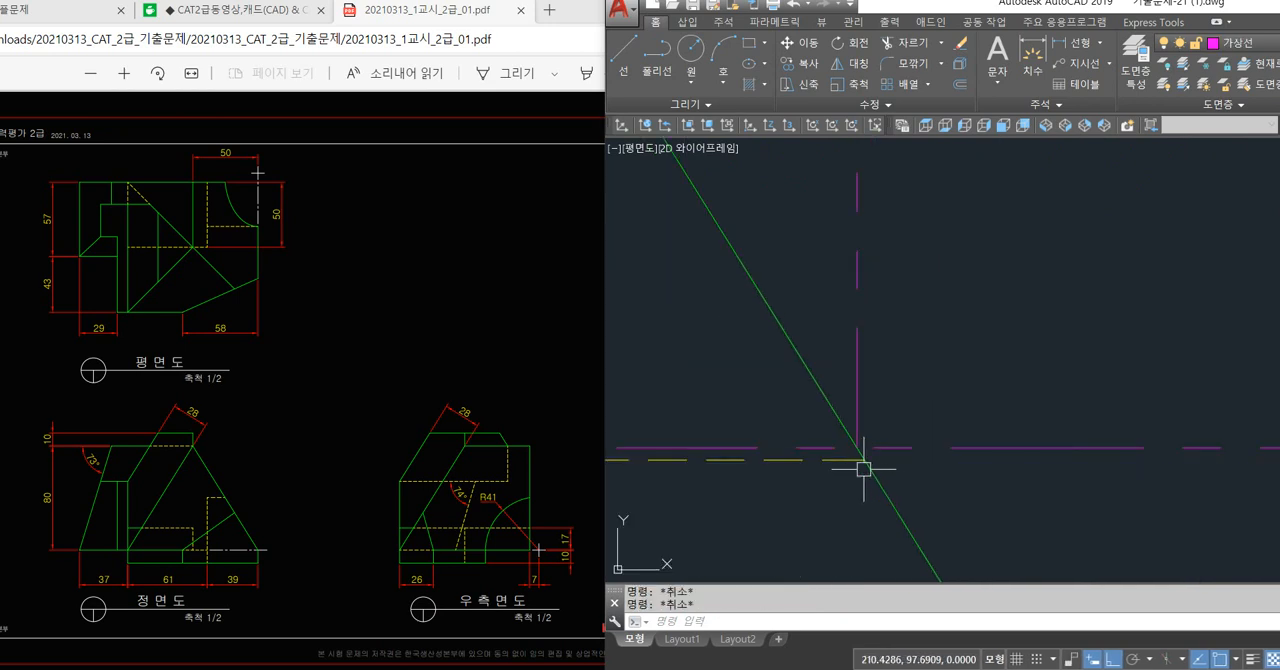
{"action": "scroll", "coordinate": [801, 483], "scroll_direction": "down", "scroll_amount": 4}
{"action": "scroll", "coordinate": [801, 483], "scroll_direction": "down", "scroll_amount": 3}
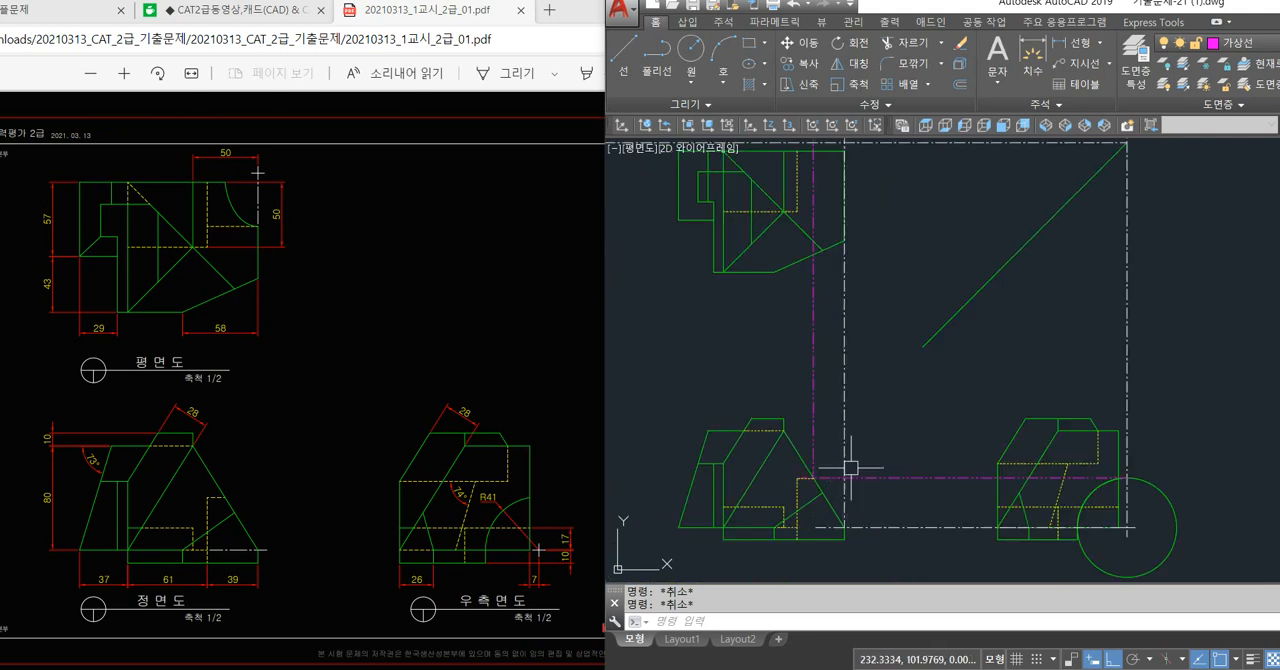
Project the circle's left quadrant vertically from the right side view up past the diagonal line.
{"action": "scroll", "coordinate": [971, 471], "scroll_direction": "up", "scroll_amount": 2}
{"action": "type", "text": "l"}
{"action": "key", "text": "Return"}
{"action": "scroll", "coordinate": [997, 545], "scroll_direction": "up", "scroll_amount": 4}
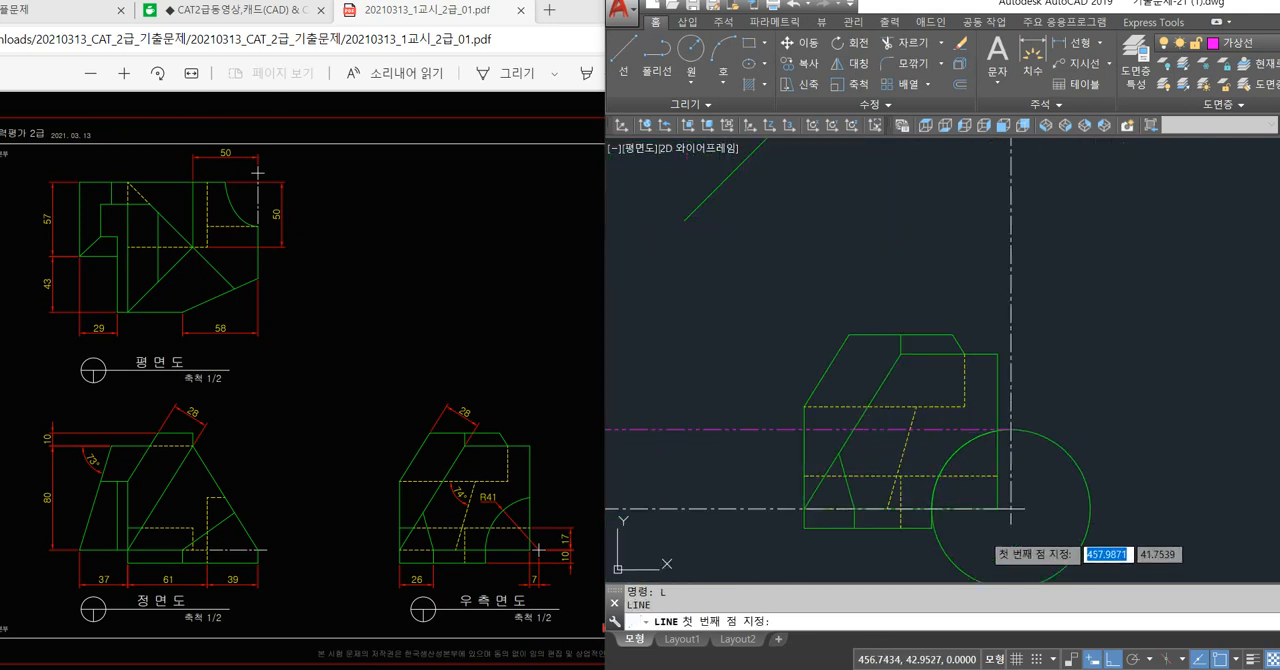
{"action": "left_click", "coordinate": [905, 497]}
{"action": "scroll", "coordinate": [905, 497], "scroll_direction": "down", "scroll_amount": 5}
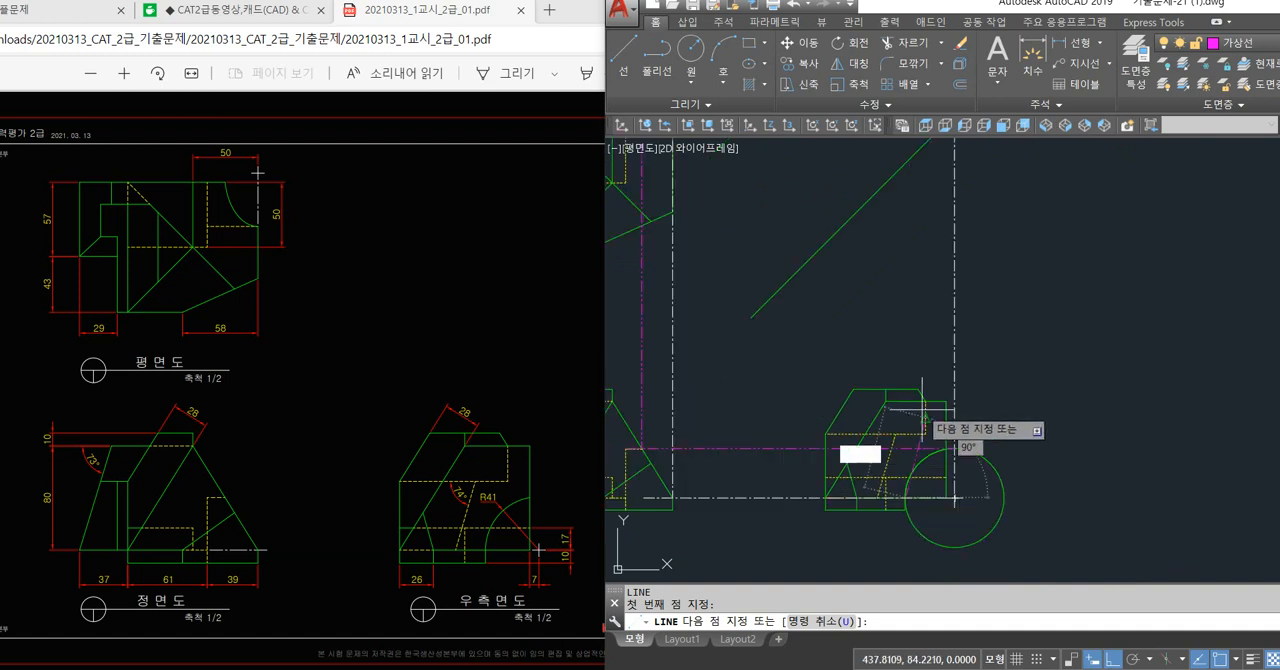
{"action": "left_click", "coordinate": [885, 265]}
{"action": "key", "text": "Return"}
Draw a horizontal projection line from that line's intersection with the diagonal leftward past the plan view's right edge.
{"action": "key", "text": "Return"}
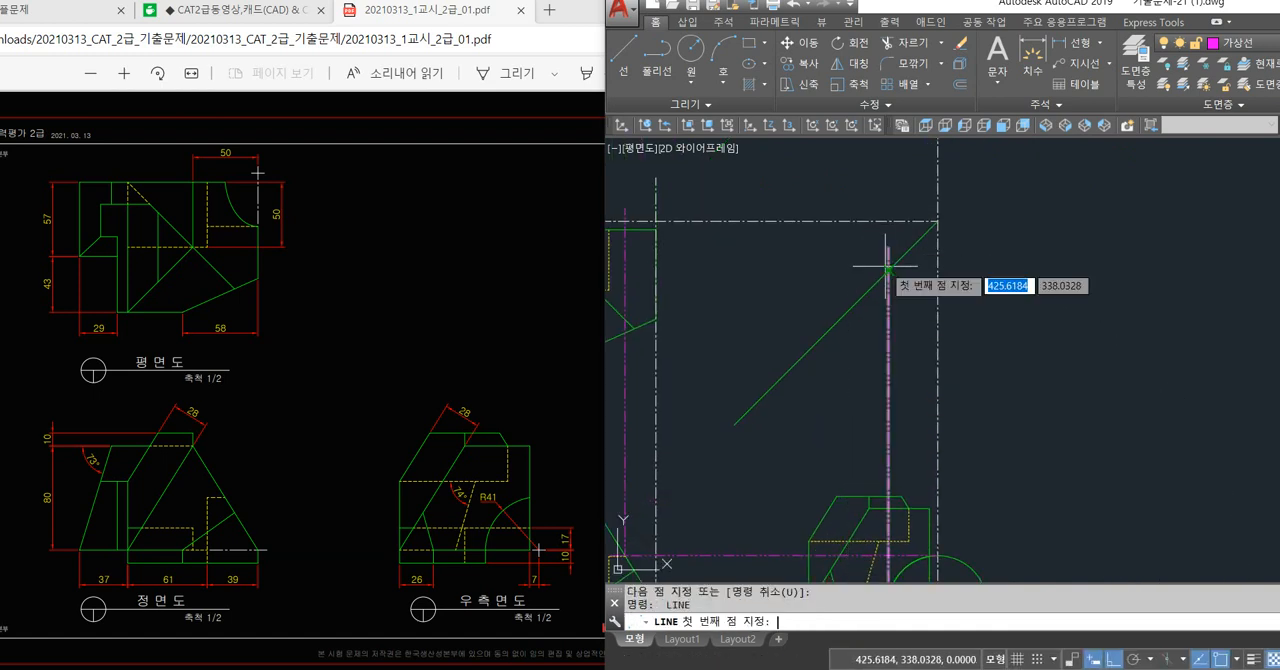
{"action": "left_click", "coordinate": [888, 271]}
{"action": "mouse_move", "coordinate": [822, 288]}
{"action": "middle_mouse_down"}
{"action": "mouse_move", "coordinate": [970, 343]}
{"action": "mouse_move", "coordinate": [953, 428]}
{"action": "mouse_move", "coordinate": [880, 390]}
{"action": "mouse_move", "coordinate": [894, 359]}
{"action": "middle_mouse_up"}
{"action": "scroll", "coordinate": [803, 321], "scroll_direction": "up", "scroll_amount": 4}
{"action": "left_click", "coordinate": [771, 330]}
{"action": "key", "text": "Return"}
{"action": "scroll", "coordinate": [953, 350], "scroll_direction": "down", "scroll_amount": 5}
{"action": "scroll", "coordinate": [879, 389], "scroll_direction": "up", "scroll_amount": 3}
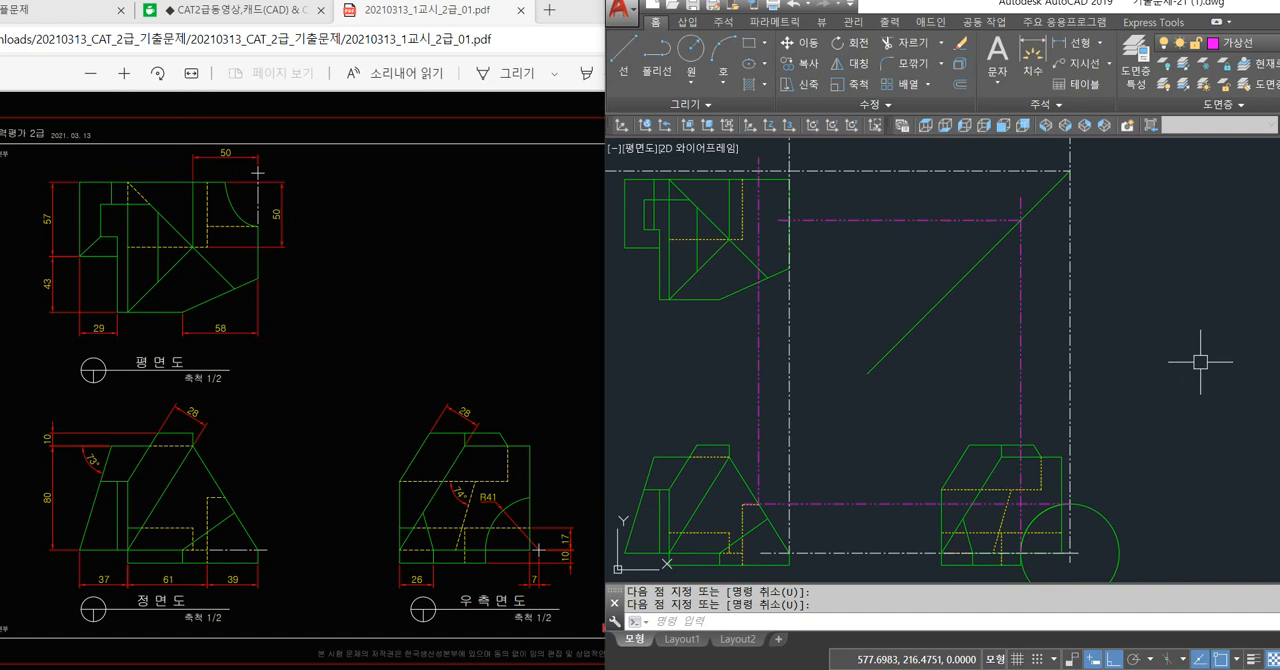
On layer 0, draw an ellipse centred where the centre lines cross at the plan view, with half-axes reaching the two projection lines.
{"action": "left_click", "coordinate": [1242, 44]}
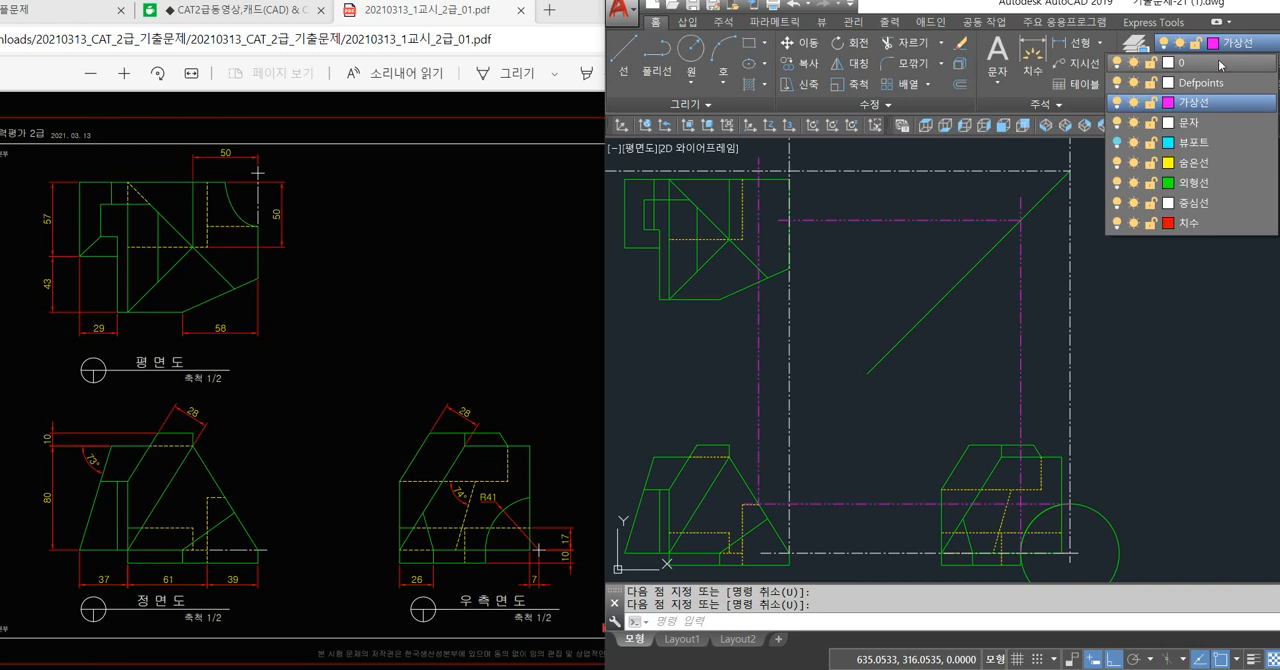
{"action": "left_click", "coordinate": [1220, 64]}
{"action": "scroll", "coordinate": [852, 294], "scroll_direction": "up", "scroll_amount": 2}
{"action": "type", "text": "el"}
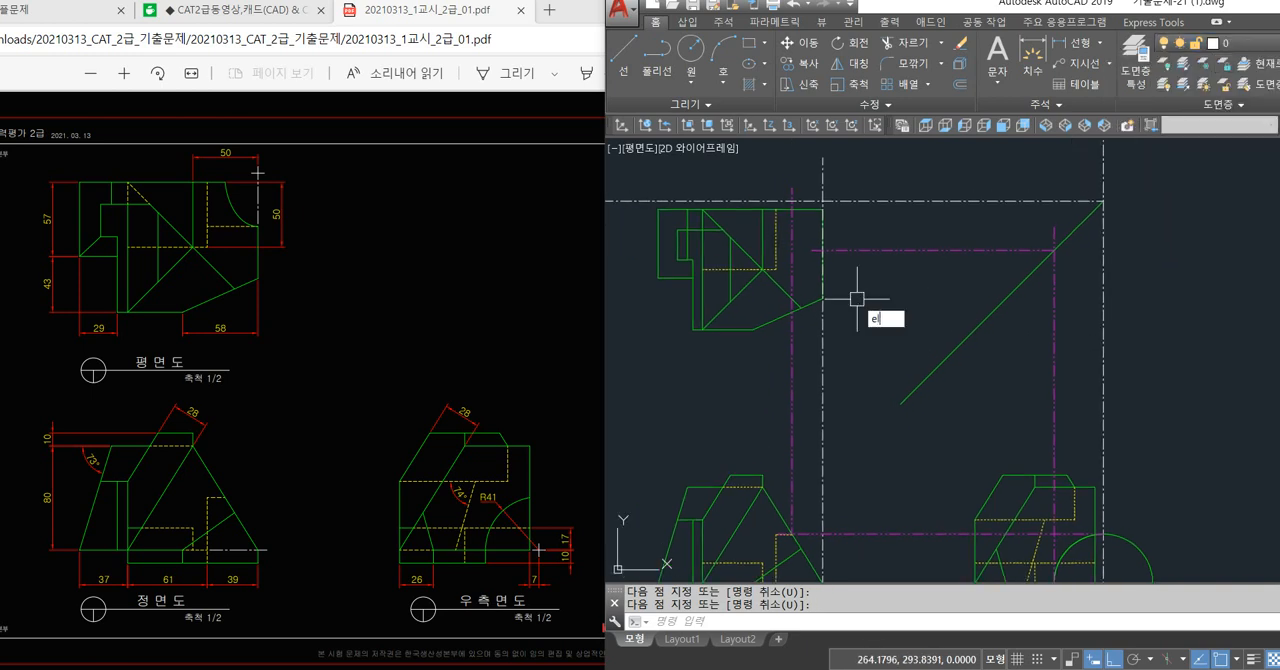
{"action": "key", "text": "Return"}
{"action": "type", "text": "c"}
{"action": "key", "text": "Return"}
{"action": "scroll", "coordinate": [948, 265], "scroll_direction": "up", "scroll_amount": 3}
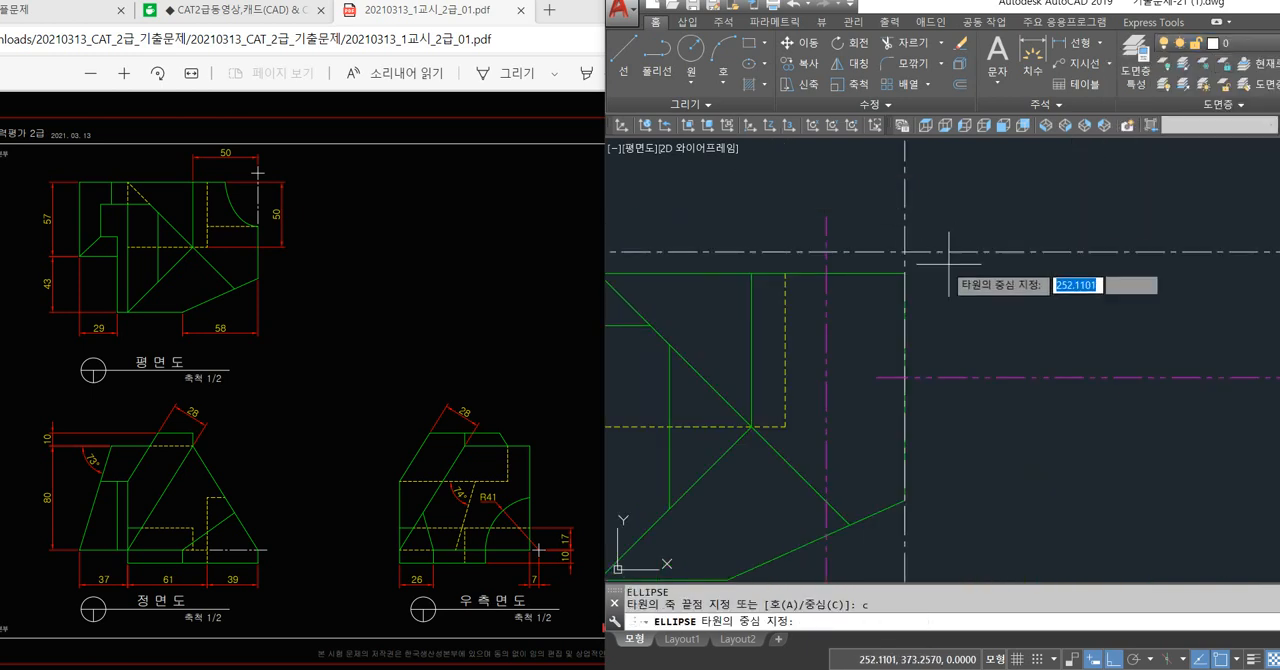
{"action": "left_click", "coordinate": [905, 251]}
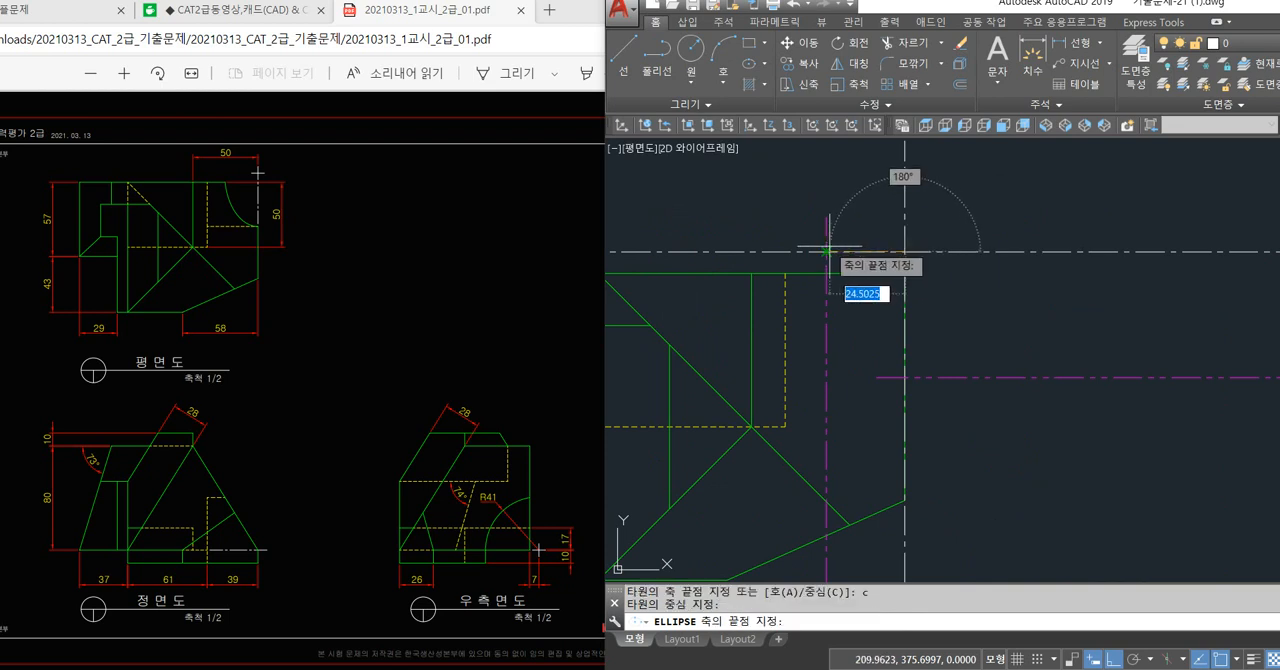
{"action": "left_click", "coordinate": [905, 156]}
{"action": "left_click", "coordinate": [871, 398]}
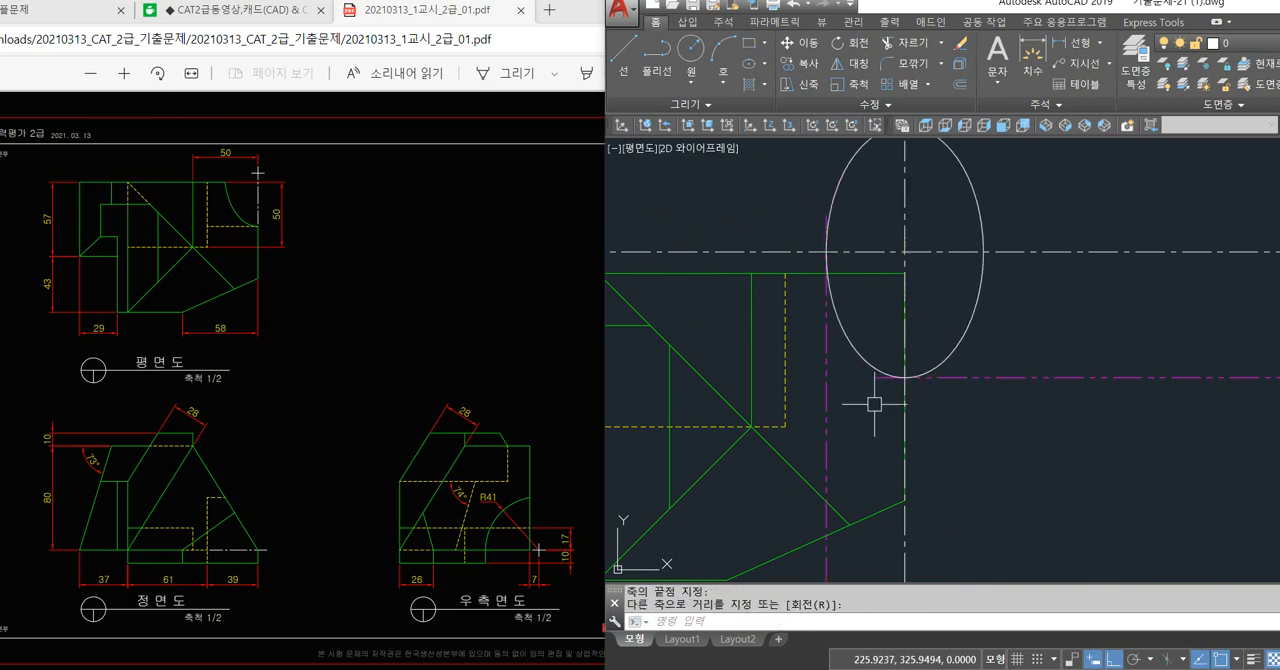
Examine how the projection lines and the diagonal tie the plan view's ellipse to the front and right side views.
{"action": "scroll", "coordinate": [858, 408], "scroll_direction": "down", "scroll_amount": 1}
{"action": "scroll", "coordinate": [978, 417], "scroll_direction": "down", "scroll_amount": 2}
{"action": "mouse_move", "coordinate": [978, 417]}
{"action": "middle_mouse_down"}
{"action": "mouse_move", "coordinate": [937, 397]}
{"action": "mouse_move", "coordinate": [883, 311]}
{"action": "middle_mouse_up"}
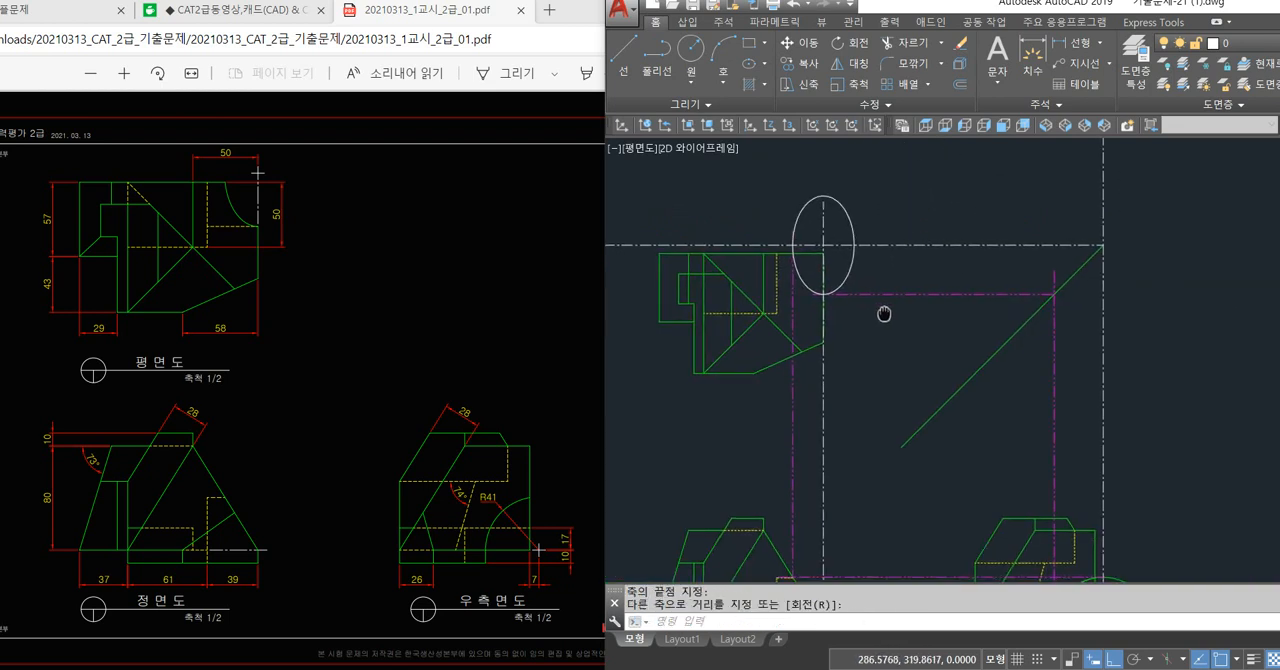
{"action": "middle_click_drag", "start_coordinate": [826, 346], "coordinate": [896, 375]}
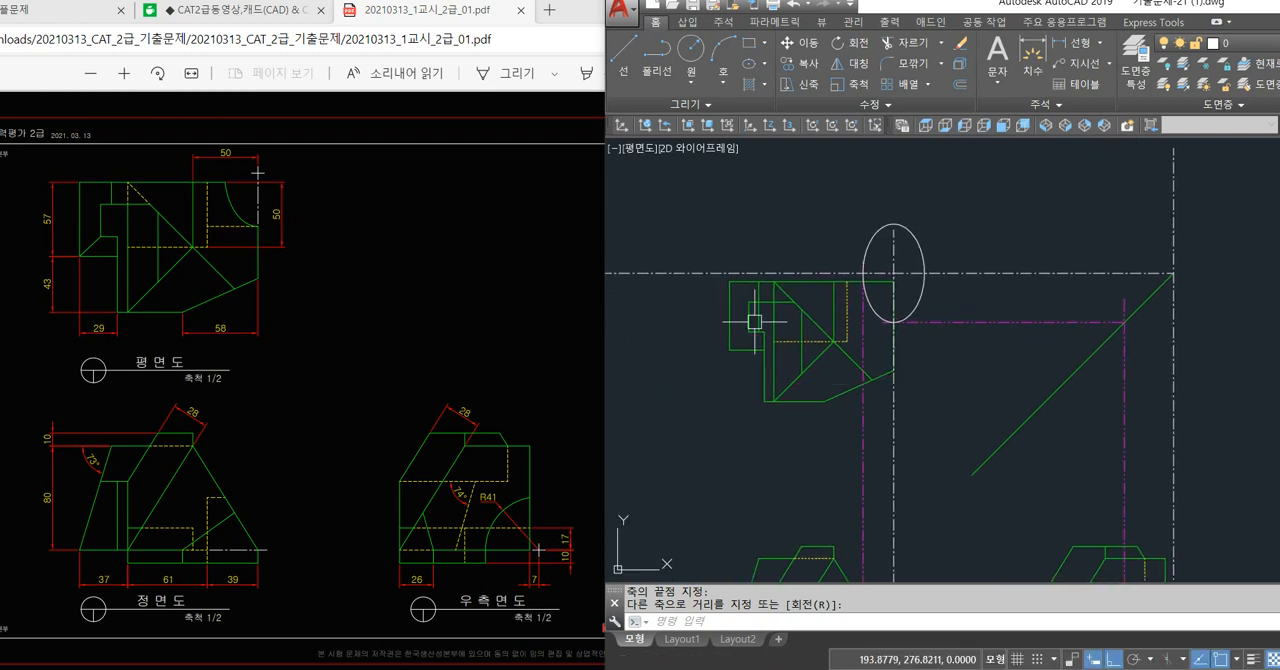
{"action": "scroll", "coordinate": [818, 273], "scroll_direction": "down", "scroll_amount": 2}
{"action": "middle_click_drag", "start_coordinate": [837, 409], "coordinate": [821, 355]}
{"action": "scroll", "coordinate": [821, 354], "scroll_direction": "up", "scroll_amount": 2}
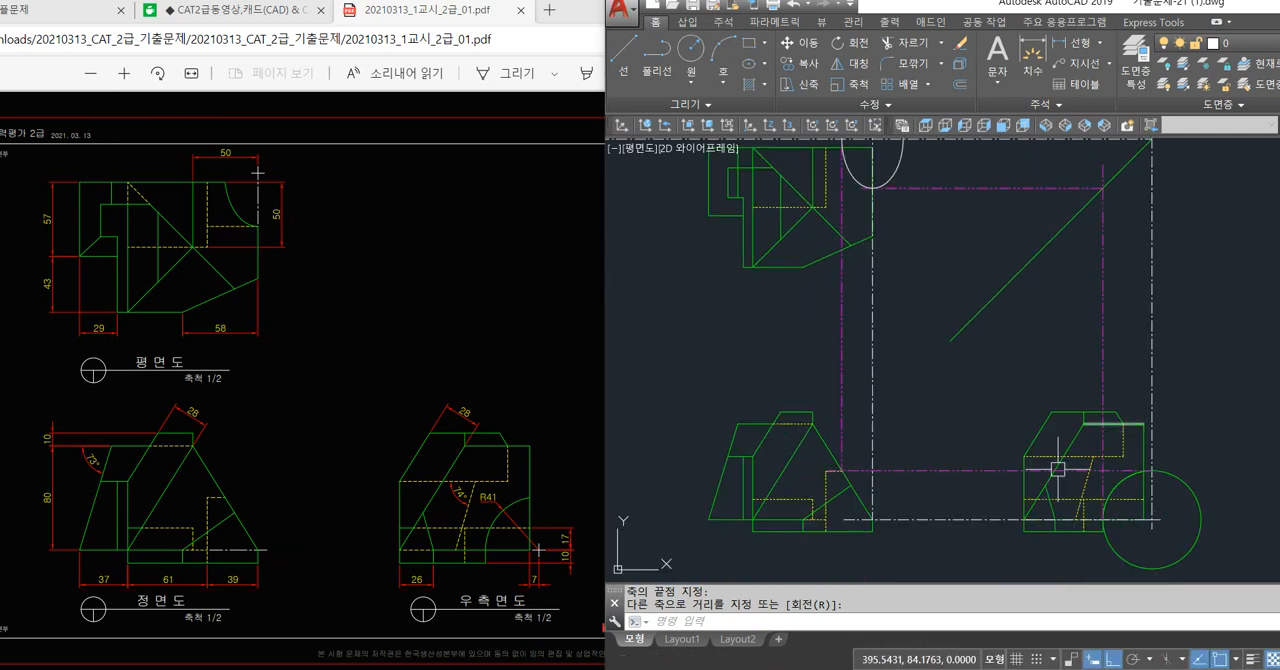
{"action": "scroll", "coordinate": [1145, 514], "scroll_direction": "up", "scroll_amount": 2}
{"action": "scroll", "coordinate": [1147, 515], "scroll_direction": "down", "scroll_amount": 2}
{"action": "middle_click_drag", "start_coordinate": [1006, 357], "coordinate": [1024, 436]}
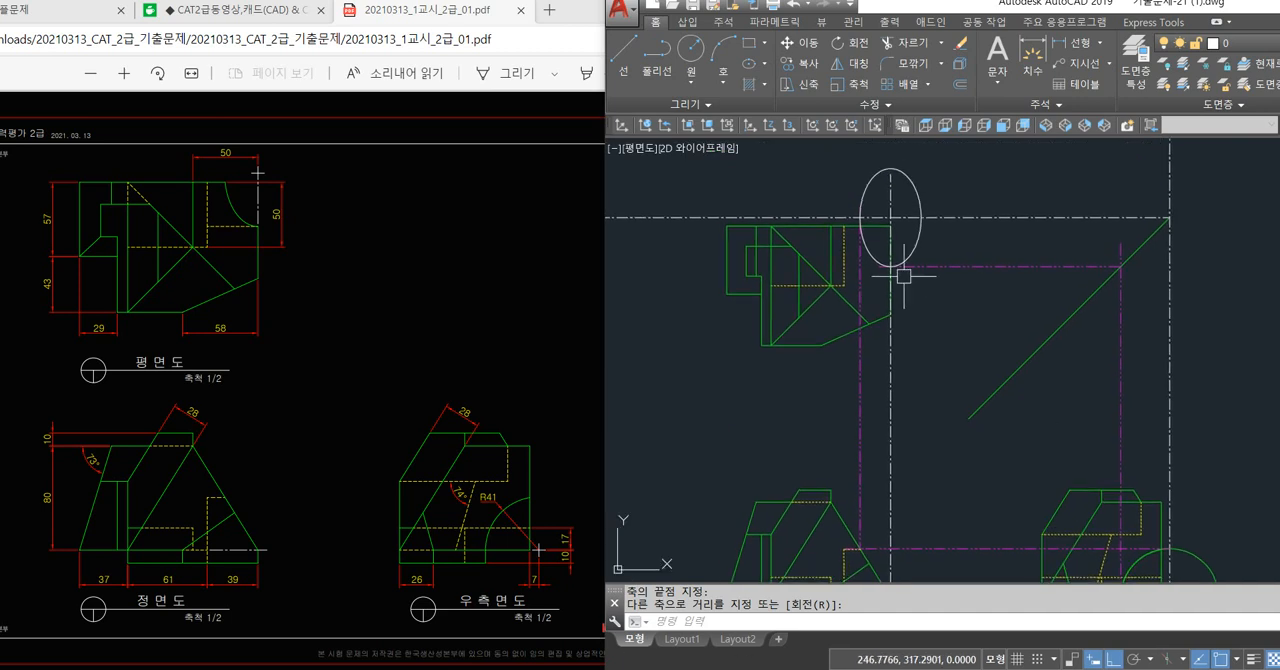
{"action": "middle_click_drag", "start_coordinate": [903, 275], "coordinate": [913, 299]}
{"action": "scroll", "coordinate": [840, 237], "scroll_direction": "up", "scroll_amount": 2}
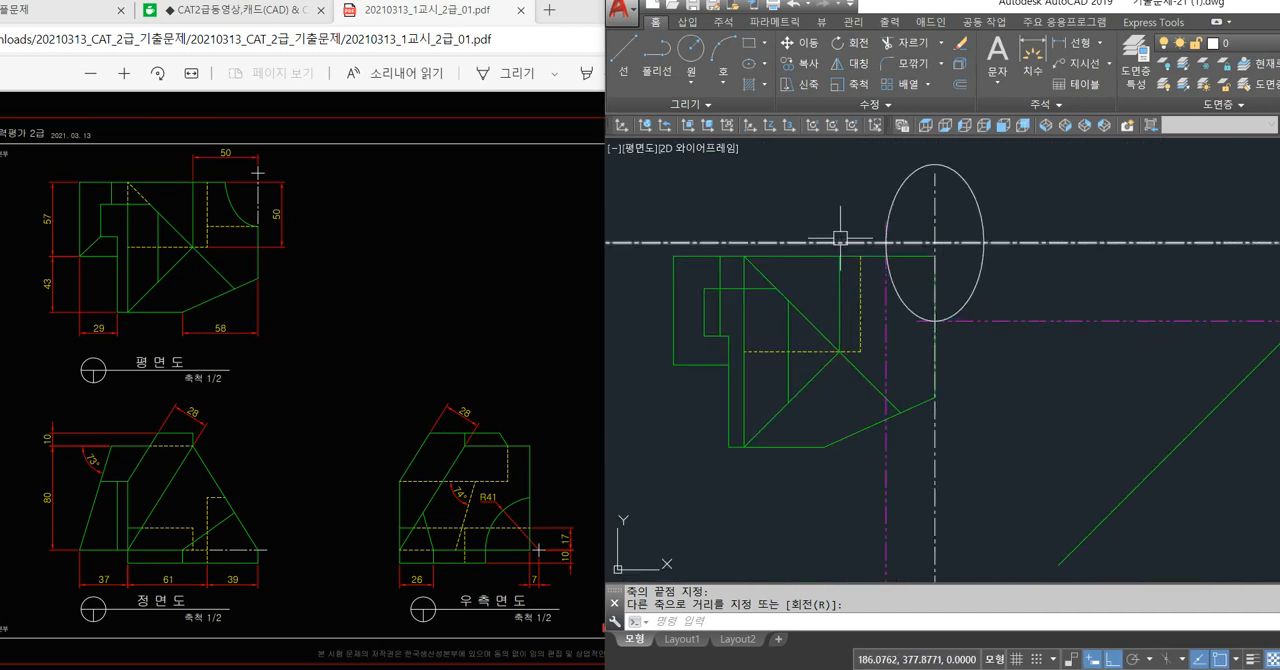
Erase all projection lines, the long centre lines and the right side view's full circle, keeping the diagonal line.
{"action": "left_click", "coordinate": [957, 286]}
{"action": "scroll", "coordinate": [890, 270], "scroll_direction": "down", "scroll_amount": 2}
{"action": "left_click", "coordinate": [966, 198]}
{"action": "left_click", "coordinate": [940, 301]}
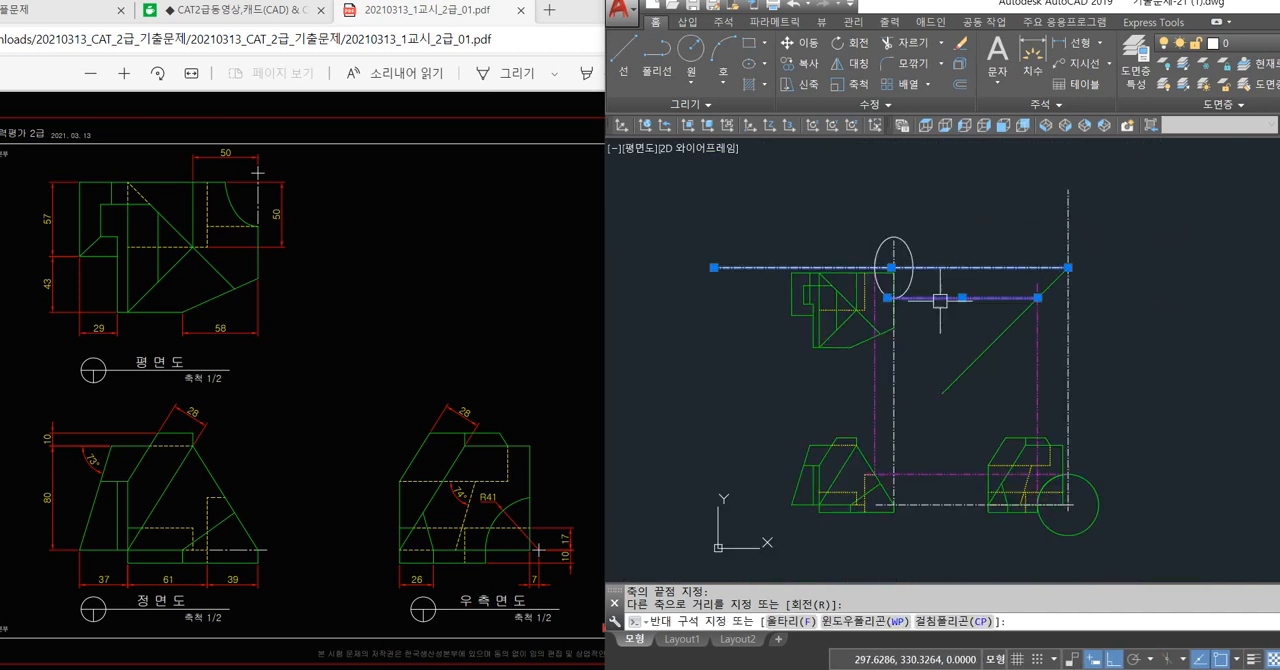
{"action": "left_click", "coordinate": [1084, 369]}
{"action": "left_click", "coordinate": [976, 420]}
{"action": "left_click", "coordinate": [970, 427]}
{"action": "left_click", "coordinate": [945, 510]}
{"action": "left_click", "coordinate": [905, 415]}
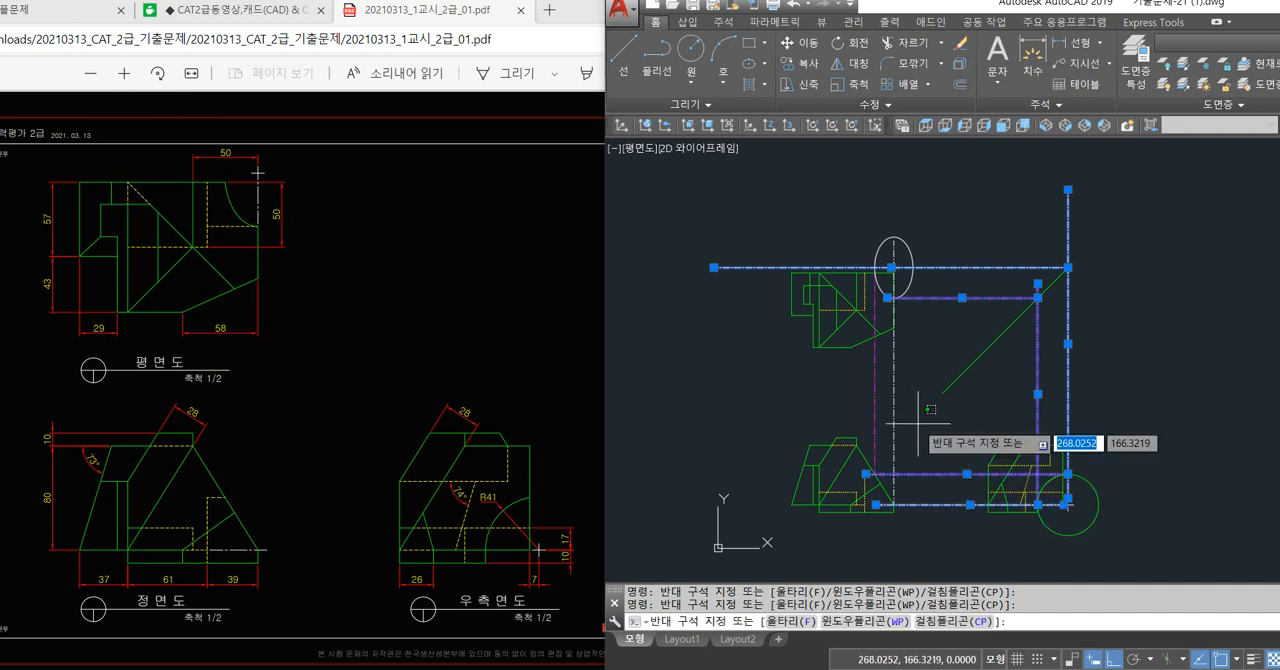
{"action": "left_click", "coordinate": [863, 396]}
{"action": "key", "text": "Delete"}
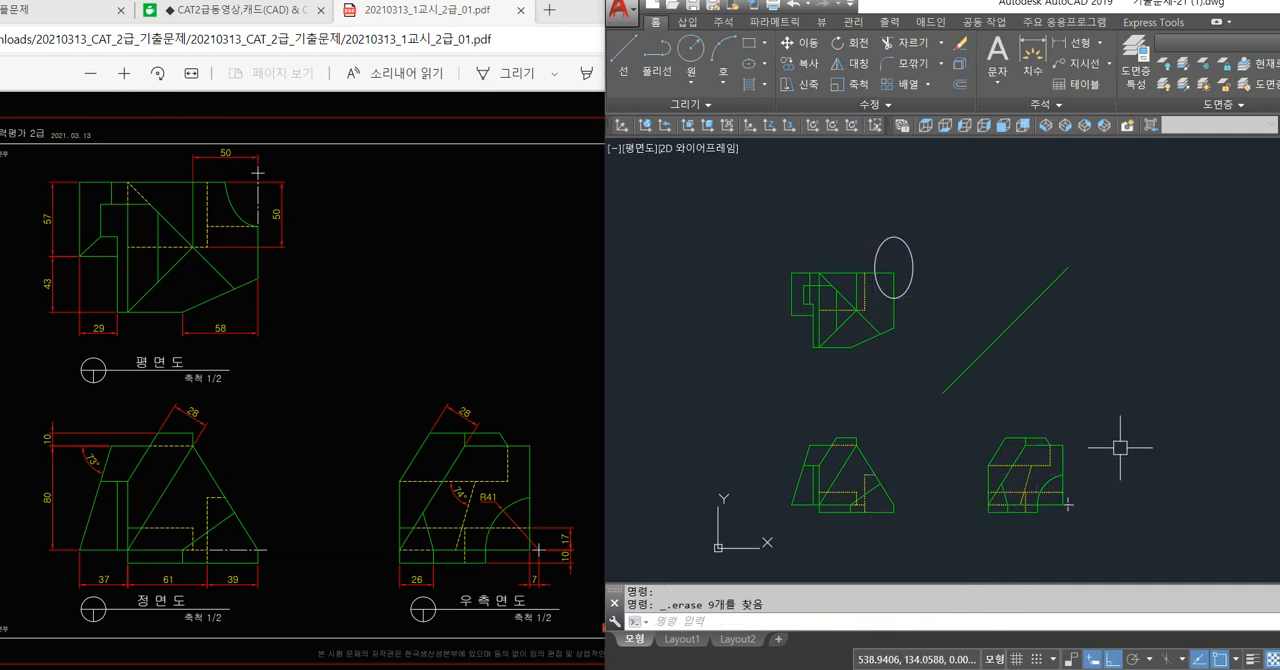
Trim the ellipse down to the quarter arc lying inside the plan view's upper right corner.
{"action": "scroll", "coordinate": [906, 283], "scroll_direction": "up", "scroll_amount": 4}
{"action": "type", "text": "tr"}
{"action": "key", "text": "space"}
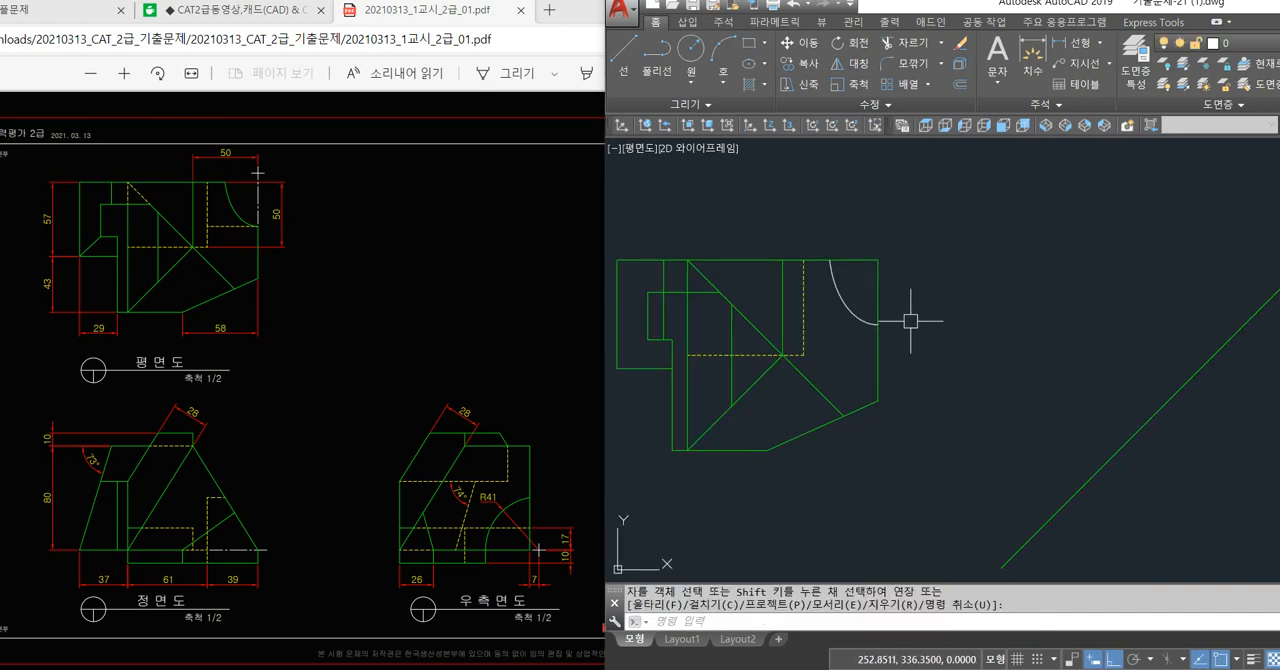
{"action": "key", "text": "Escape"}
Draw a horizontal line from the elliptical arc's lower end leftward to the plan view's vertical hidden line.
{"action": "type", "text": "l"}
{"action": "key", "text": "space"}
{"action": "scroll", "coordinate": [868, 371], "scroll_direction": "up", "scroll_amount": 2}
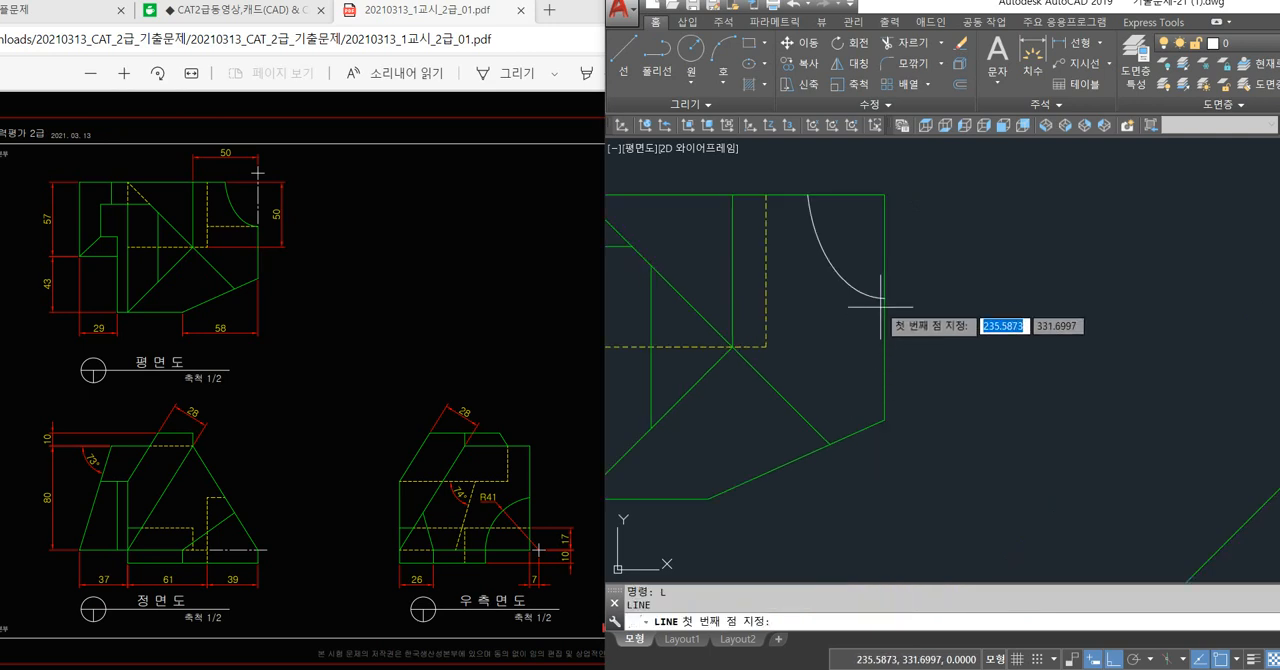
{"action": "left_click", "coordinate": [884, 297]}
{"action": "middle_click_drag", "start_coordinate": [851, 296], "coordinate": [957, 327]}
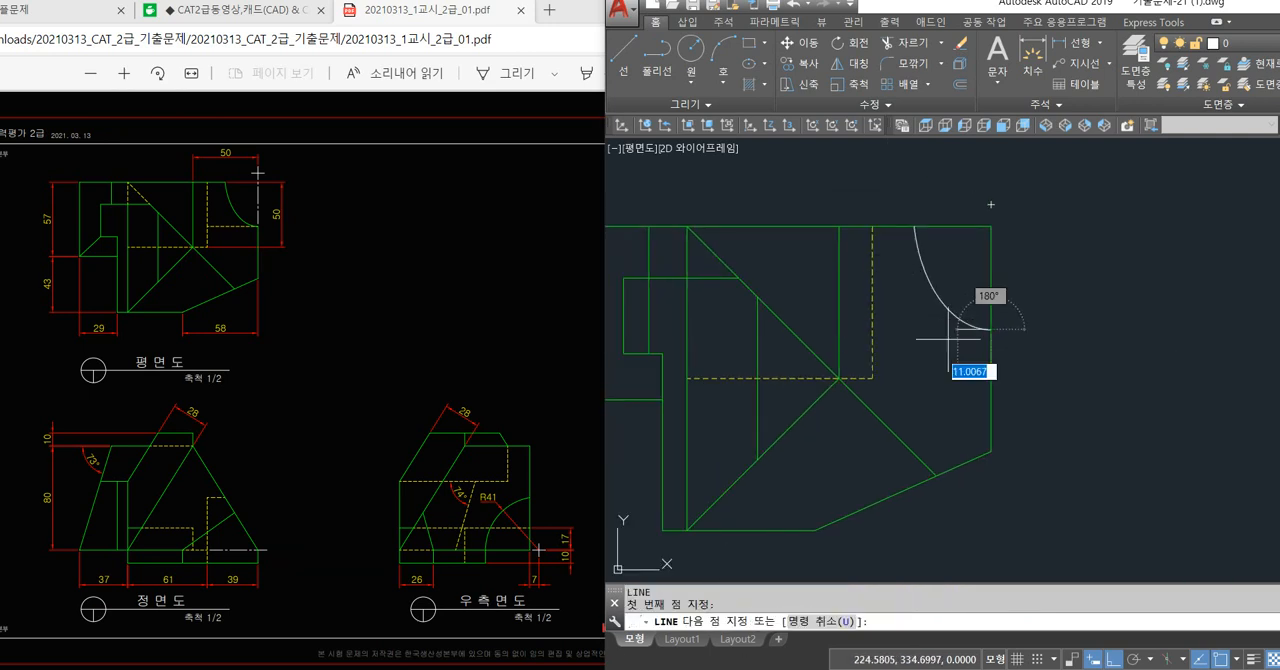
{"action": "left_click", "coordinate": [876, 328]}
{"action": "key", "text": "space"}
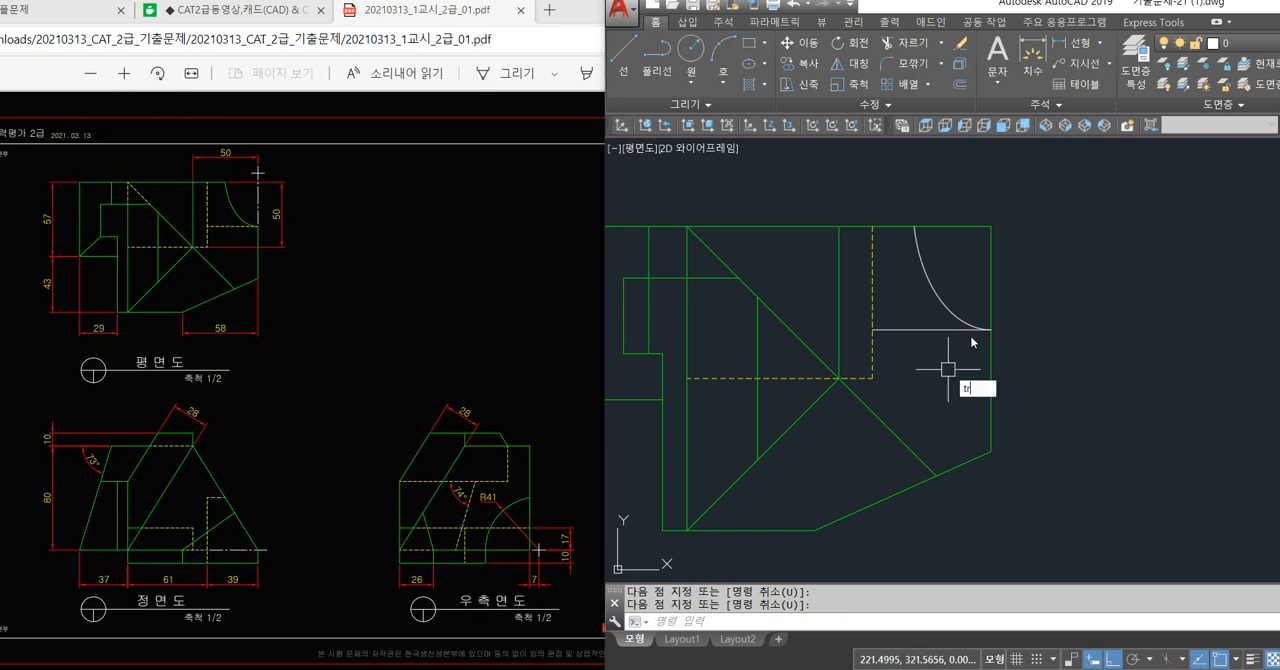
Trim away the plan view's top and right edges where they run beyond the elliptical arc.
{"action": "type", "text": "tr"}
{"action": "key", "text": "space"}
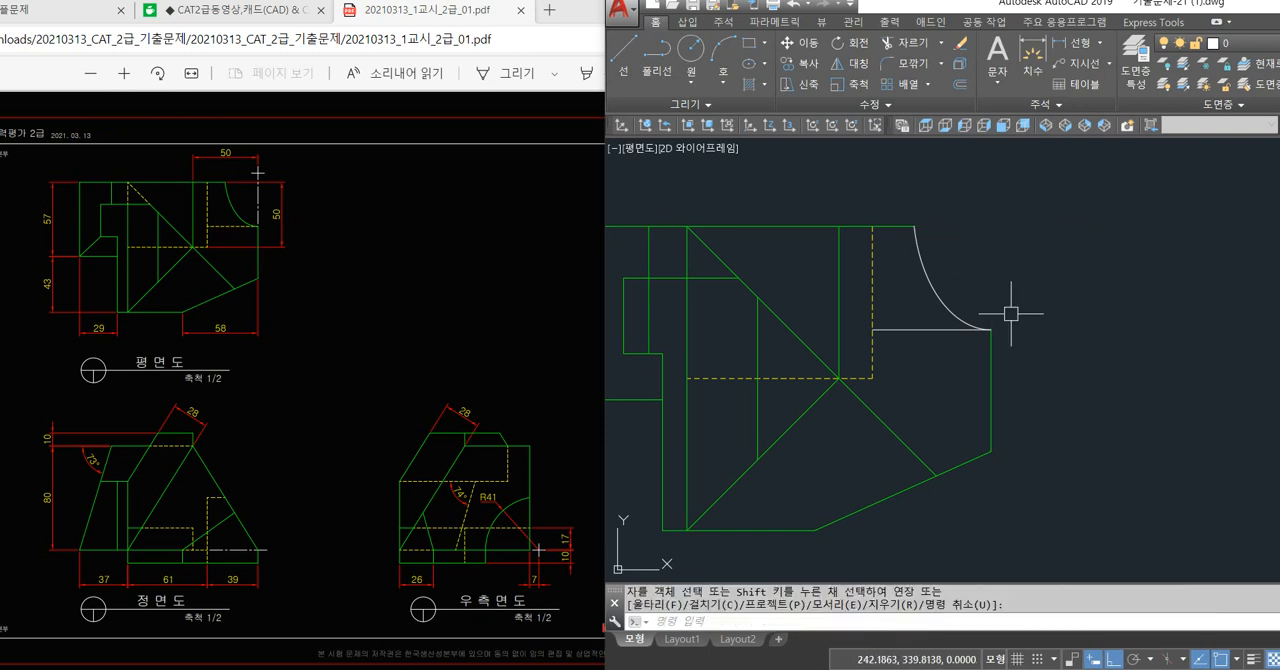
{"action": "key", "text": "Escape"}
Draw a vertical line from the ellipse's centre point down toward the elliptical arc's lower end.
{"action": "type", "text": "l"}
{"action": "key", "text": "space"}
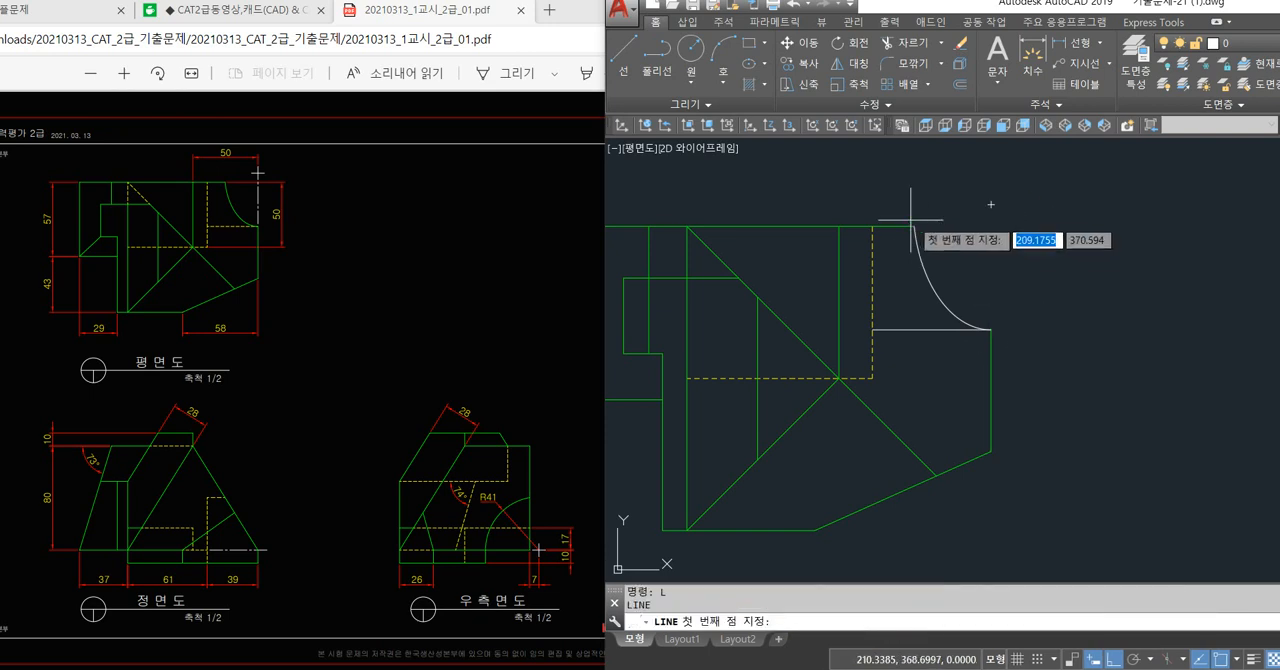
{"action": "left_click", "coordinate": [991, 204]}
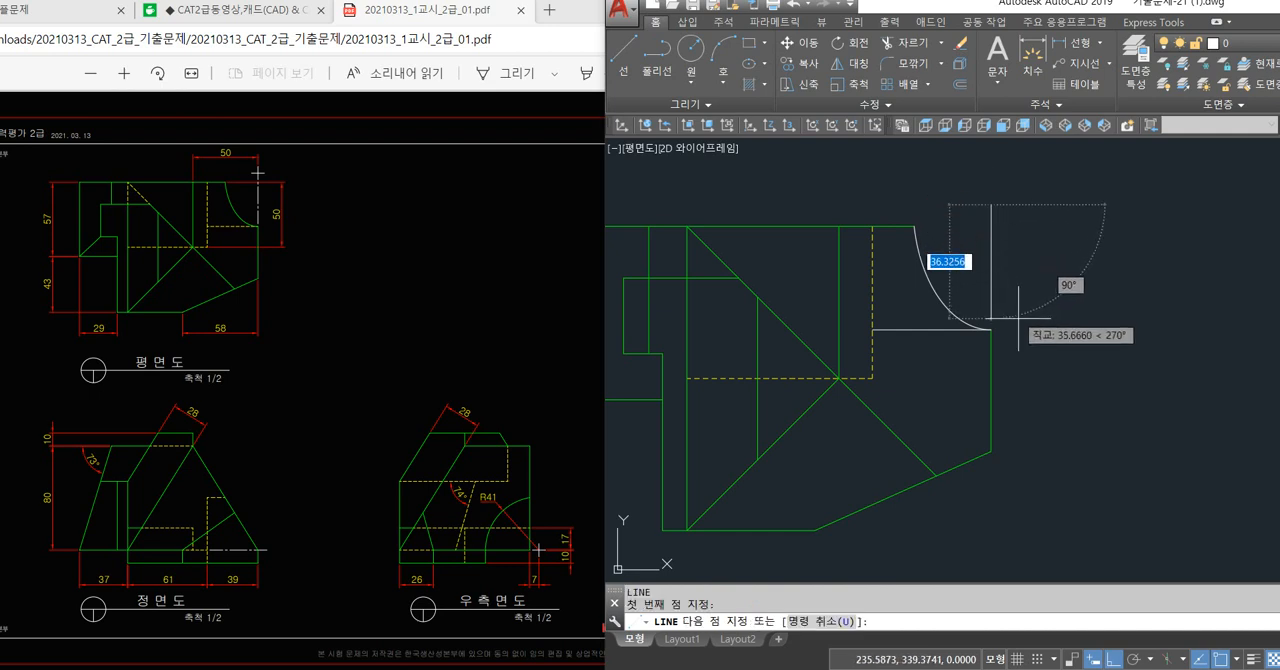
{"action": "left_click", "coordinate": [991, 330]}
{"action": "key", "text": "space"}
Draw a short horizontal line at the ellipse centre and stretch it and the vertical line past the centre to form a cross.
{"action": "key", "text": "space"}
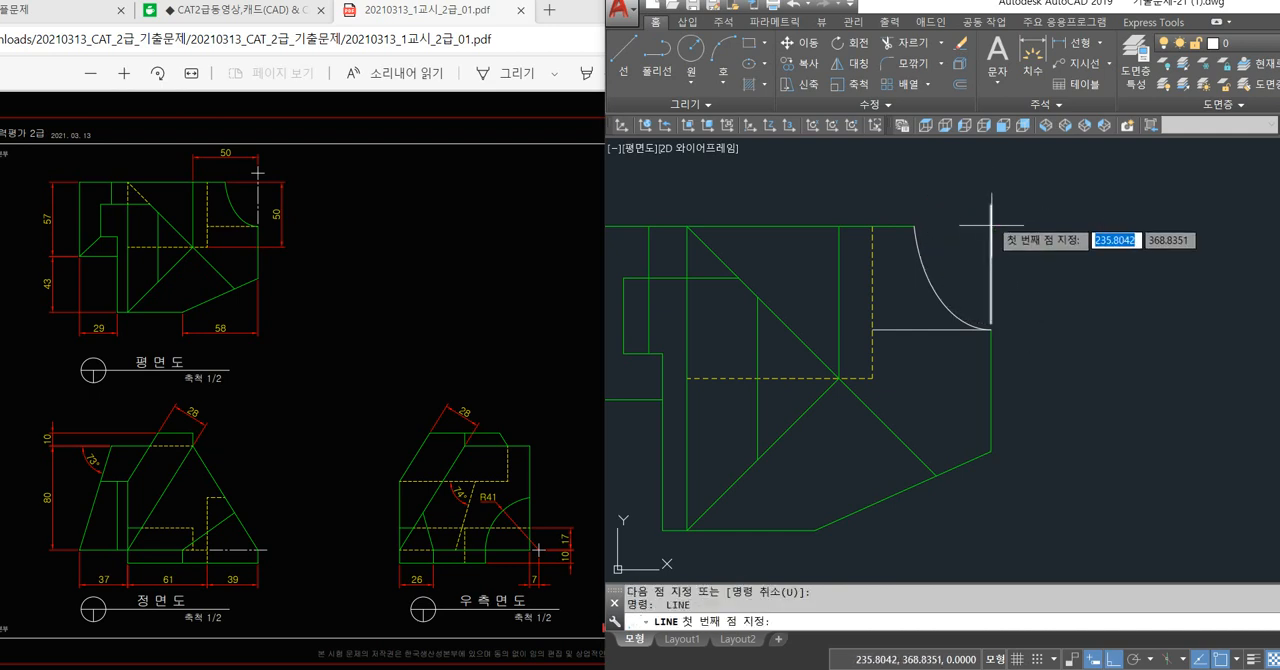
{"action": "left_click", "coordinate": [989, 205]}
{"action": "key", "text": "space"}
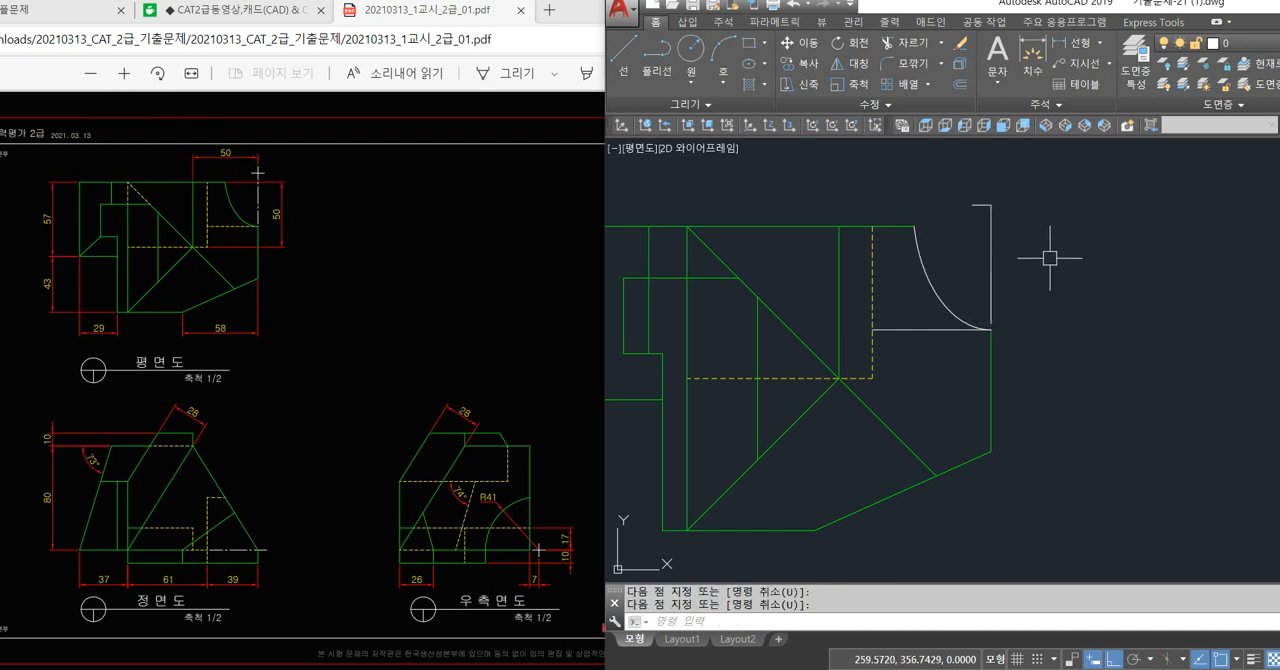
{"action": "scroll", "coordinate": [990, 205], "scroll_direction": "up", "scroll_amount": 2}
{"action": "left_click", "coordinate": [987, 202]}
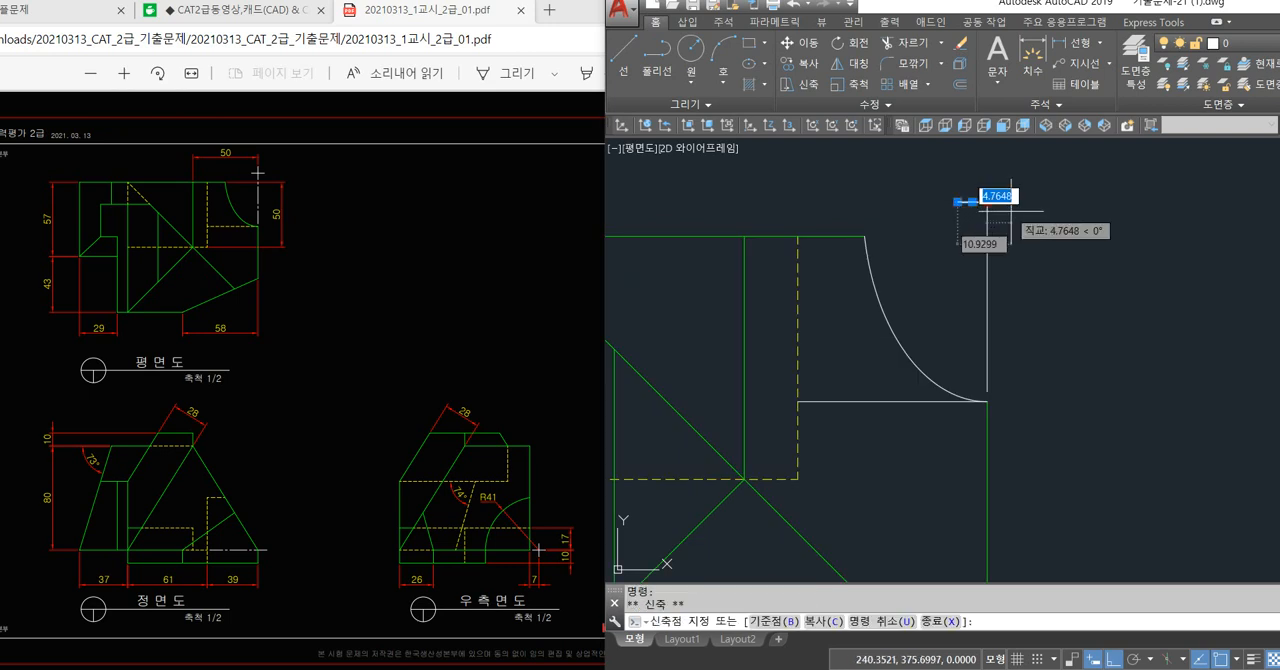
{"action": "key", "text": "Escape"}
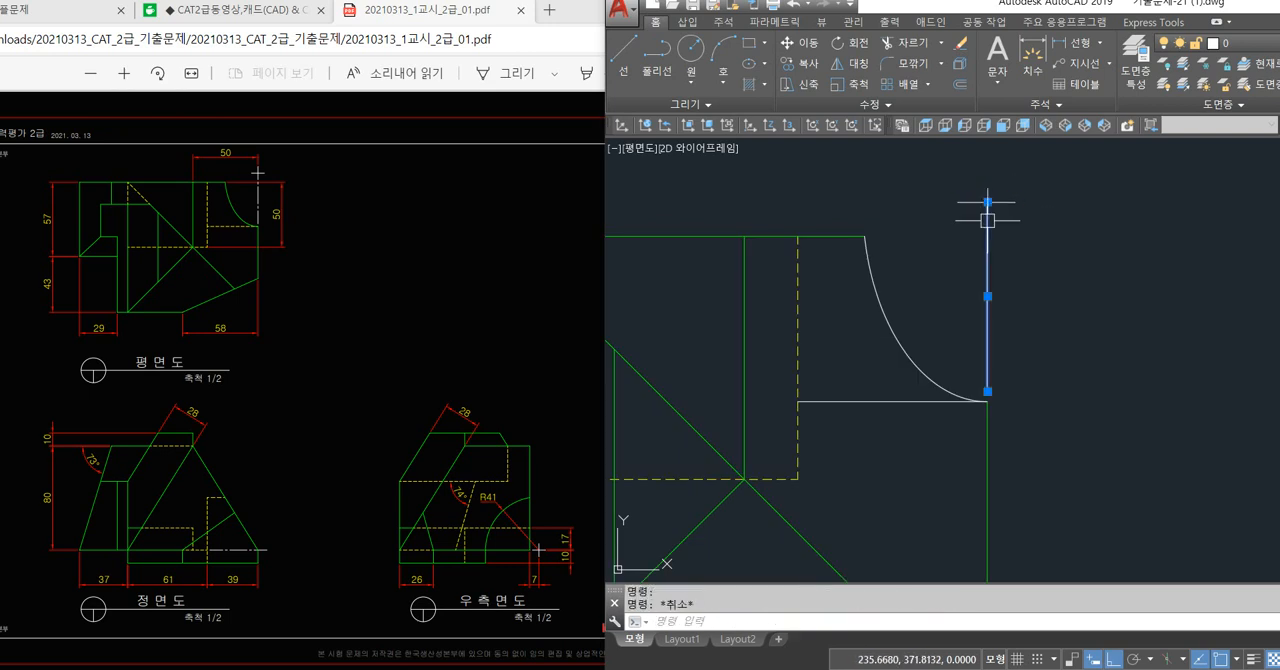
{"action": "left_click", "coordinate": [988, 202]}
{"action": "left_click", "coordinate": [988, 176]}
{"action": "key", "text": "Escape"}
Move the two crossing lines at the ellipse centre to the 중심선 layer.
{"action": "left_click", "coordinate": [1034, 175]}
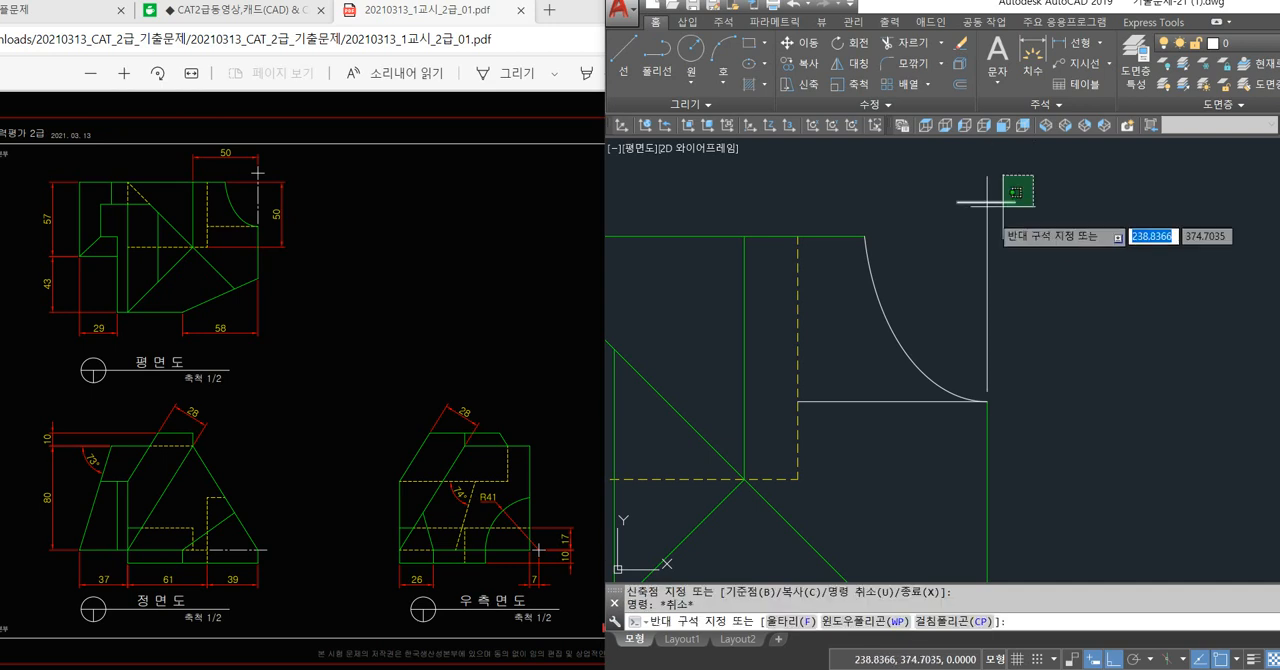
{"action": "left_click", "coordinate": [953, 235]}
{"action": "left_click", "coordinate": [1220, 43]}
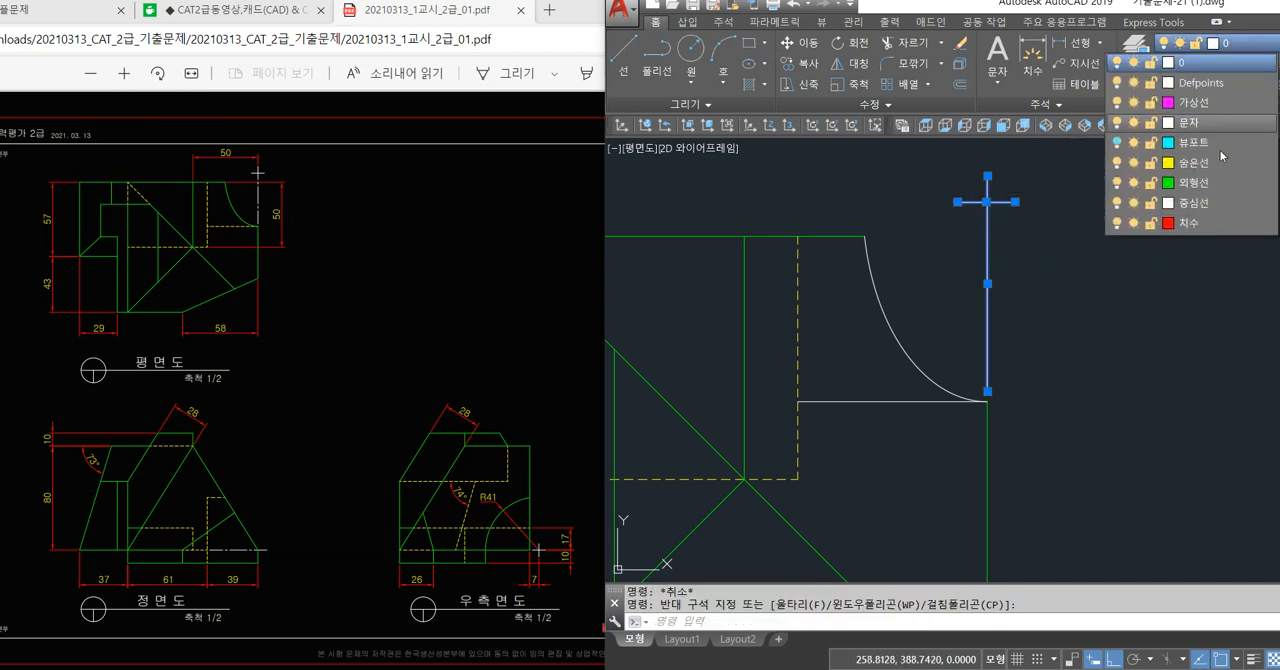
{"action": "left_click", "coordinate": [1200, 200]}
{"action": "key", "text": "Escape"}
Match the properties of the plan view's vertical hidden line onto the horizontal line at the arc's lower end.
{"action": "type", "text": "m"}
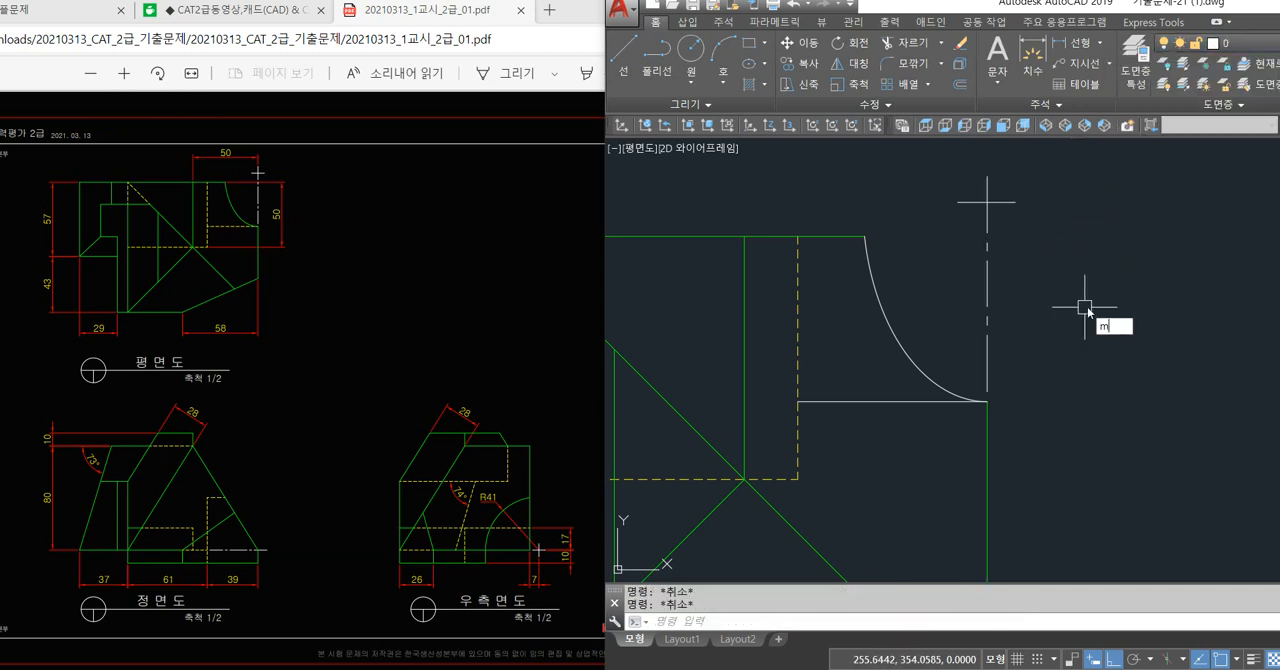
{"action": "type", "text": "a"}
{"action": "key", "text": "Return"}
{"action": "left_click", "coordinate": [798, 368]}
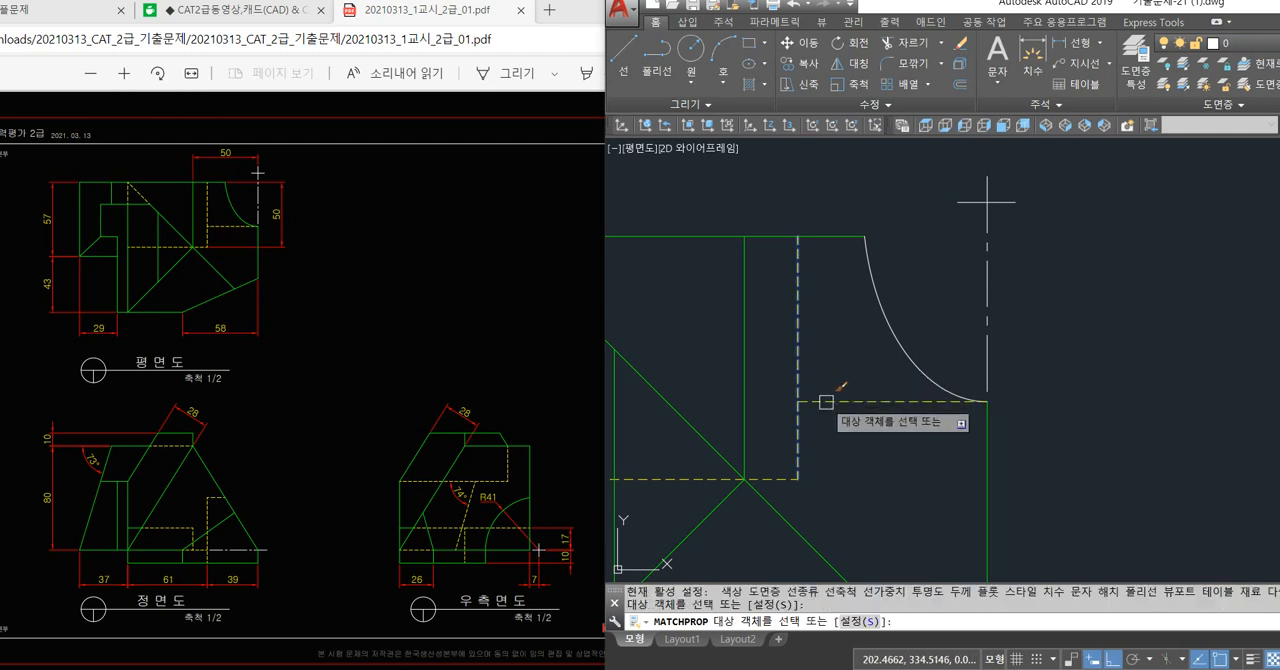
{"action": "key", "text": "space"}
{"action": "key", "text": "space"}
Match the properties of the plan view's green right edge onto the elliptical arc.
{"action": "left_click", "coordinate": [989, 441]}
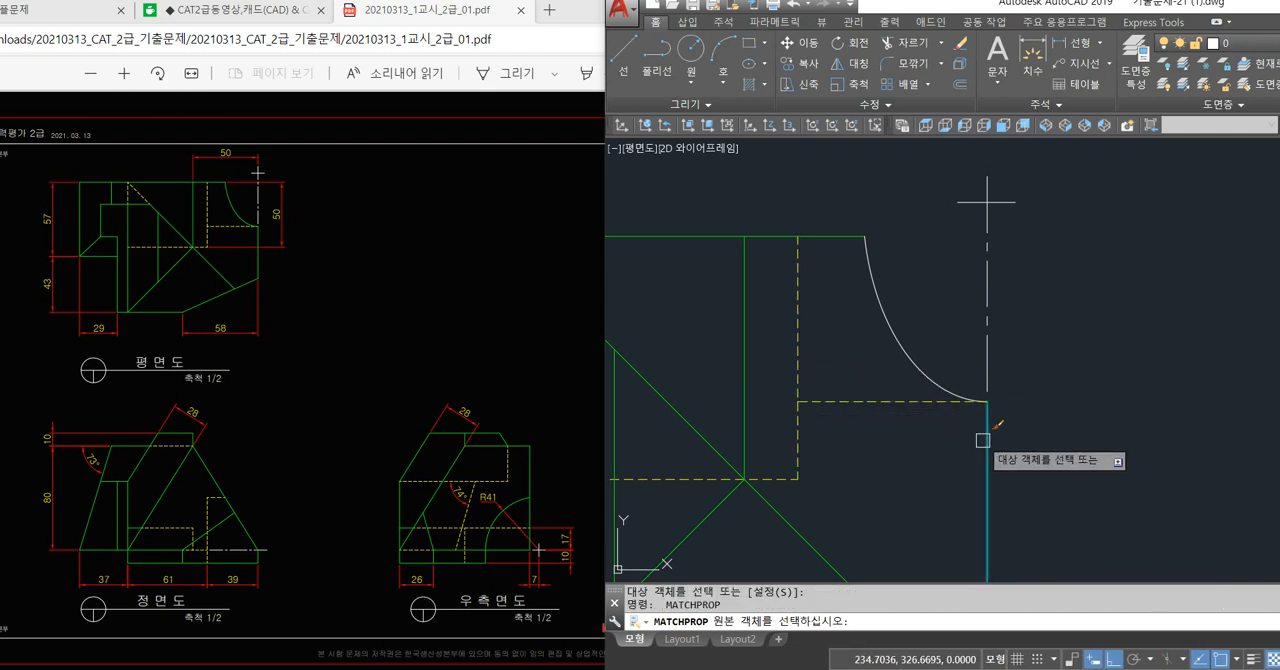
{"action": "left_click", "coordinate": [926, 373]}
{"action": "key", "text": "space"}
Draw a slanted line from the notch's lower left inner corner to the plan view's outer left bottom corner.
{"action": "scroll", "coordinate": [857, 324], "scroll_direction": "down", "scroll_amount": 4}
{"action": "mouse_move", "coordinate": [914, 375]}
{"action": "middle_mouse_down"}
{"action": "mouse_move", "coordinate": [905, 398]}
{"action": "mouse_move", "coordinate": [888, 372]}
{"action": "middle_mouse_up"}
{"action": "scroll", "coordinate": [720, 341], "scroll_direction": "up", "scroll_amount": 7}
{"action": "type", "text": "l"}
{"action": "key", "text": "space"}
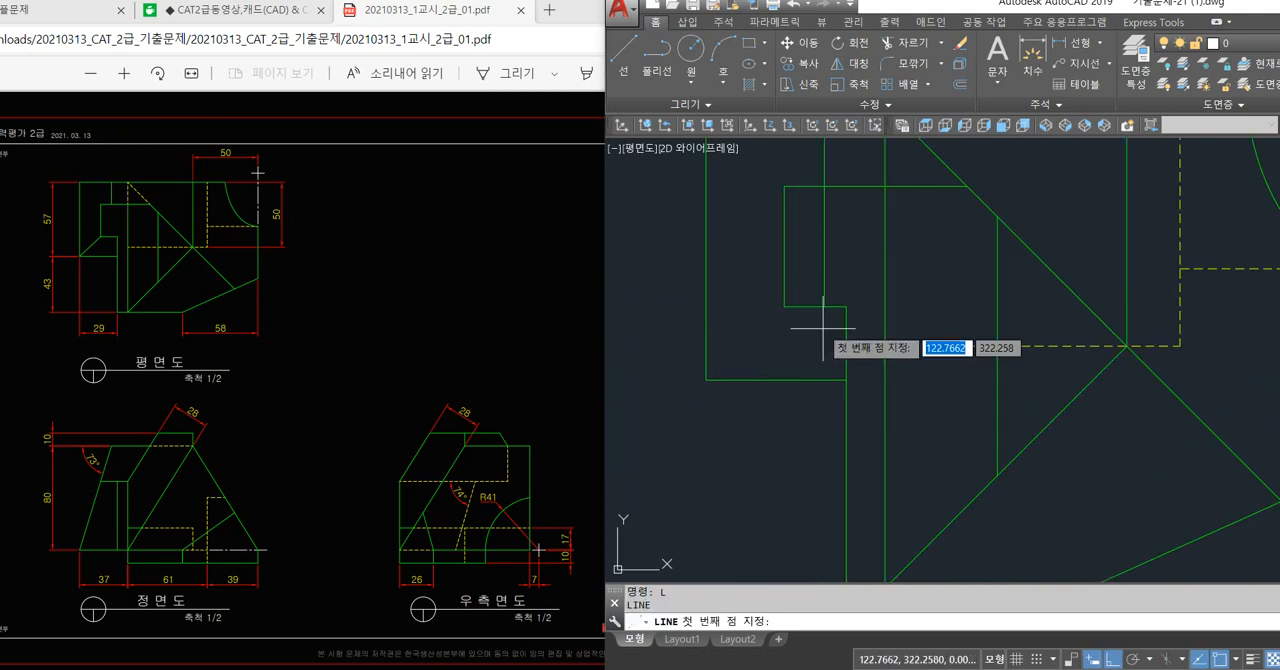
{"action": "left_click", "coordinate": [781, 305]}
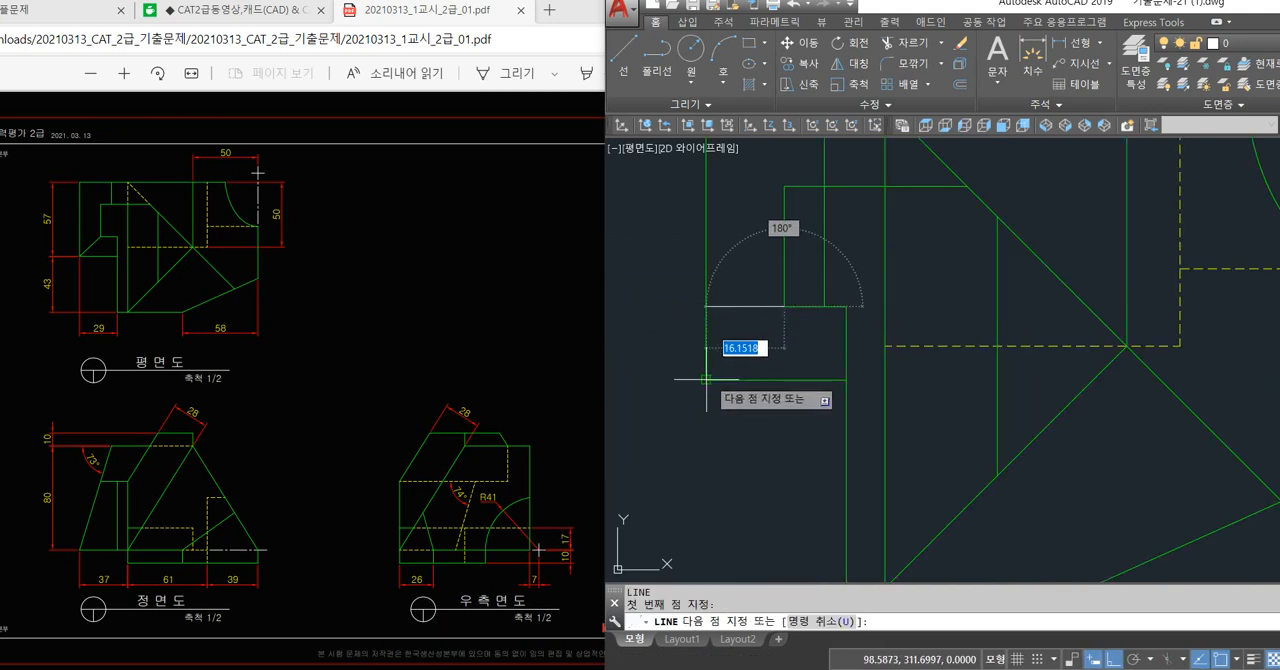
{"action": "left_click", "coordinate": [706, 379]}
{"action": "key", "text": "space"}
Trim the short vertical line at the plan view's left where it continues below the inner step's upper edge.
{"action": "scroll", "coordinate": [816, 315], "scroll_direction": "down", "scroll_amount": 2}
{"action": "type", "text": "tr"}
{"action": "key", "text": "space"}
{"action": "key", "text": "space"}
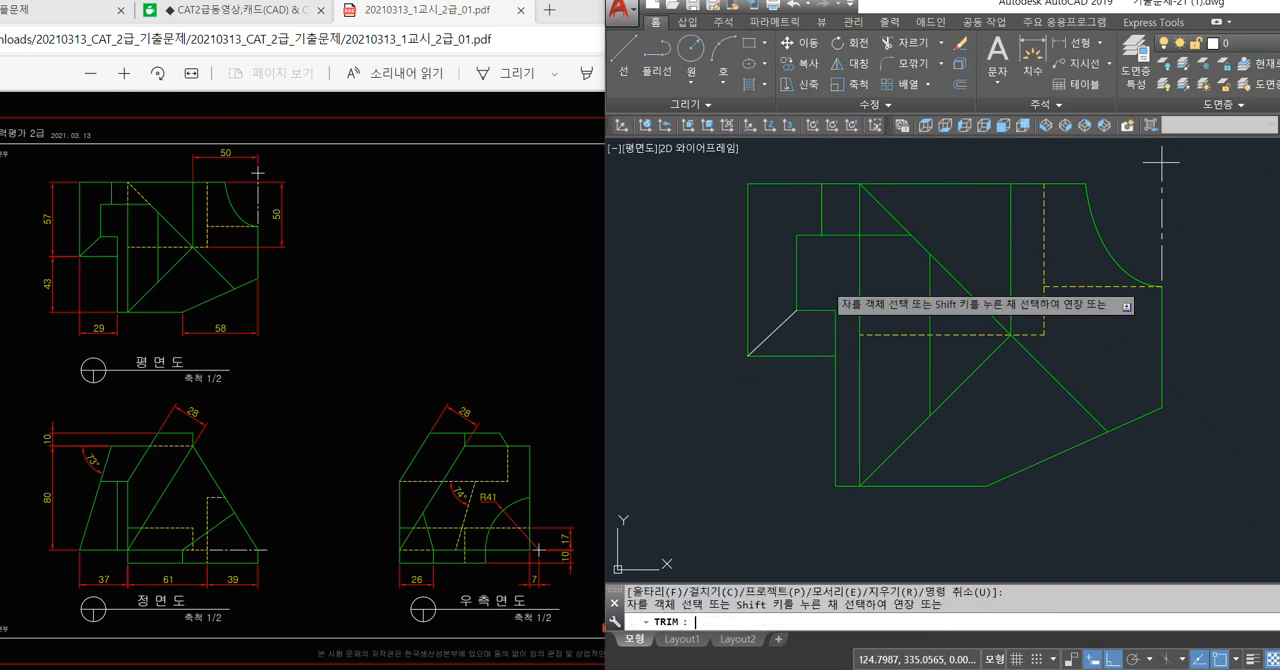
{"action": "left_click", "coordinate": [822, 295]}
{"action": "scroll", "coordinate": [827, 290], "scroll_direction": "down", "scroll_amount": 2}
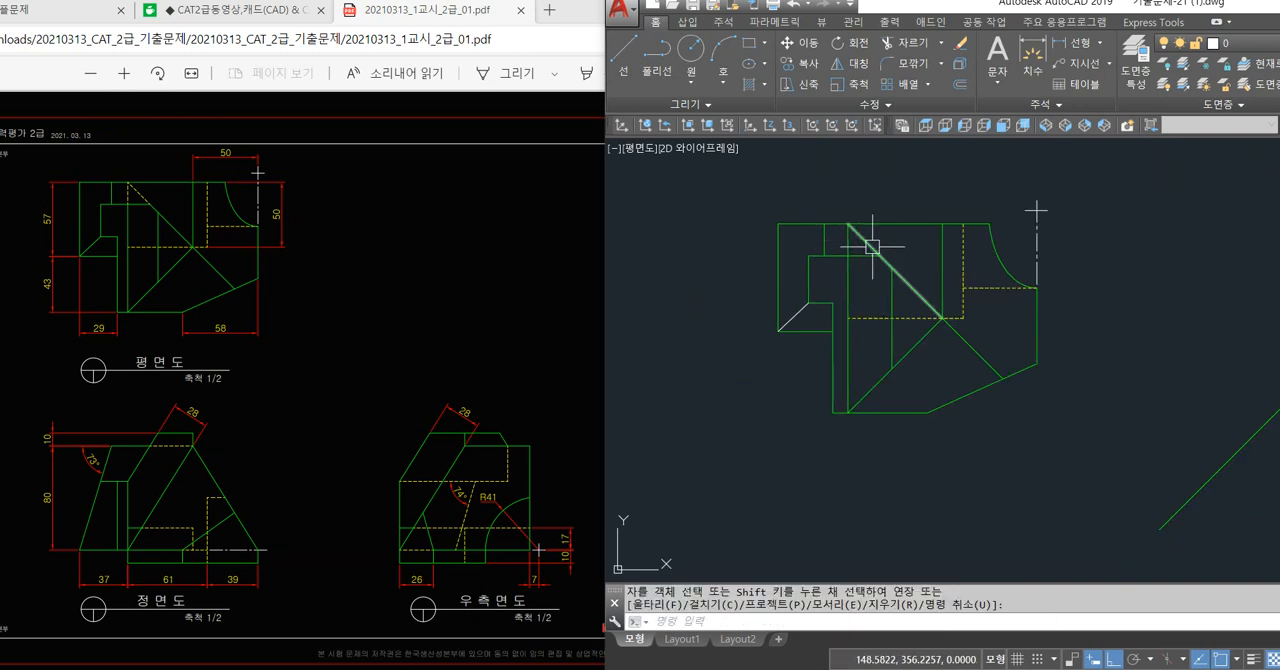
Trim the long vertical line above the inner step's horizontal edge and redraw that part as a separate line.
{"action": "scroll", "coordinate": [872, 246], "scroll_direction": "up", "scroll_amount": 2}
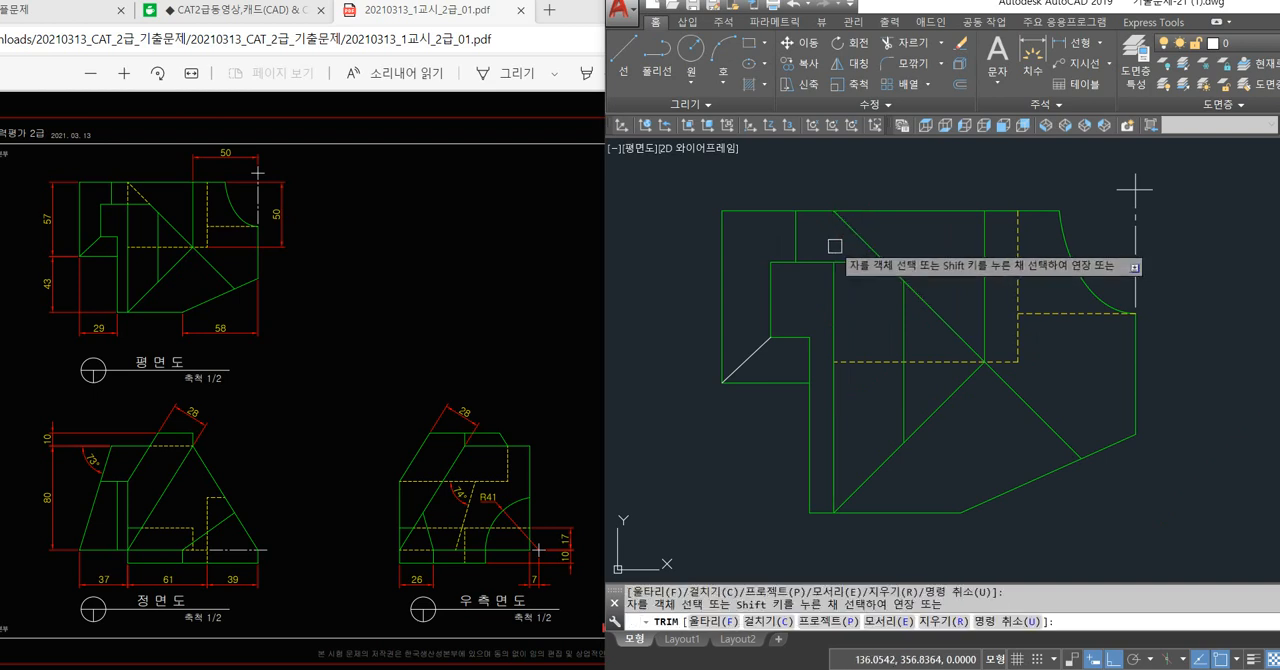
{"action": "key", "text": "Escape"}
{"action": "type", "text": "l"}
{"action": "key", "text": "Return"}
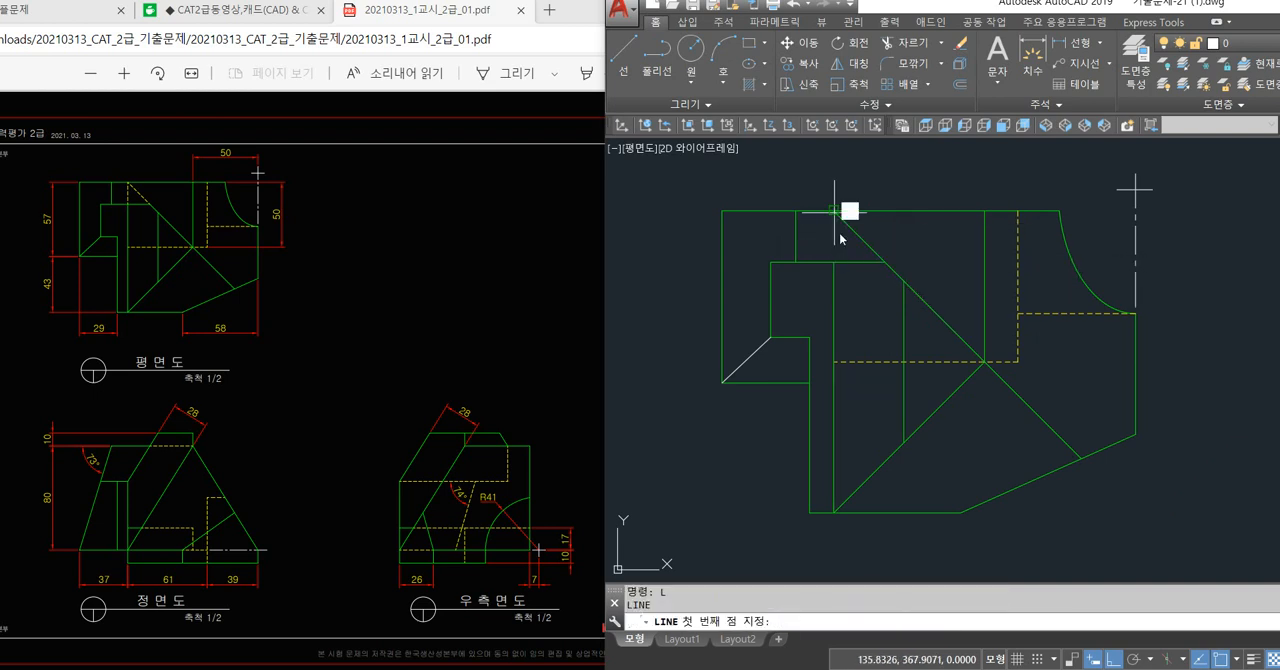
{"action": "left_click", "coordinate": [835, 211]}
{"action": "key", "text": "Return"}
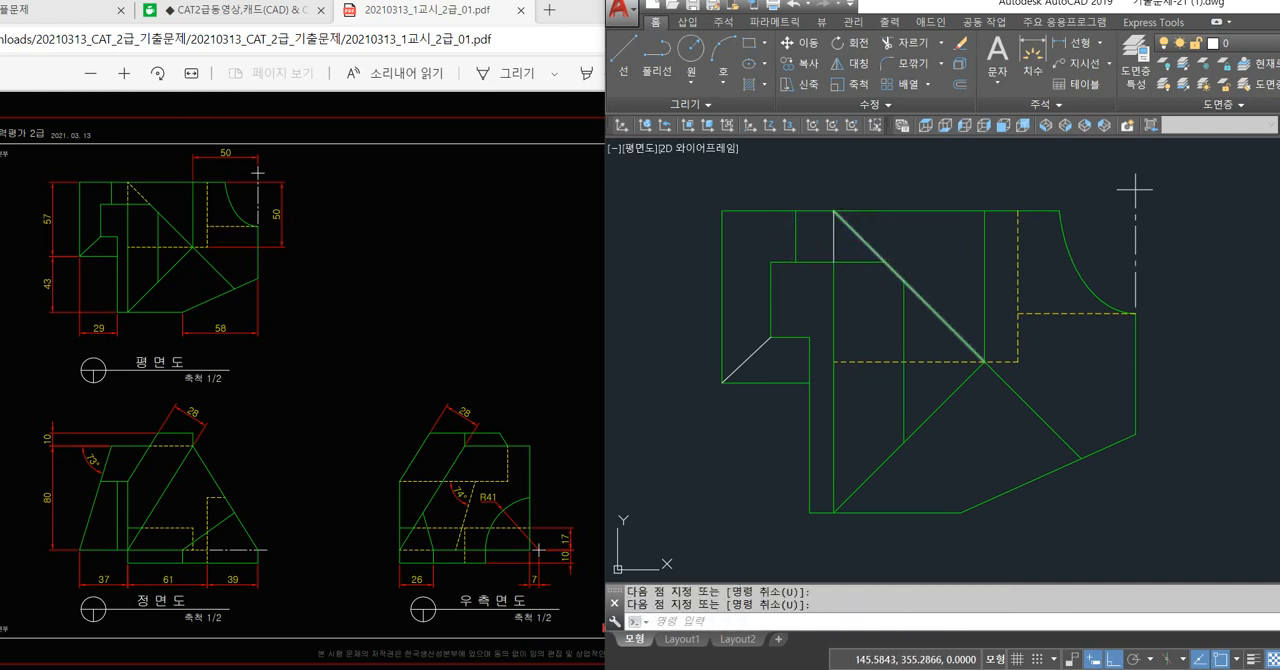
Trim the long slanted line above the inner step's horizontal edge and redraw that part as a separate line.
{"action": "type", "text": "tr"}
{"action": "key", "text": "Return"}
{"action": "left_click", "coordinate": [864, 236]}
{"action": "type", "text": "l"}
{"action": "key", "text": "Return"}
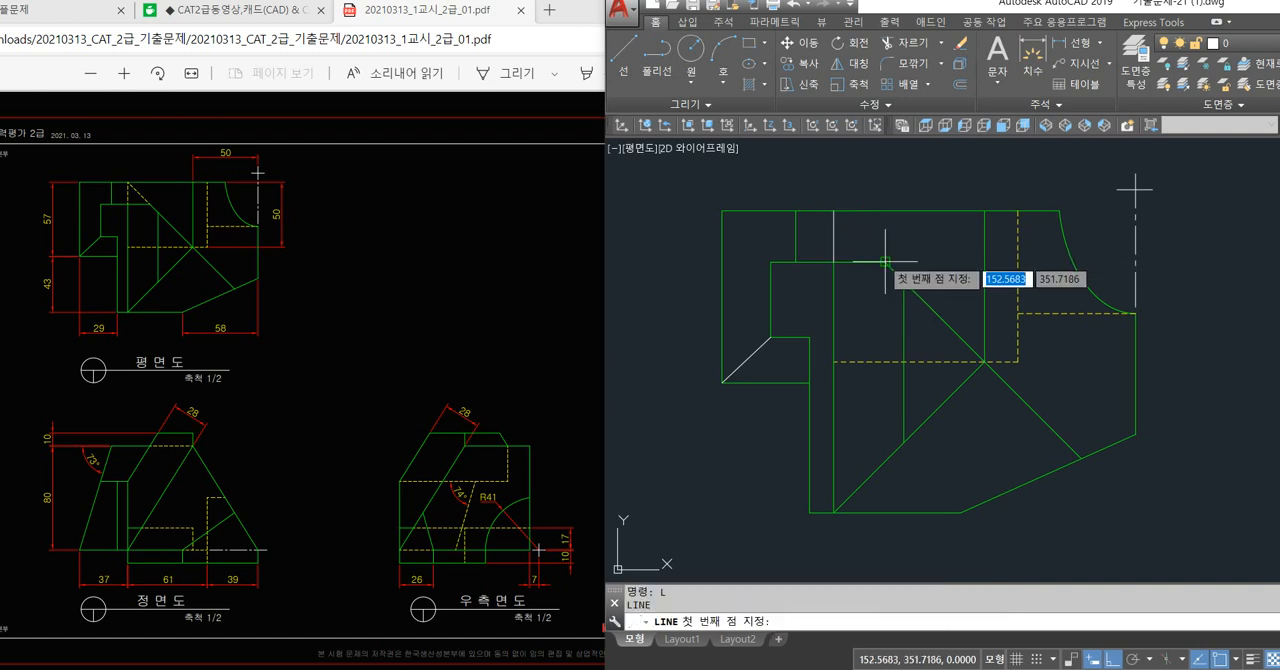
{"action": "left_click", "coordinate": [885, 262]}
{"action": "left_click", "coordinate": [835, 211]}
{"action": "key", "text": "Return"}
Match the plan view's horizontal hidden line properties onto the redrawn vertical and slanted segments.
{"action": "type", "text": "m"}
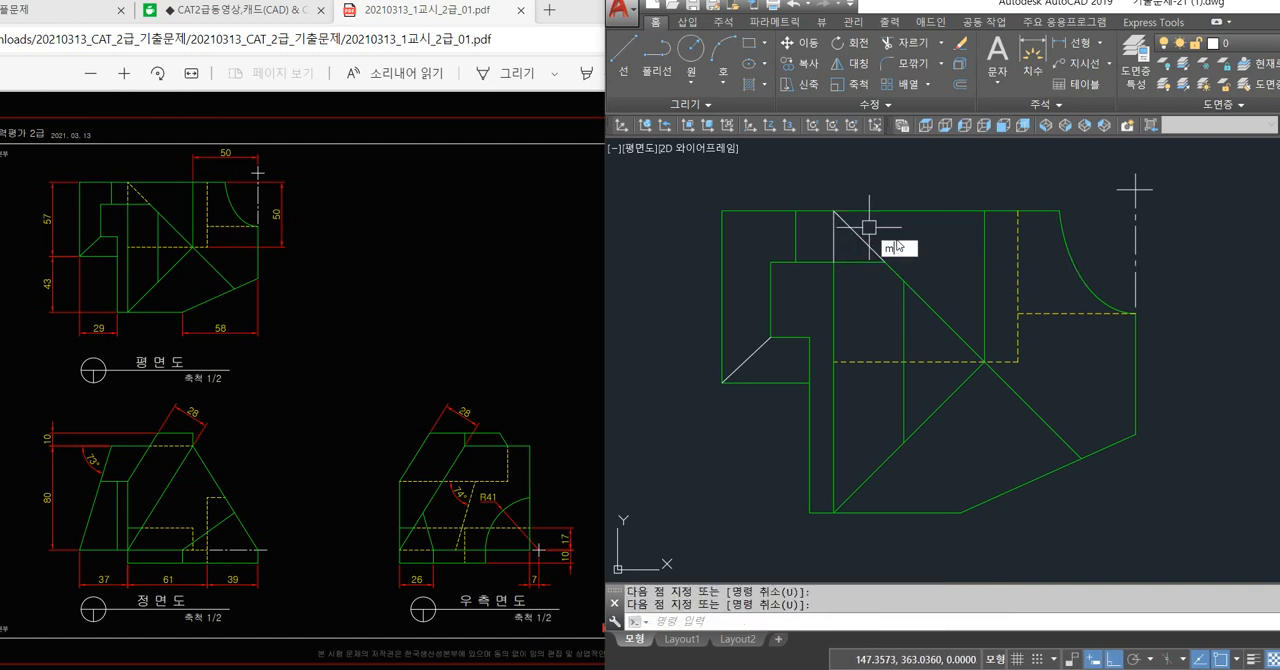
{"action": "type", "text": "a"}
{"action": "key", "text": "Return"}
{"action": "left_click", "coordinate": [838, 361]}
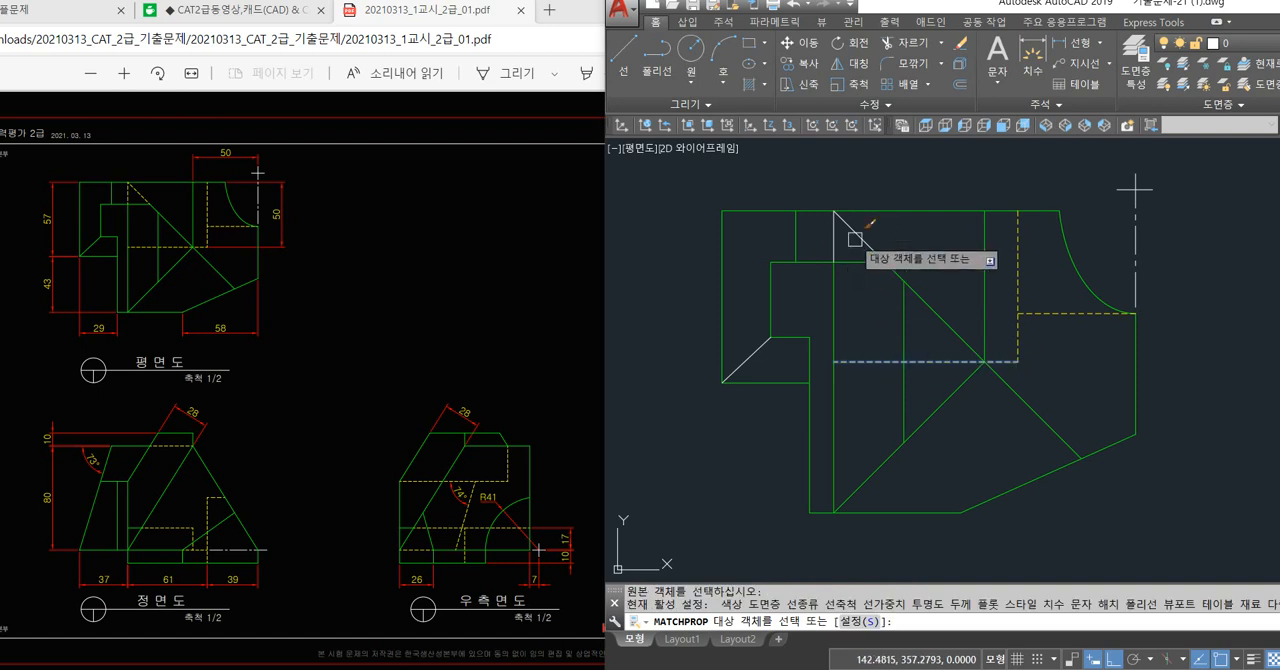
{"action": "left_click", "coordinate": [848, 227]}
{"action": "key", "text": "Return"}
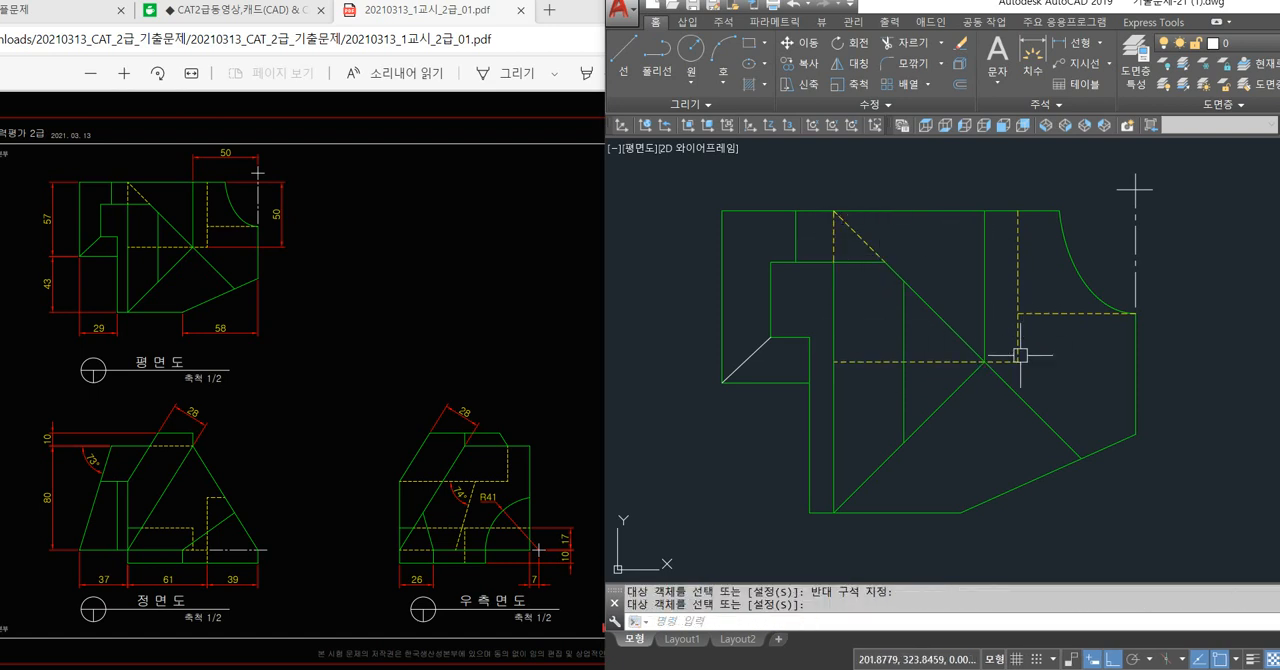
Match the green outline properties onto the short slanted line at the plan view's lower-left corner.
{"action": "left_click", "coordinate": [755, 352]}
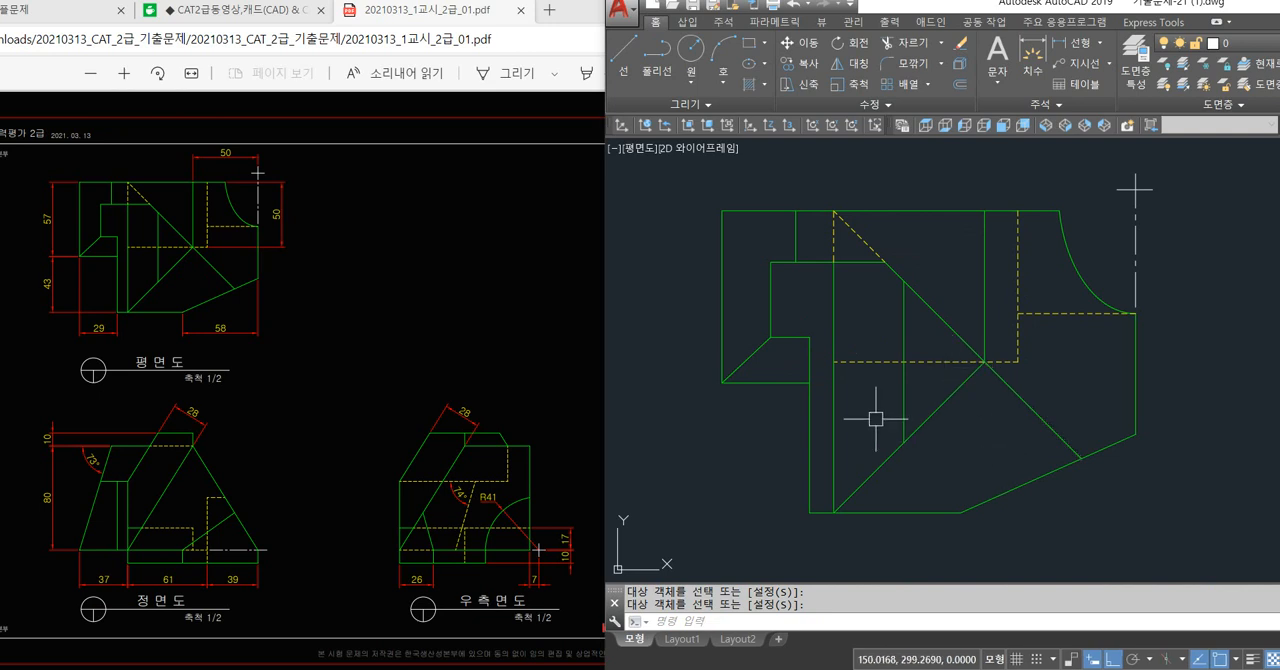
Examine the front, side and plan views and compare their outlines and hidden lines with the exam sheet.
{"action": "scroll", "coordinate": [876, 418], "scroll_direction": "down", "scroll_amount": 5}
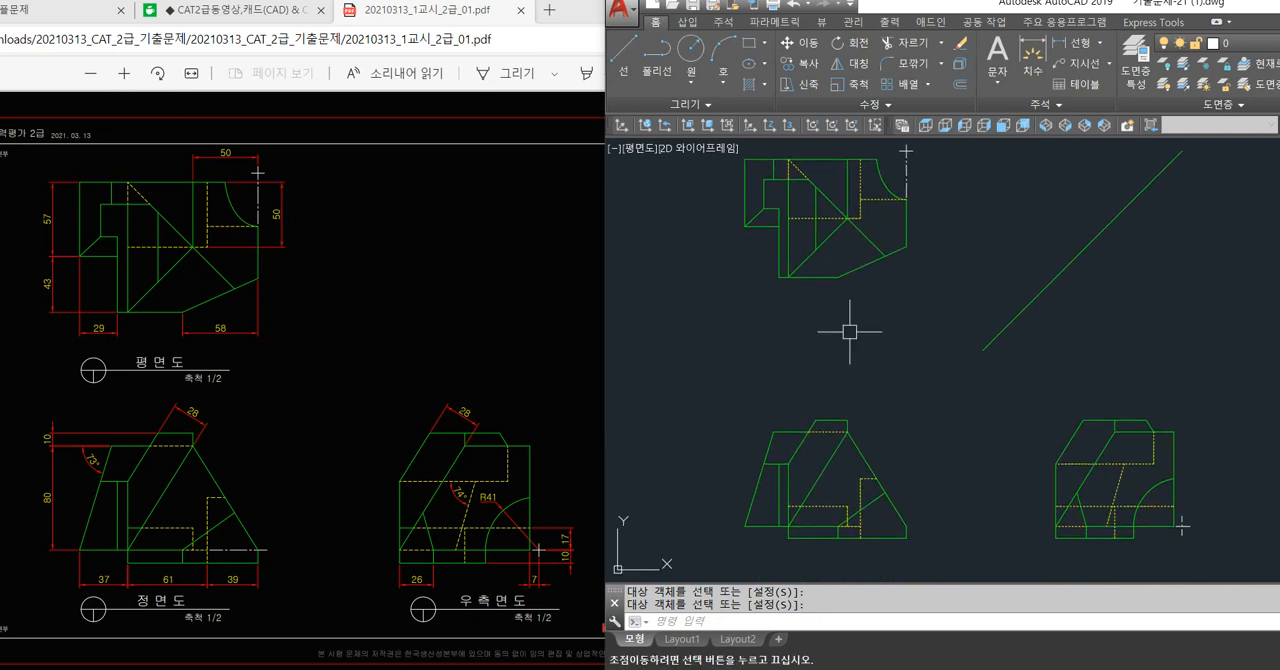
{"action": "scroll", "coordinate": [835, 541], "scroll_direction": "up", "scroll_amount": 2}
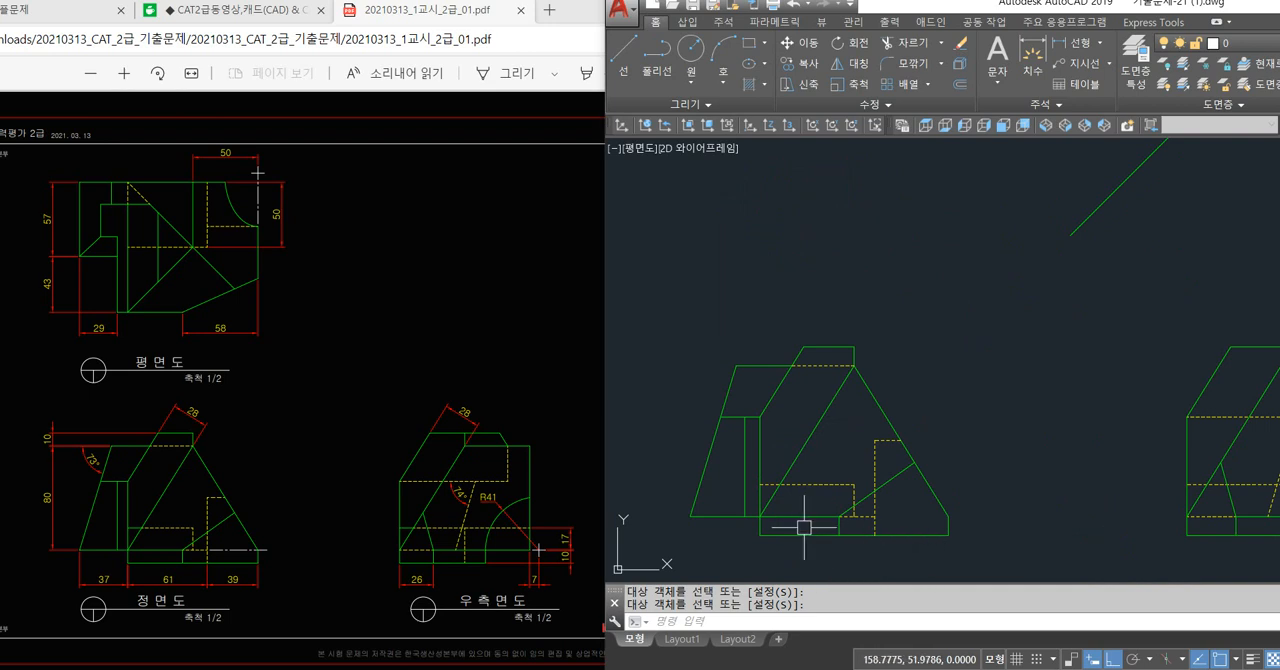
{"action": "scroll", "coordinate": [771, 493], "scroll_direction": "up", "scroll_amount": 2}
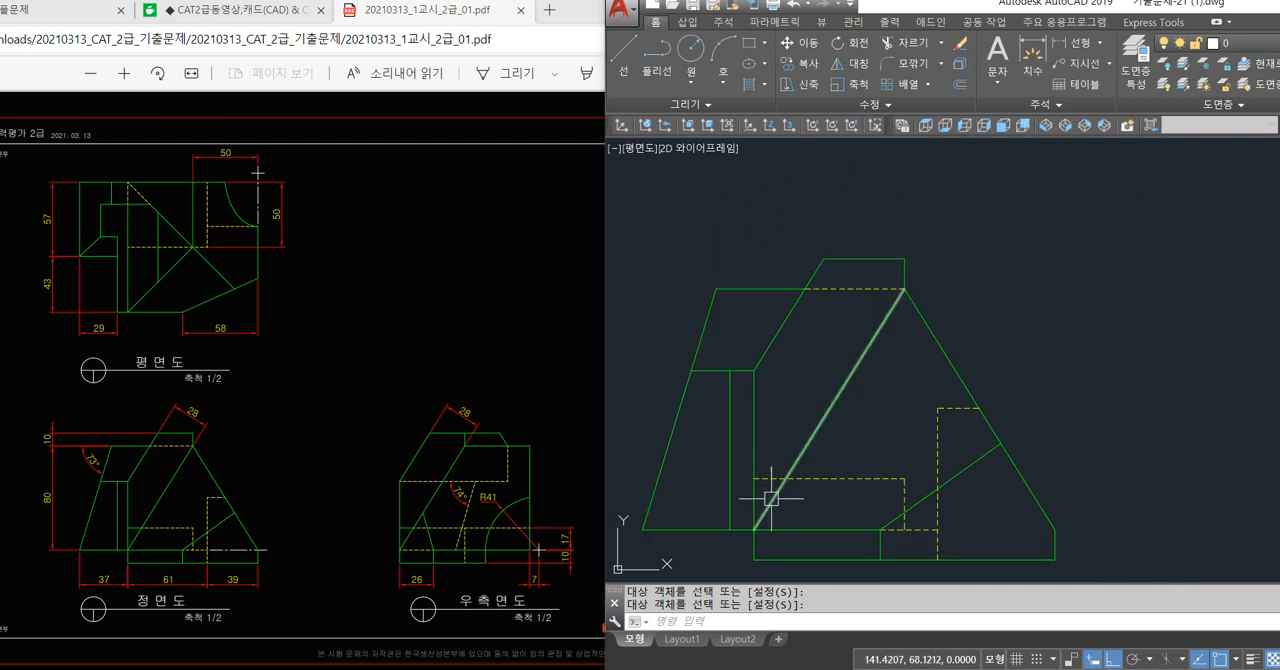
{"action": "scroll", "coordinate": [770, 491], "scroll_direction": "down", "scroll_amount": 2}
{"action": "mouse_move", "coordinate": [978, 446]}
{"action": "middle_mouse_down"}
{"action": "mouse_move", "coordinate": [768, 437]}
{"action": "mouse_move", "coordinate": [840, 438]}
{"action": "middle_mouse_up"}
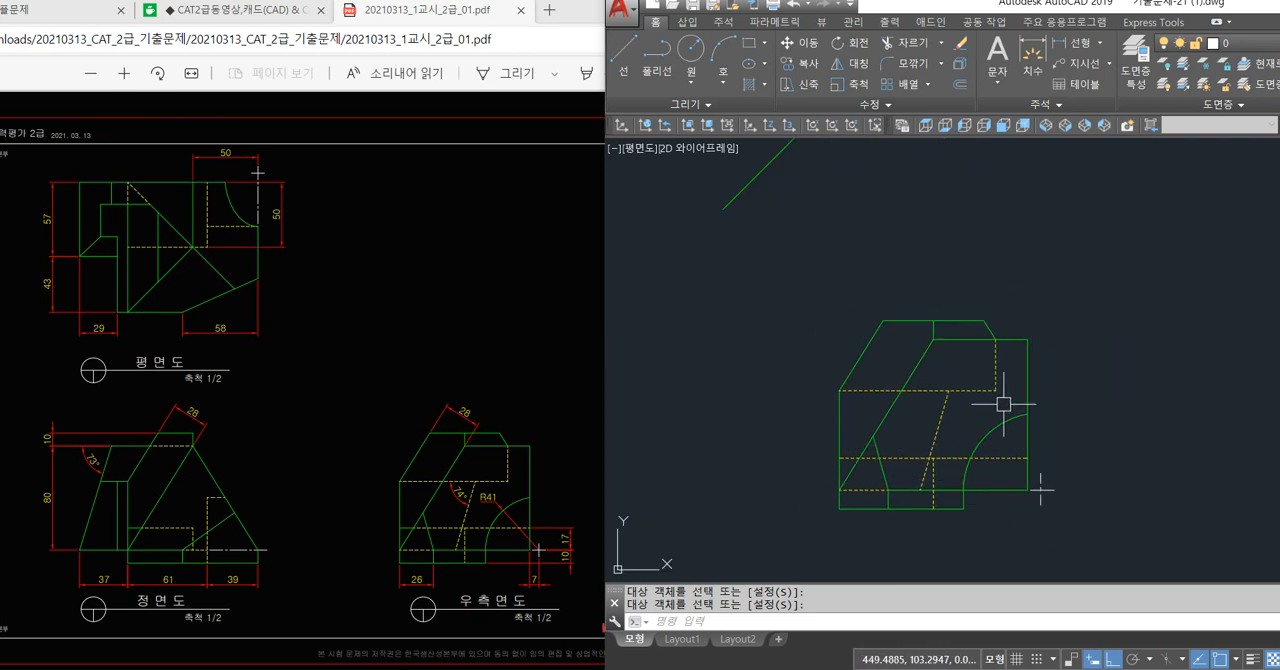
{"action": "scroll", "coordinate": [1004, 404], "scroll_direction": "down", "scroll_amount": 3}
{"action": "scroll", "coordinate": [820, 403], "scroll_direction": "up", "scroll_amount": 2}
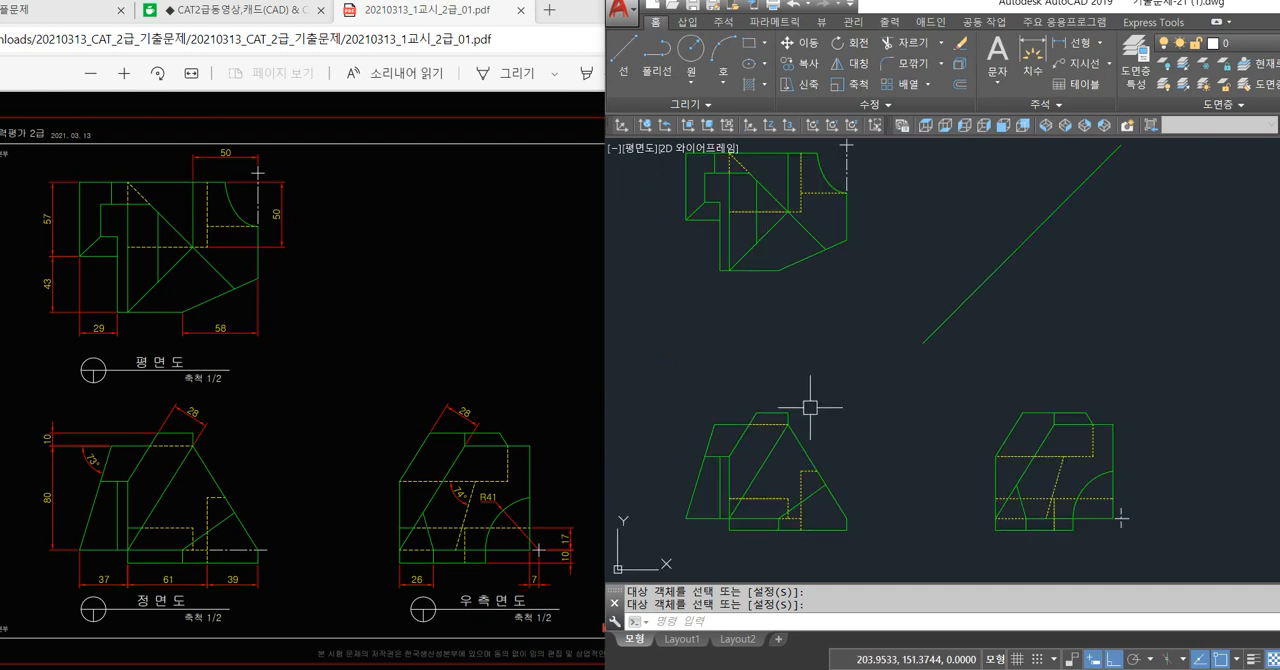
{"action": "middle_click_drag", "start_coordinate": [890, 281], "coordinate": [901, 299]}
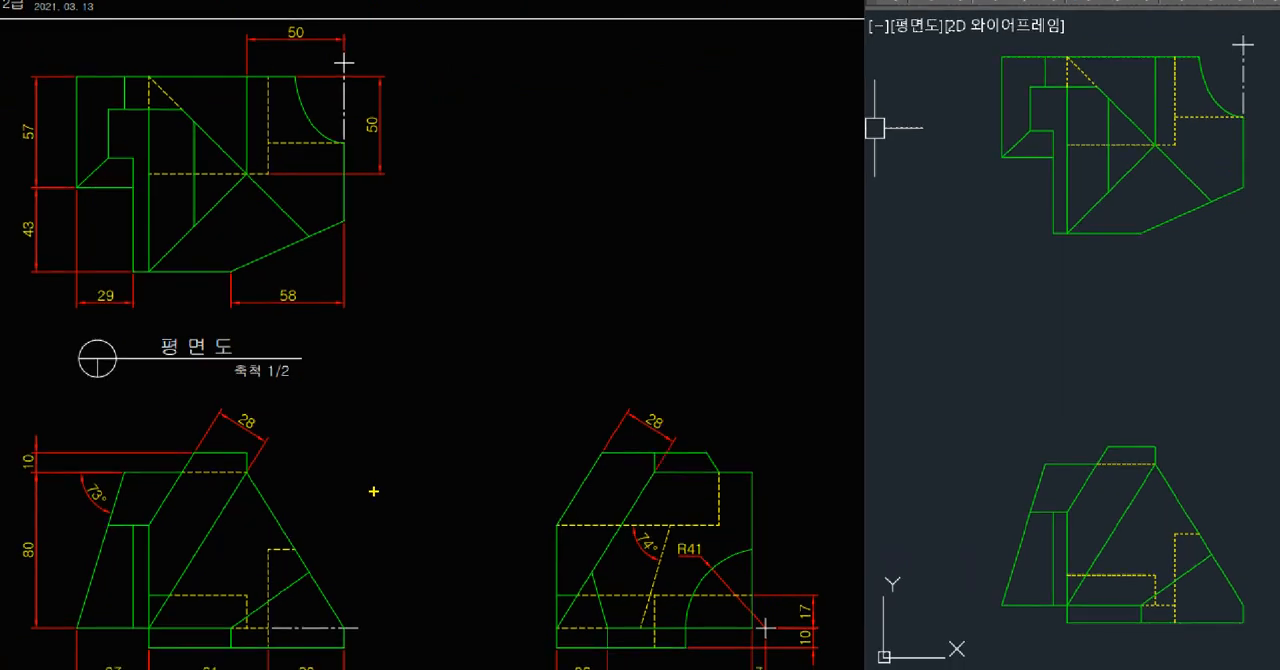
{"action": "left_click_drag", "start_coordinate": [641, 628], "coordinate": [670, 527]}
{"action": "mouse_move", "coordinate": [709, 572]}
{"action": "left_mouse_down"}
{"action": "mouse_move", "coordinate": [656, 627]}
{"action": "mouse_move", "coordinate": [562, 492]}
{"action": "mouse_move", "coordinate": [690, 463]}
{"action": "mouse_move", "coordinate": [737, 527]}
{"action": "left_mouse_up"}
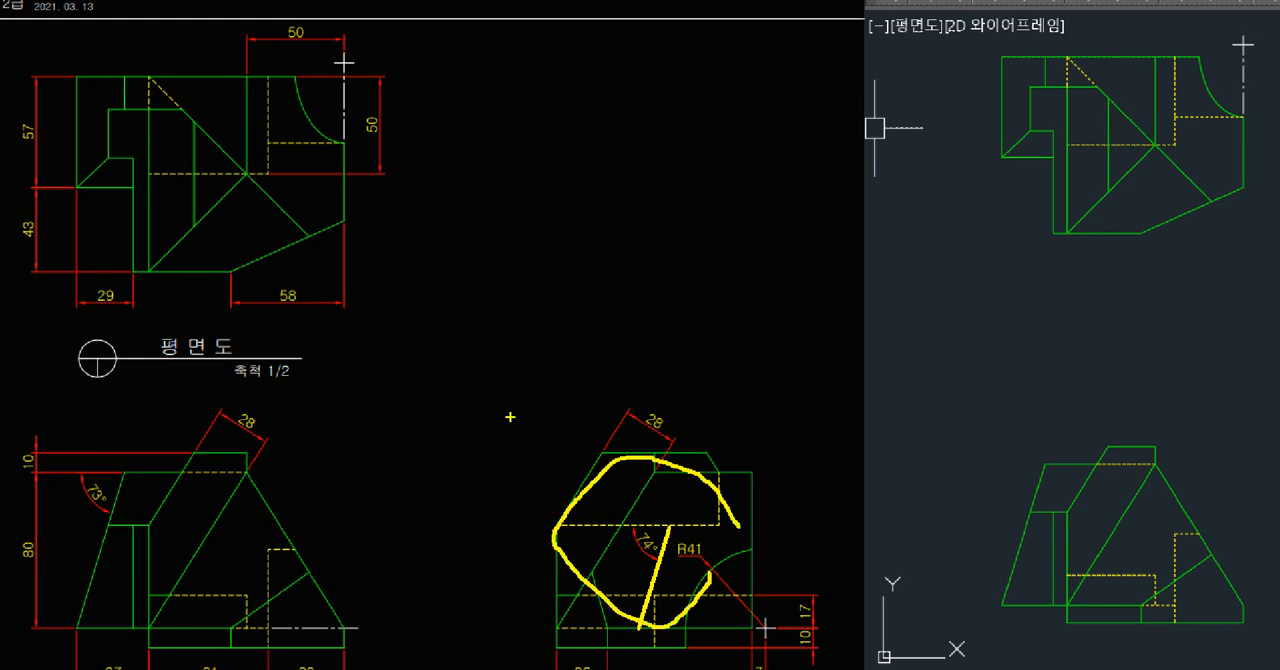
{"action": "mouse_move", "coordinate": [226, 311]}
{"action": "left_mouse_down"}
{"action": "mouse_move", "coordinate": [0, 282]}
{"action": "mouse_move", "coordinate": [168, 2]}
{"action": "mouse_move", "coordinate": [297, 317]}
{"action": "left_mouse_up"}
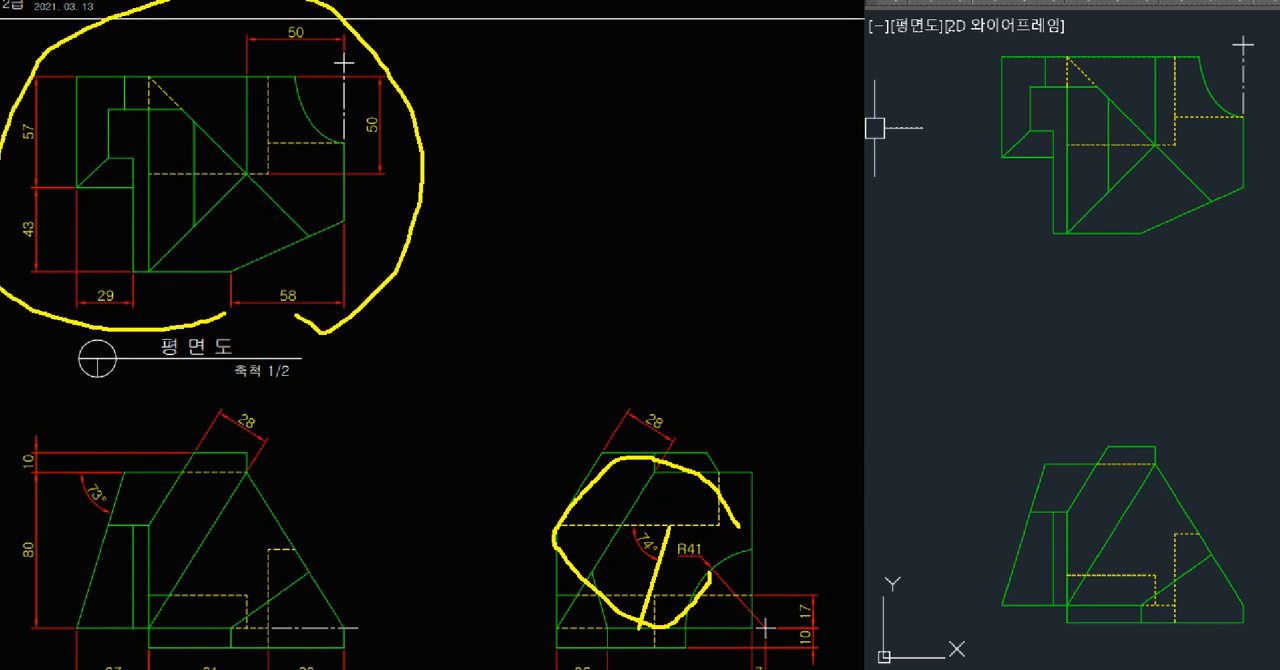
{"action": "left_click_drag", "start_coordinate": [84, 188], "coordinate": [412, 190]}
{"action": "left_click_drag", "start_coordinate": [276, 142], "coordinate": [462, 138]}
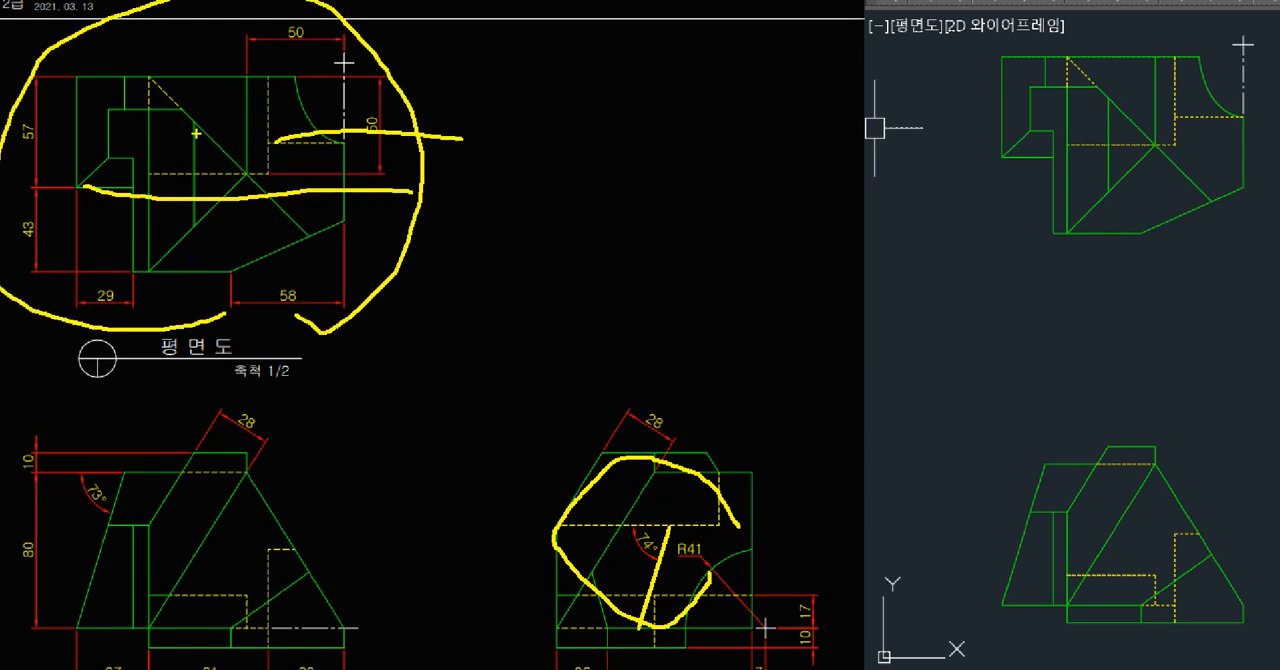
{"action": "key", "text": "Escape"}
{"action": "key", "text": "ctrl+1"}
{"action": "left_click", "coordinate": [125, 286]}
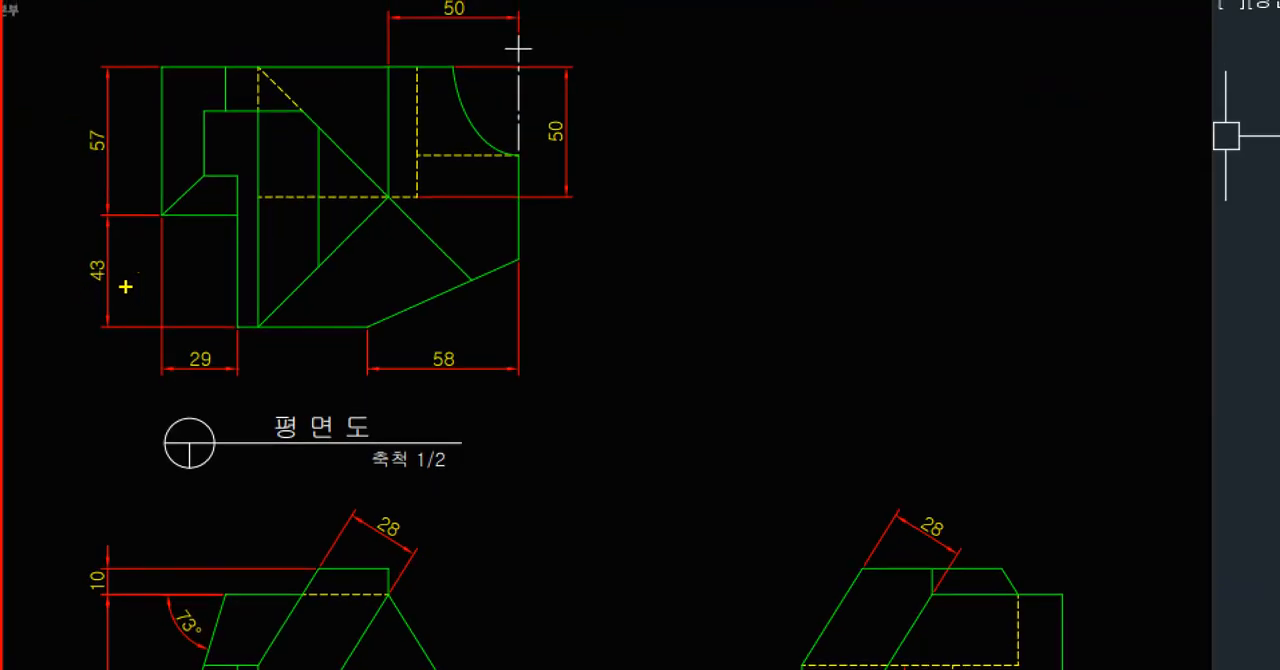
{"action": "mouse_move", "coordinate": [120, 316]}
{"action": "left_mouse_down"}
{"action": "mouse_move", "coordinate": [63, 275]}
{"action": "mouse_move", "coordinate": [128, 316]}
{"action": "left_mouse_up"}
{"action": "mouse_move", "coordinate": [118, 186]}
{"action": "left_mouse_down"}
{"action": "mouse_move", "coordinate": [175, 182]}
{"action": "mouse_move", "coordinate": [152, 208]}
{"action": "mouse_move", "coordinate": [237, 222]}
{"action": "mouse_move", "coordinate": [550, 203]}
{"action": "mouse_move", "coordinate": [897, 232]}
{"action": "mouse_move", "coordinate": [914, 371]}
{"action": "mouse_move", "coordinate": [975, 322]}
{"action": "left_mouse_up"}
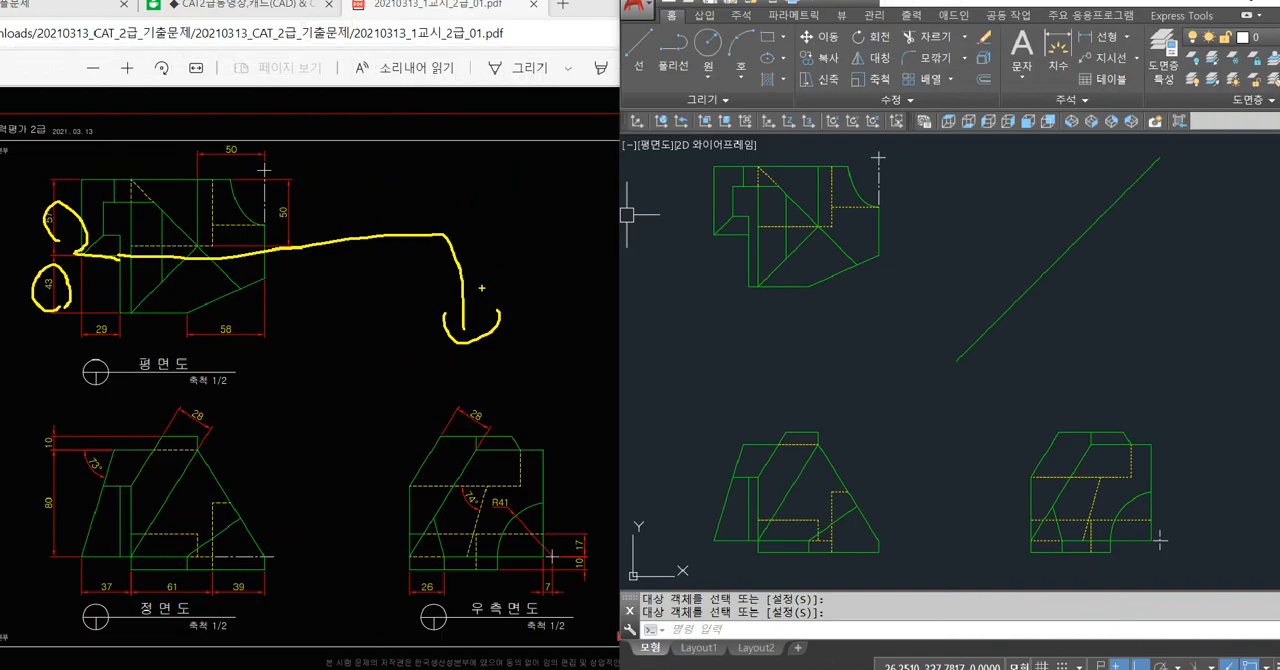
{"action": "key", "text": "Escape"}
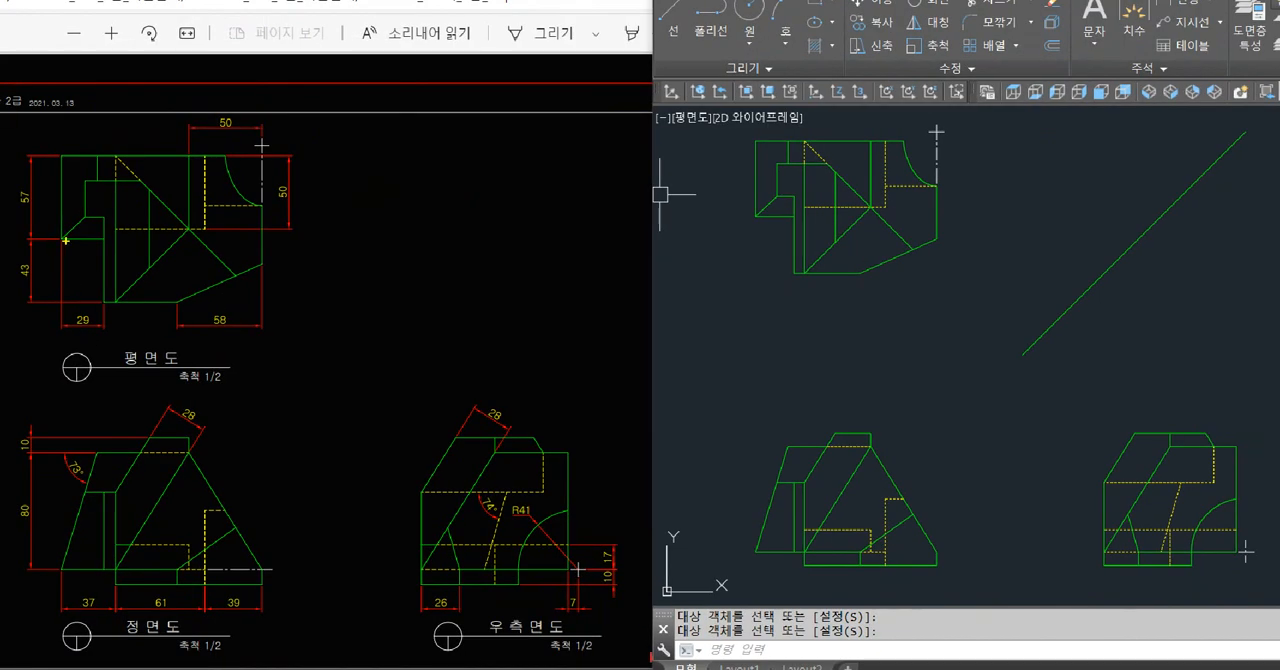
{"action": "mouse_move", "coordinate": [62, 241]}
{"action": "left_mouse_down"}
{"action": "mouse_move", "coordinate": [62, 572]}
{"action": "mouse_move", "coordinate": [410, 551]}
{"action": "mouse_move", "coordinate": [572, 571]}
{"action": "left_mouse_up"}
{"action": "mouse_move", "coordinate": [418, 579]}
{"action": "left_mouse_down"}
{"action": "mouse_move", "coordinate": [456, 564]}
{"action": "mouse_move", "coordinate": [467, 580]}
{"action": "mouse_move", "coordinate": [505, 583]}
{"action": "left_mouse_up"}
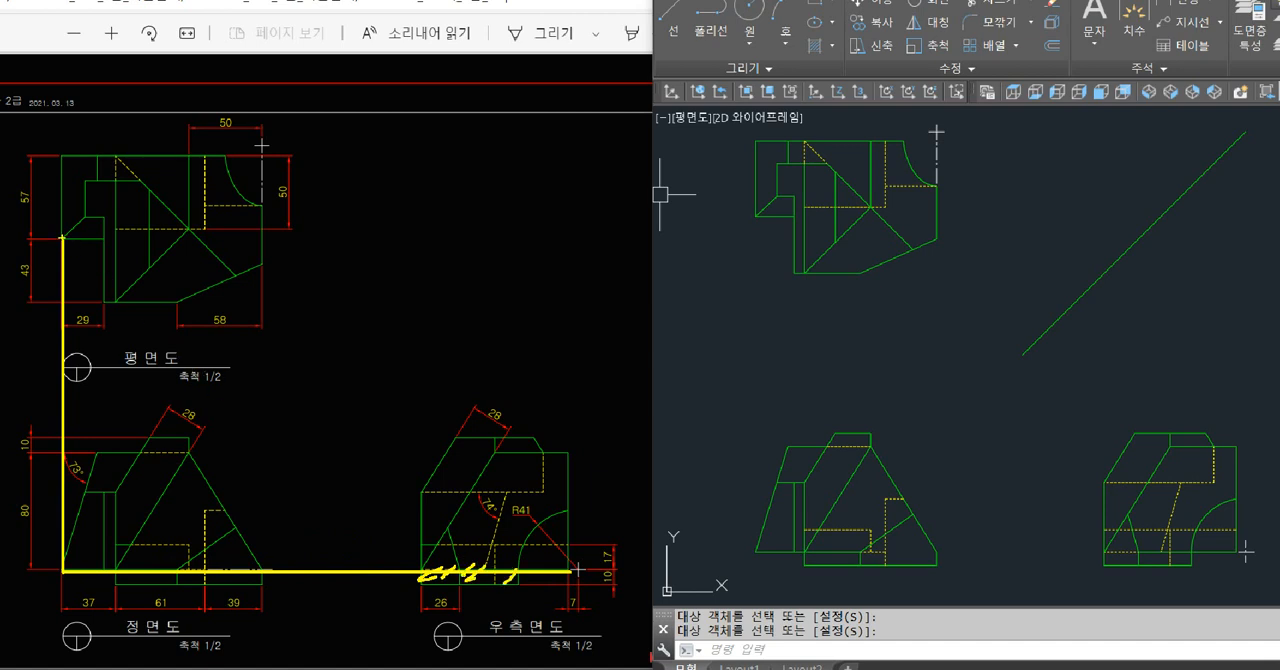
{"action": "mouse_move", "coordinate": [62, 240]}
{"action": "left_mouse_down"}
{"action": "mouse_move", "coordinate": [315, 262]}
{"action": "mouse_move", "coordinate": [566, 262]}
{"action": "left_mouse_up"}
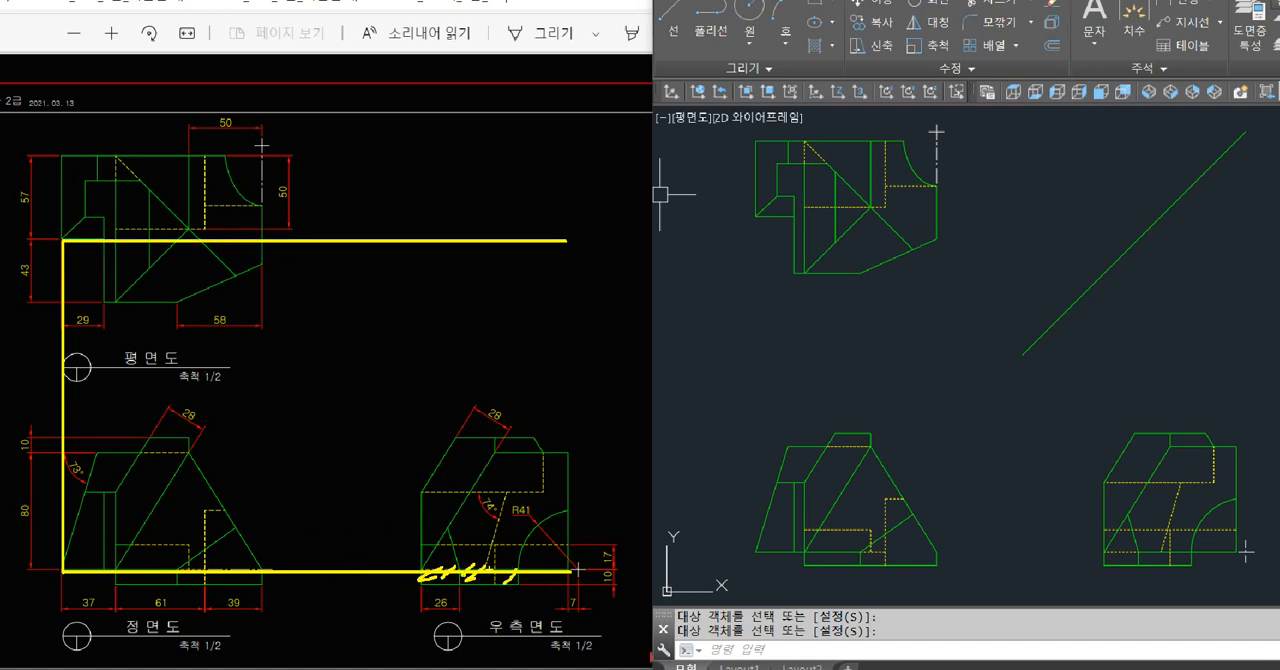
{"action": "left_click_drag", "start_coordinate": [482, 574], "coordinate": [482, 148]}
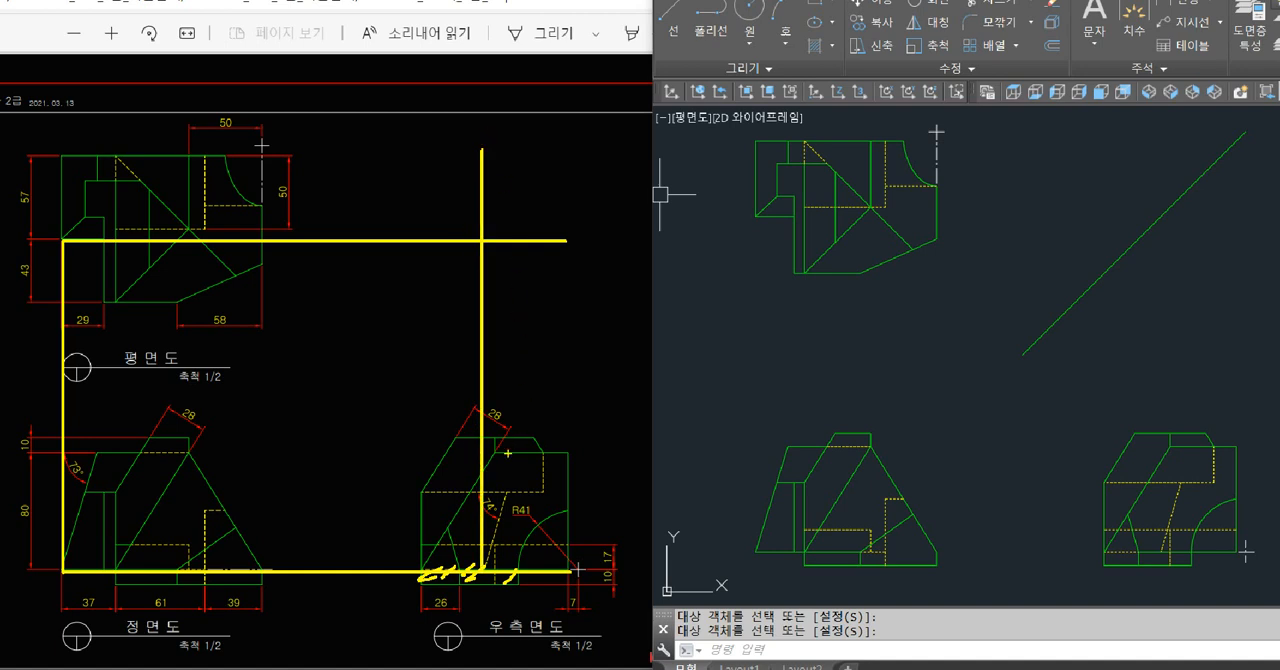
{"action": "mouse_move", "coordinate": [508, 453]}
{"action": "left_mouse_down"}
{"action": "mouse_move", "coordinate": [493, 430]}
{"action": "mouse_move", "coordinate": [510, 458]}
{"action": "mouse_move", "coordinate": [492, 457]}
{"action": "left_mouse_up"}
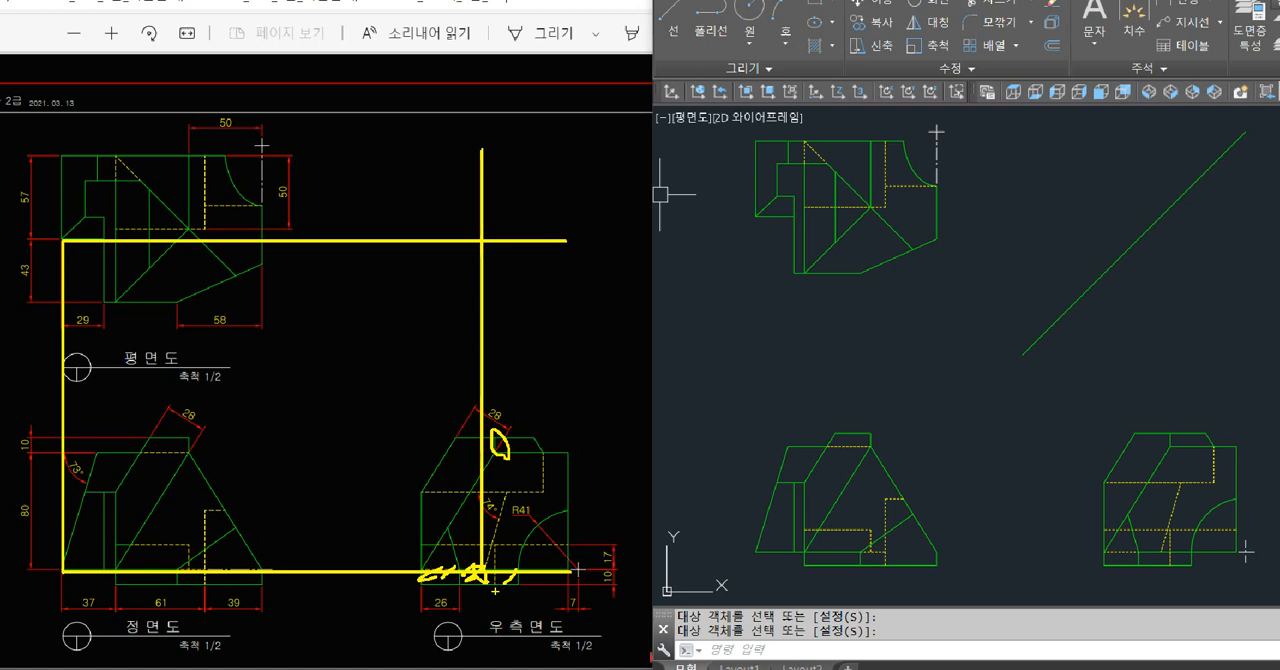
{"action": "key", "text": "Escape"}
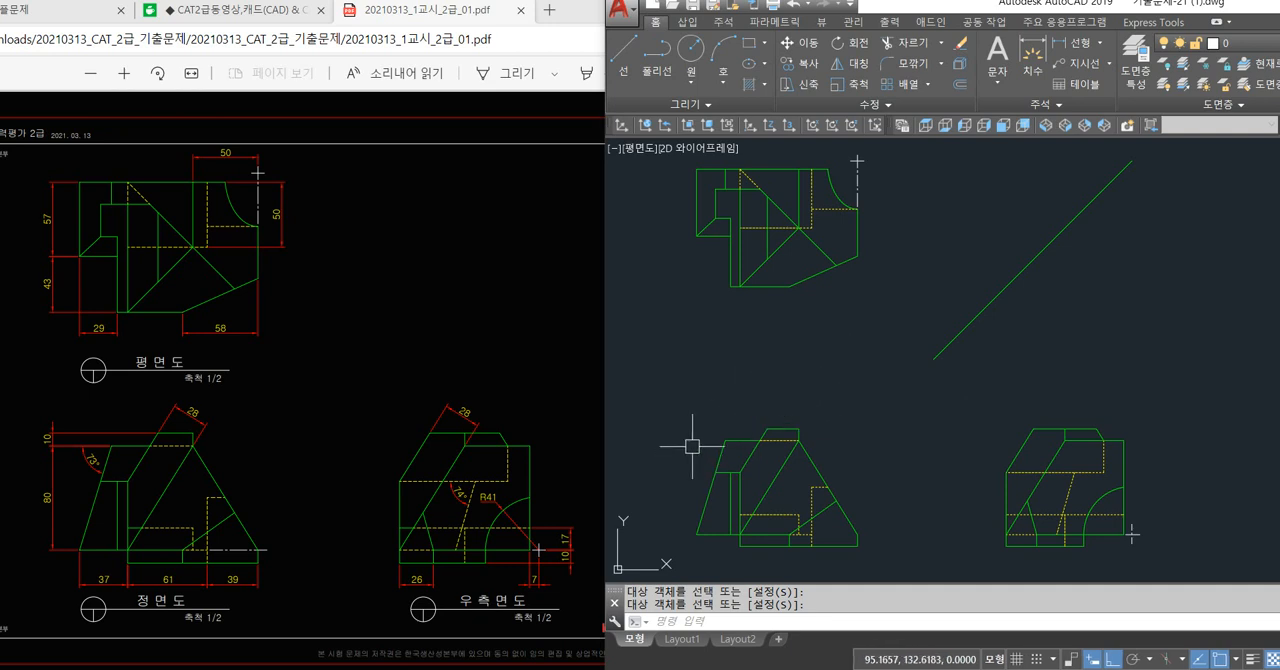
Switch to the CAT2급동영상 board in the browser and open the notice "CAT2급 고난이도 문제 대비 풀이 영상".
{"action": "left_click", "coordinate": [249, 12]}
{"action": "scroll", "coordinate": [290, 340], "scroll_direction": "up", "scroll_amount": 3}
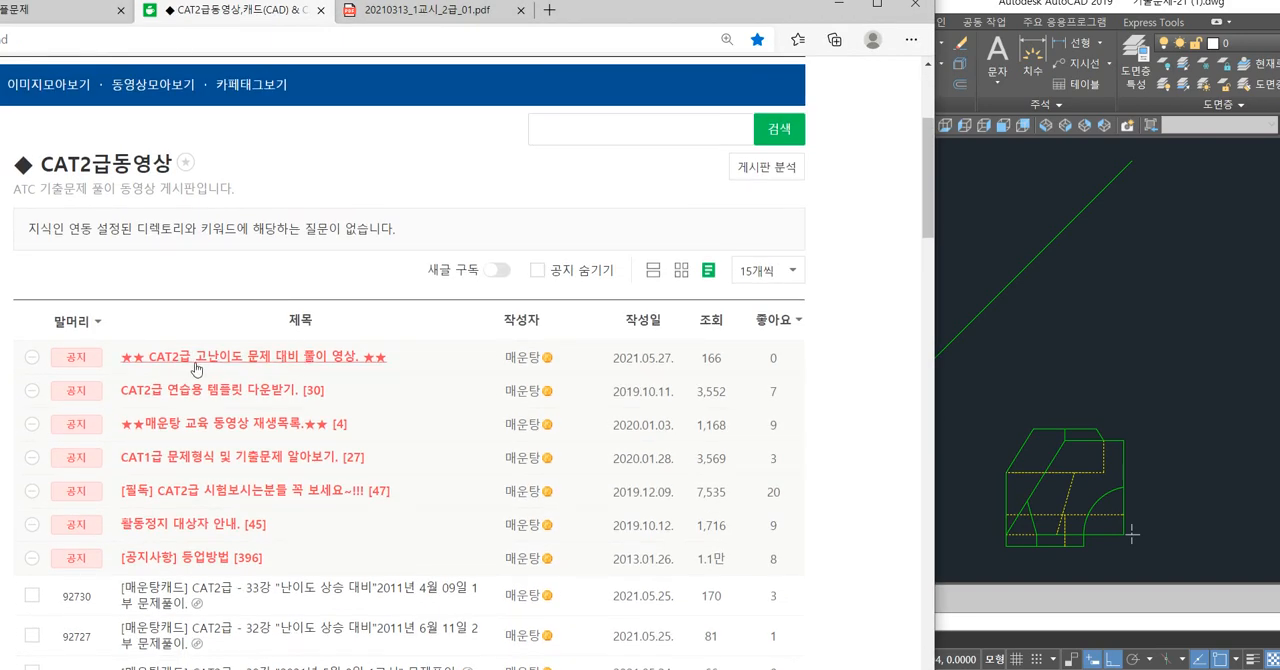
{"action": "left_click", "coordinate": [287, 360]}
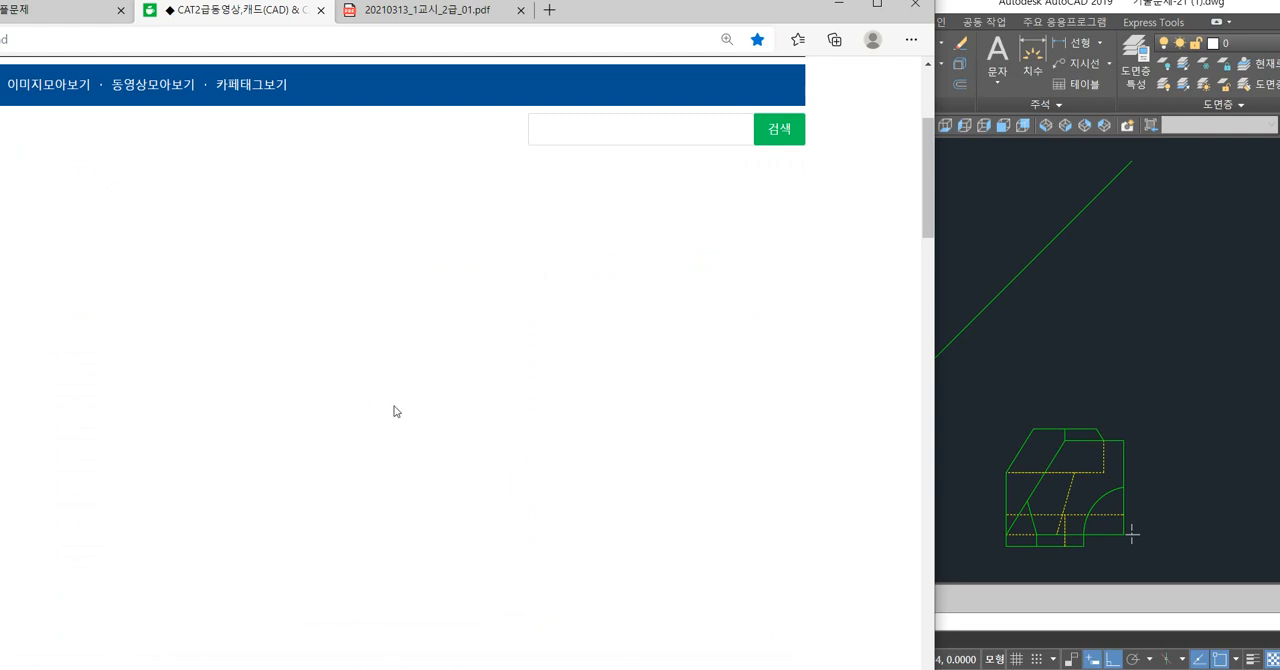
{"action": "scroll", "coordinate": [396, 412], "scroll_direction": "down", "scroll_amount": 2}
{"action": "scroll", "coordinate": [396, 411], "scroll_direction": "up", "scroll_amount": 3}
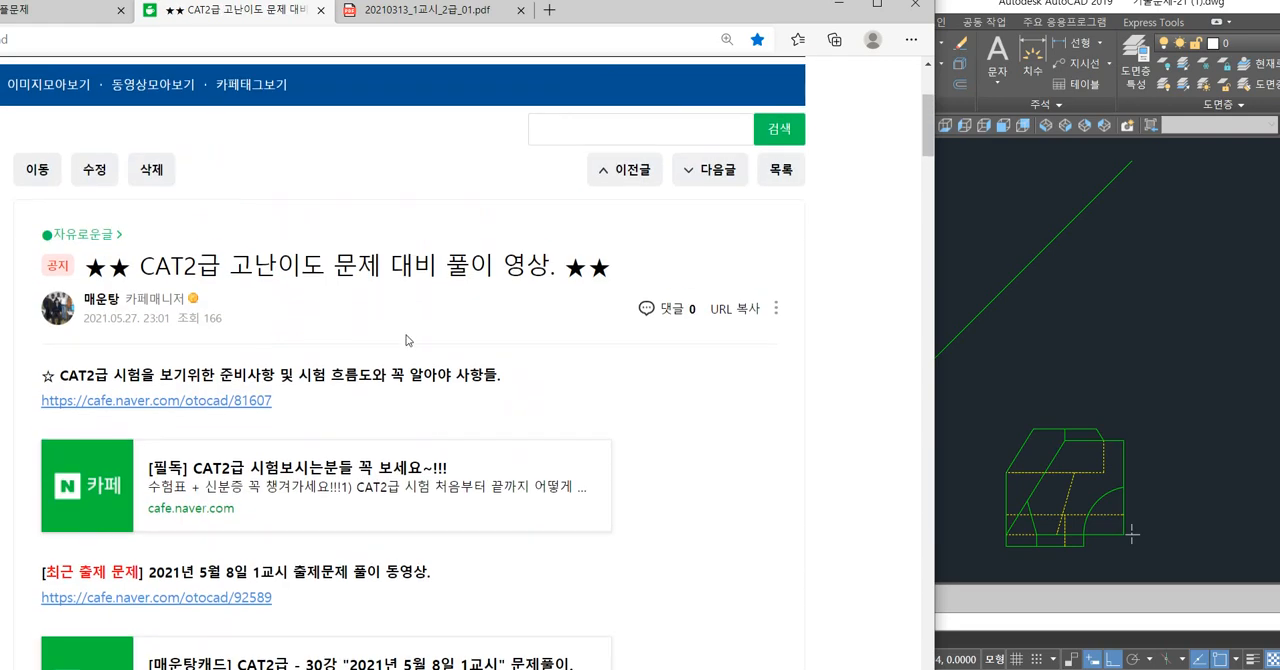